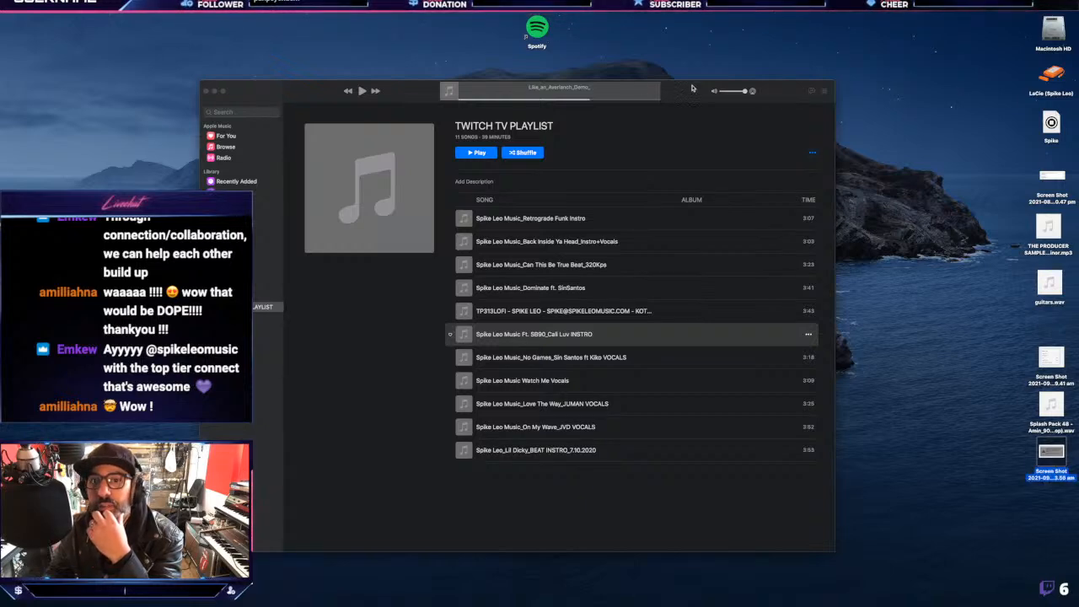
- Switch to Discord and read the share-tracks channel down to the newest post with the Let's Just Chill stems and lyrics
click(692, 87)
drag(692, 88, 689, 80)
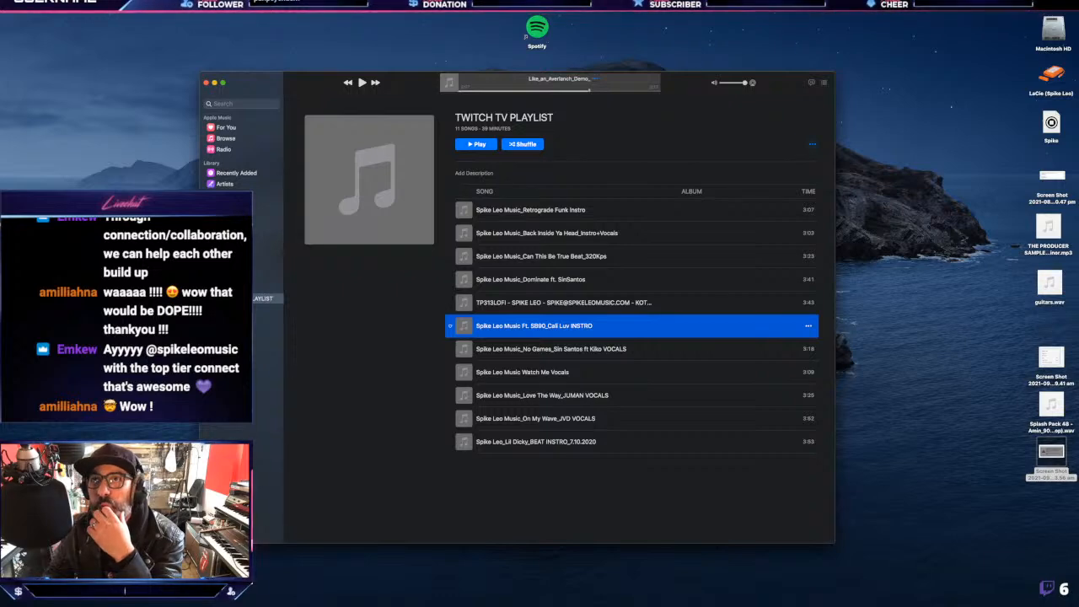
key(super+Tab)
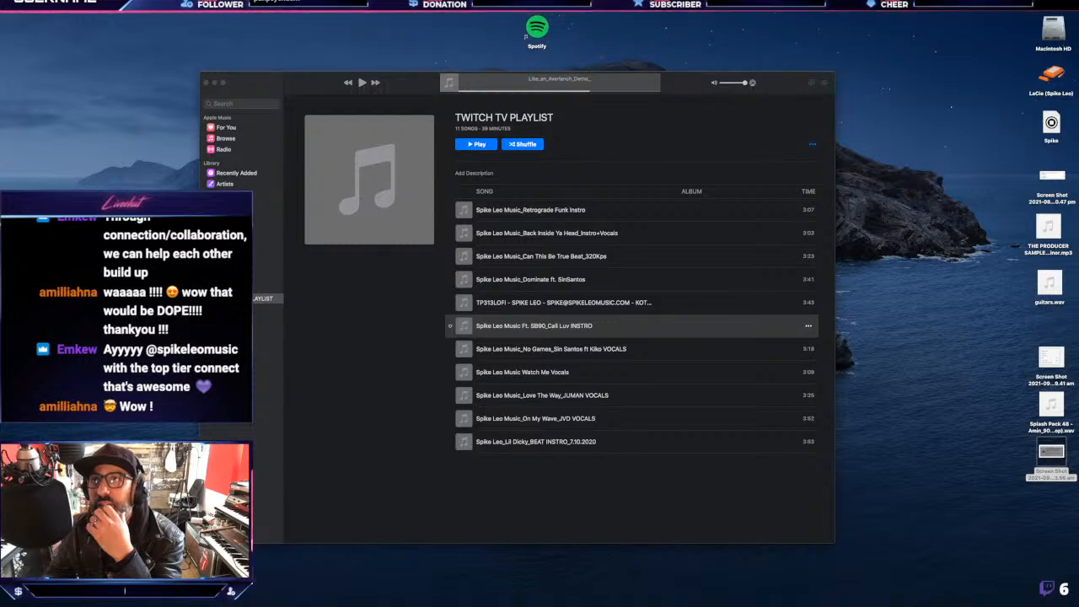
drag(660, 2, 626, 74)
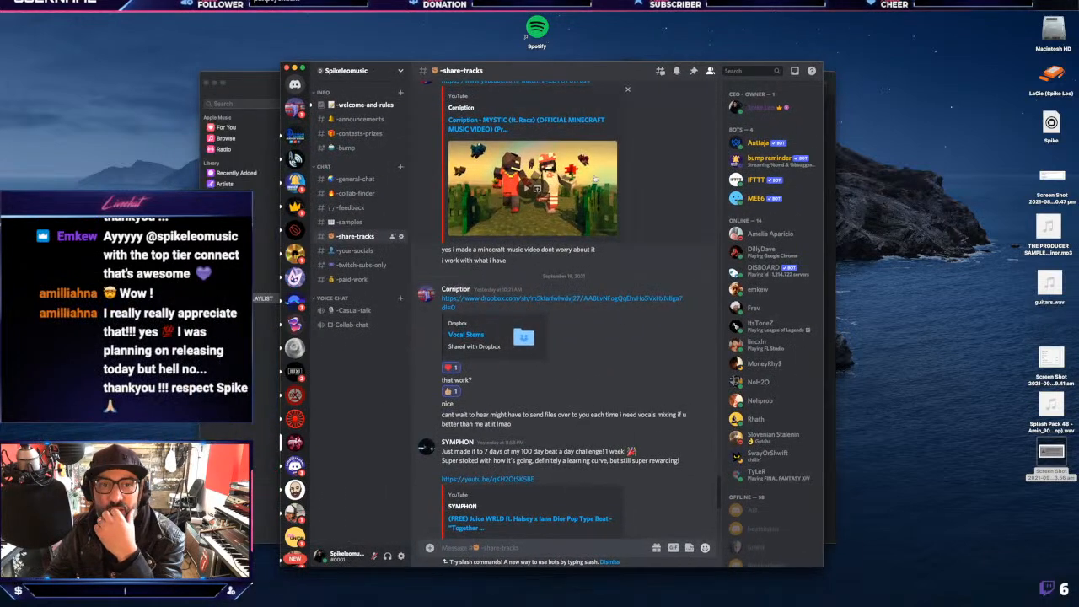
scroll(596, 180, up, 2)
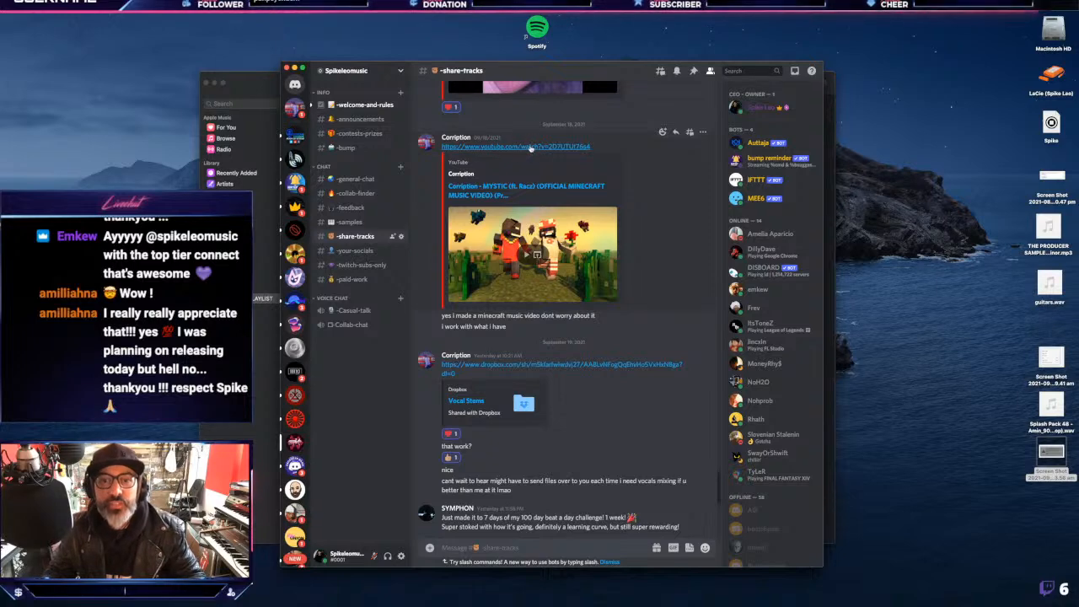
scroll(514, 379, down, 5)
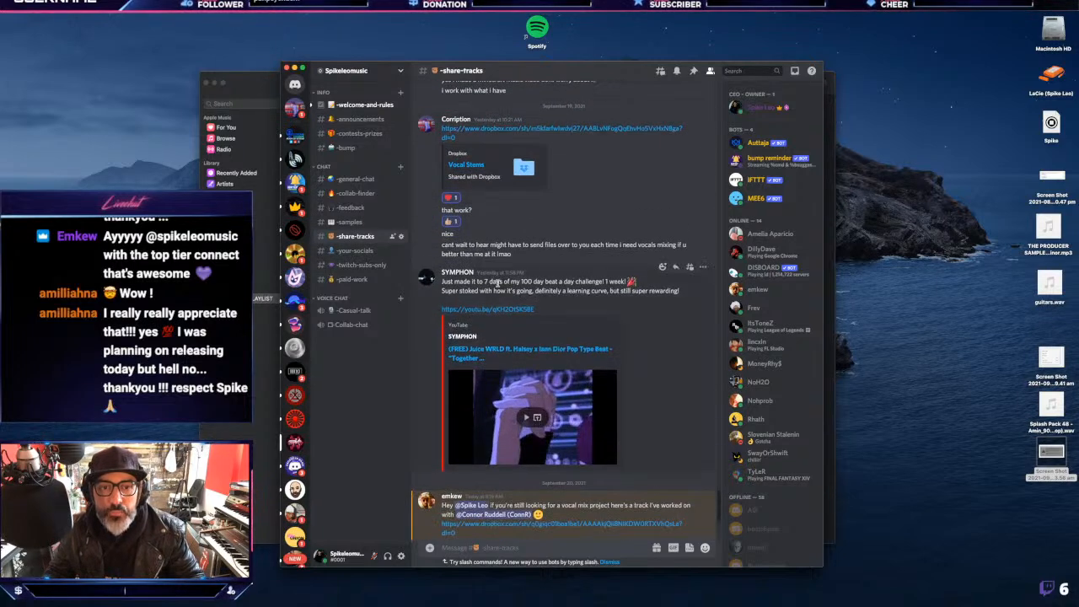
scroll(497, 283, down, 1)
scroll(497, 285, down, 4)
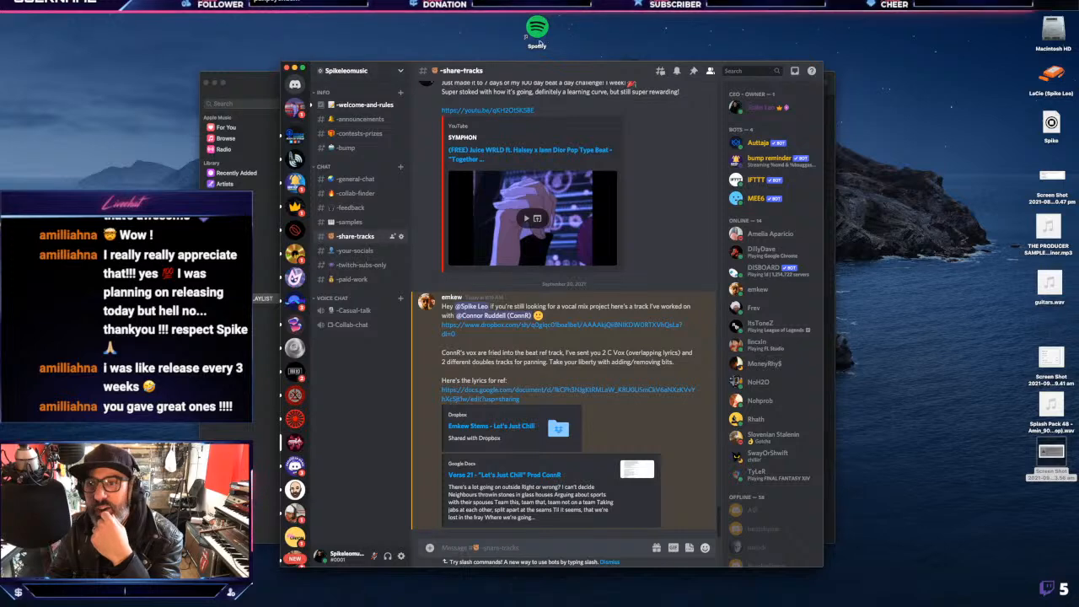
- Clear the desktop by moving the Downloads window out of the way and closing the Music and Discord windows
drag(684, 59, 799, 60)
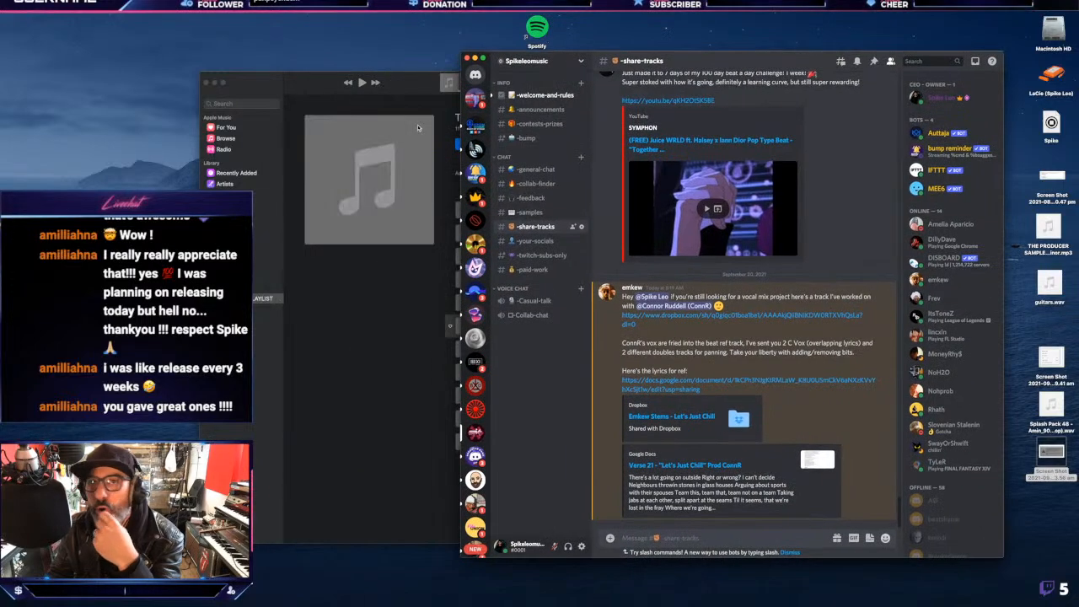
drag(397, 85, 274, 83)
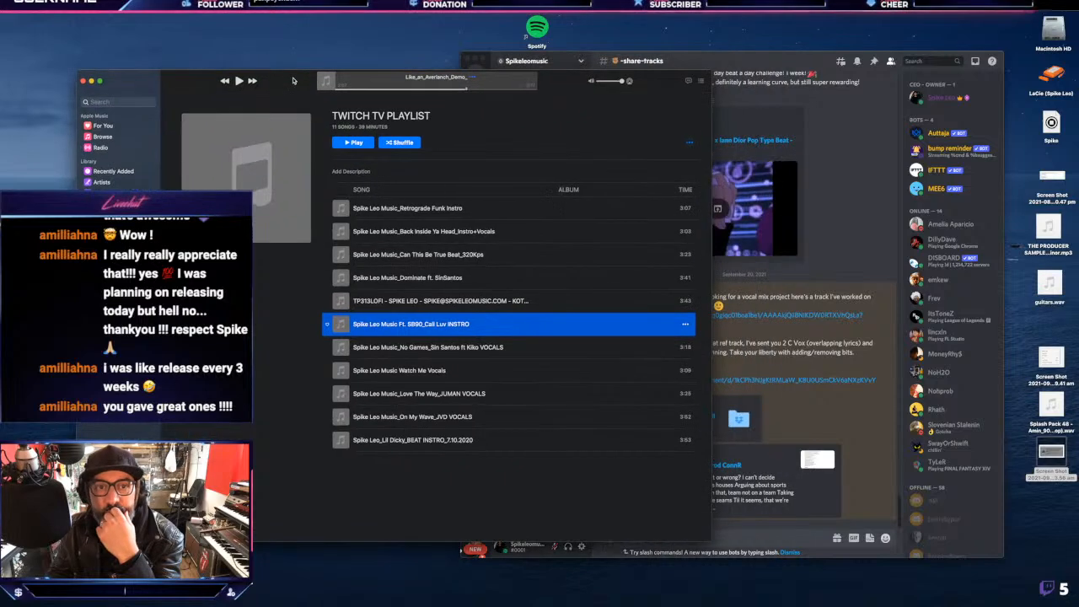
click(82, 81)
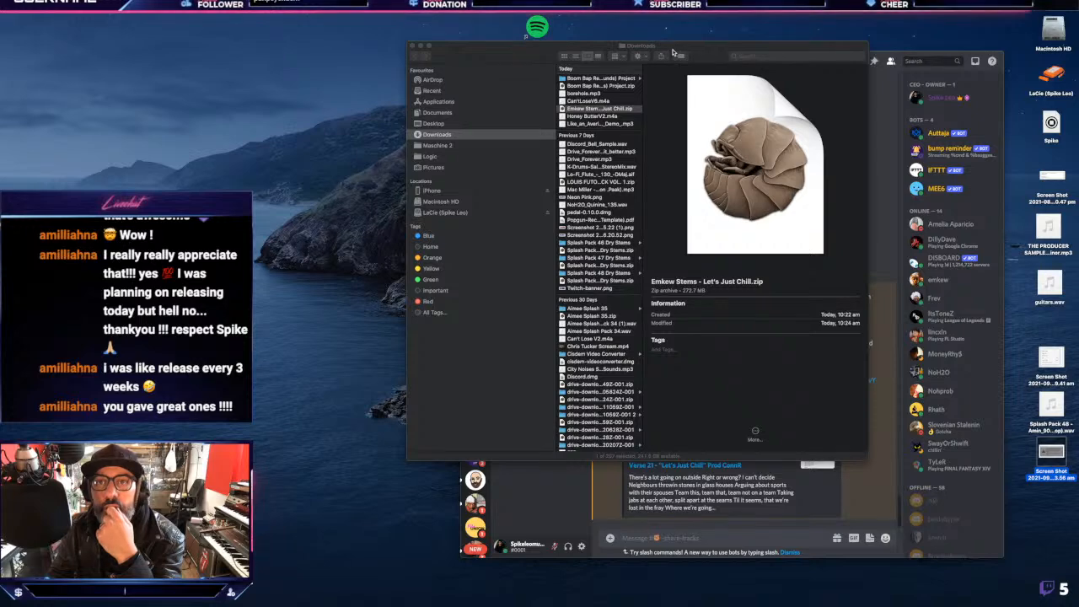
drag(673, 52, 674, 2)
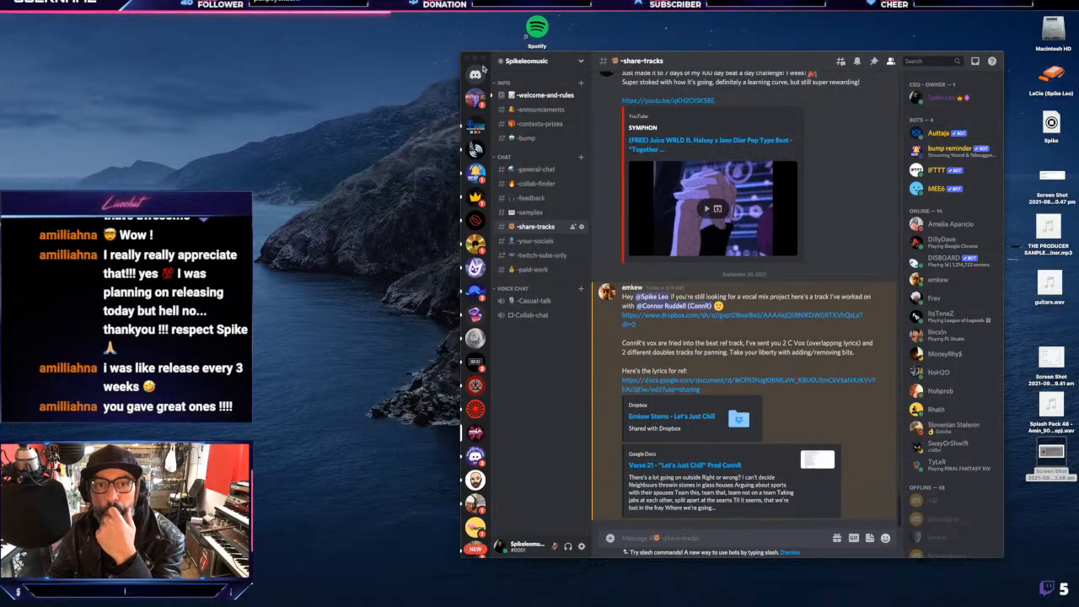
mouse_move(371, 600)
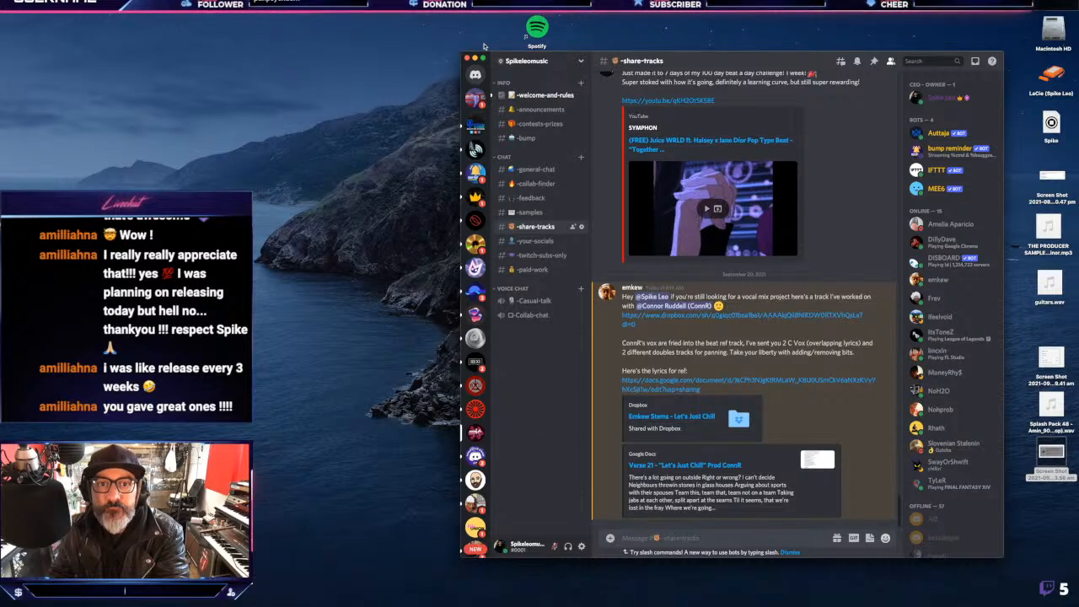
click(467, 58)
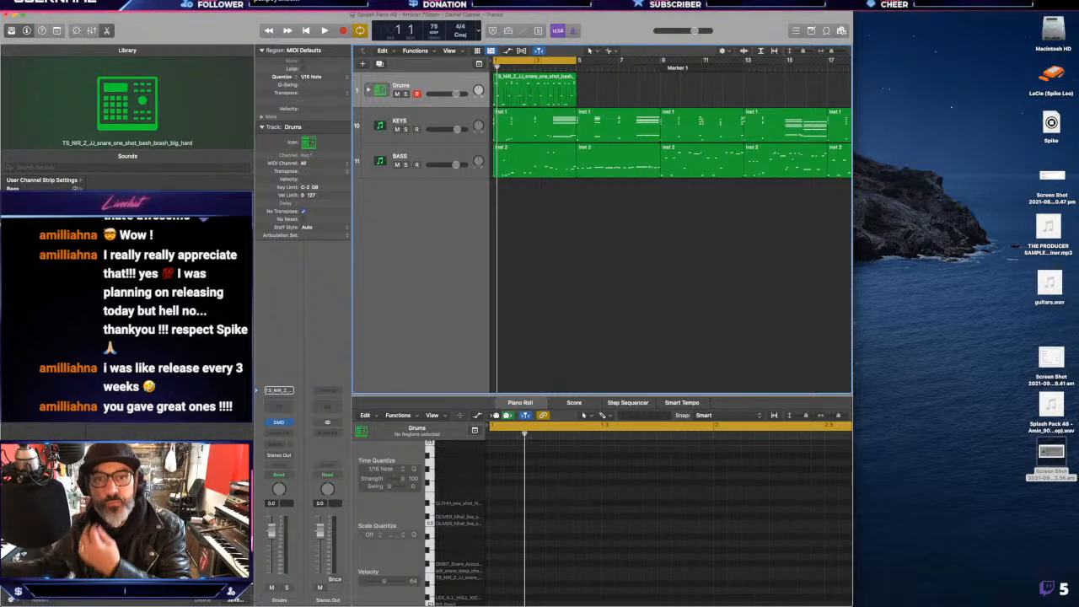
- Switch to Logic Pro, select the BASS track and play the open Splash Pack project from the start
click(647, 173)
click(572, 287)
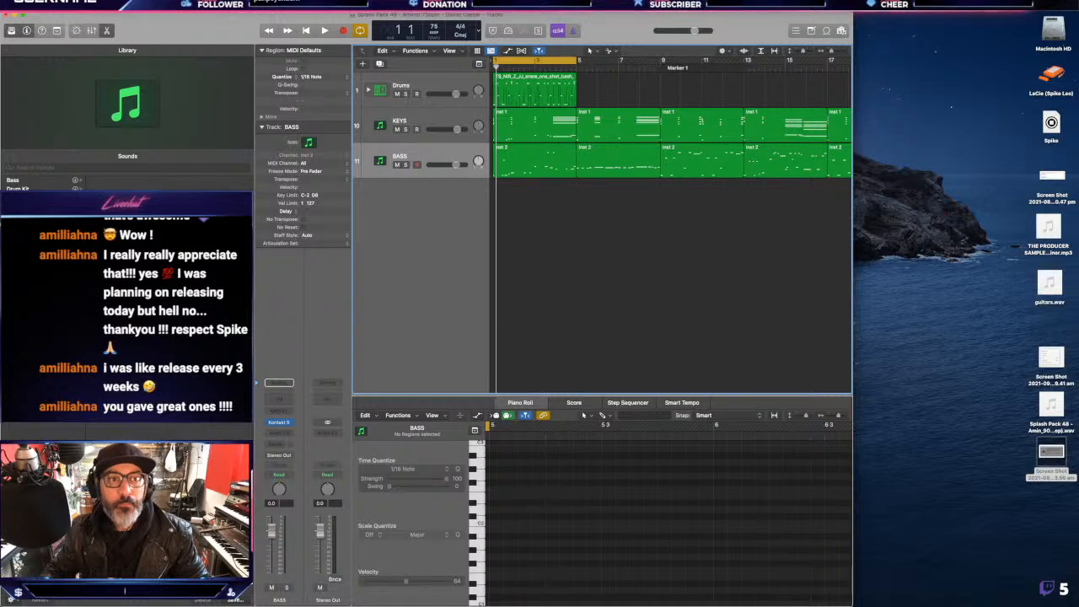
click(733, 172)
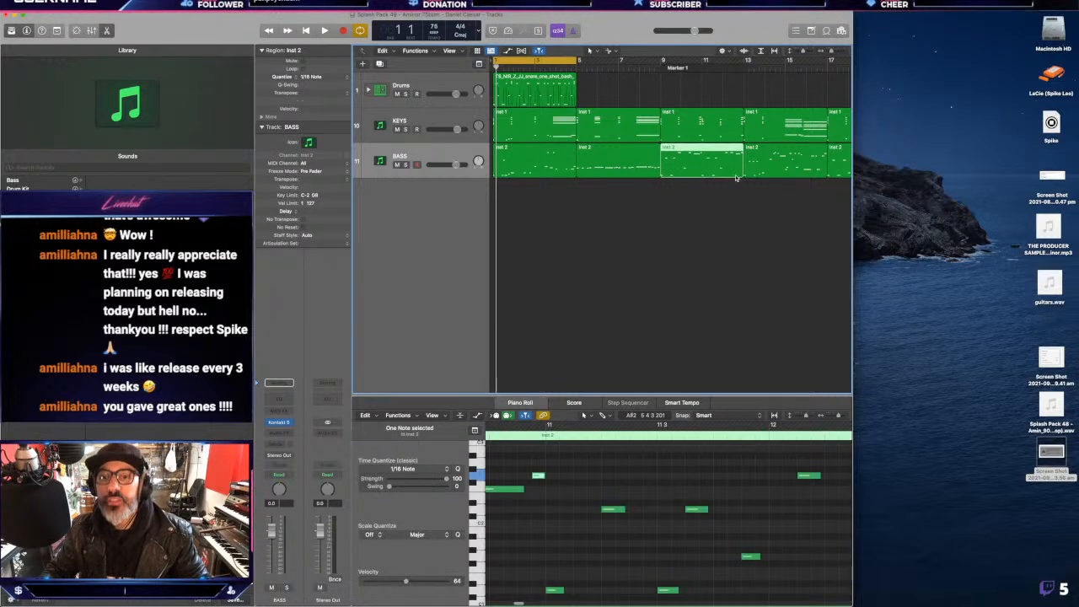
click(683, 198)
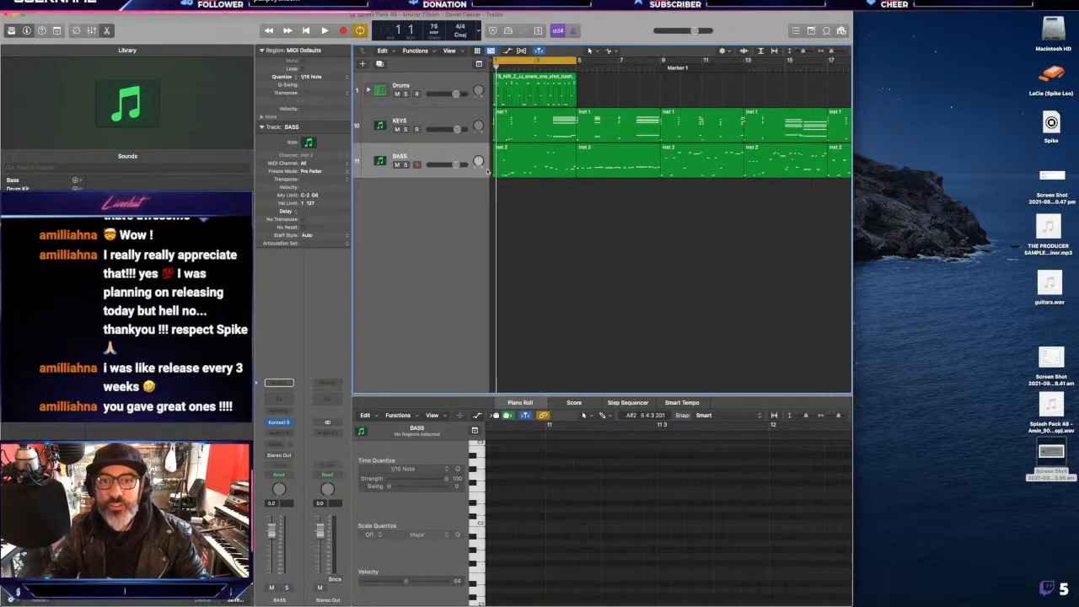
key(space)
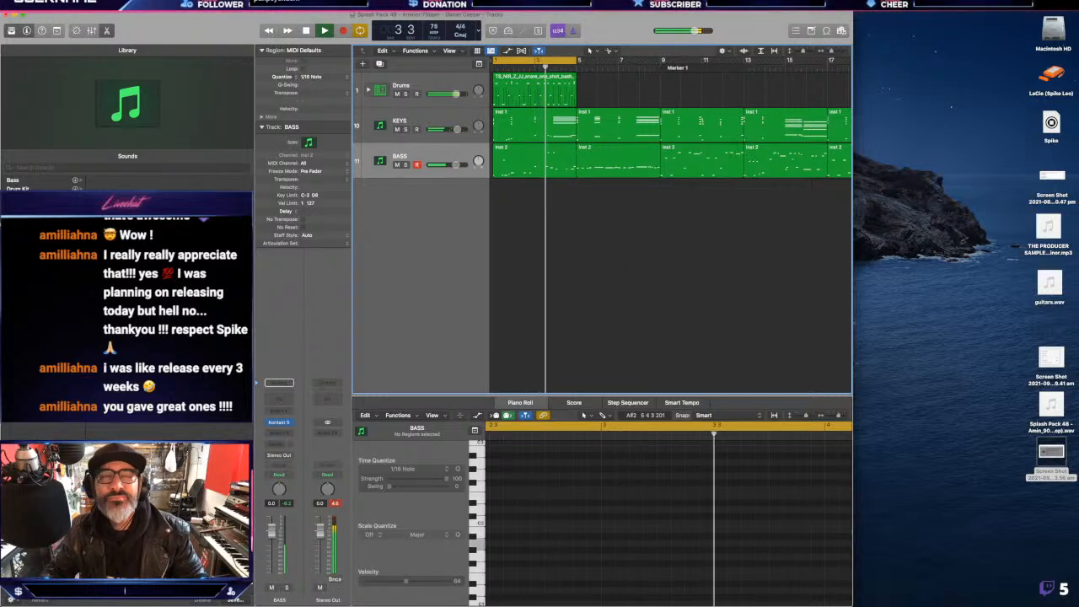
- Close the current project and create a new one with a single audio track
click(60, 6)
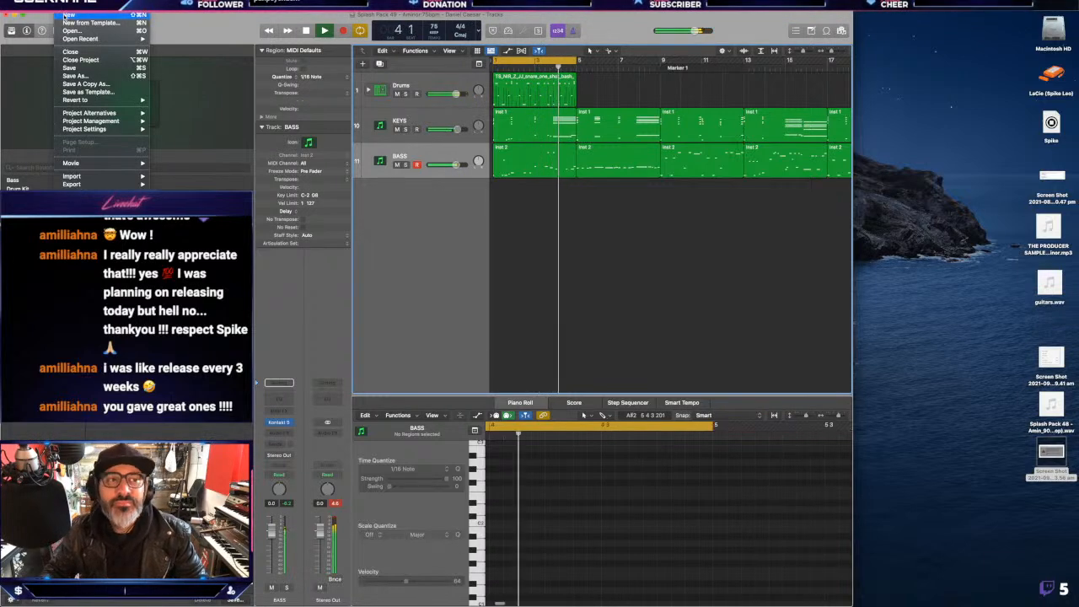
click(76, 16)
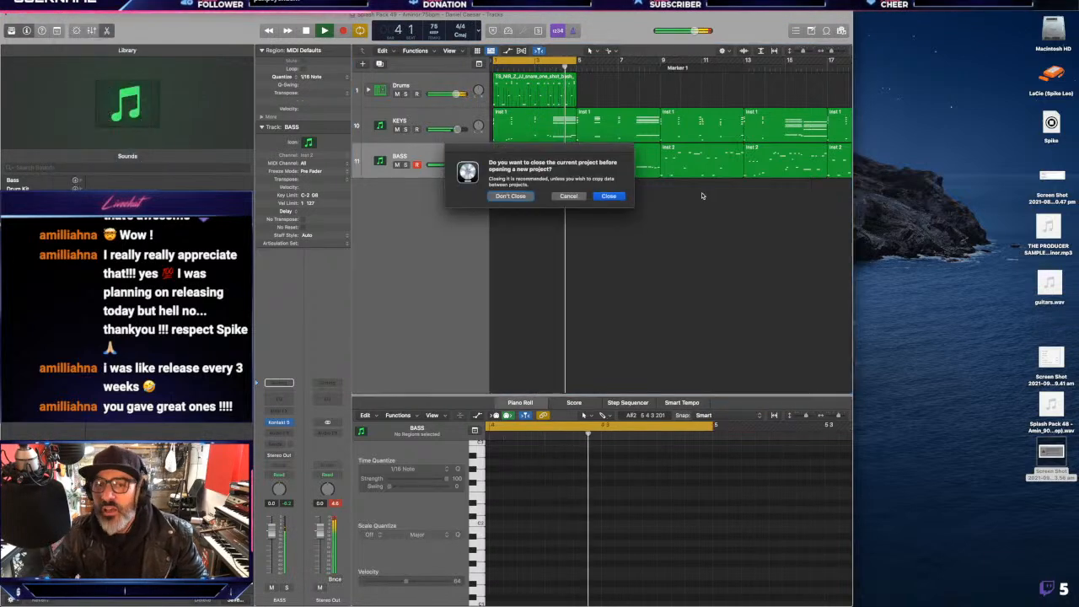
click(601, 195)
click(607, 196)
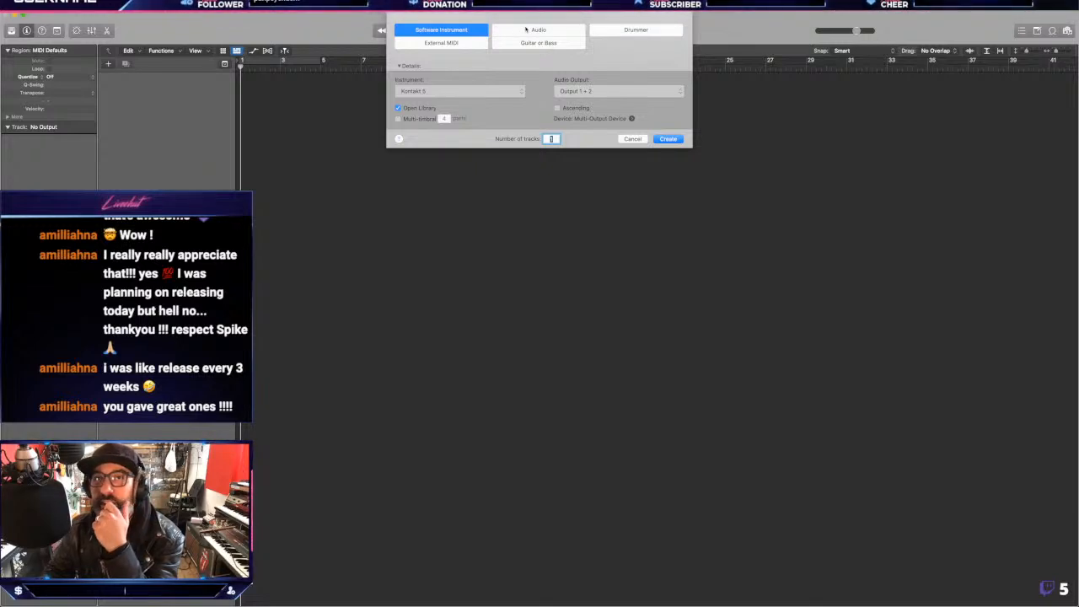
click(525, 30)
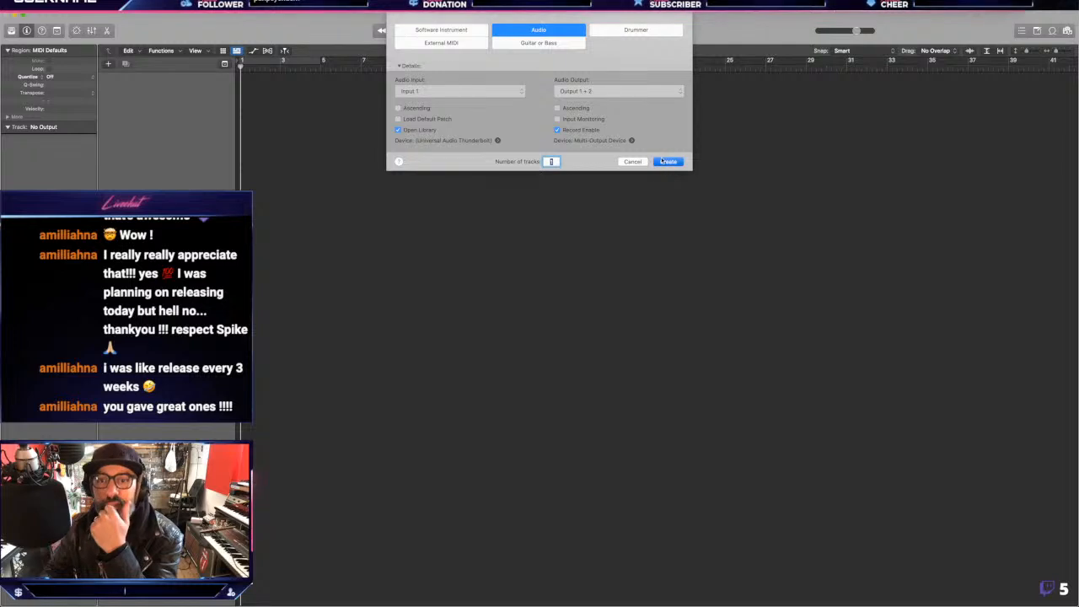
click(665, 161)
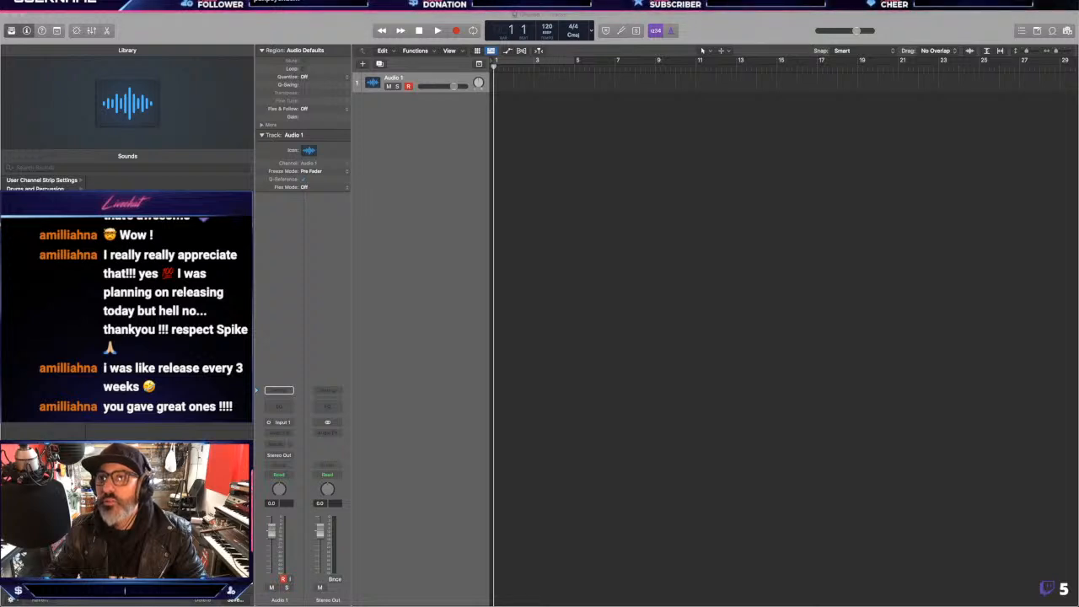
- Import the five MQ stems onto separate tracks from bar 1, convert the files to 44.1 kHz and set the tempo to 93
key(ctrl+Up)
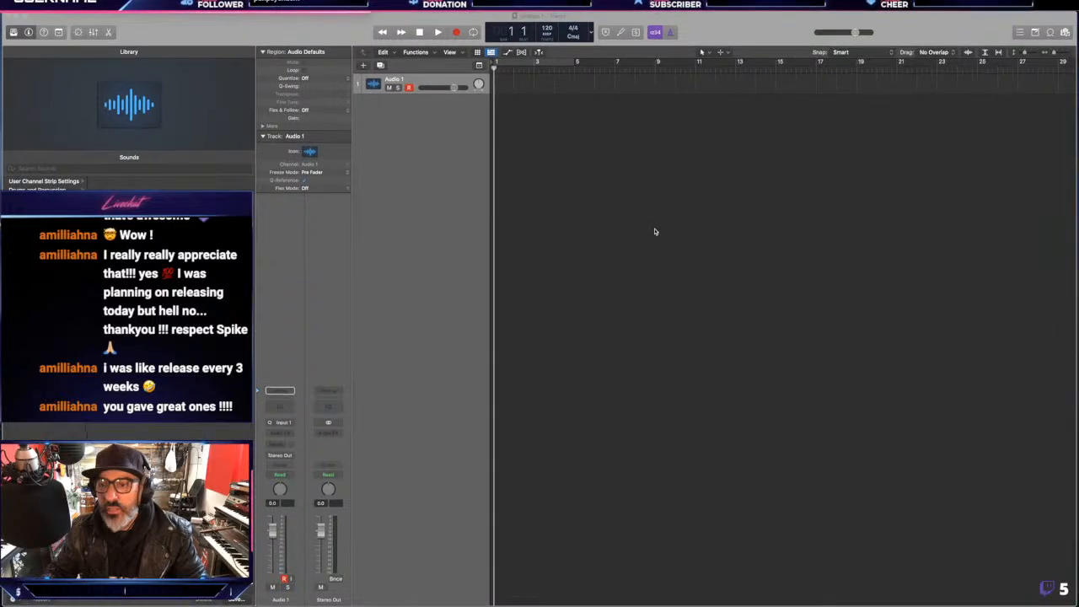
key(ctrl+Up)
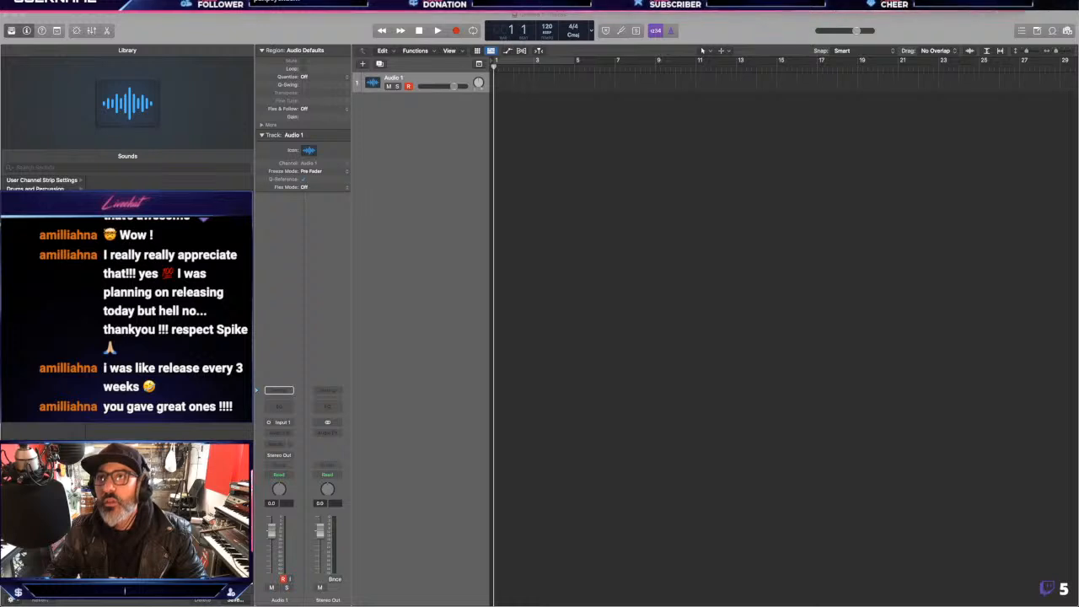
drag(626, 56, 491, 100)
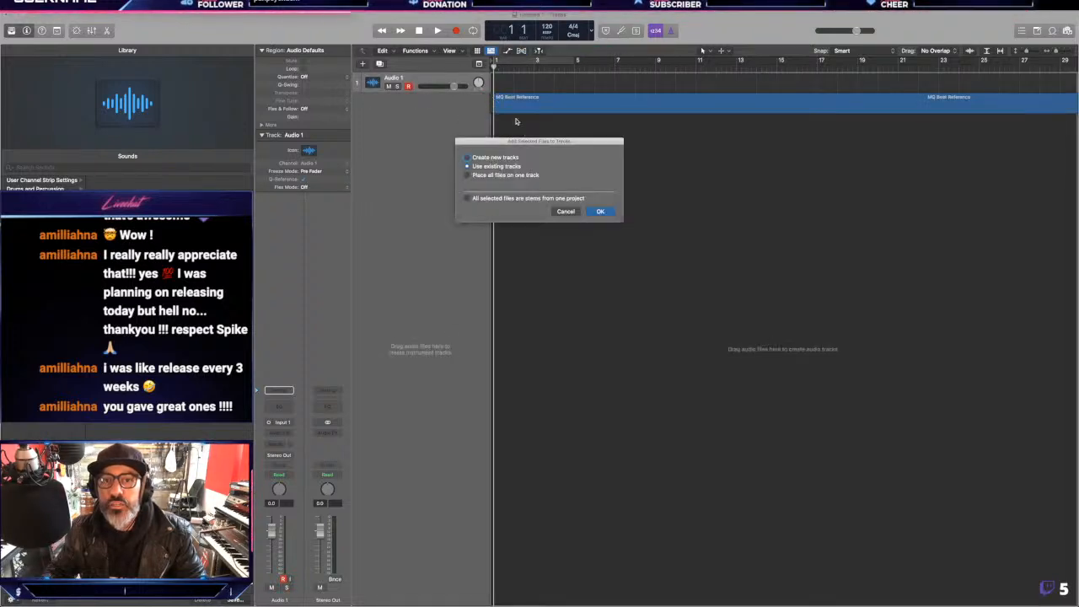
click(603, 211)
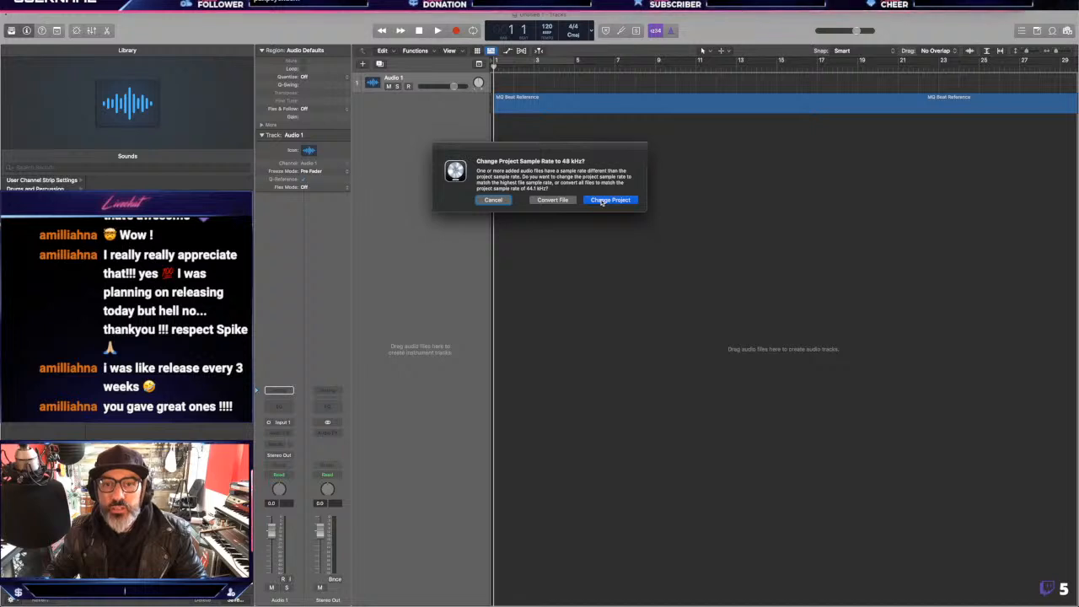
click(552, 200)
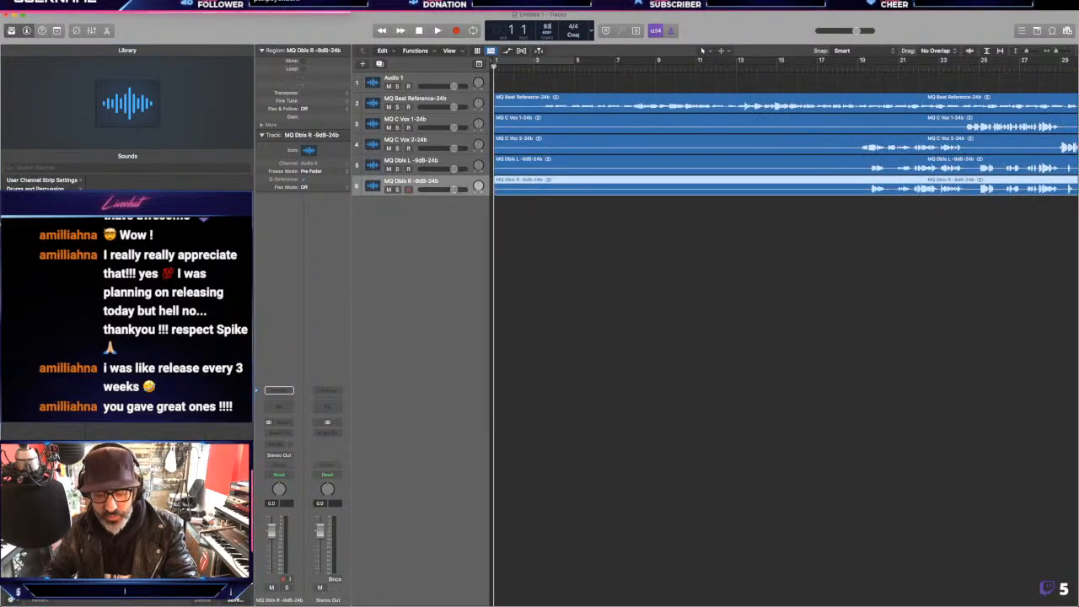
key(Return)
- Play the imported stems with their full length in view and lower the Stereo Out level slightly
click(587, 241)
key(space)
drag(508, 85, 545, 189)
key(super+Left)
key(super+Left)
key(super+Left)
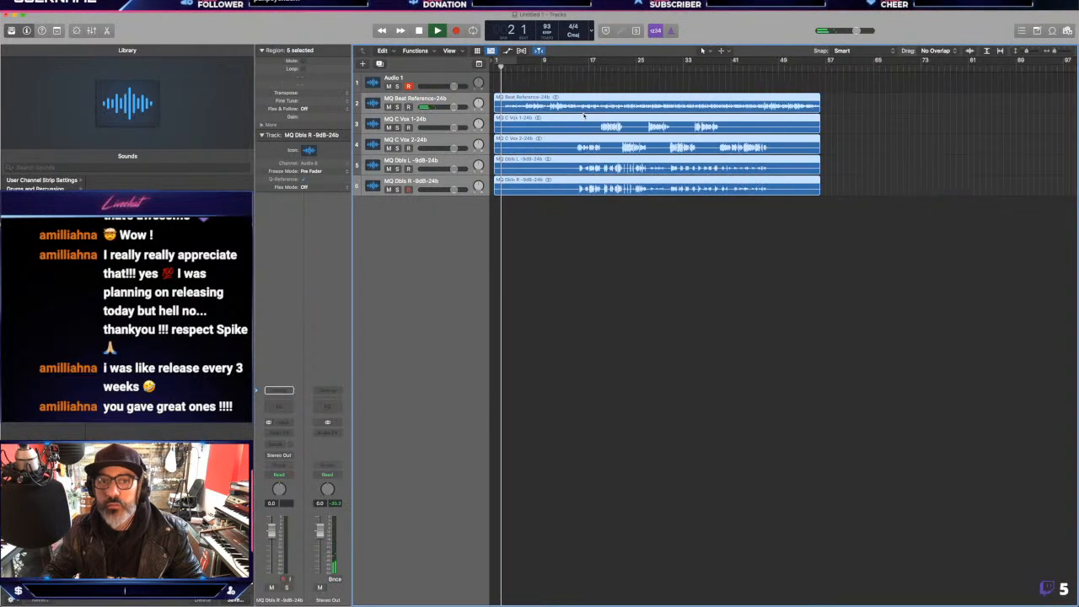
drag(318, 532, 319, 538)
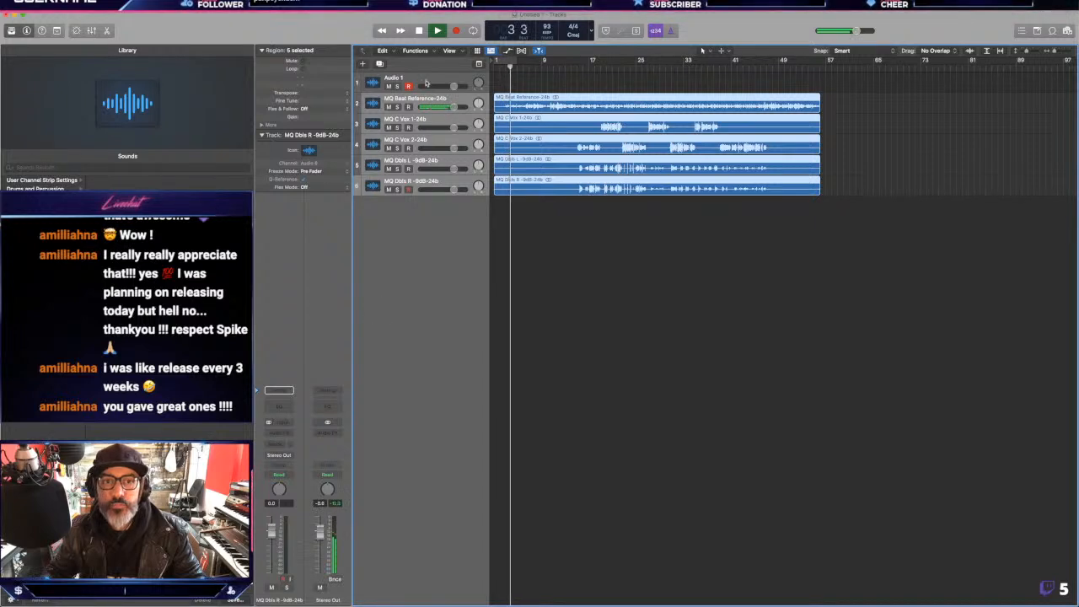
- Set a cycle range from about bar 3 to the end of the stems and enlarge the track heights
click(609, 255)
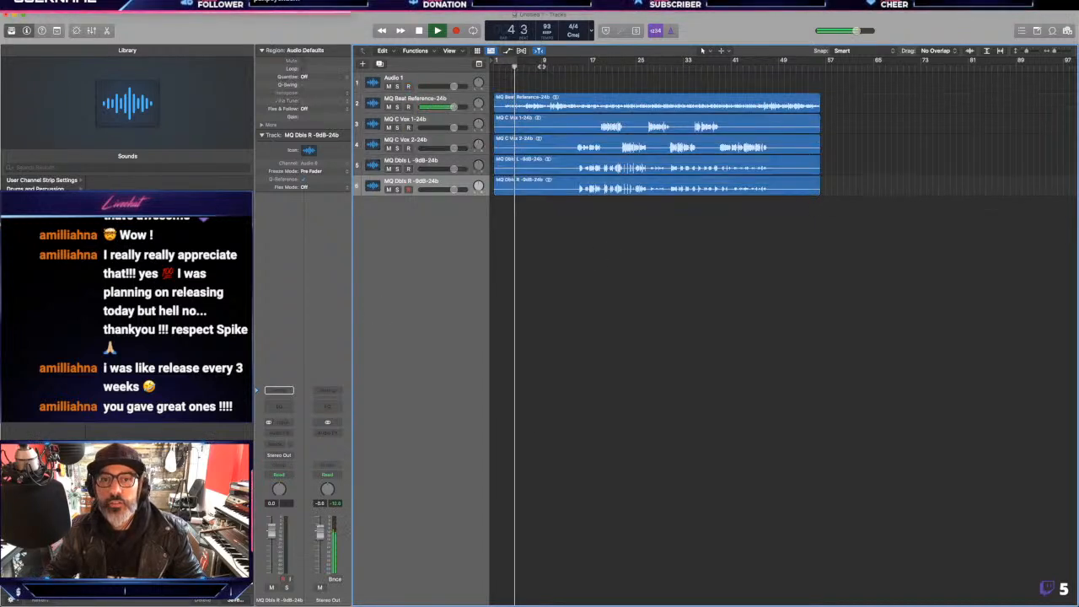
drag(506, 61, 821, 47)
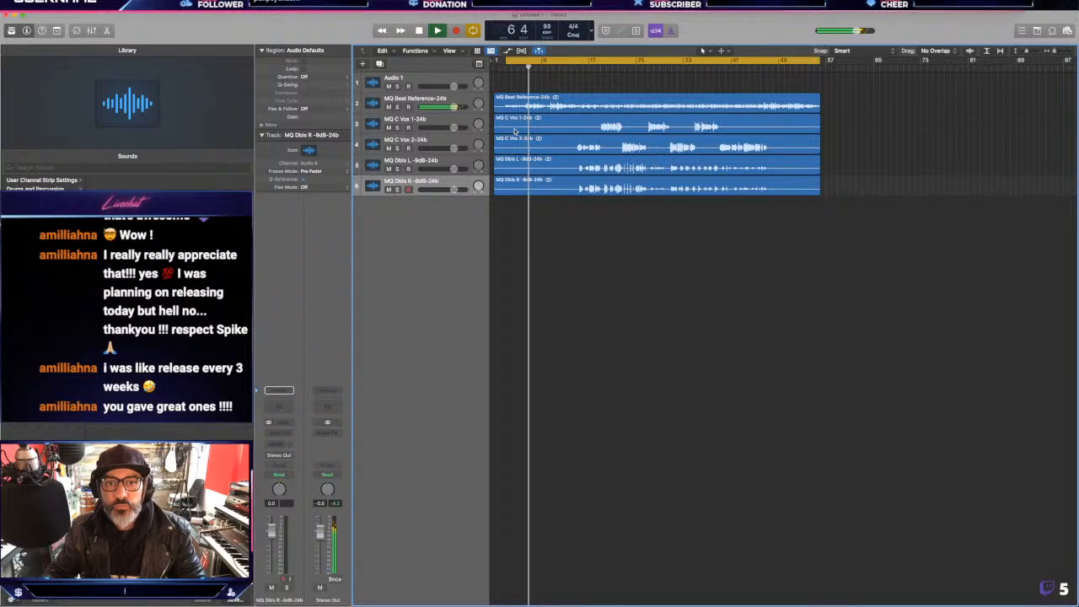
scroll(552, 182, up, 5)
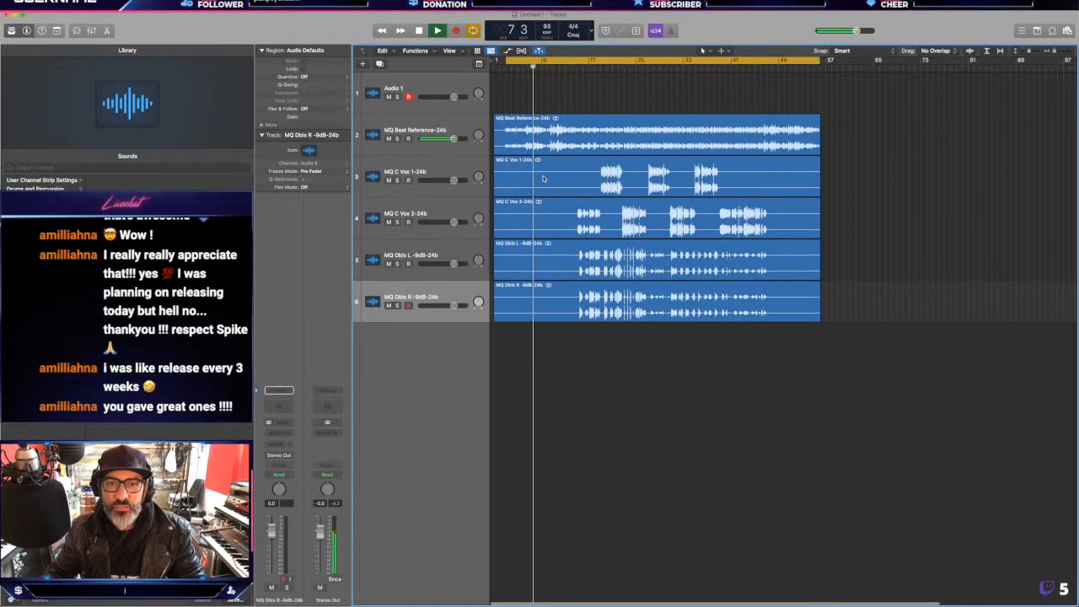
- Solo the MQ Beat Reference track briefly, clear the solo and play all the stems from about bar 19
click(397, 138)
click(398, 138)
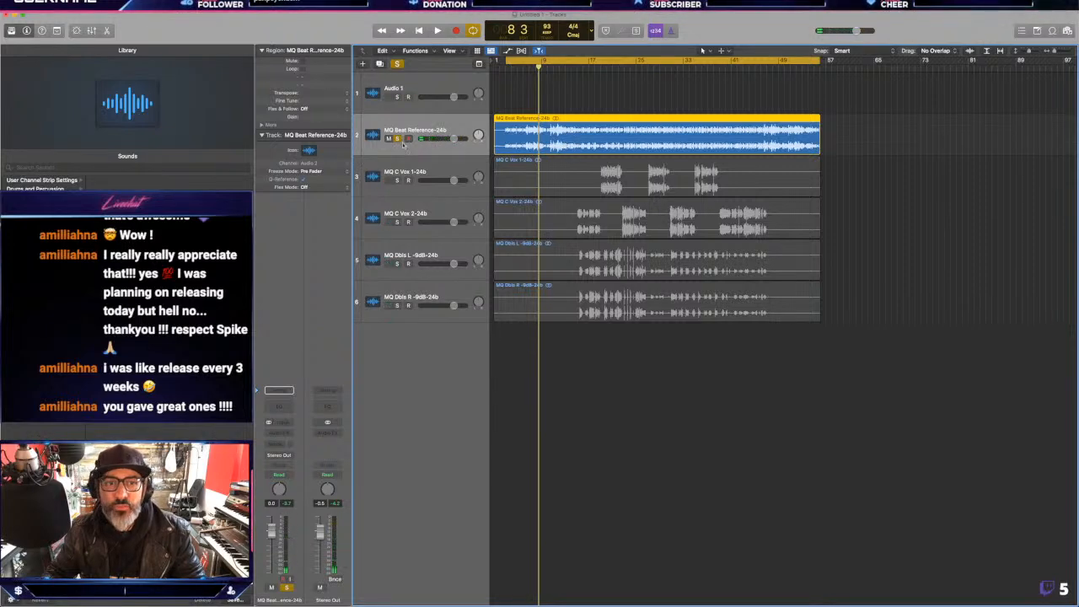
click(398, 138)
double_click(602, 61)
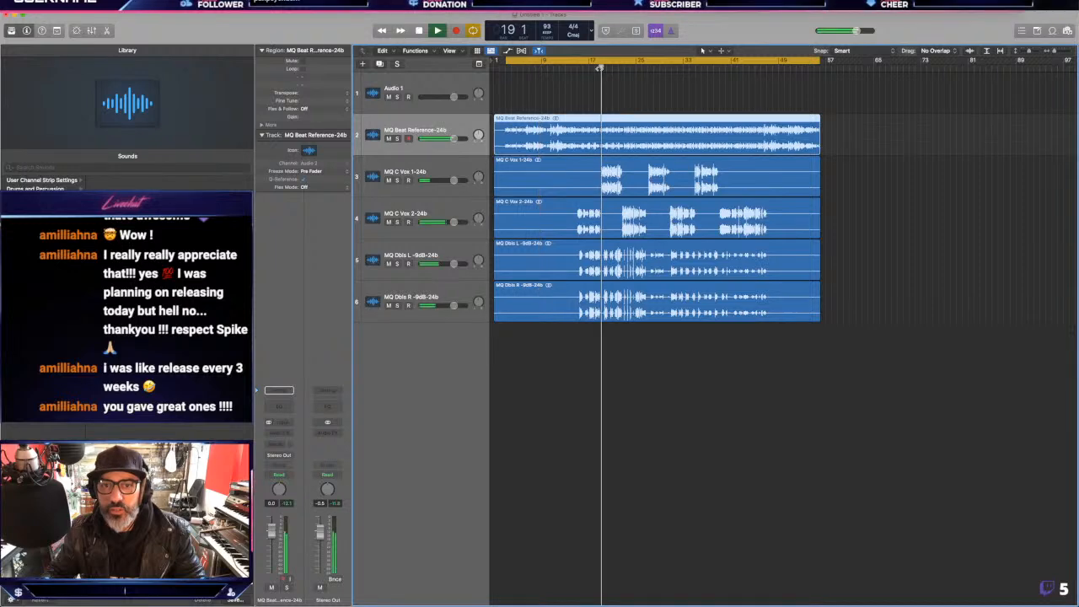
- Stop playback and solo only the MQ Beat Reference track
drag(396, 223, 392, 182)
key(space)
alt+click(397, 180)
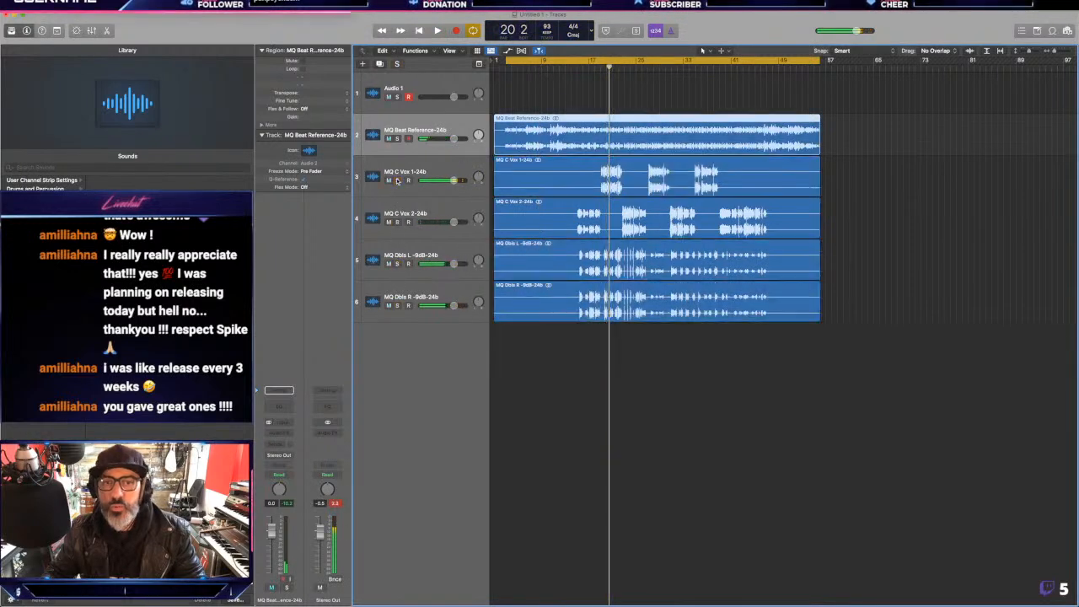
click(397, 138)
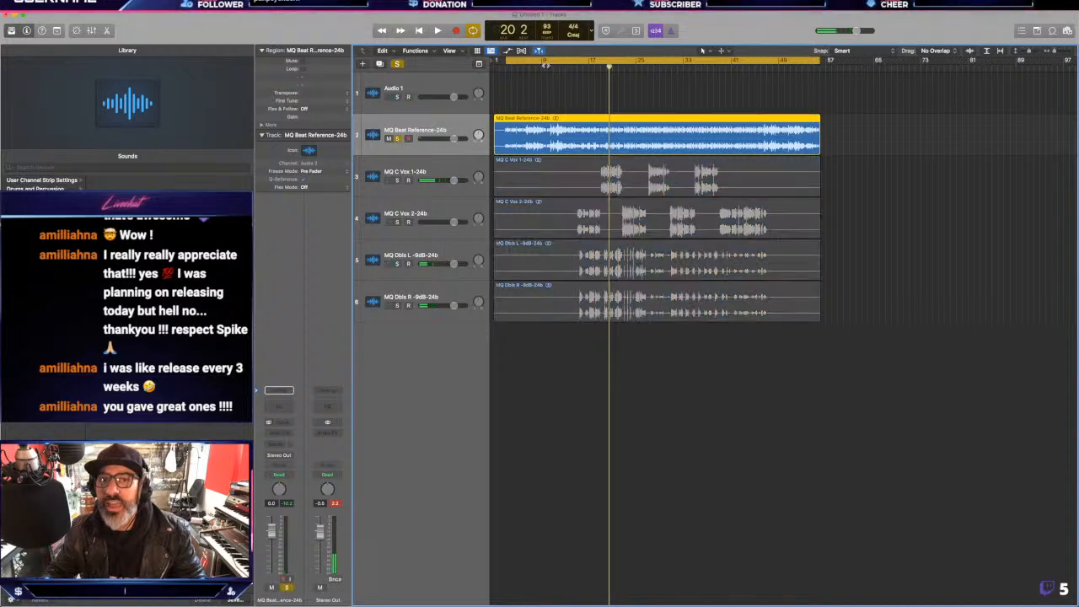
- Play the soloed MQ Beat Reference track, enlarge the track heights and bring the full length of the stems into view
key(space)
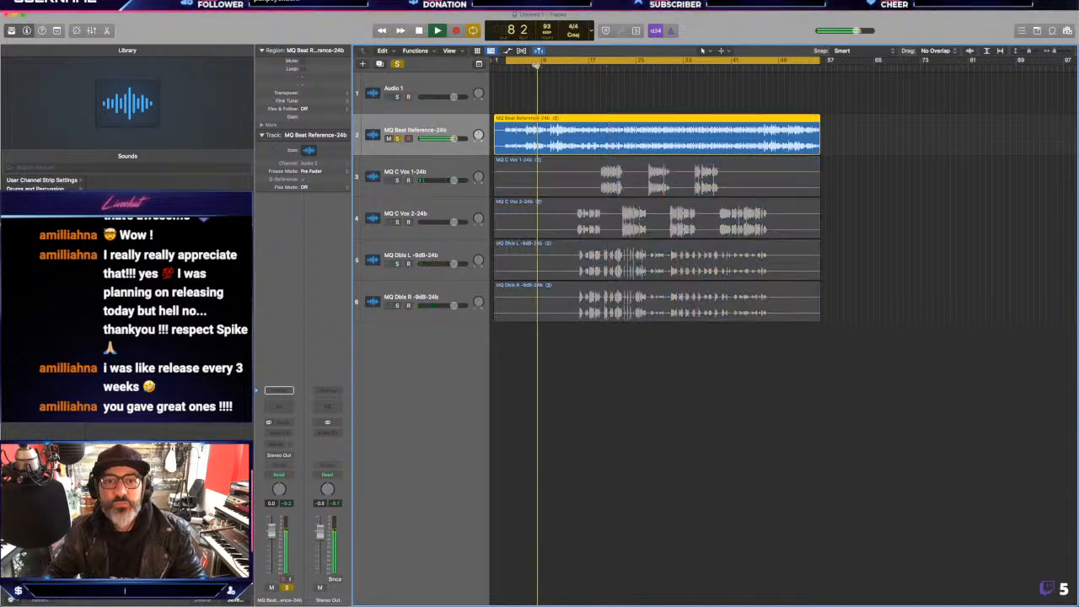
scroll(536, 66, up, 3)
scroll(584, 117, up, 1)
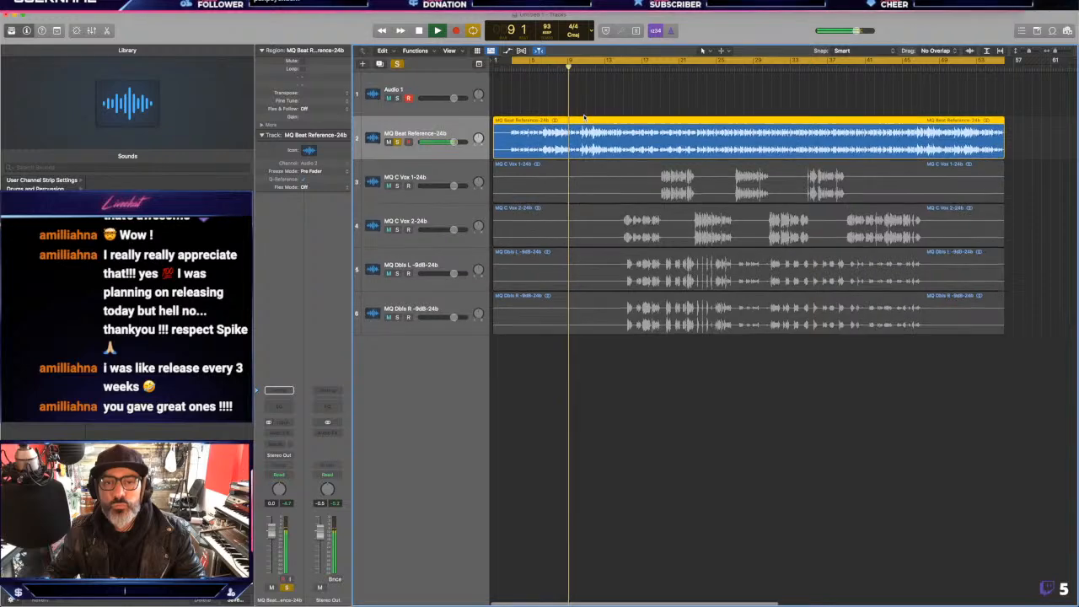
scroll(584, 117, up, 1)
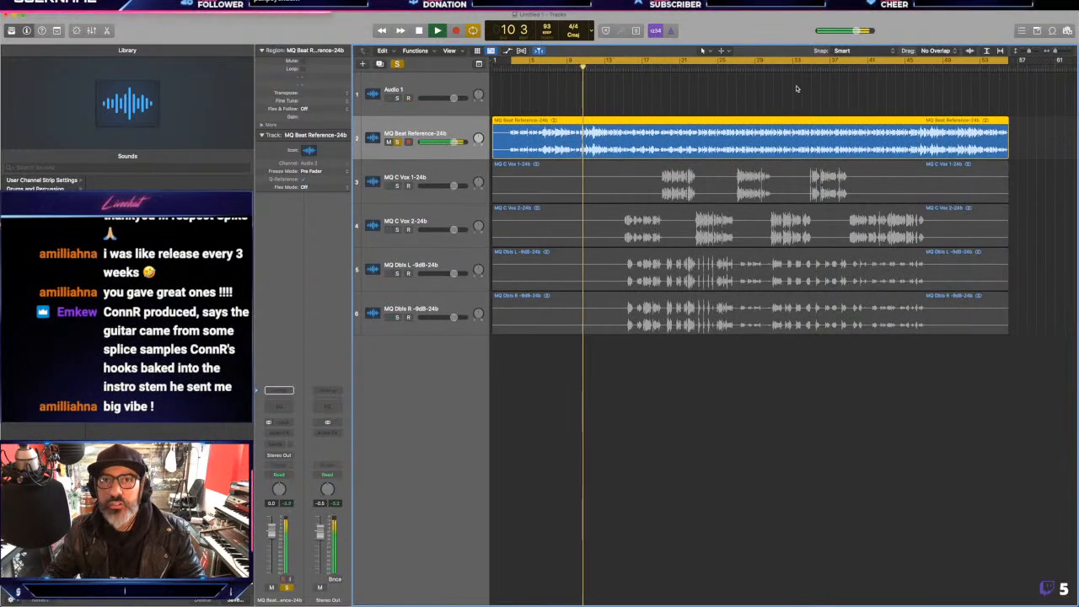
click(726, 107)
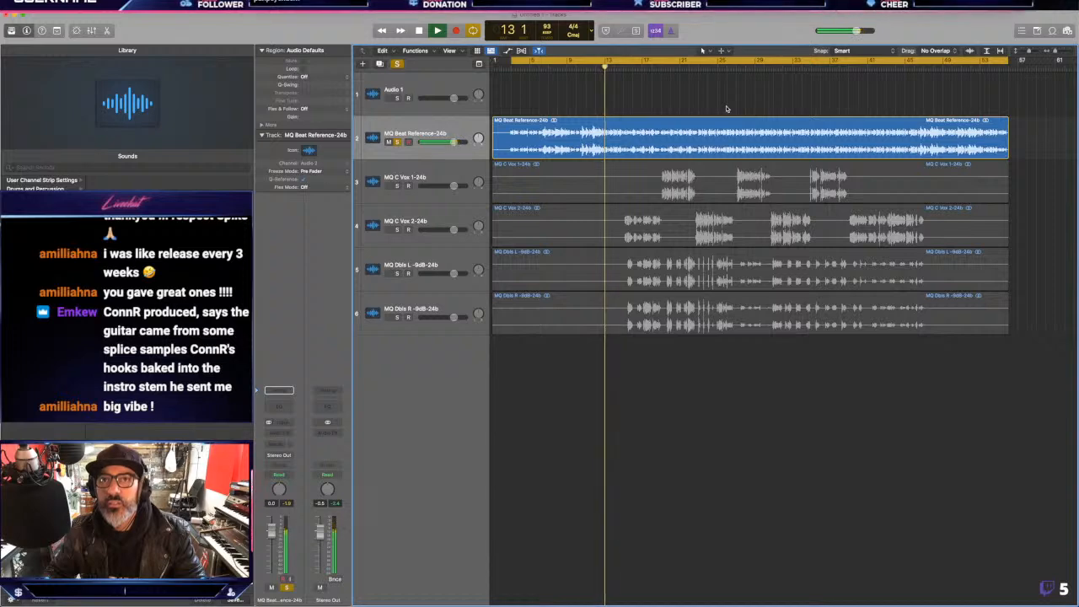
key(super+Down)
key(super+Down)
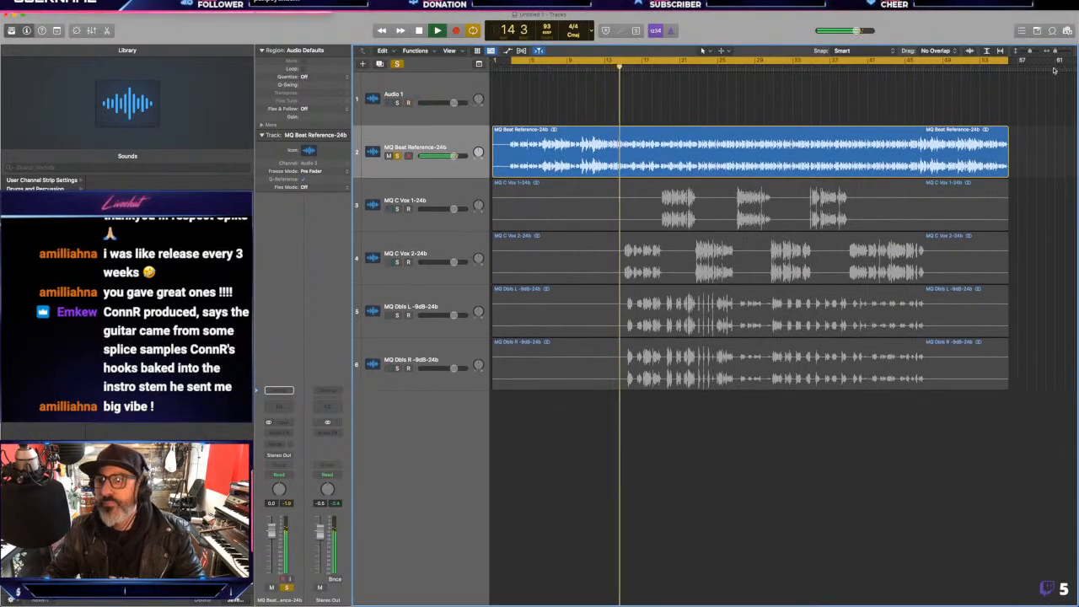
key(super+Left)
drag(1076, 60, 746, 64)
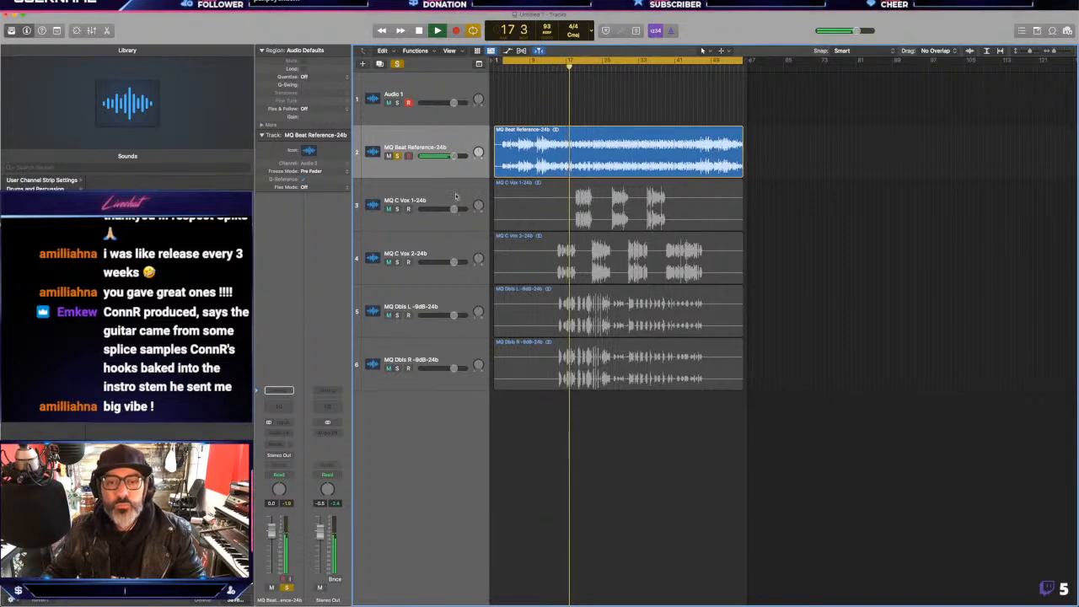
- Solo the MQ C Vox 1, MQ C Vox 2, MQ Dbls L and MQ Dbls R tracks together with the beat, then stop playback
click(455, 196)
shift+click(396, 251)
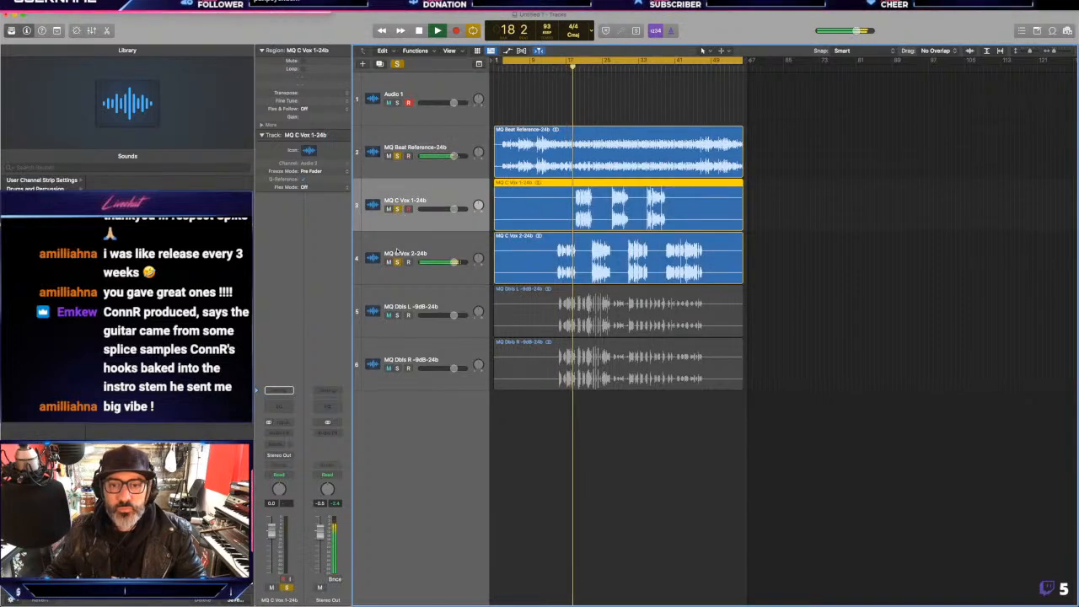
shift+click(401, 303)
shift+click(399, 359)
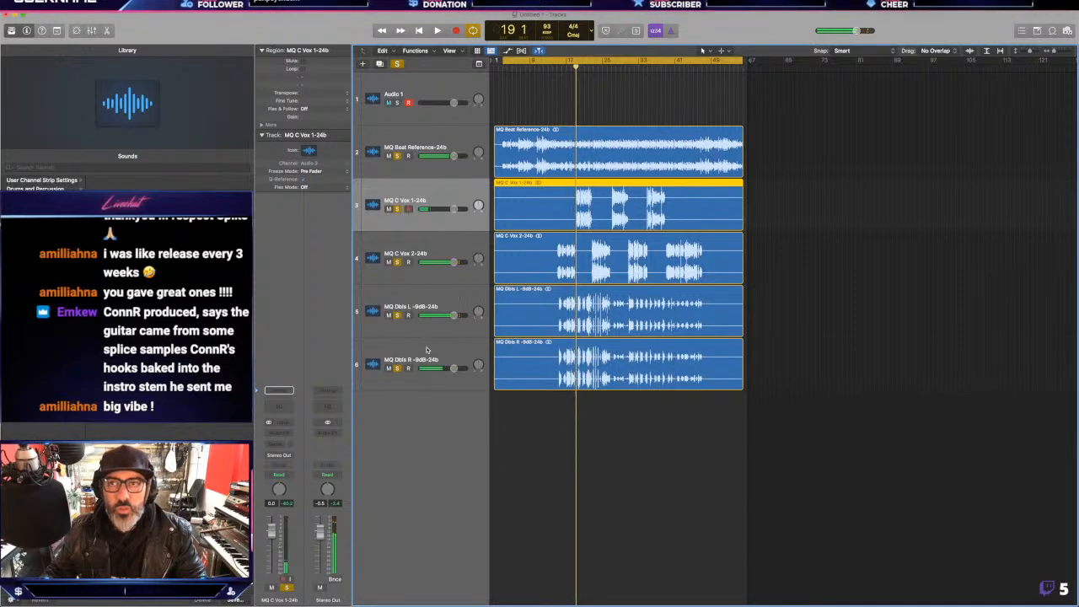
- Move the MQ Dbls L and MQ Dbls R tracks directly below MQ Beat Reference, above the two MQ C Vox tracks
click(426, 350)
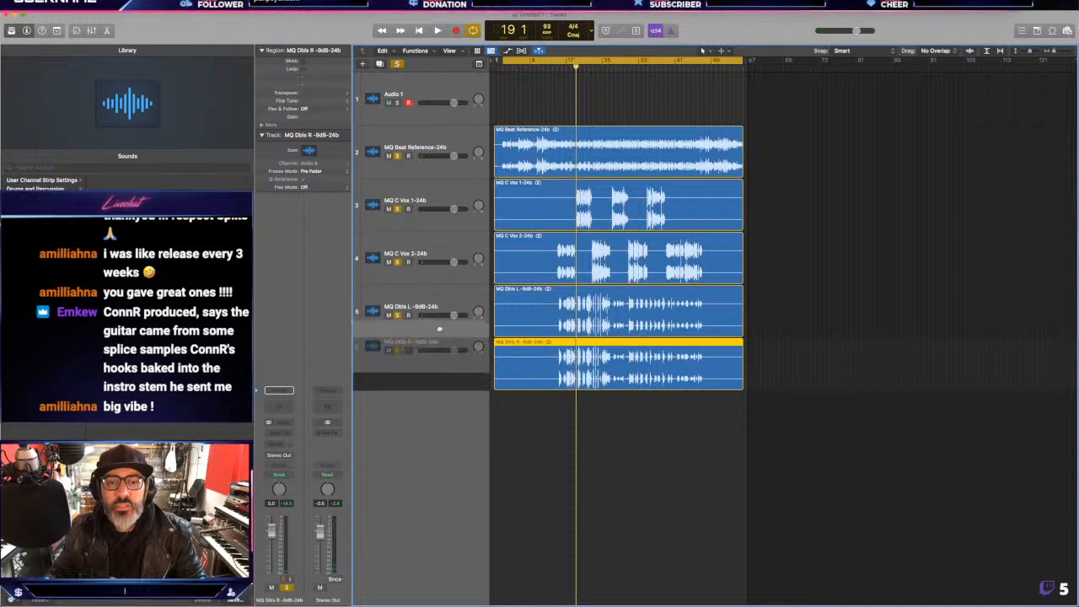
shift+click(435, 308)
drag(436, 308, 411, 182)
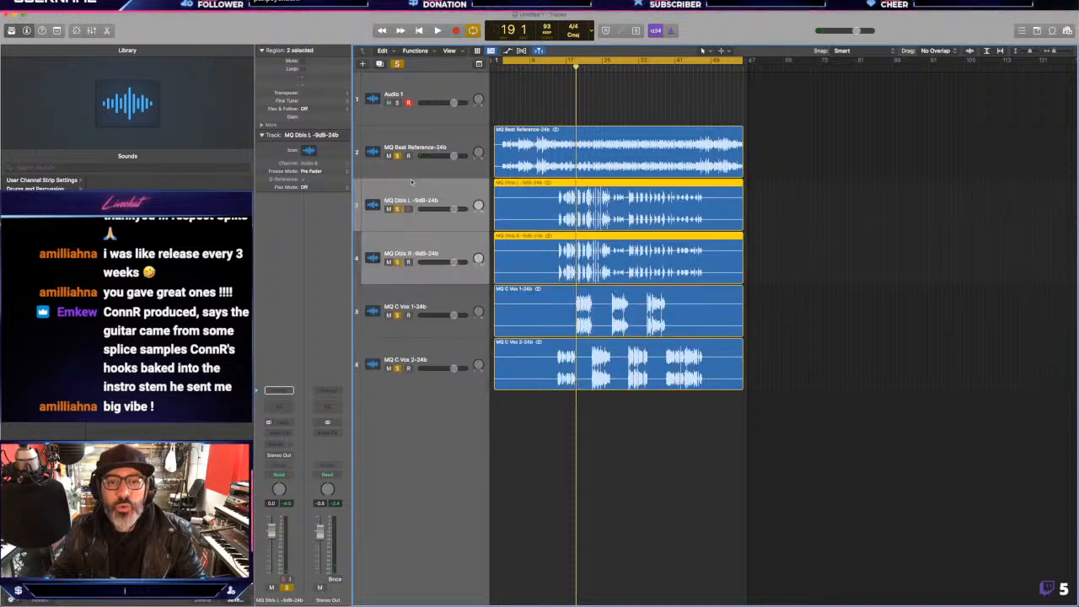
click(759, 253)
- Start the cycle range at bar 15, solo only the MQ Dbls L track and play it
key(super+Right)
key(super+Right)
key(super+Right)
key(super+Right)
key(super+Right)
key(super+Right)
key(super+Right)
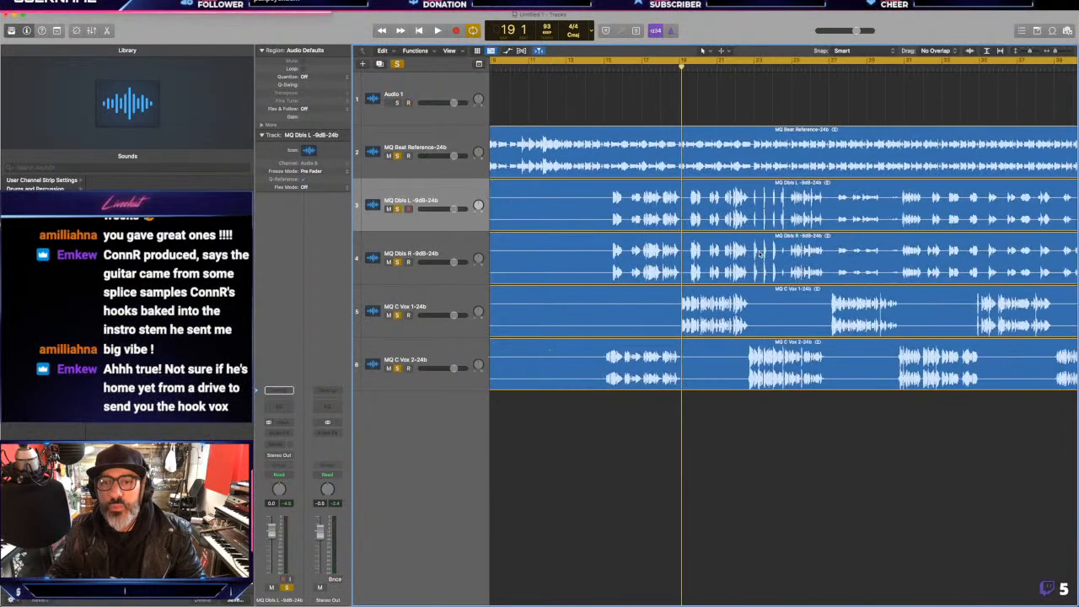
scroll(759, 253, right, 1)
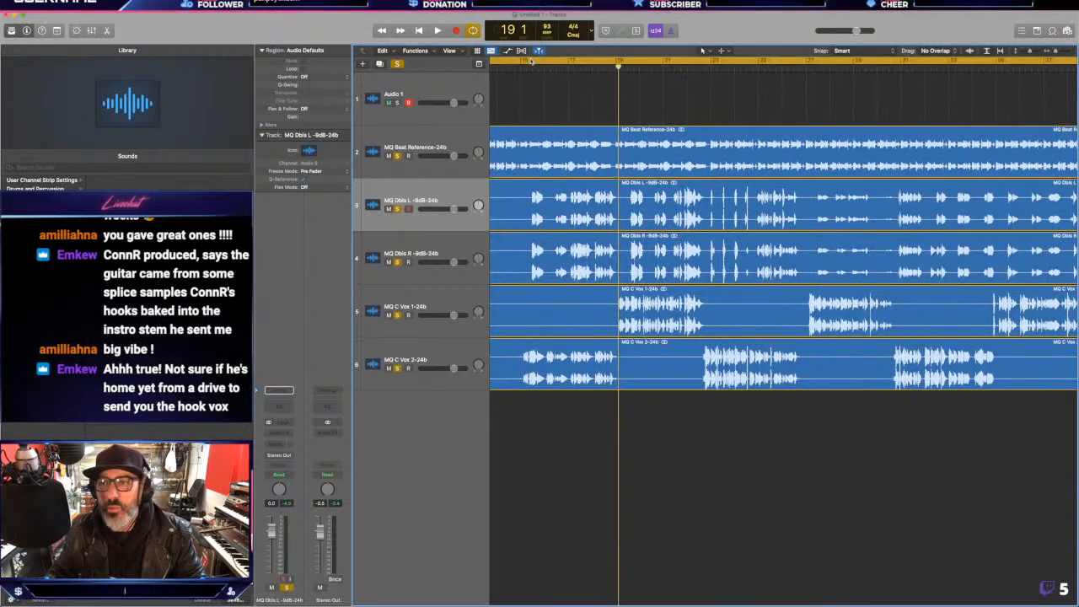
scroll(736, 170, right, 1)
key(super+Down)
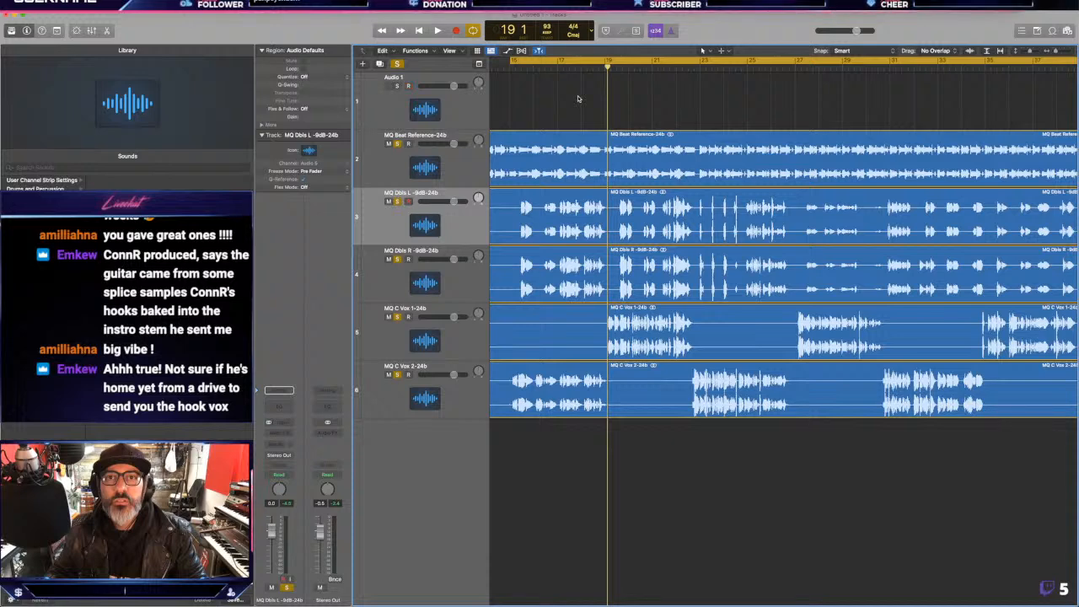
click(416, 218)
click(397, 202)
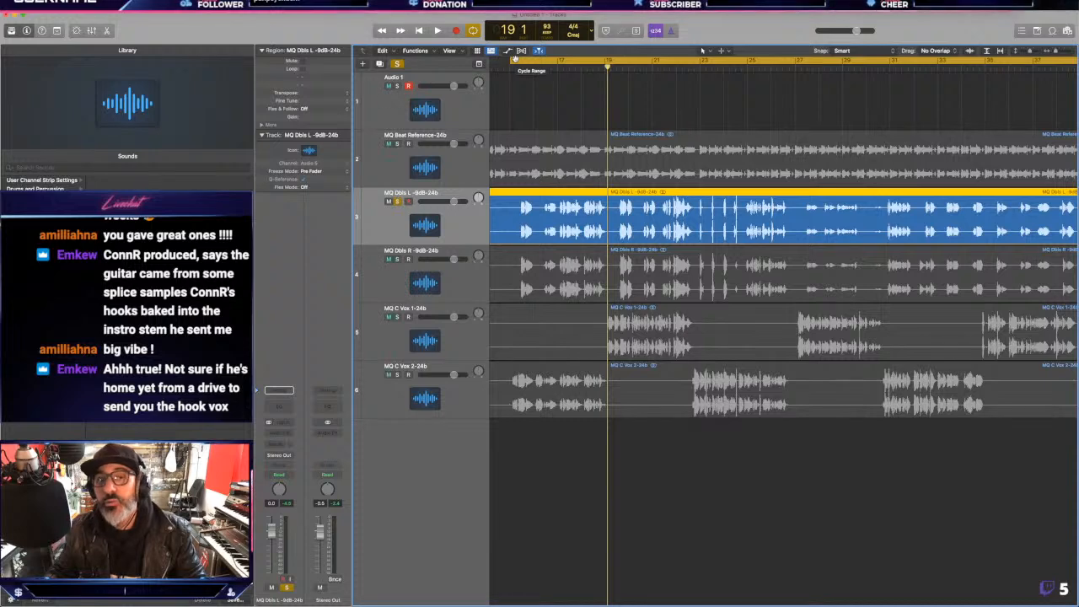
key(space)
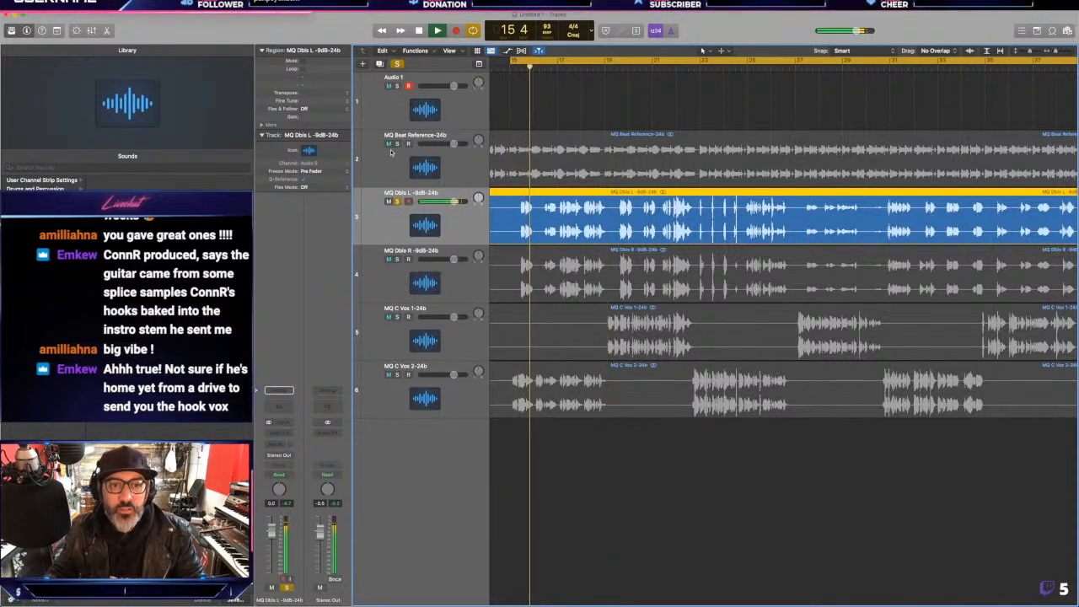
- Add MQ Beat Reference, MQ Dbls R and MQ C Vox 2 to the soloed tracks while replaying from bar 15
click(397, 144)
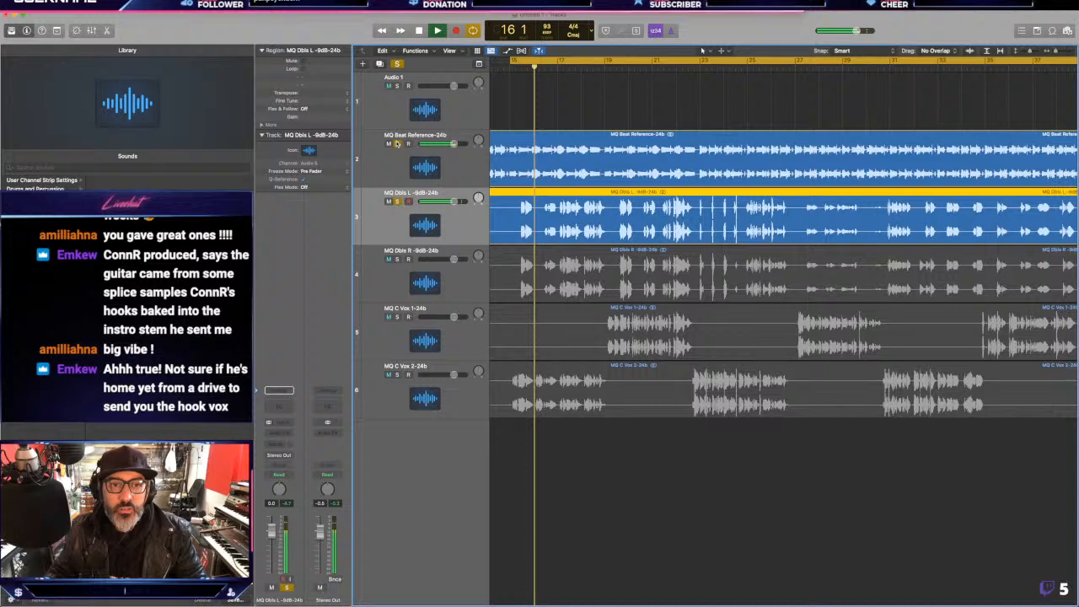
click(396, 259)
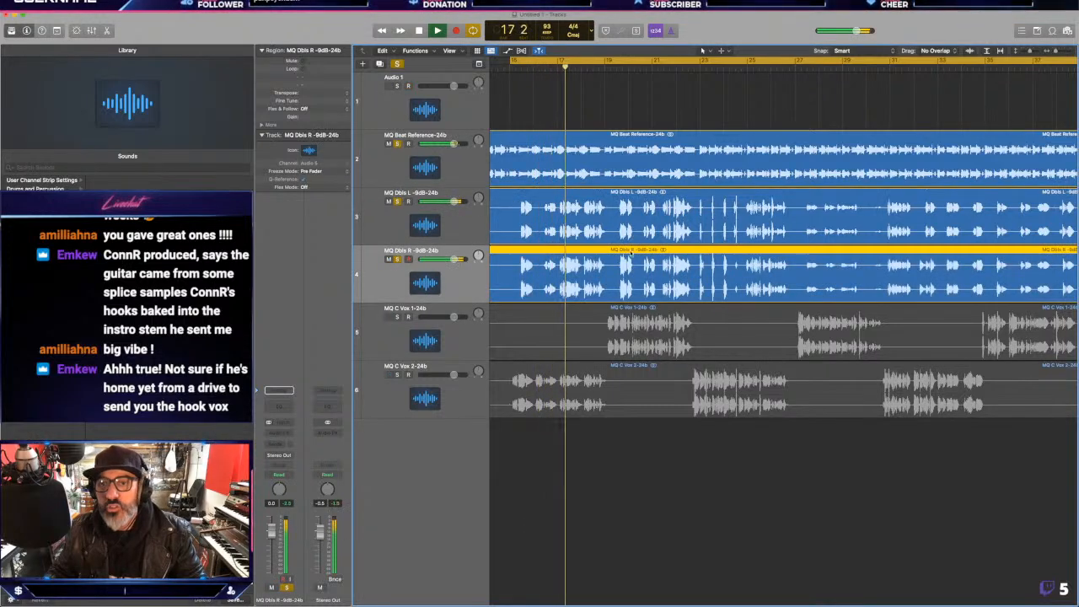
key(space)
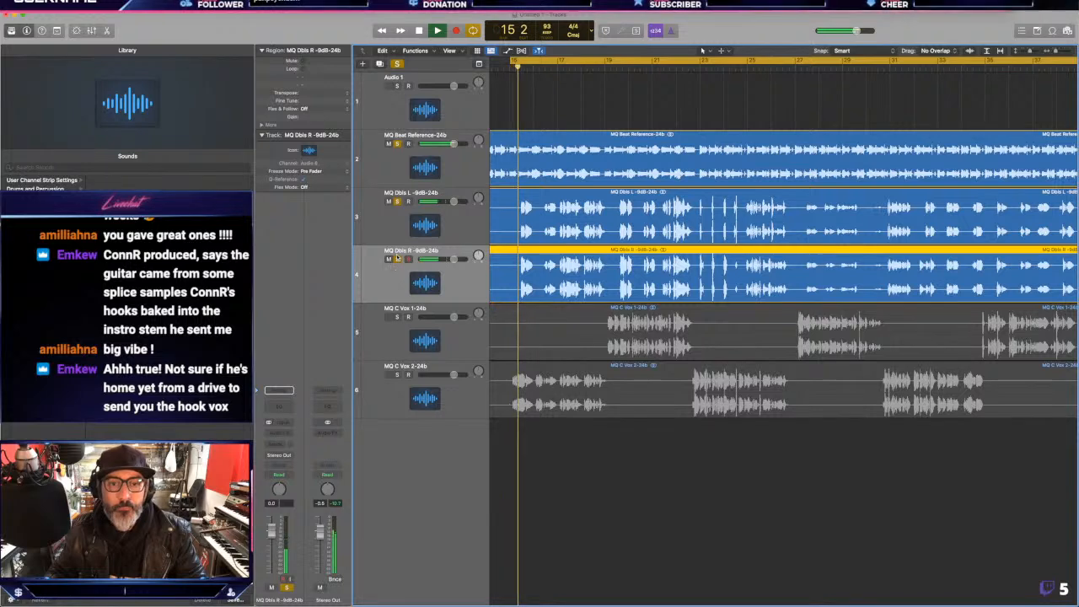
click(397, 375)
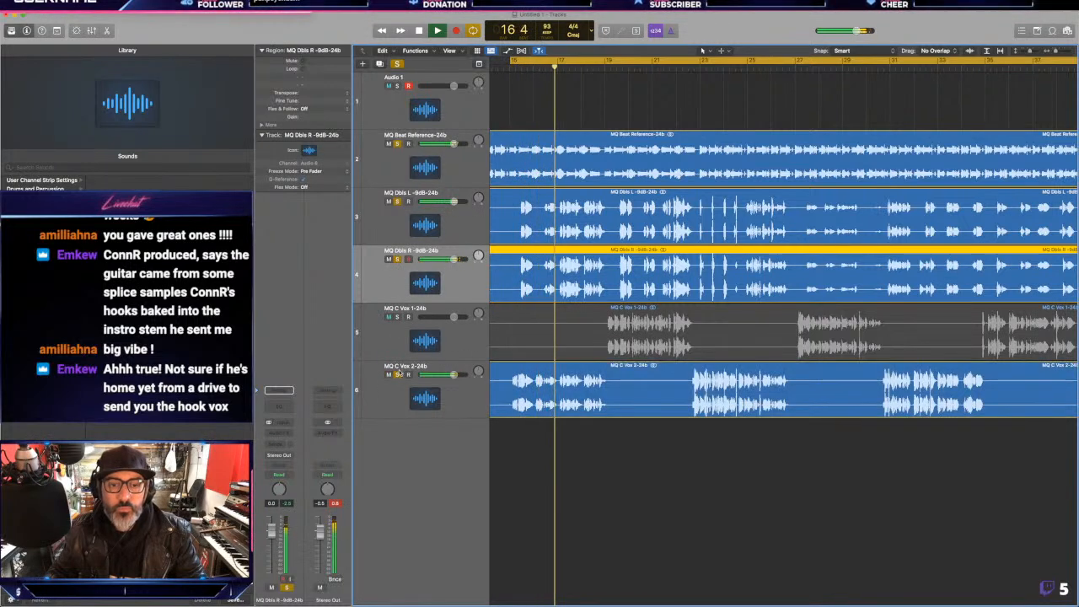
- Solo MQ C Vox 2 alone during playback, then bring MQ Dbls R and MQ Dbls L back in
click(397, 259)
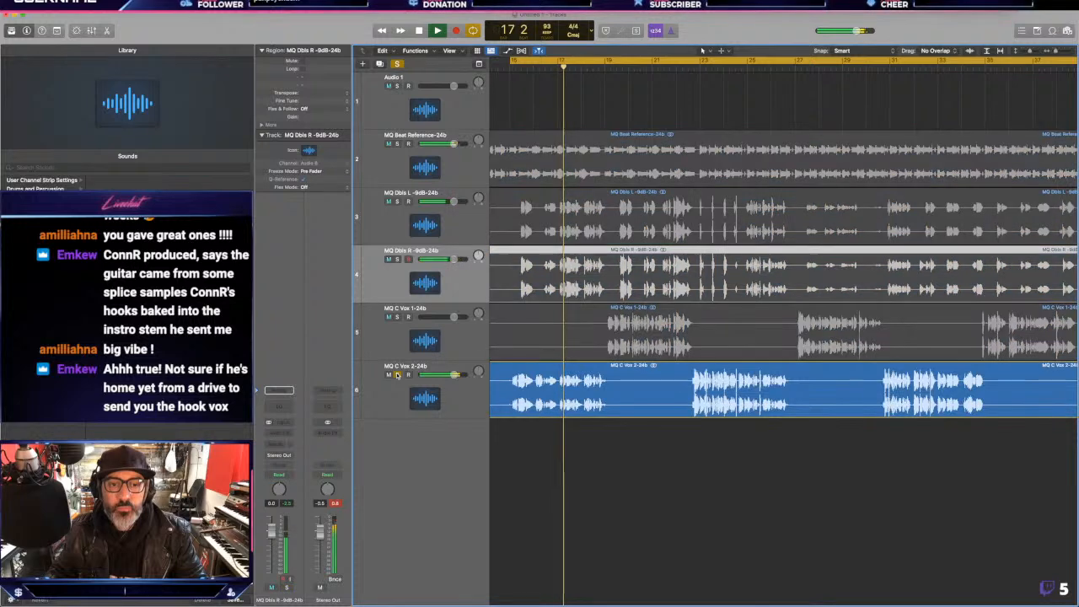
click(397, 259)
click(397, 202)
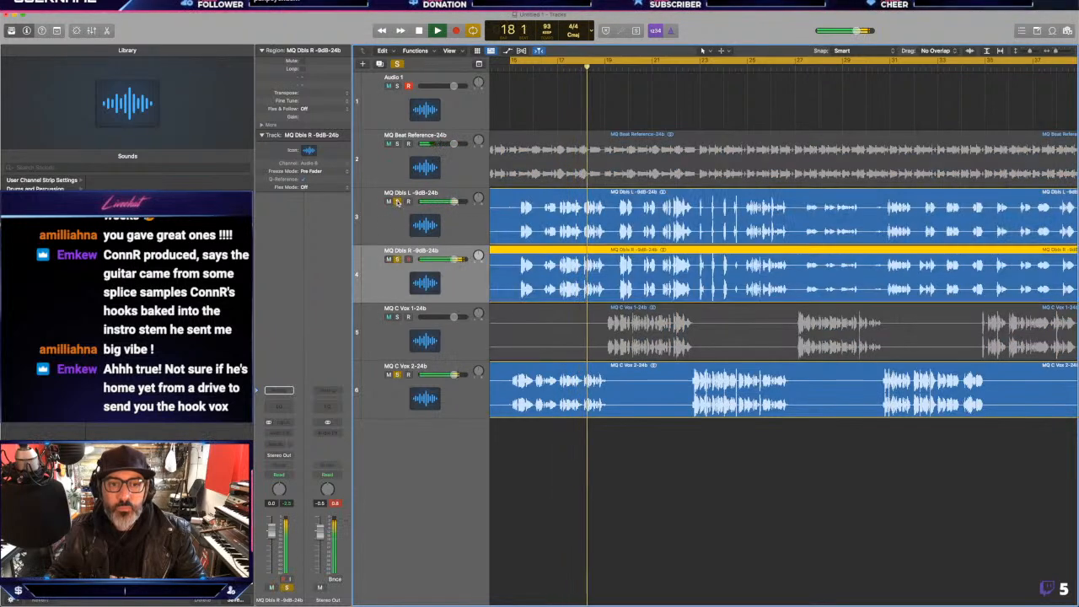
click(390, 396)
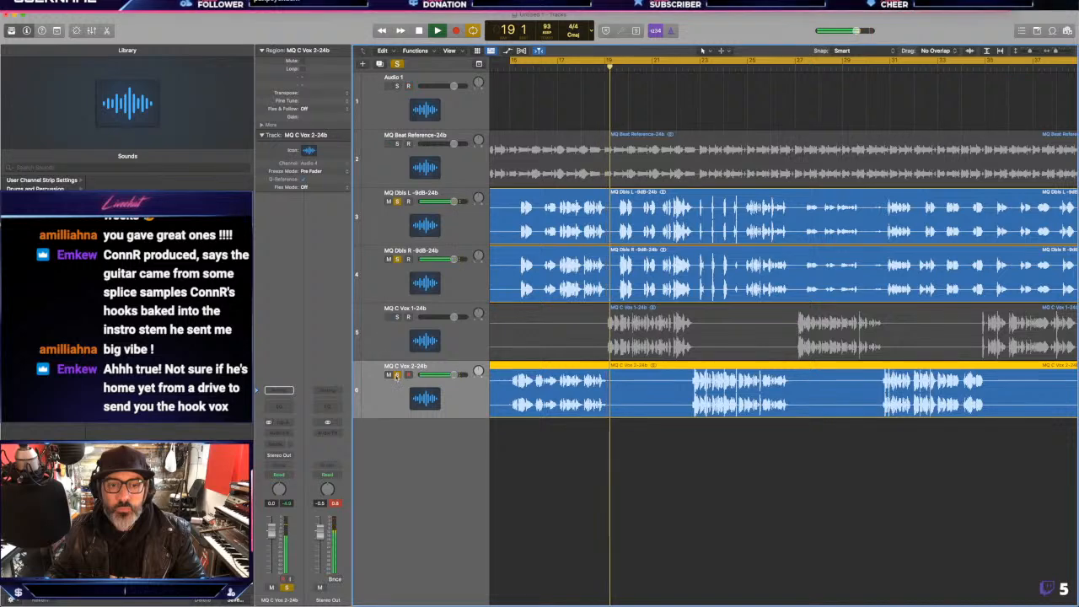
- Clear the solos on MQ C Vox 2, MQ Dbls R and MQ Dbls L so that all stems play from bar 15
click(397, 374)
click(397, 258)
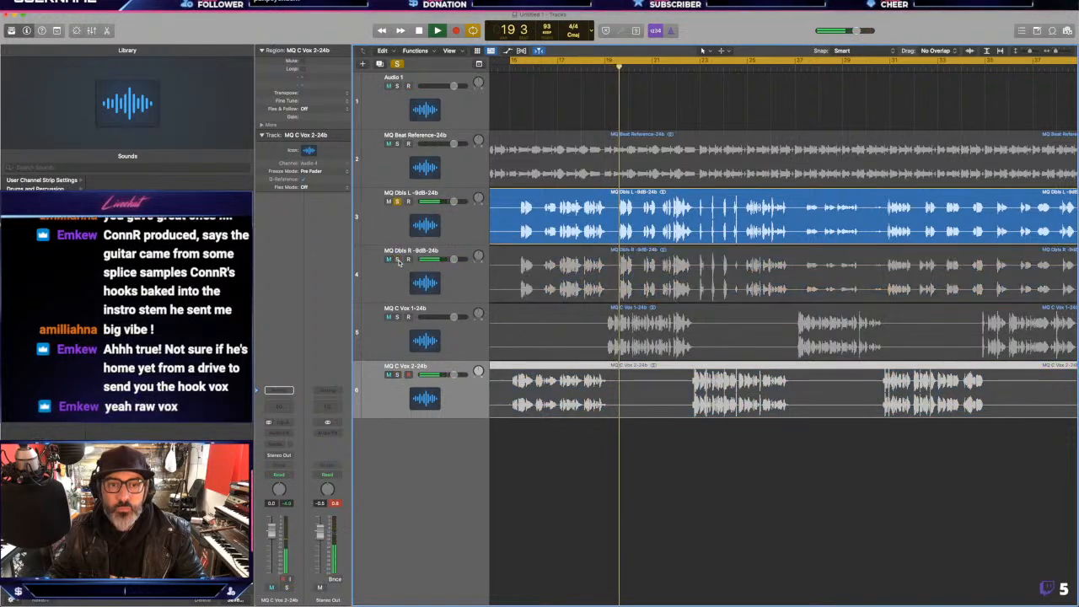
click(397, 201)
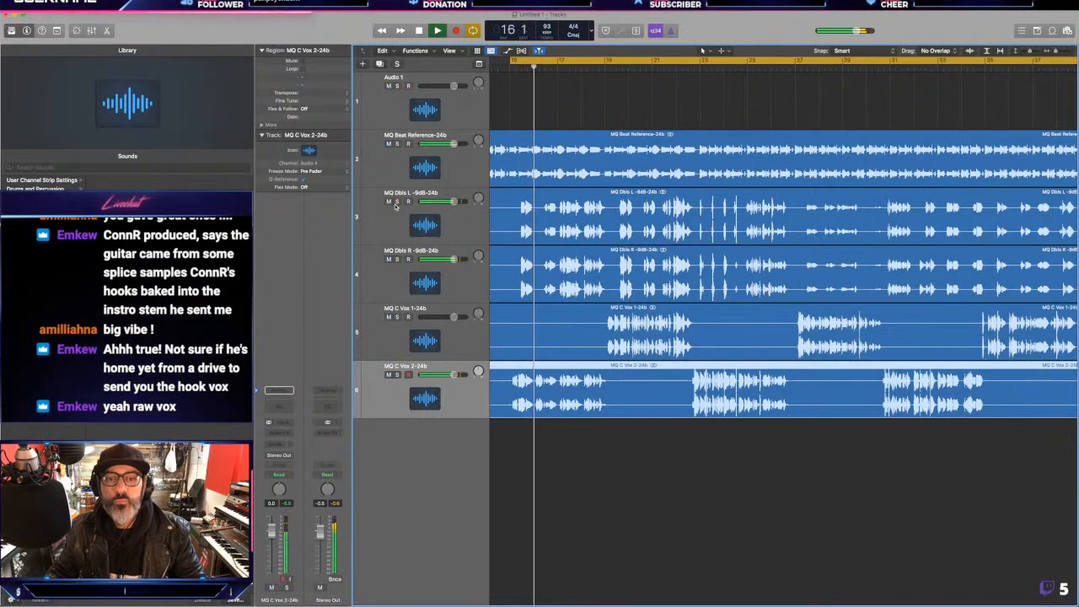
- Group the four vocal tracks into a Summing Stack named VOX
click(396, 212)
right_click(480, 394)
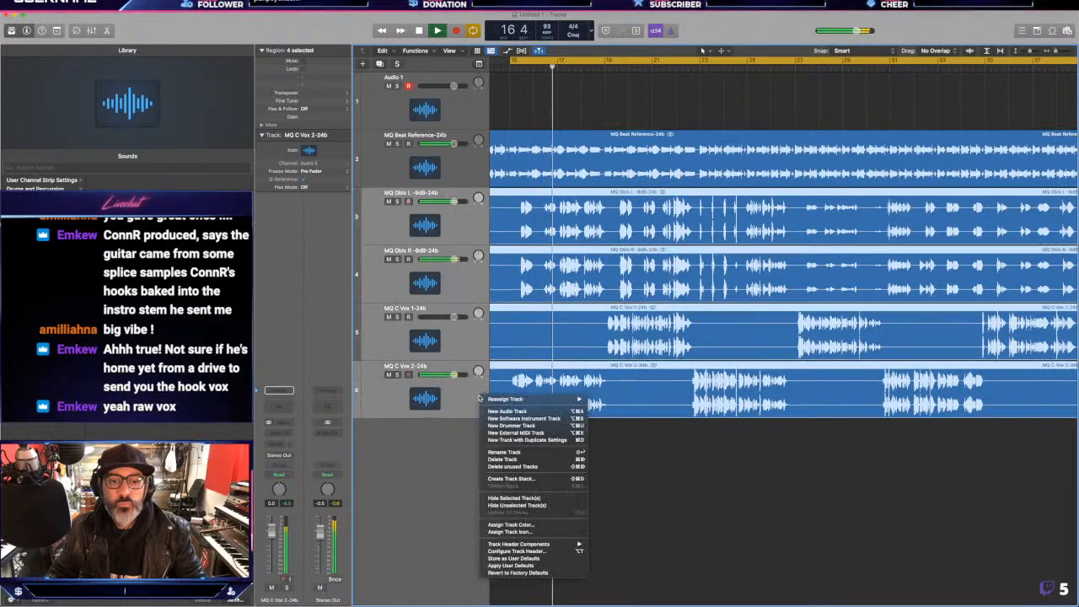
click(503, 480)
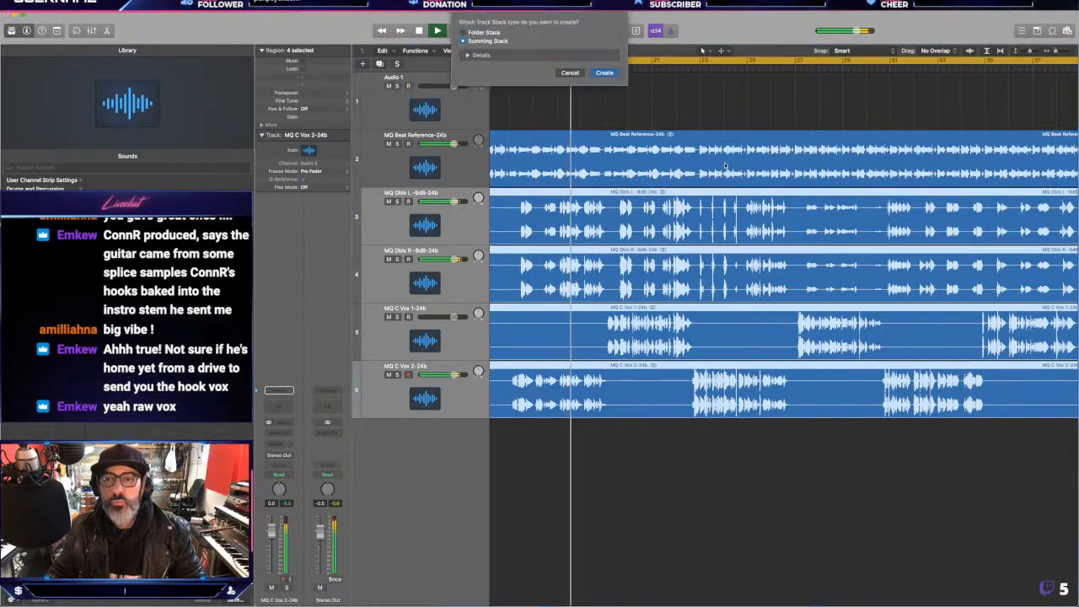
key(super+shift+d)
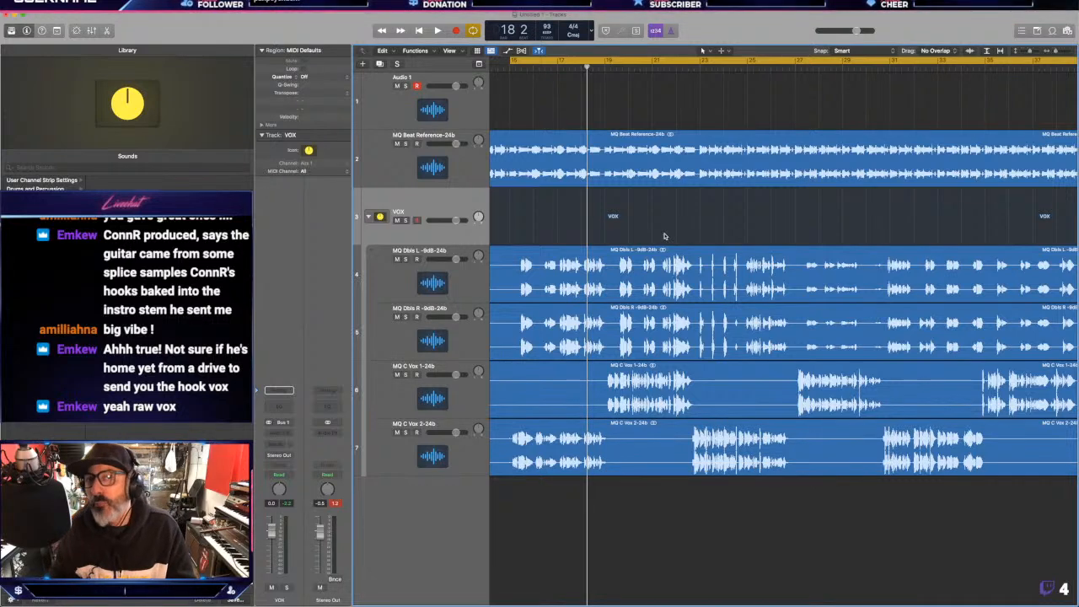
- Enlarge the track heights, play from bar 15 and move MQ C Vox 2 to the first position in the VOX stack
scroll(625, 221, up, 3)
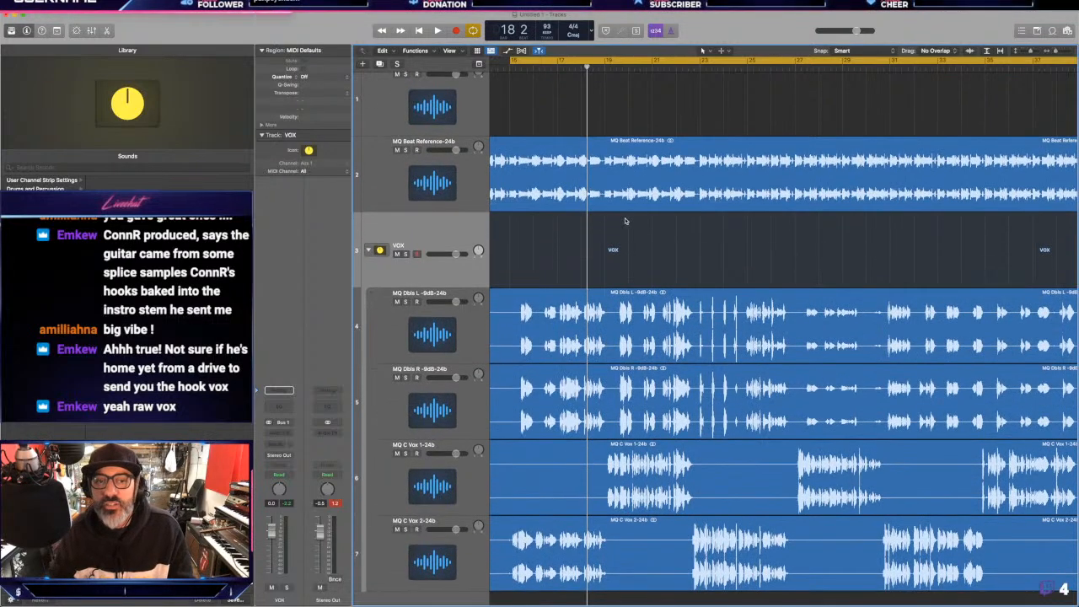
scroll(625, 221, down, 1)
scroll(568, 234, down, 1)
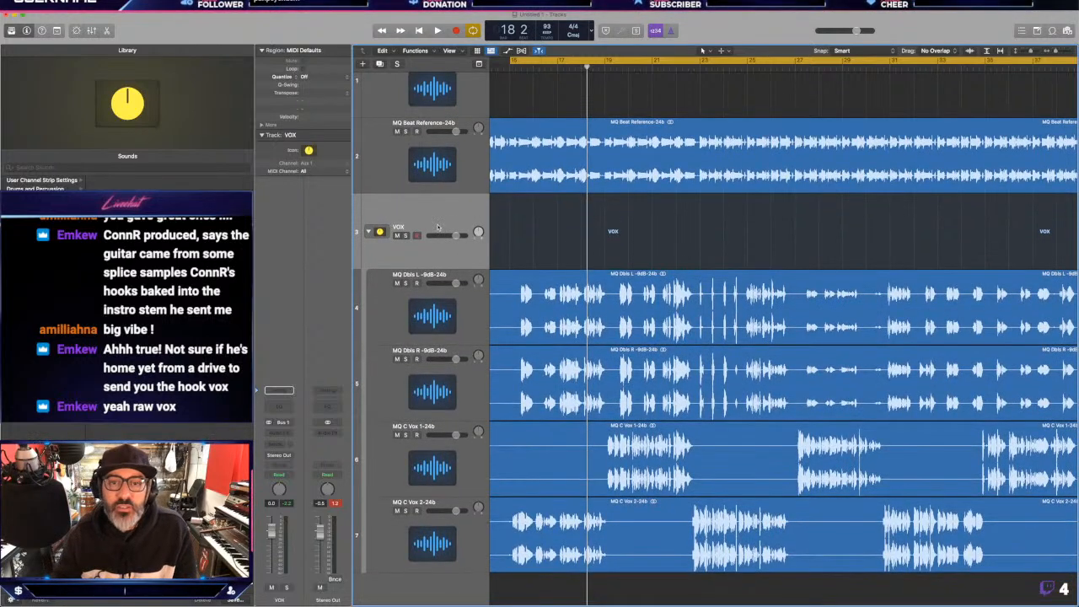
key(space)
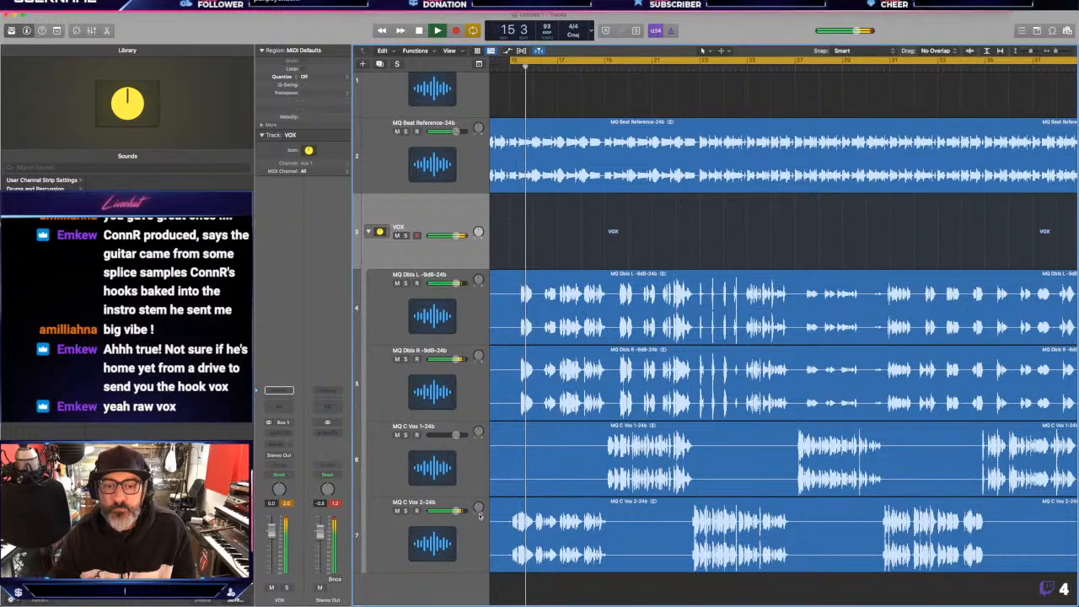
drag(412, 533, 413, 354)
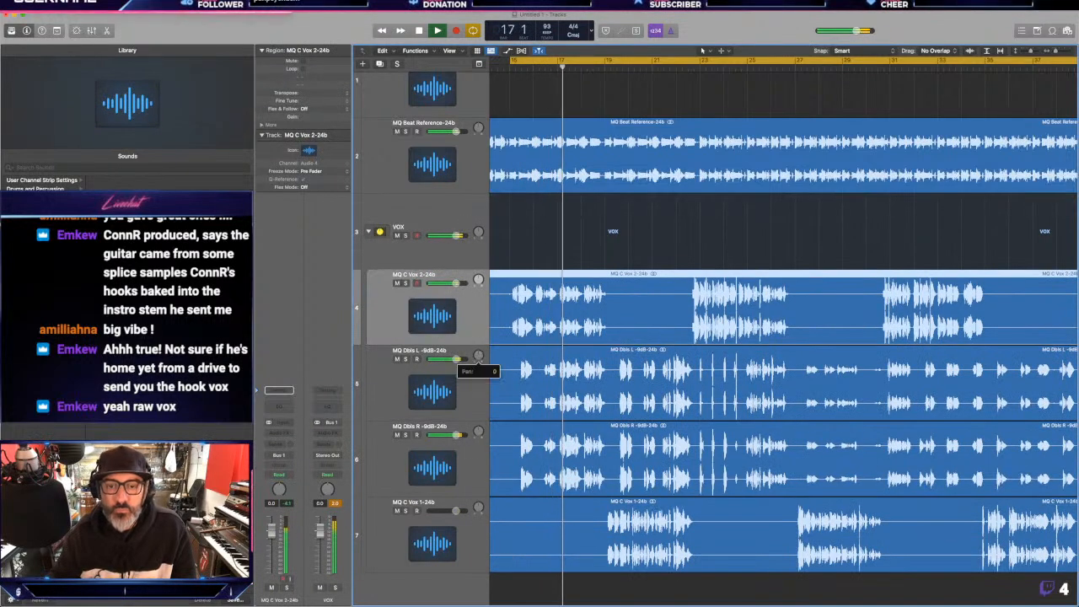
- Pan the MQ Dbls R track to +63 and the MQ Dbls L track to the opposite side
drag(478, 432, 478, 418)
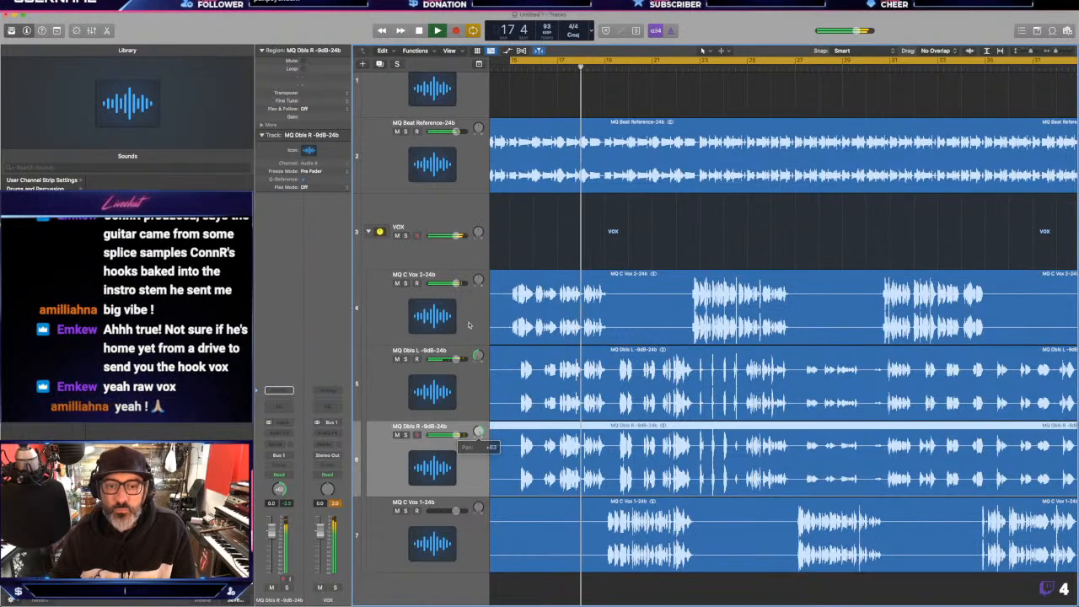
click(468, 379)
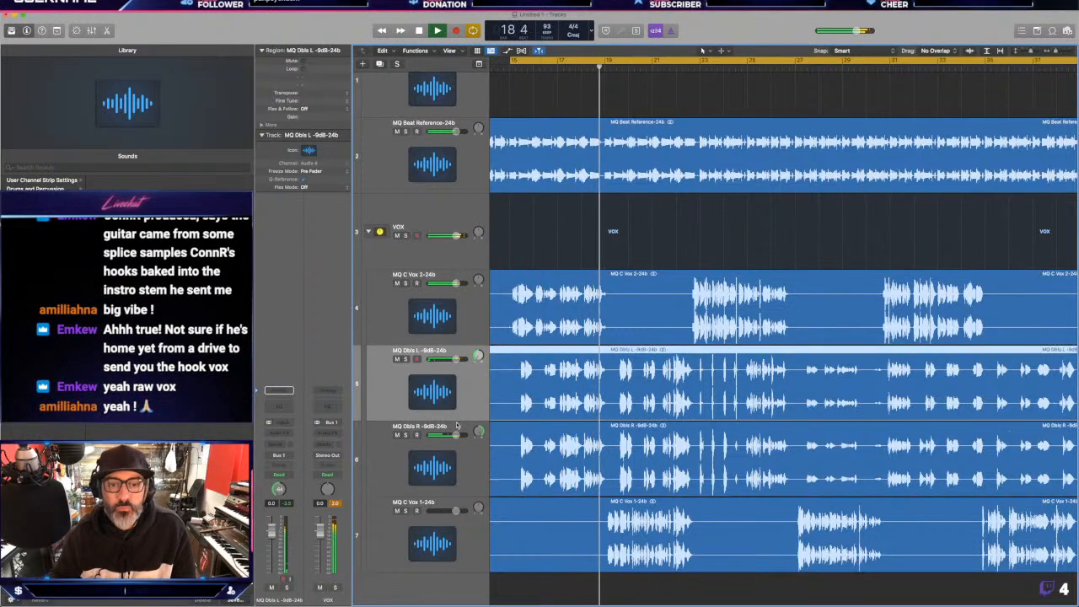
- Replay the panned vocals briefly from bar 15, stop playback and select the MQ C Vox 2 region
key(Return)
key(Return)
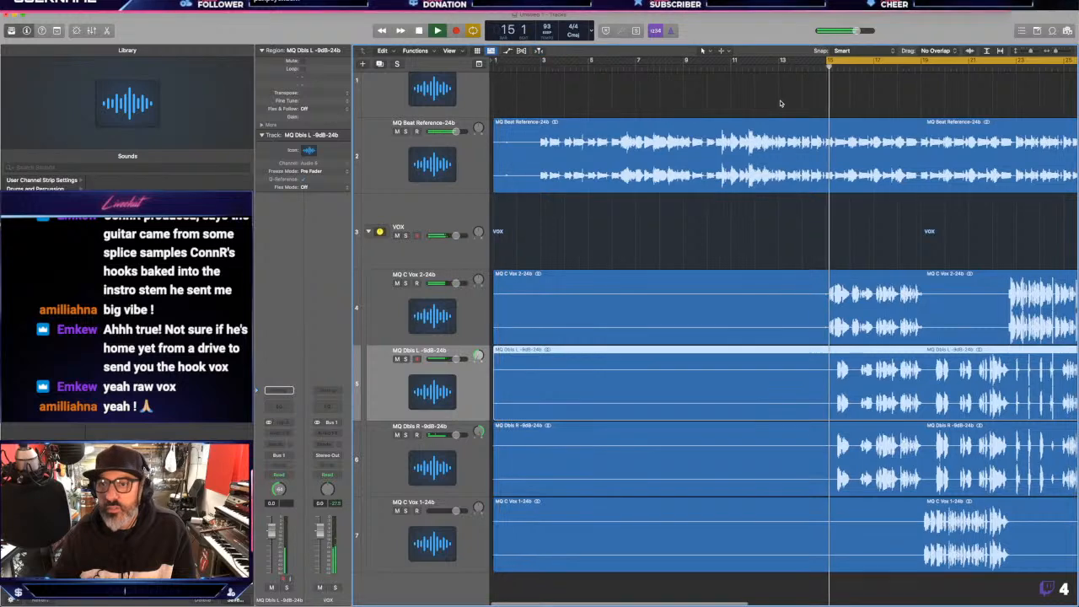
key(space)
click(726, 308)
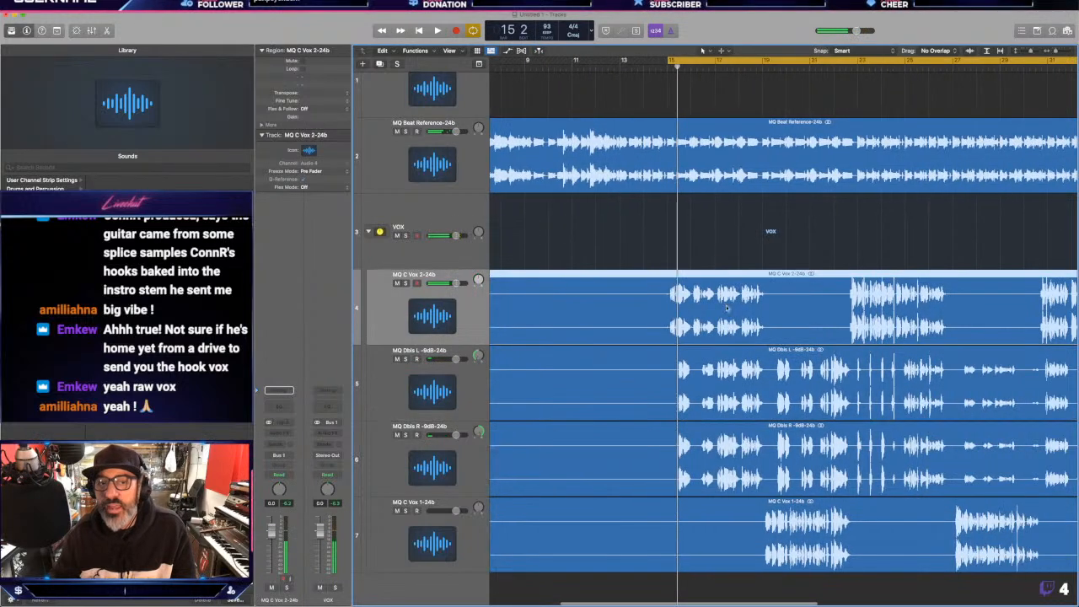
- Rename the MQ C Vox 2 track as MAIN and start playback from bar 15
double_click(453, 276)
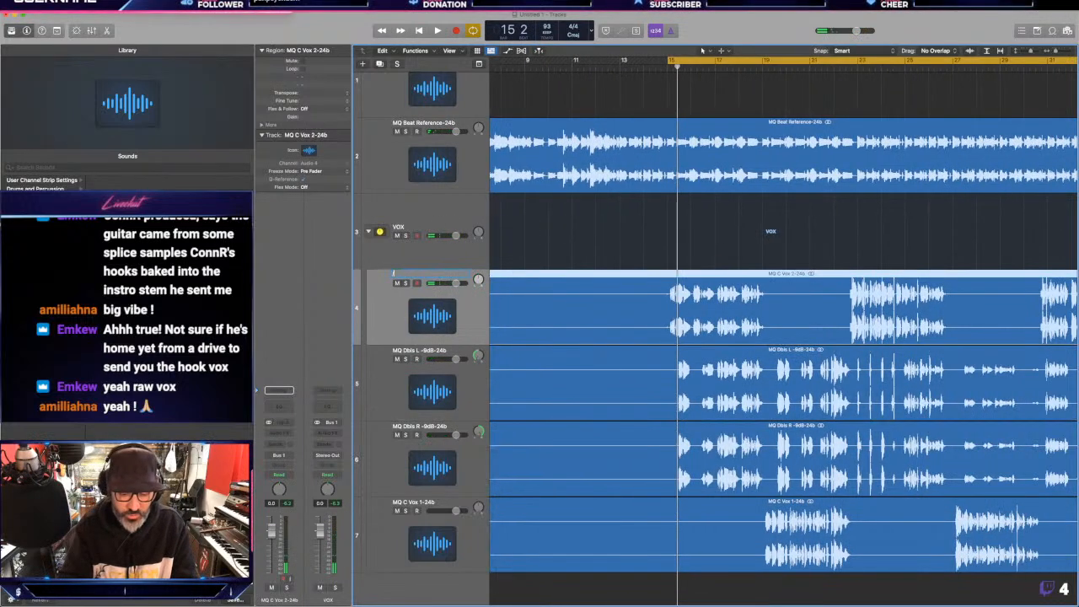
text(maIN)
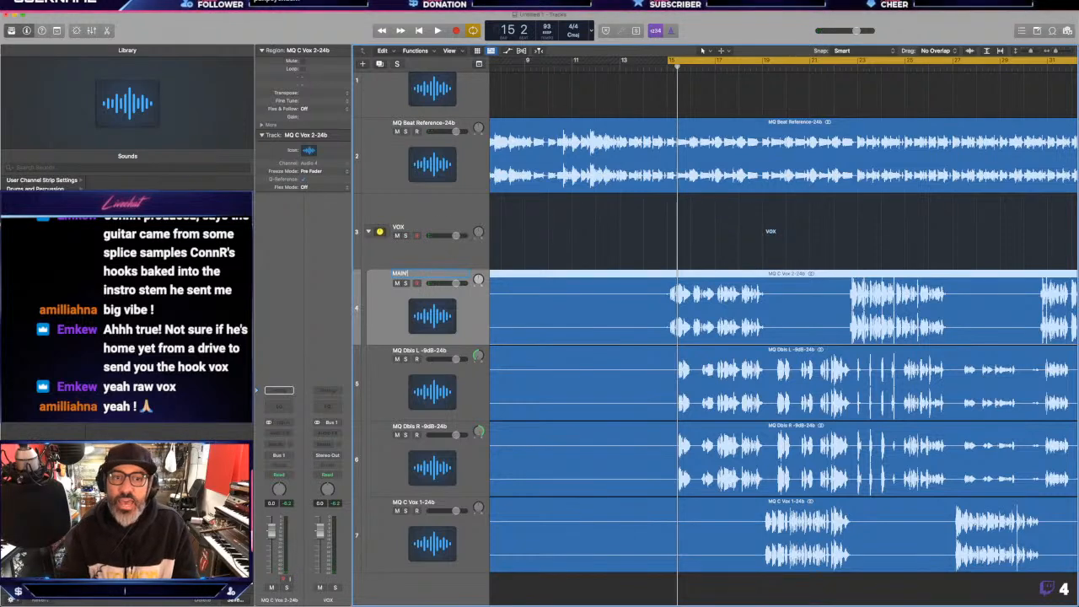
key(Return)
key(space)
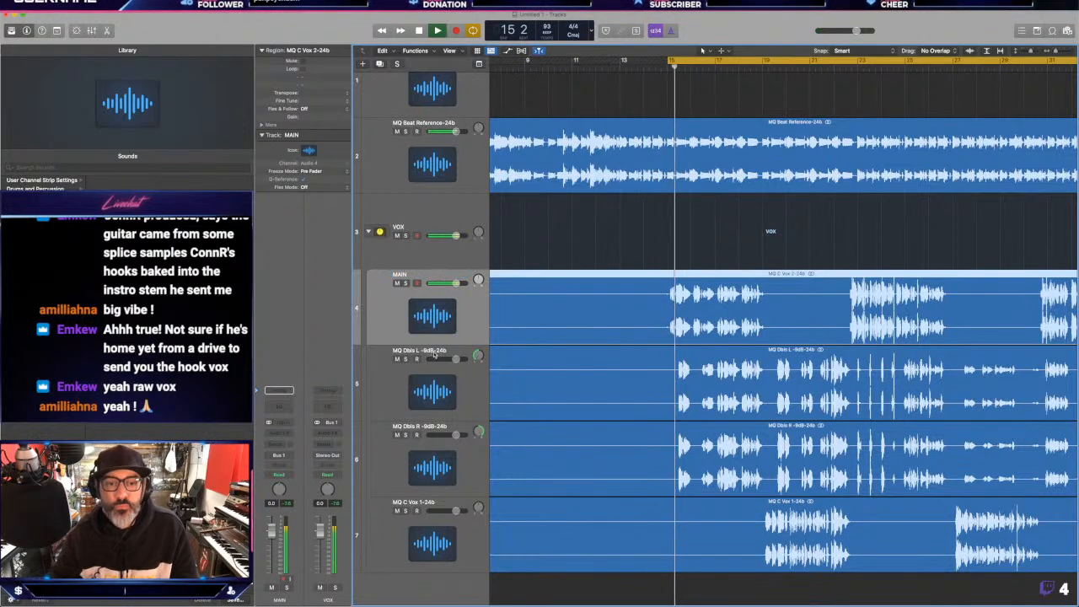
- Lower the volume of both MQ Dbls tracks to -9.2 dB and rename each of them DOUBLES
click(413, 403)
shift+click(460, 429)
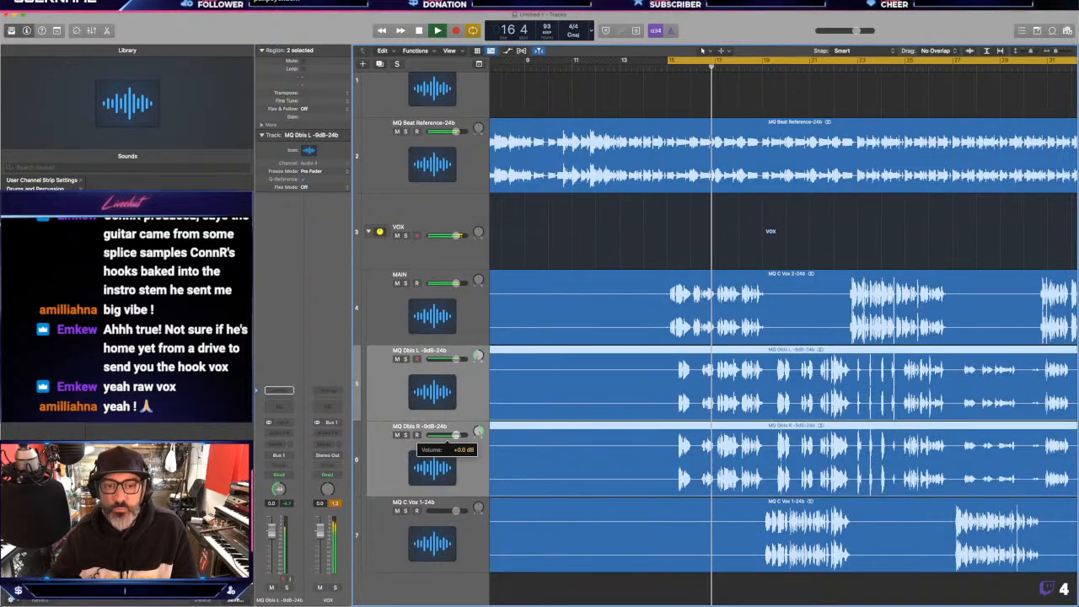
double_click(419, 349)
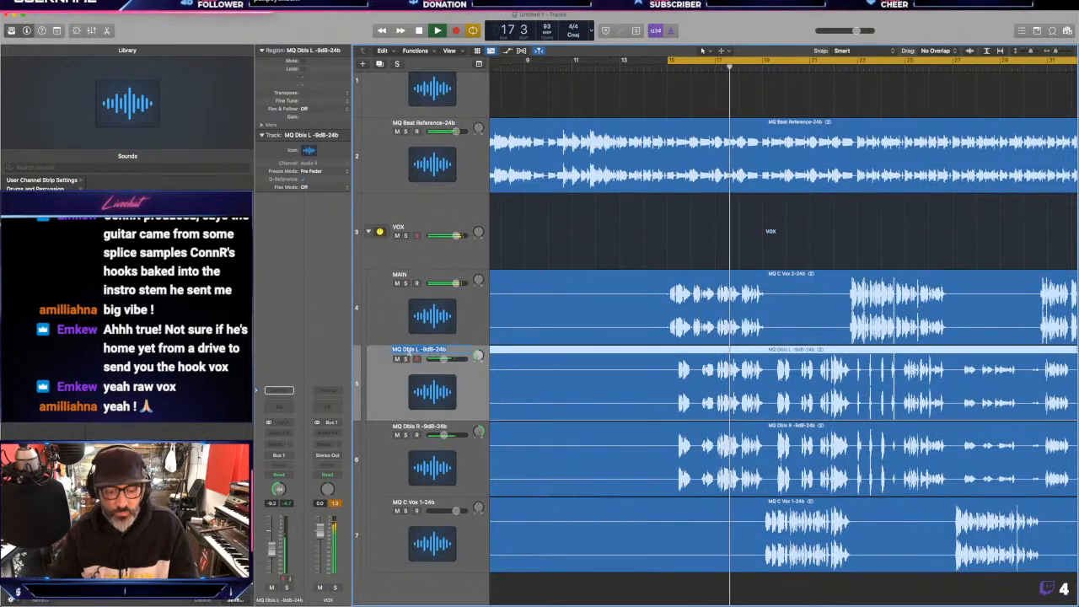
text(DOUBL)
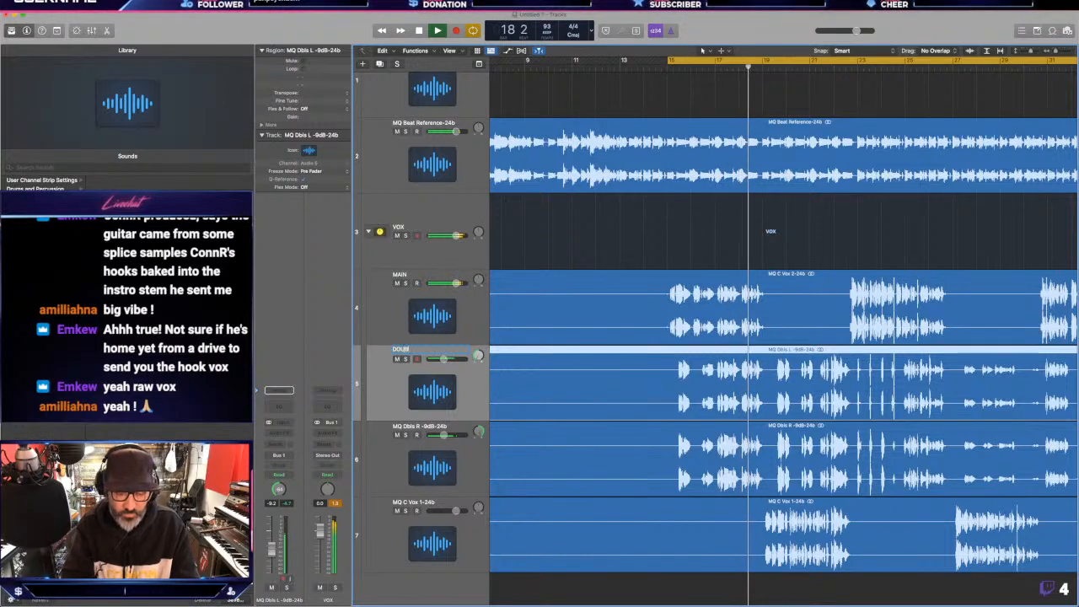
text(ES)
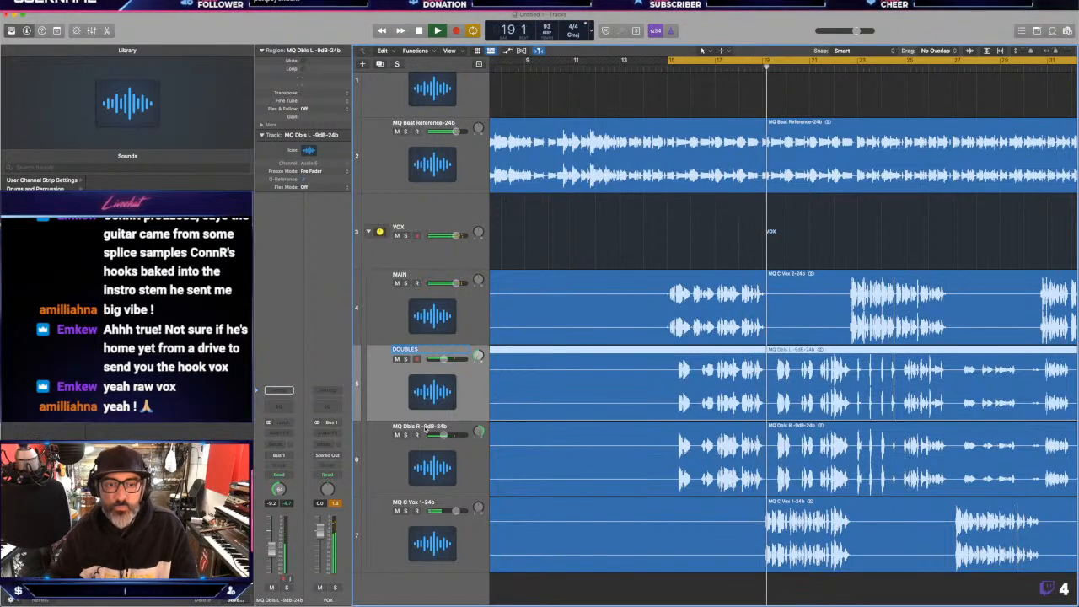
click(426, 430)
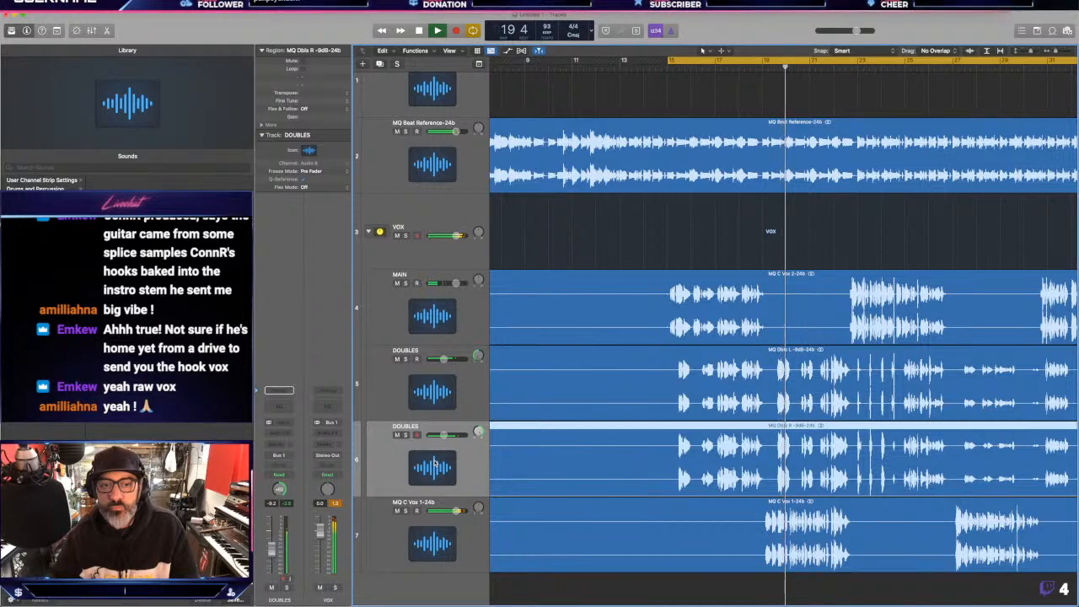
- Audition MQ C Vox 1 by toggling its mute and solo, and move the track directly below MAIN in the VOX stack
click(398, 512)
click(398, 512)
click(405, 511)
click(405, 512)
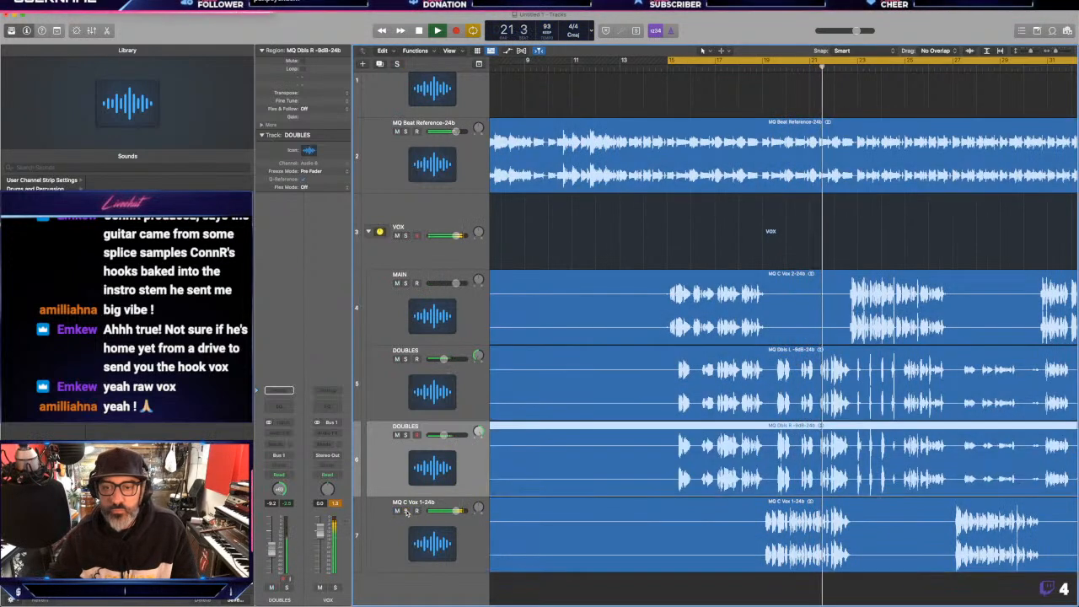
drag(424, 529, 423, 362)
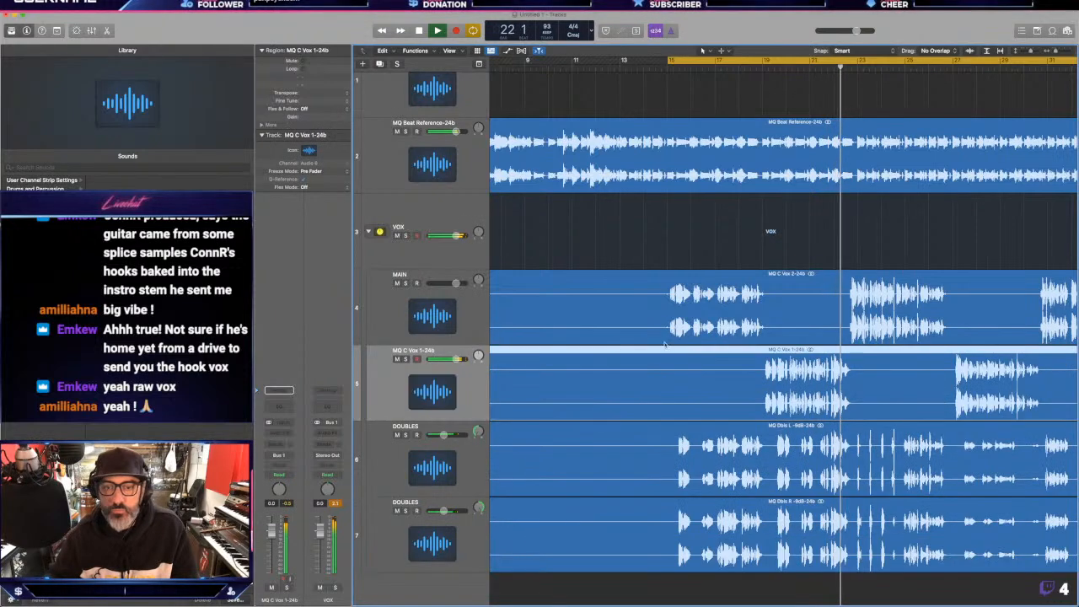
- Stop playback, mute both DOUBLES tracks and deselect the MQ C Vox 1 region
key(z)
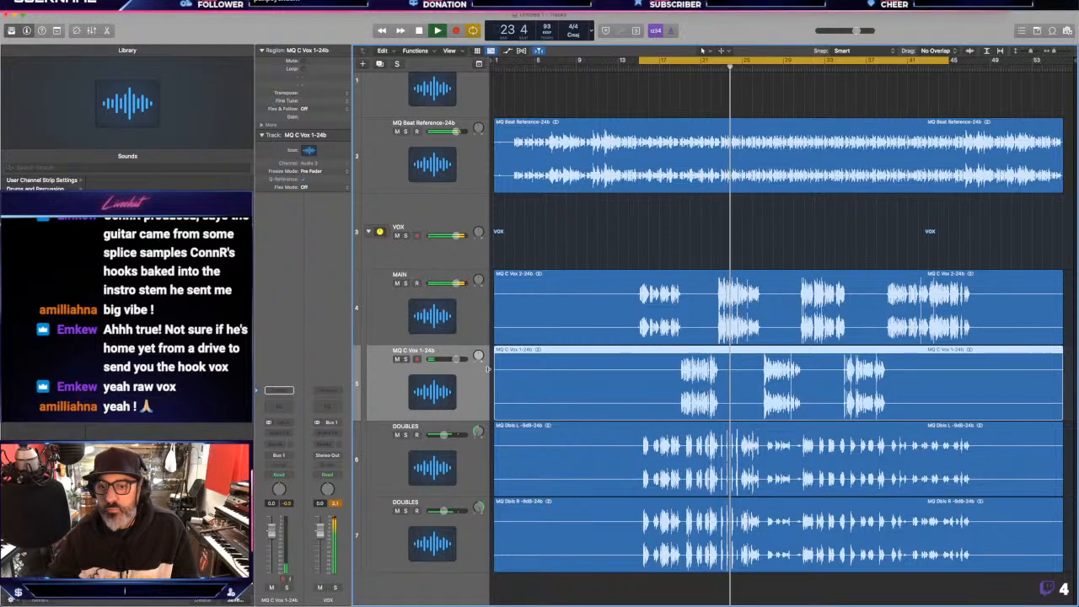
key(space)
click(397, 434)
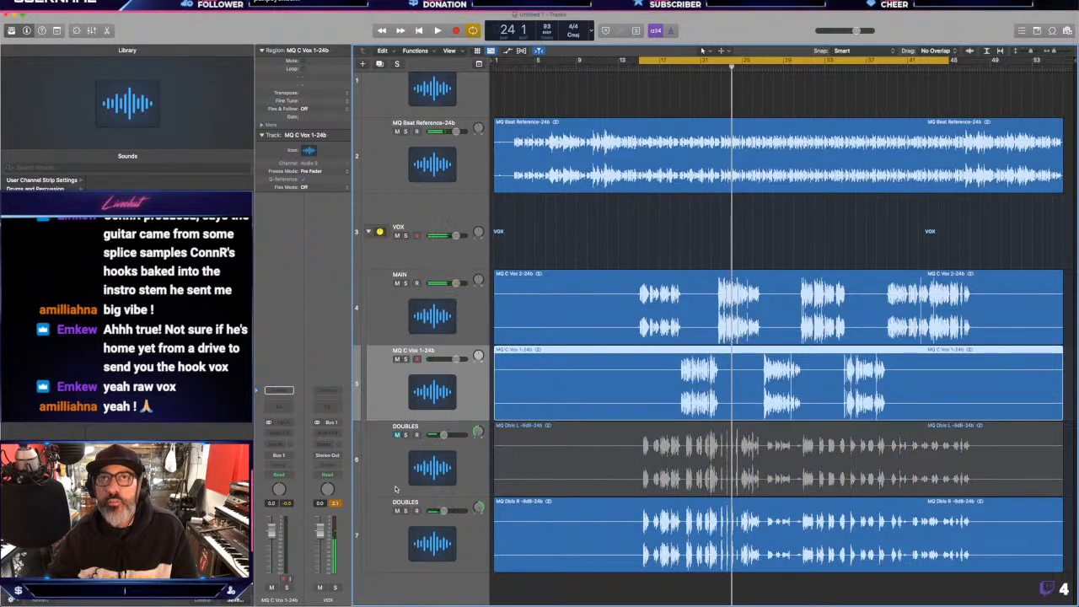
click(397, 511)
click(634, 213)
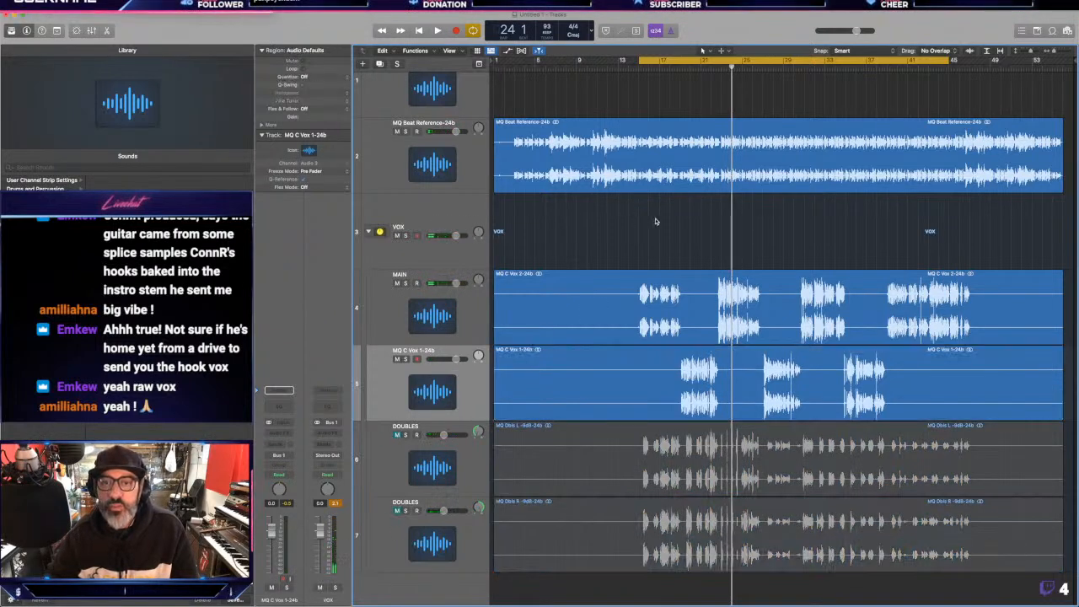
- Play the main vocals from bar 15 and lower the VOX stack's volume to about -5.5 dB
key(super+Right)
key(super+Right)
key(space)
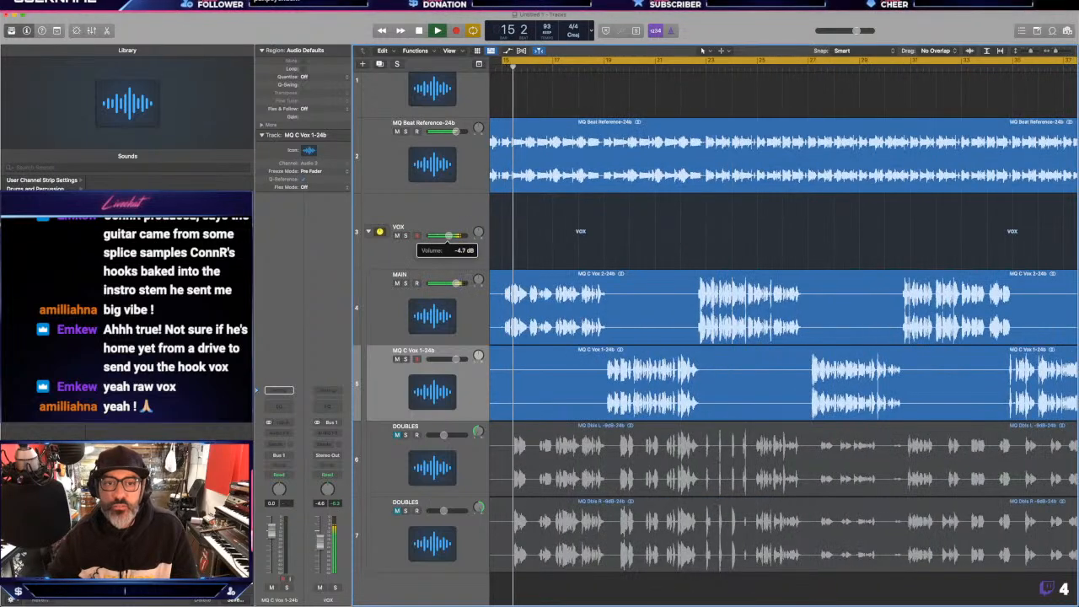
click(466, 240)
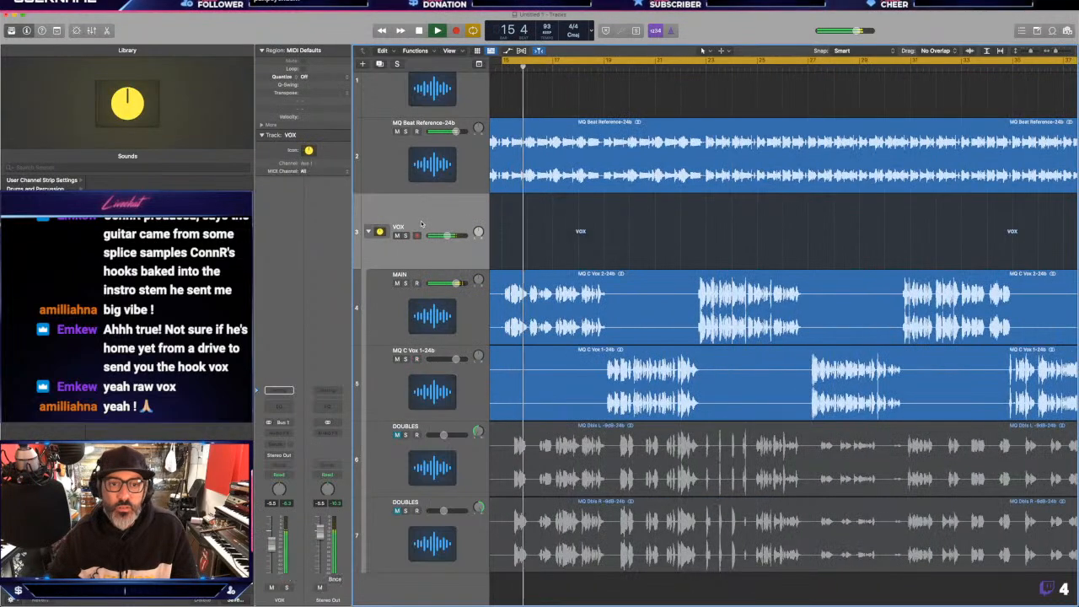
click(286, 394)
mouse_move(300, 530)
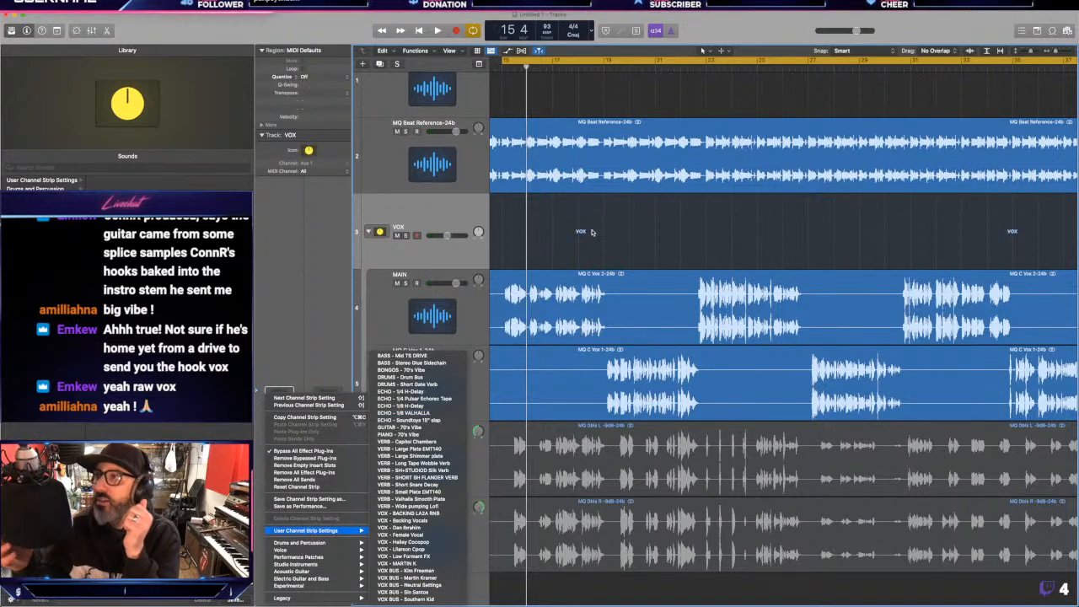
click(592, 232)
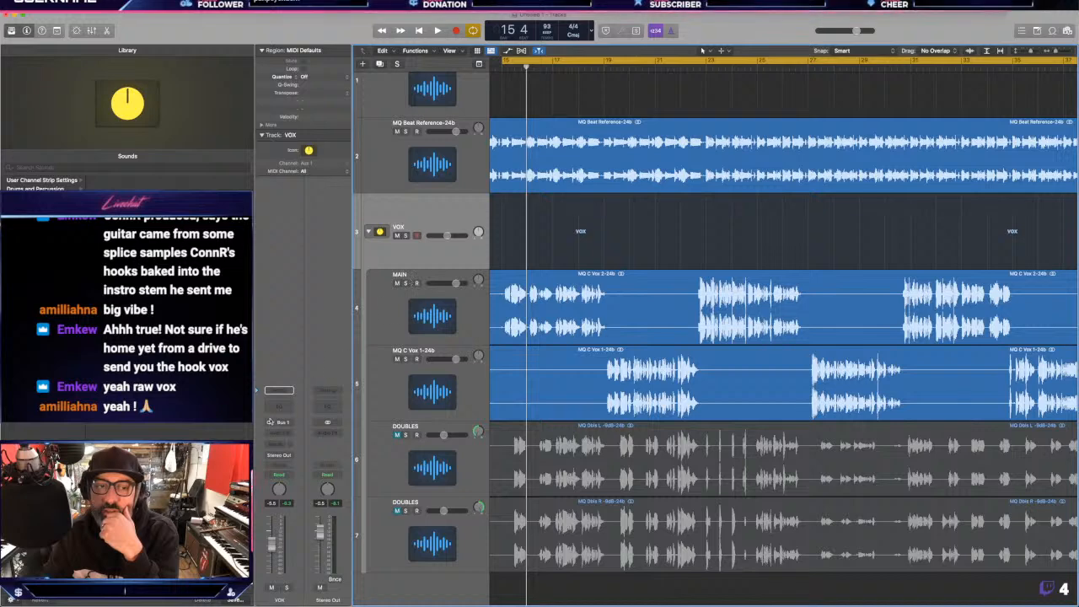
- Switch the MAIN and MQ C Vox 1 channels to mono and lower the VOX stack's volume to about -8.2 dB
click(448, 299)
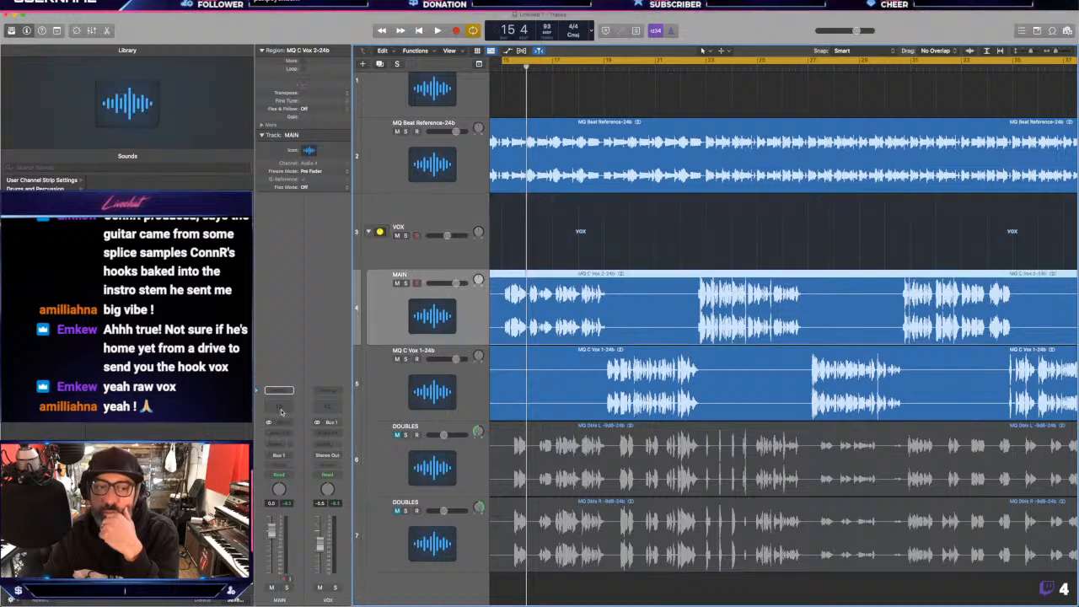
click(419, 369)
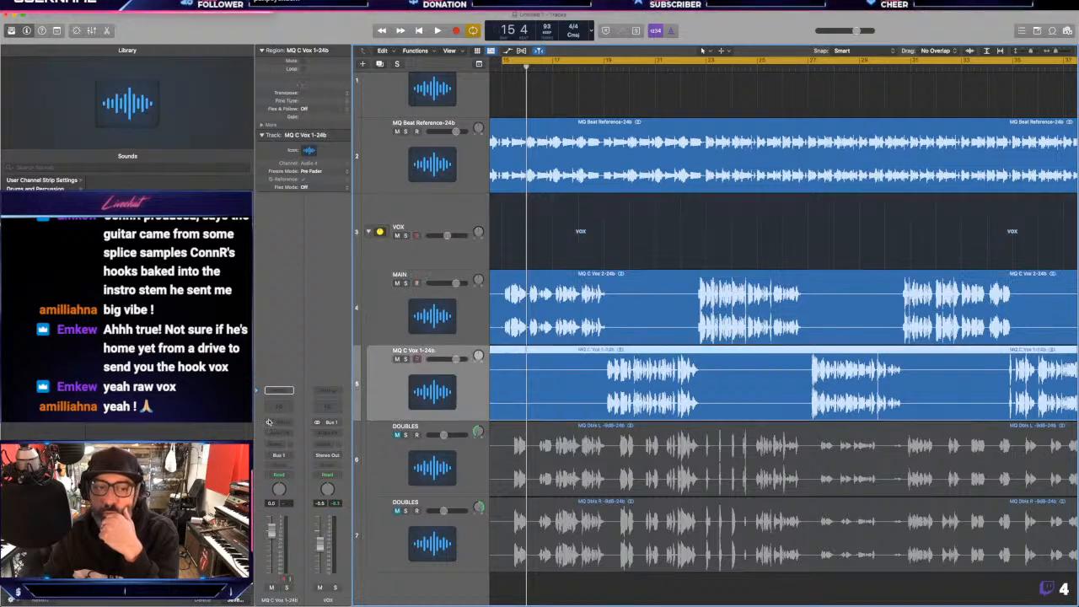
click(419, 328)
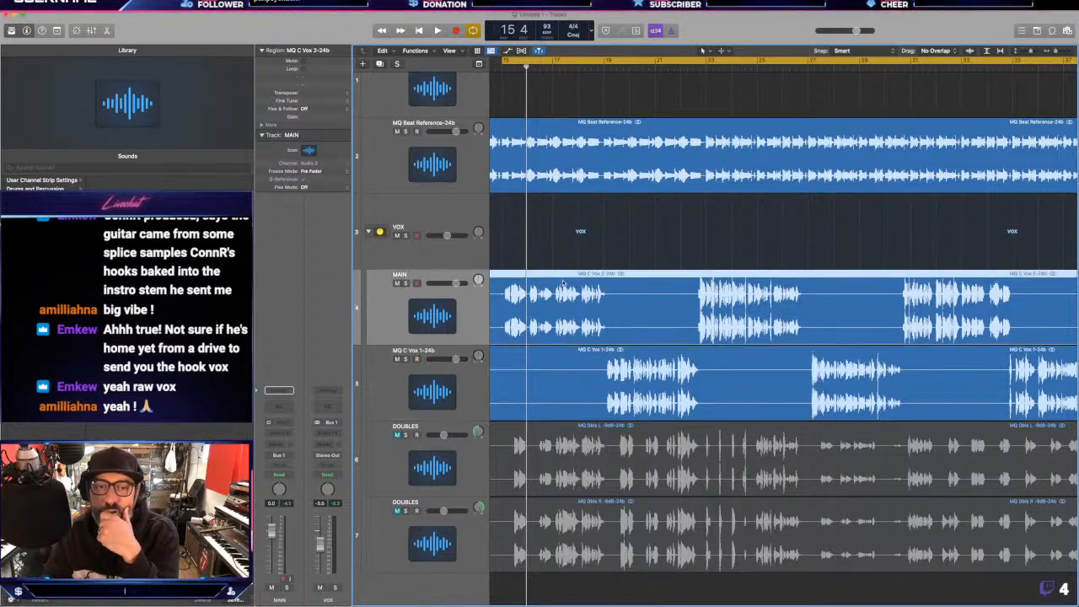
scroll(563, 282, left, 2)
mouse_move(445, 235)
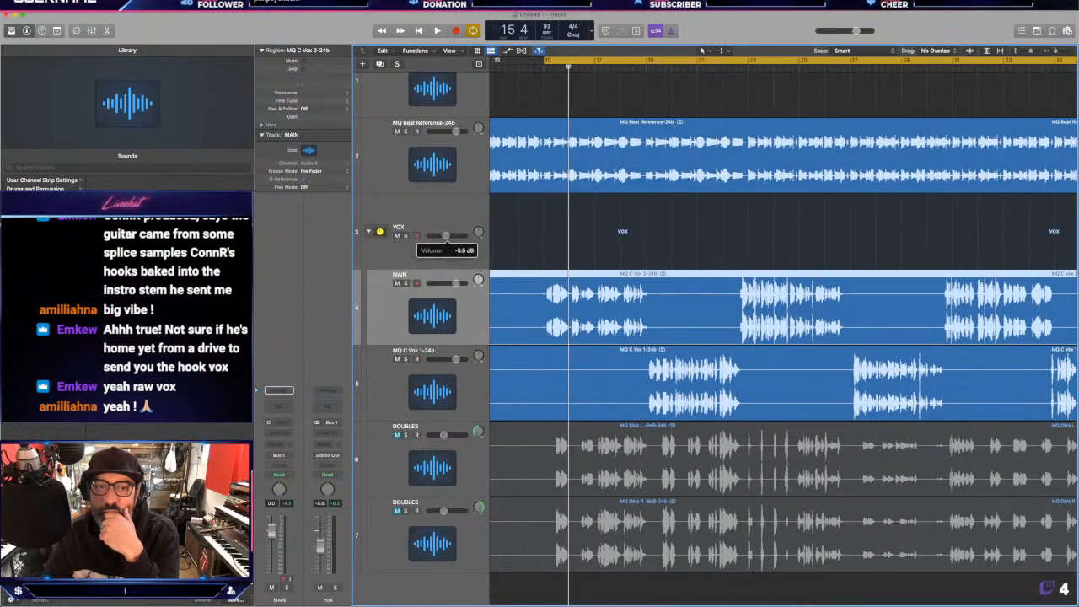
- Look through the Universal Audio and Waves plug-ins offered for the MAIN track's first insert, including SSLChannel, and leave the slot empty
click(289, 430)
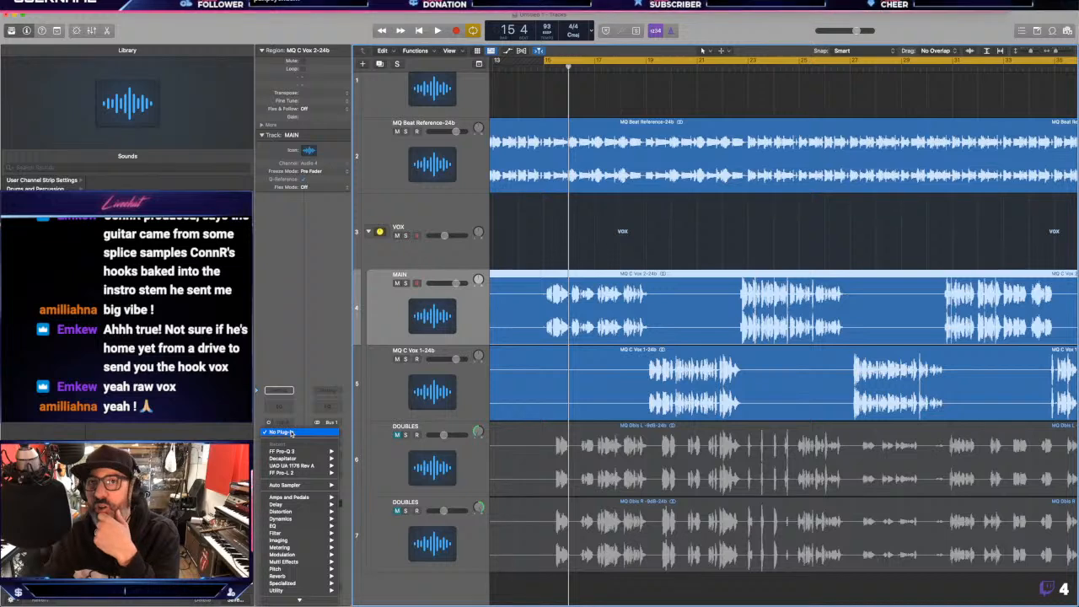
mouse_move(287, 599)
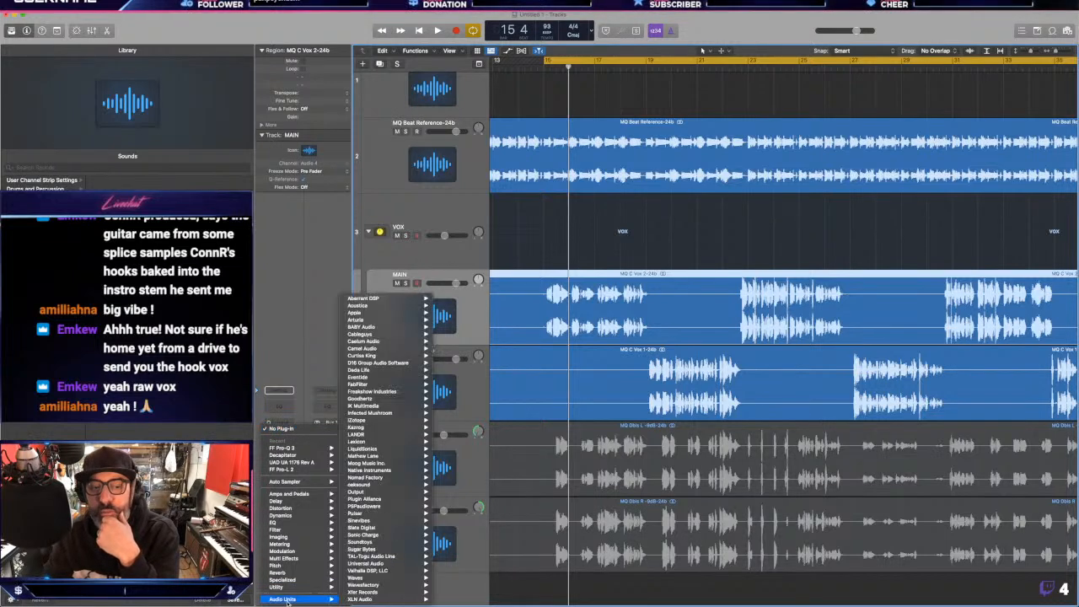
mouse_move(355, 563)
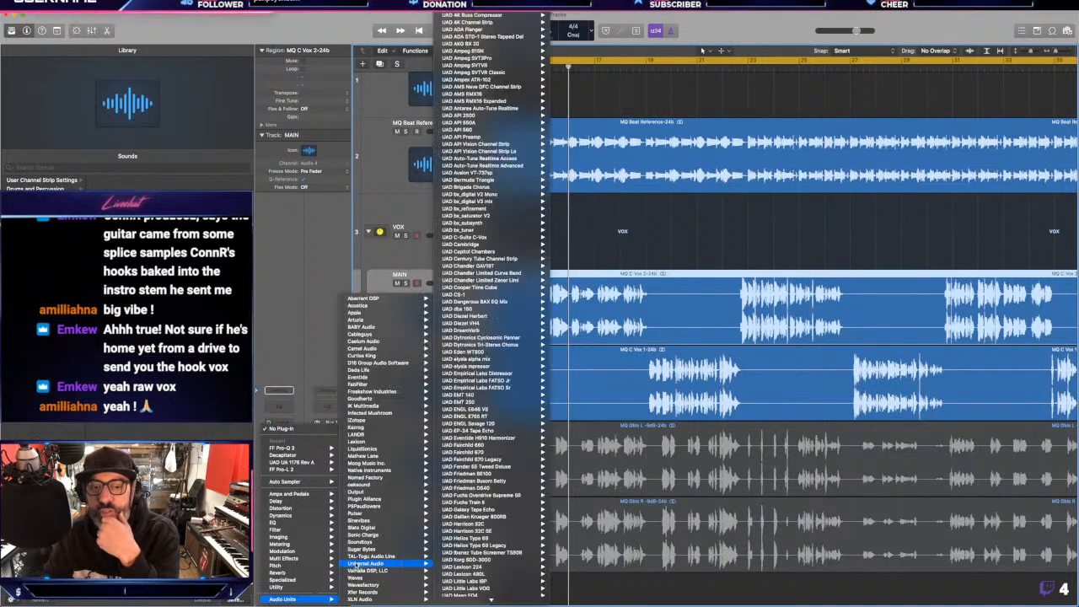
scroll(522, 546, down, 15)
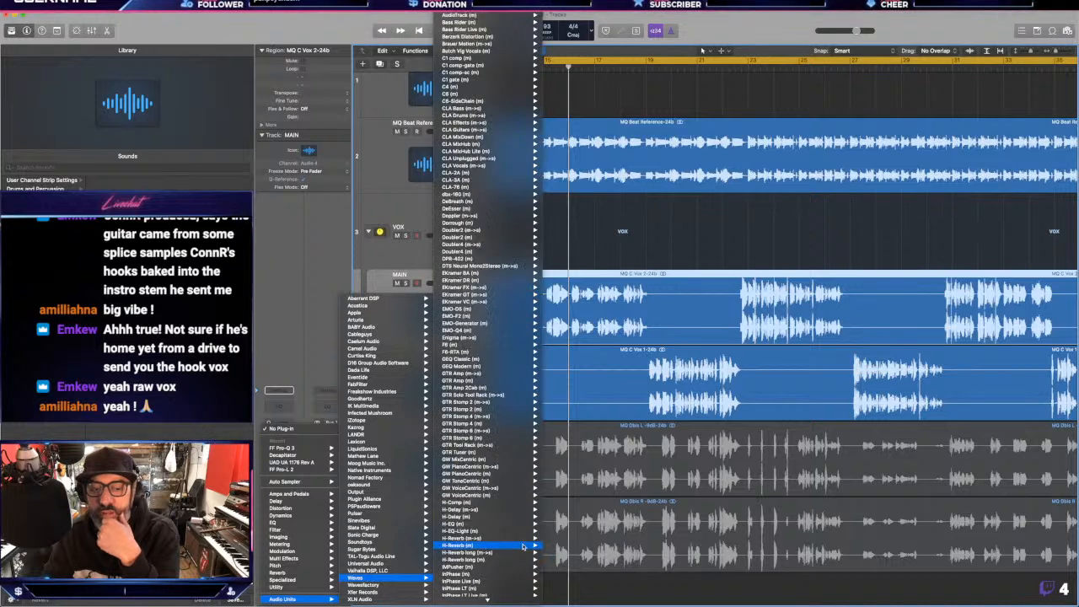
scroll(478, 573, down, 10)
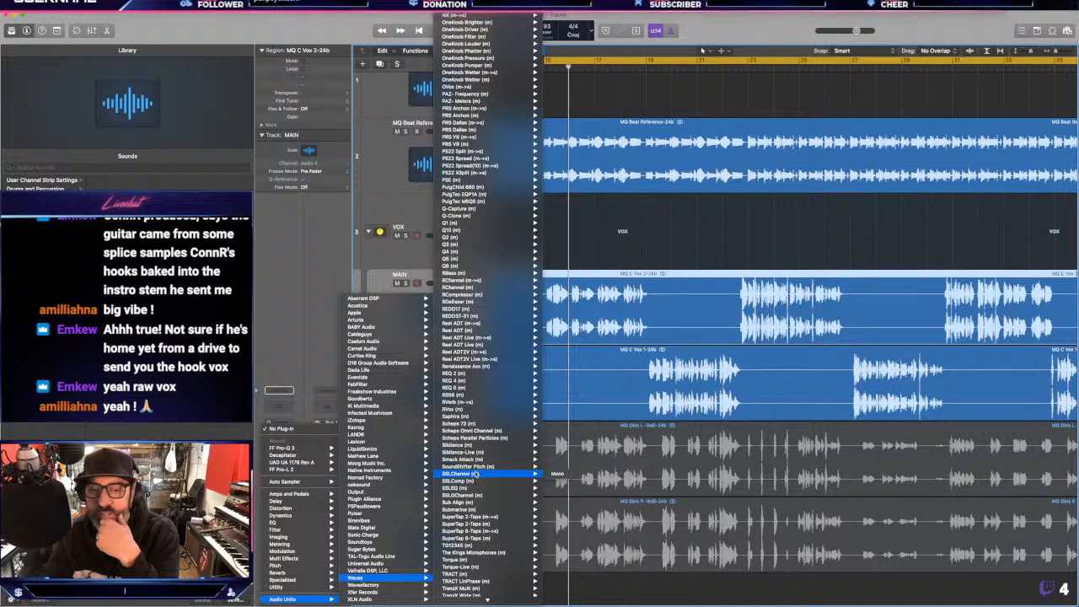
mouse_move(517, 474)
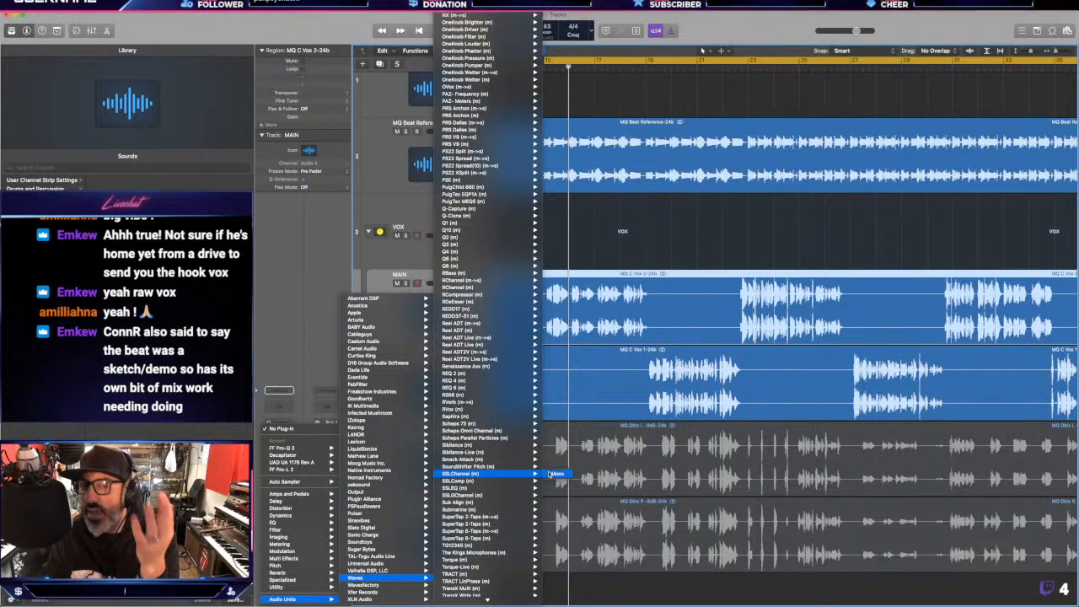
mouse_move(467, 444)
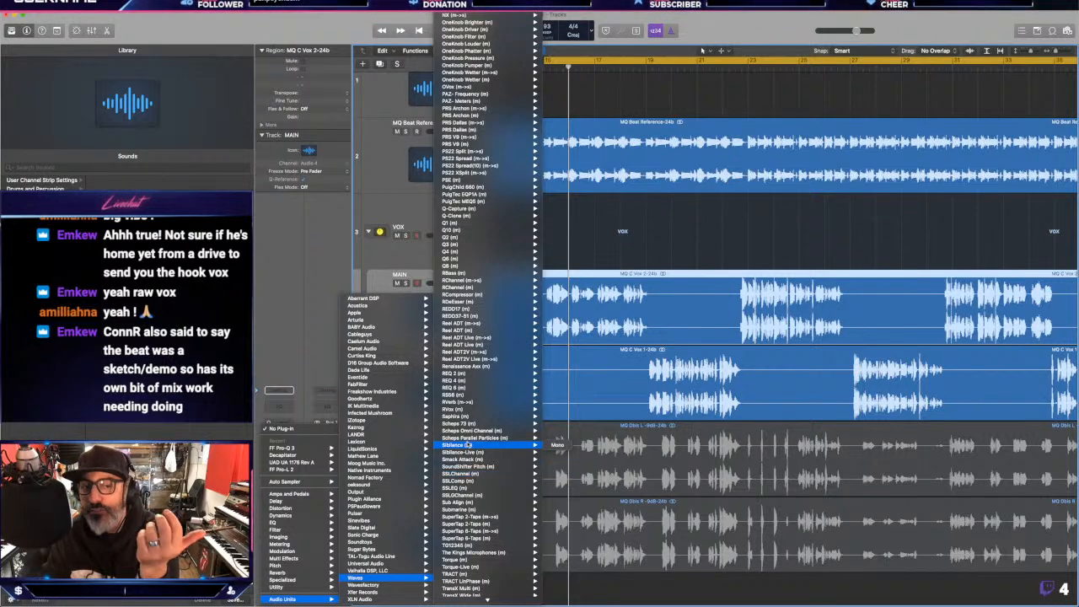
scroll(467, 444, down, 5)
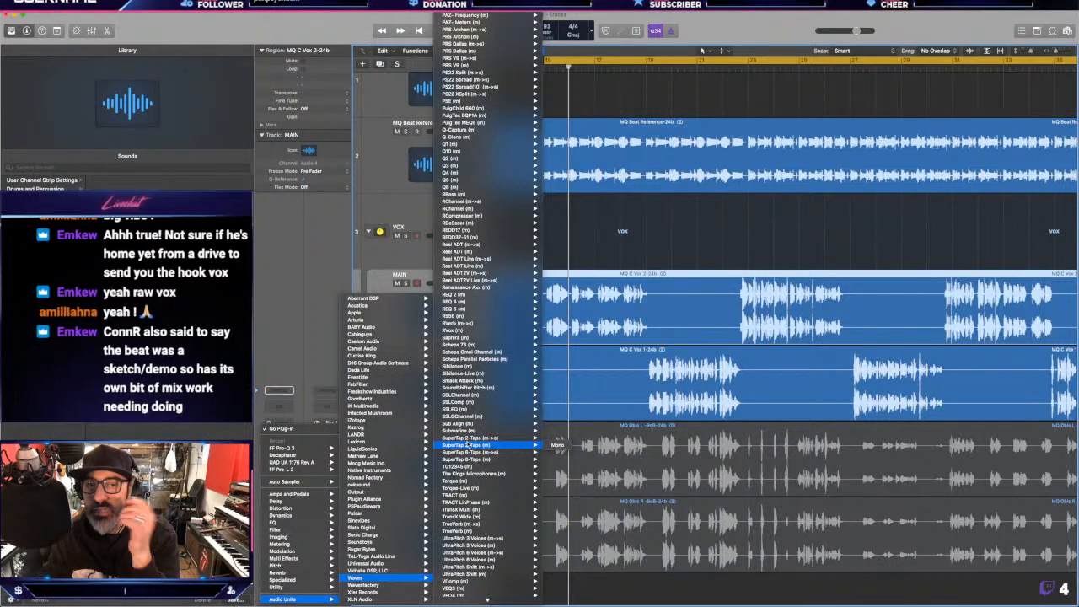
scroll(468, 444, up, 15)
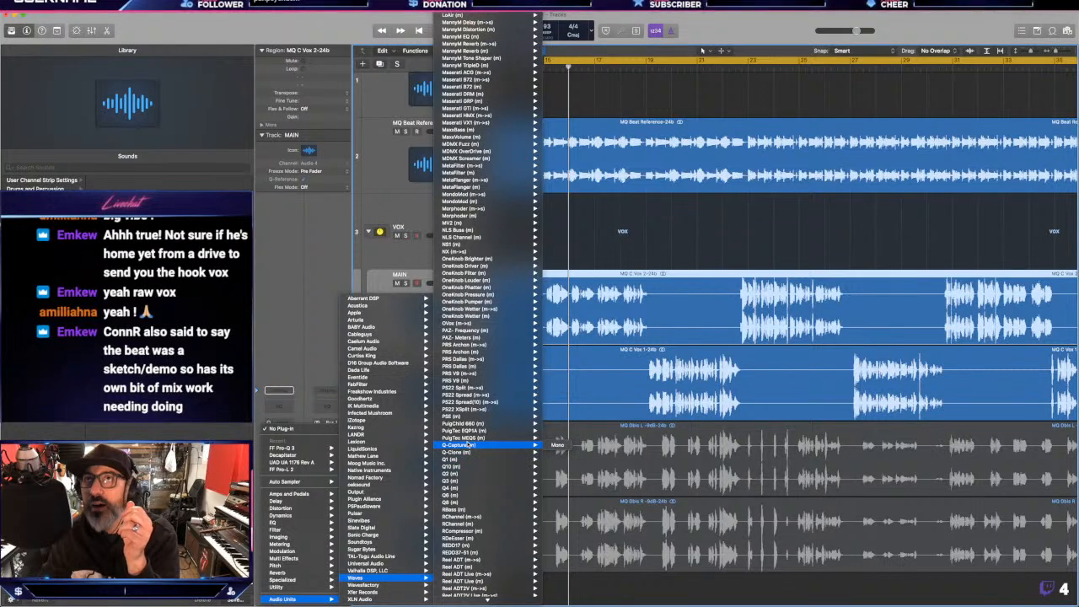
scroll(468, 444, down, 10)
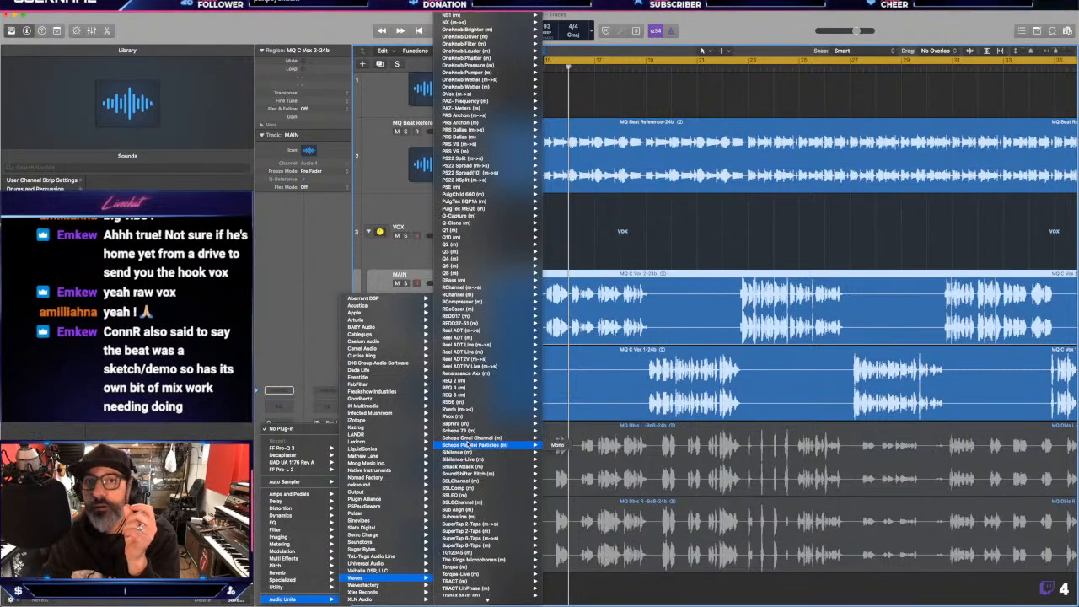
scroll(468, 444, down, 7)
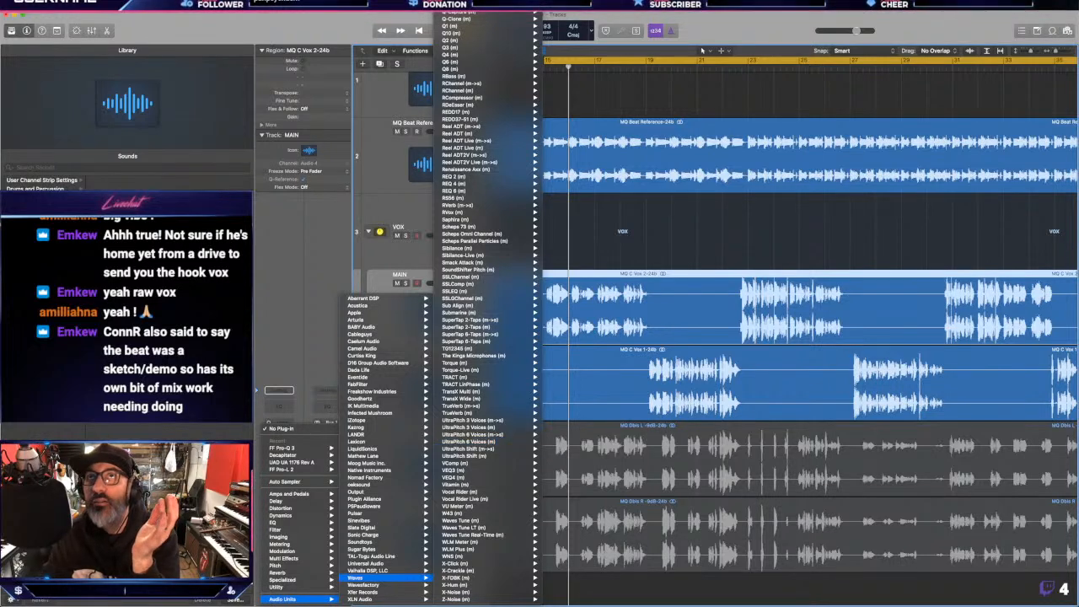
key(Escape)
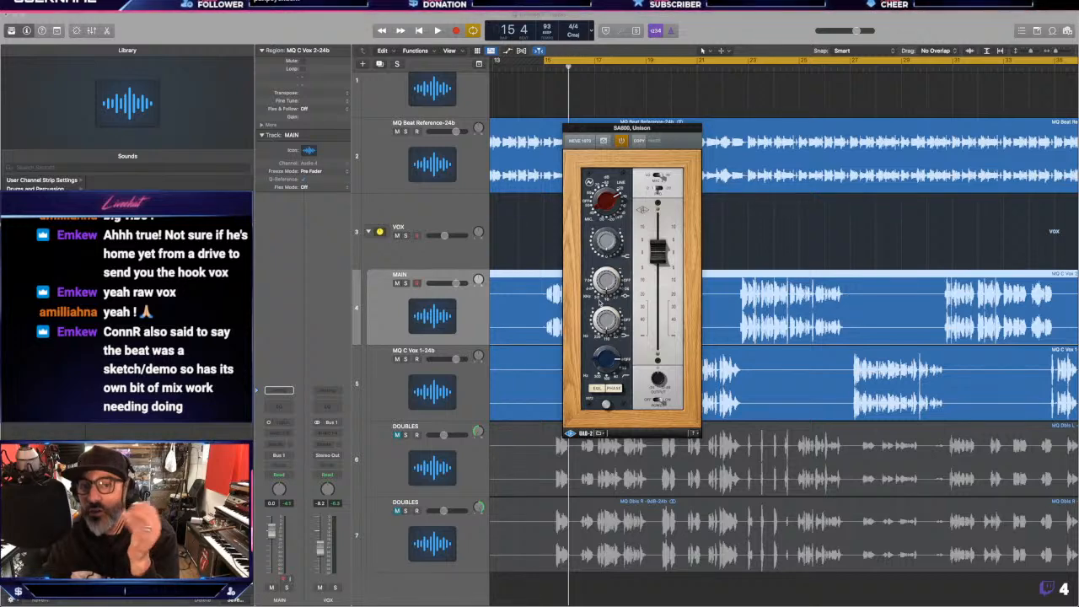
- Examine the Unison preamp plug-in and close its window
drag(671, 128, 671, 130)
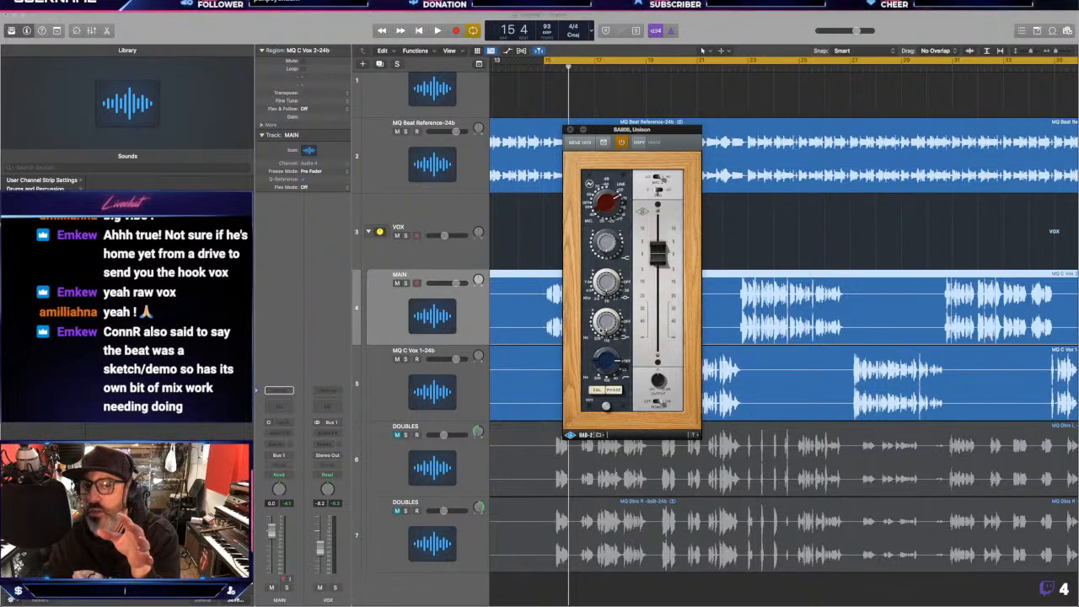
click(569, 129)
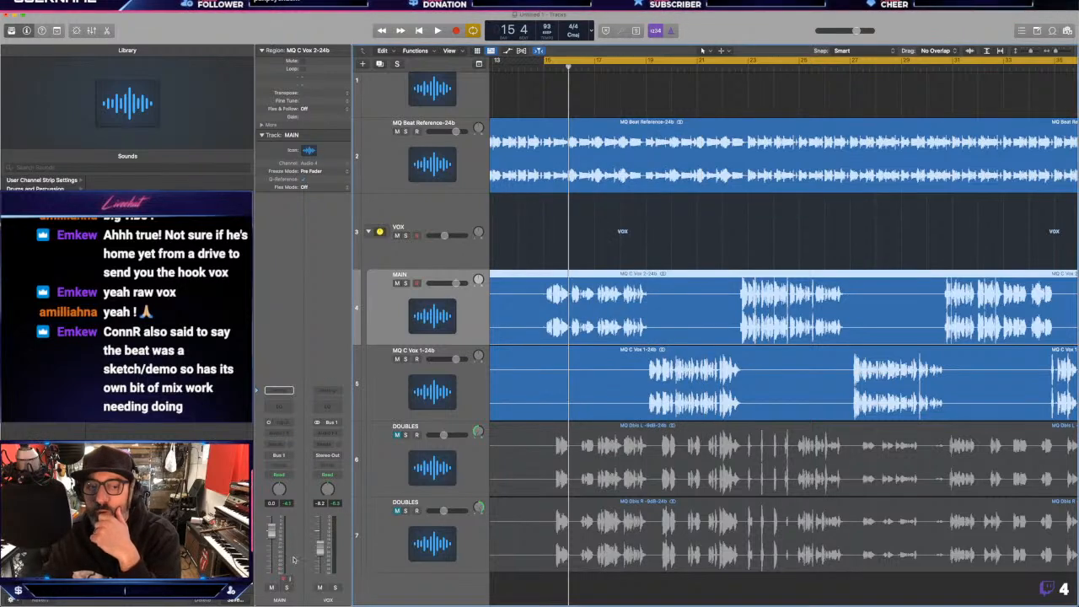
- Insert the mono Waves Scheps 73 plug-in in the MAIN track's first audio effect slot and place its window over the arrangement
click(288, 434)
mouse_move(286, 598)
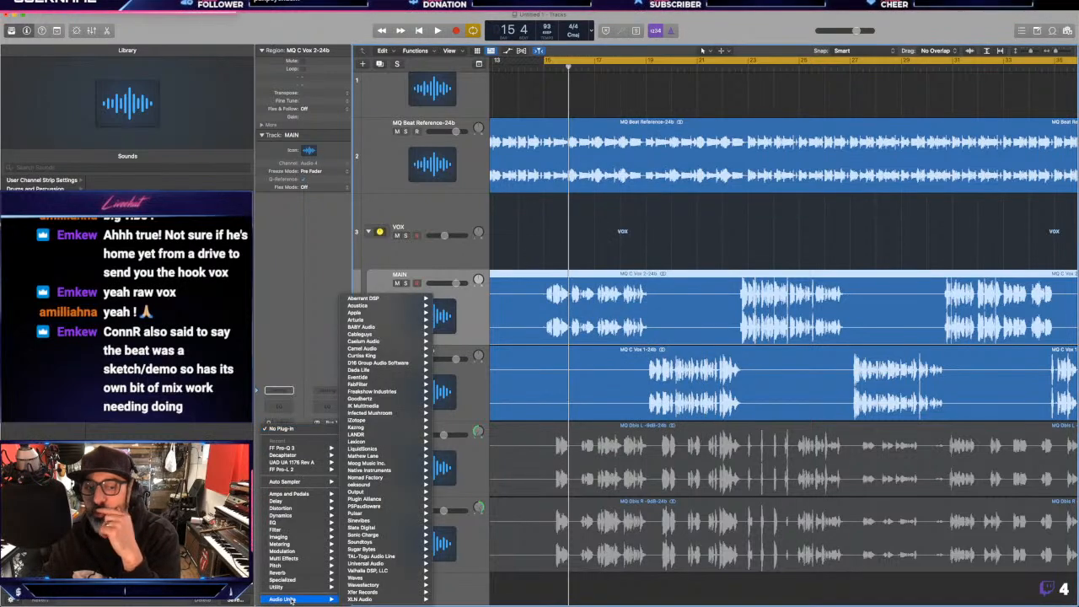
mouse_move(382, 593)
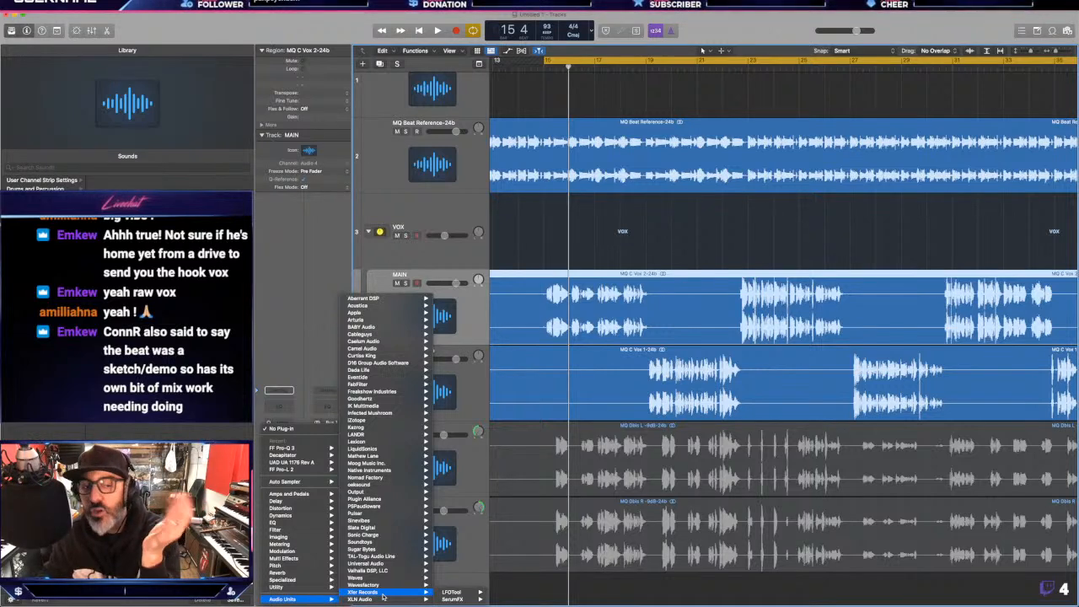
key(Up)
key(Up)
key(Up)
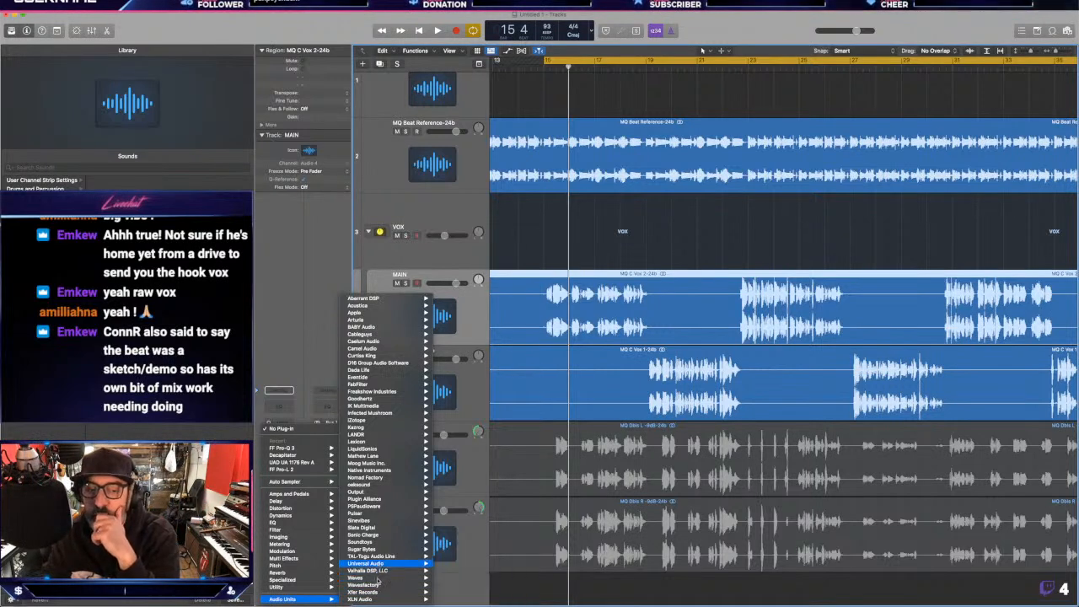
scroll(466, 487, down, 15)
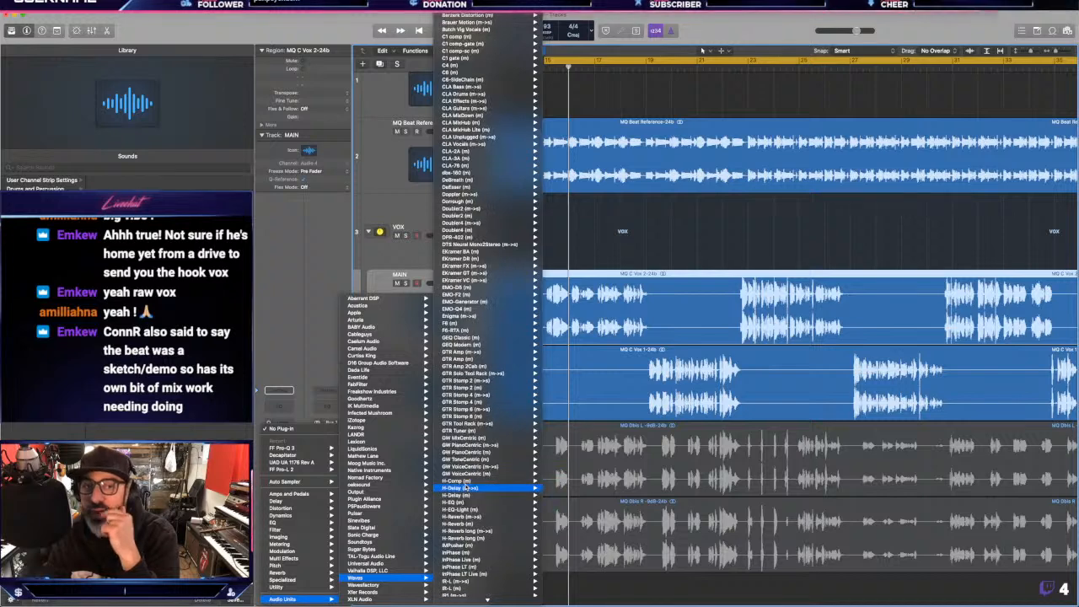
scroll(466, 487, down, 3)
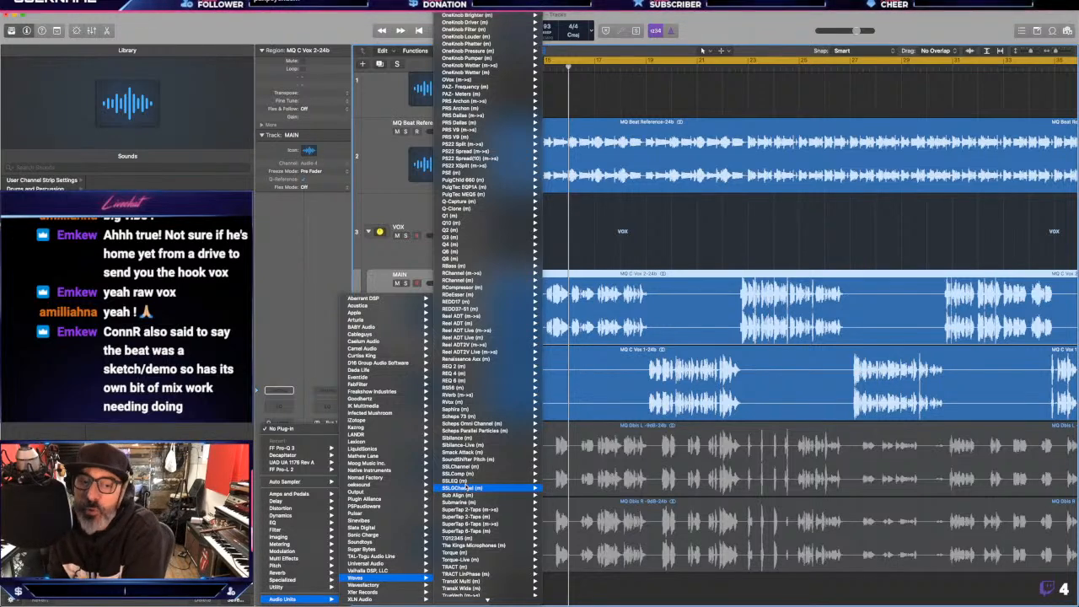
scroll(466, 487, down, 3)
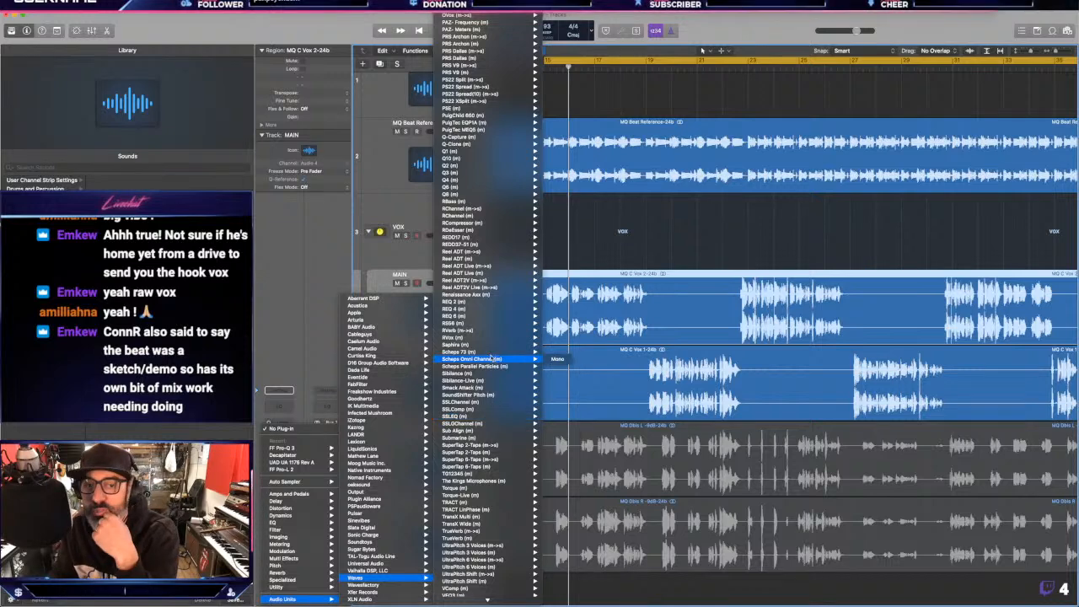
mouse_move(486, 354)
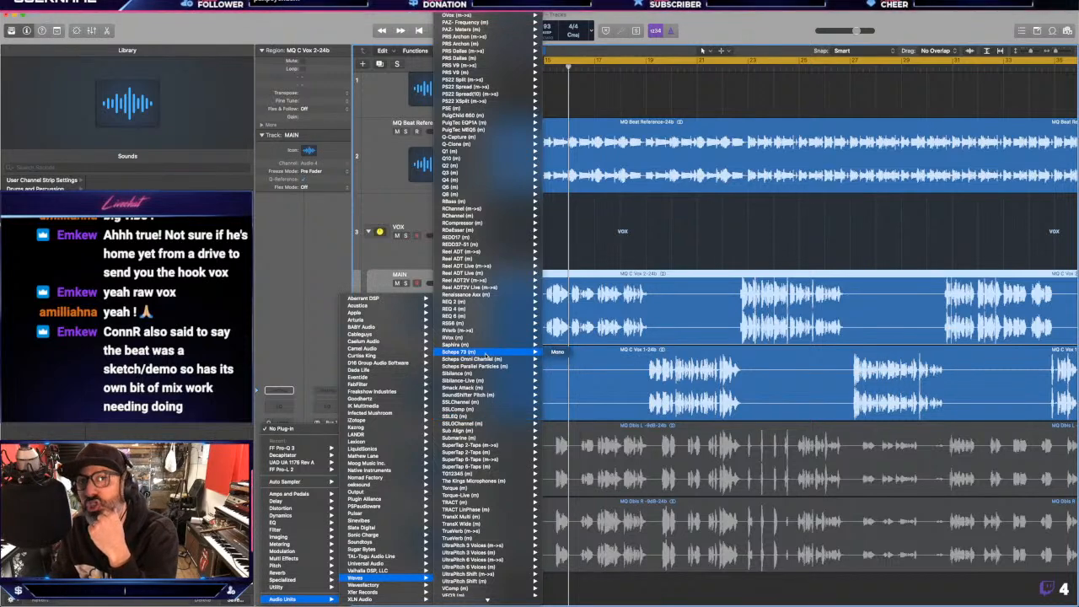
click(555, 351)
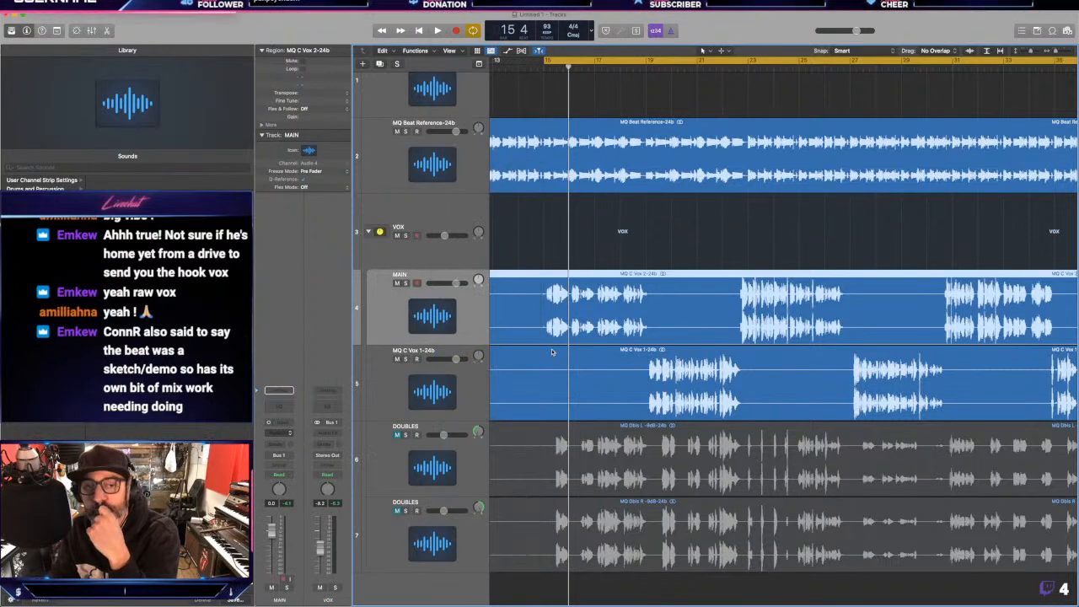
drag(391, 120, 552, 121)
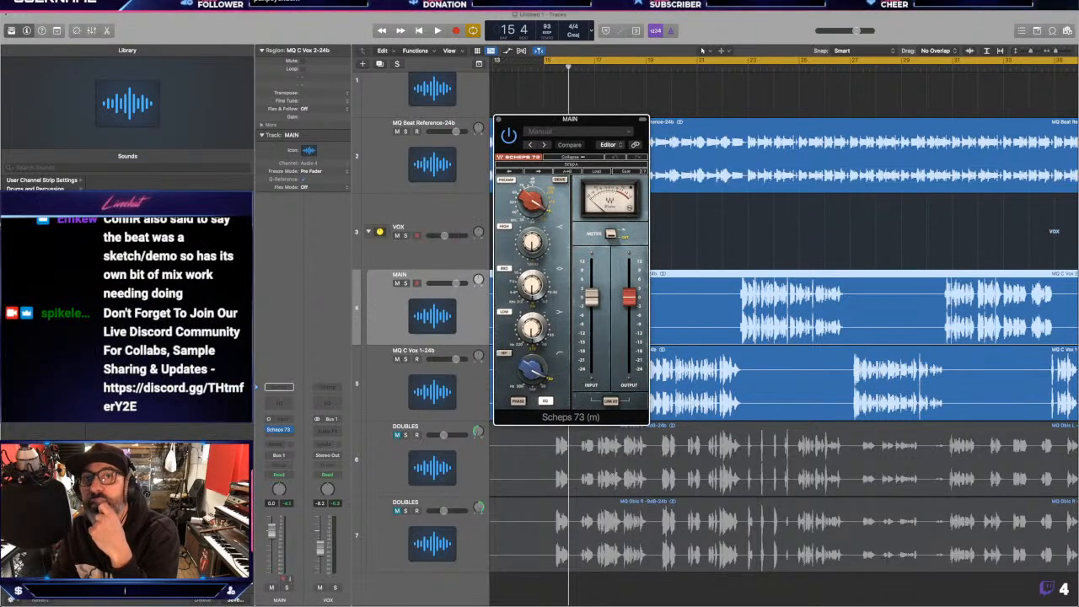
- Bring the Unison preamp plug-in window beside the Scheps 73 to compare their controls, and close it
key(super+Tab)
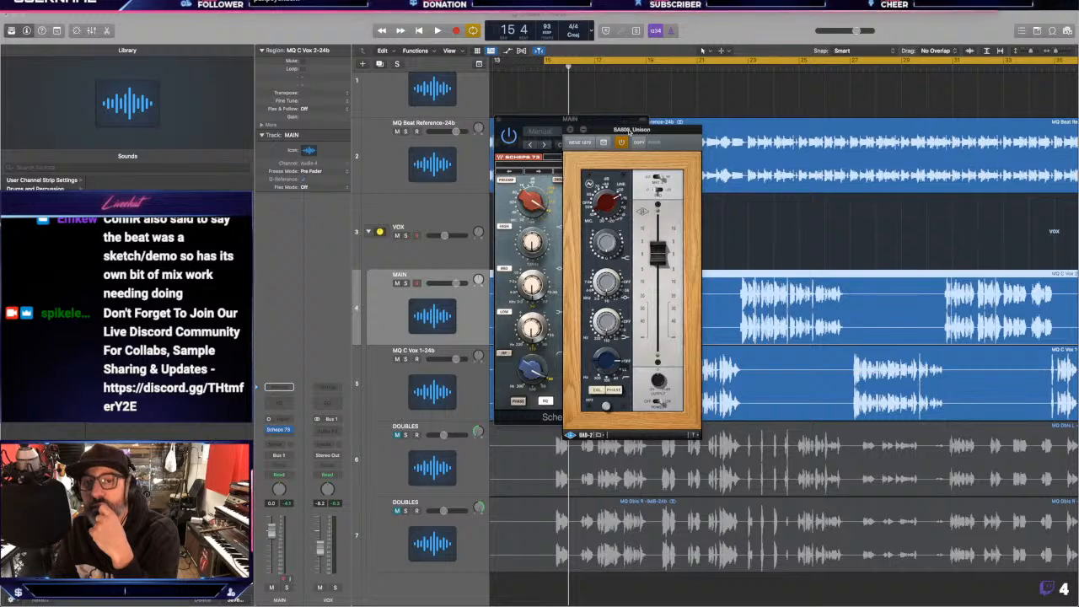
drag(628, 142, 742, 136)
key(F2)
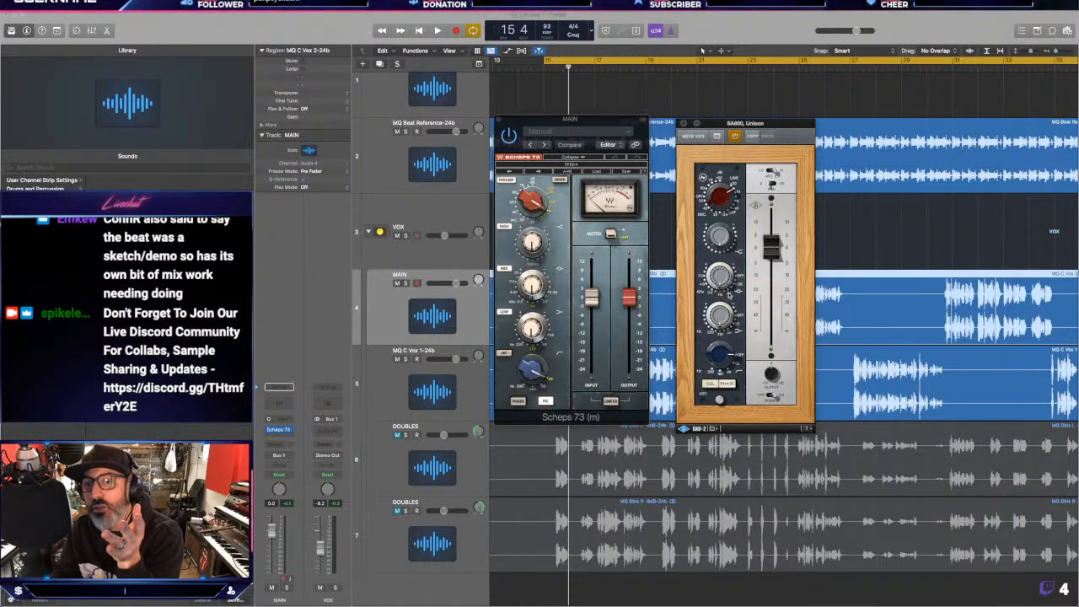
click(686, 123)
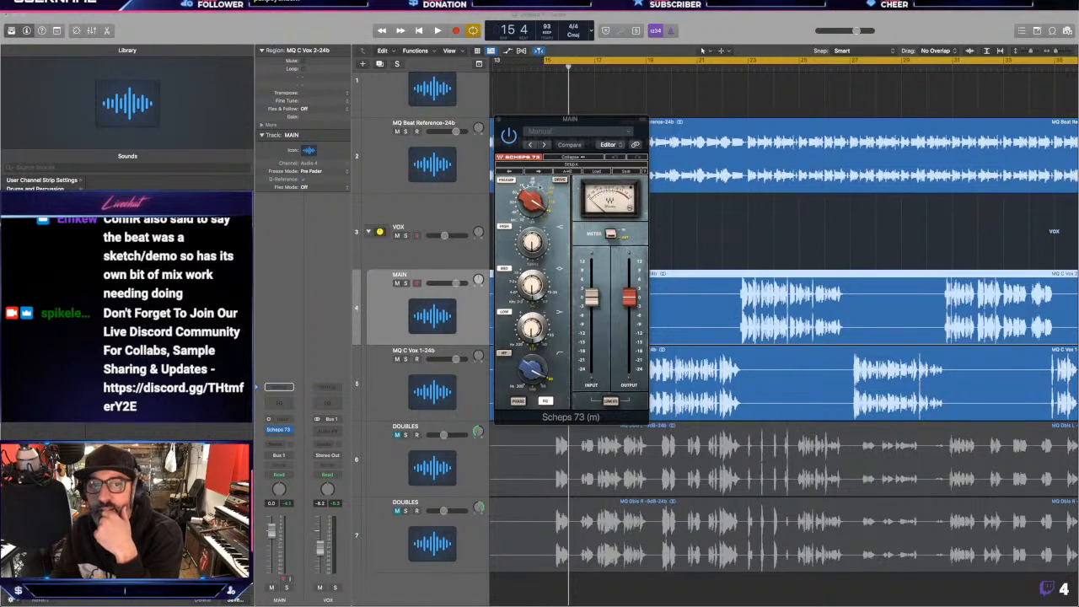
- Enable Drive on the Scheps 73 and adjust its preamp gain while playing the main vocal from bar 15
key(space)
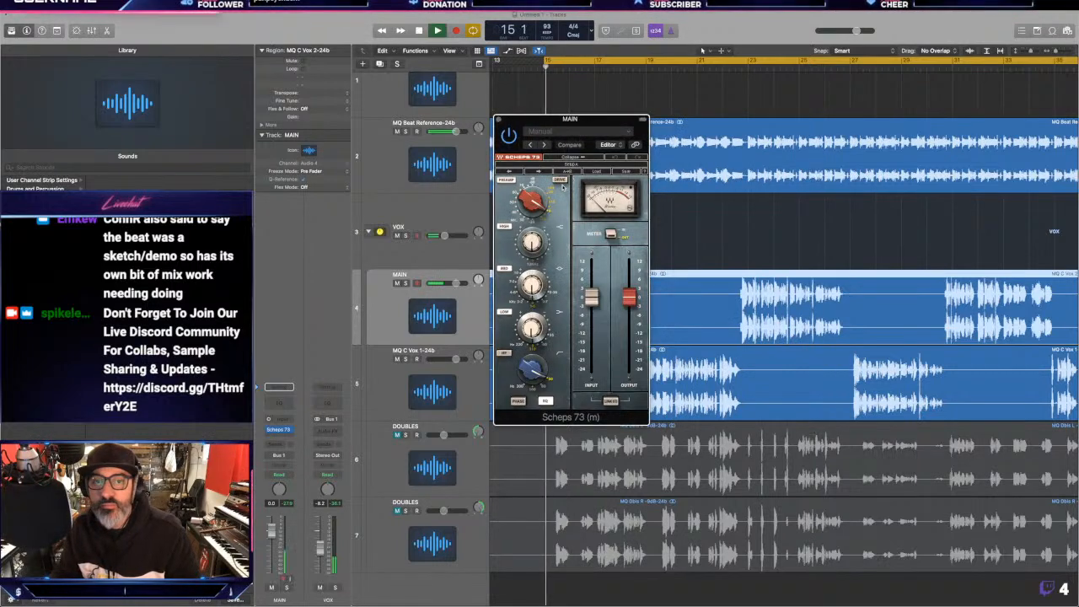
drag(553, 183, 539, 202)
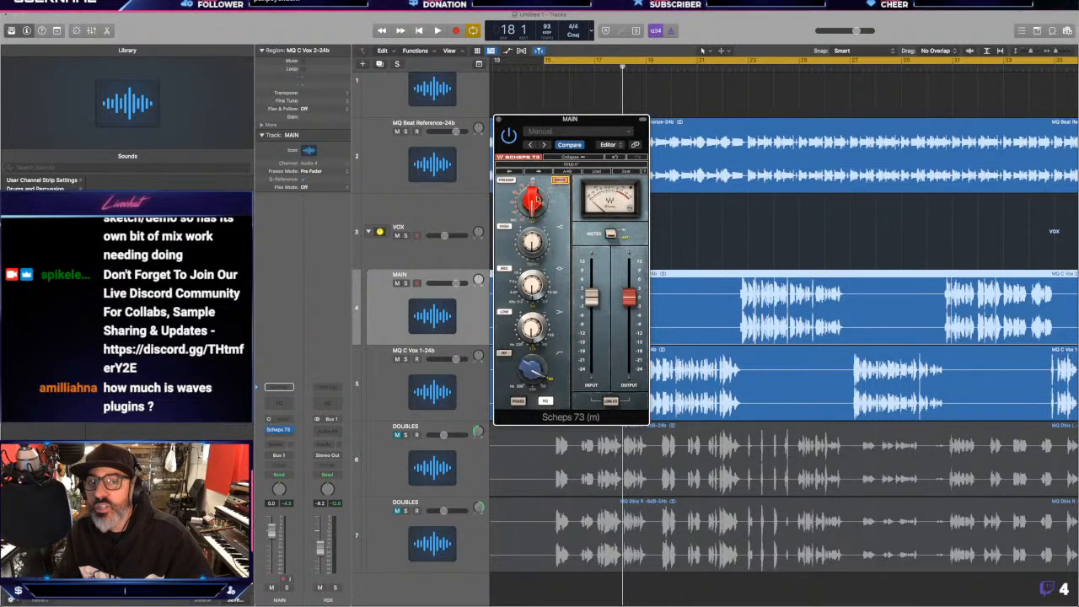
key(space)
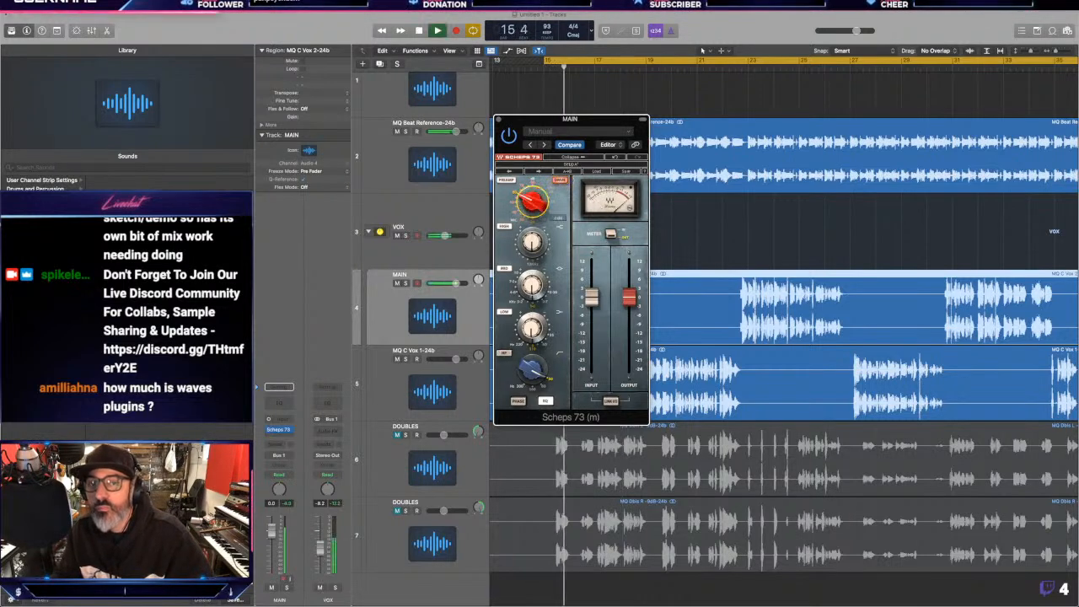
key(space)
drag(532, 201, 532, 213)
key(space)
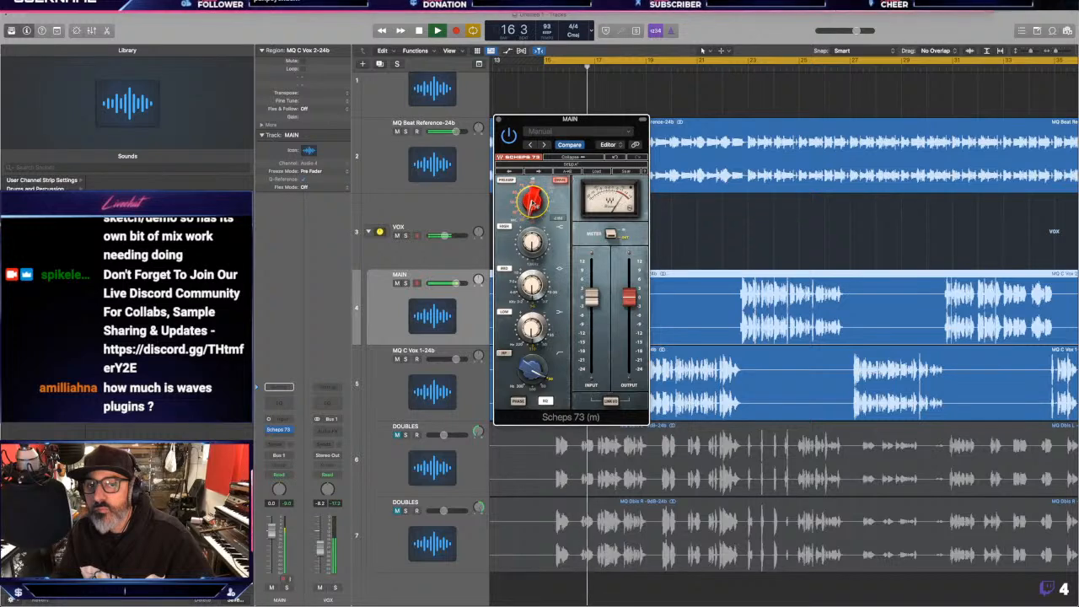
key(space)
- Solo the VOX stack, compare the vocal with Drive on and off during playback, and leave Drive off
click(405, 236)
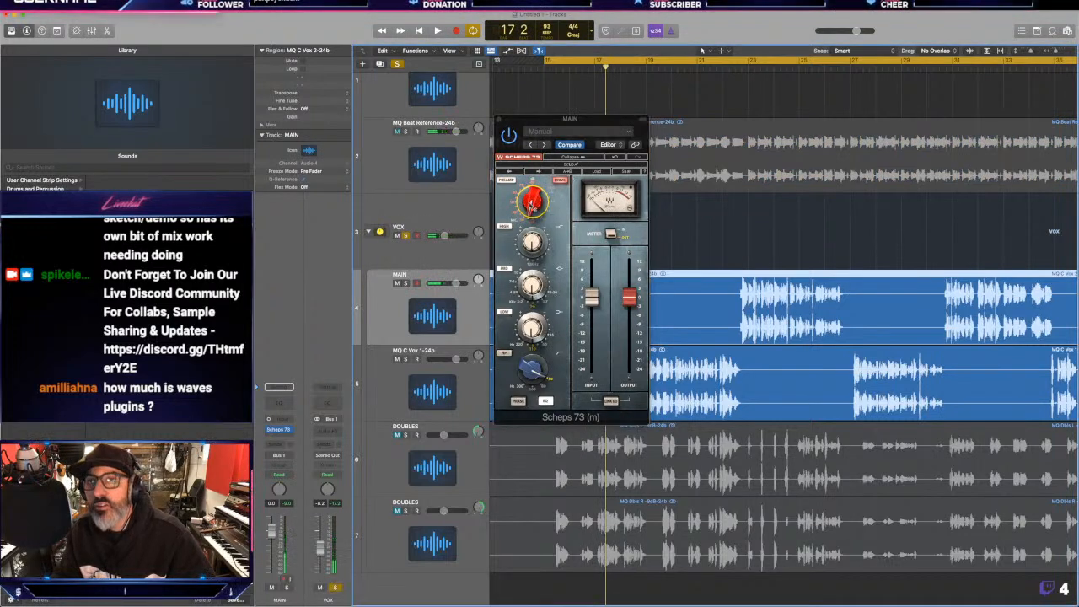
key(space)
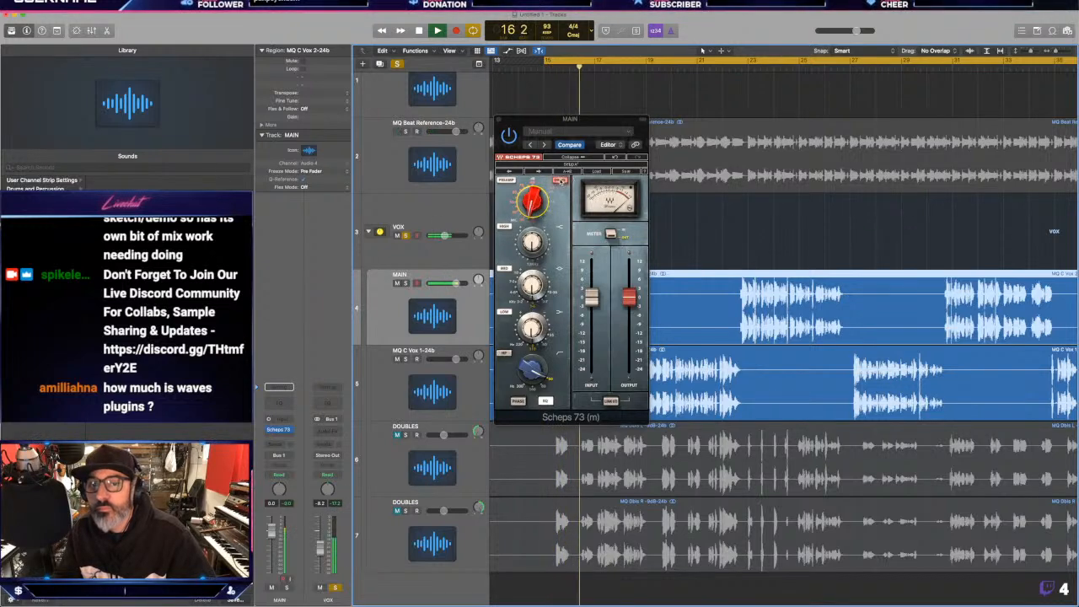
click(560, 181)
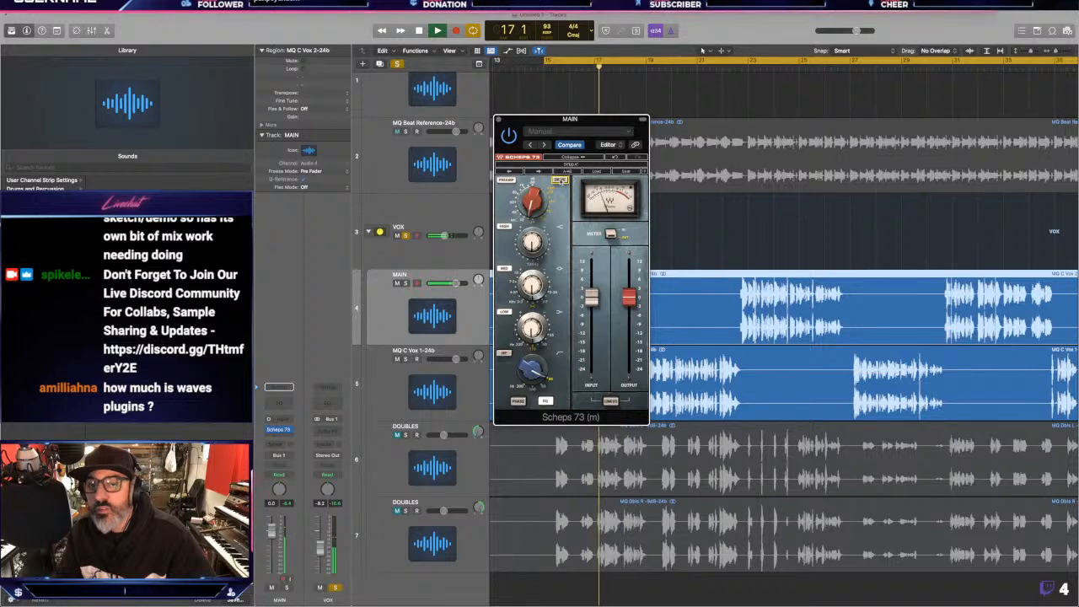
click(560, 181)
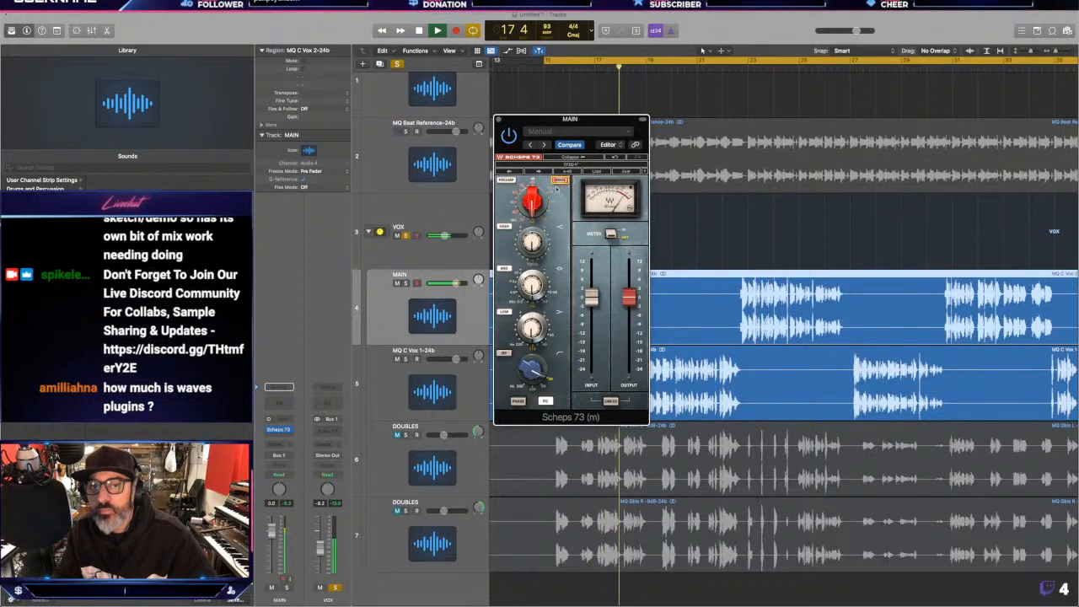
key(space)
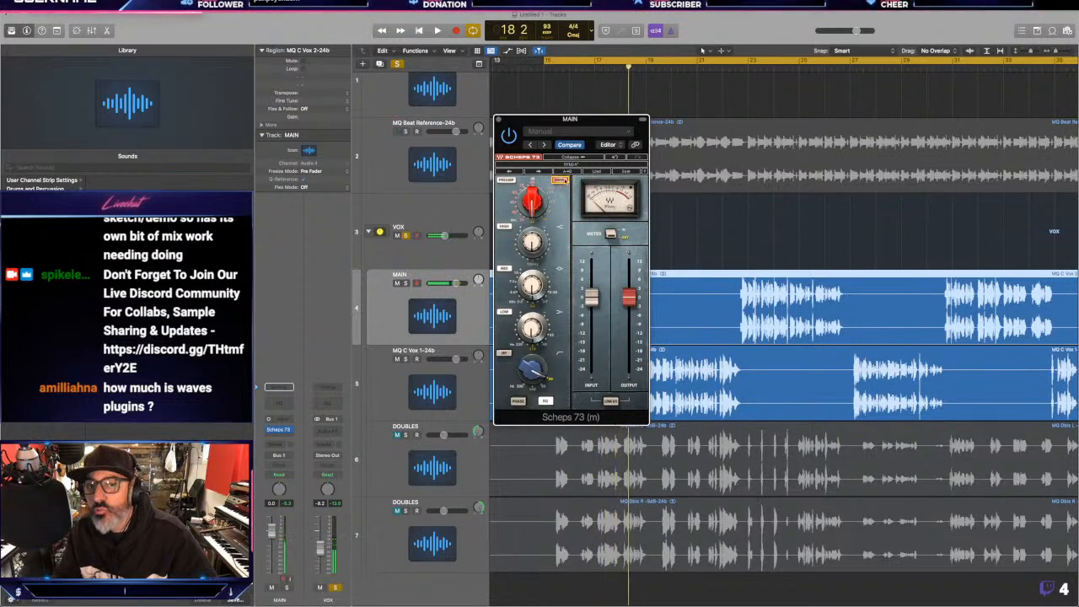
click(559, 181)
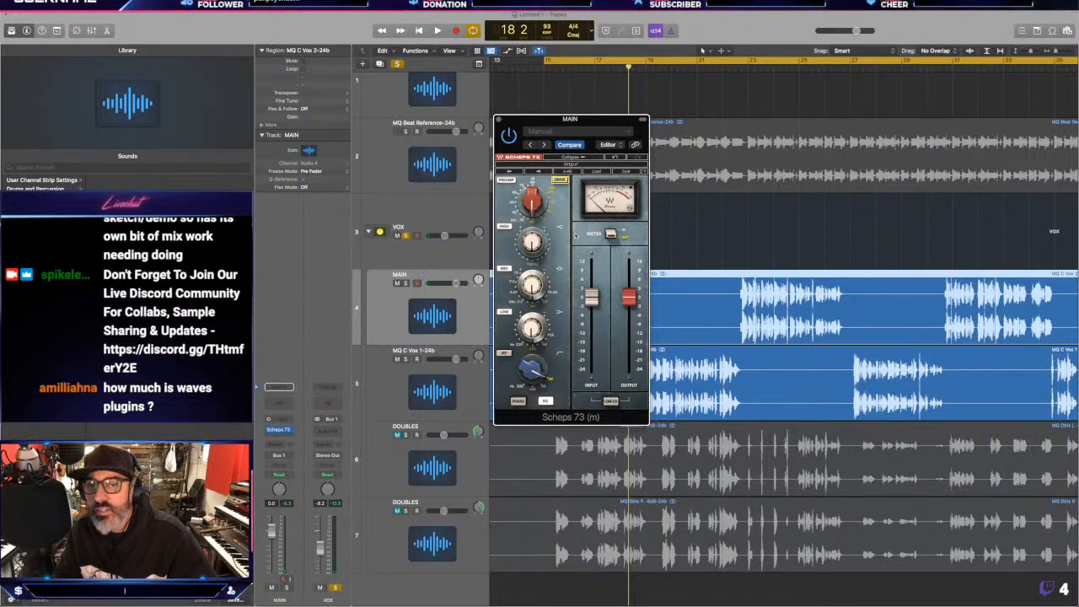
- Raise the Scheps 73 input level to about 6 dB while playing the soloed vocals
click(506, 180)
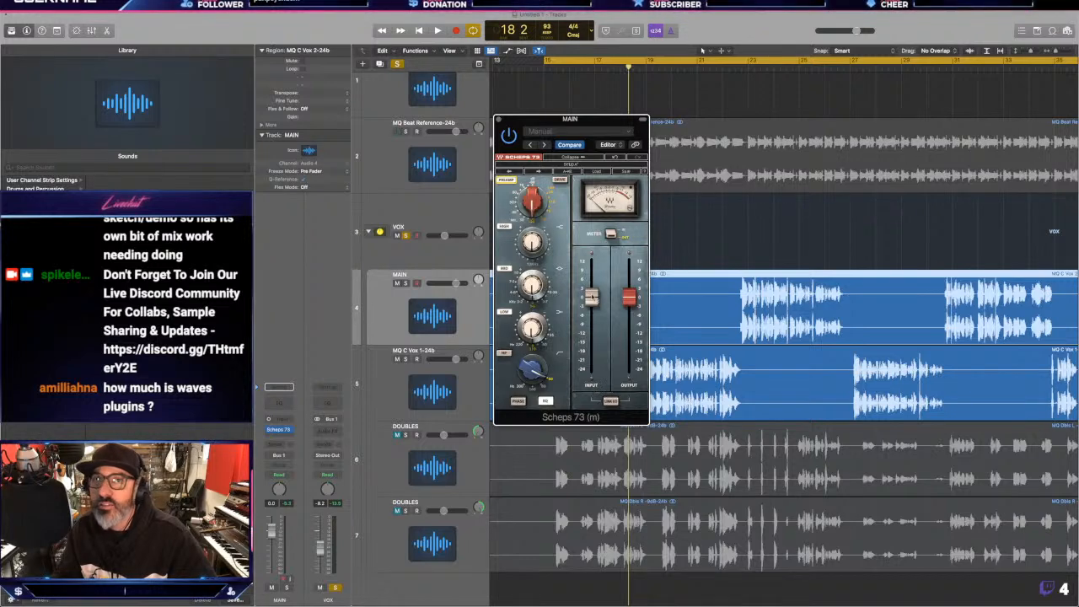
key(space)
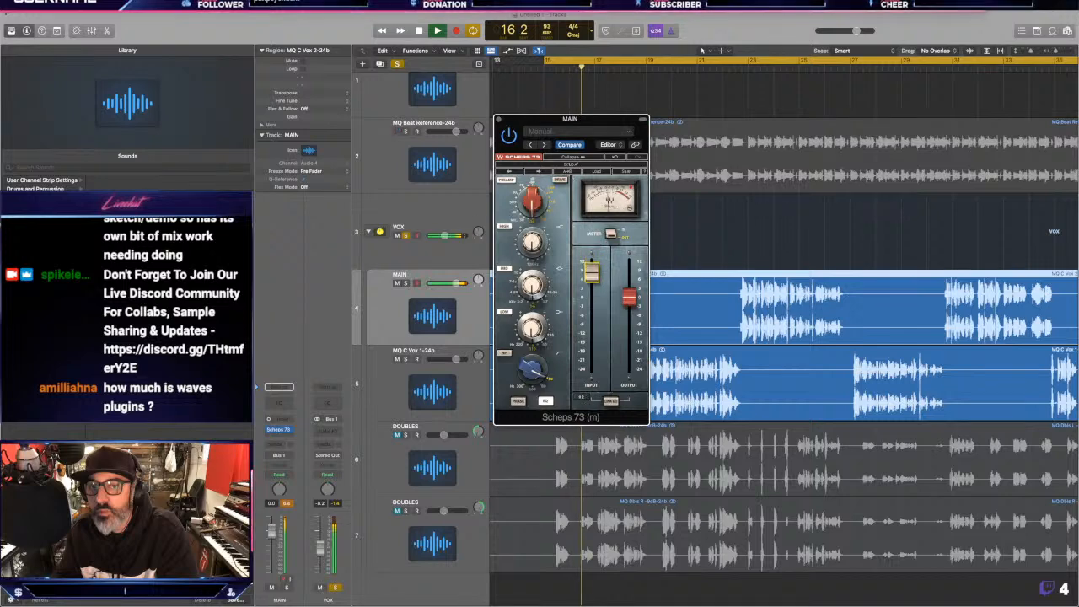
drag(591, 272, 592, 279)
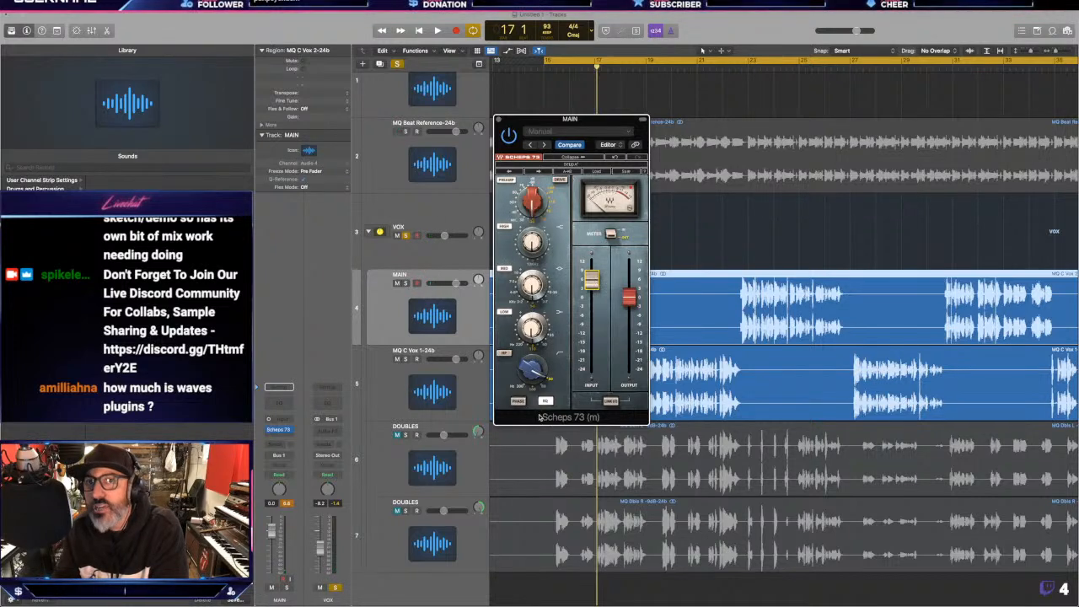
- Compare the vocal with the Scheps 73 bypassed and active, lower its input level slightly, and close the plug-in window
key(space)
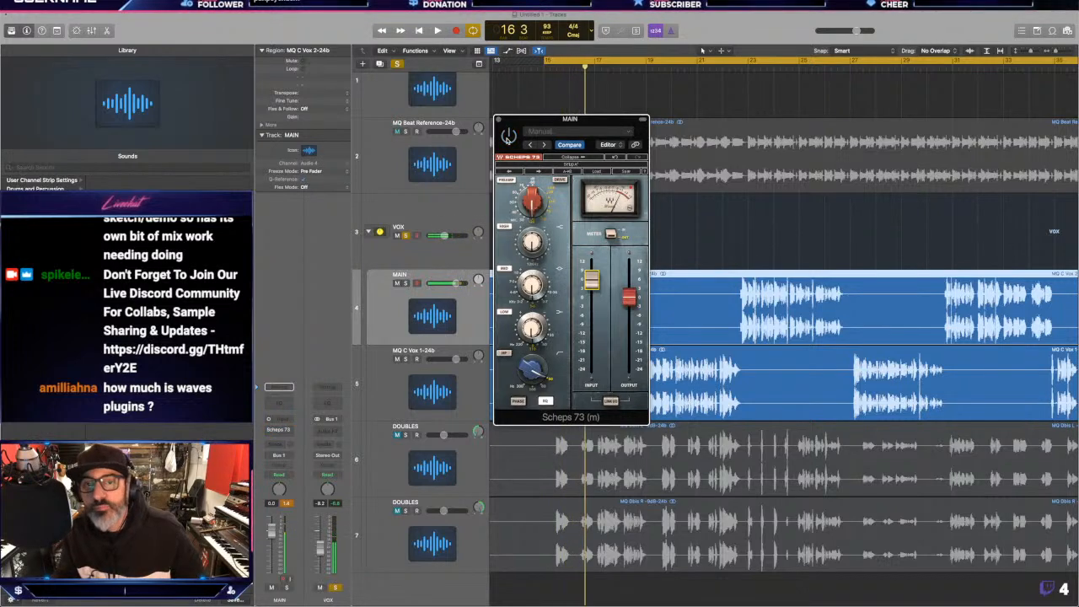
key(space)
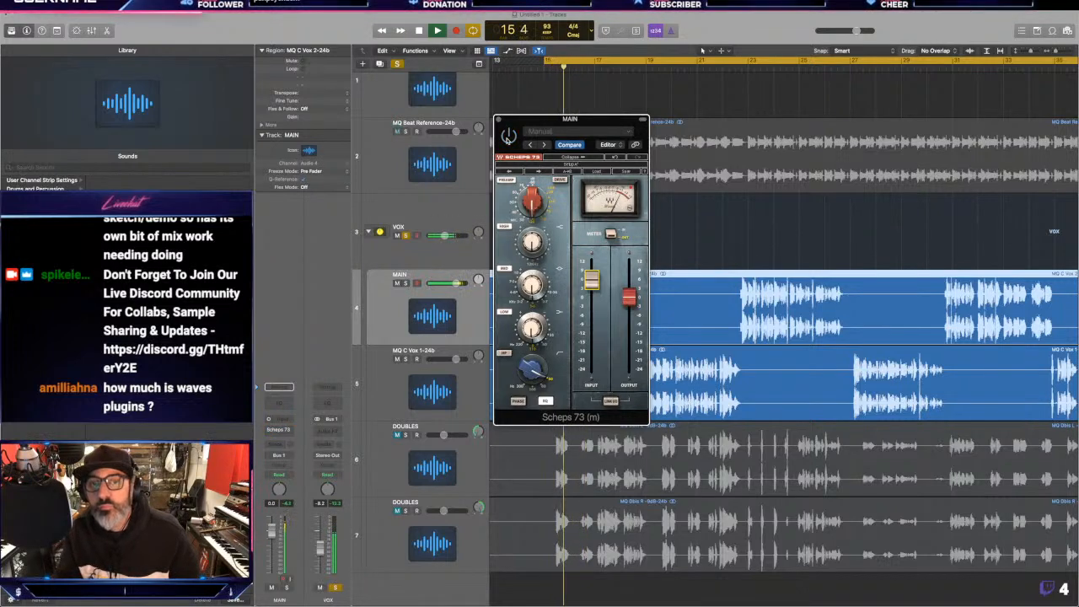
click(506, 140)
key(space)
key(space)
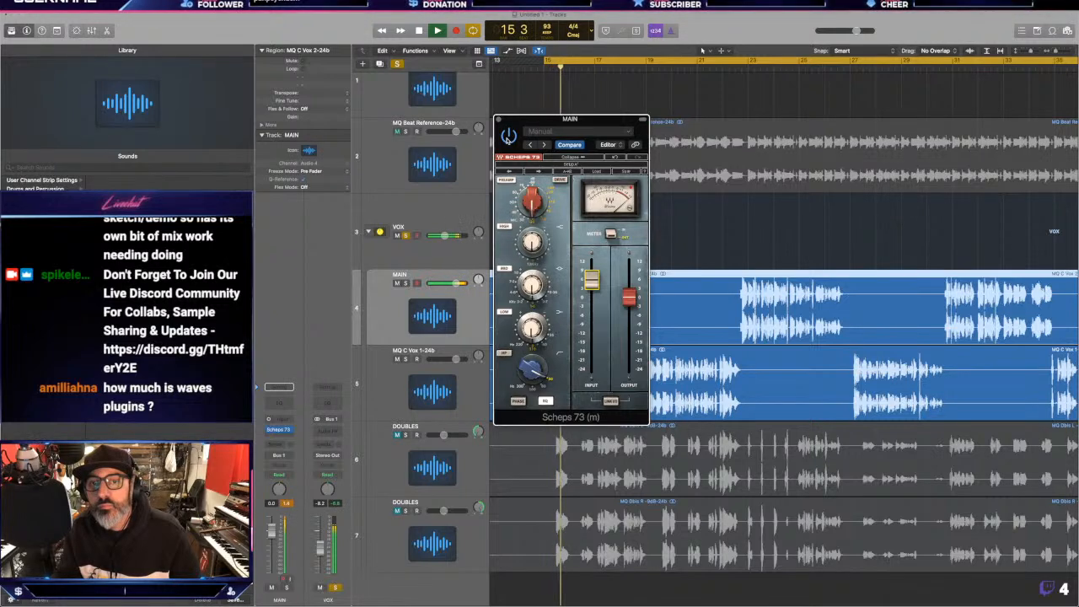
key(space)
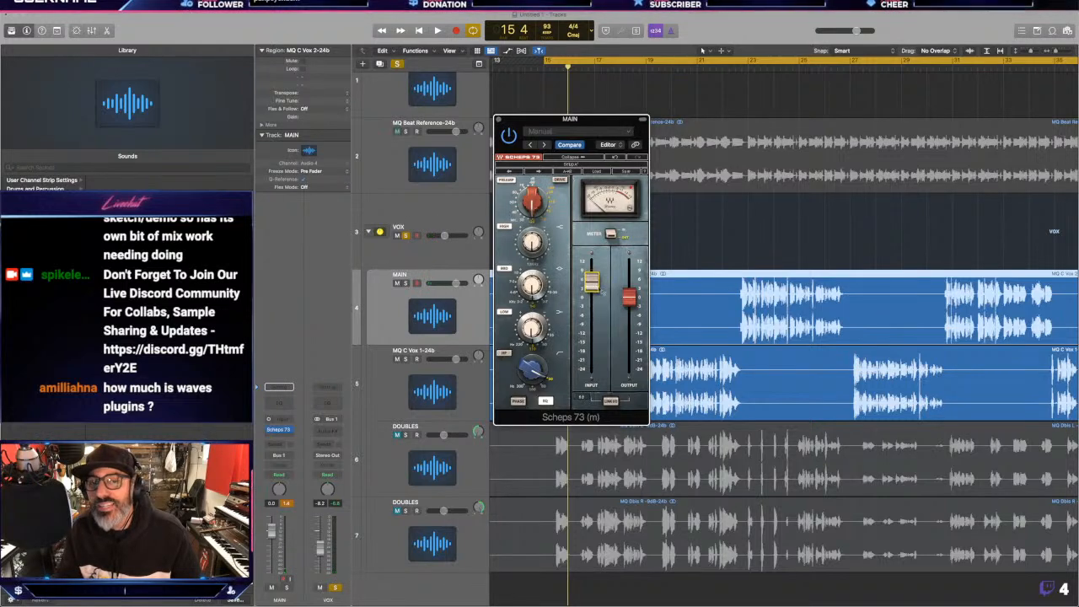
click(498, 119)
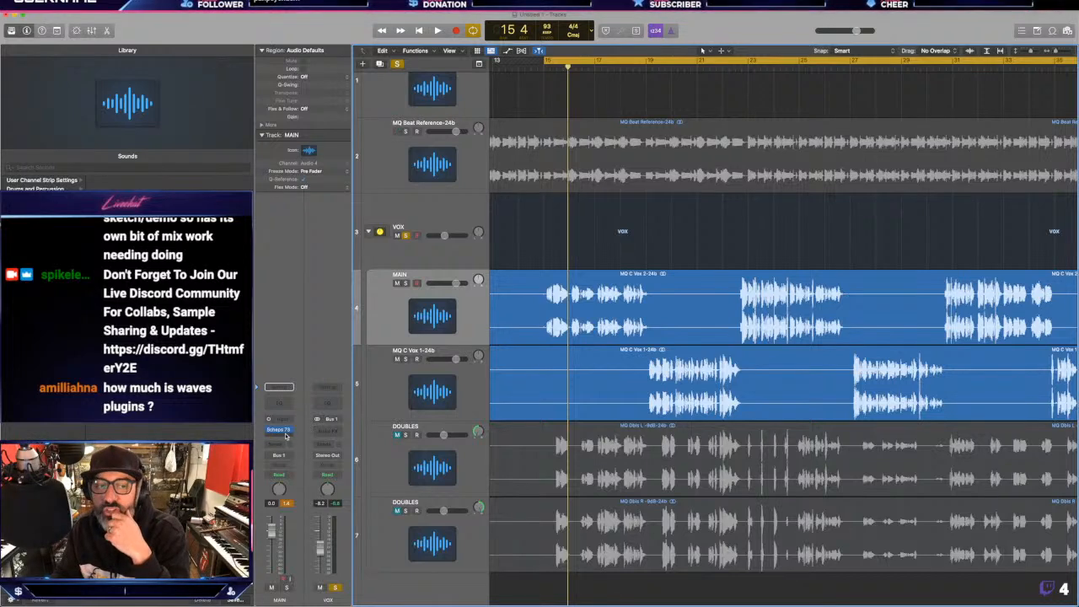
click(281, 430)
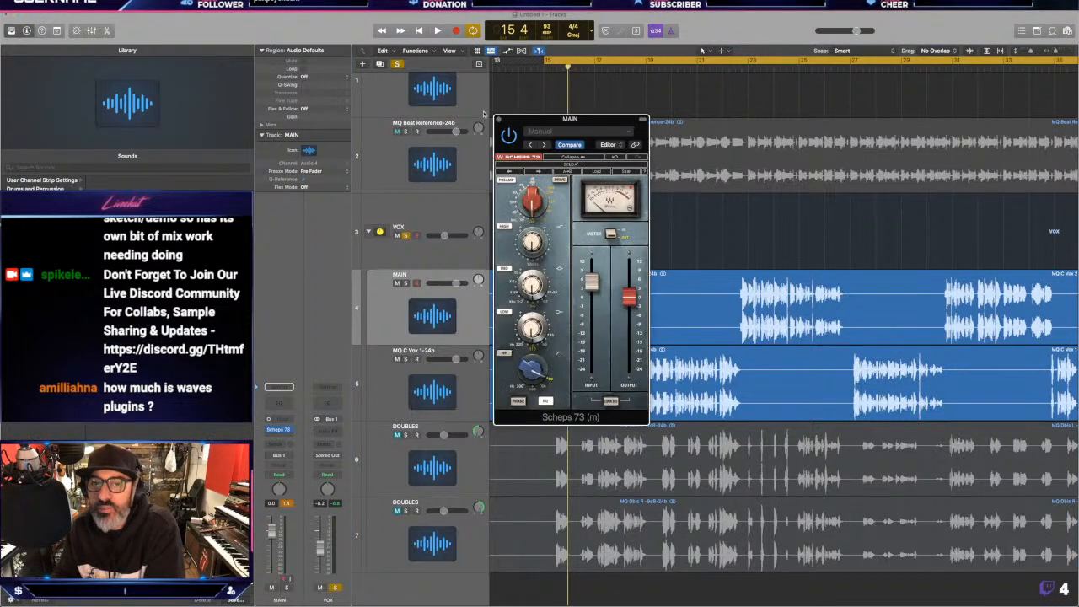
click(498, 121)
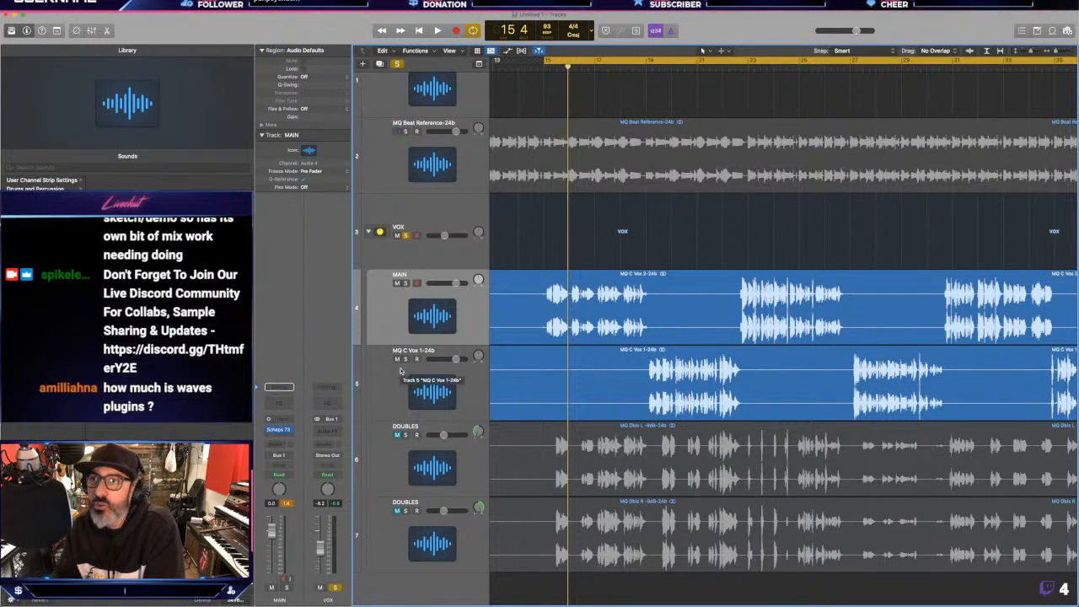
- Try the Universal Audio UAD Studer A800 tape plug-in after the Scheps 73 on the MAIN vocal track
click(282, 437)
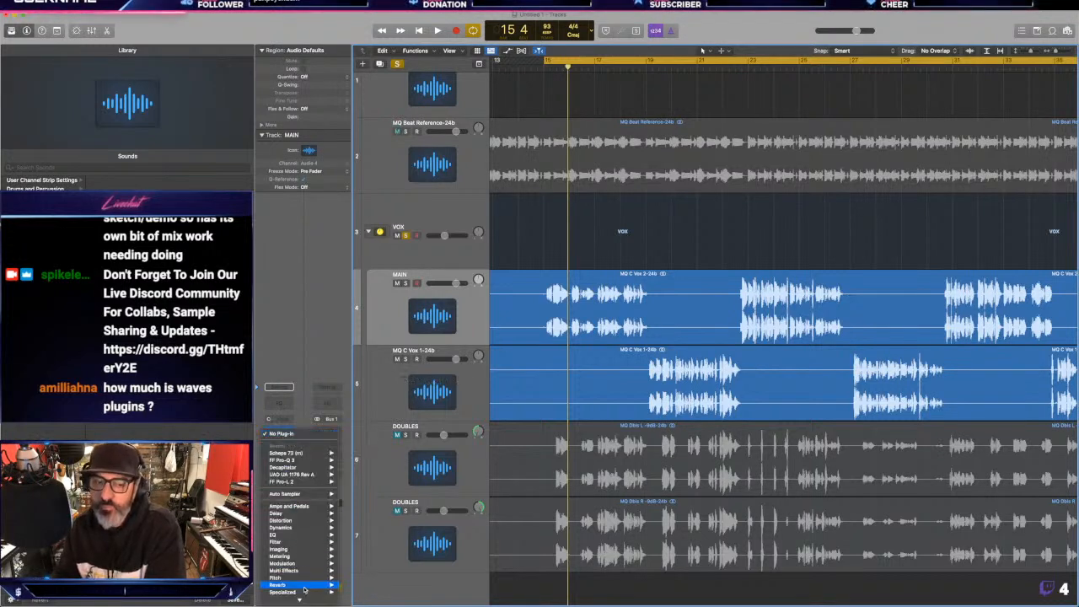
mouse_move(300, 600)
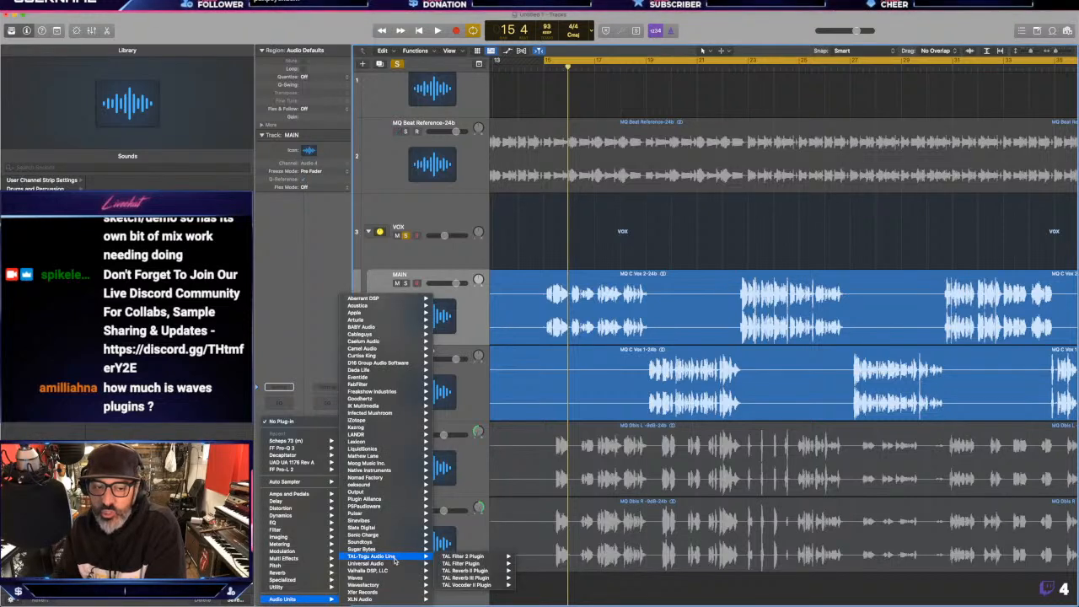
mouse_move(393, 563)
scroll(480, 552, down, 10)
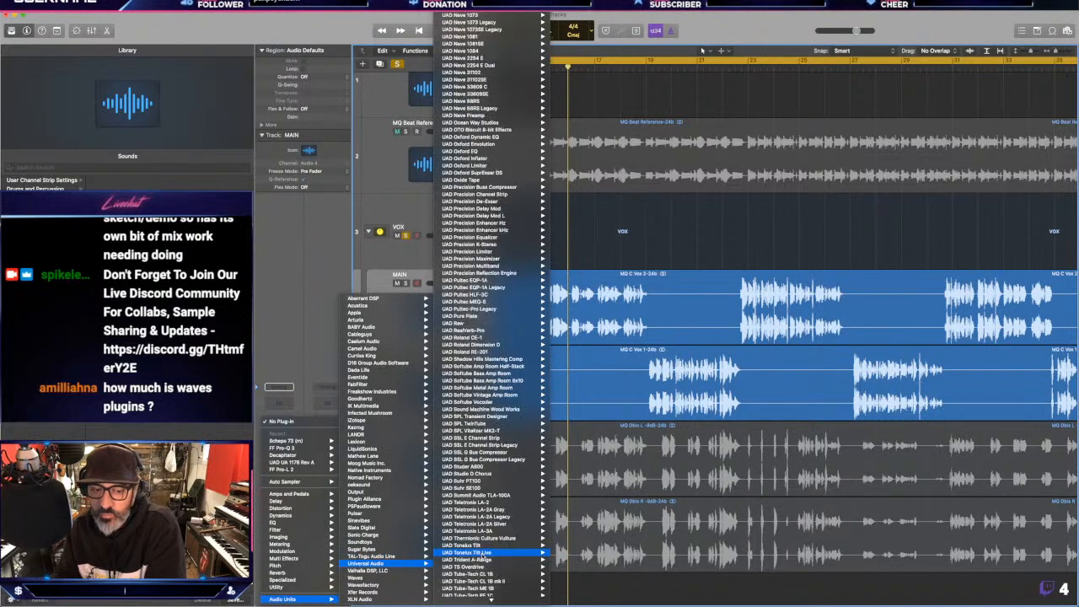
mouse_move(482, 556)
mouse_move(501, 377)
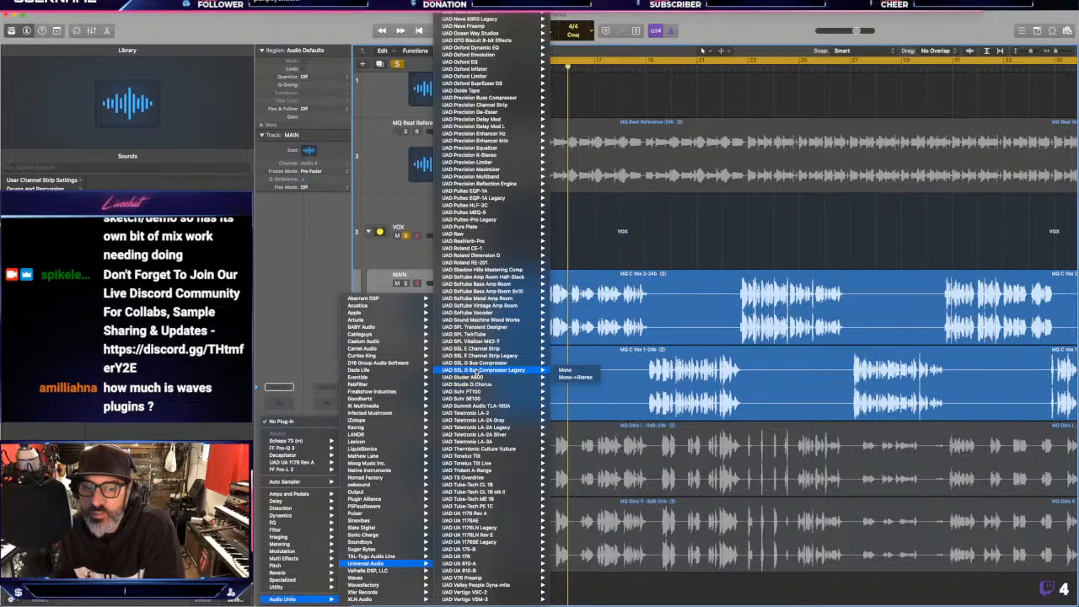
click(558, 377)
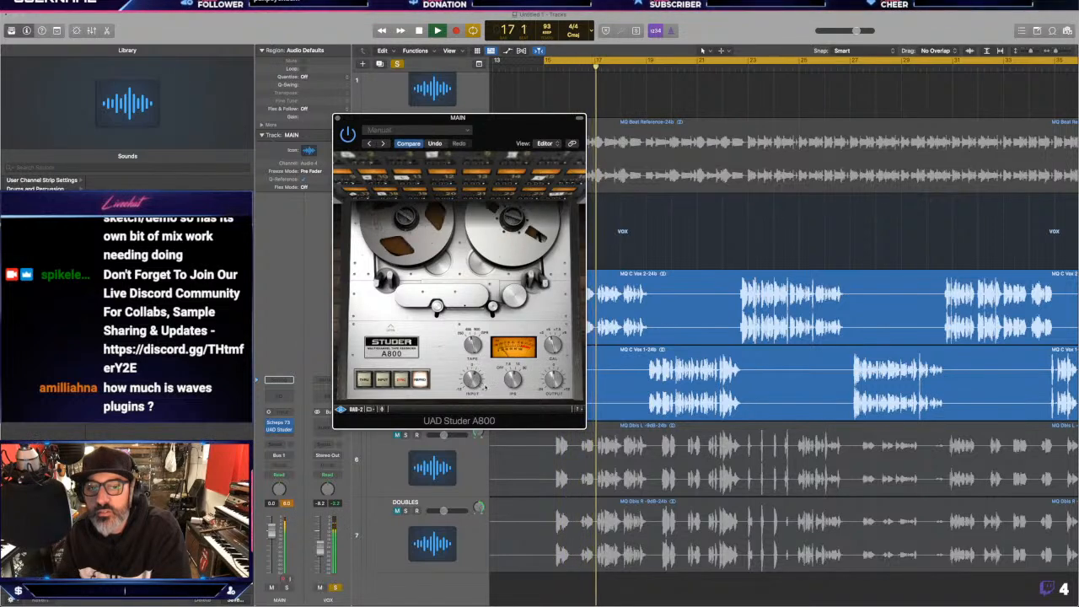
- Stop auditioning the UAD Studer A800 and remove it from the MAIN channel's inserts
key(space)
click(336, 121)
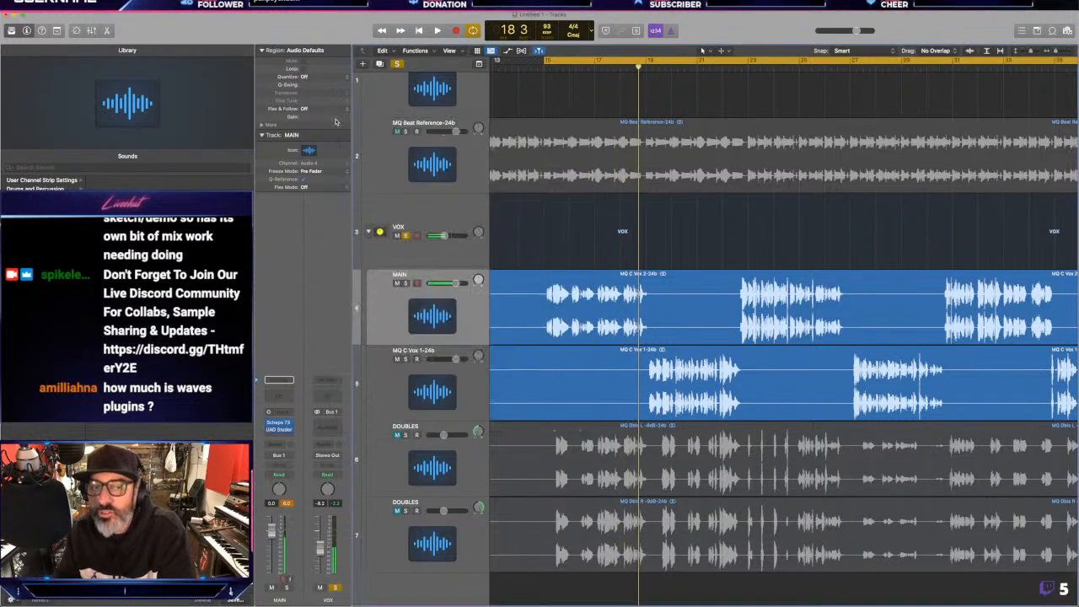
click(291, 430)
click(300, 421)
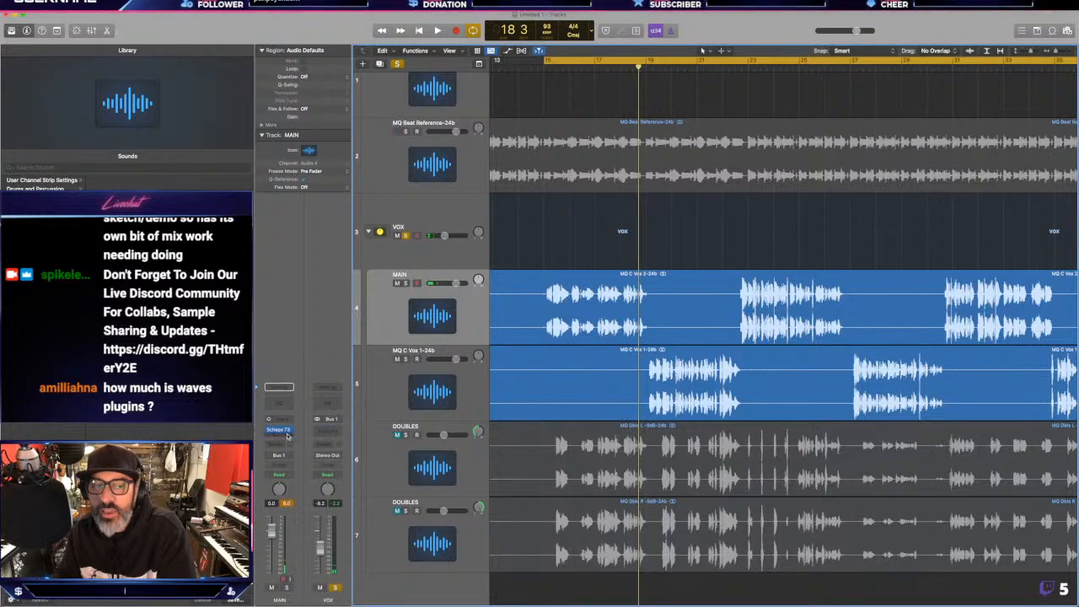
- Insert the mono Waves Kramer Tape after the Scheps 73 on the MAIN track and move its window over the arrangement
click(288, 435)
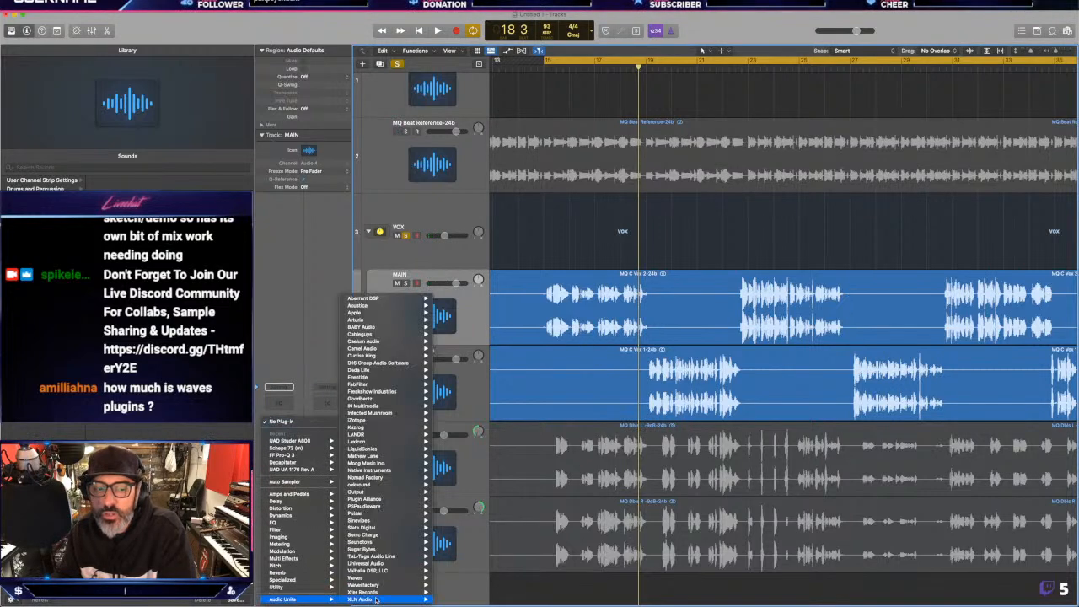
mouse_move(362, 577)
mouse_move(462, 433)
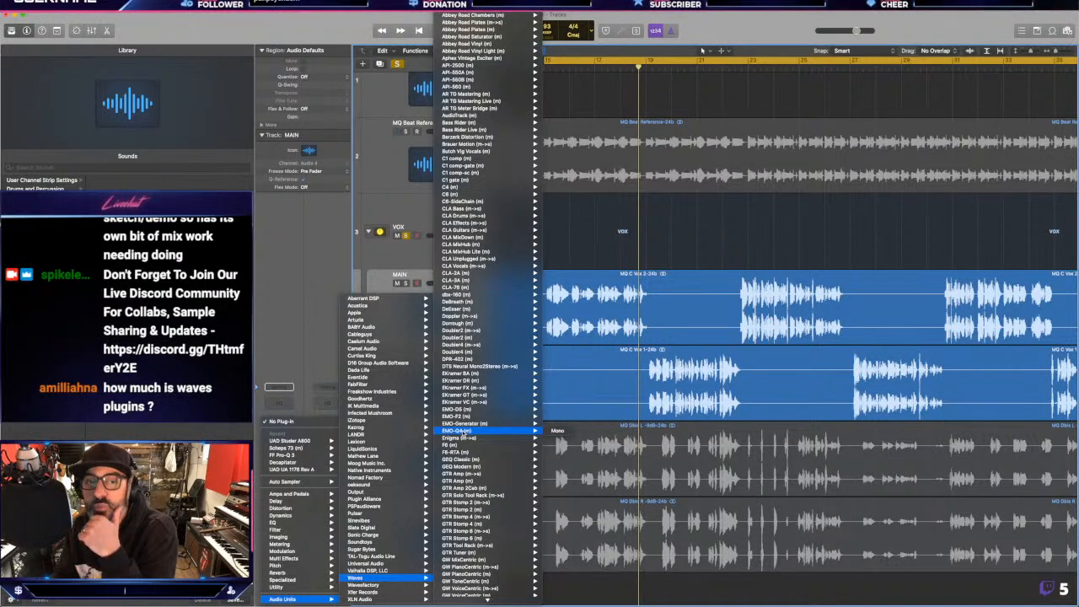
scroll(462, 433, down, 2)
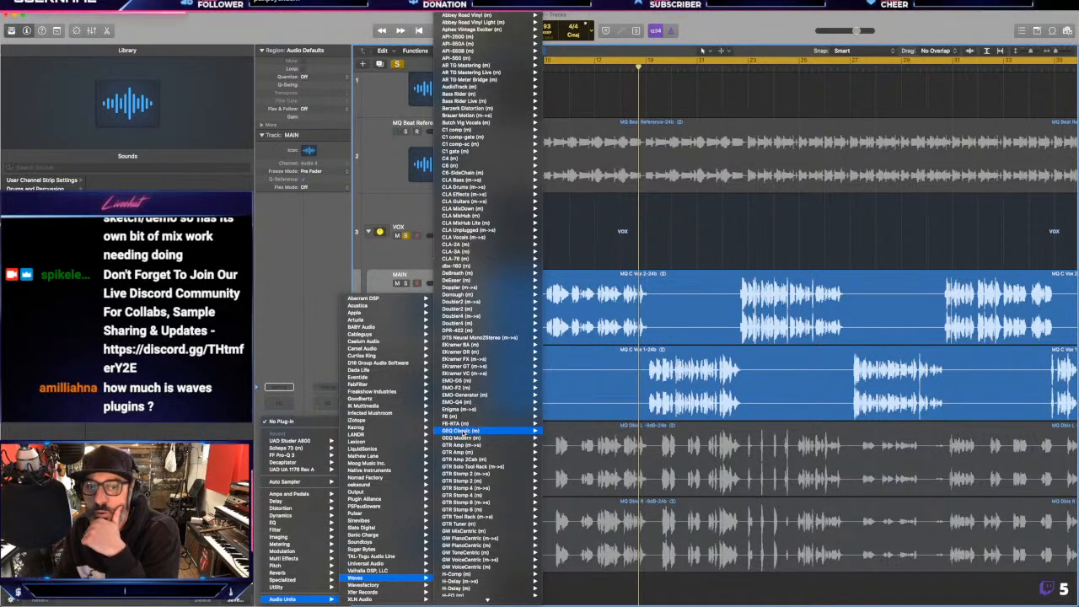
scroll(462, 433, down, 10)
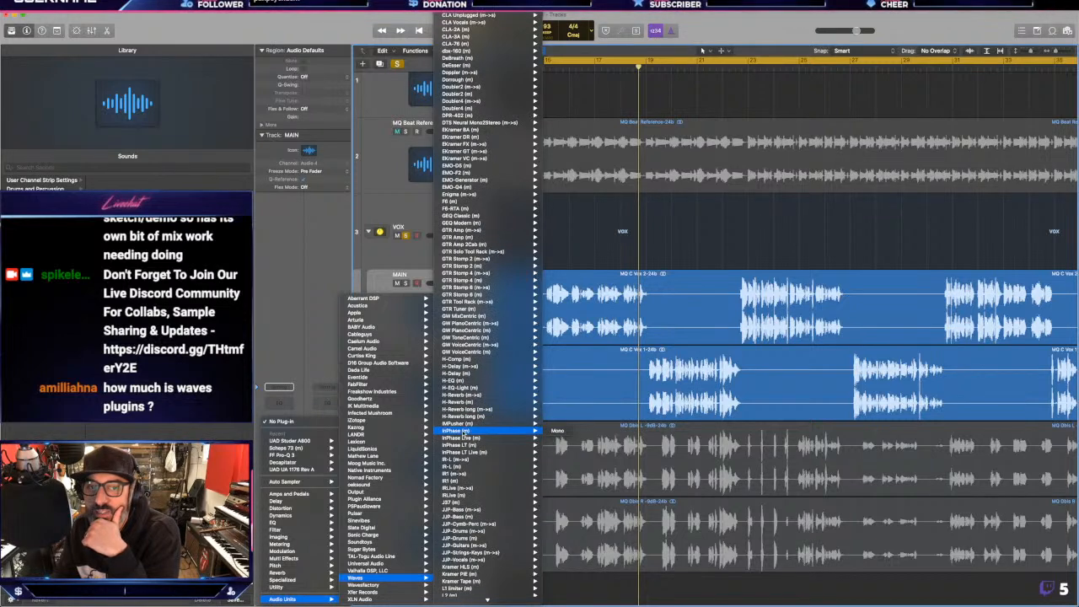
scroll(464, 432, down, 8)
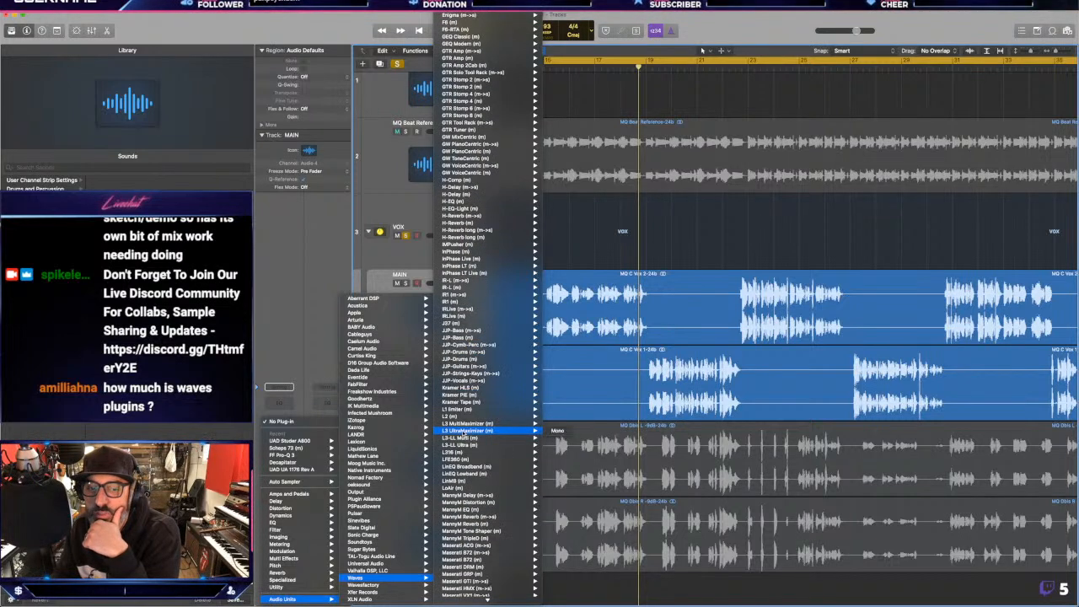
scroll(464, 433, down, 4)
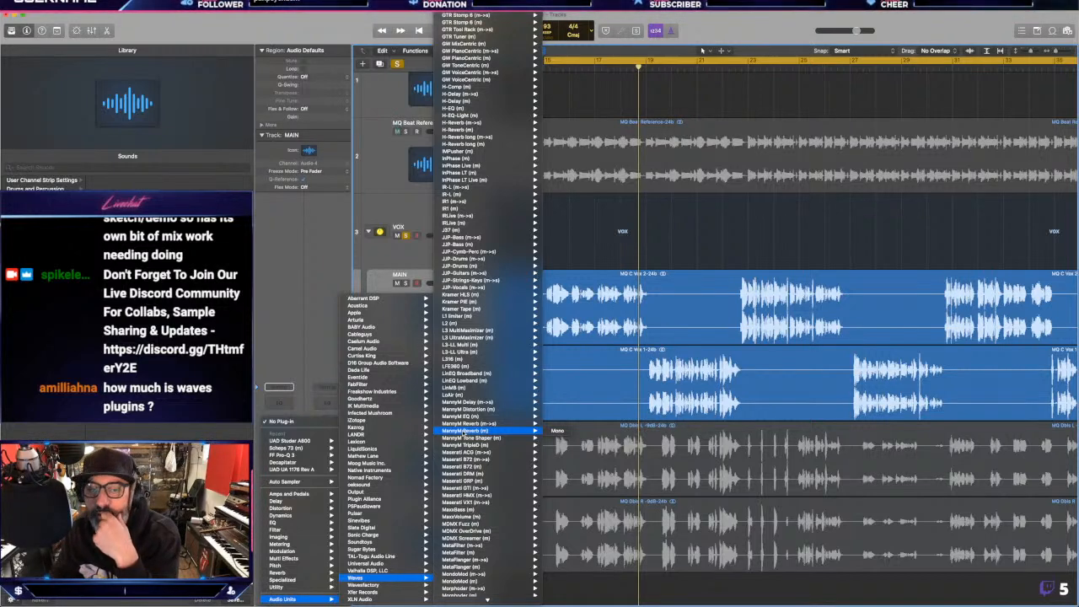
scroll(464, 431, down, 5)
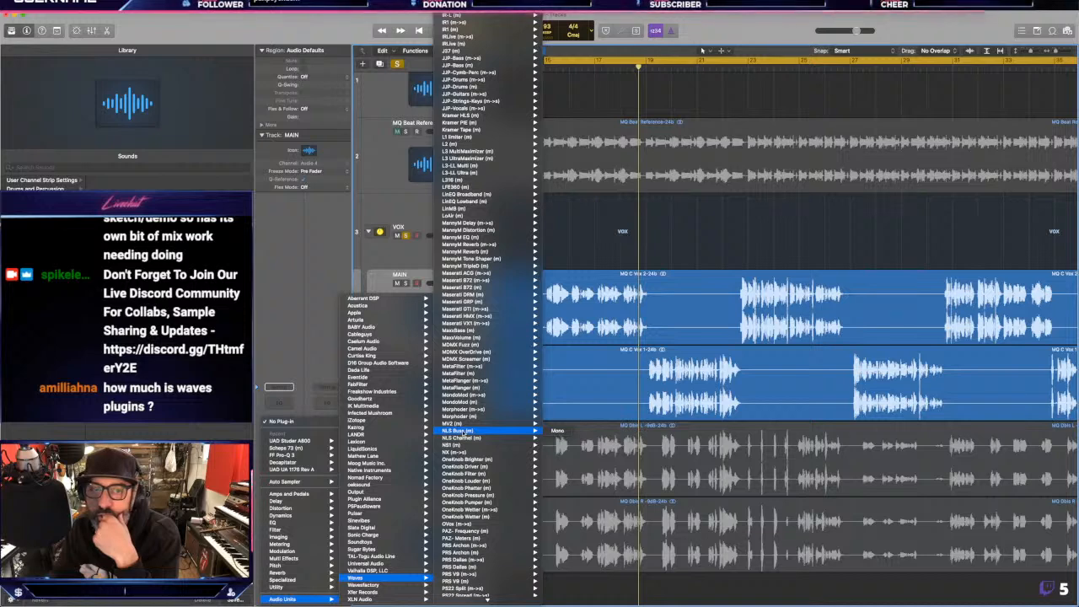
scroll(495, 238, down, 9)
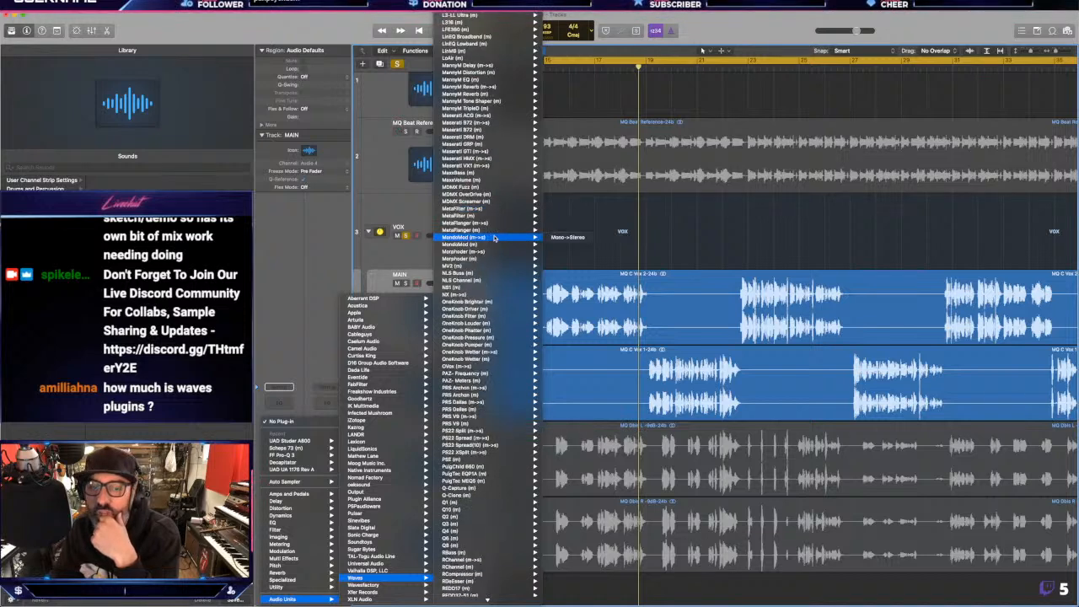
scroll(495, 239, down, 2)
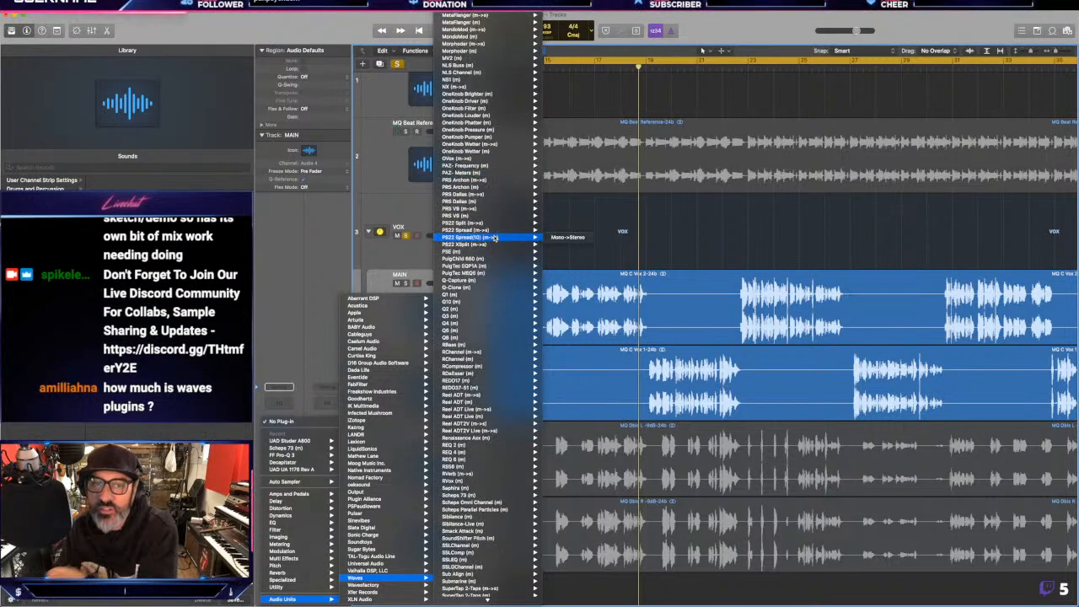
mouse_move(489, 281)
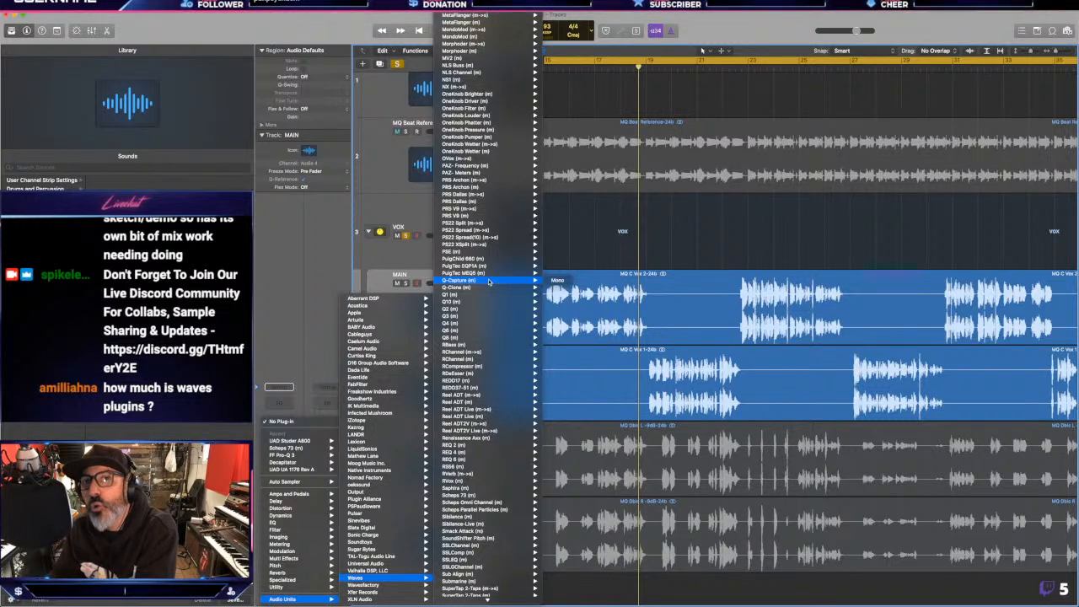
scroll(489, 281, up, 16)
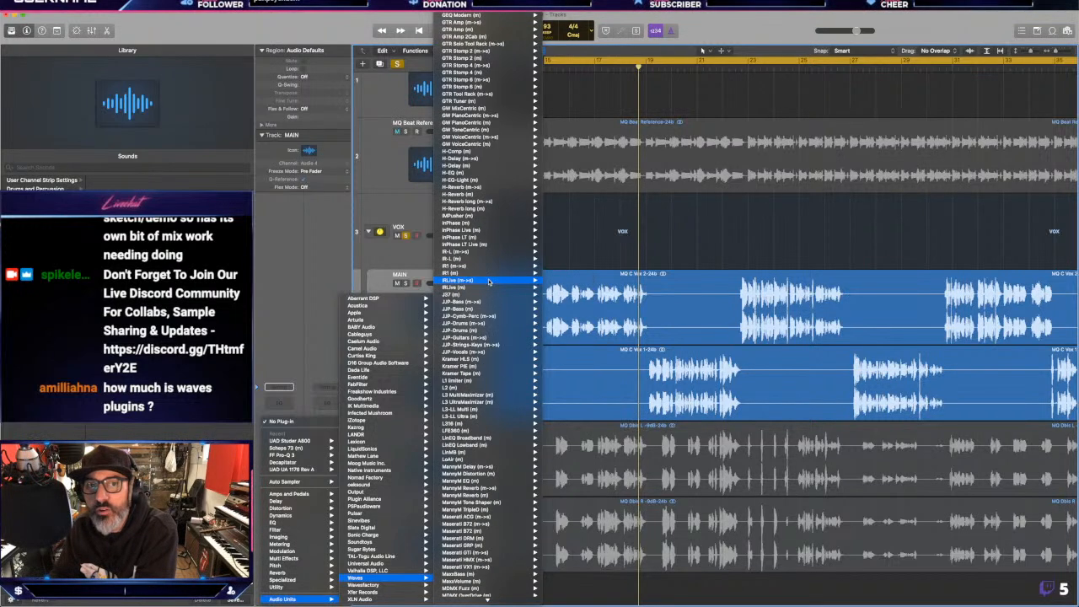
scroll(489, 281, up, 4)
scroll(489, 281, down, 10)
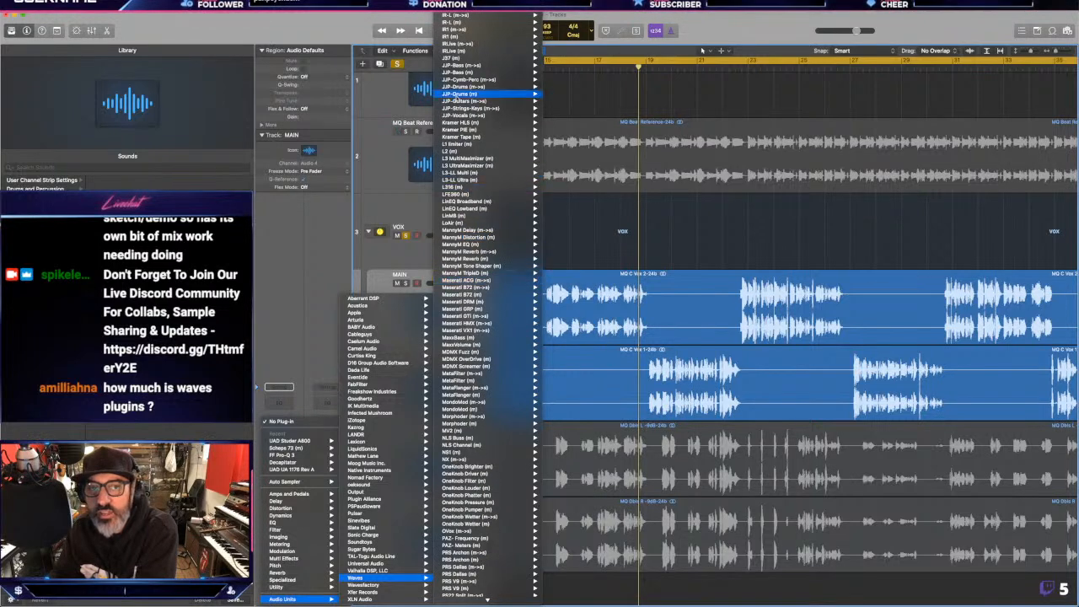
scroll(455, 96, up, 4)
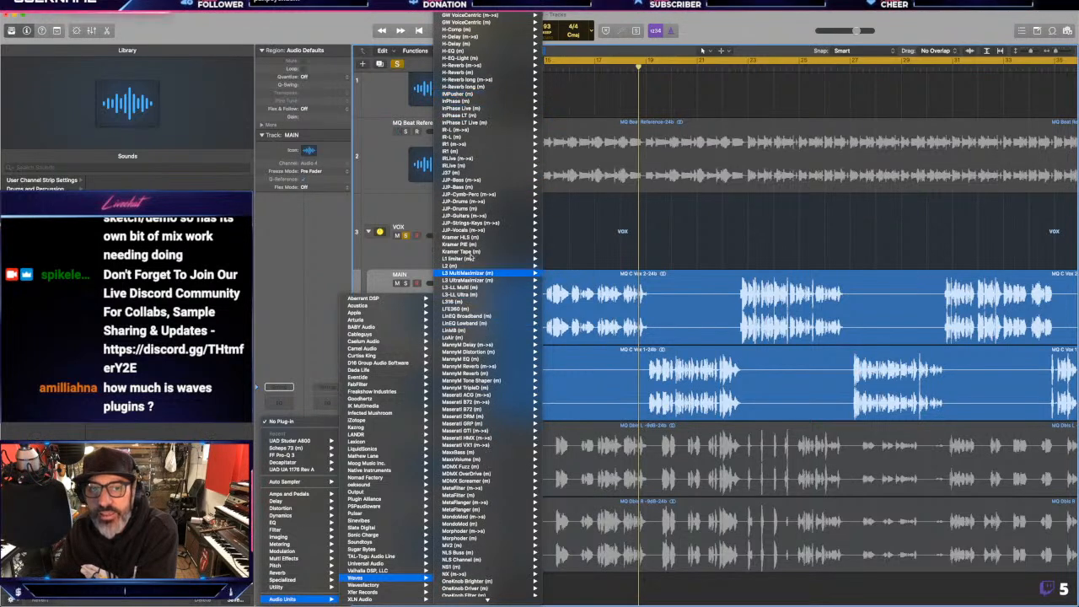
mouse_move(508, 253)
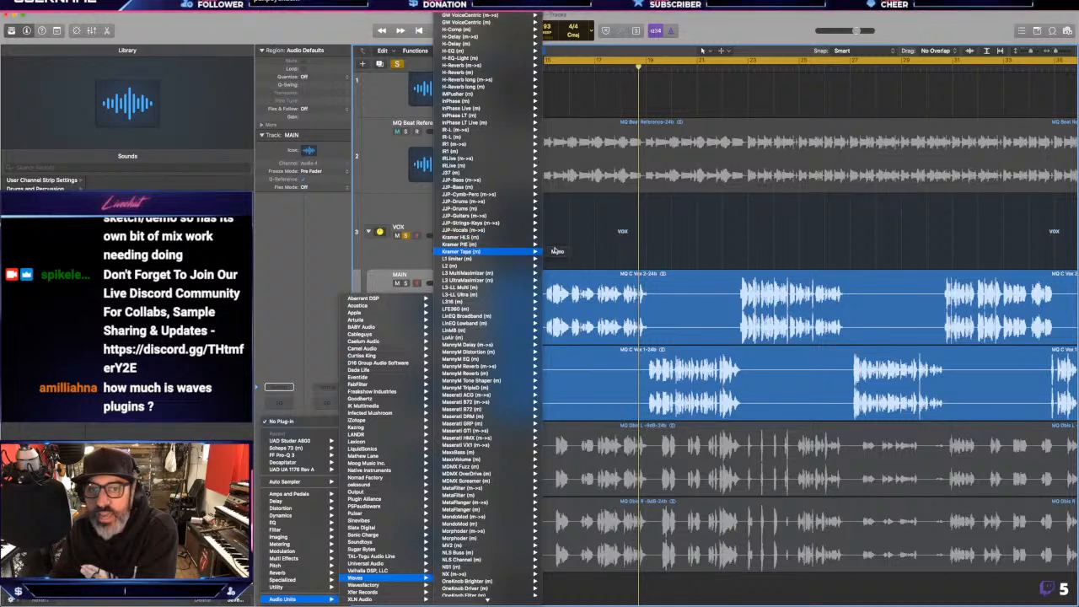
click(556, 251)
drag(524, 143, 689, 155)
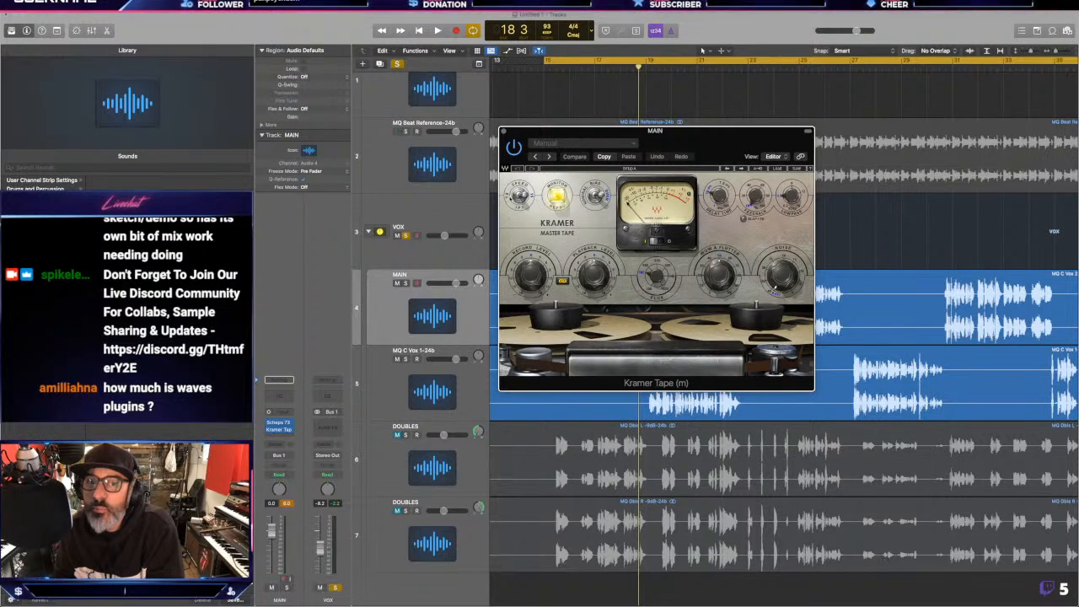
- Try the Kramer Tape's speed settings while auditioning the main vocal, and shorten the cycle range to bars 15 to 17
click(510, 198)
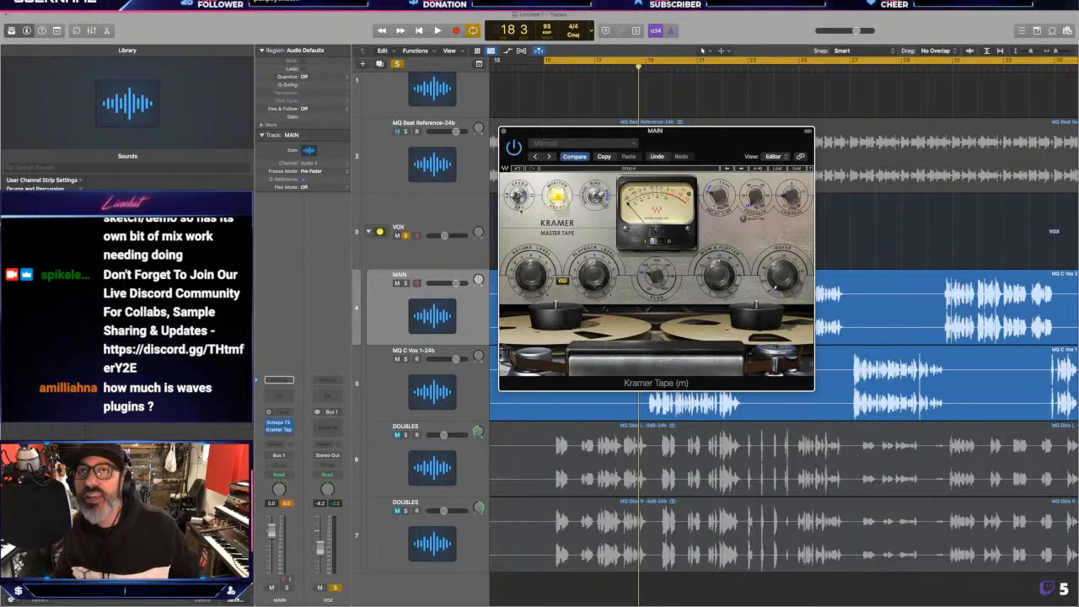
key(space)
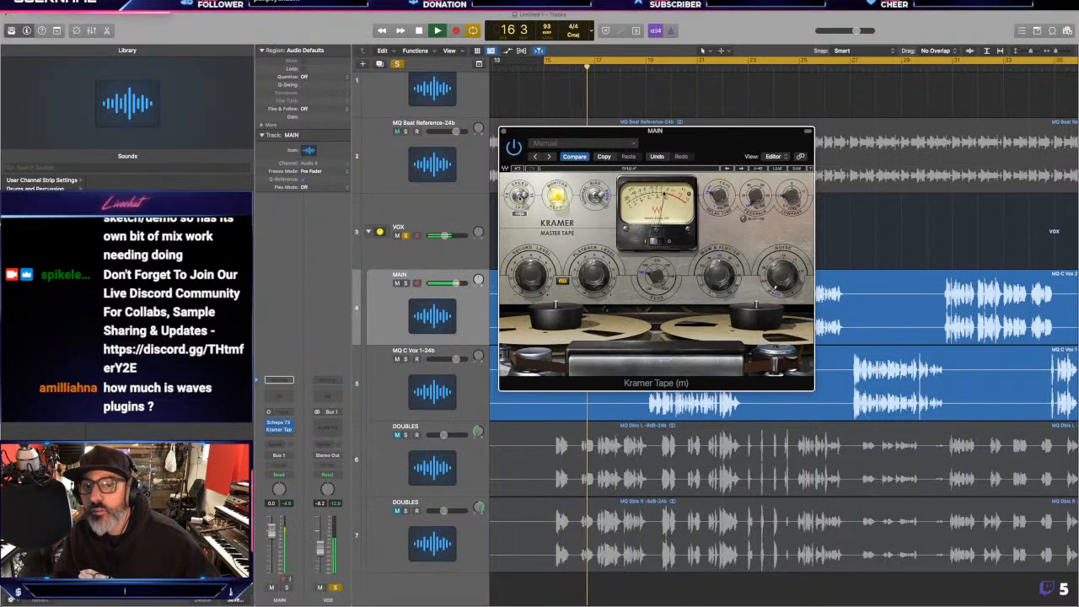
key(space)
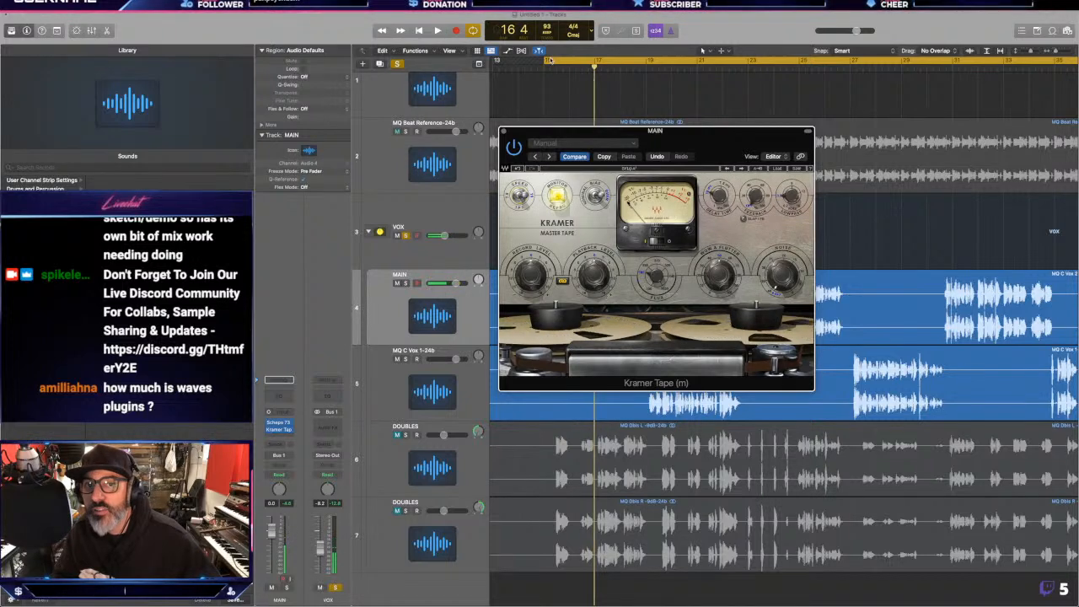
drag(550, 59, 595, 60)
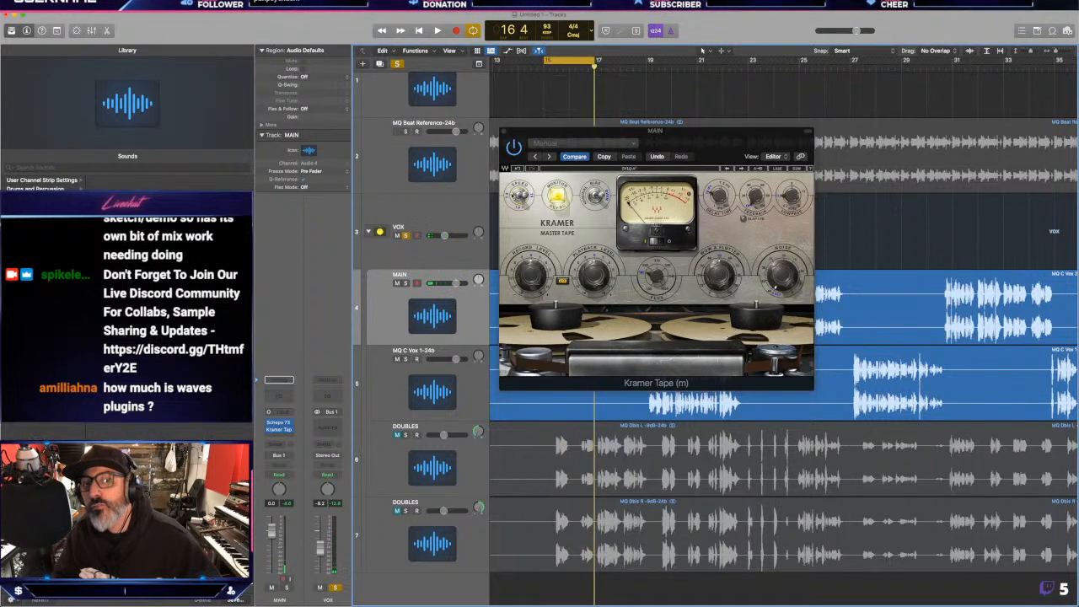
click(513, 197)
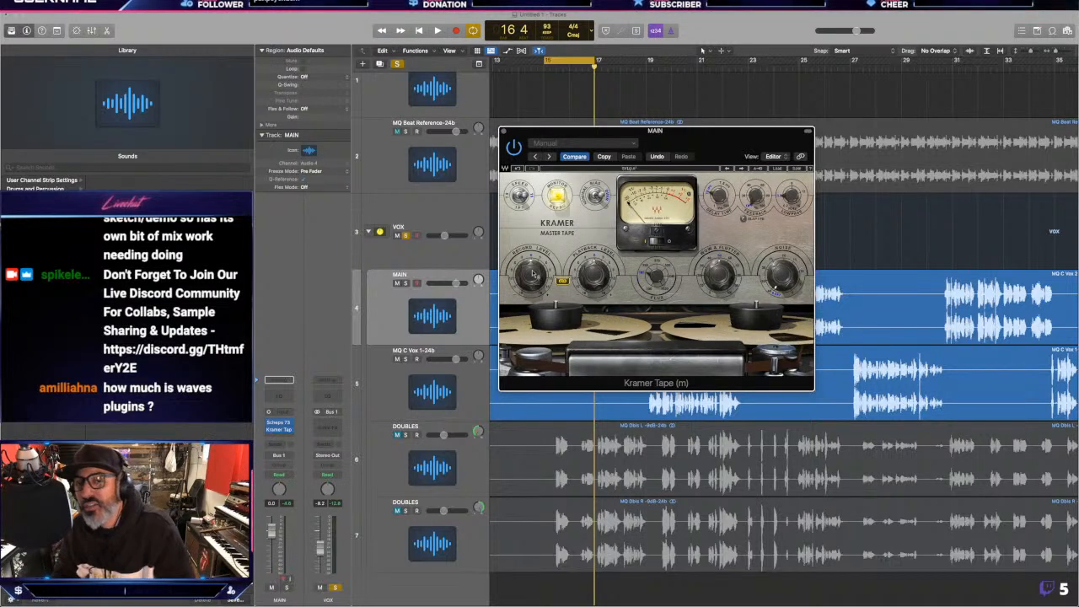
- Unlink the Kramer Tape's record and playback levels and adjust the record level while looping the main vocal
key(space)
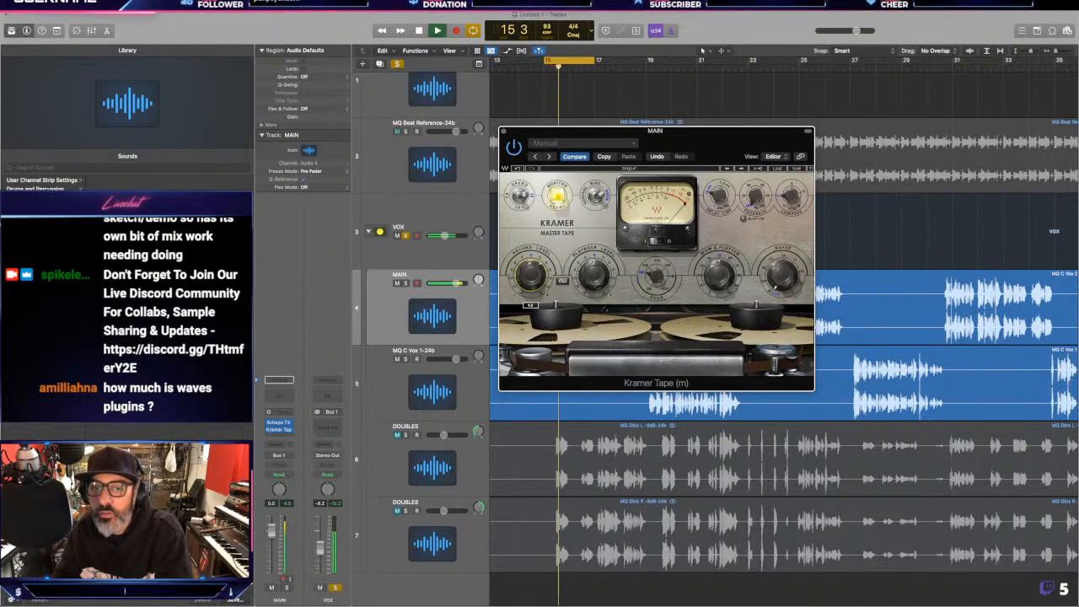
key(space)
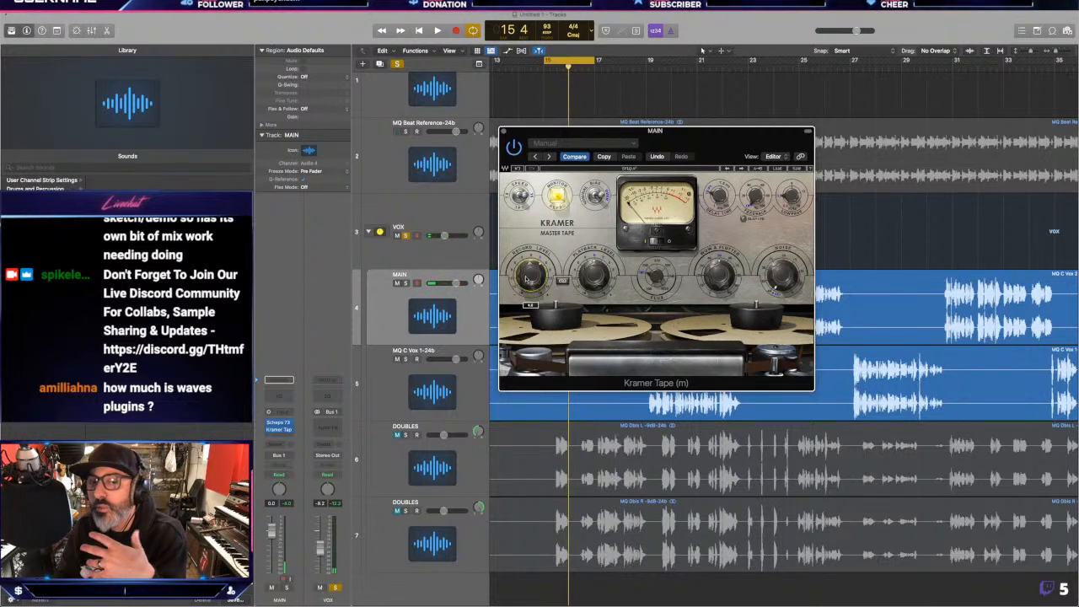
key(space)
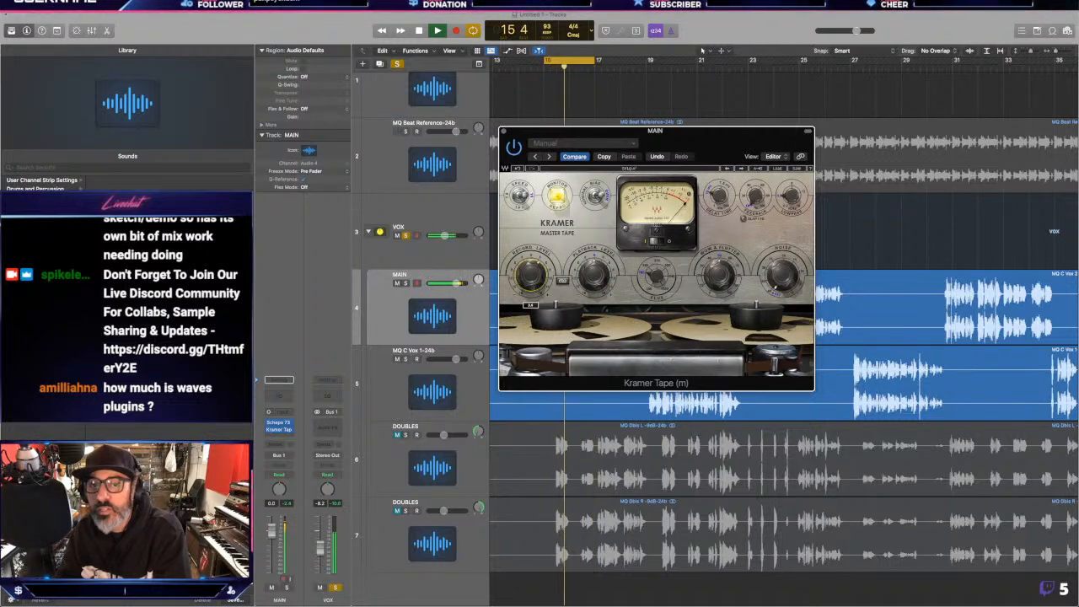
- Compare the looping vocal with the Kramer Tape bypassed and active, and close the plug-in window
click(513, 148)
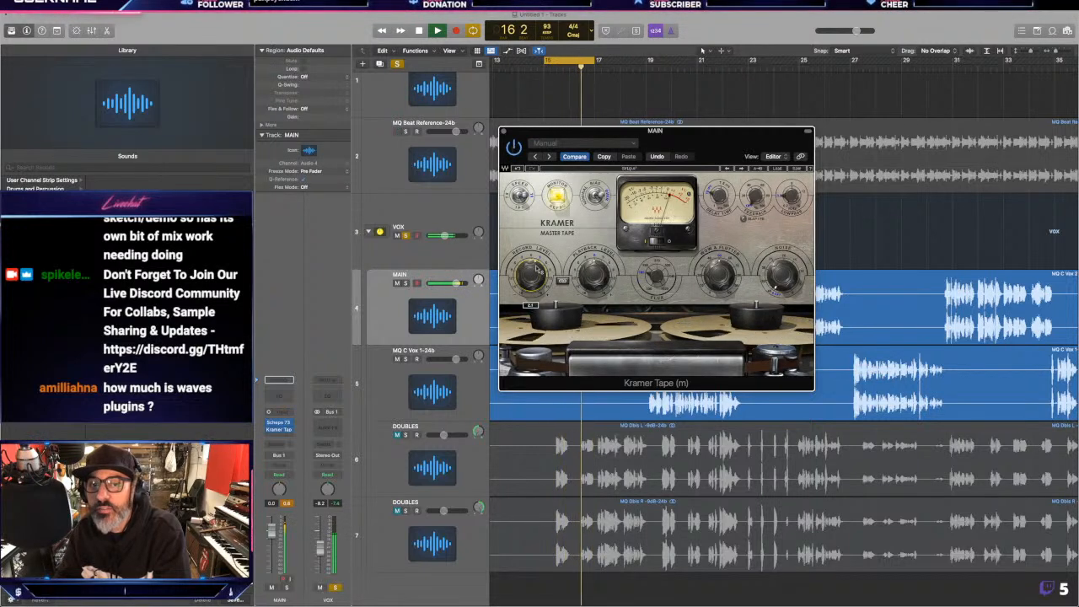
key(space)
click(504, 132)
- Select both main vocal regions, MQ C Vox 2-24b and MQ C Vox 1-24b, and lower their region gain by 4 to 5 dB
click(739, 320)
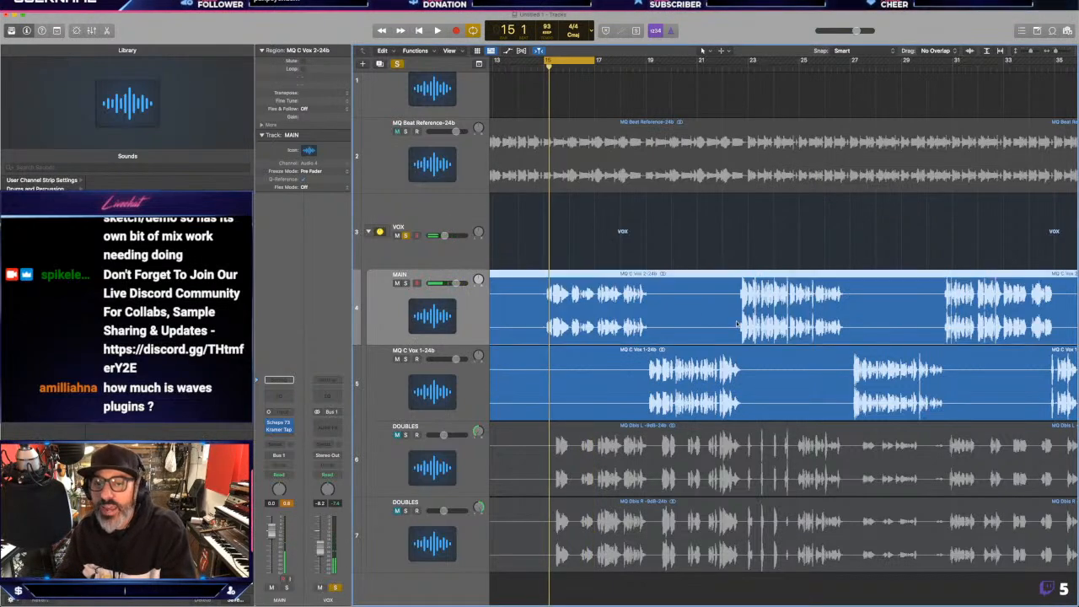
key(z)
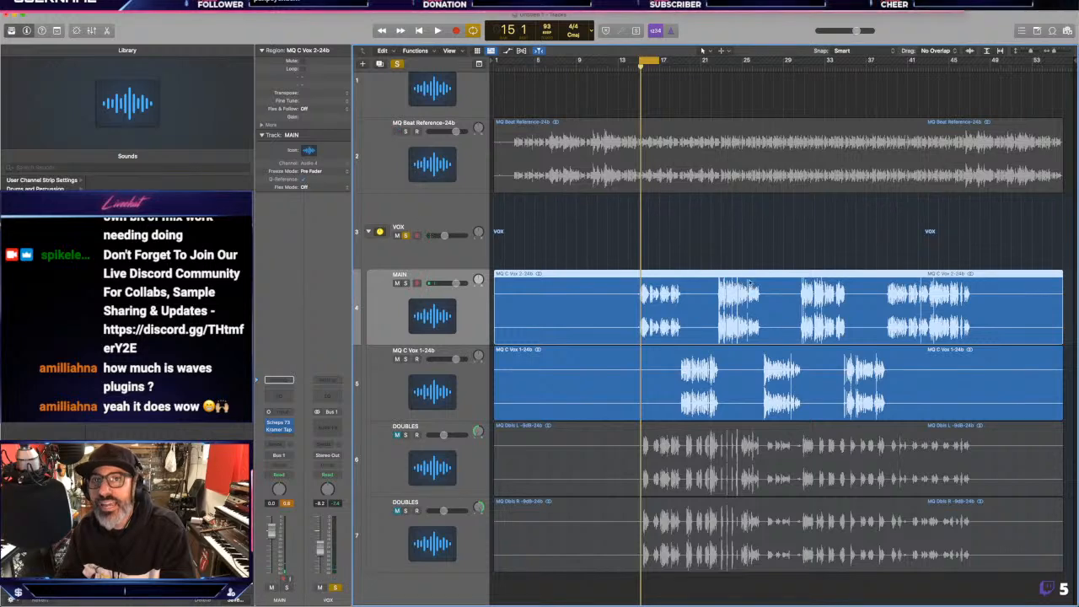
drag(621, 245, 879, 363)
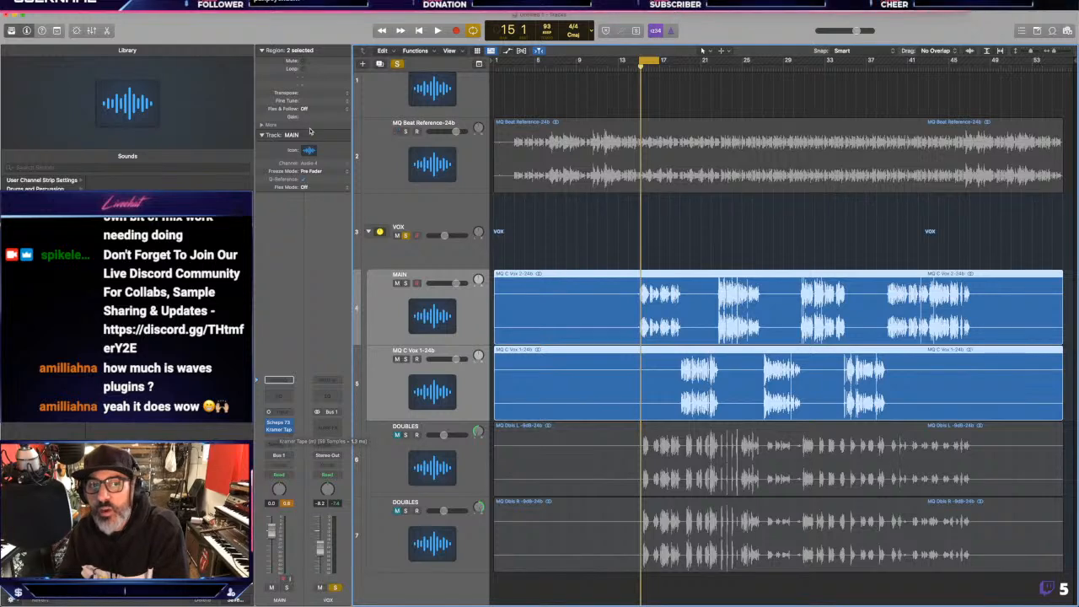
drag(309, 118, 322, 171)
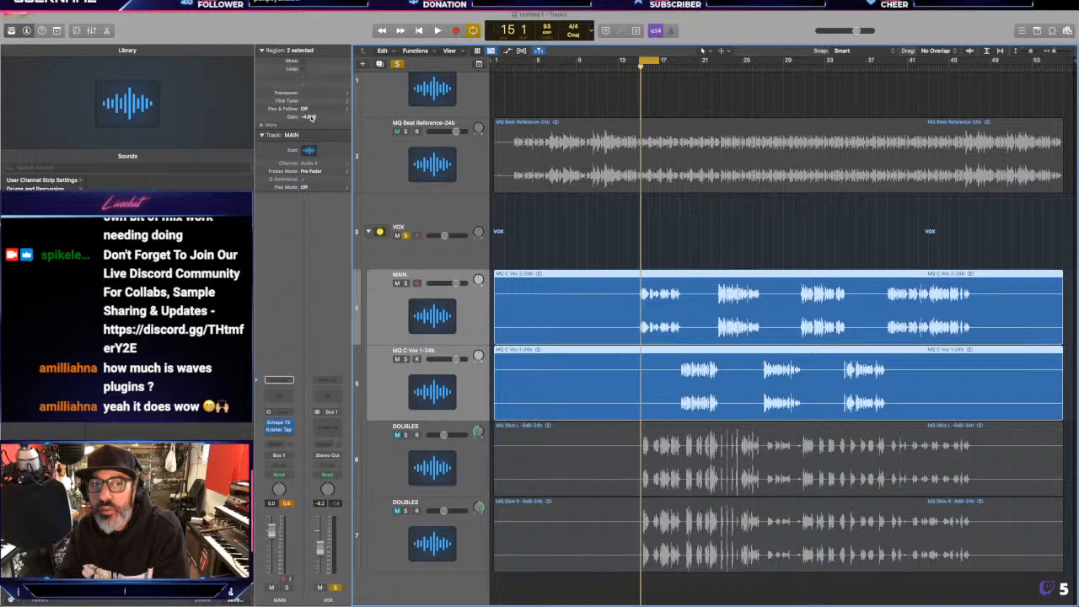
- Raise the selected main vocal regions' gain to about -2.6 dB and move the Scheps 73 and Kramer Tape from MAIN to the VOX bus
drag(311, 118, 385, 98)
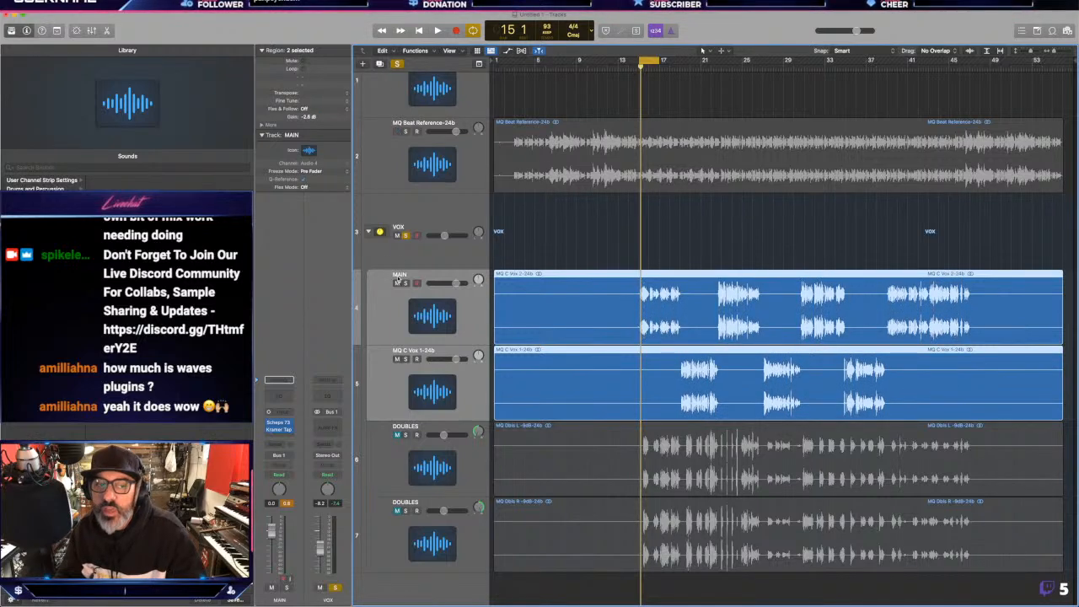
click(407, 223)
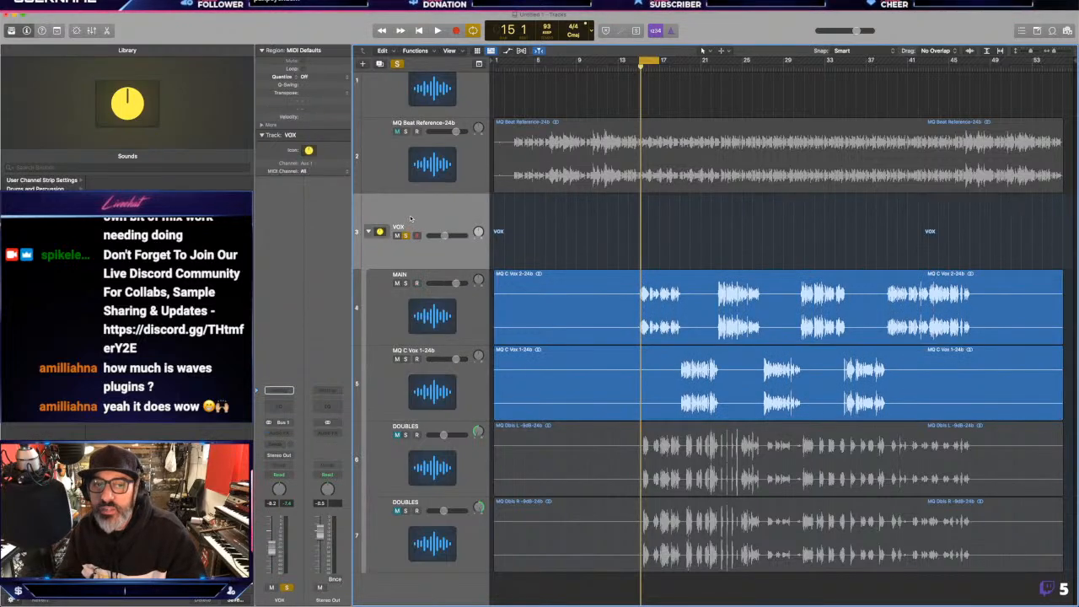
click(401, 316)
key(super+2)
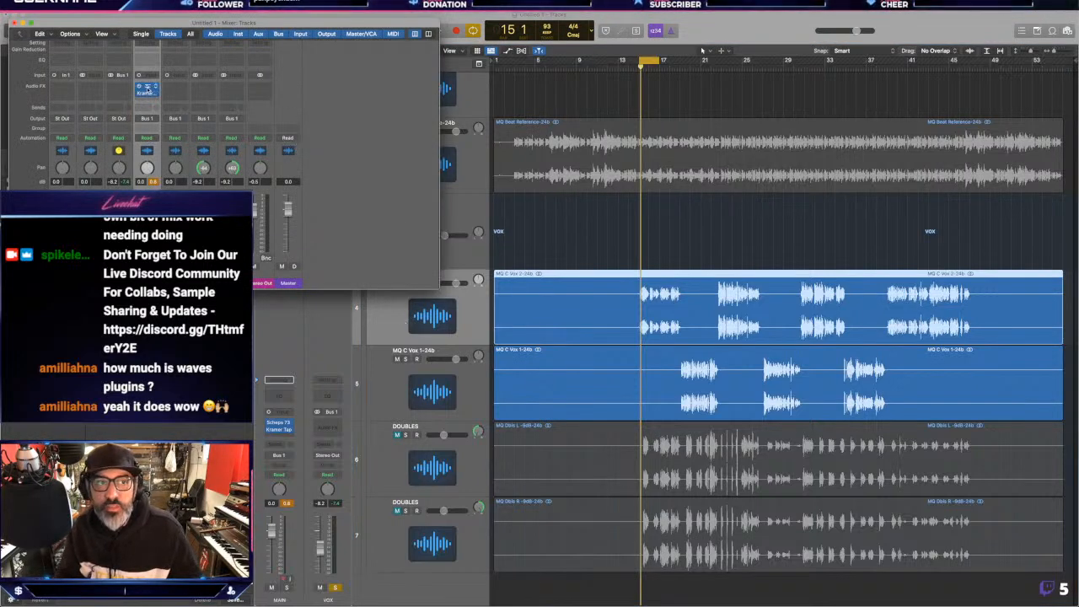
drag(149, 94, 119, 94)
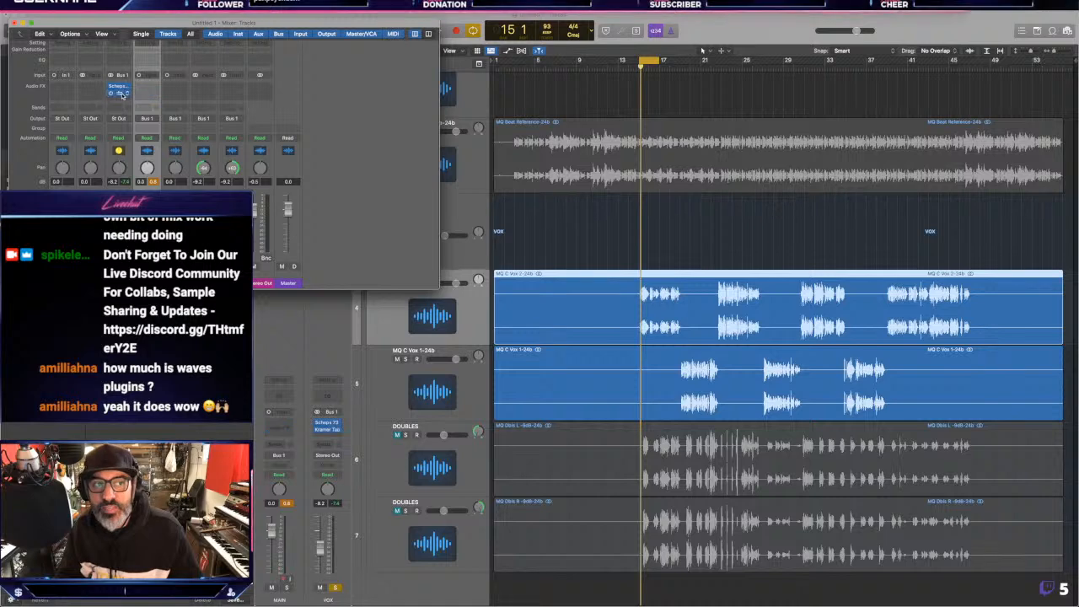
- Open the VOX bus's Kramer Tape, start looped playback and adjust its record level slightly
click(119, 94)
key(space)
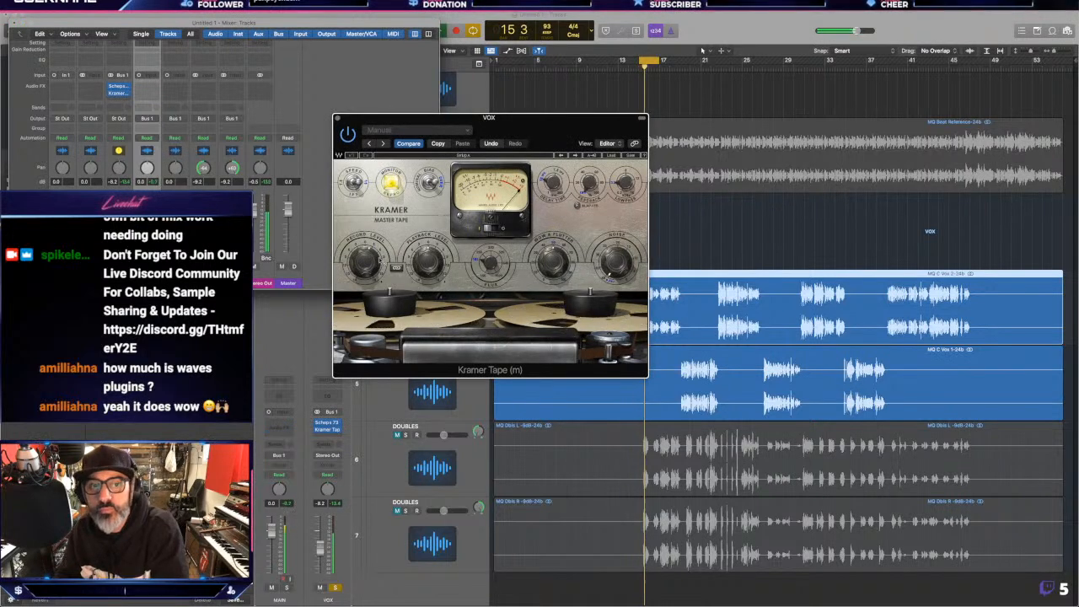
drag(366, 264, 366, 260)
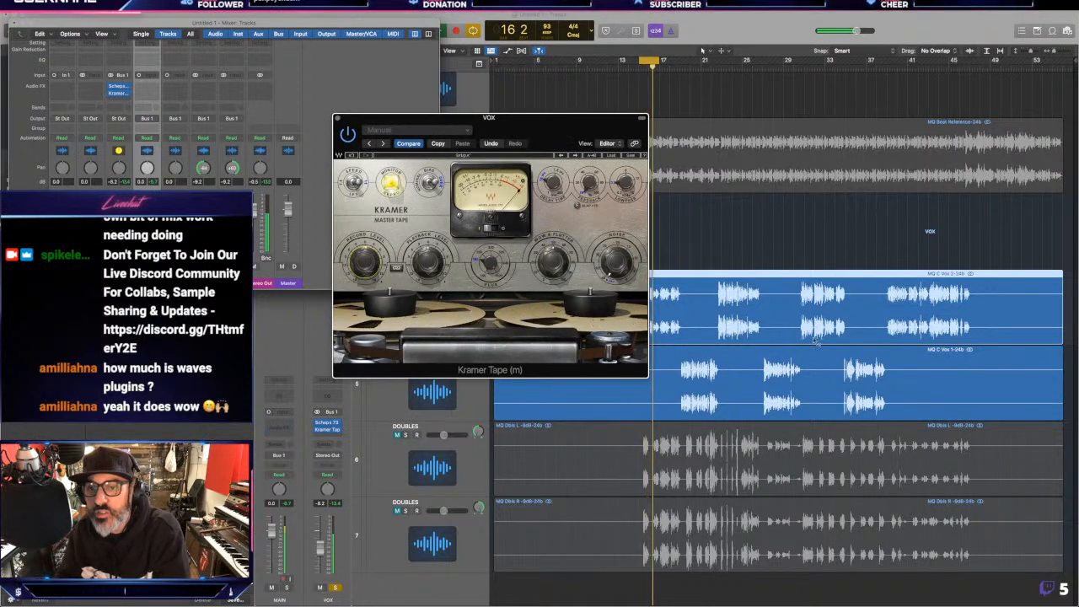
- Select both main vocal regions and lower their region gain to about -8 dB while the loop plays
shift+click(809, 381)
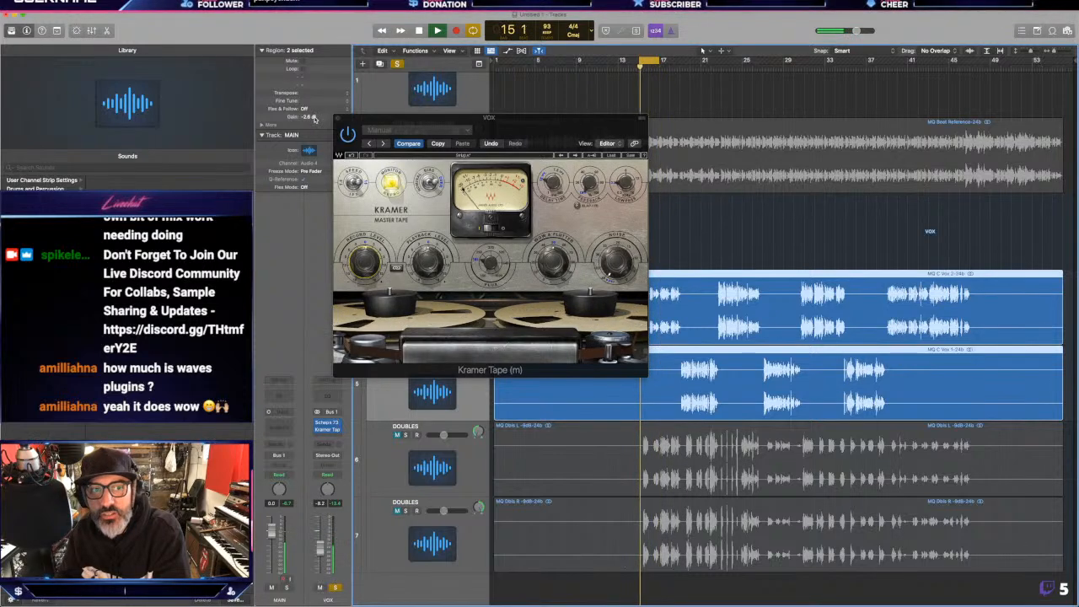
drag(307, 117, 348, 309)
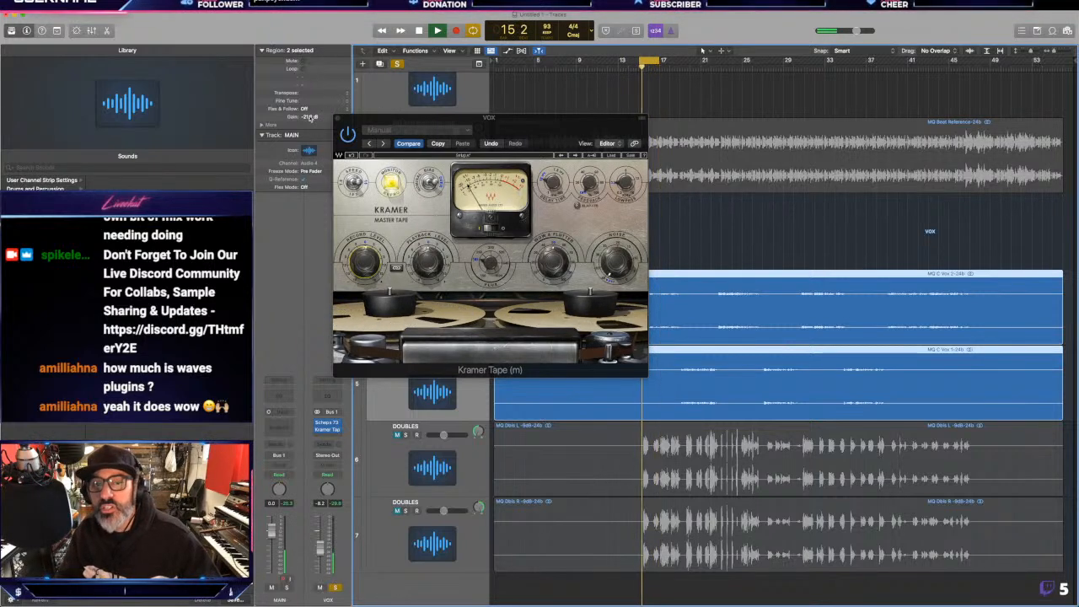
drag(310, 118, 320, 2)
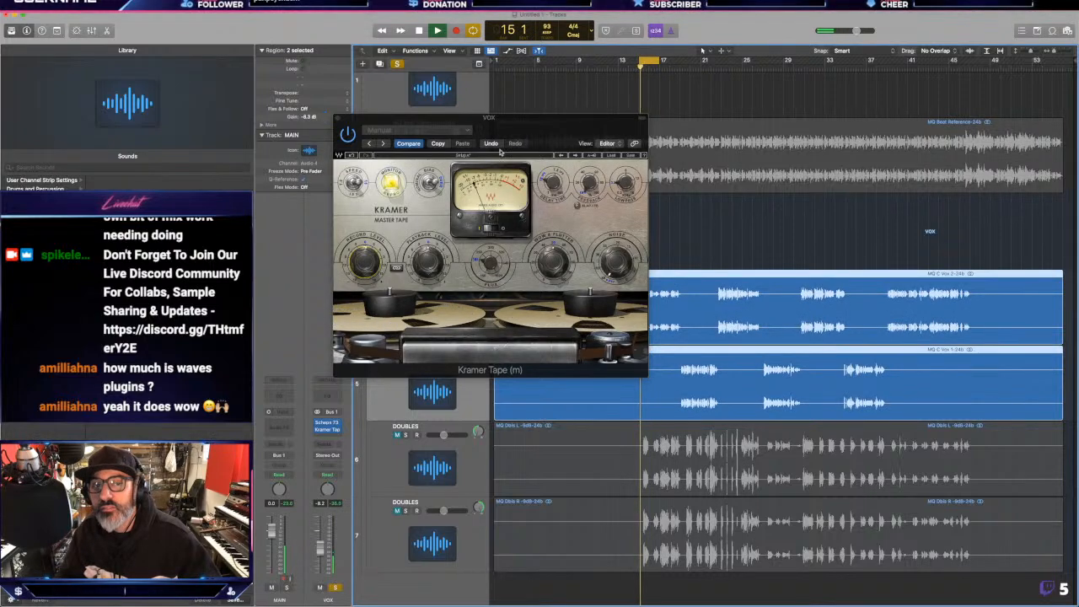
- Lower the MAIN and MQ C Vox 1-24b tracks' volume to -6.0 dB and fine-tune the gain of their regions
drag(488, 120, 467, 326)
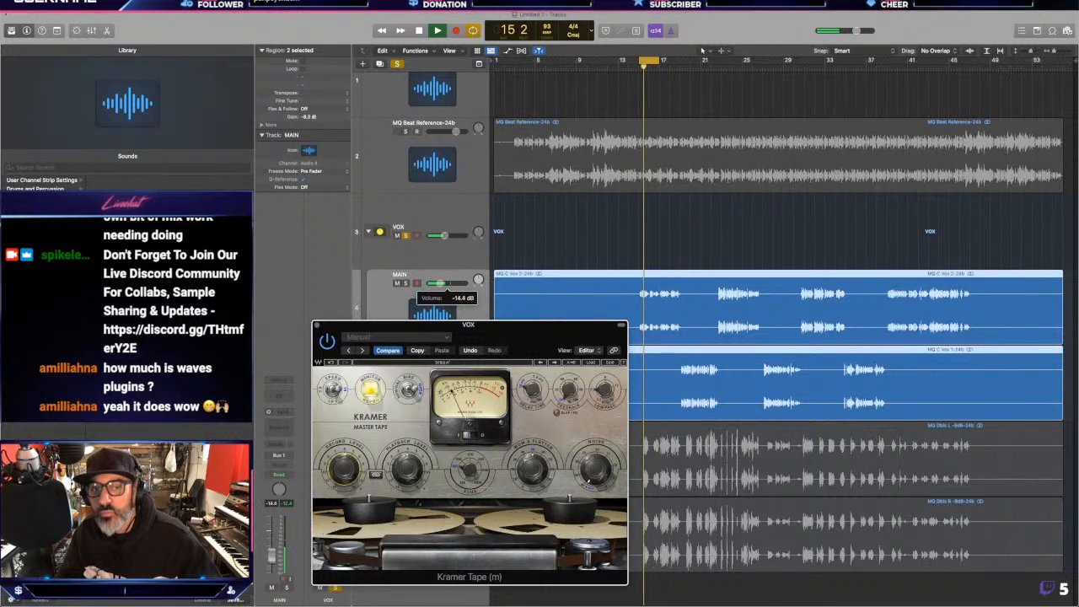
mouse_move(456, 284)
mouse_down()
mouse_move(429, 283)
mouse_move(450, 283)
mouse_up()
drag(464, 325, 472, 485)
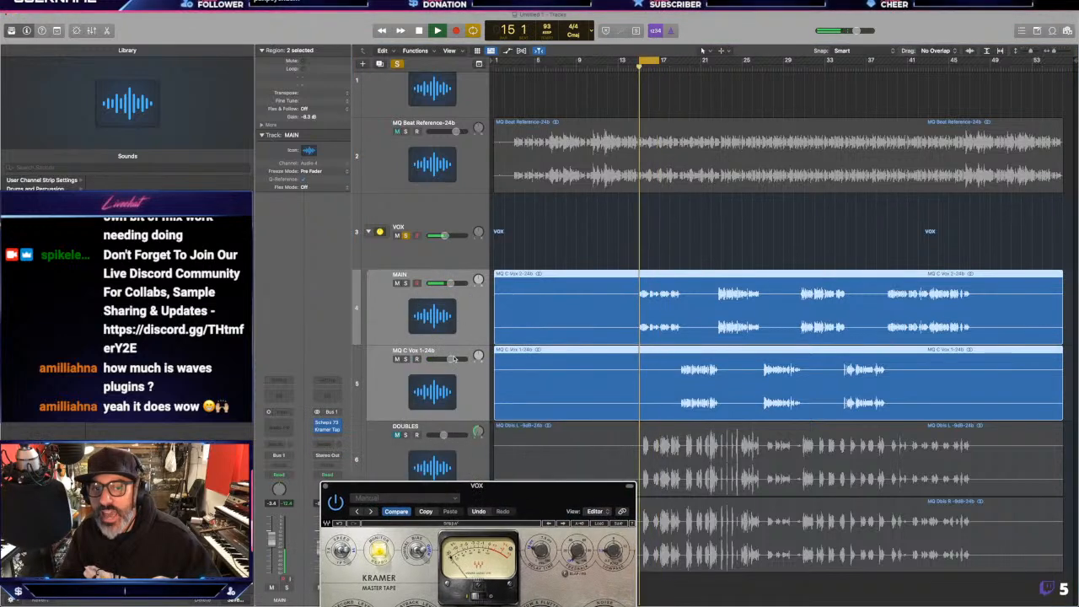
drag(449, 359, 447, 359)
drag(646, 265, 557, 367)
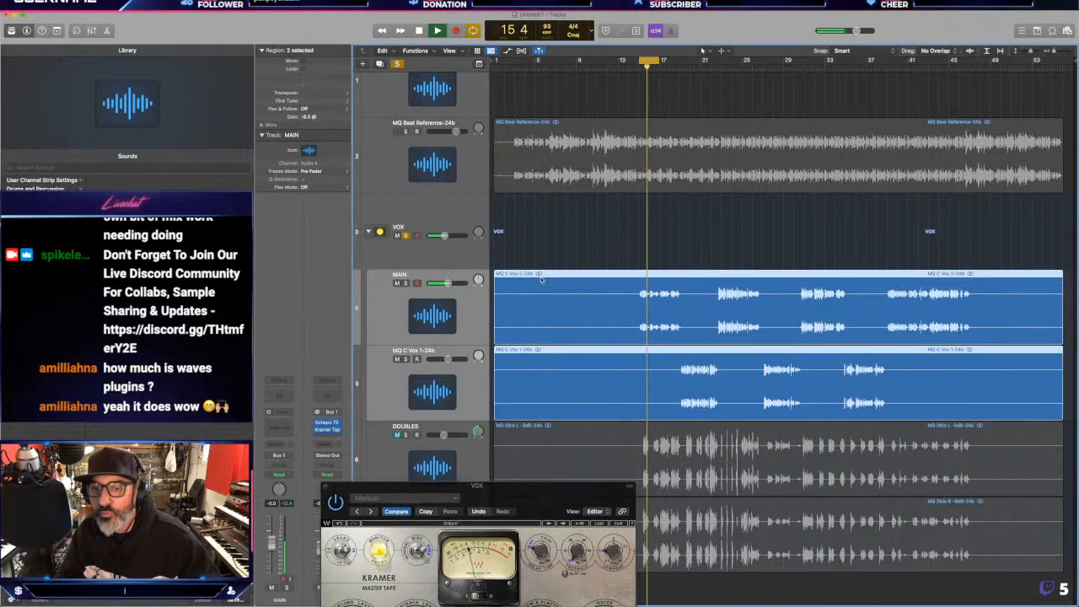
drag(316, 121, 316, 105)
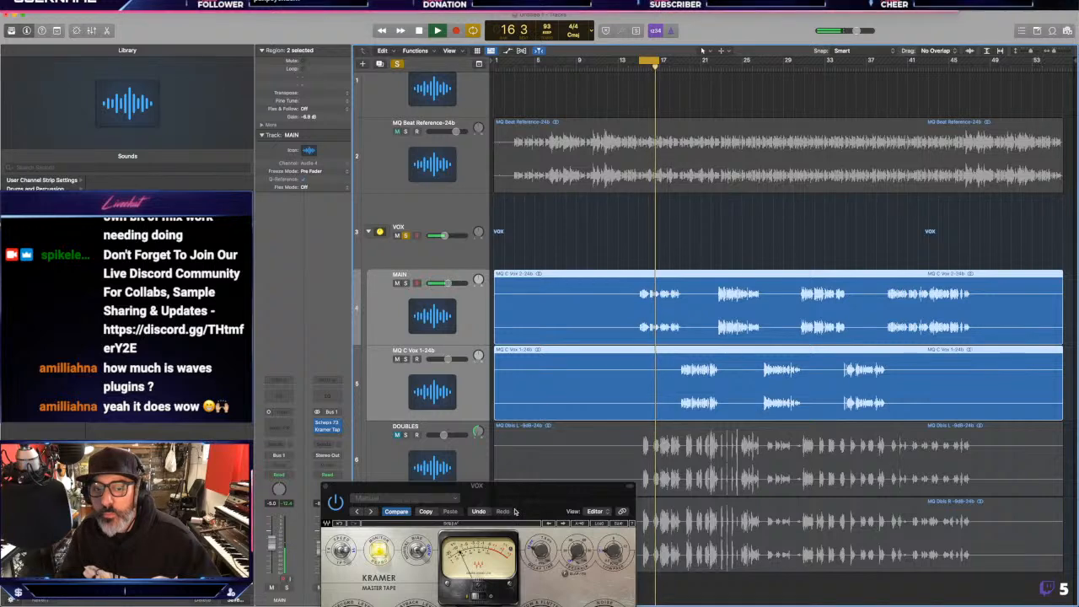
- Audition the looping main vocal through the VOX bus's Kramer Tape, toggling its bypass
drag(510, 496, 706, 294)
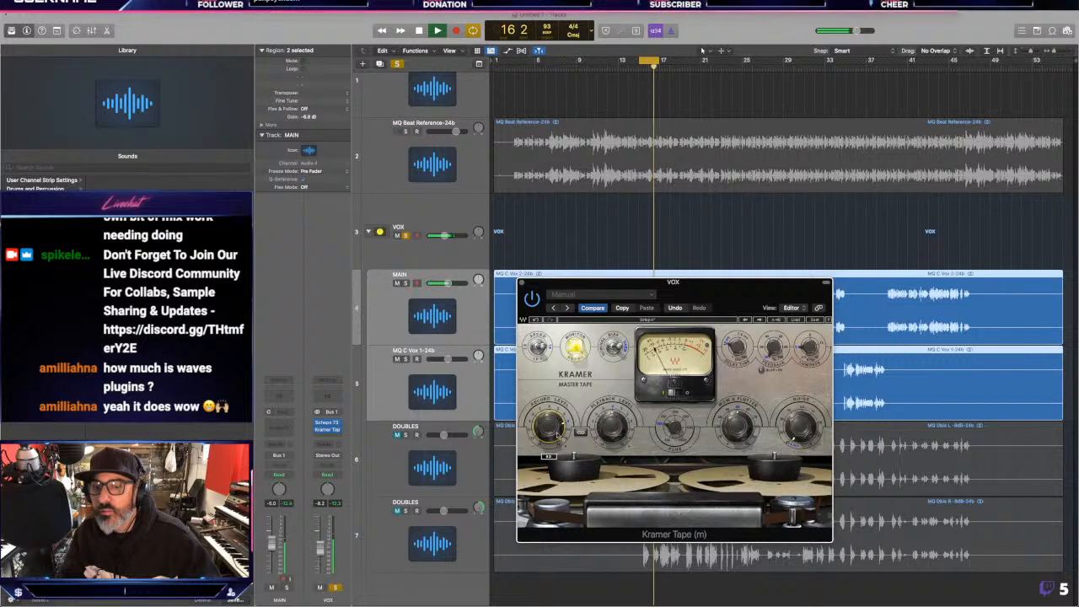
click(532, 299)
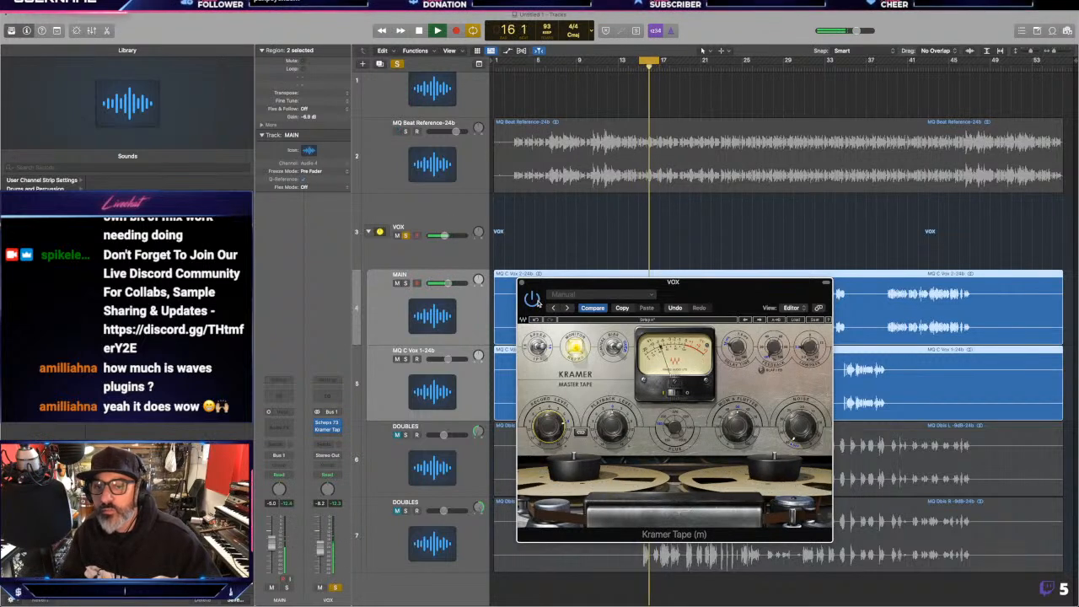
key(space)
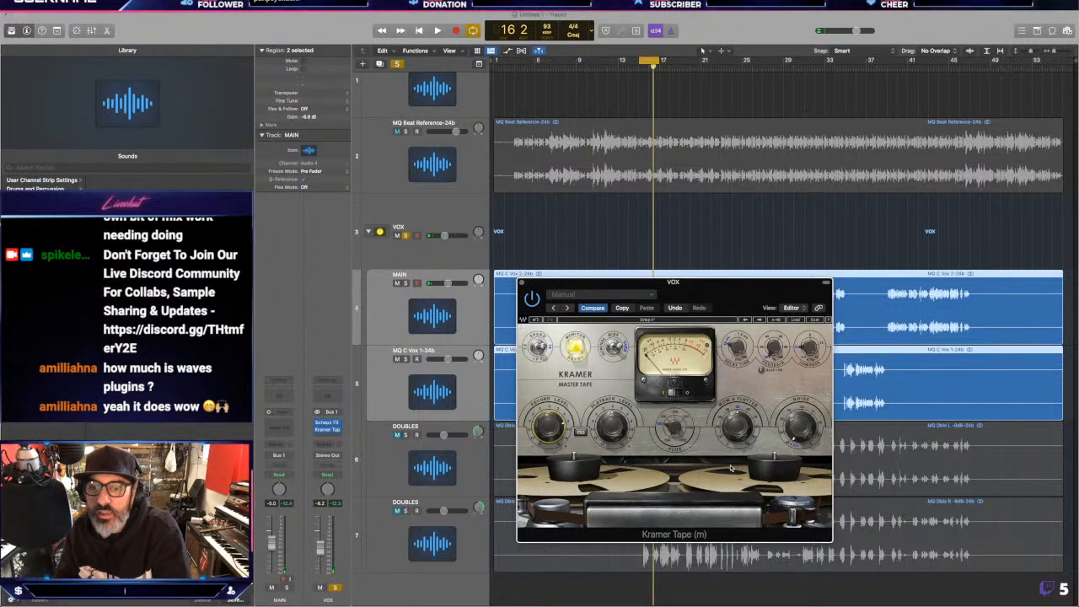
key(space)
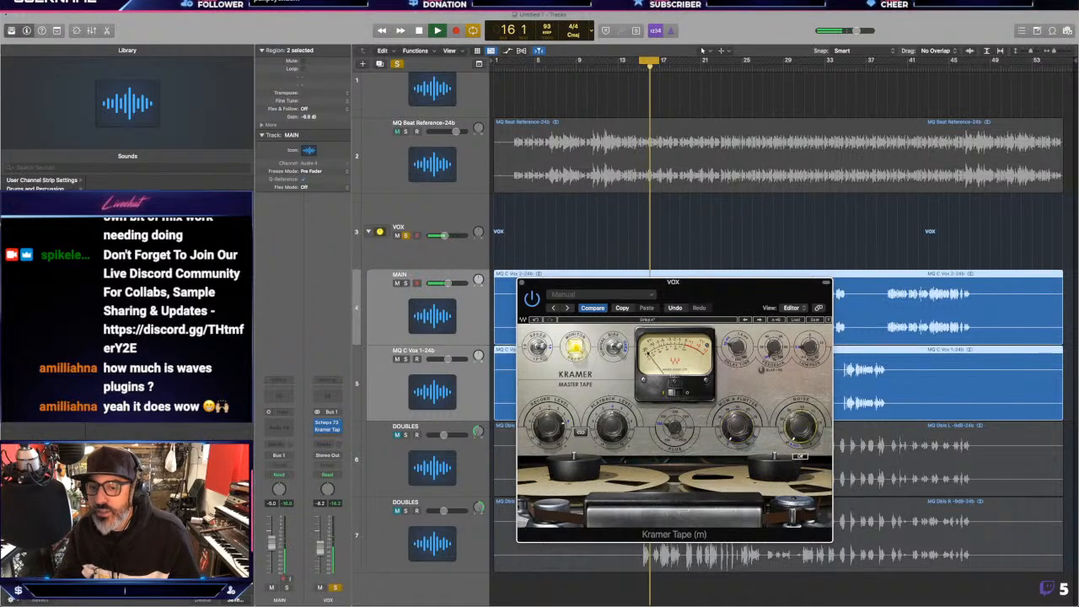
key(space)
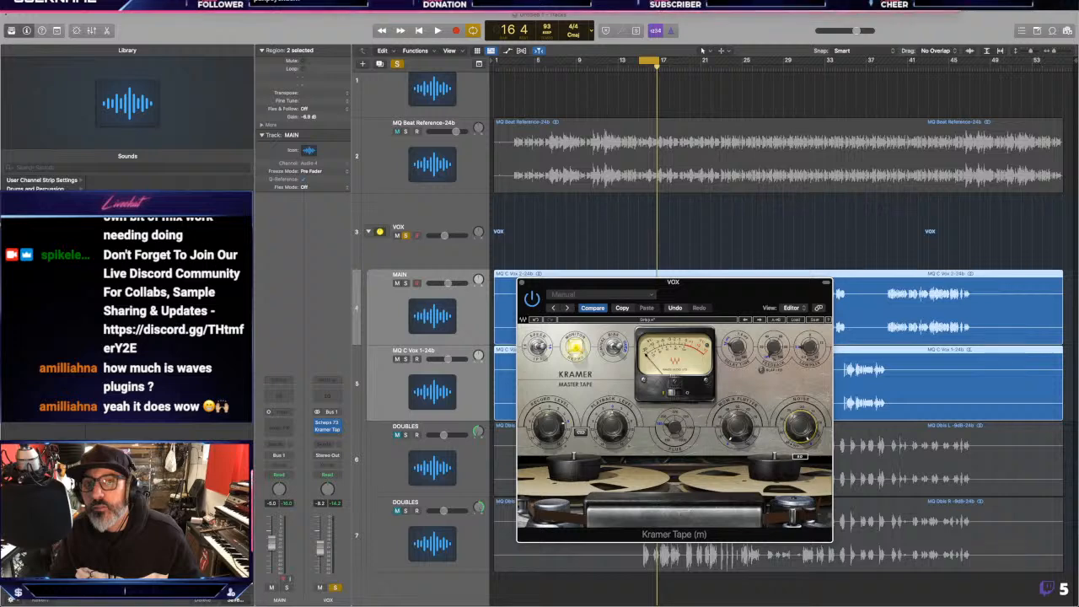
key(space)
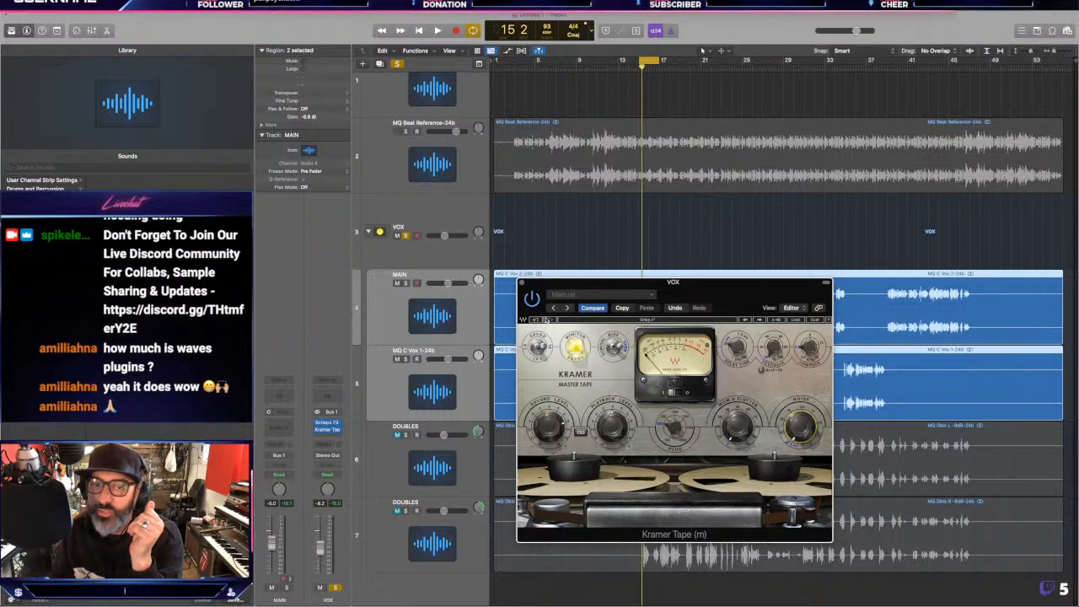
- Close the Kramer Tape window and raise the VOX bus volume to -3.5 dB while playing the loop
click(521, 284)
click(412, 211)
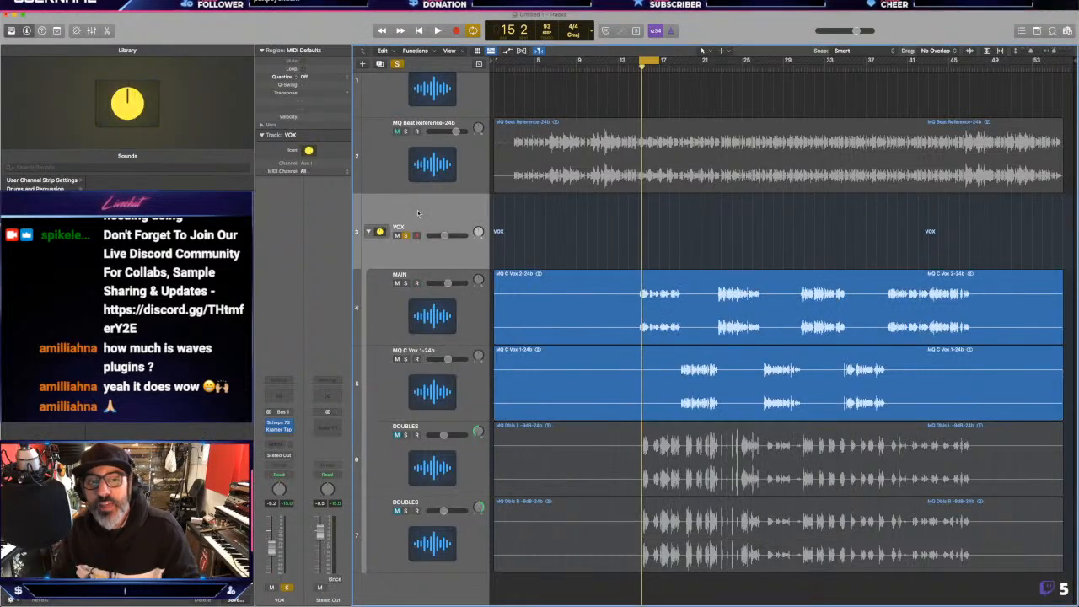
key(space)
drag(456, 237, 461, 237)
key(space)
- View the VOX bus's Scheps 73 and Kramer Tape side by side, and switch to the UAD Console to view and close its Unison preamp window
click(279, 422)
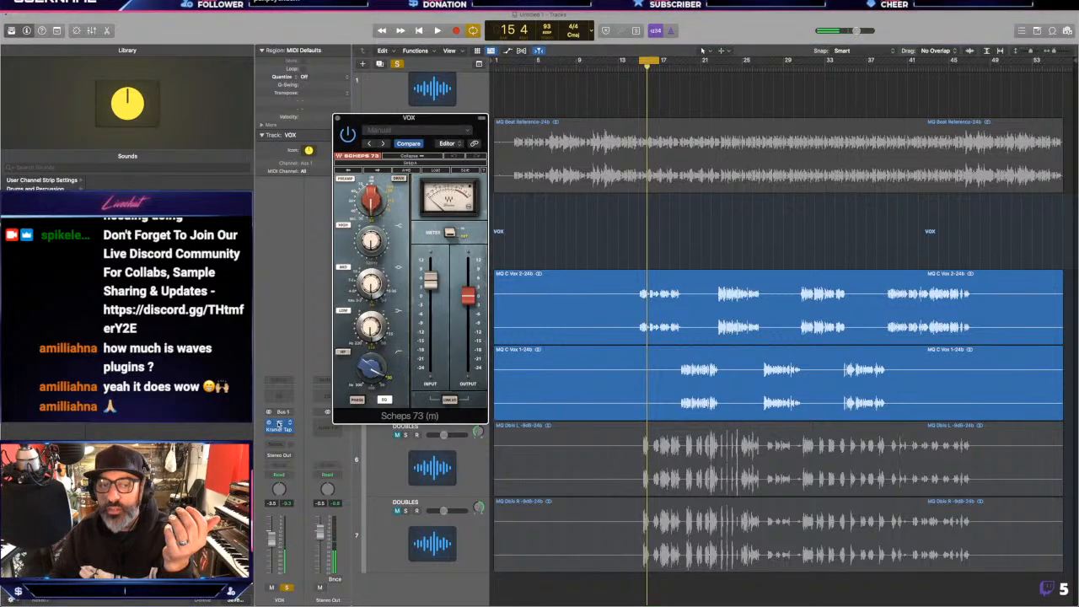
click(279, 429)
drag(655, 291, 676, 145)
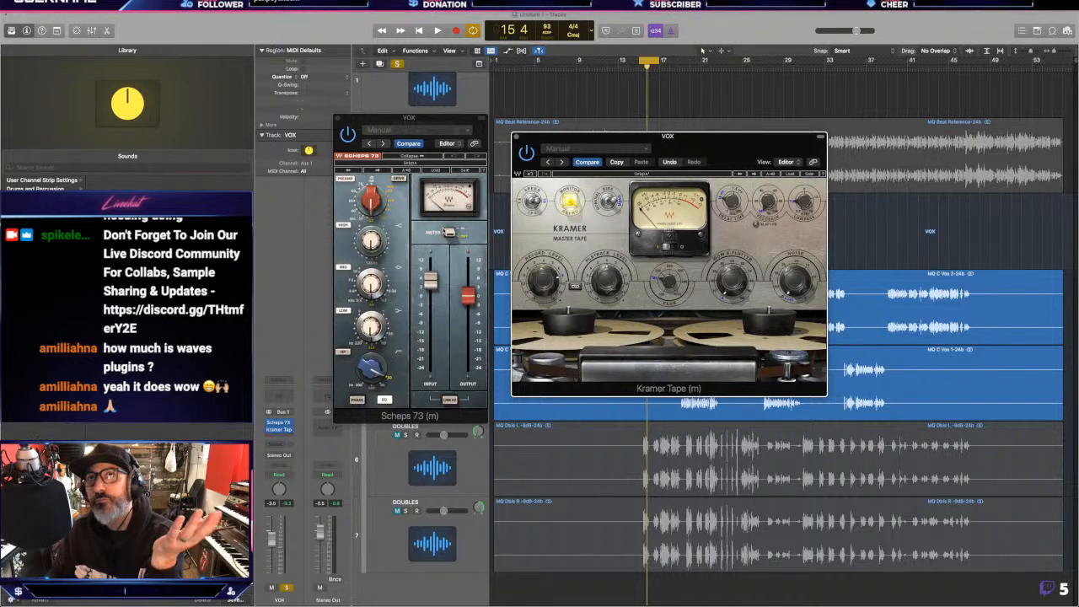
key(super+Tab)
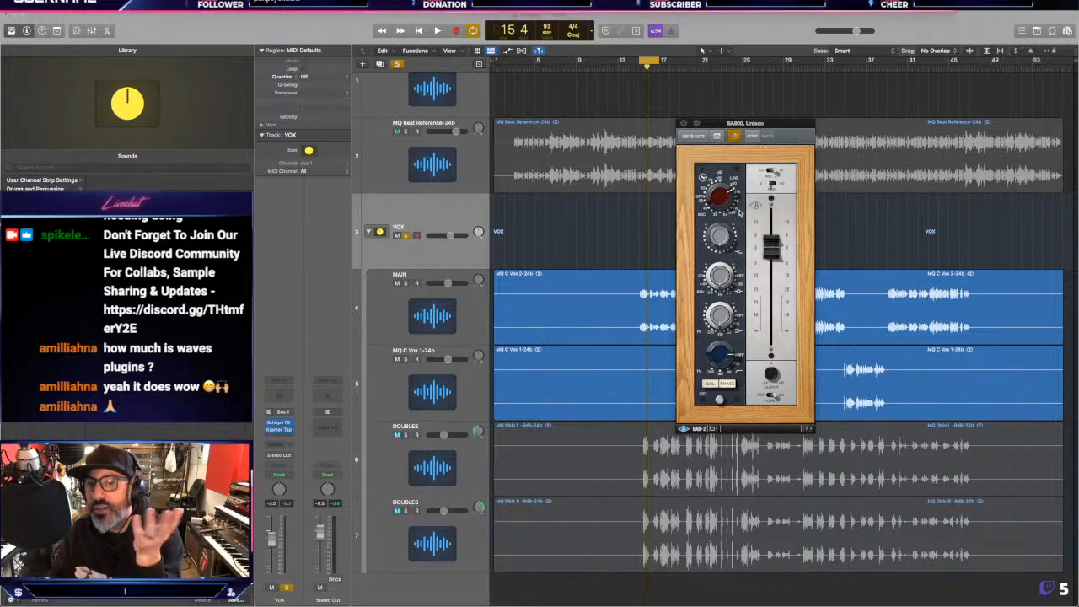
click(683, 123)
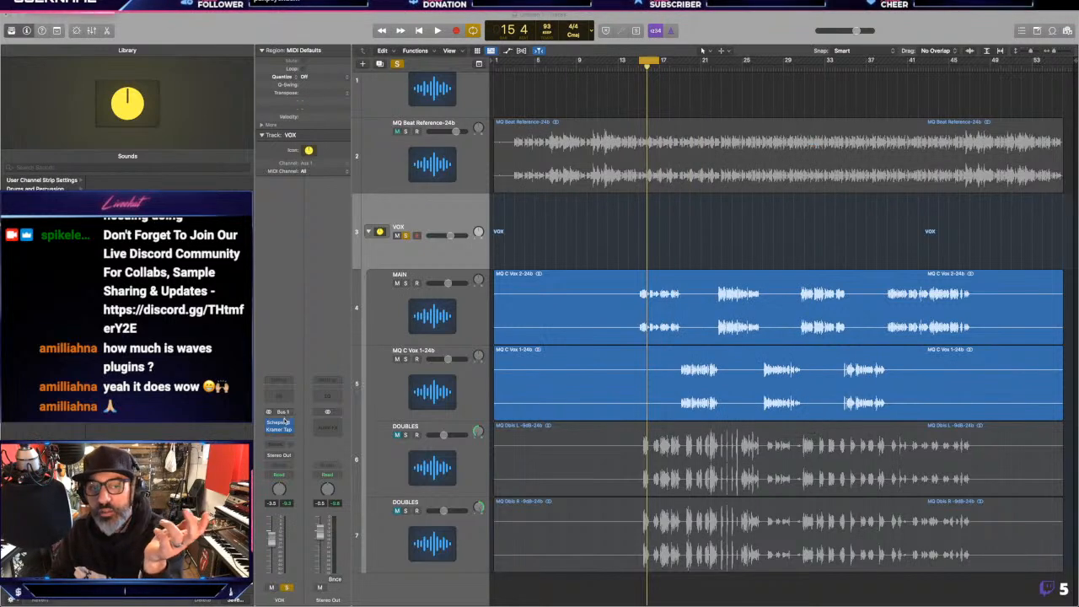
- Bring back the VOX bus's Kramer Tape and Scheps 73 windows and arrange them next to each other
click(279, 429)
click(280, 431)
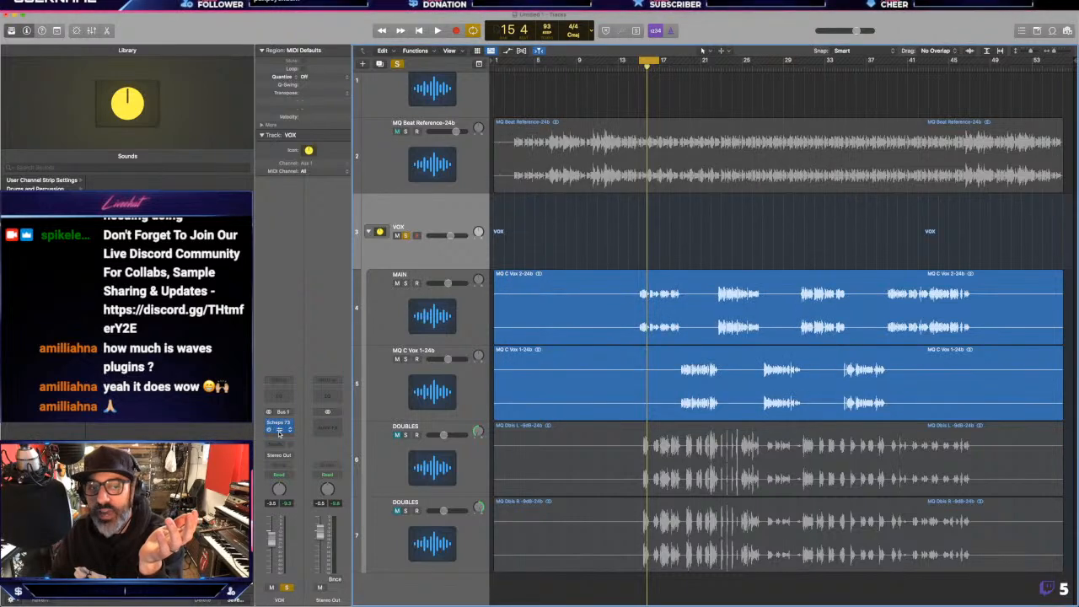
click(280, 432)
click(279, 422)
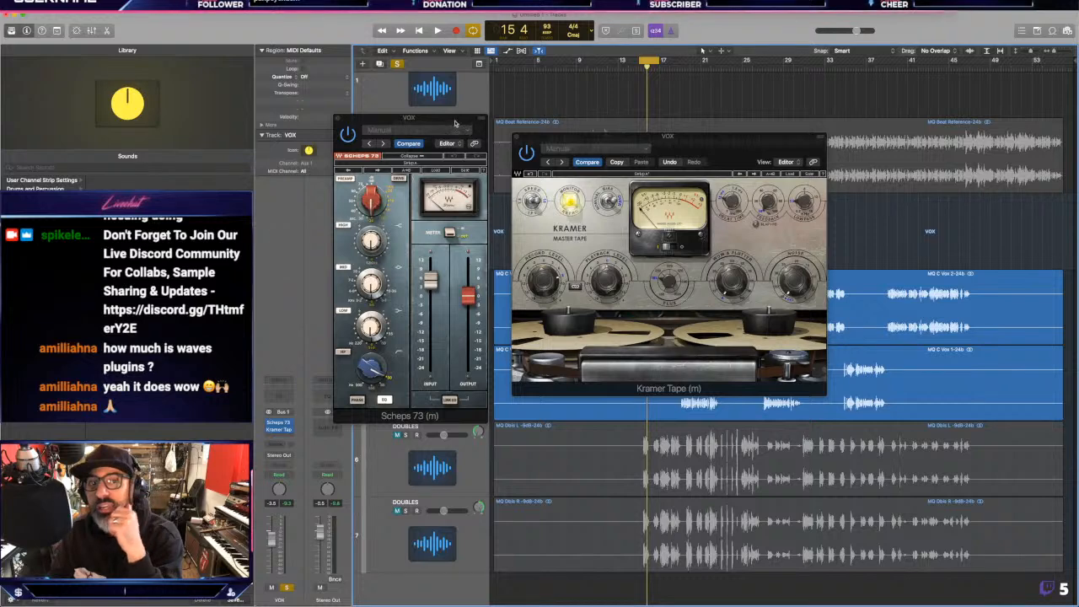
drag(466, 123, 479, 133)
- Compare the looping vocals with the Scheps 73 and Kramer Tape bypassed and active
click(527, 153)
click(360, 145)
key(space)
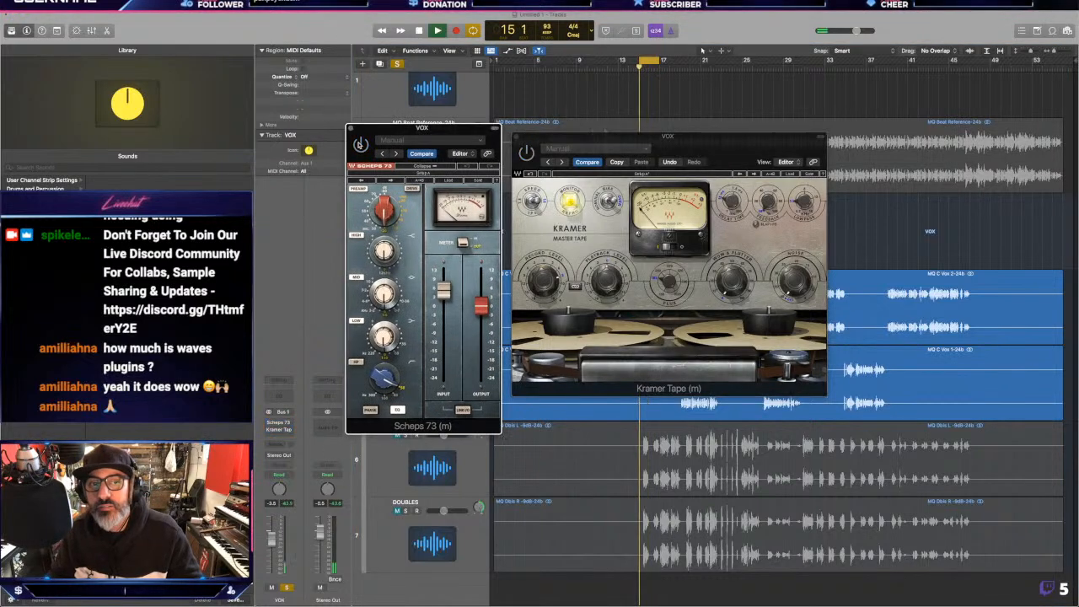
click(525, 153)
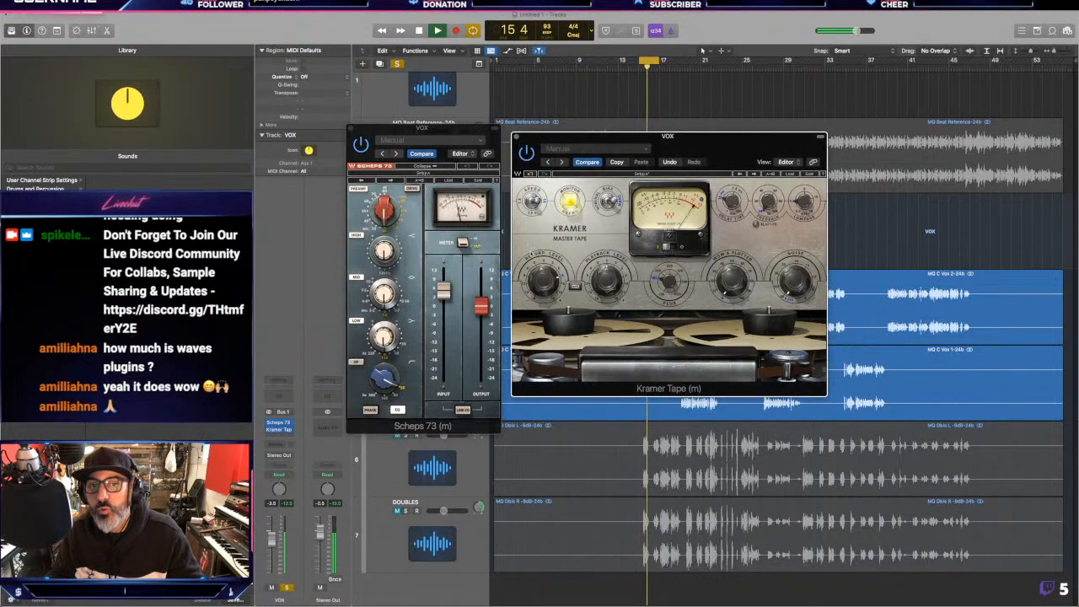
key(space)
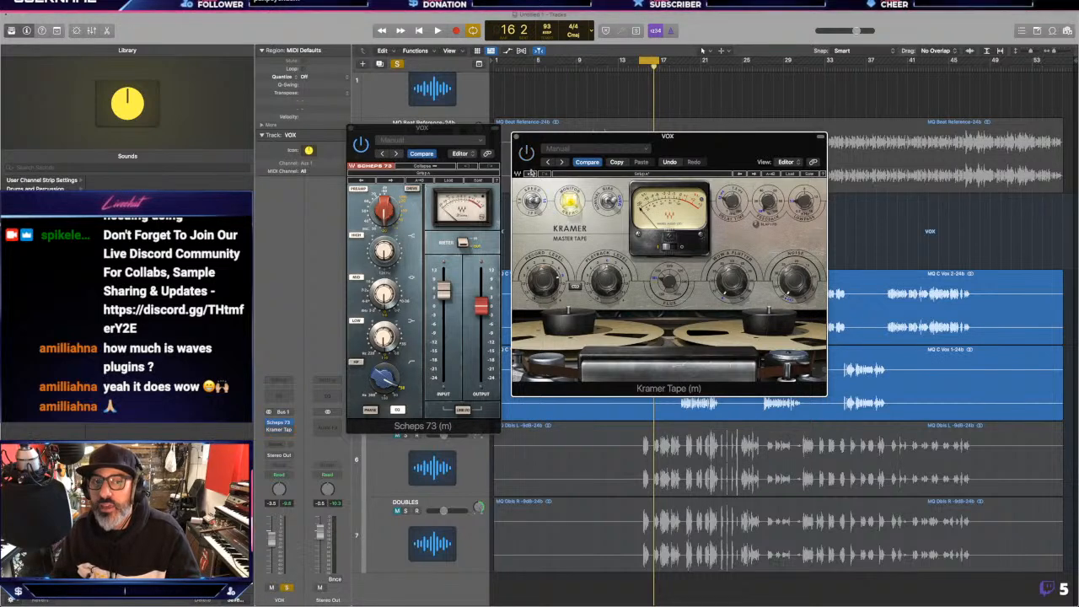
key(space)
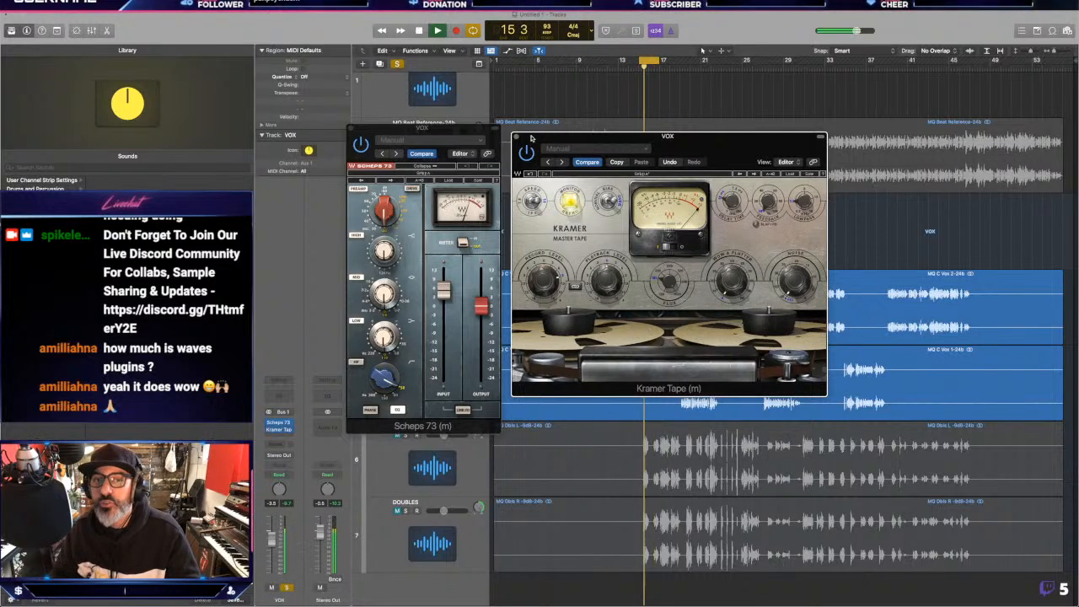
drag(531, 136, 526, 132)
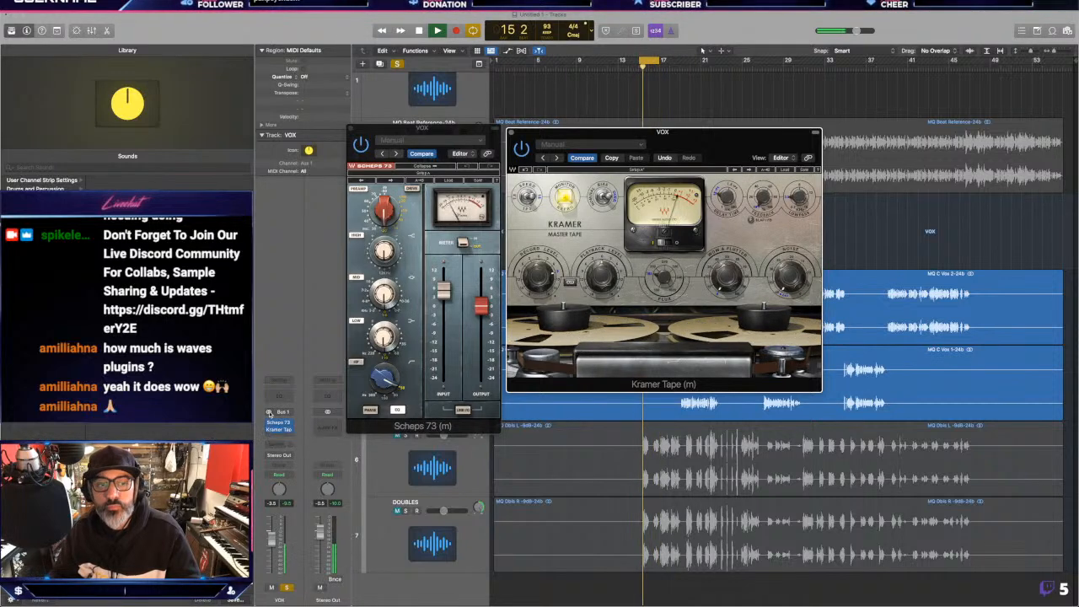
key(space)
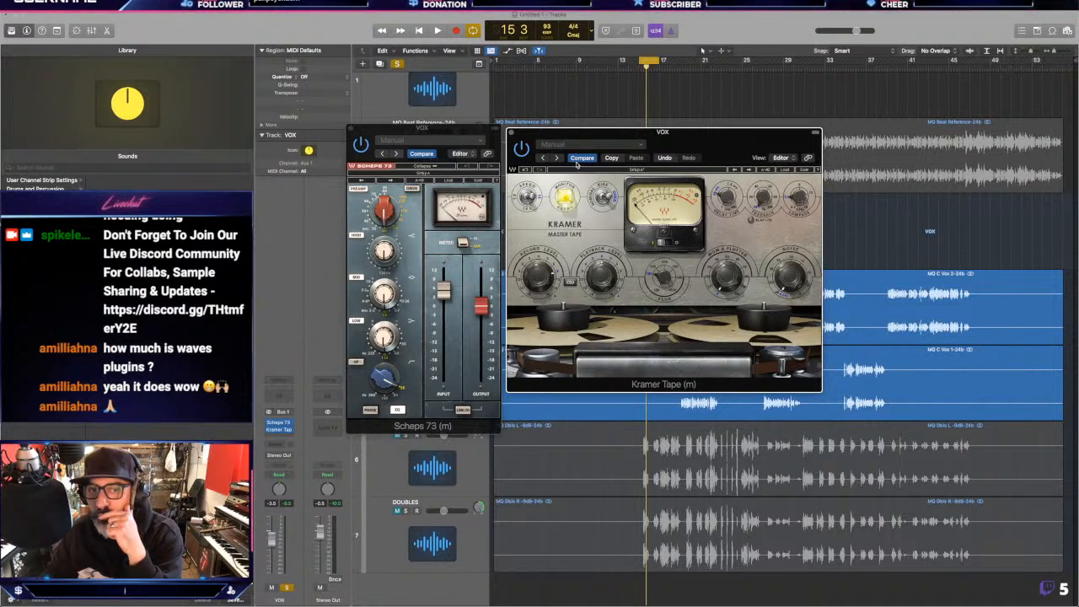
- Close both plug-in windows and insert FF Pro-Q 3 after the Kramer Tape on the VOX bus
click(511, 133)
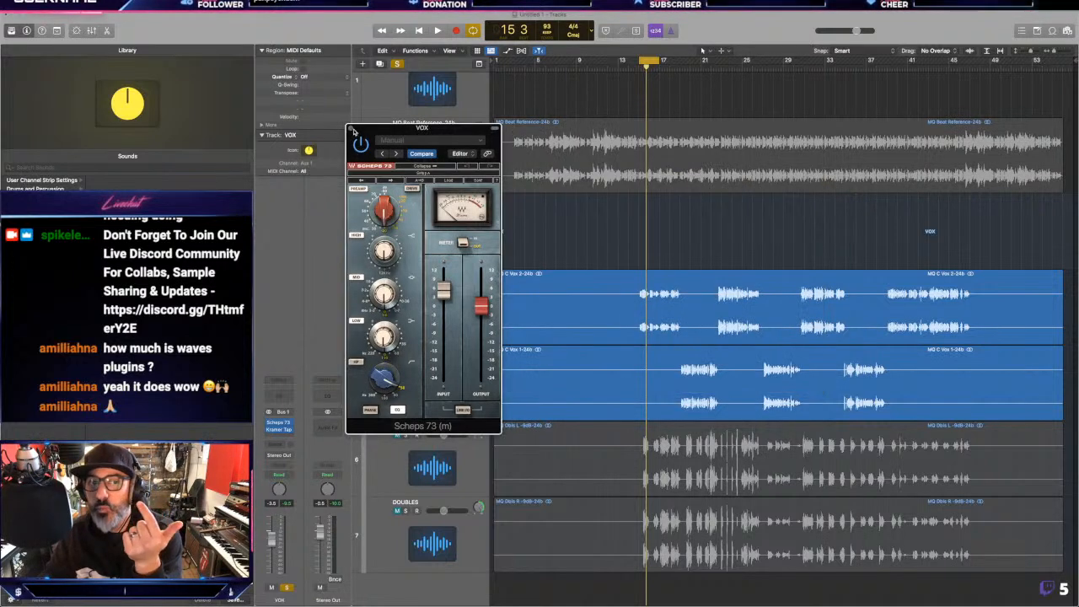
click(352, 130)
click(284, 437)
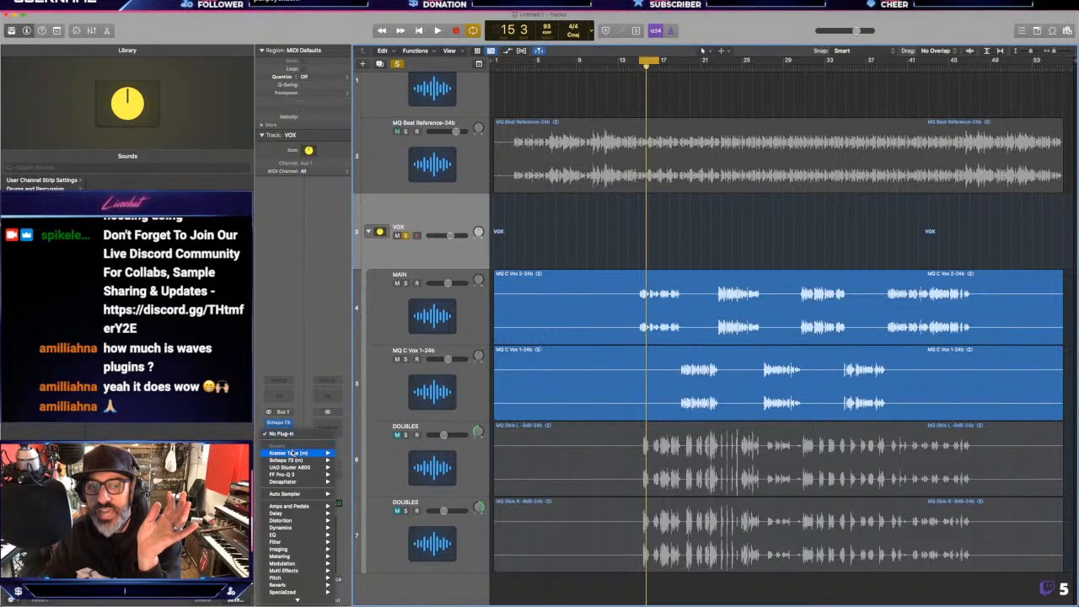
mouse_move(324, 474)
click(358, 474)
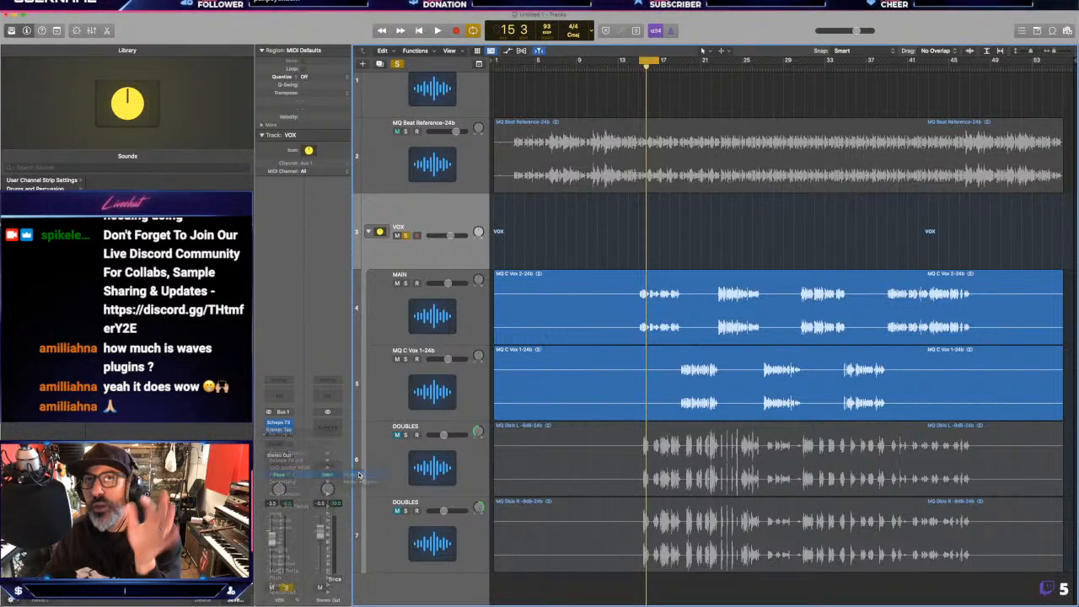
- Loop the vocals and add two nearly flat Pro-Q 3 bands at about 98 Hz and 2750 Hz
drag(650, 144, 736, 146)
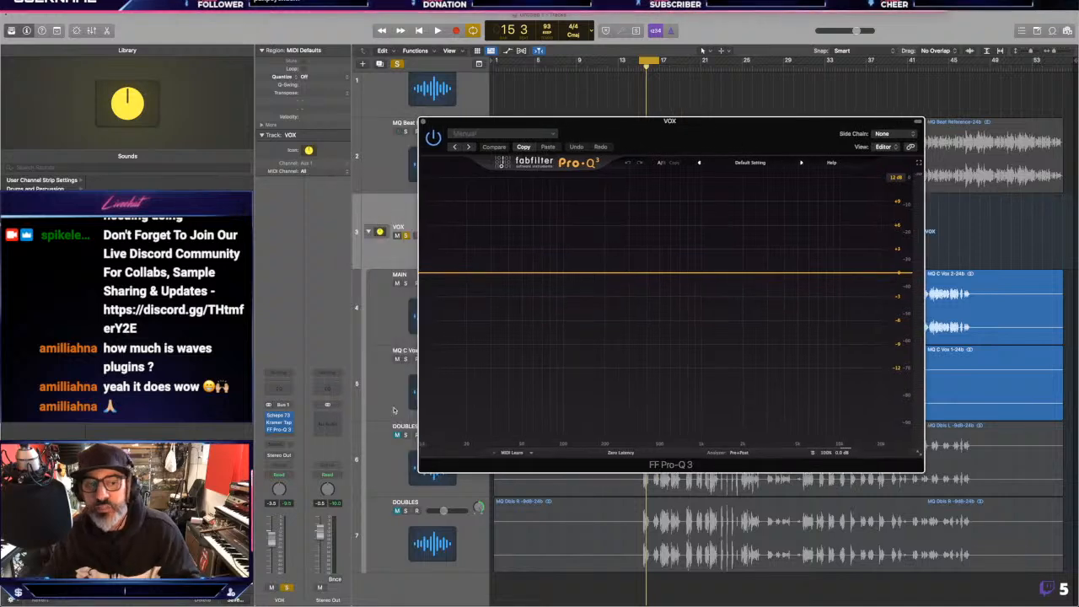
key(space)
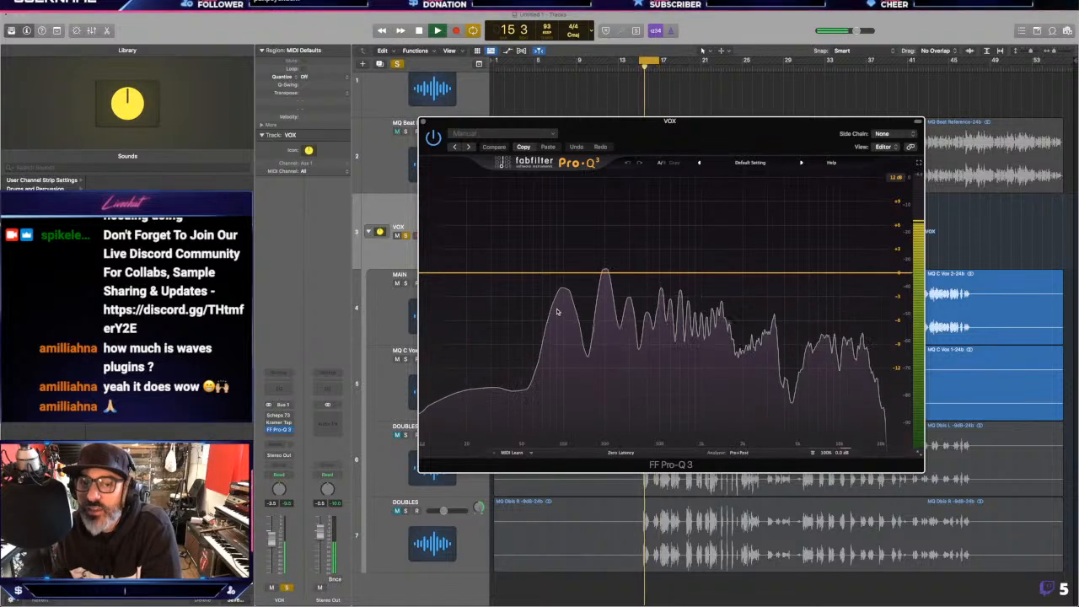
mouse_move(566, 272)
mouse_down()
mouse_move(559, 168)
mouse_move(562, 271)
mouse_up()
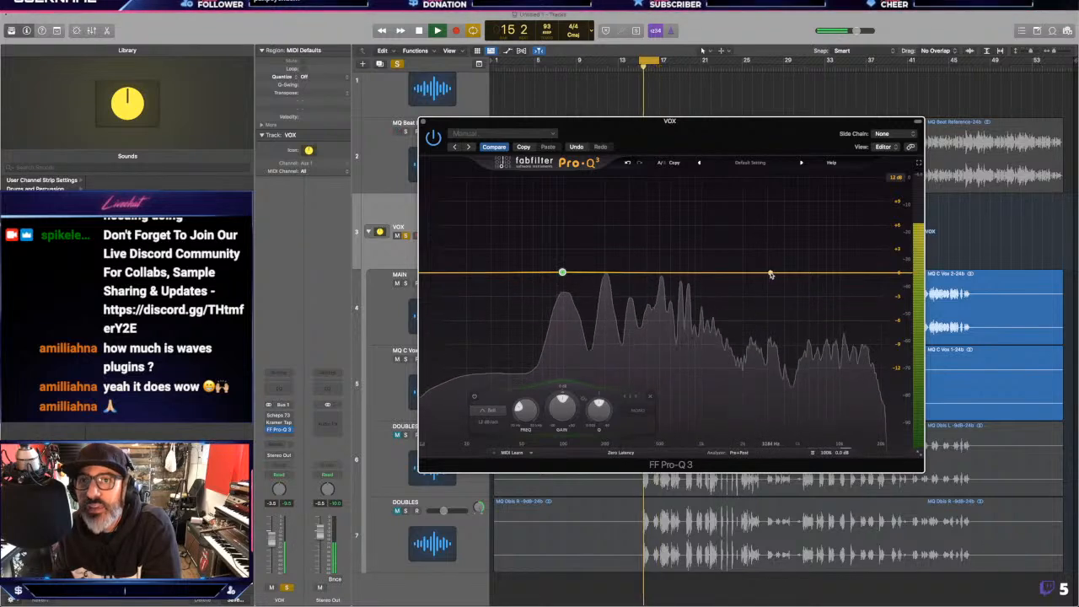
mouse_move(769, 275)
mouse_down()
mouse_move(768, 172)
mouse_move(762, 272)
mouse_up()
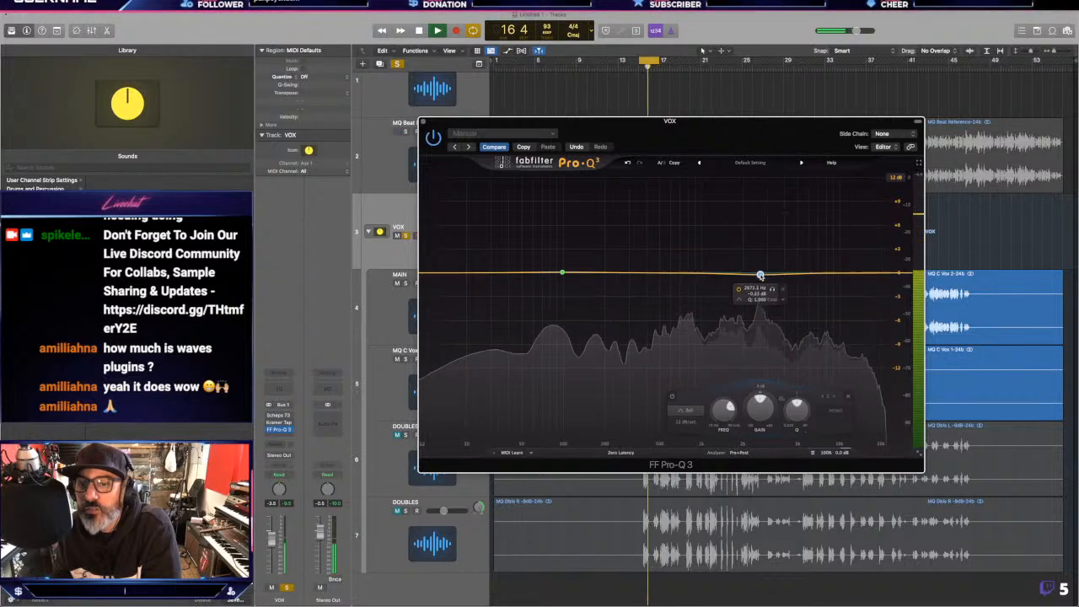
- Open the VOX bus's Scheps 73 and fine-adjust its input fader while the vocals loop
click(282, 415)
click(360, 144)
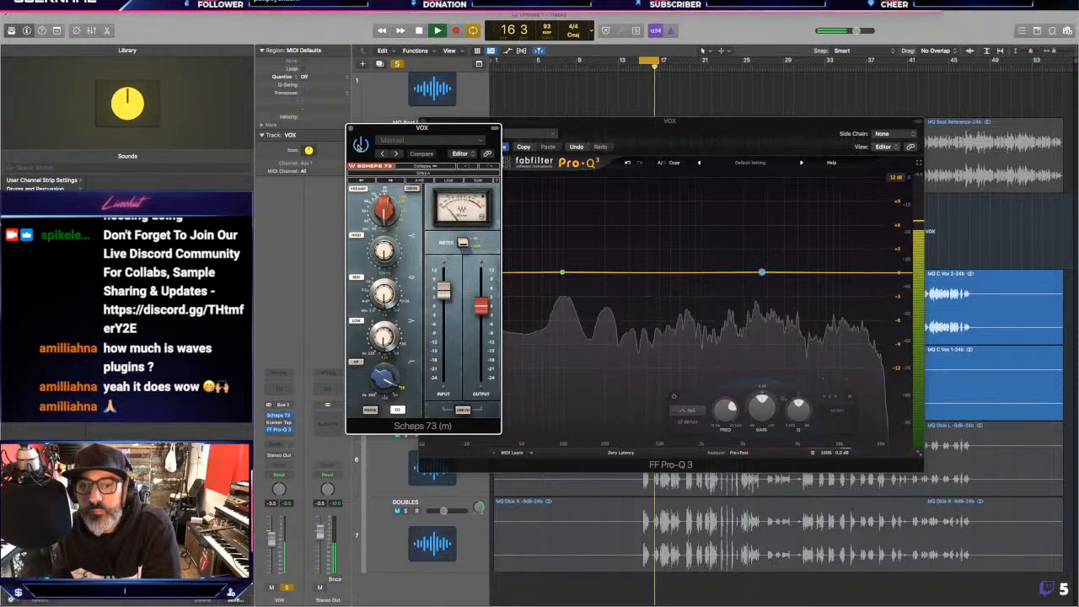
mouse_move(443, 291)
mouse_down()
mouse_move(443, 271)
mouse_move(443, 291)
mouse_up()
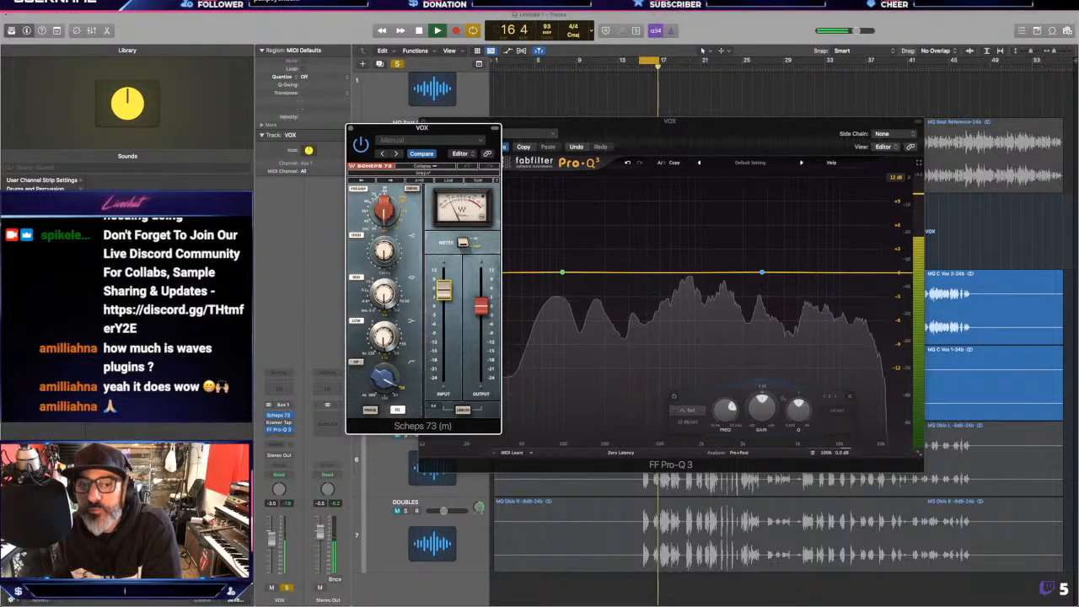
- Open the Kramer Tape, arrange it between the Scheps 73 and Pro-Q 3 windows, and nudge its record level
click(278, 422)
drag(483, 137, 346, 136)
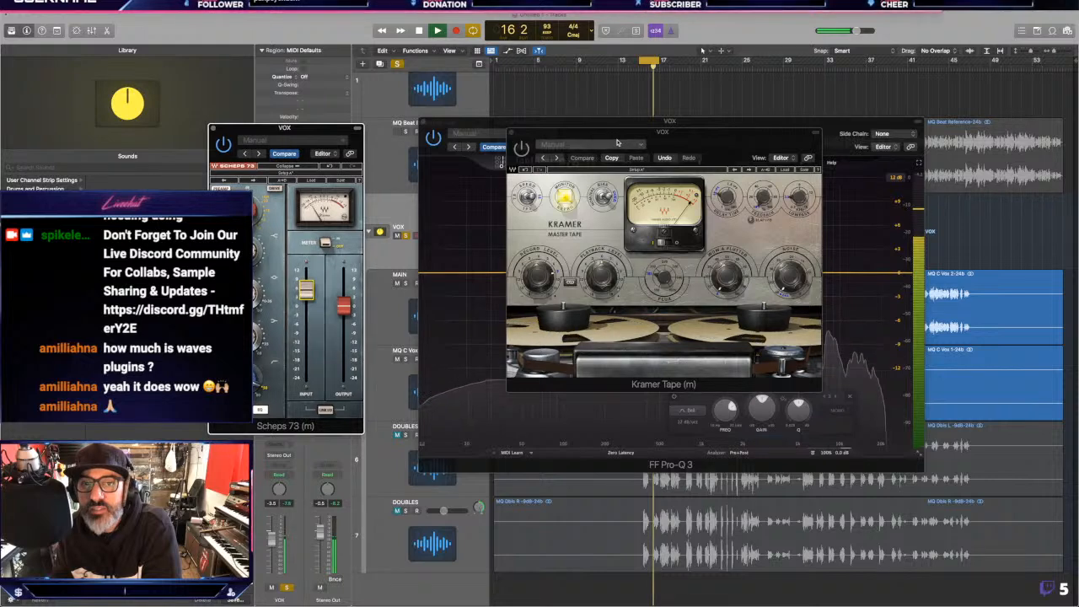
drag(576, 132, 719, 126)
drag(502, 148, 416, 145)
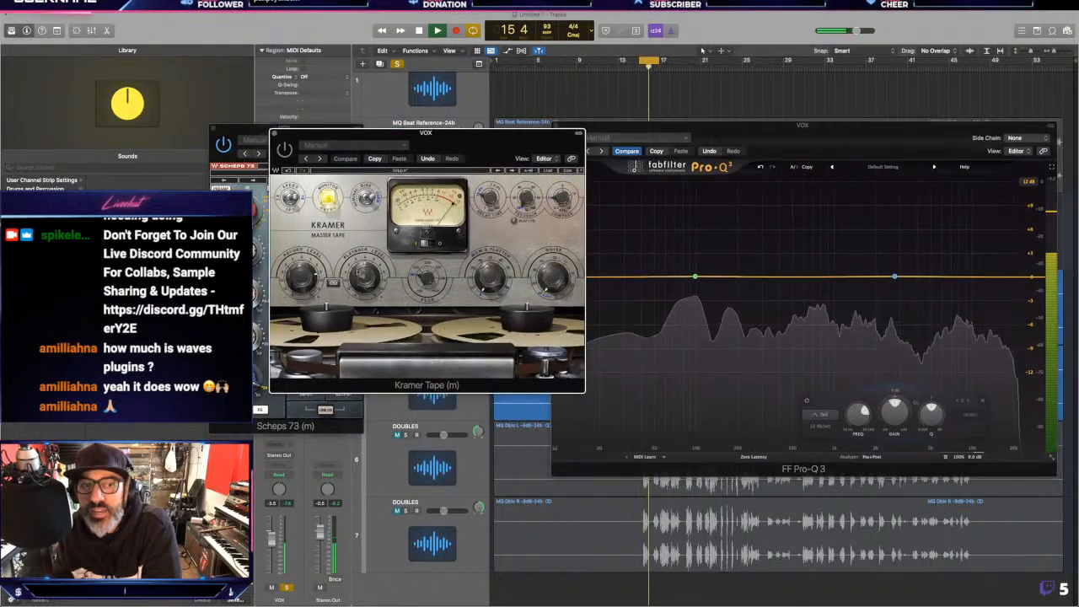
drag(300, 278, 301, 272)
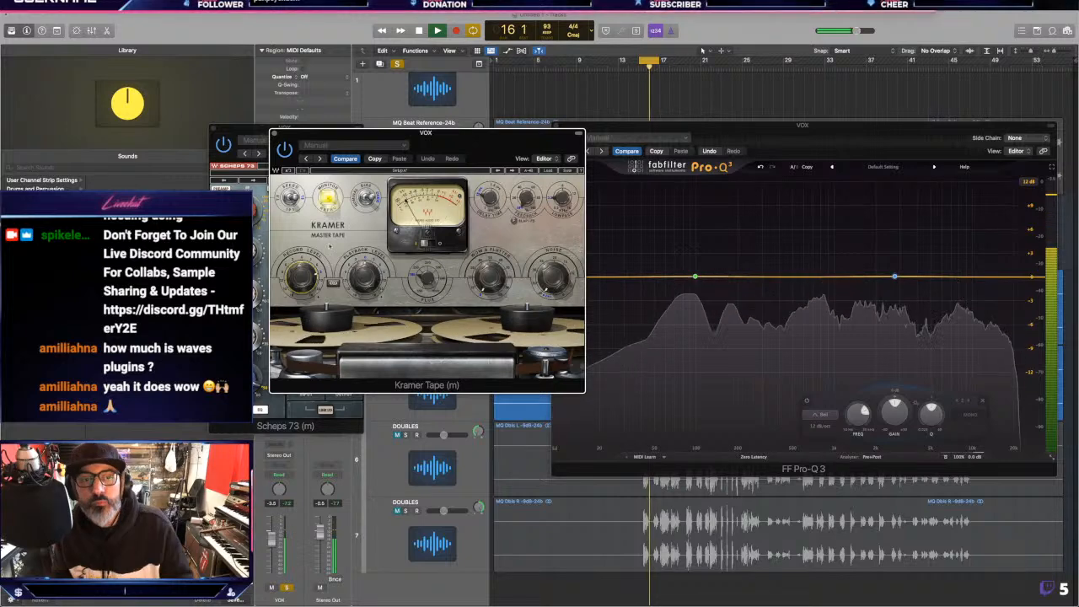
- Compare the loop in the Pro-Q 3 spectrum with the Scheps 73 and Kramer Tape bypassed and active, and stop playback
click(294, 151)
drag(291, 129, 185, 136)
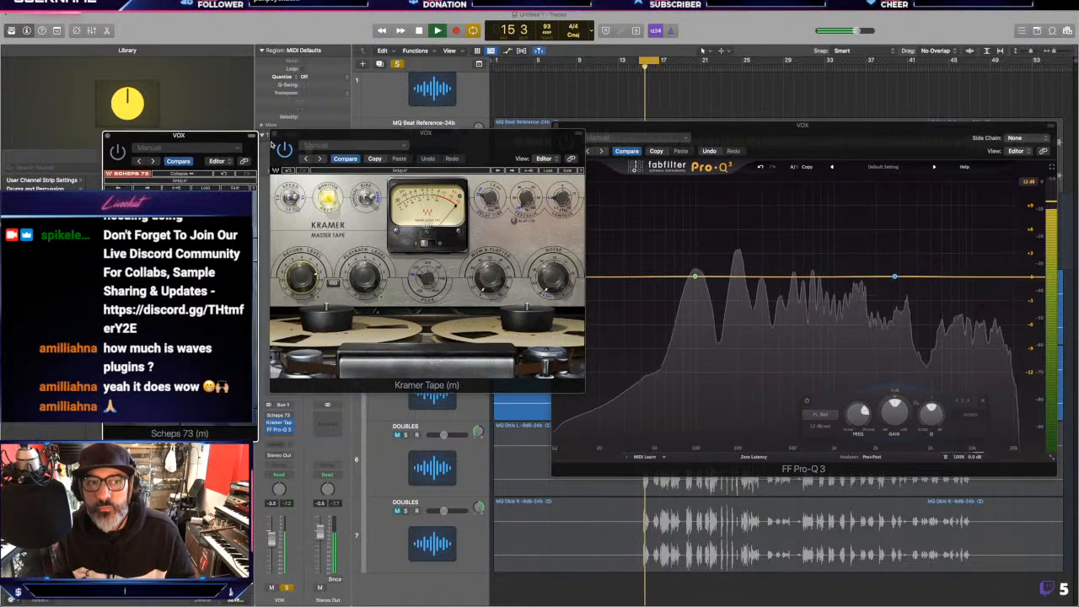
click(285, 149)
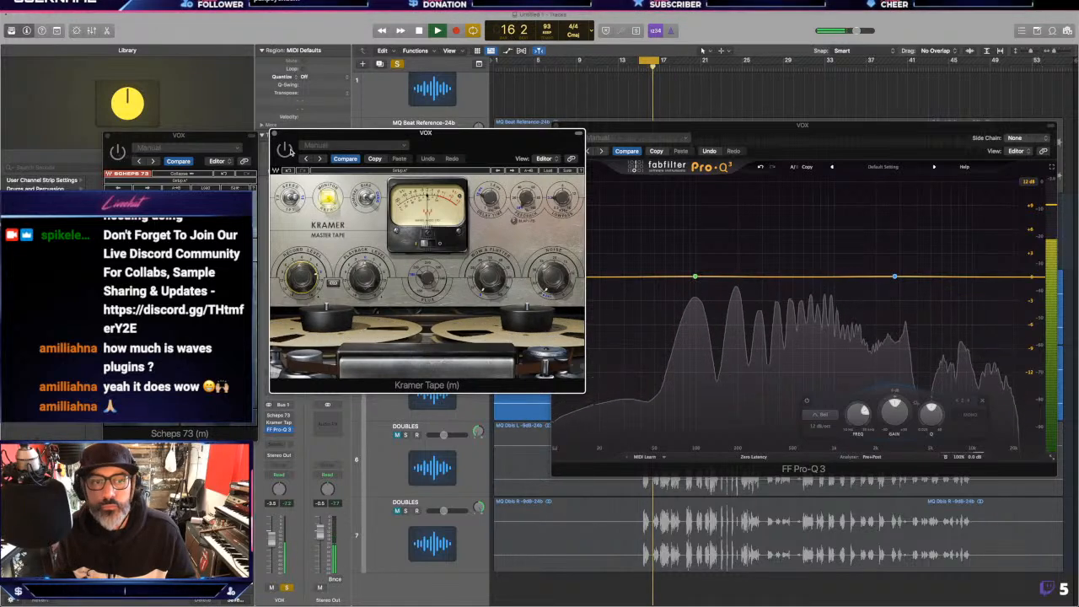
click(116, 154)
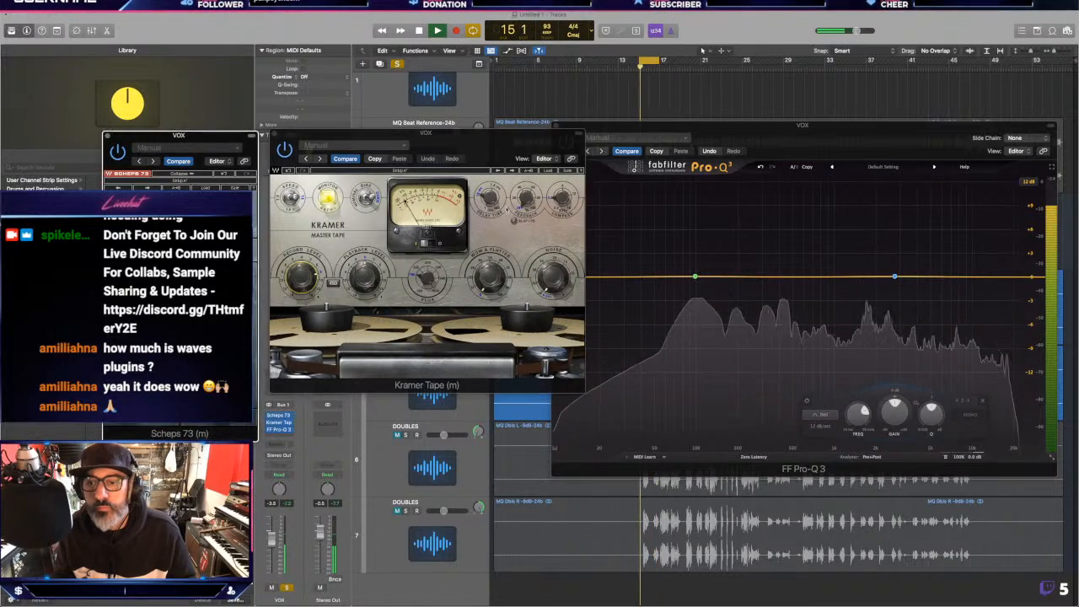
key(space)
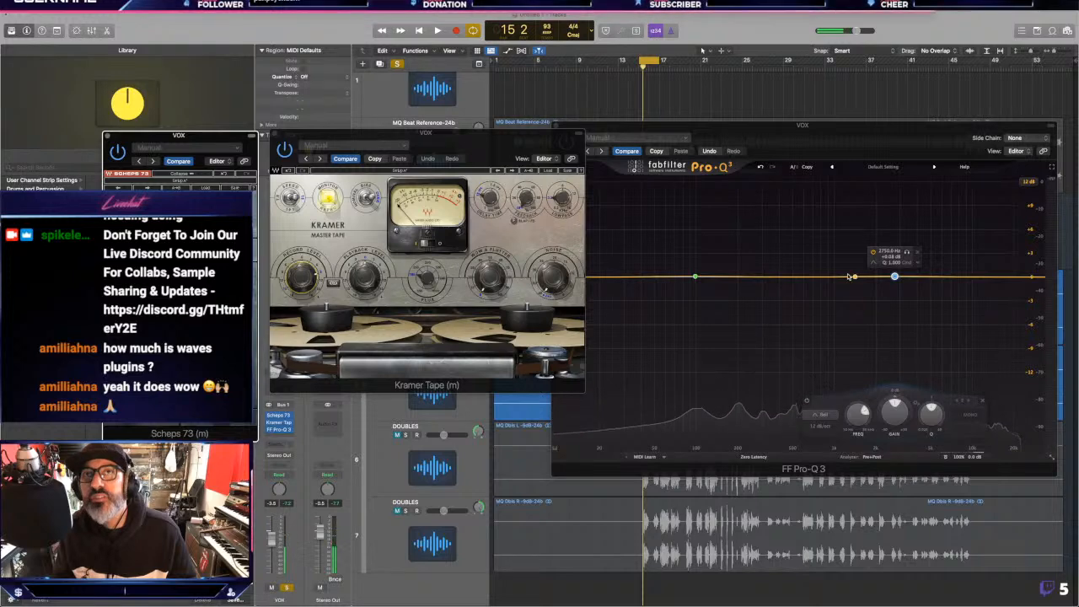
- Close the Kramer Tape and Scheps 73 windows, reposition the Pro-Q 3 window and select its 98 Hz band
click(274, 133)
click(109, 136)
drag(801, 127, 730, 130)
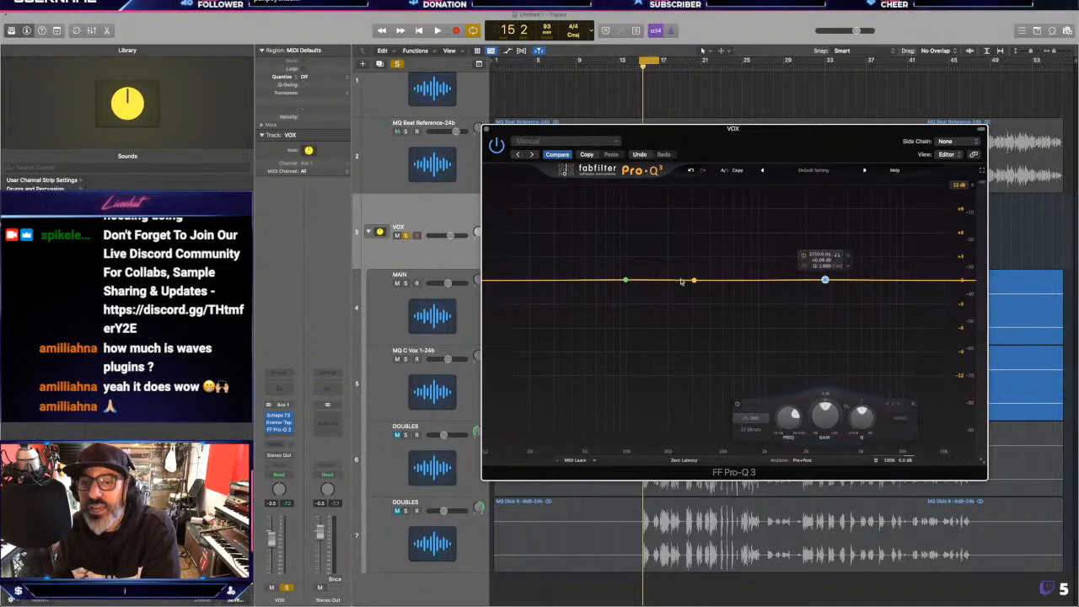
click(625, 279)
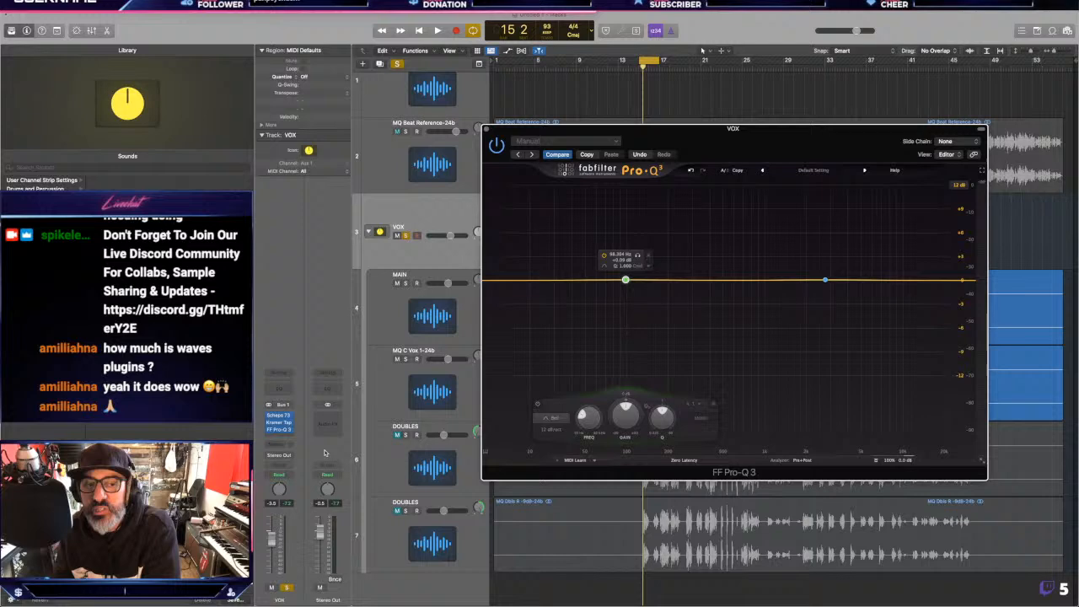
- Reopen the Scheps 73 and Kramer Tape windows for a look at the chain before the EQ, and close both
click(279, 415)
click(280, 422)
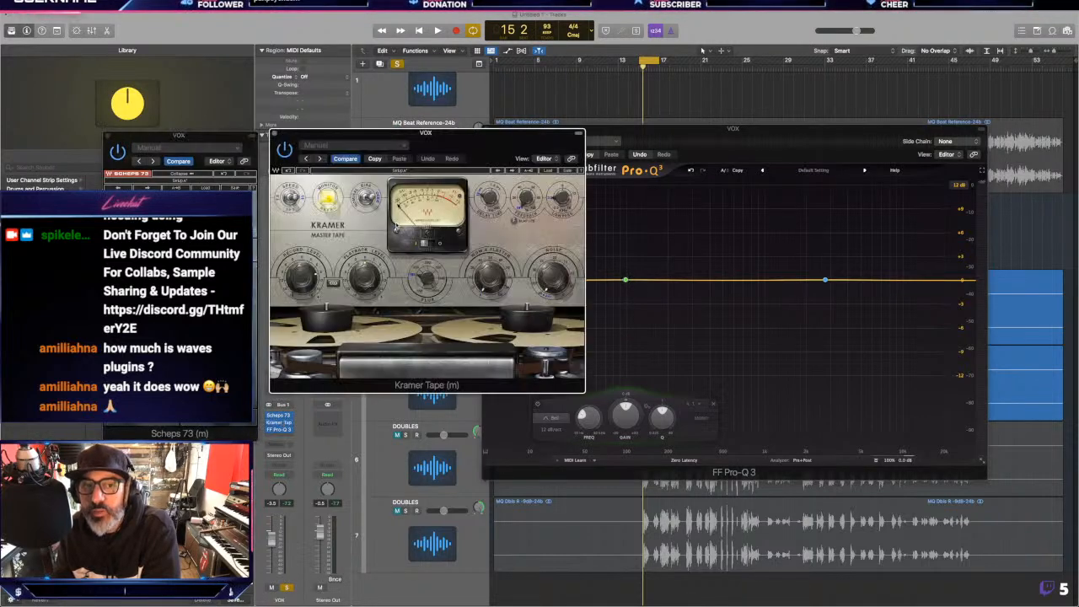
drag(296, 135, 296, 148)
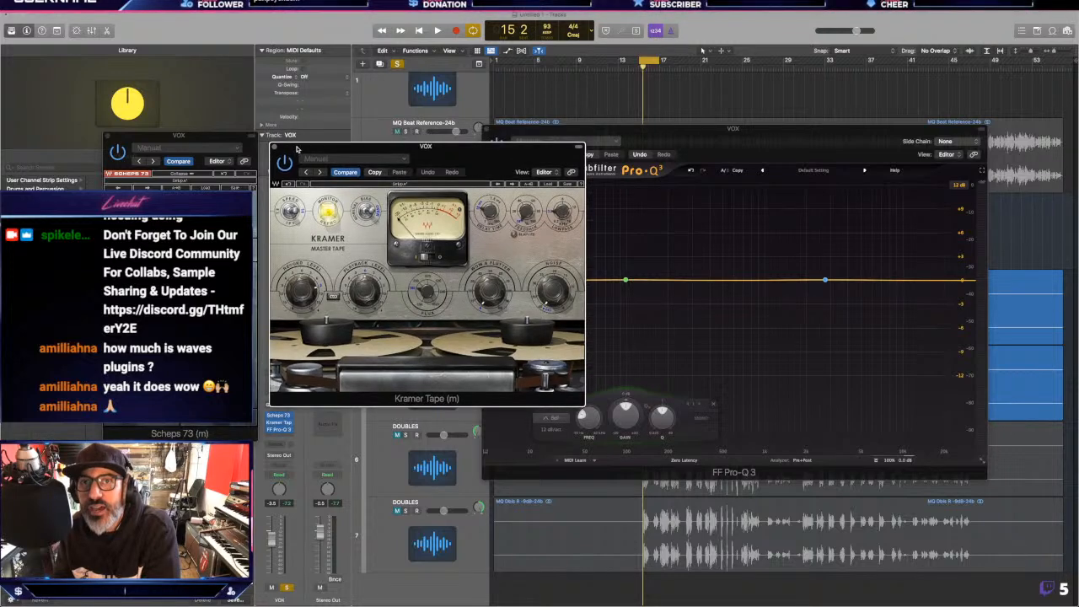
click(174, 148)
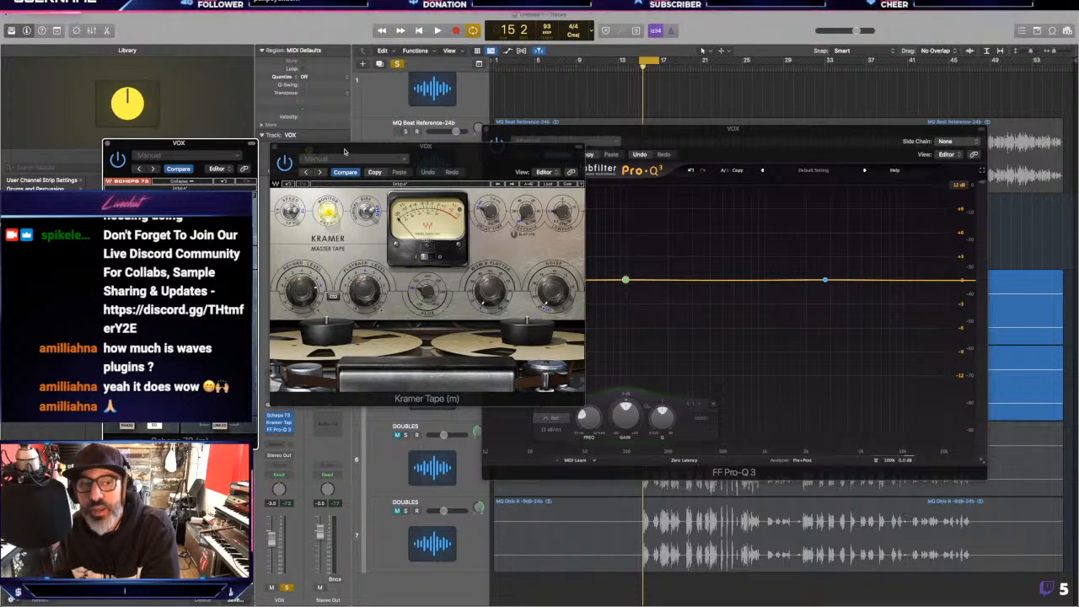
click(279, 153)
click(274, 148)
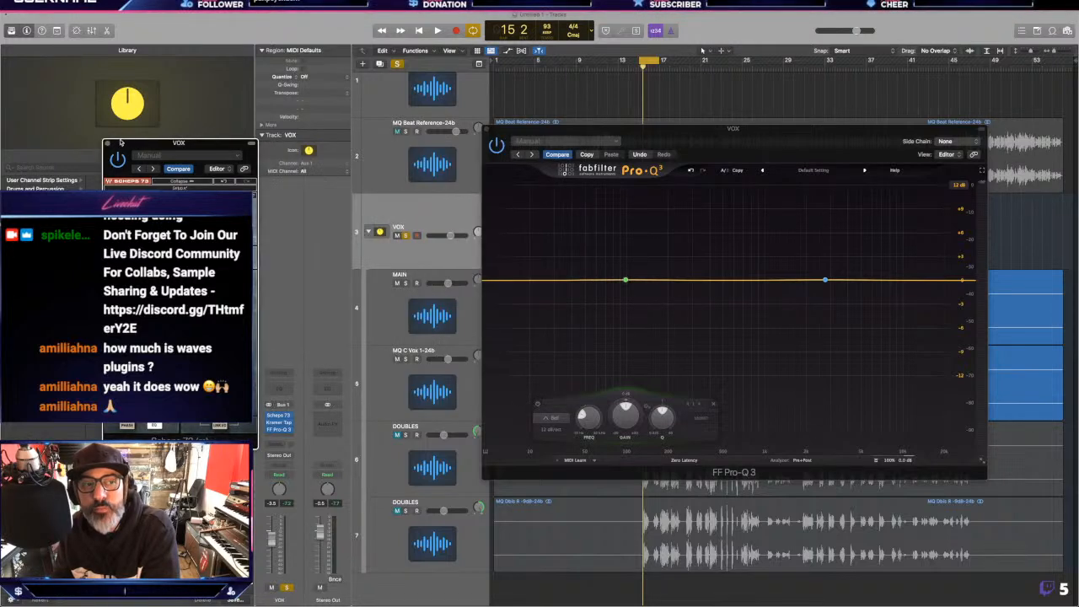
click(108, 144)
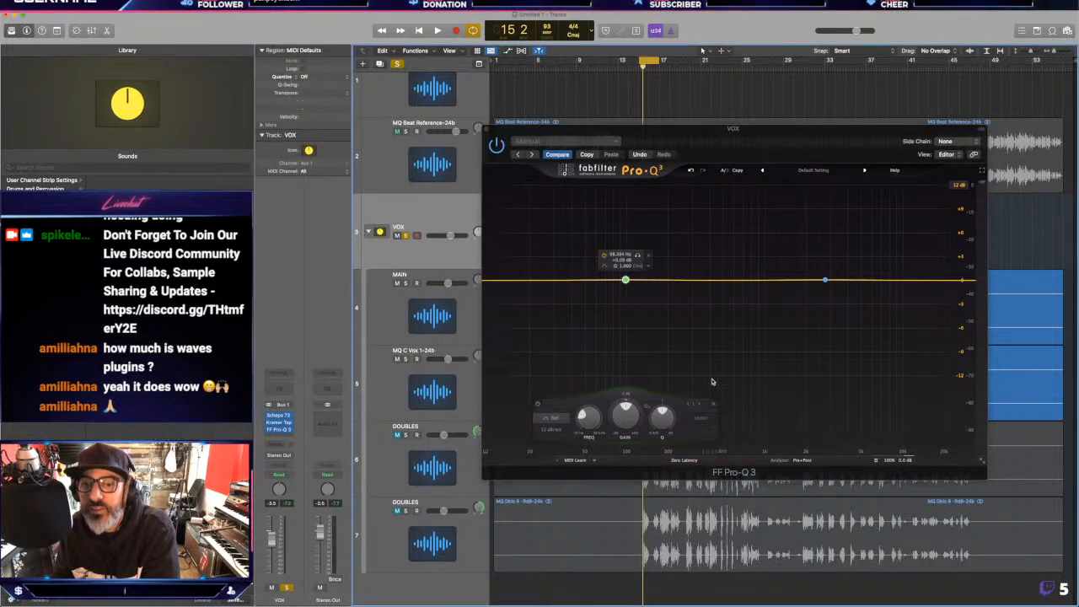
- Delete the 98 Hz and 2750 Hz bands from the Pro-Q 3
click(715, 406)
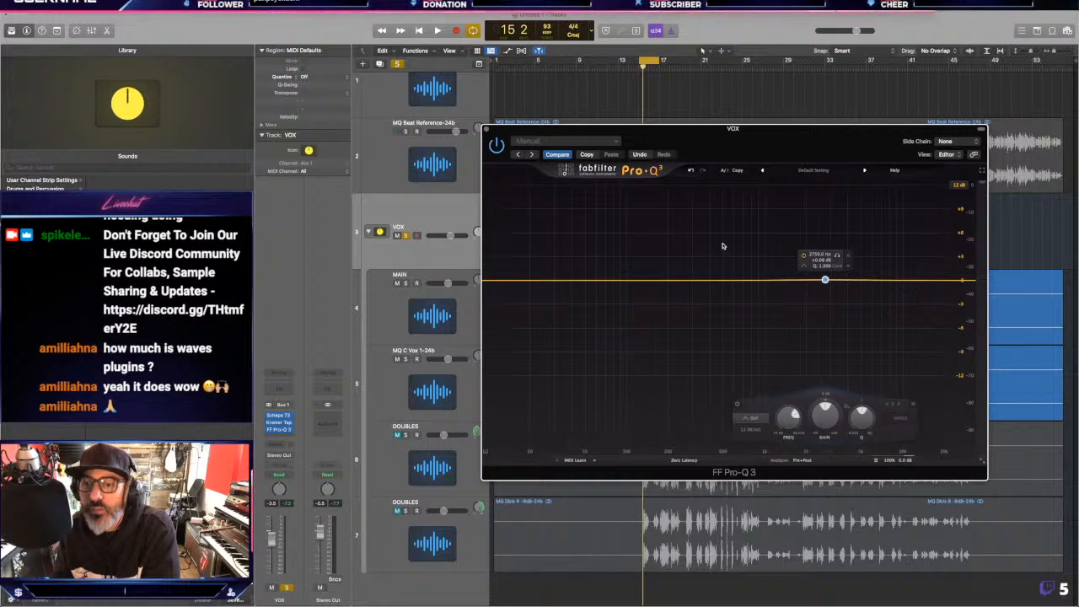
click(912, 406)
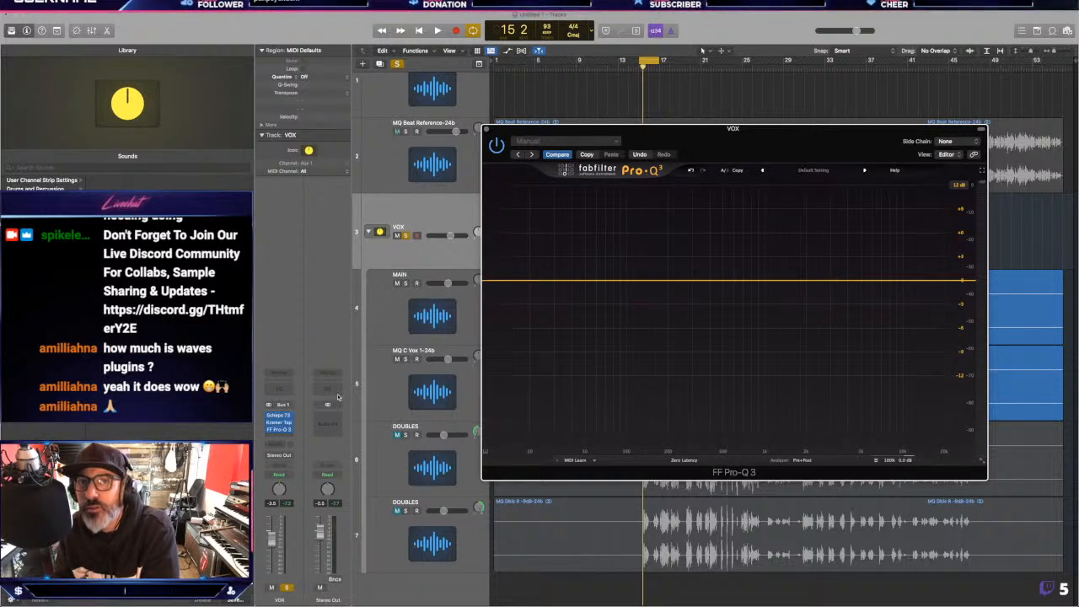
- Add a 24 dB/oct low-cut band to the Pro-Q 3 at the very bottom of the spectrum while the vocals play
key(space)
click(503, 282)
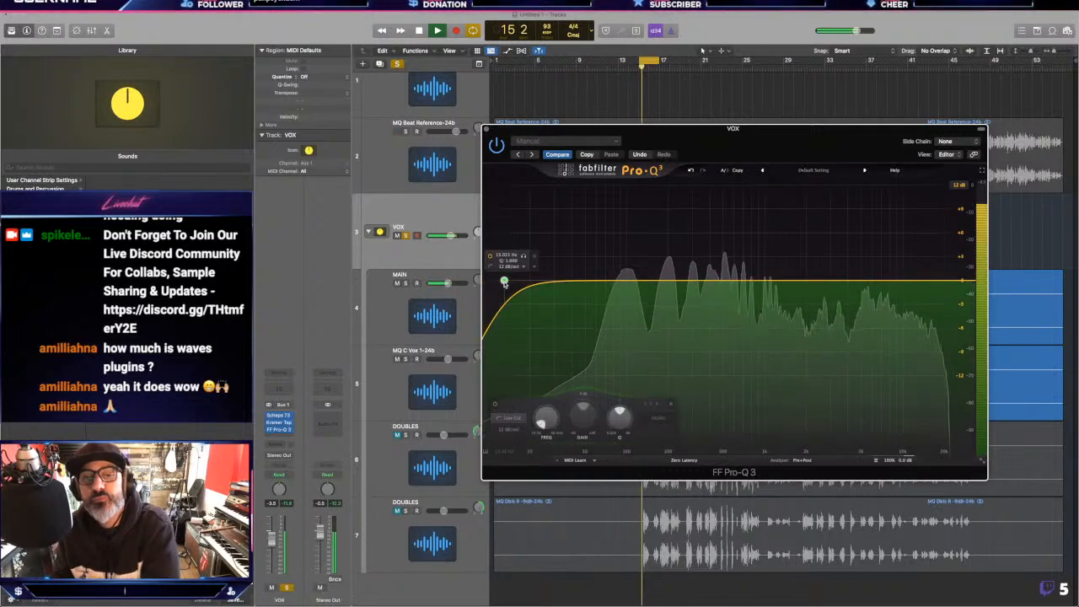
drag(504, 283, 487, 281)
key(space)
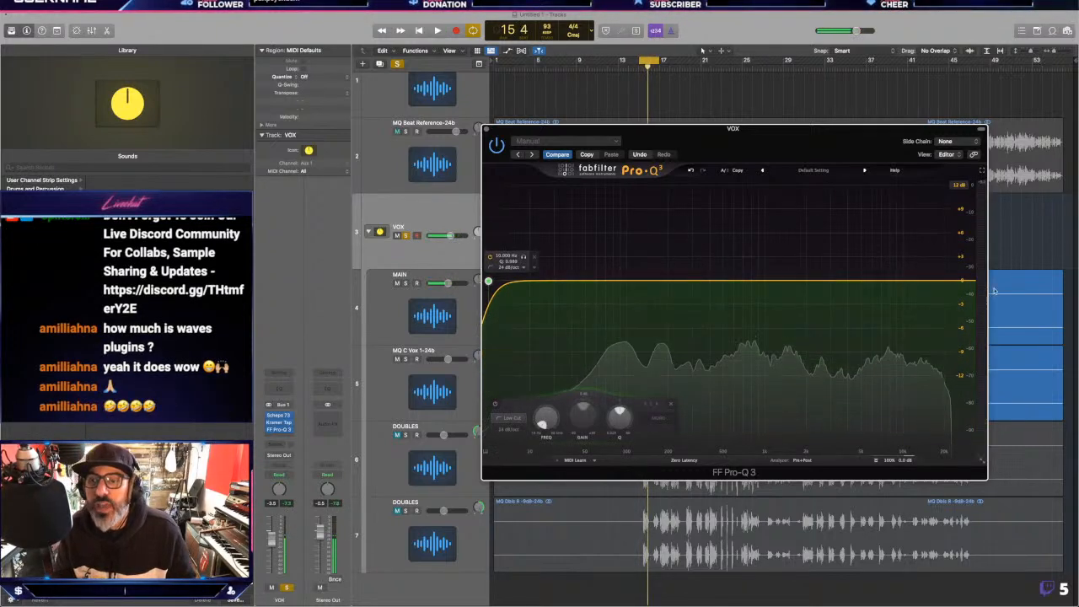
- Add a high-cut band and sweep it down into the low frequencies to audition the vocals' low end
drag(950, 282, 604, 283)
key(space)
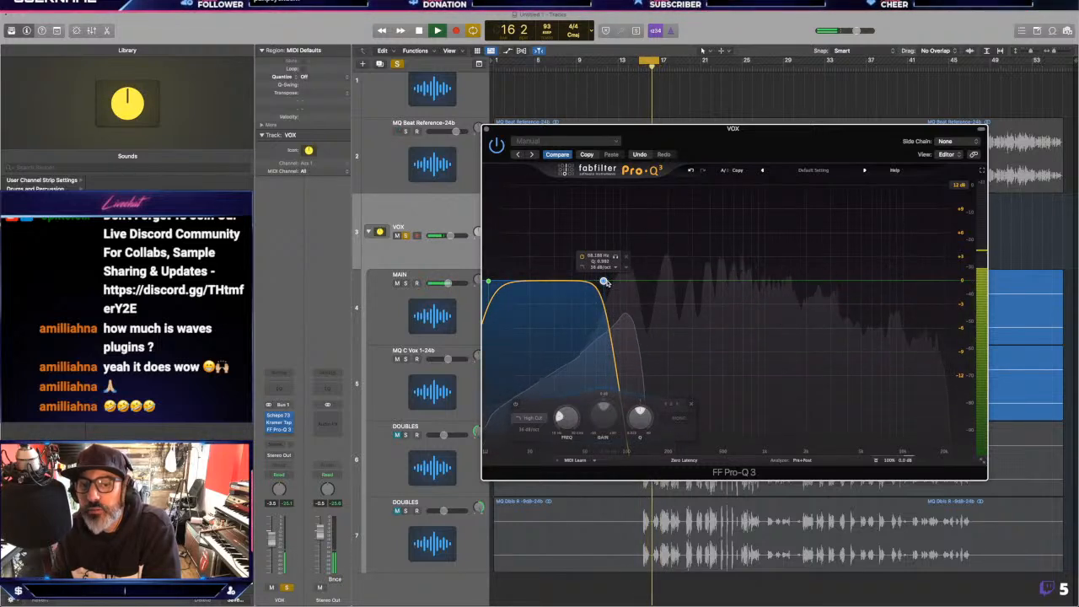
drag(607, 283, 643, 280)
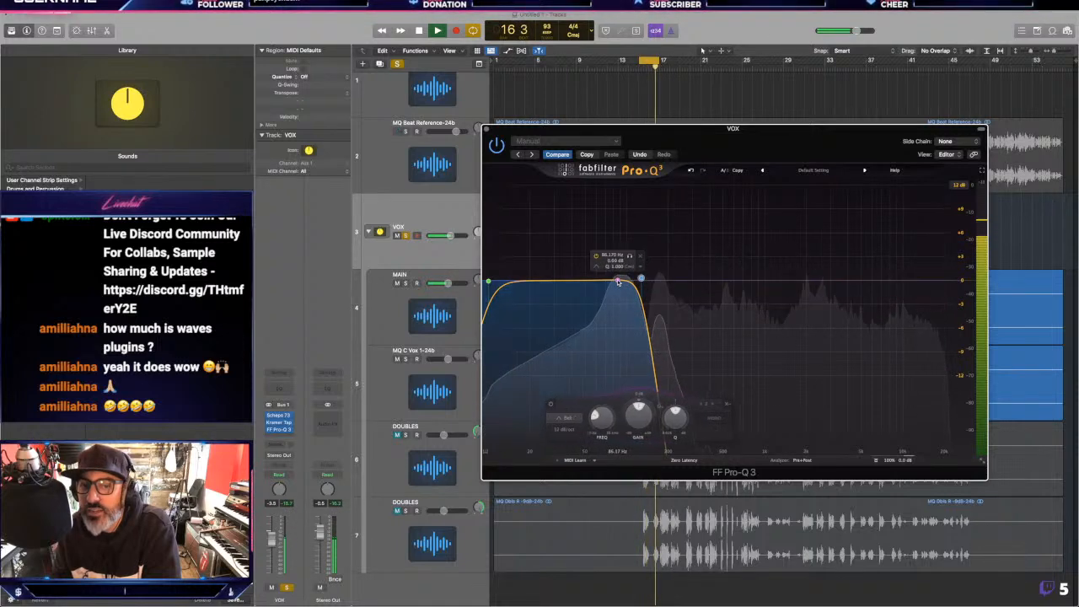
- Add a flat bell band at about 86 Hz and move the high cut back up to around 20 kHz
click(618, 283)
drag(618, 285, 949, 279)
- Sweep the low cut up to about 590 Hz over the looping vocals, and delete the flat 86 Hz bell
drag(488, 280, 591, 271)
key(space)
key(space)
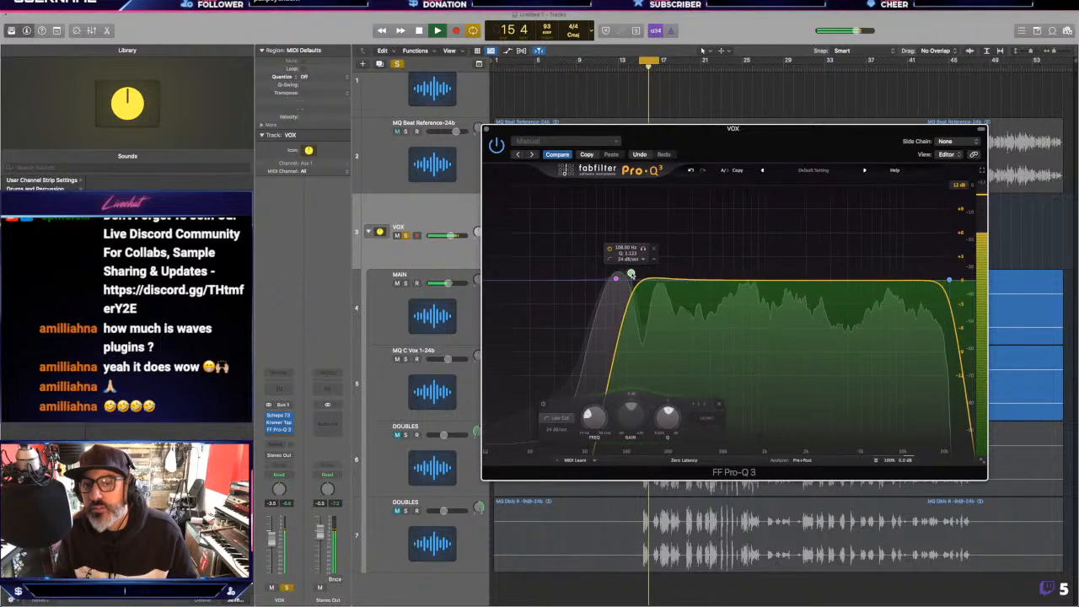
key(space)
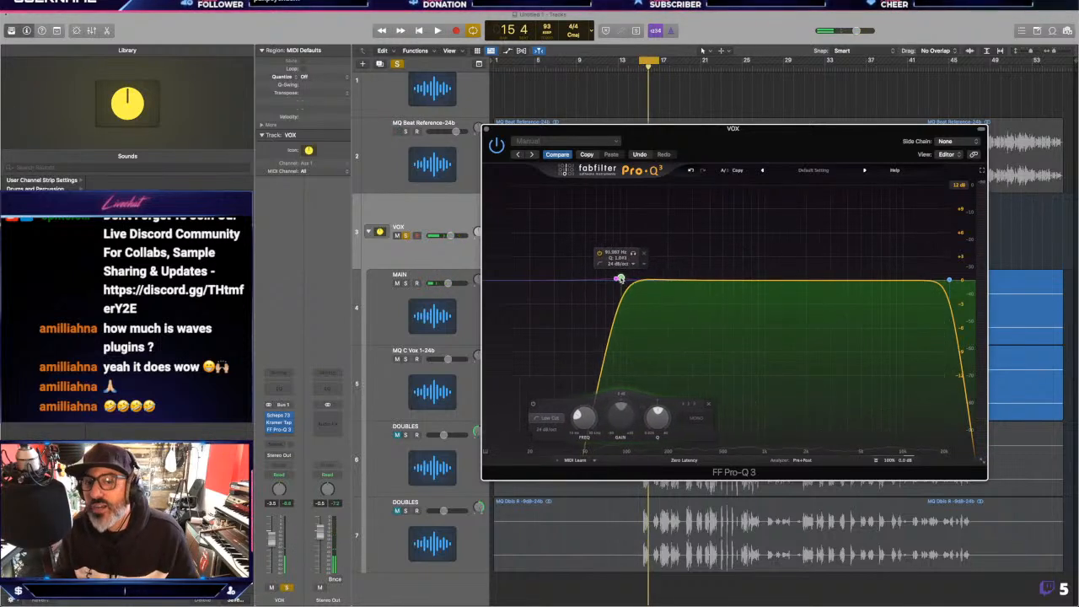
key(space)
drag(619, 278, 734, 271)
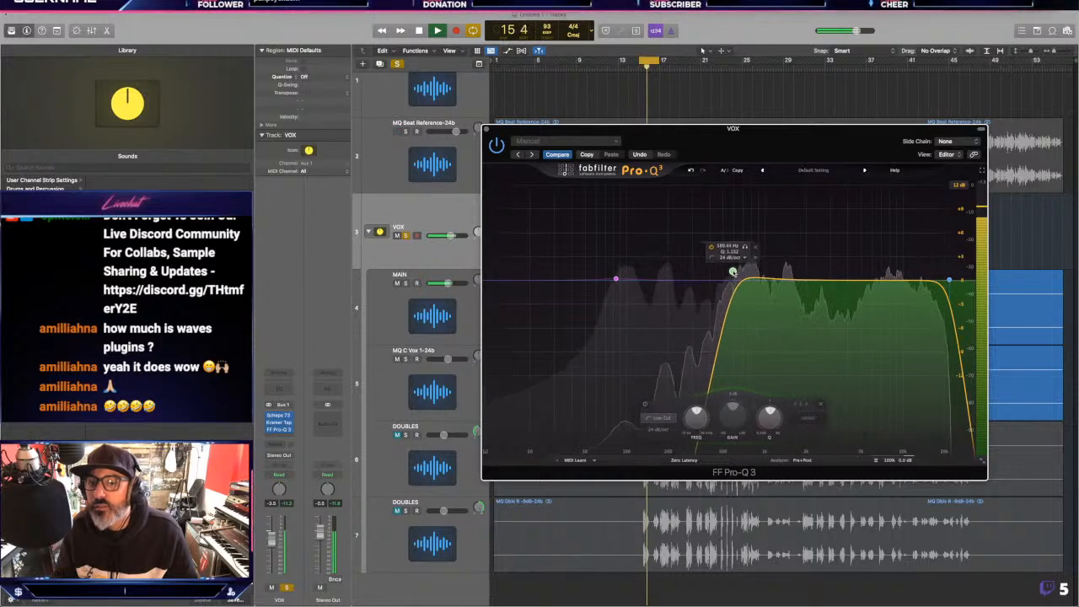
click(617, 280)
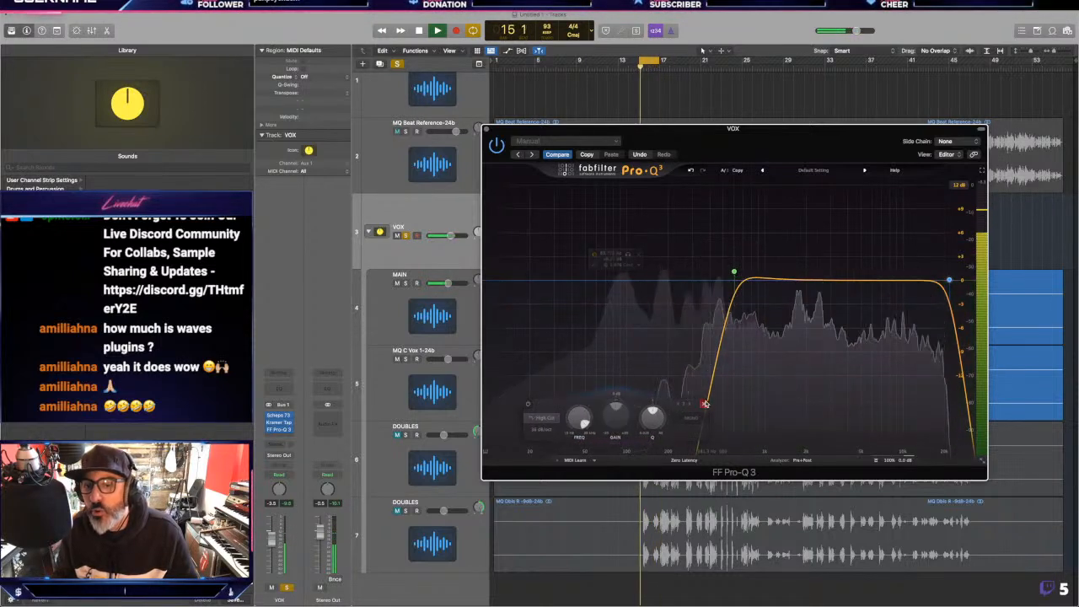
- Return the low cut below 100 Hz, boost a bell at about 91 Hz by about 9.5 dB and audition it soloed
drag(733, 272, 621, 207)
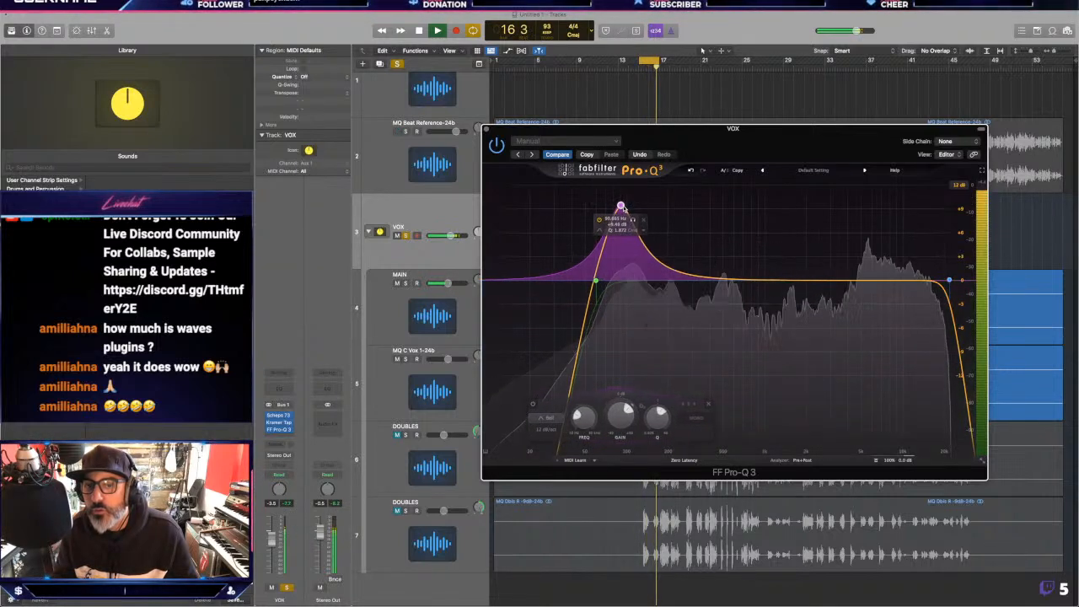
click(633, 220)
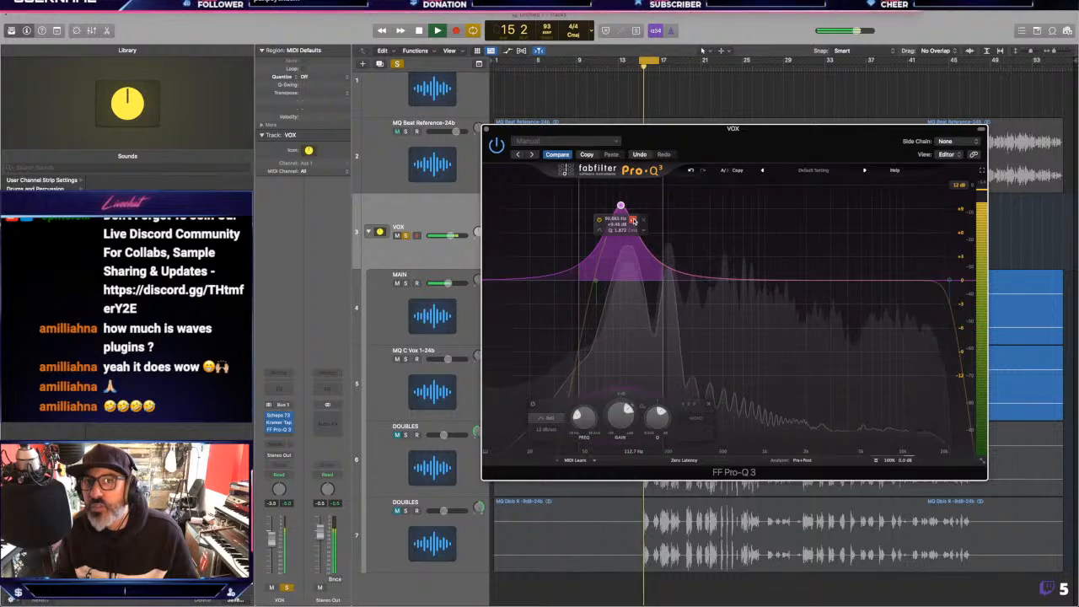
click(633, 221)
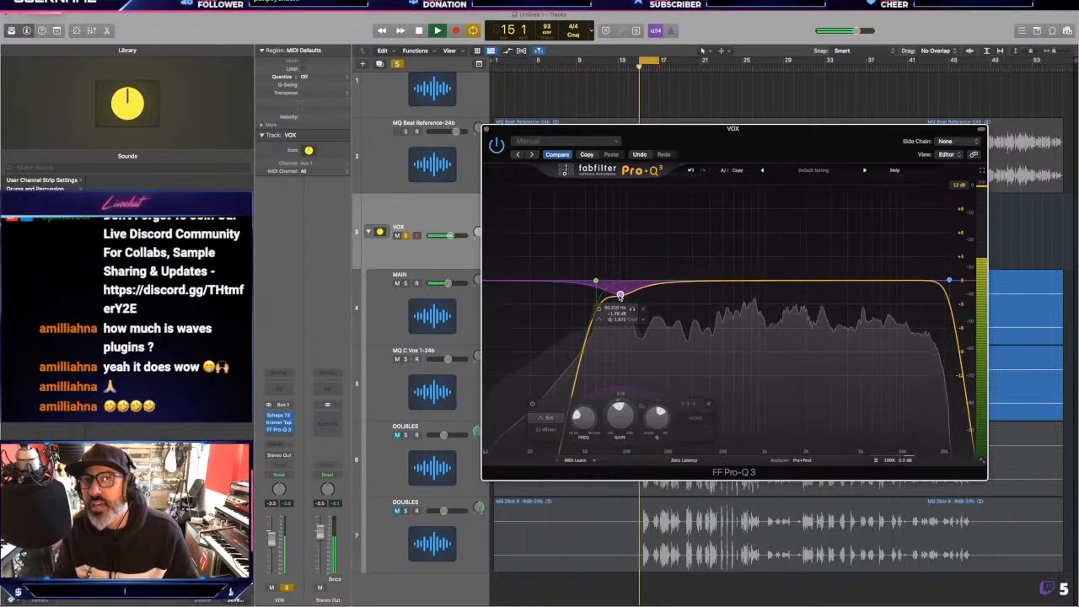
- Lower the 91 Hz bell to a cut of about 6 dB, stop playback and switch away from the session
drag(620, 297, 622, 327)
key(space)
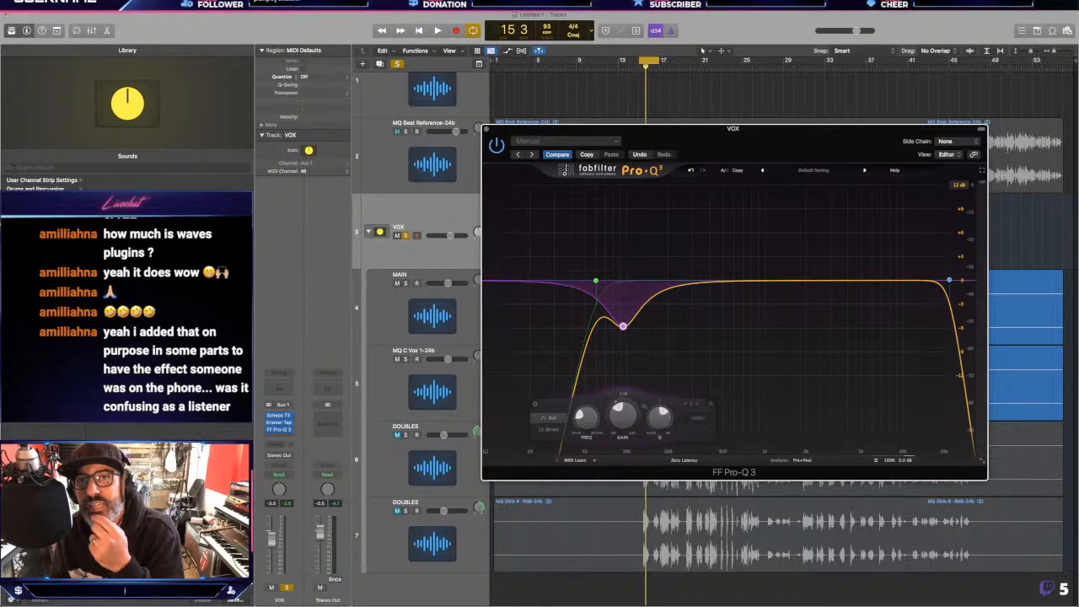
key(super+Tab)
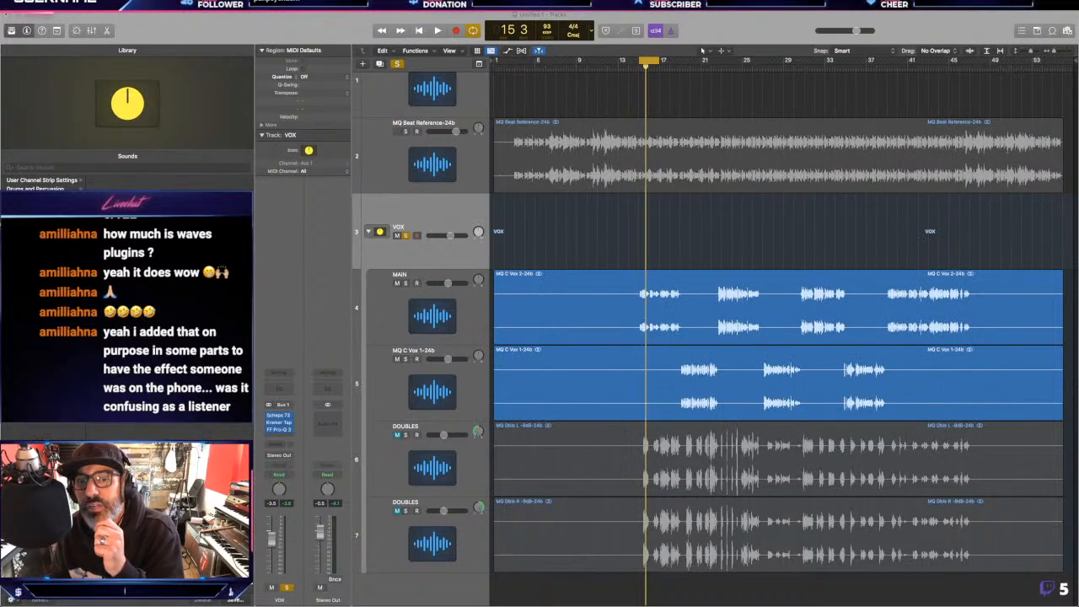
- Return to the mixing session and sweep the low cut up to about 1.1 kHz over the looping vocals
key(super+Tab)
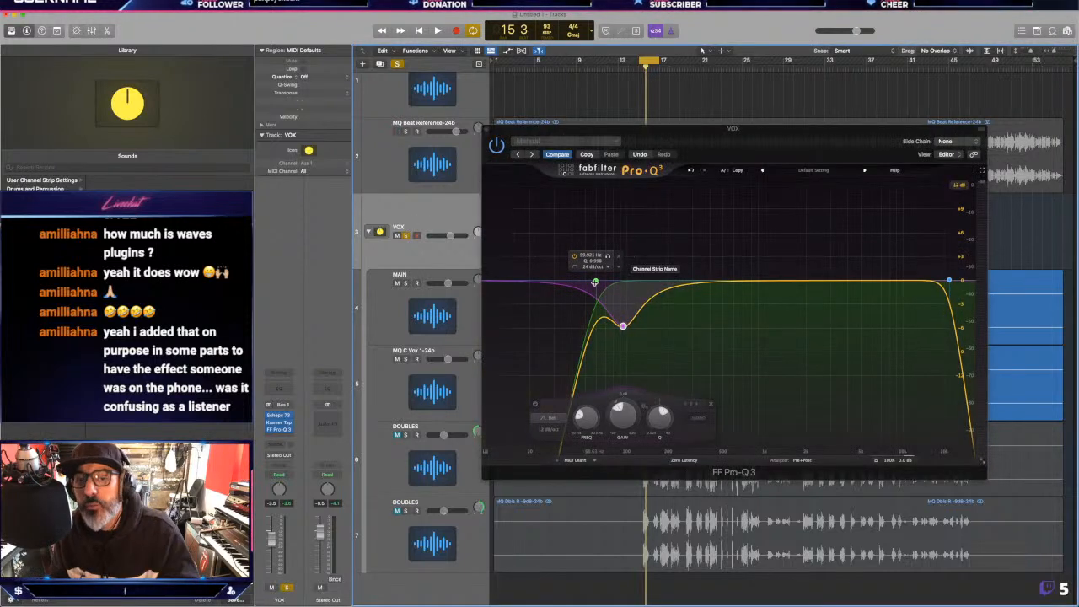
key(space)
drag(594, 282, 771, 272)
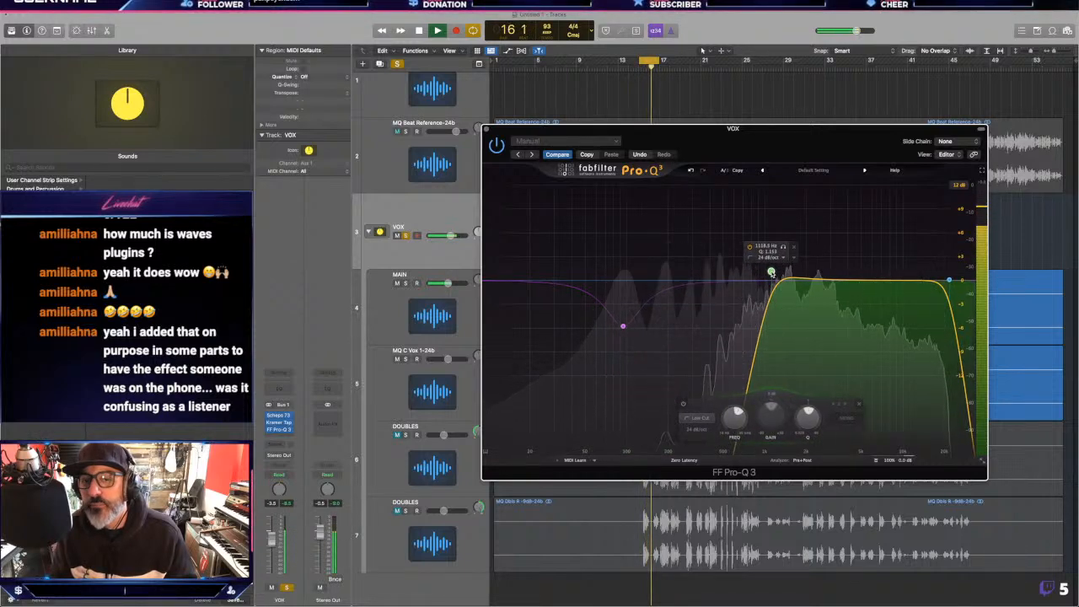
- Compare the edited EQ with its saved state over the loop, and undo the low-cut sweep
click(556, 154)
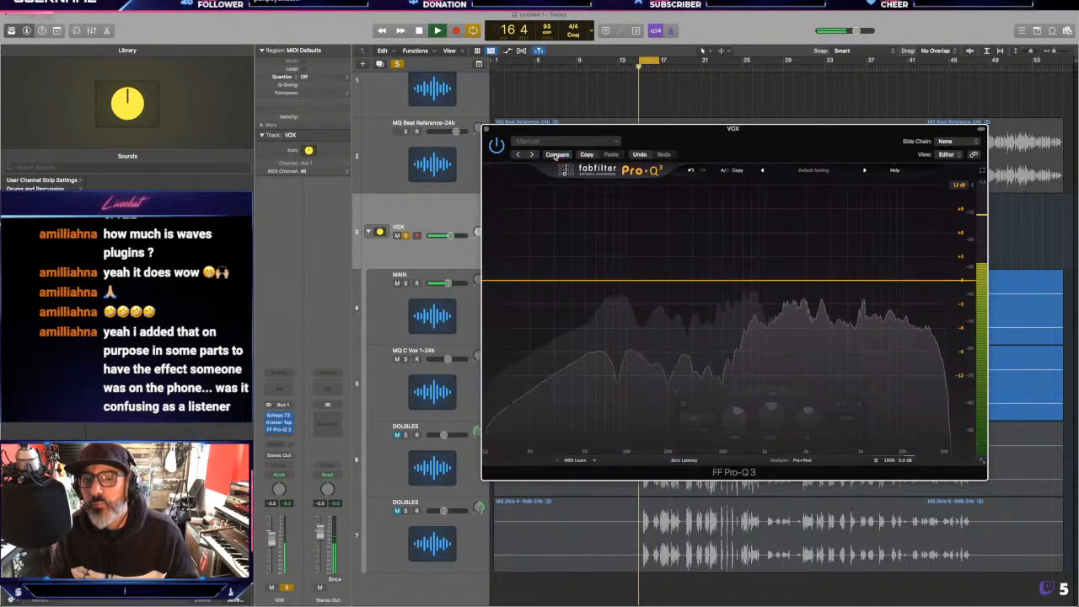
click(556, 154)
click(556, 154)
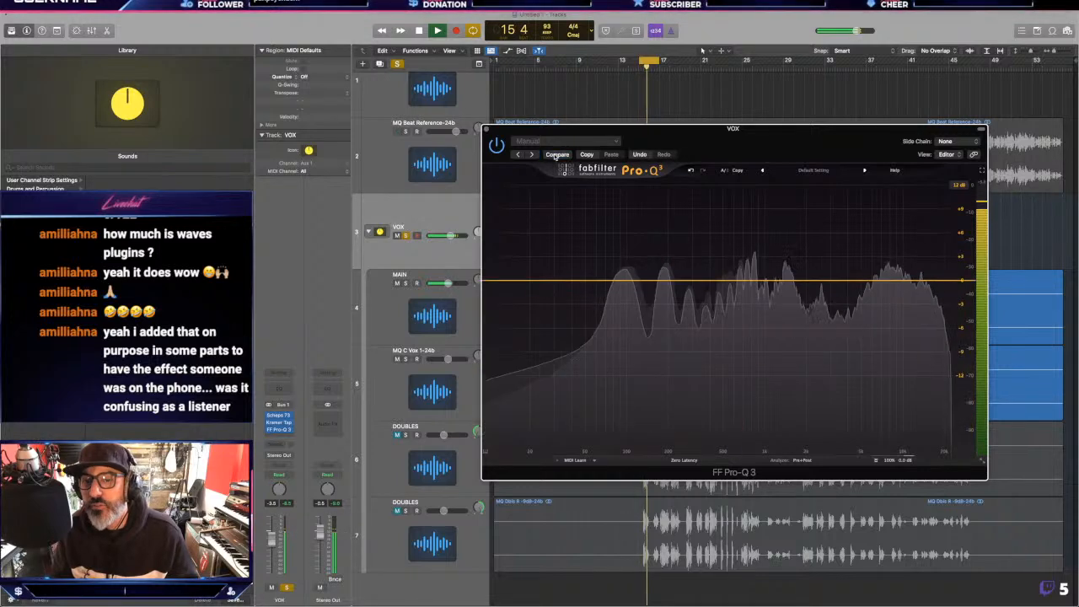
click(556, 156)
click(691, 171)
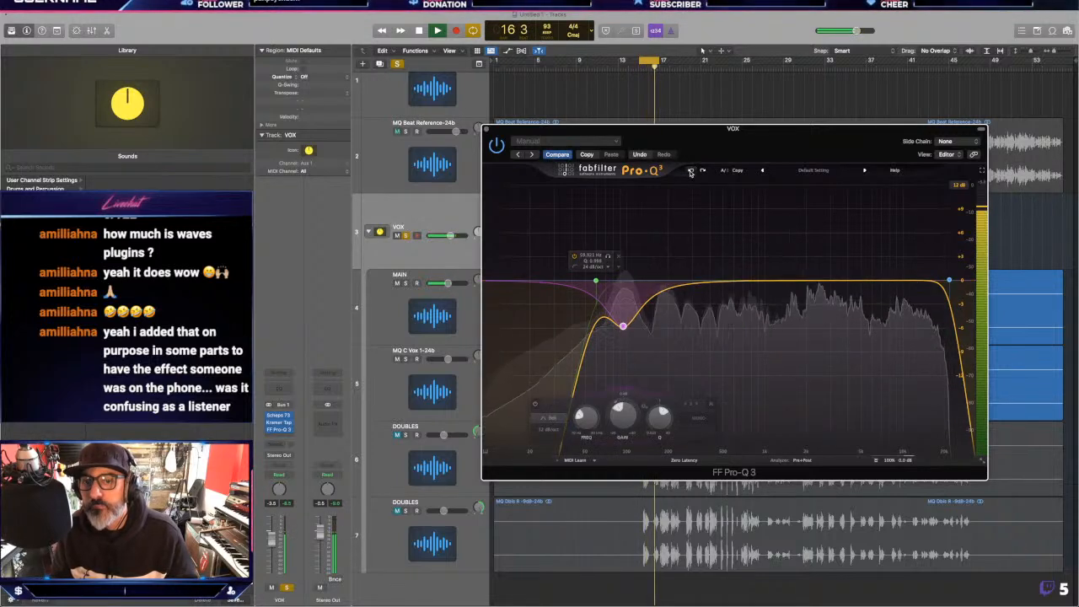
key(space)
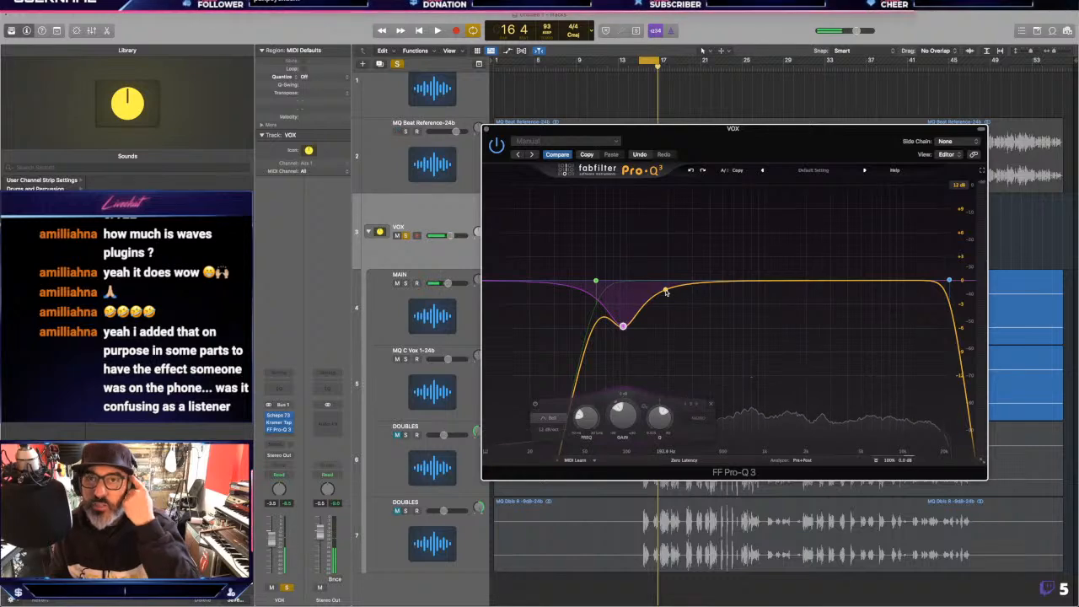
- Add a bell band at about 190 Hz, boost it by about 9.9 dB and audition it over the loop
drag(628, 281, 661, 314)
key(space)
key(space)
key(space)
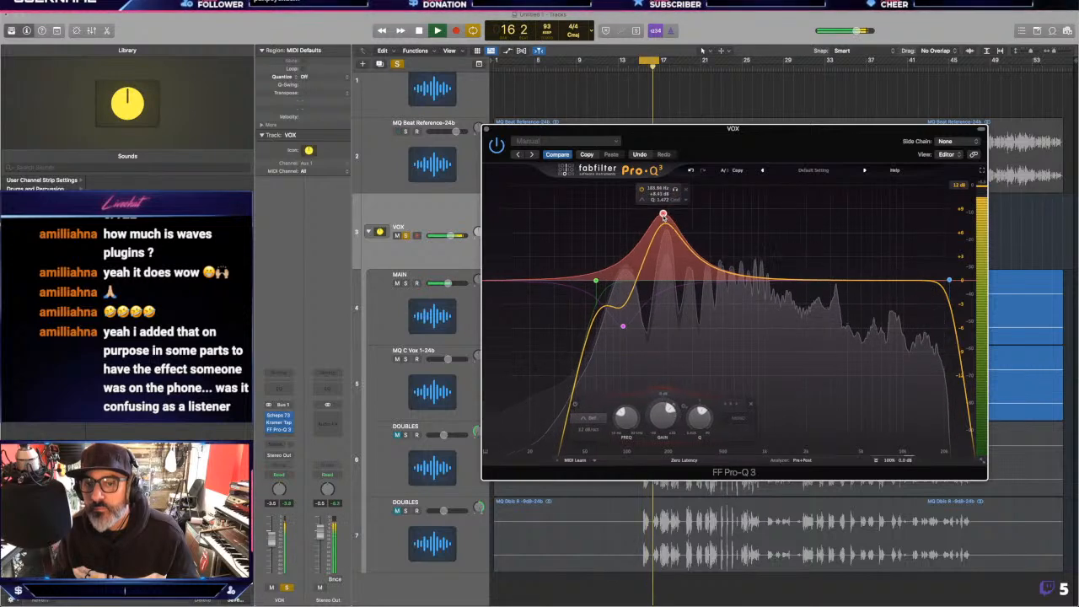
key(space)
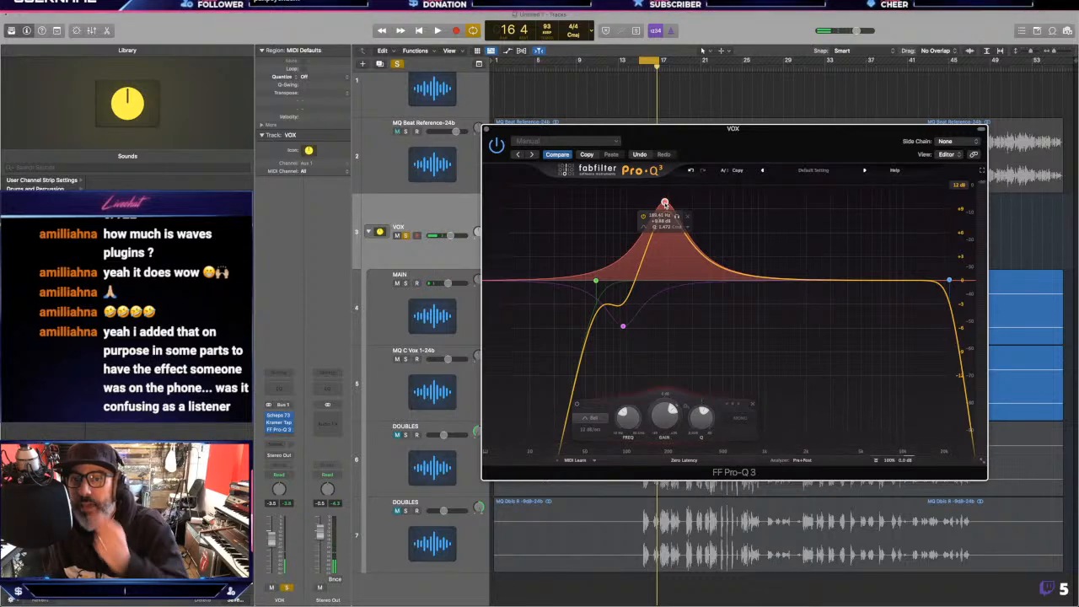
- Lower the 190 Hz bell to a cut of about 2.8 dB while the vocals loop
key(space)
drag(664, 203, 665, 303)
key(space)
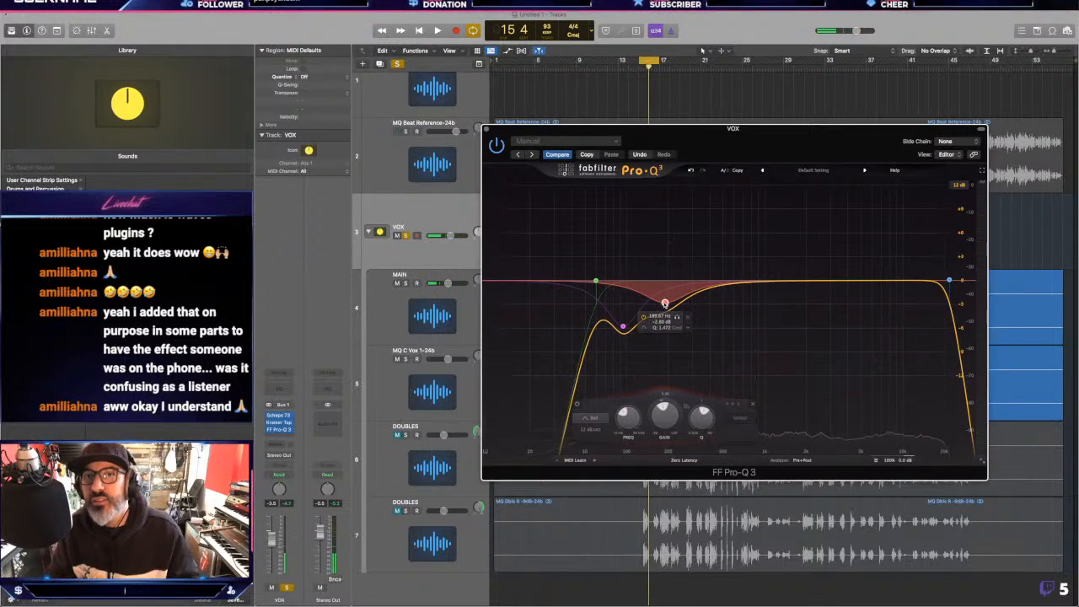
key(space)
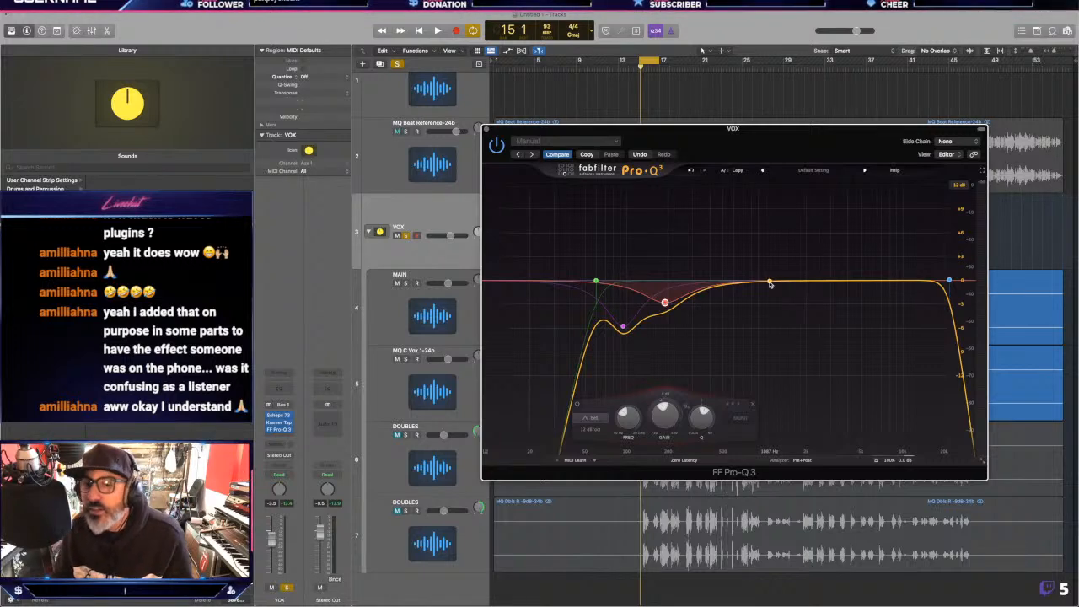
- Add a bell boosted about 13 dB near 2.5 kHz, and move it to a cut of about 3 dB at 472 Hz
key(space)
drag(768, 284, 821, 180)
key(space)
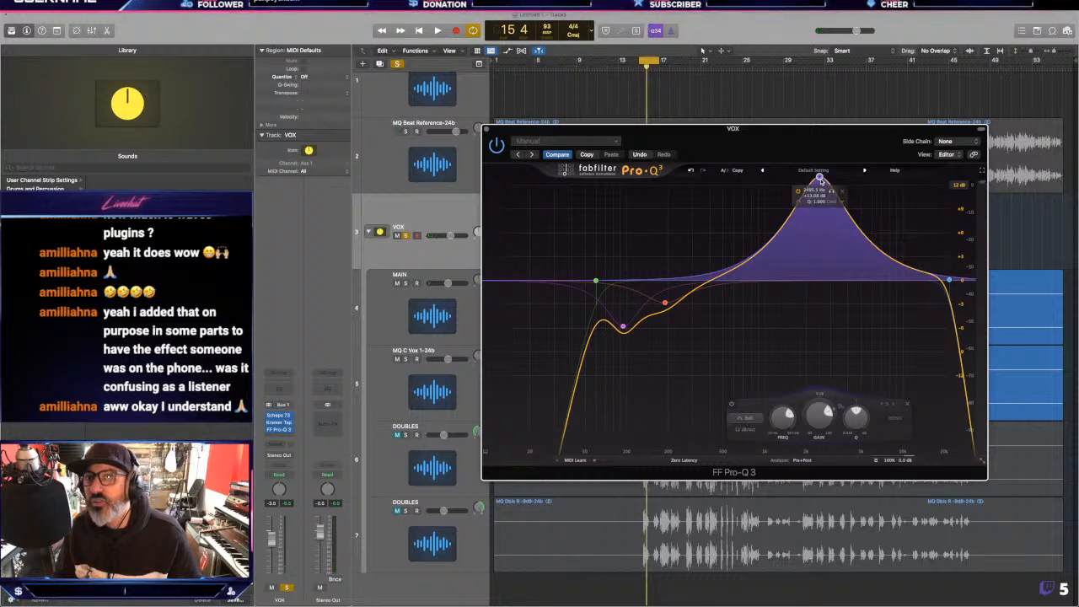
drag(820, 180, 720, 309)
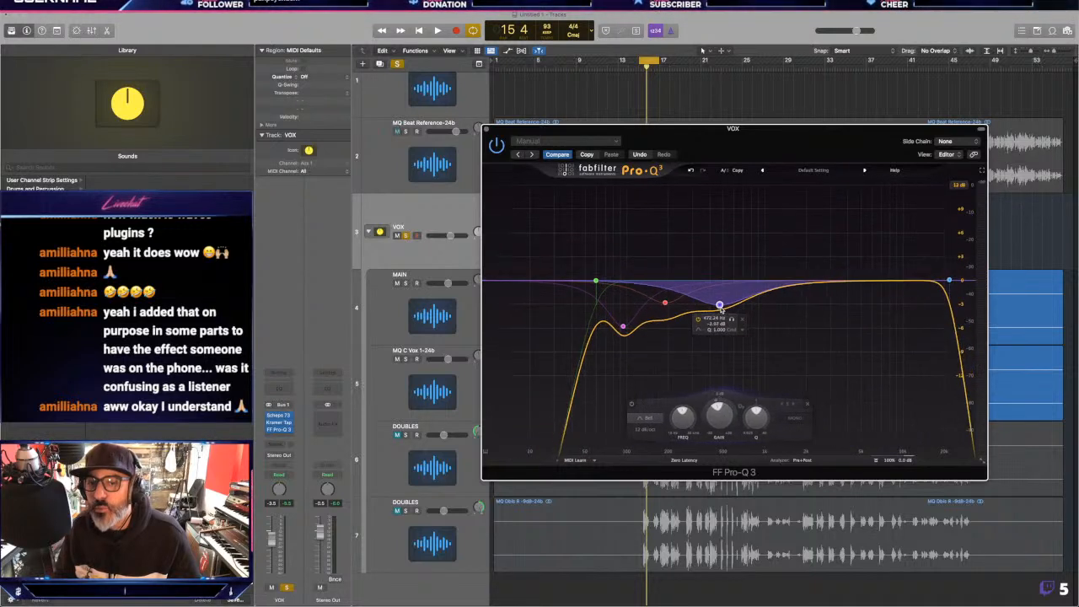
- View the Scheps 73 and Kramer Tape plug-ins on the VOX bus and close both again
click(281, 415)
click(279, 423)
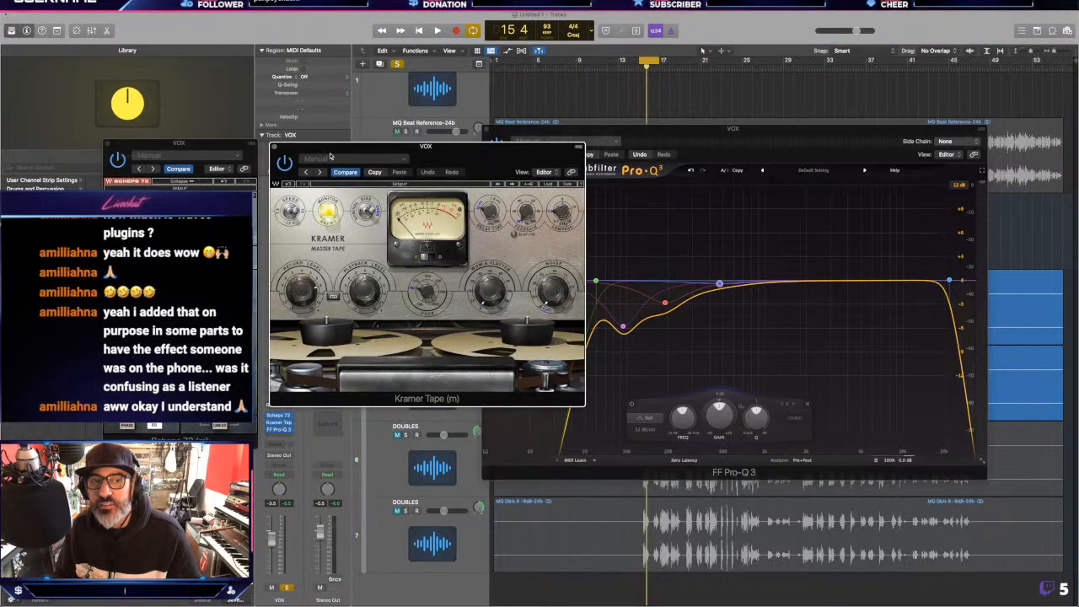
click(275, 148)
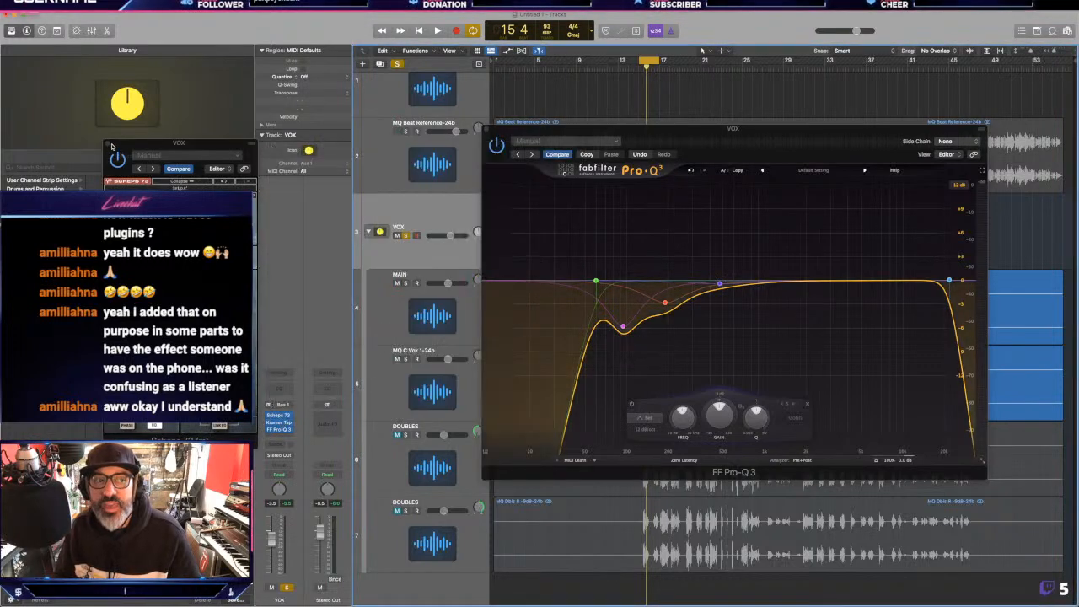
click(112, 147)
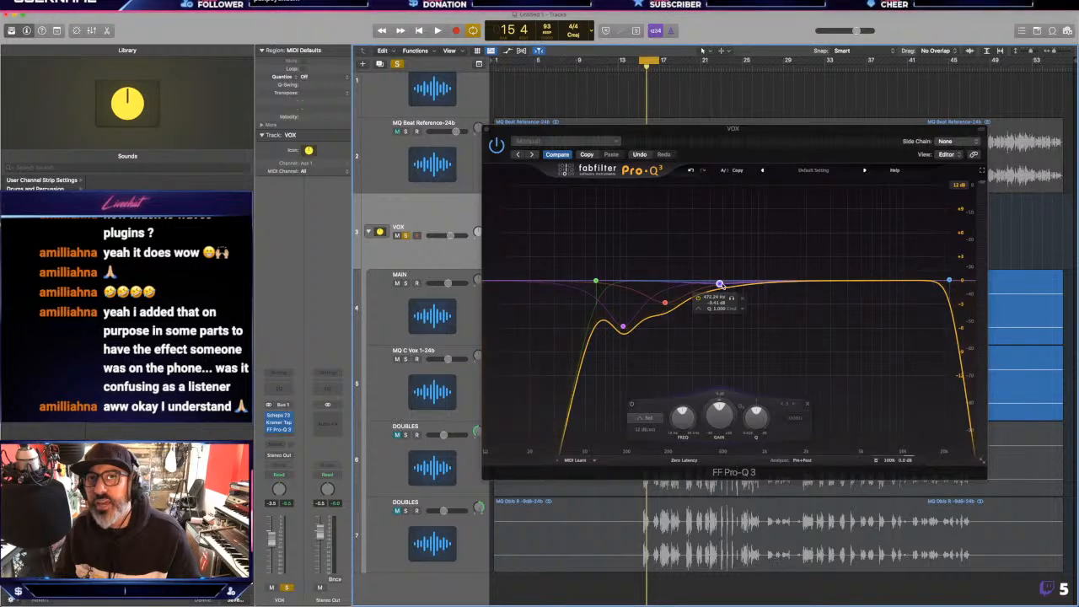
- Raise the 472 Hz bell to a boost of about 7.8 dB at about 311 Hz over the looping vocals
key(space)
drag(718, 284, 693, 218)
key(space)
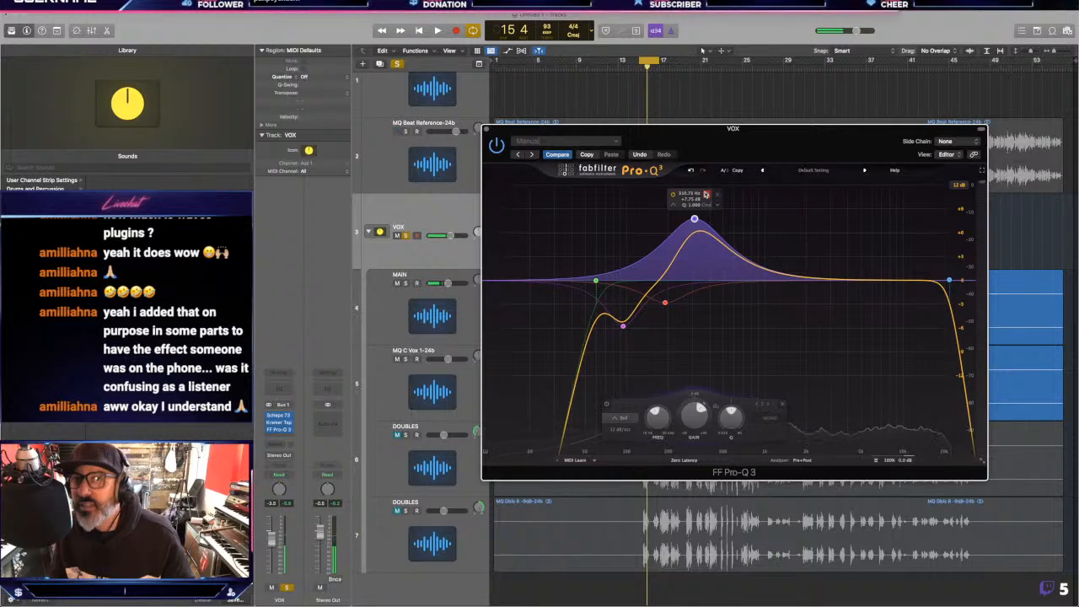
- Audition the boosted low-mid bell soloed, and bring it back to flat at about 422 Hz
key(space)
drag(706, 193, 701, 263)
key(space)
drag(668, 219, 712, 279)
- Compare the looping vocals with the EQ bypassed and active
key(space)
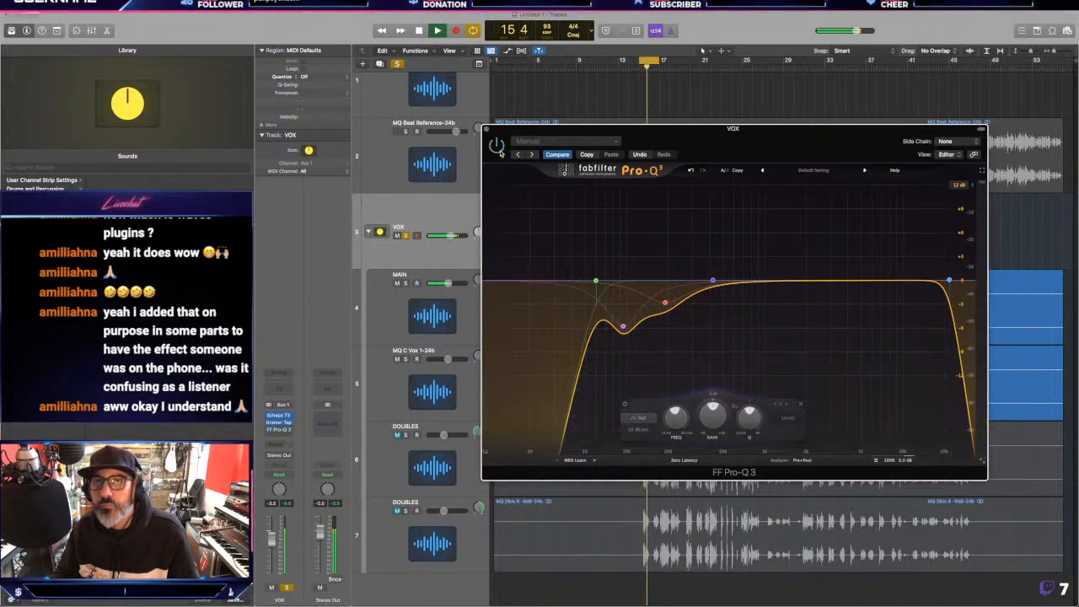
click(497, 147)
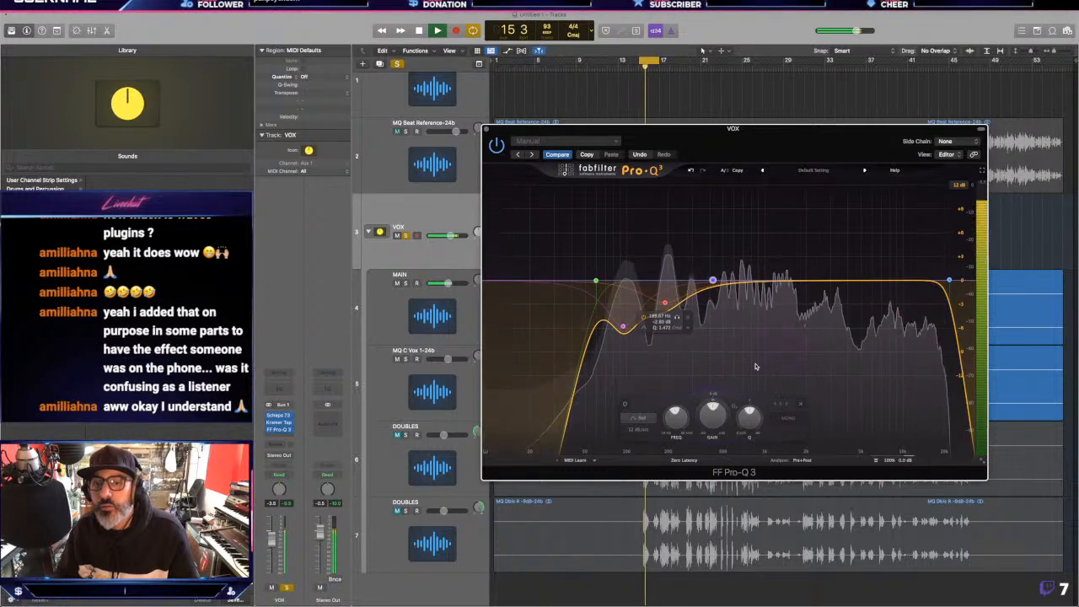
key(space)
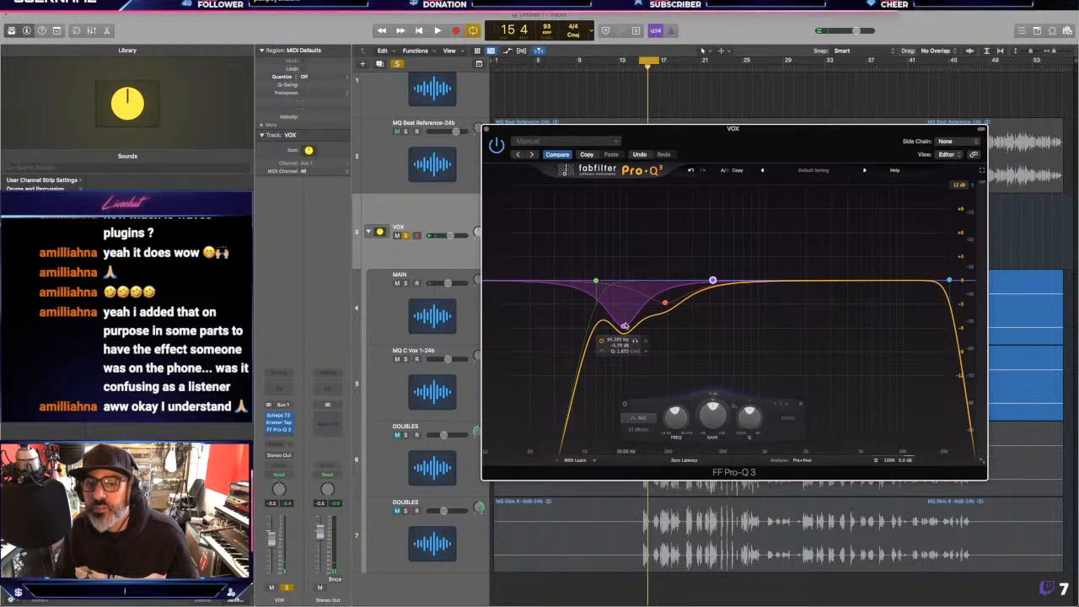
- Ease the low bell near 95 Hz to a cut of about 5.3 dB and play the loop
drag(623, 326, 621, 324)
key(space)
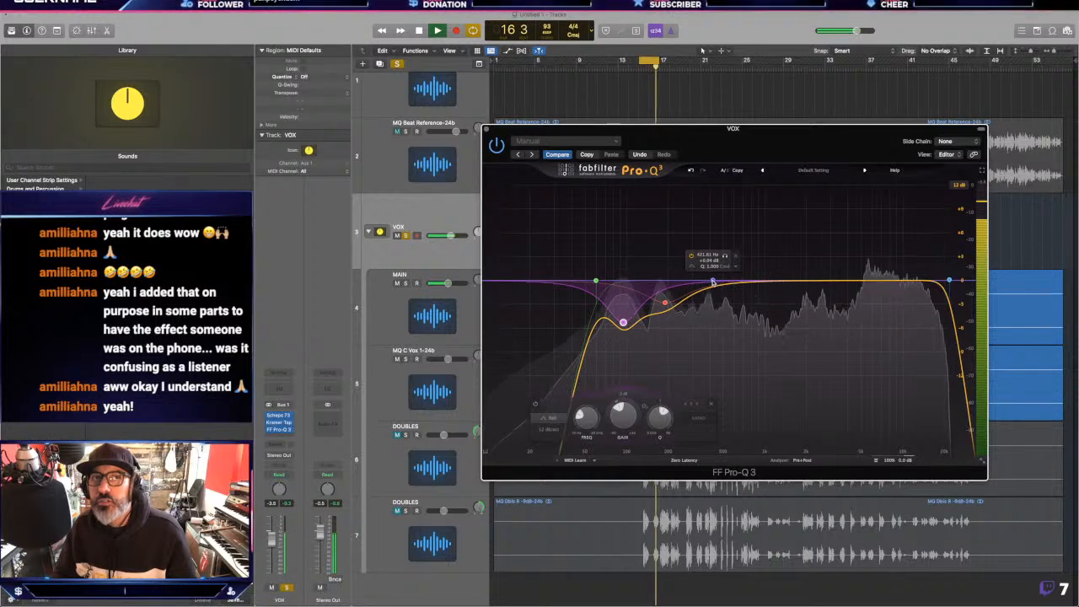
key(space)
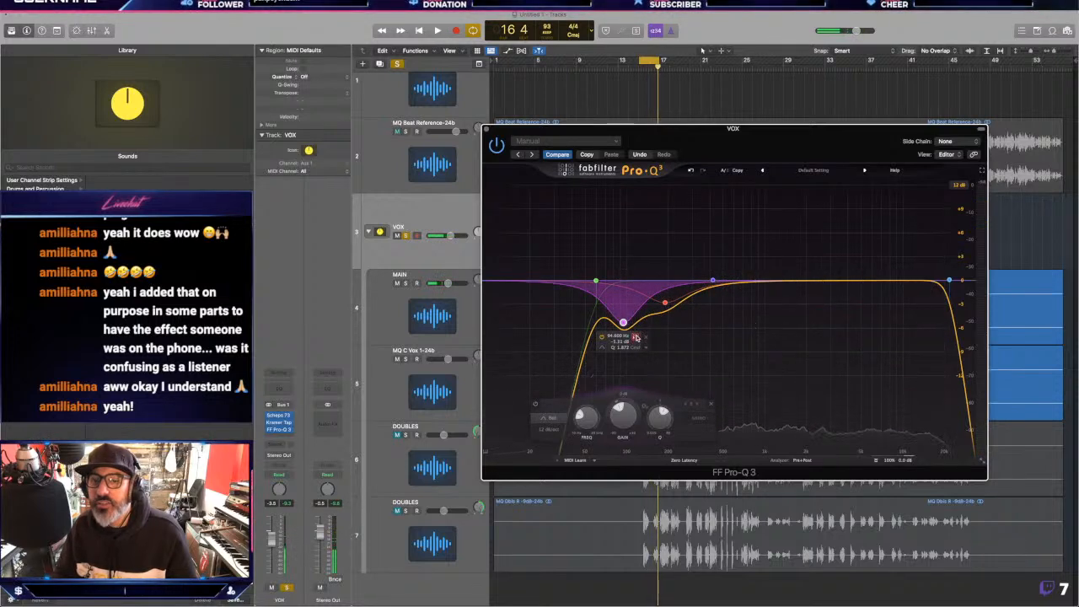
- Audition the 95 Hz and 190 Hz bell cuts soloed, one after the other, over the looping vocals
key(space)
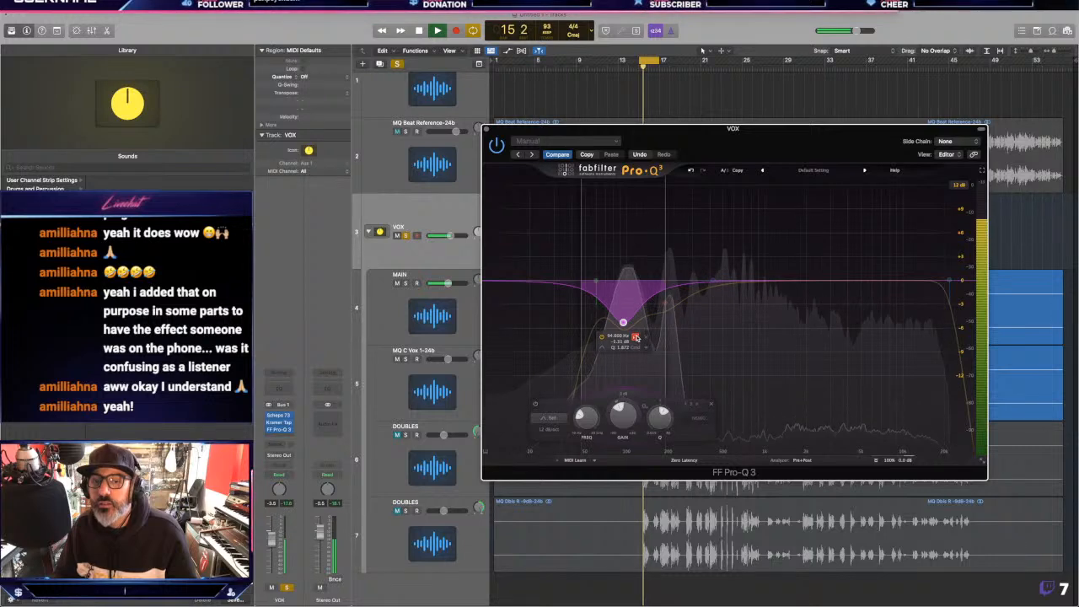
click(677, 317)
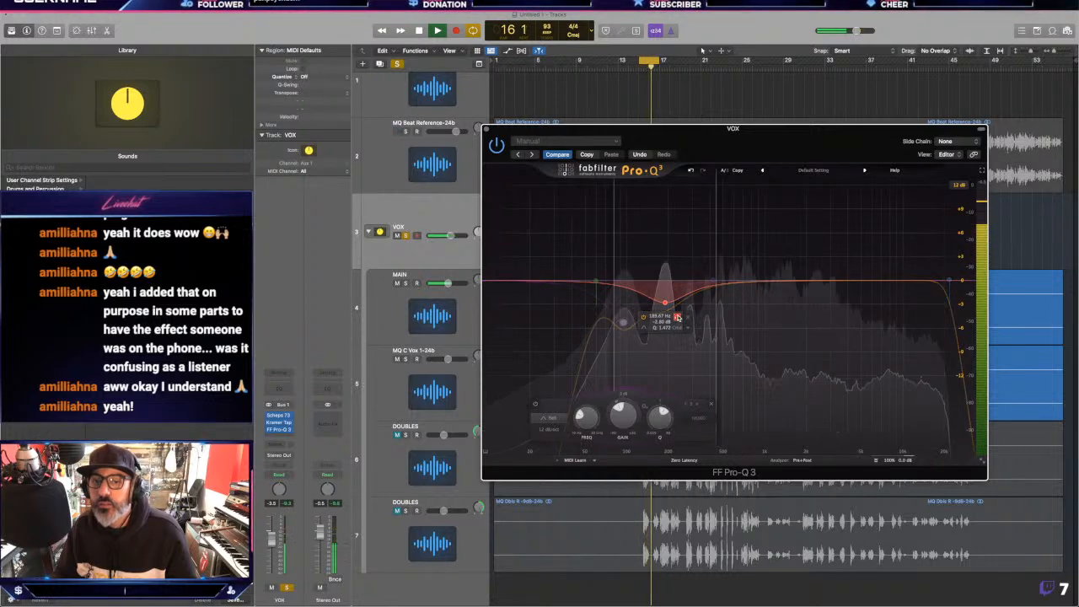
key(space)
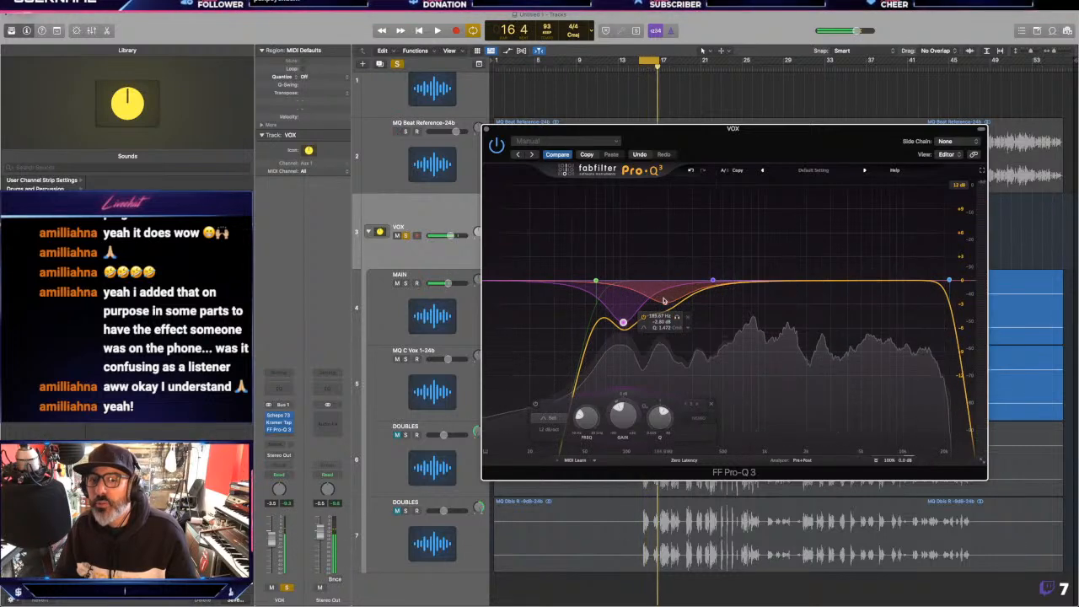
- Recheck the vocal loop with Pro-Q 3 switched off and on, and stop playback
key(space)
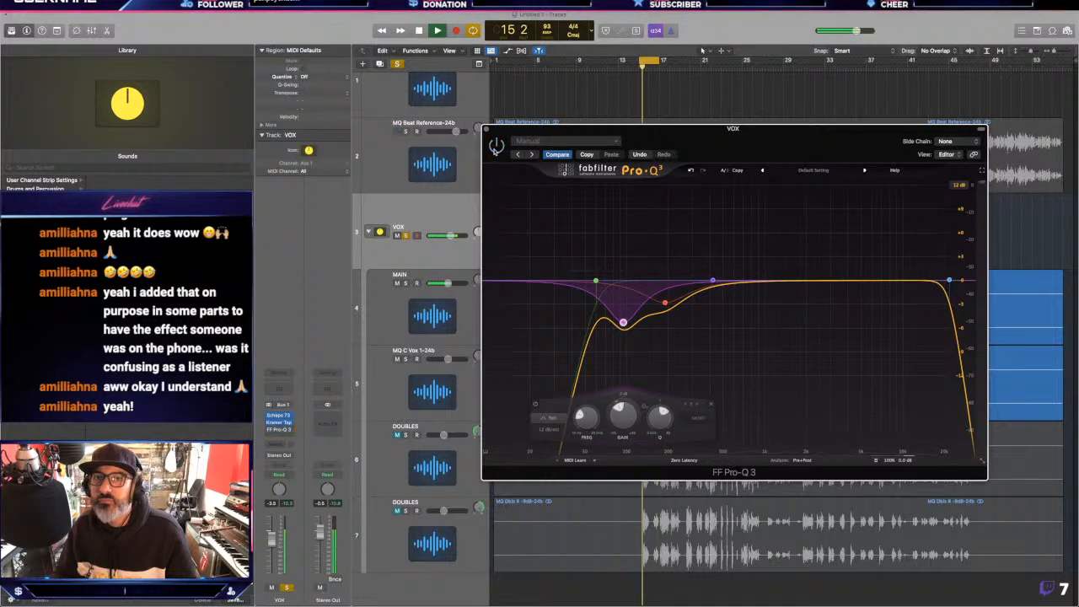
click(495, 147)
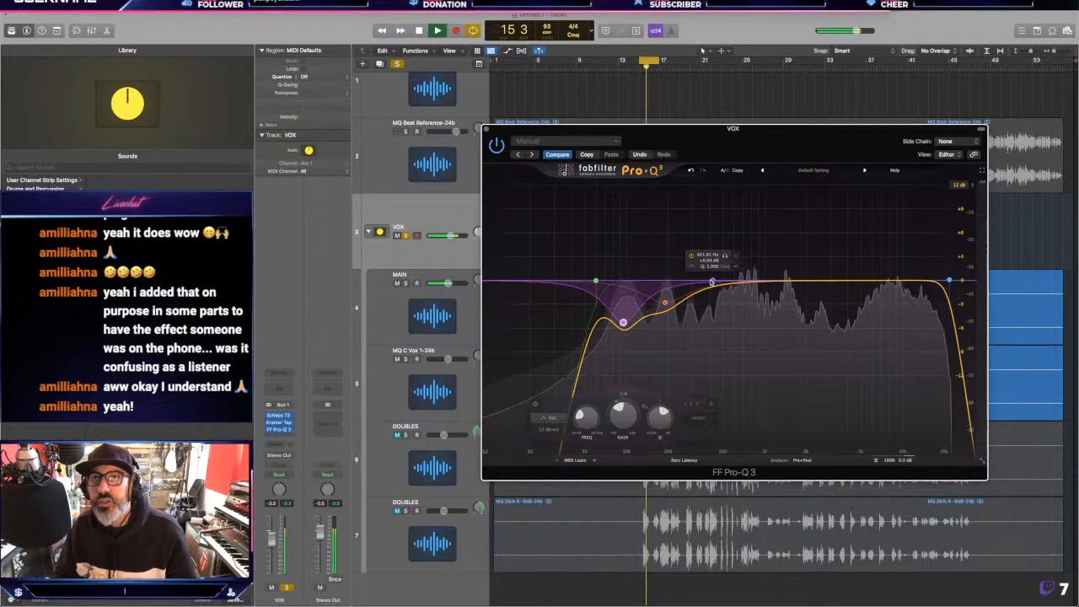
key(space)
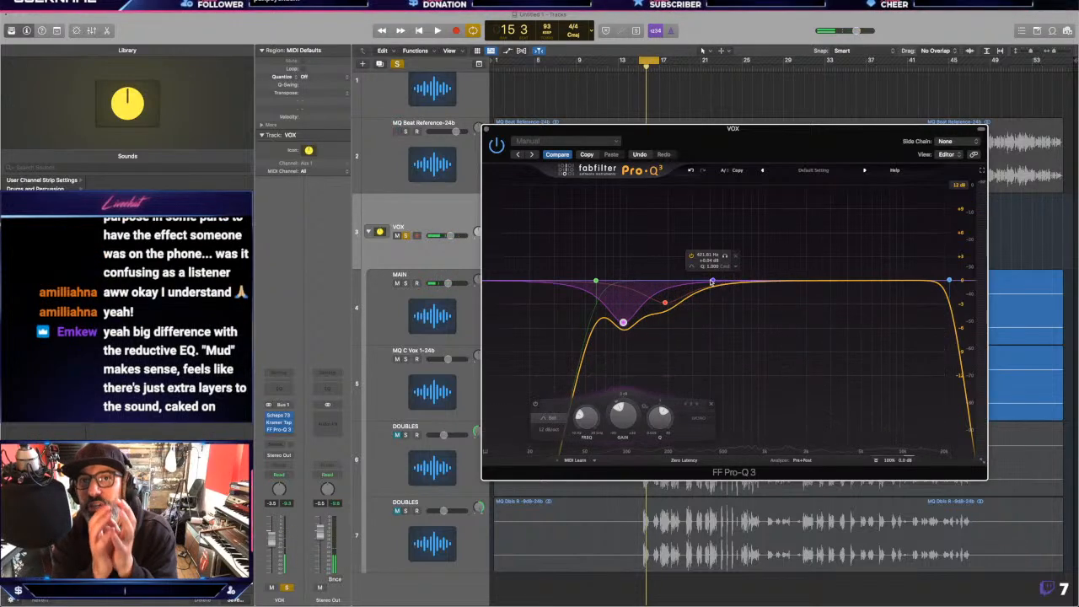
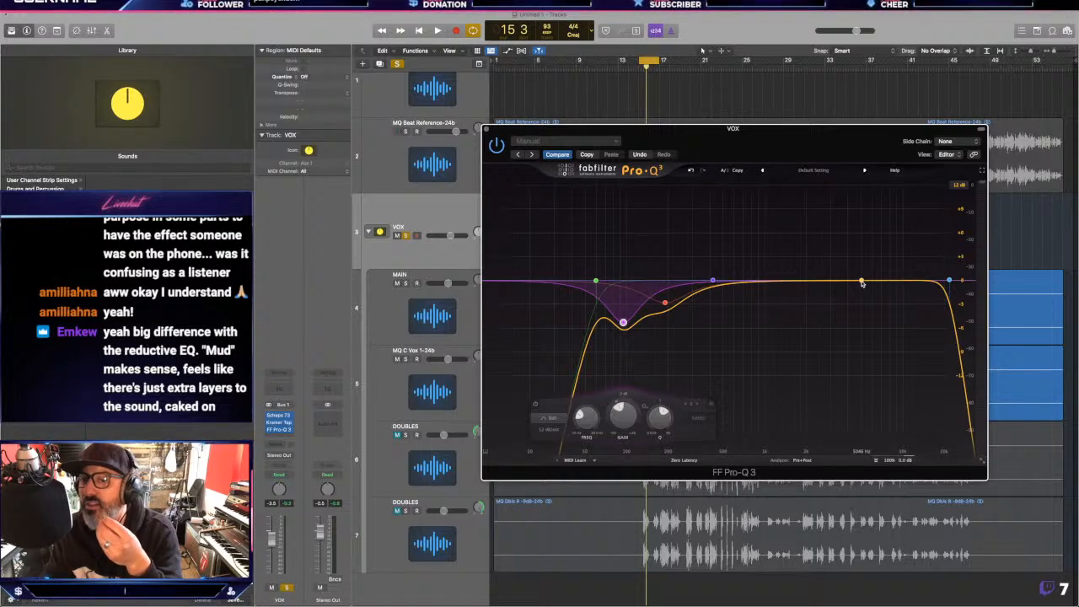
- Add a flat bell band near 4 kHz on the EQ curve and delete it
mouse_move(860, 282)
mouse_down()
mouse_move(843, 246)
mouse_move(847, 282)
mouse_up()
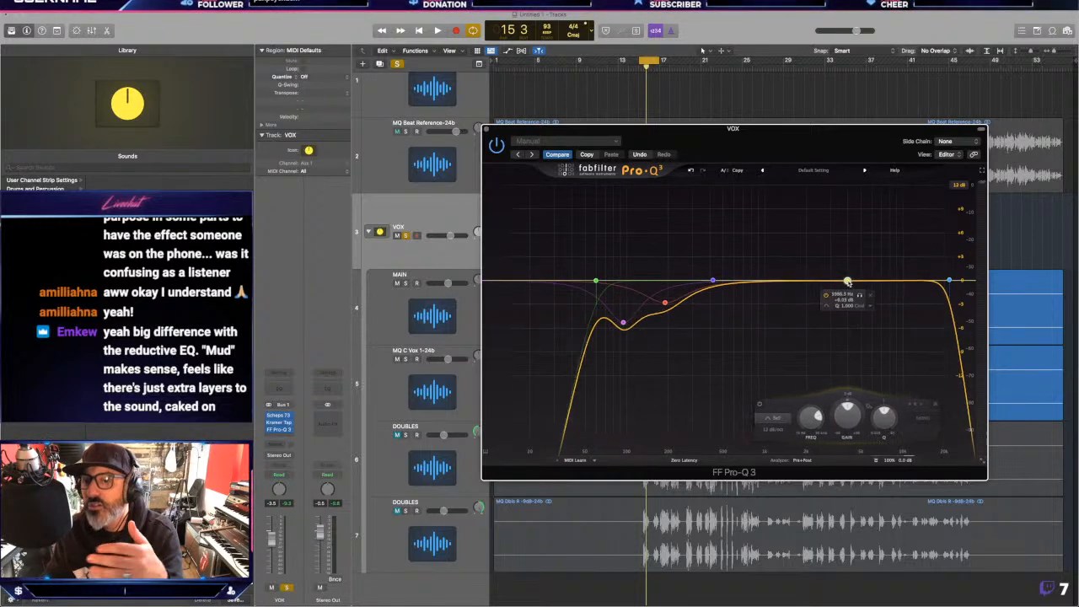
key(Delete)
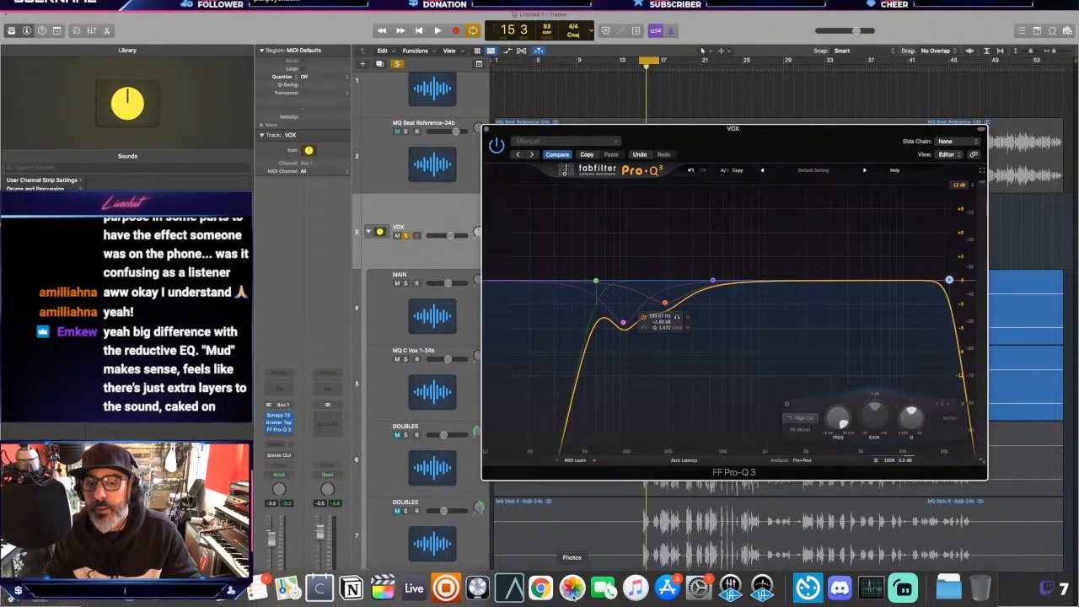
- Switch to Chrome and search Google for "what equipment does kanye use"
click(540, 588)
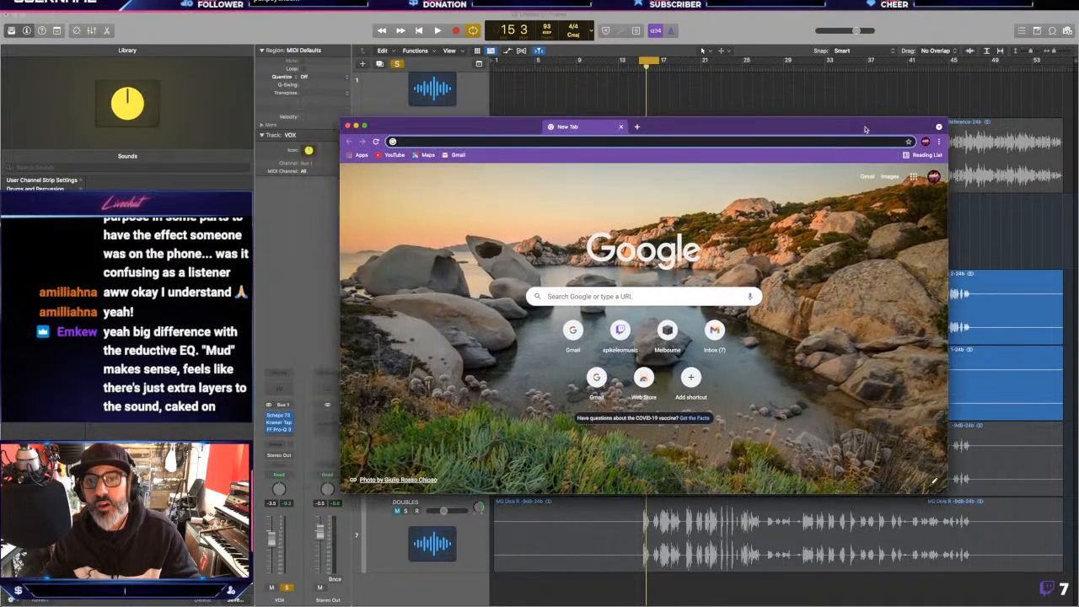
click(746, 141)
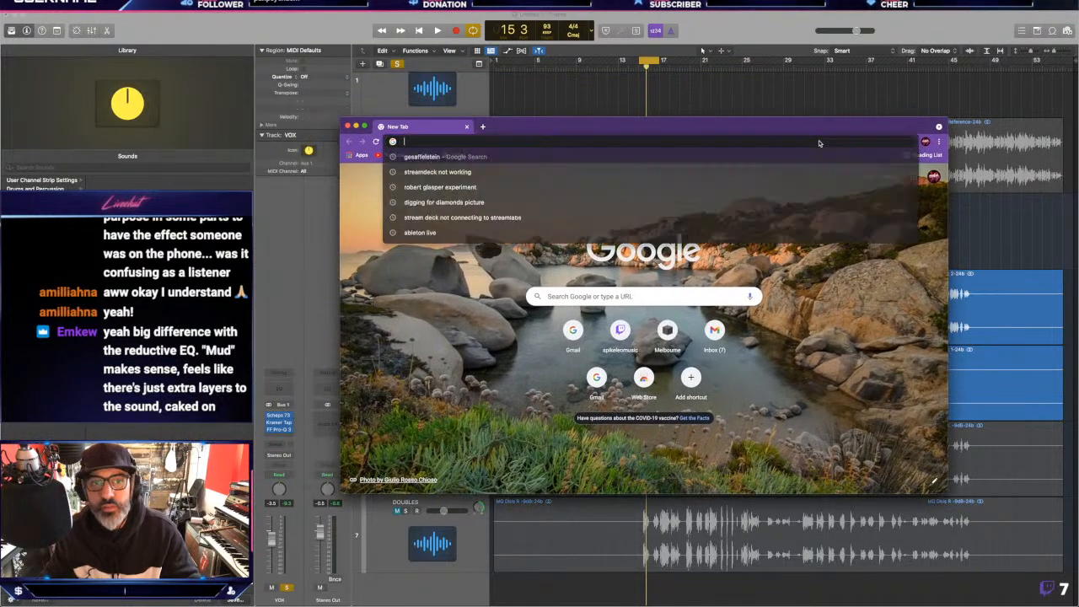
text(what e)
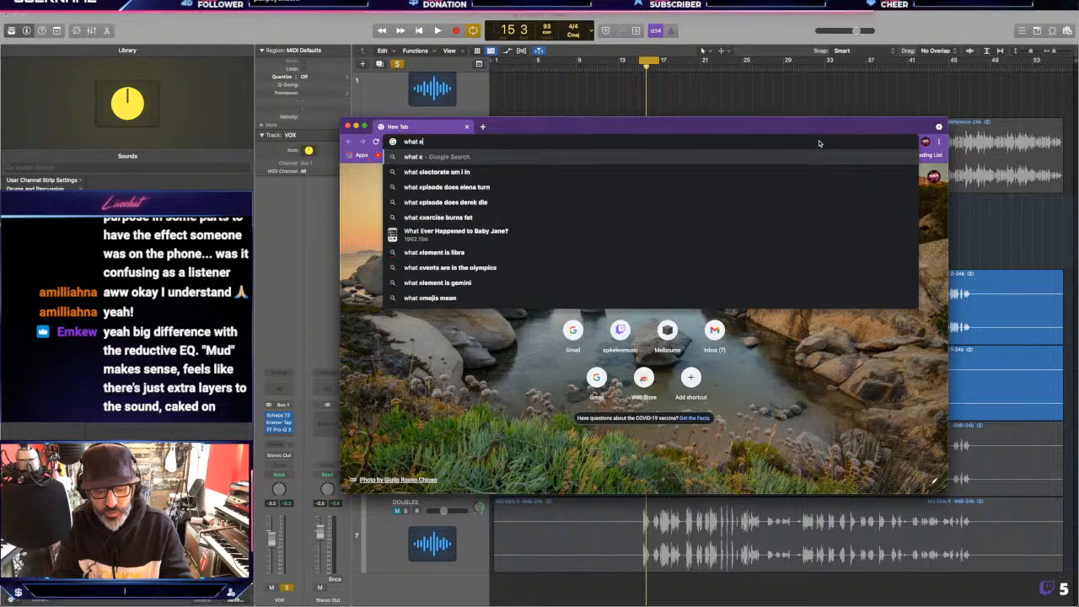
text(quipment does kany)
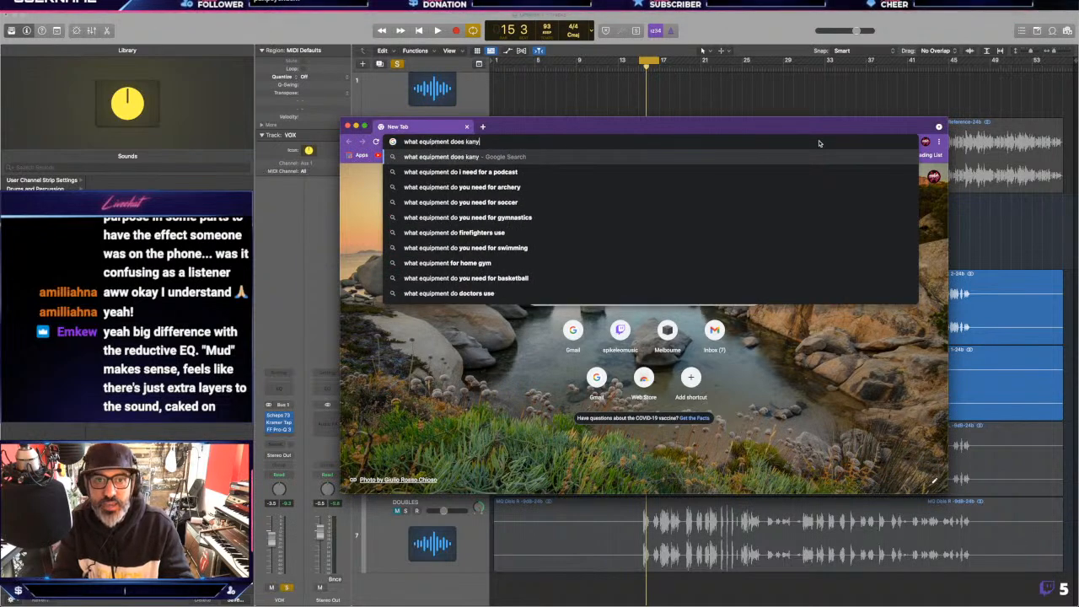
text(e use)
key(Return)
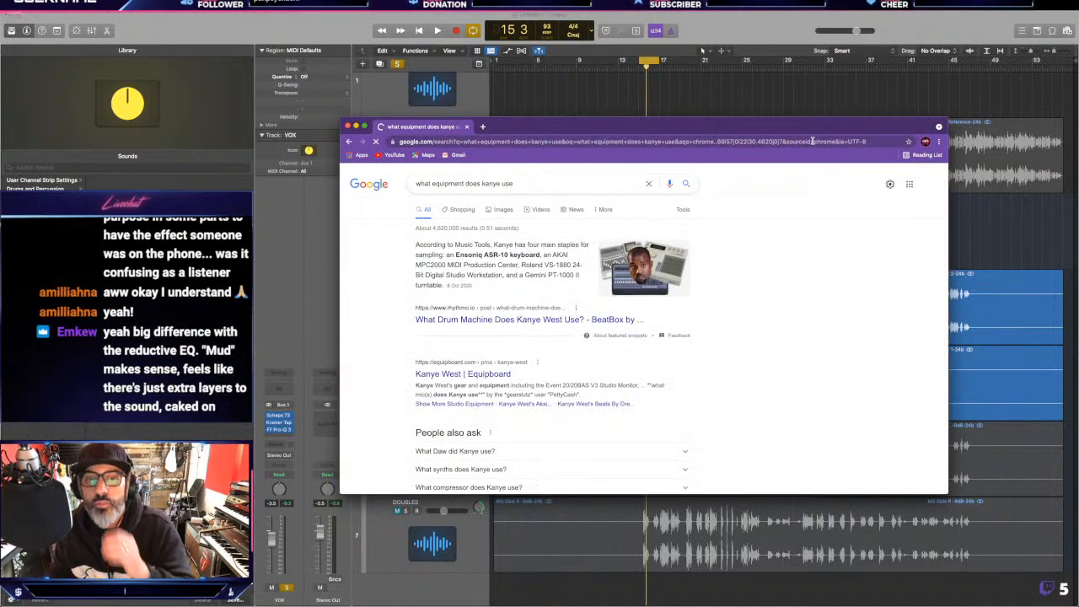
- Open the Kanye West Equipboard result, accept all on the privacy notice, and show the Microphones category
scroll(472, 362, down, 1)
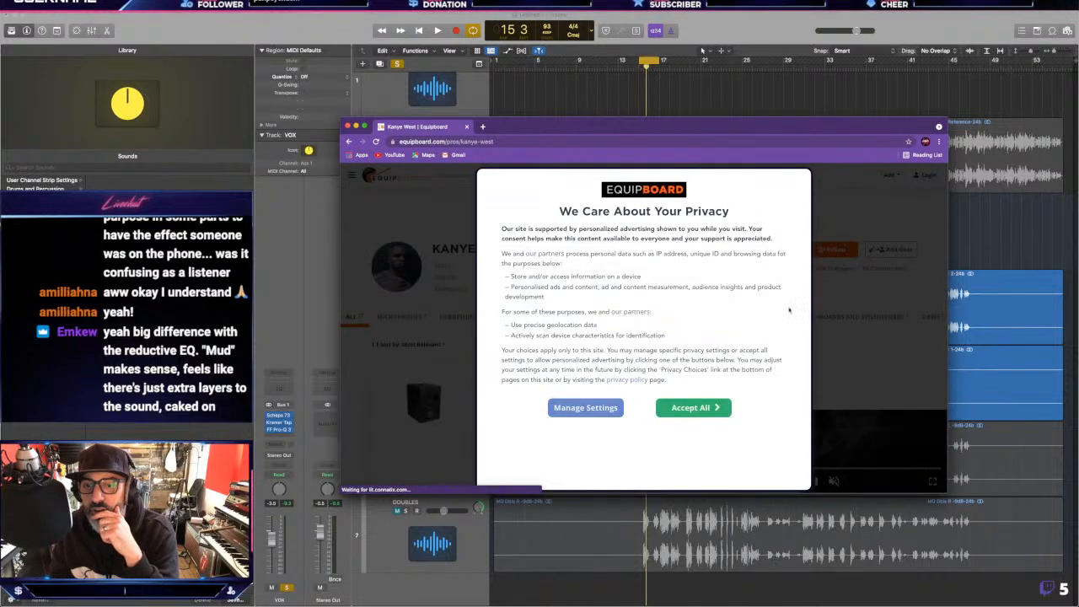
click(691, 409)
scroll(556, 374, up, 1)
key(F2)
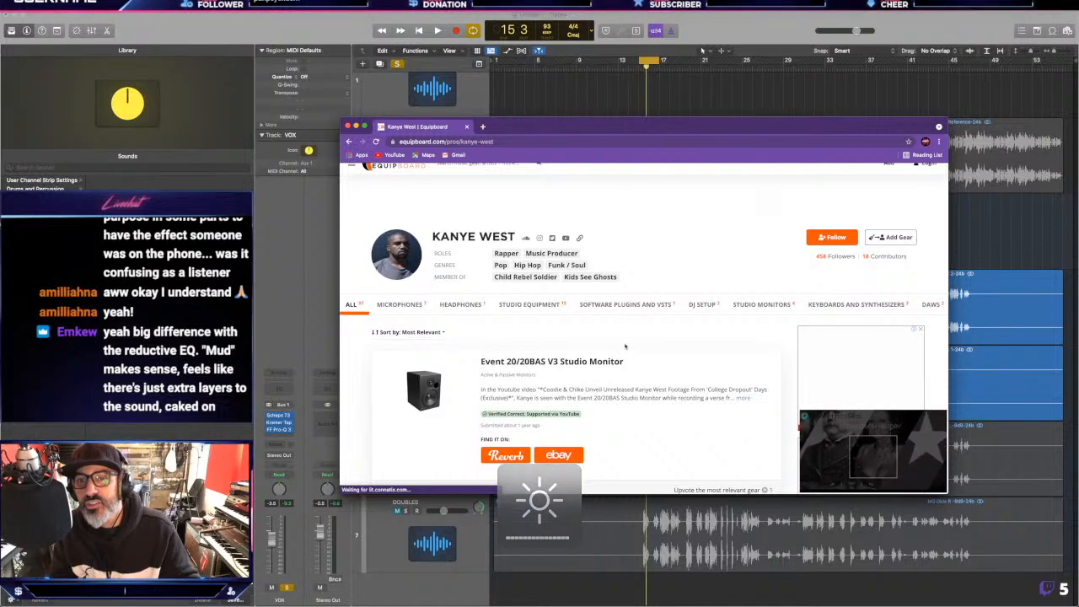
click(405, 309)
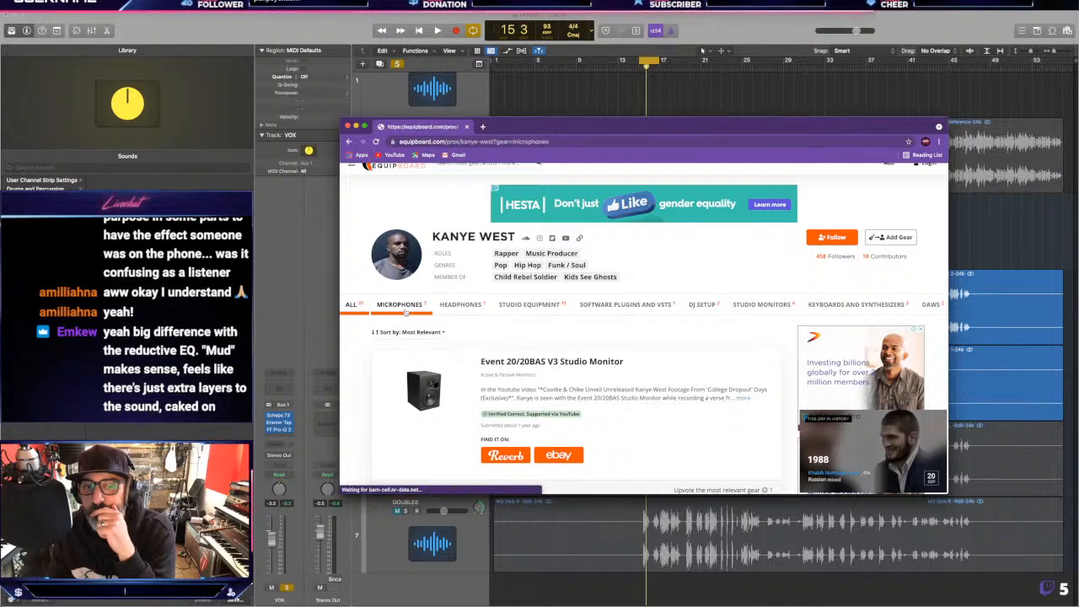
- Examine the Telefunken ELA M 251 E entry and its picture up close in the microphone list
scroll(438, 291, down, 3)
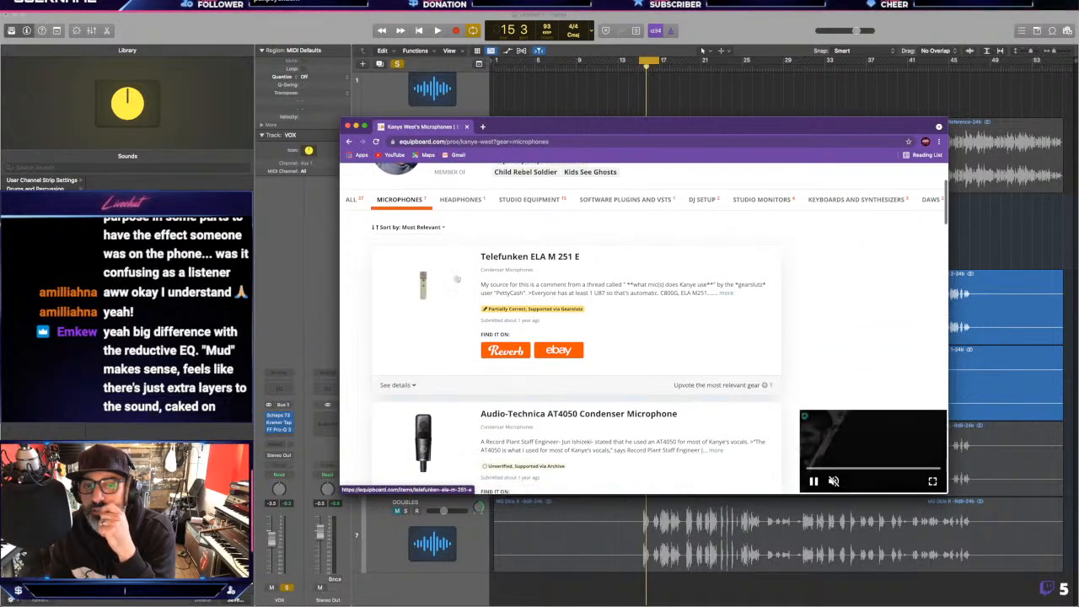
scroll(437, 292, up, 5)
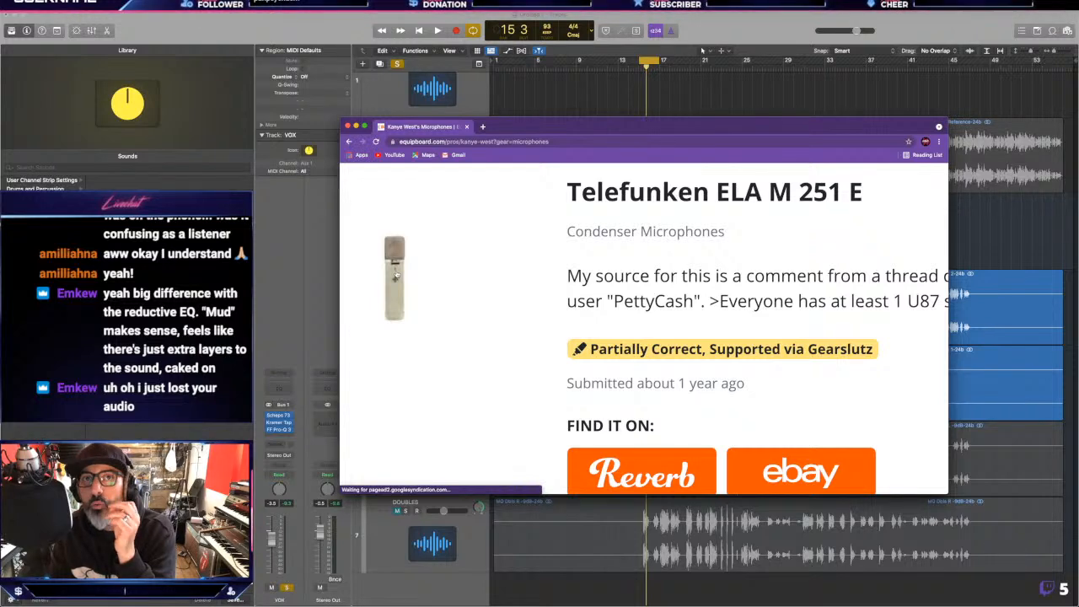
scroll(396, 274, down, 5)
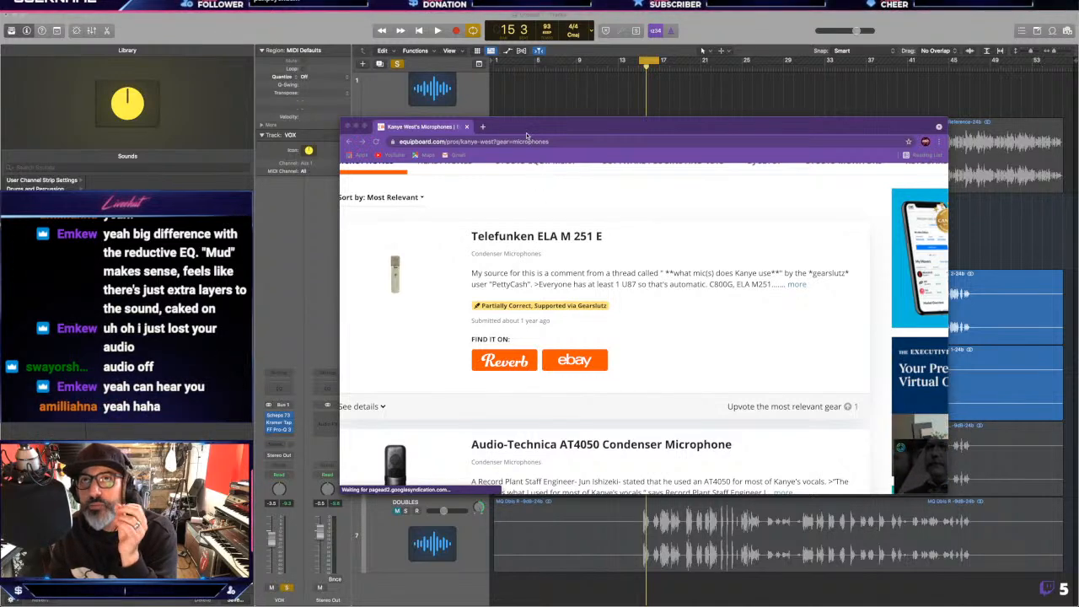
drag(525, 126, 525, 121)
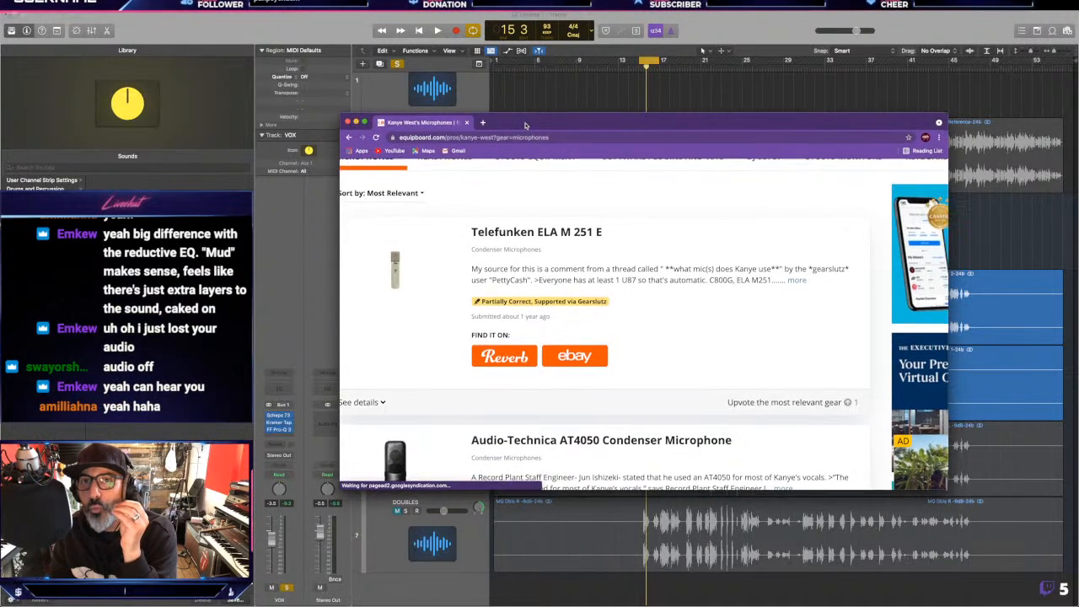
scroll(530, 362, up, 5)
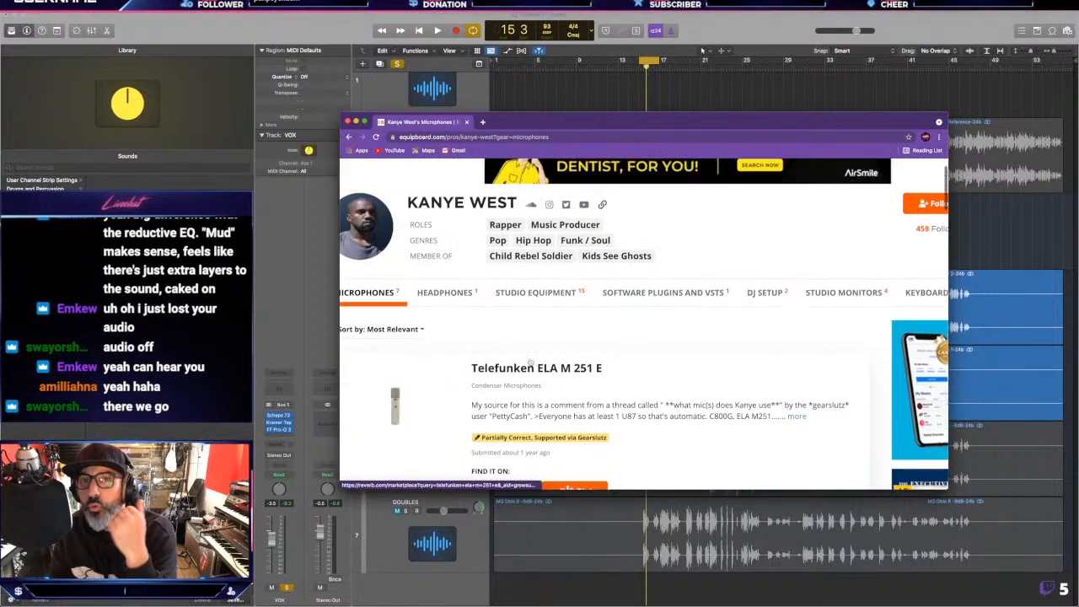
scroll(530, 362, down, 3)
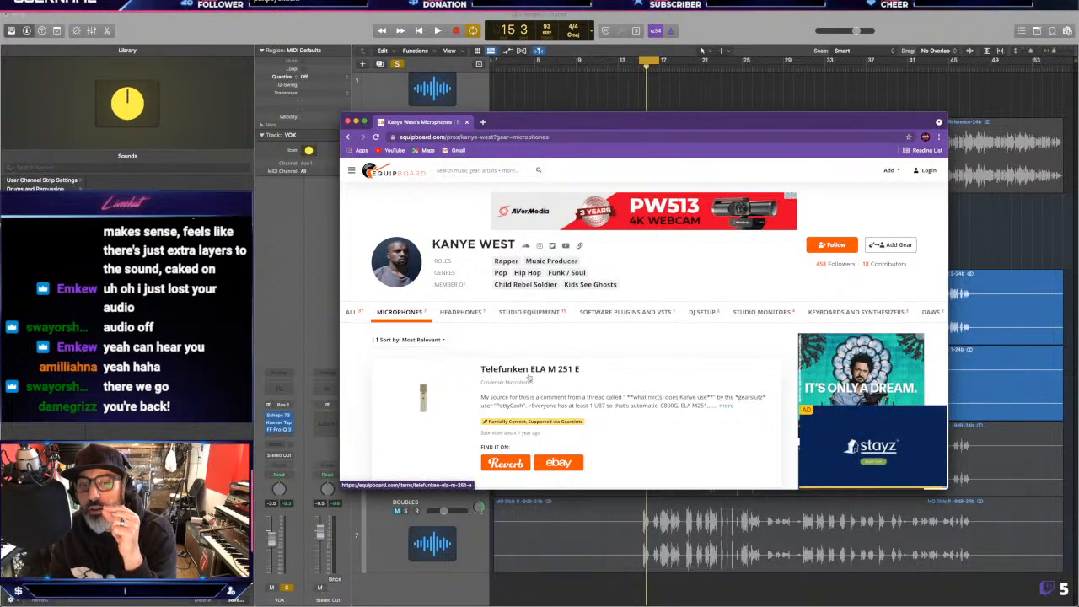
scroll(529, 378, down, 2)
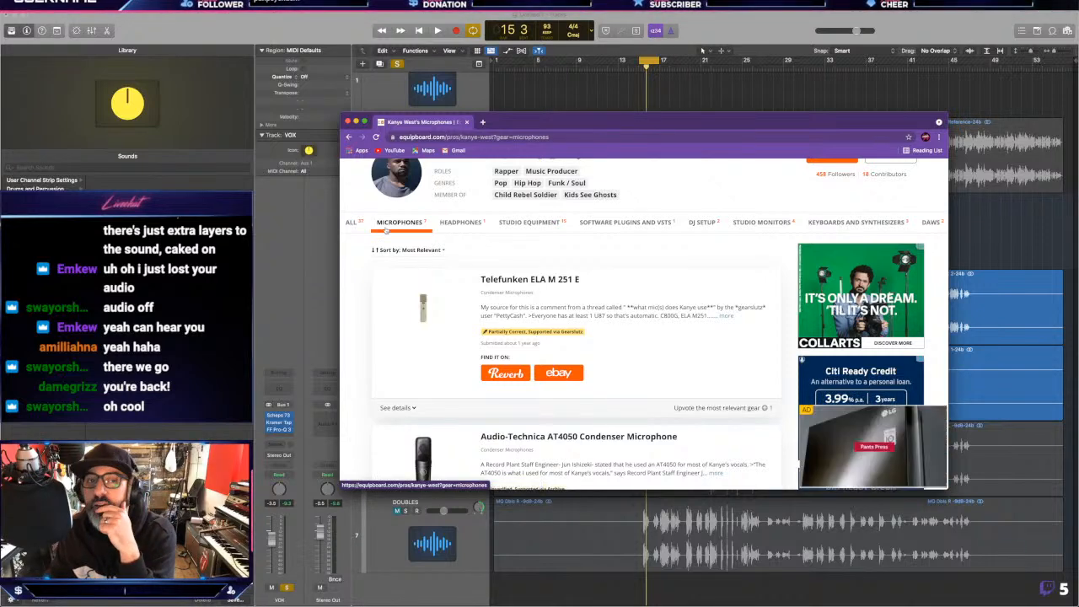
scroll(385, 198, up, 1)
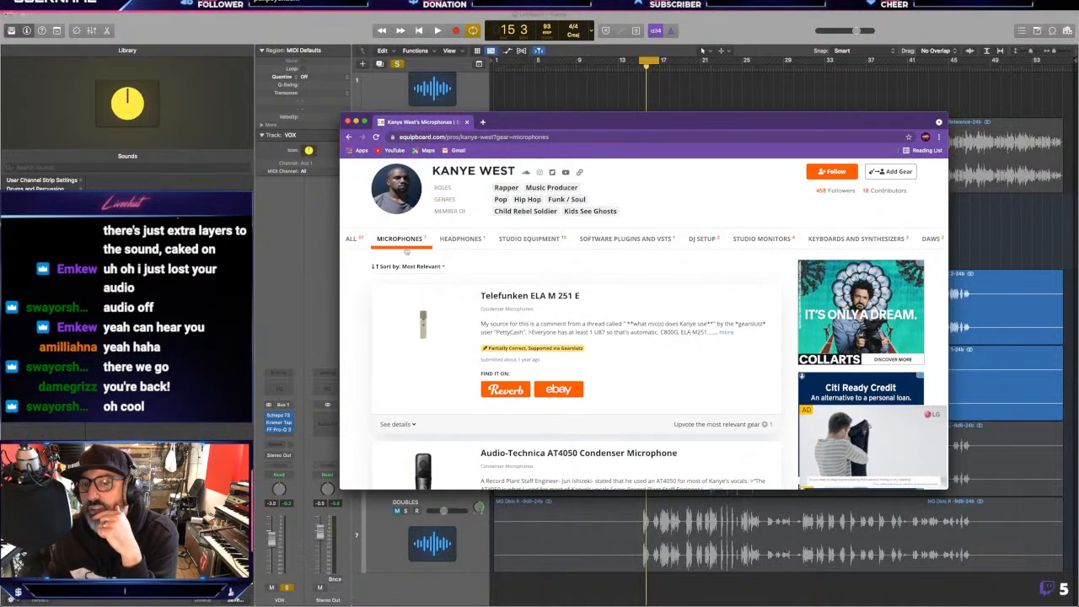
- Read through the whole microphone list, from the Audio-Technica and Neumann models down to the Sony C-800G
scroll(432, 316, down, 2)
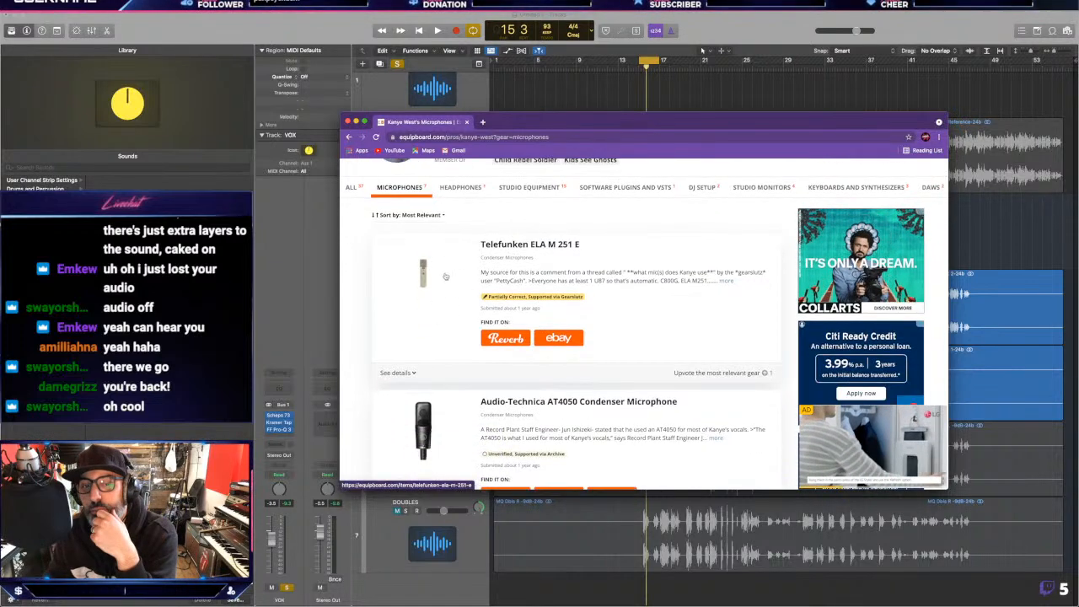
scroll(472, 282, down, 3)
scroll(556, 290, down, 3)
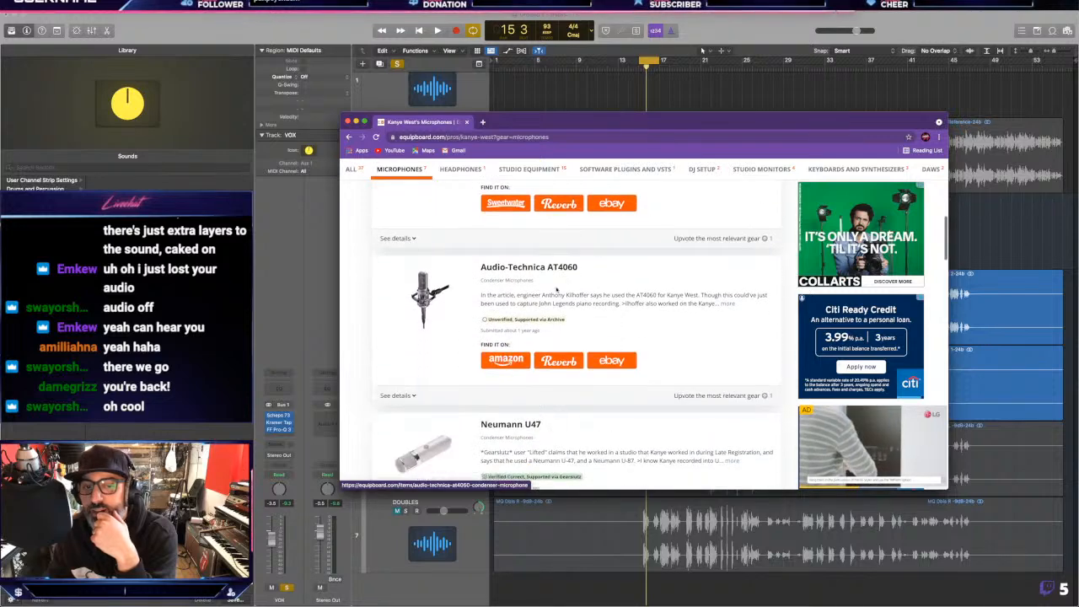
scroll(490, 317, down, 3)
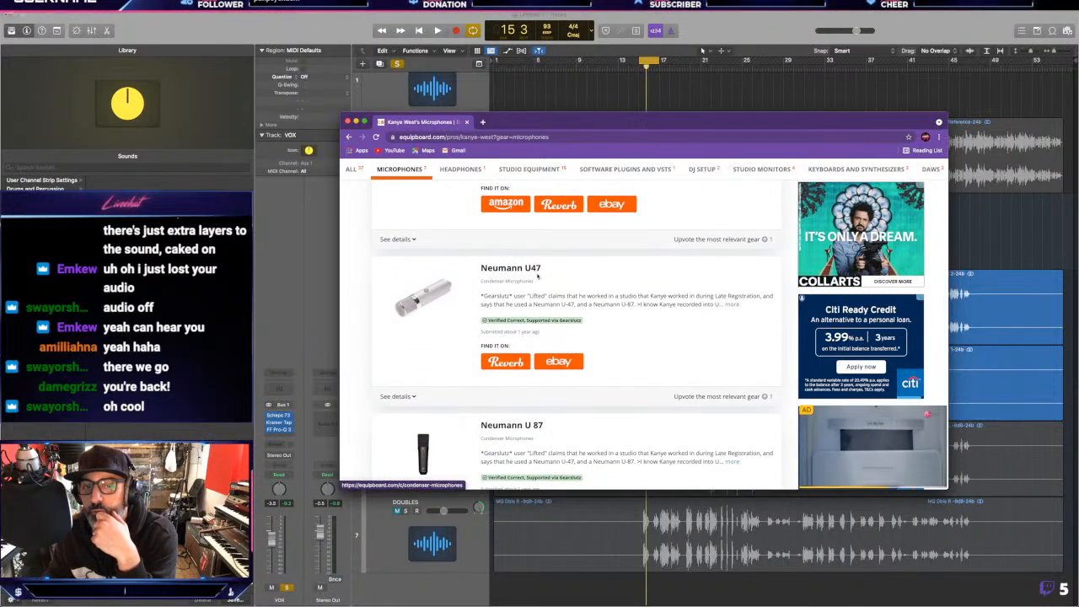
scroll(536, 275, down, 3)
scroll(426, 317, down, 3)
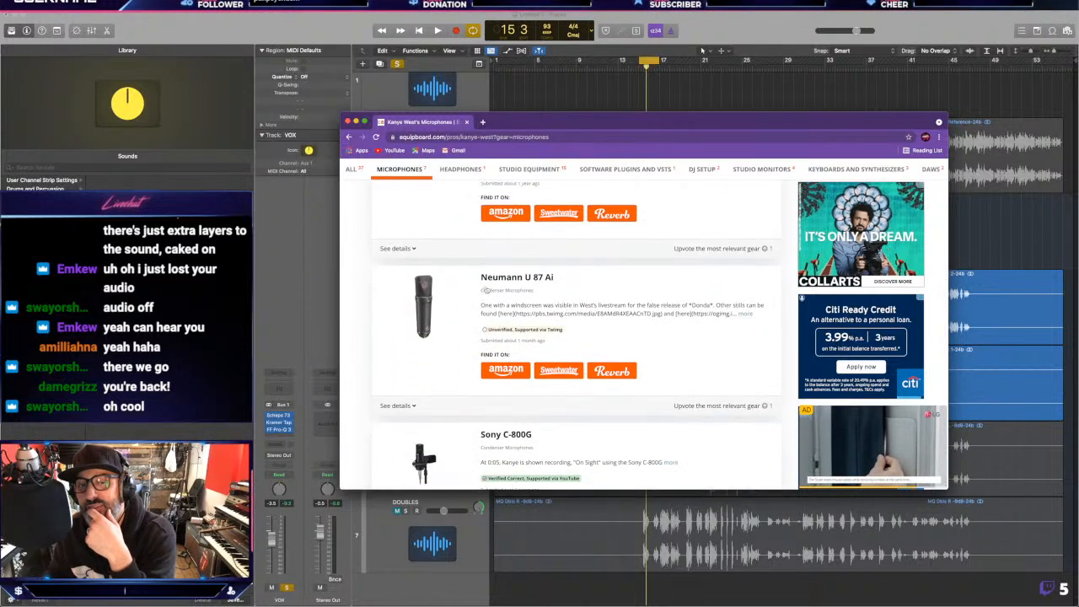
scroll(495, 282, down, 3)
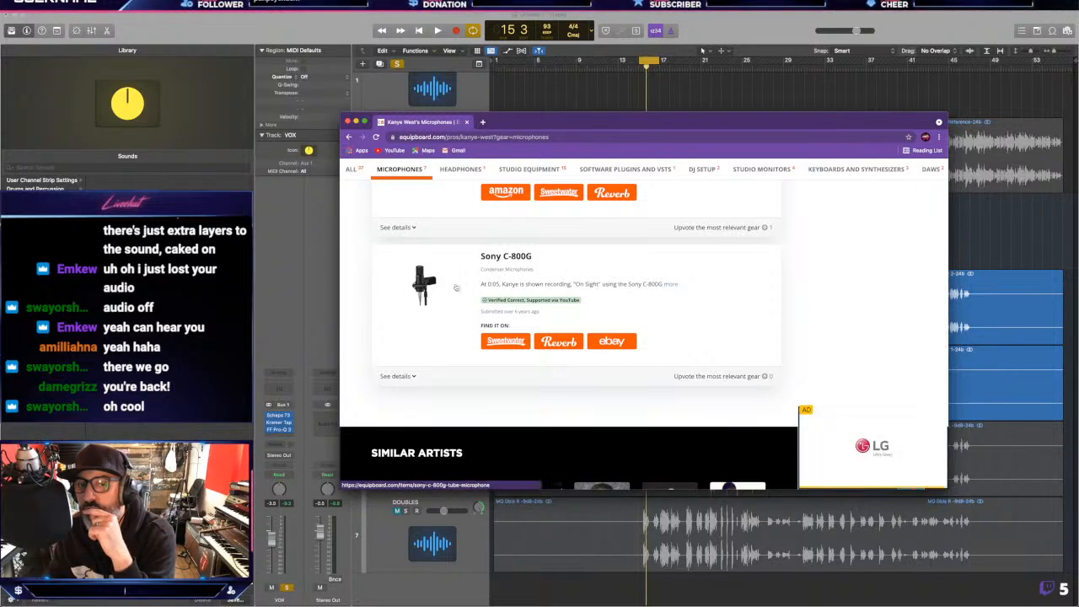
scroll(444, 289, up, 8)
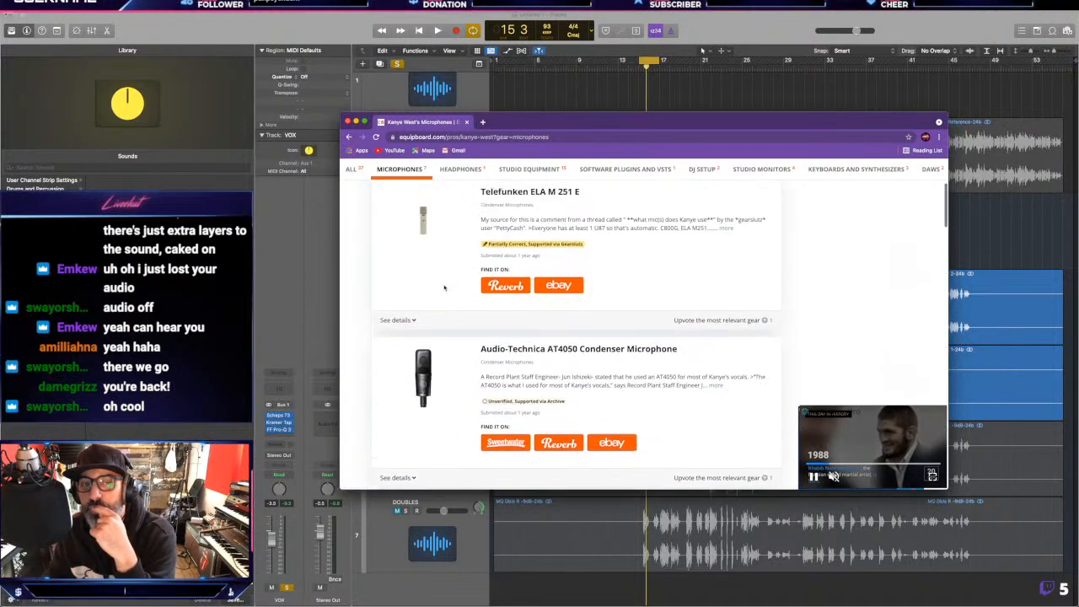
scroll(409, 255, down, 8)
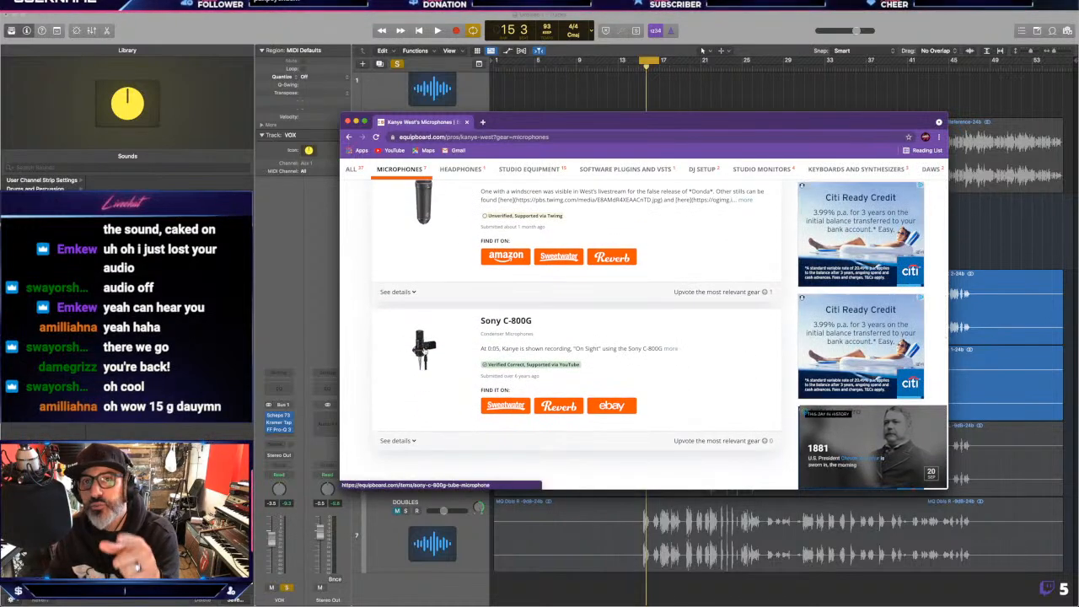
scroll(436, 313, up, 10)
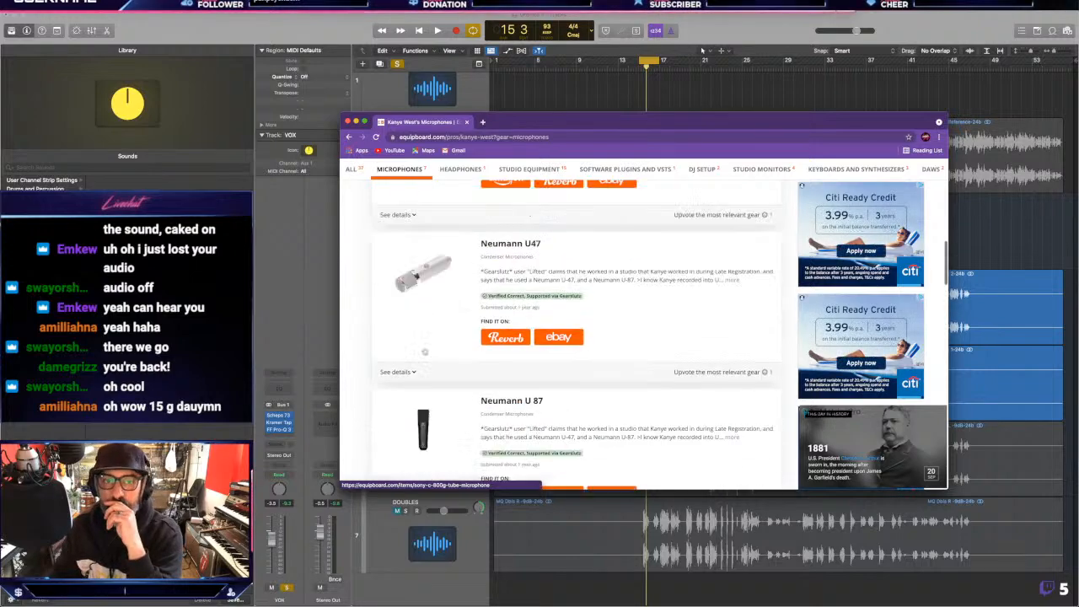
- Compare the enlarged Telefunken ELA M 251 E picture with its entry at normal size
scroll(411, 357, up, 5)
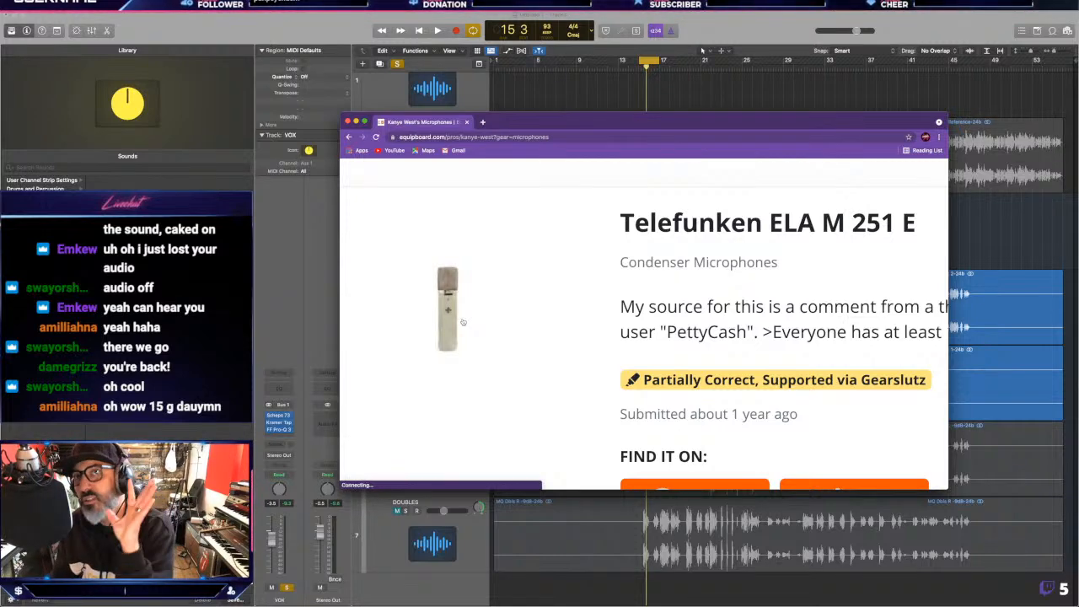
scroll(462, 322, down, 5)
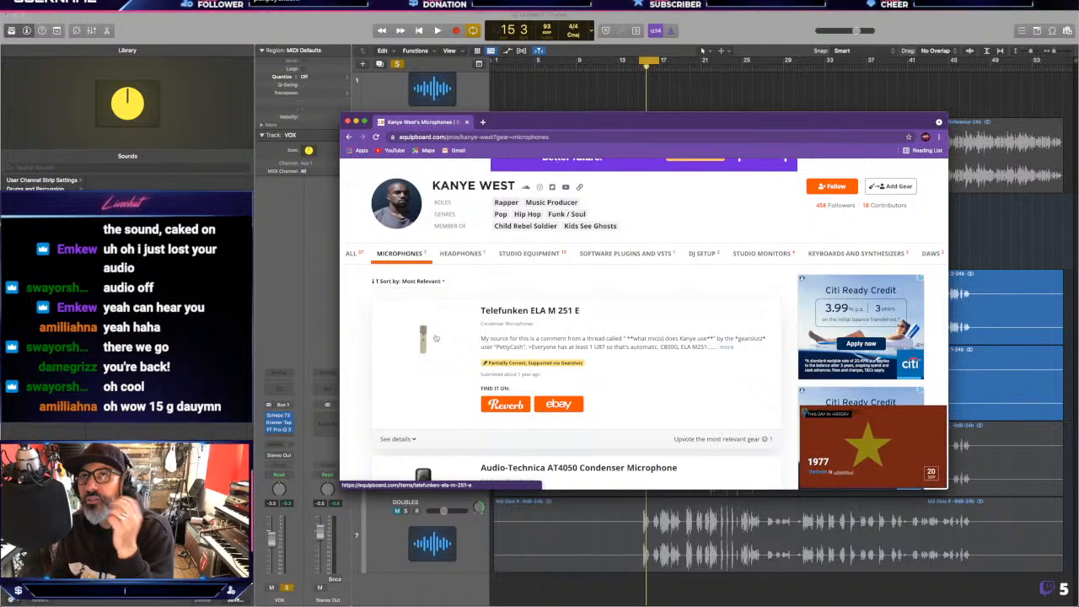
scroll(436, 338, down, 1)
scroll(423, 328, up, 5)
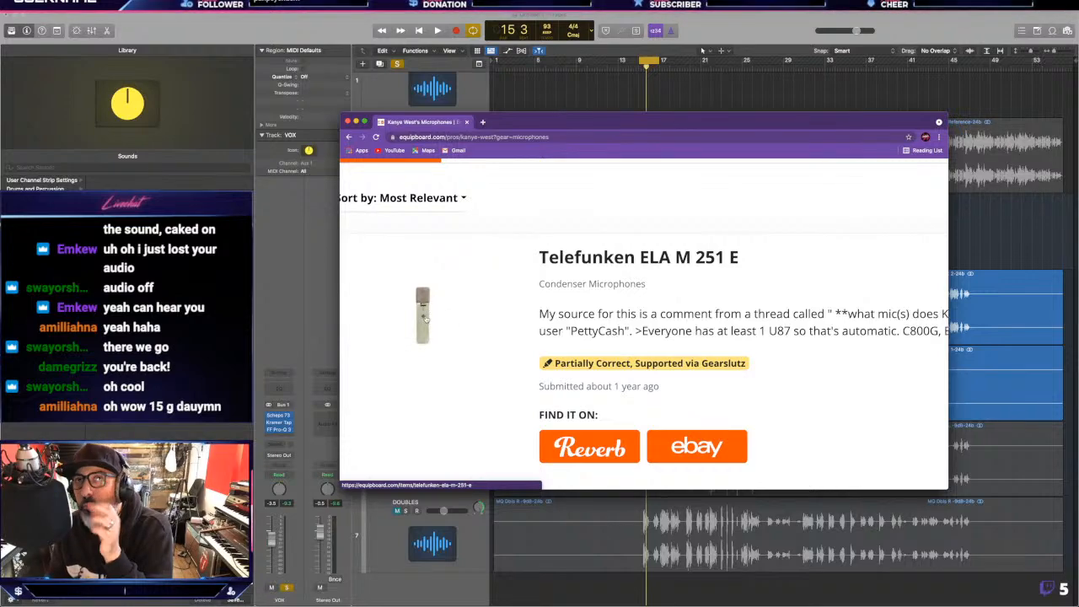
scroll(426, 319, down, 5)
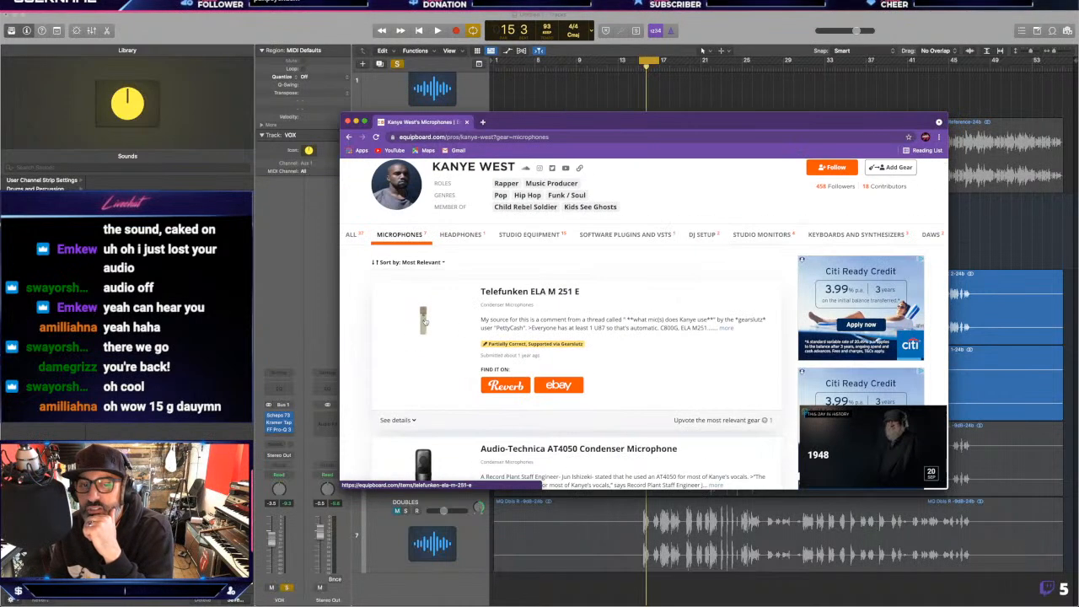
- Inspect the Sony C-800G entry and its microphone picture up close at the end of the list
scroll(426, 320, down, 8)
scroll(425, 320, up, 5)
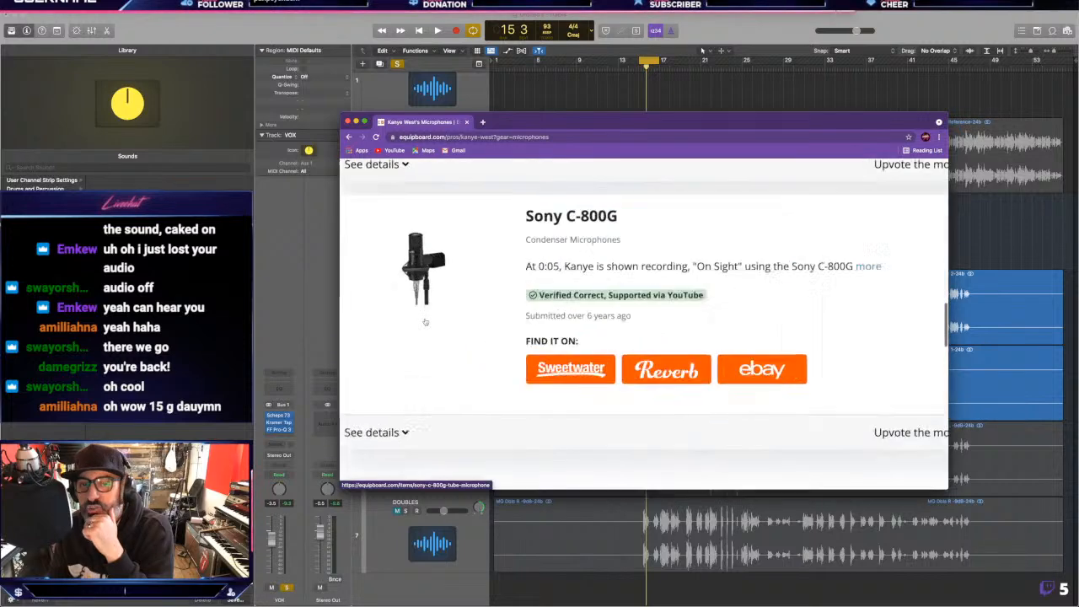
scroll(415, 310, up, 1)
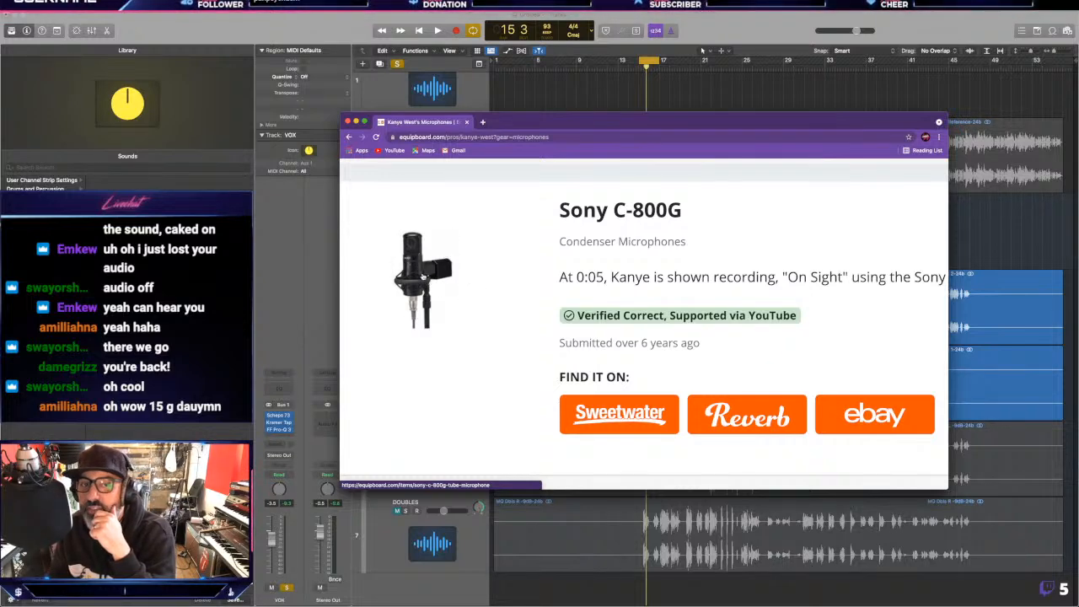
scroll(423, 276, up, 4)
scroll(418, 288, down, 5)
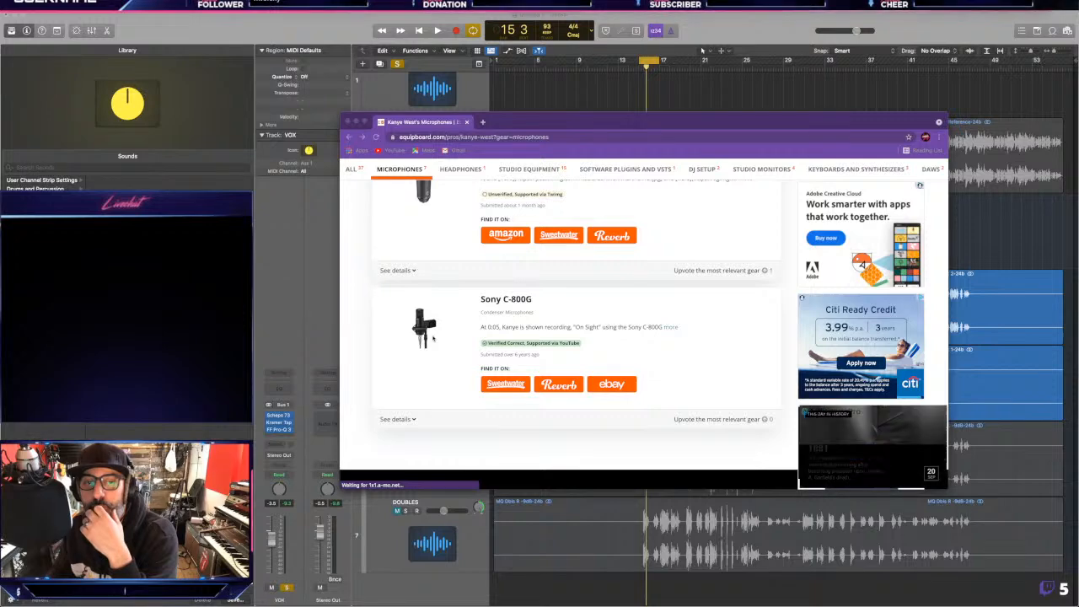
click(430, 337)
scroll(429, 338, up, 5)
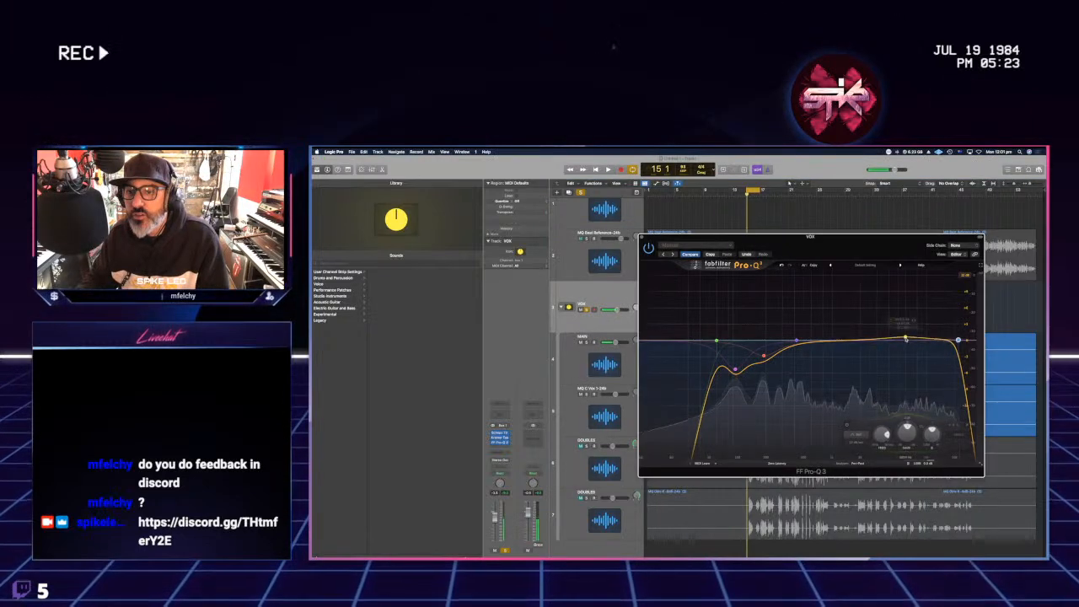
- Boost the upper bell band in Pro-Q 3 on VOX to audition it soloed, narrow it, and pull its gain into a cut
drag(906, 339, 904, 307)
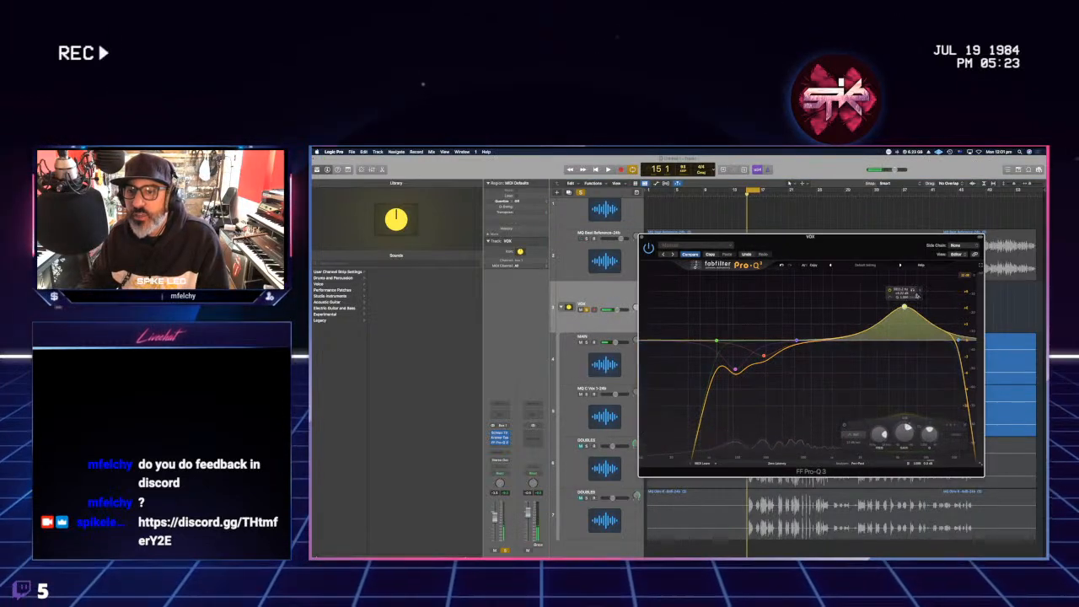
key(space)
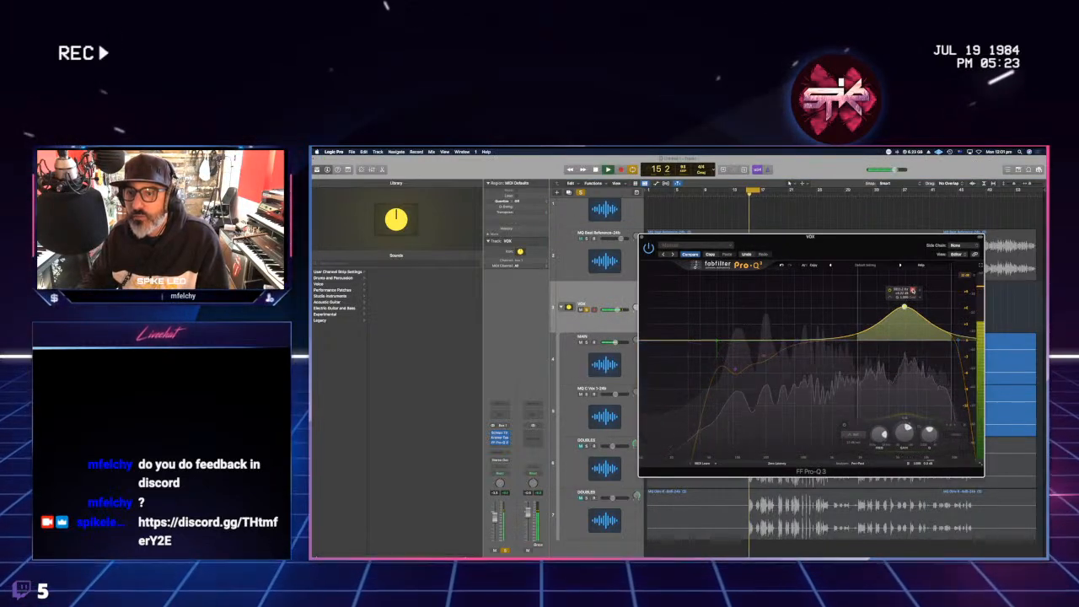
scroll(912, 289, up, 5)
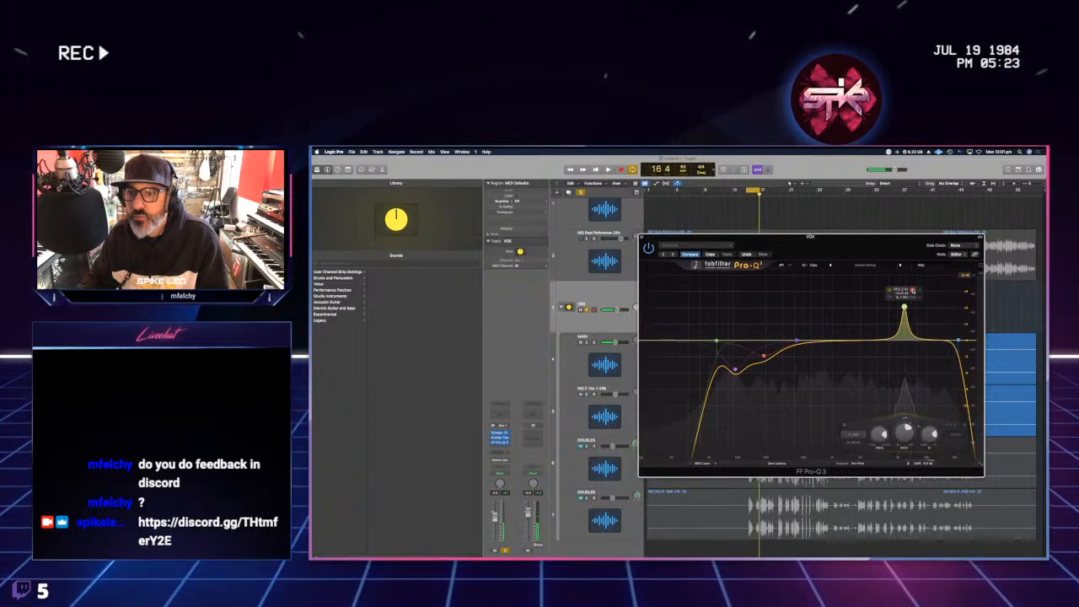
drag(905, 433, 906, 464)
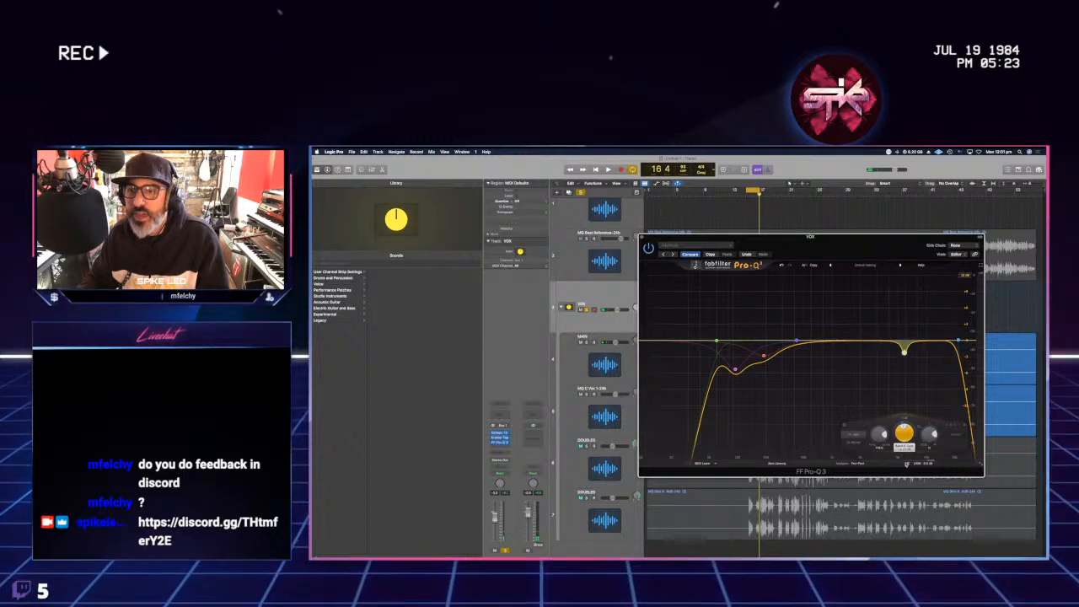
- Add a shallow bell cut just below the narrow high-frequency cut and audition it over the looping vocals
key(space)
drag(937, 340, 870, 275)
drag(870, 433, 871, 455)
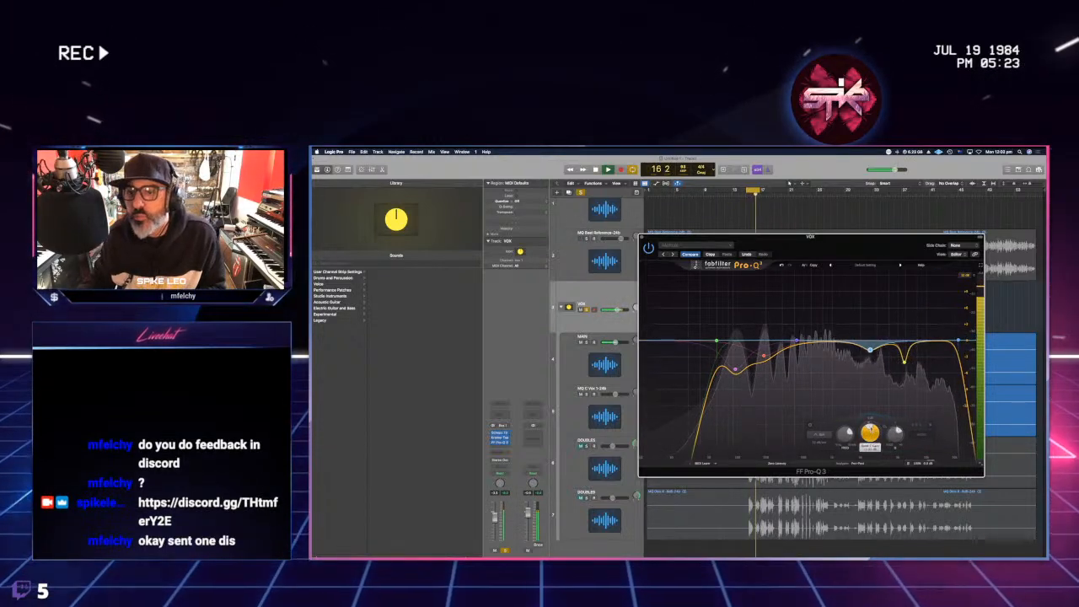
key(space)
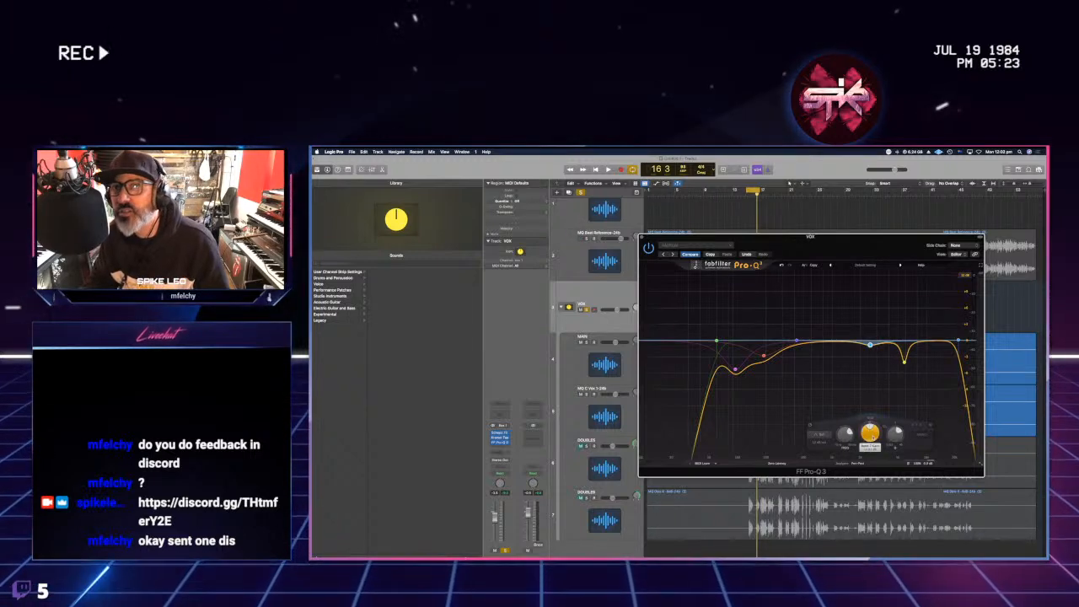
key(space)
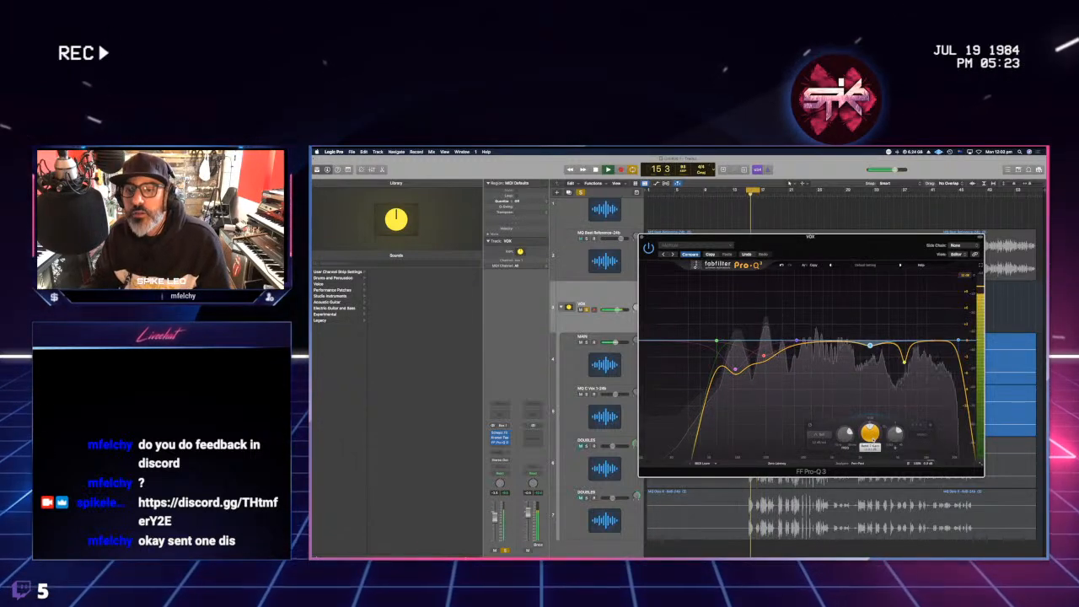
key(space)
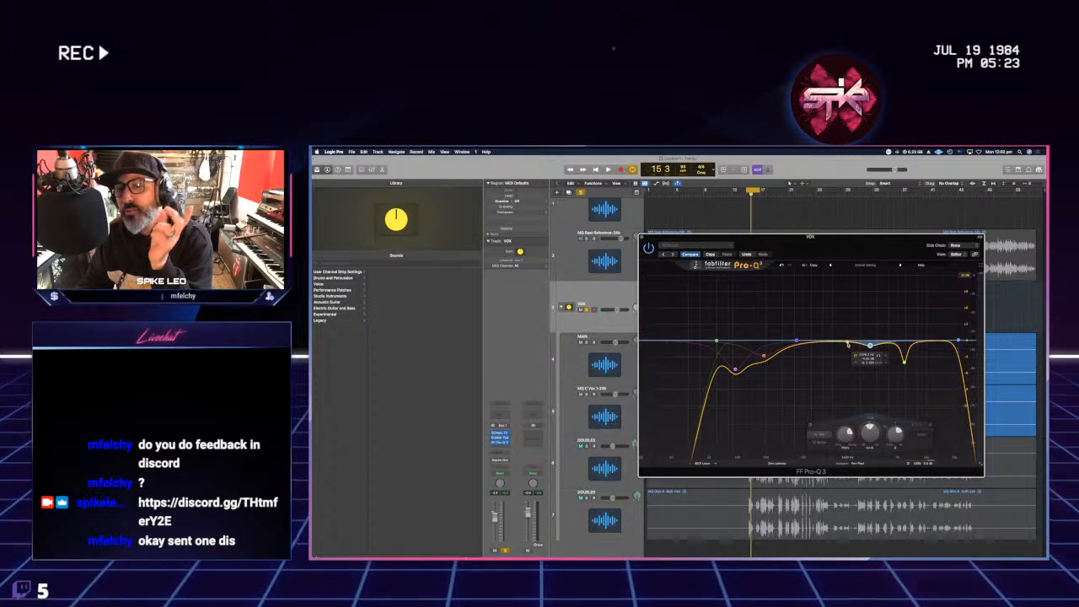
- Add a sharply boosted bell band in the mids of the VOX Pro-Q 3, trying it wide and raising its gain before narrowing it again
drag(835, 341, 835, 315)
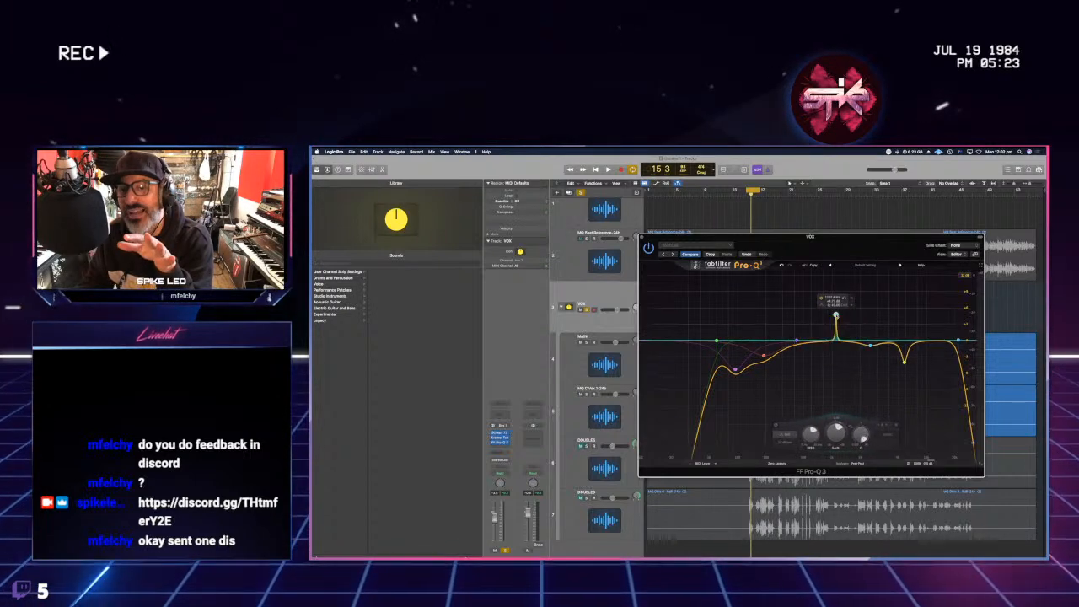
scroll(836, 316, down, 10)
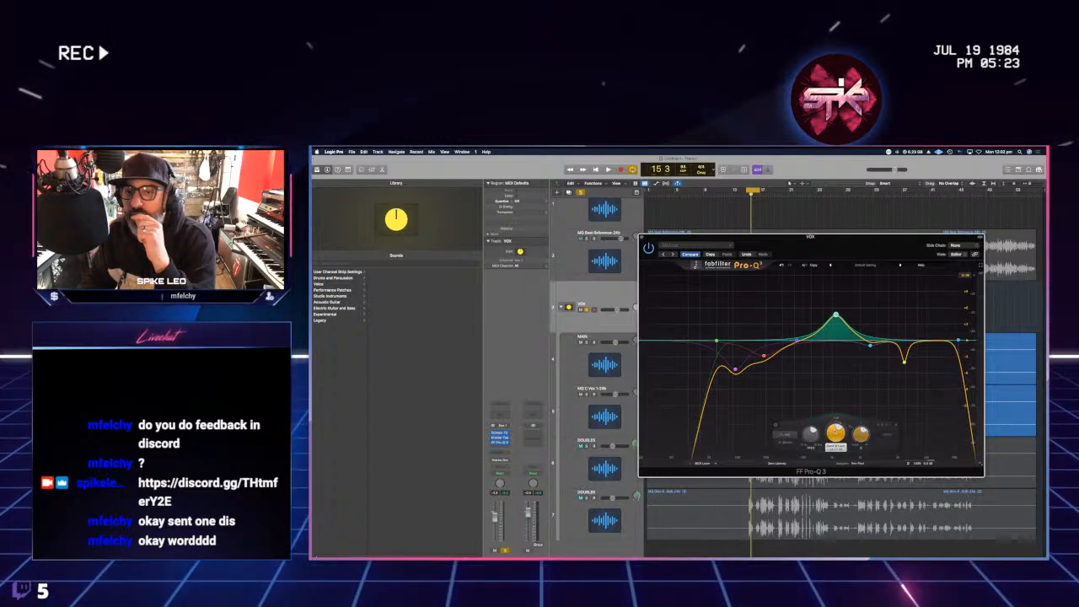
drag(848, 437, 848, 420)
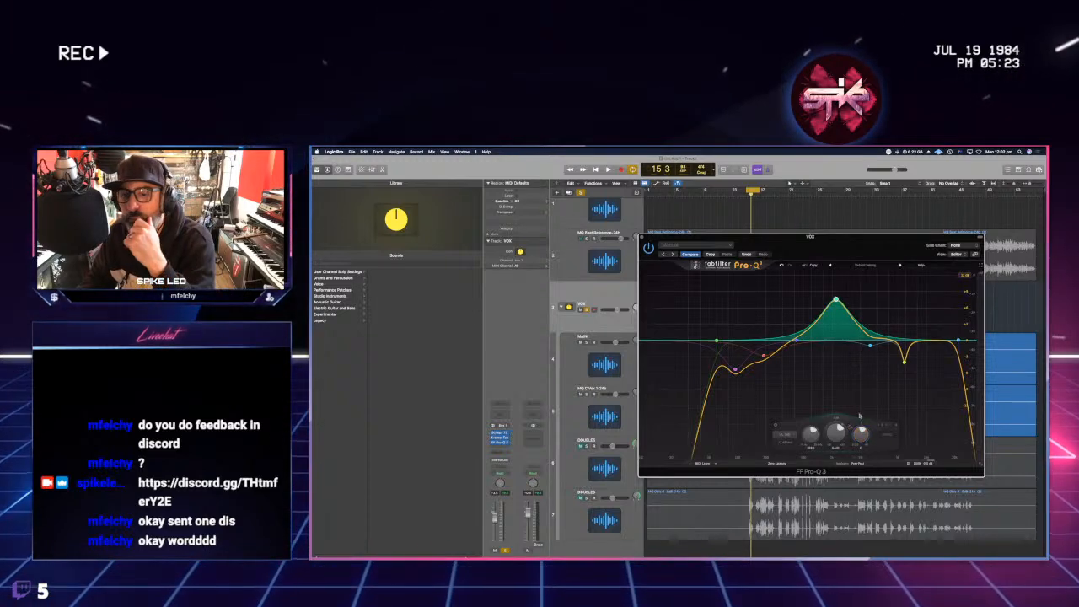
drag(860, 434, 860, 415)
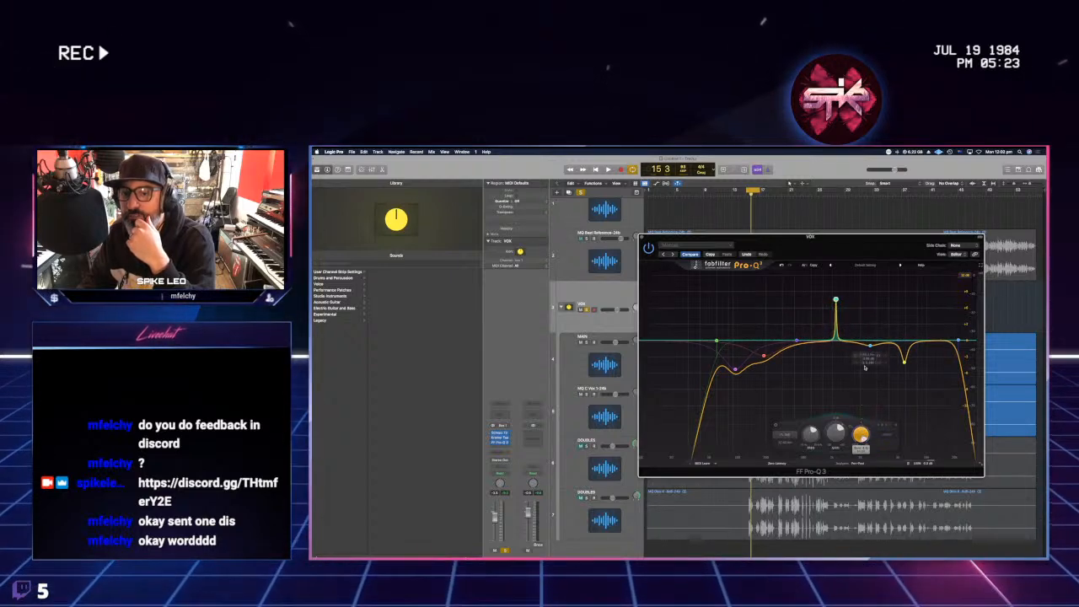
drag(834, 435, 838, 430)
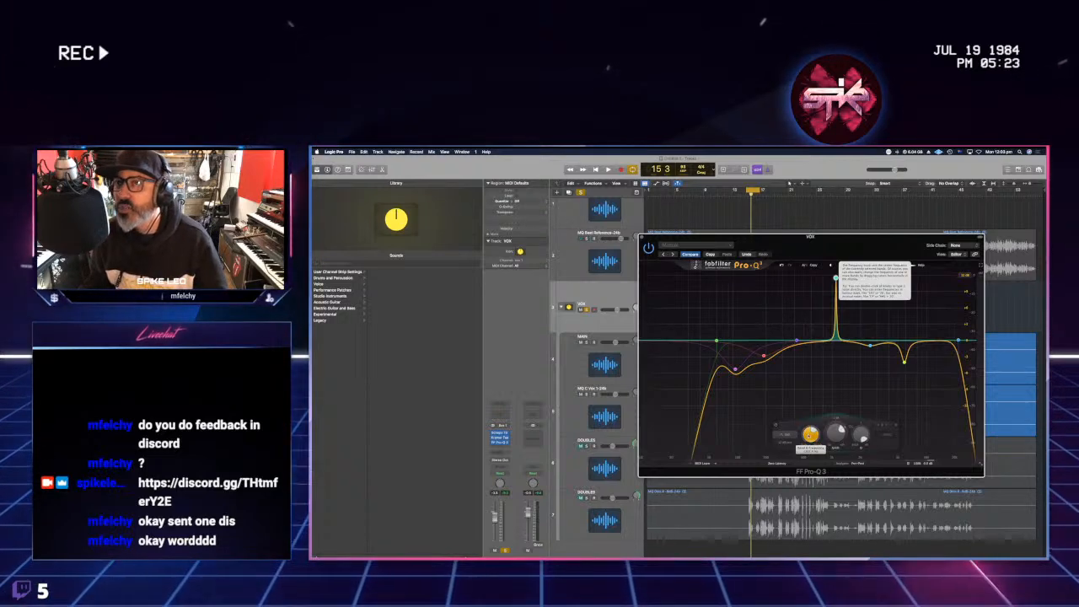
- Sweep the narrow boosted band between the low mids and mids over the looping vocals to hunt for ringing resonances, adjusting its gain
drag(836, 278, 761, 278)
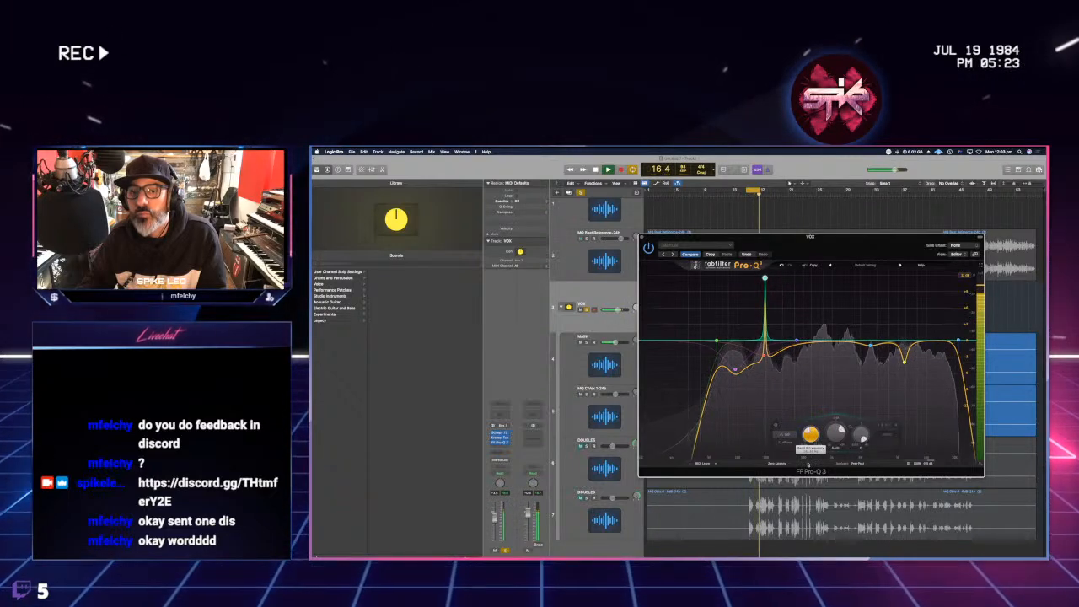
scroll(808, 463, up, 8)
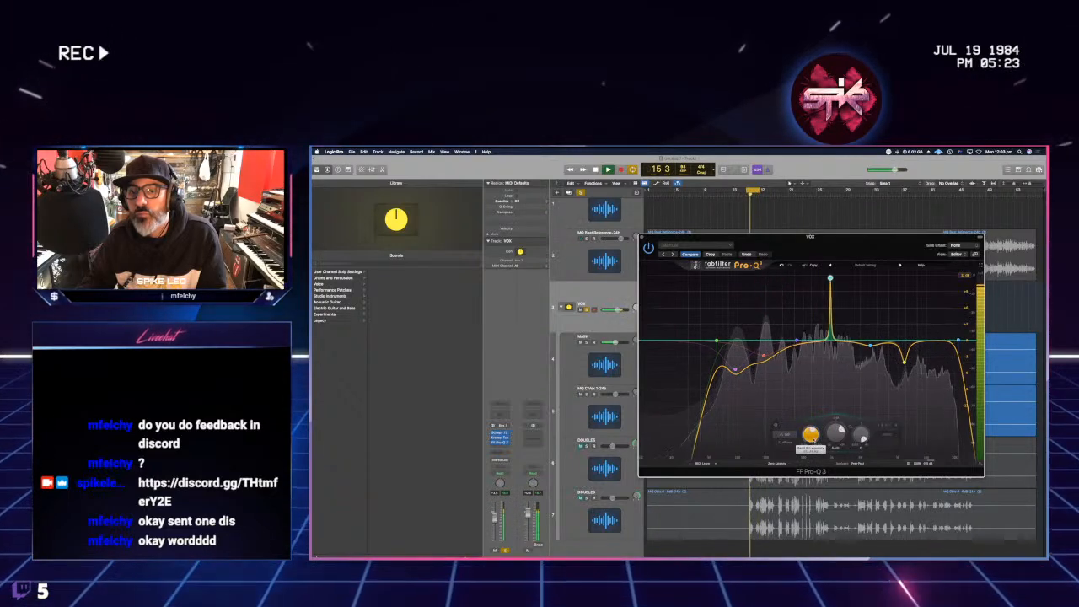
scroll(809, 435, up, 2)
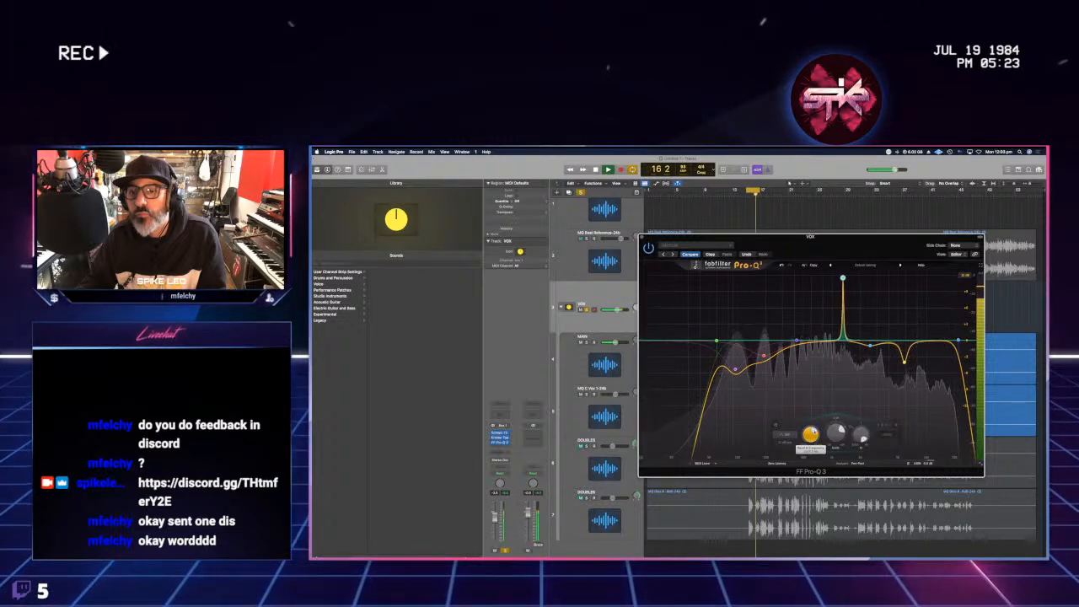
scroll(809, 435, down, 2)
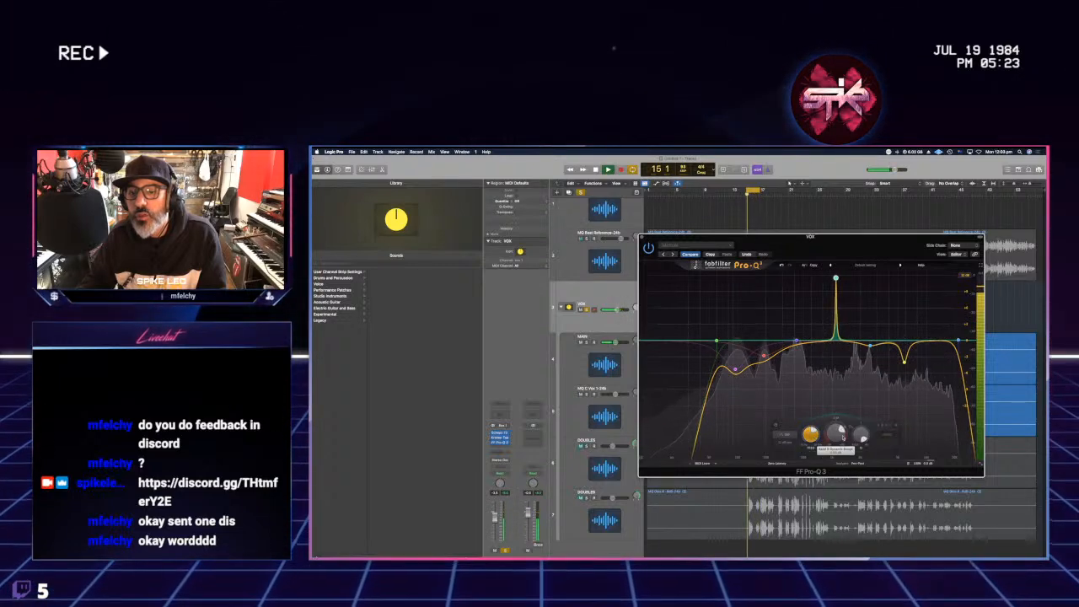
scroll(836, 435, down, 6)
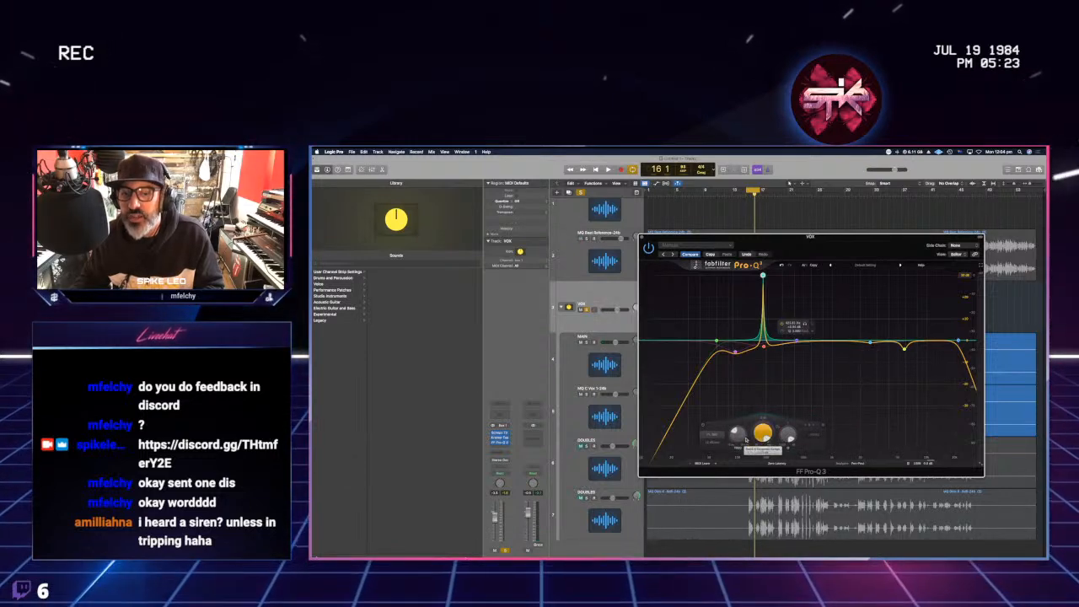
scroll(740, 439, up, 1)
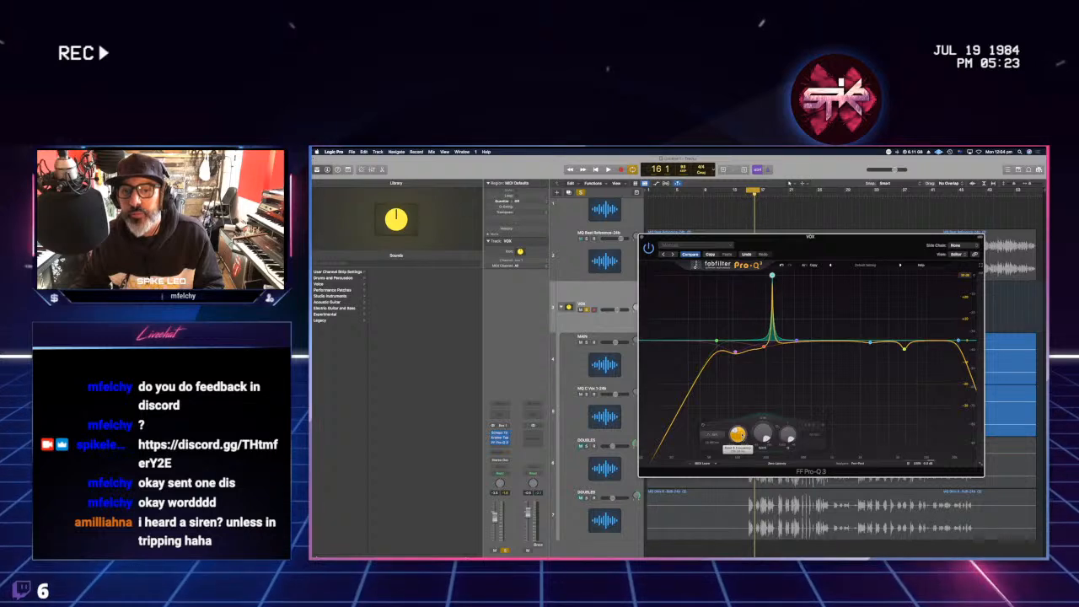
scroll(738, 435, up, 4)
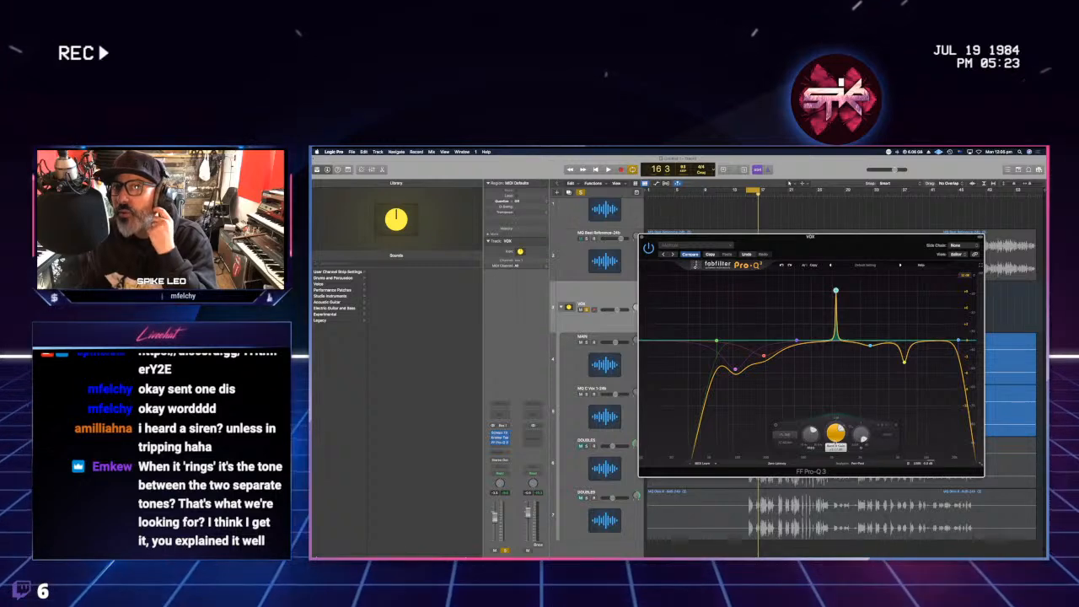
scroll(835, 439, up, 2)
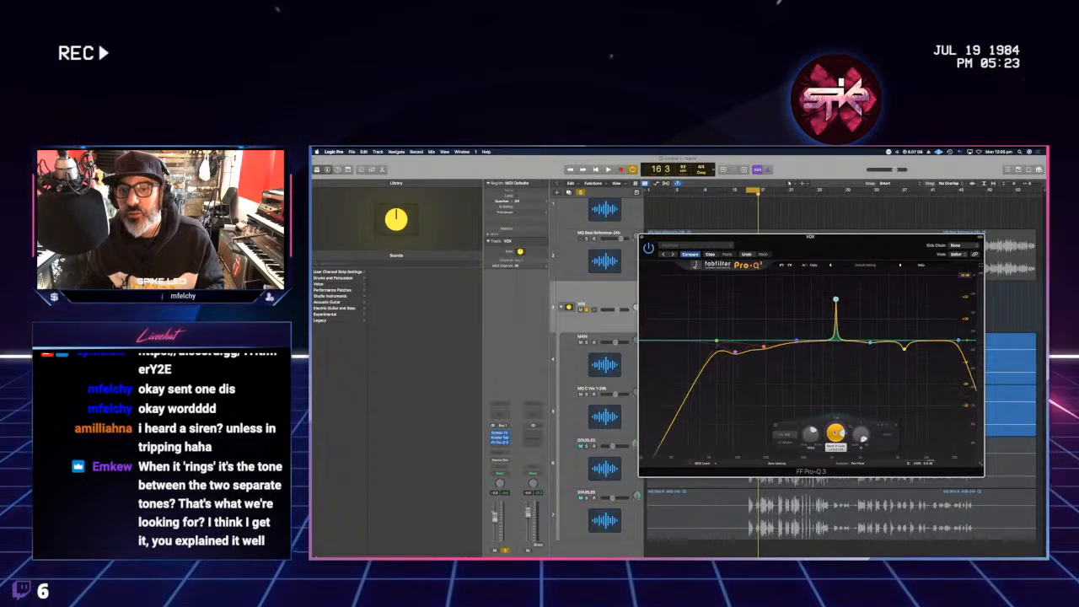
scroll(834, 439, up, 3)
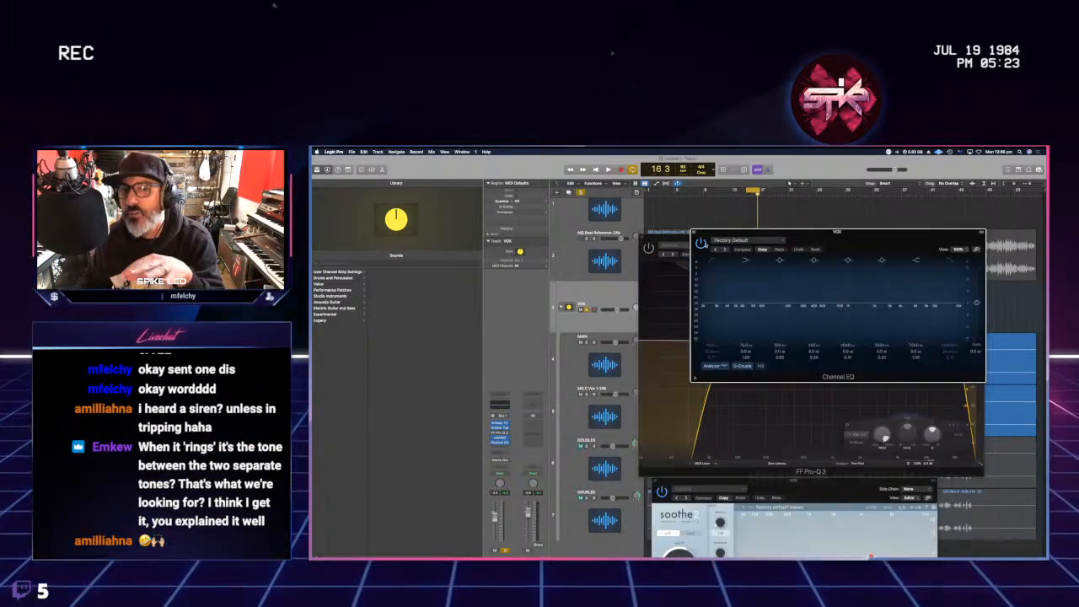
- Switch to Console, close the Unison preamp window, and bring back the plug-in windows in Logic Pro
key(super+Tab)
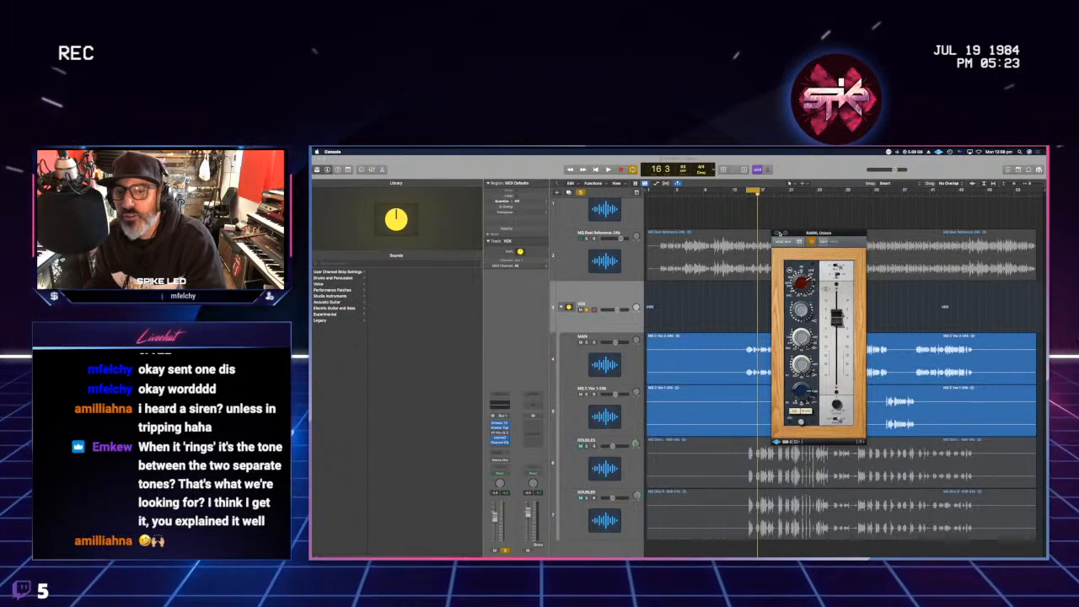
click(777, 233)
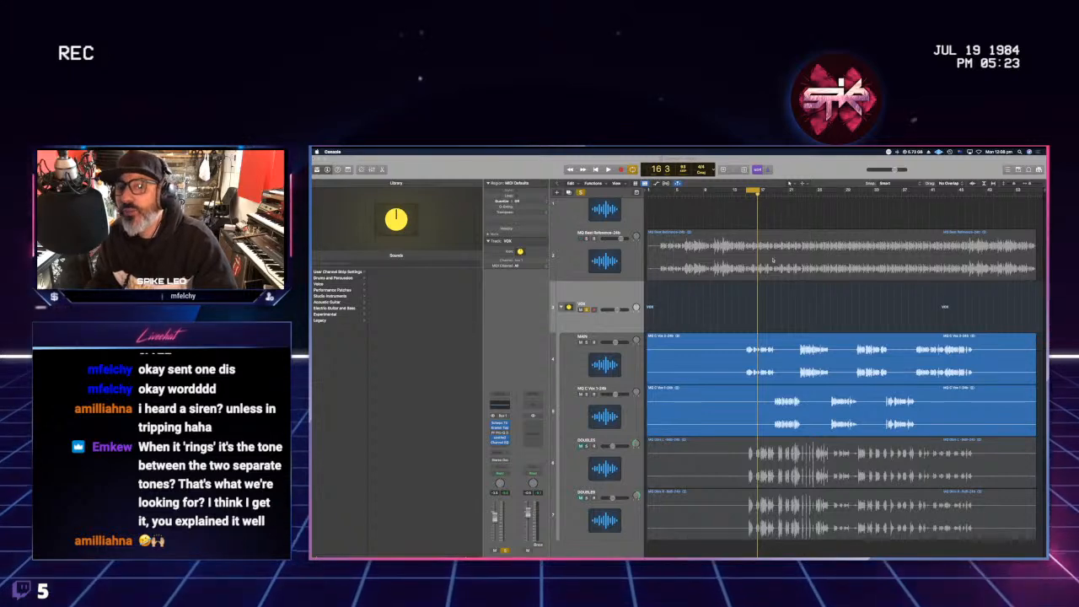
key(v)
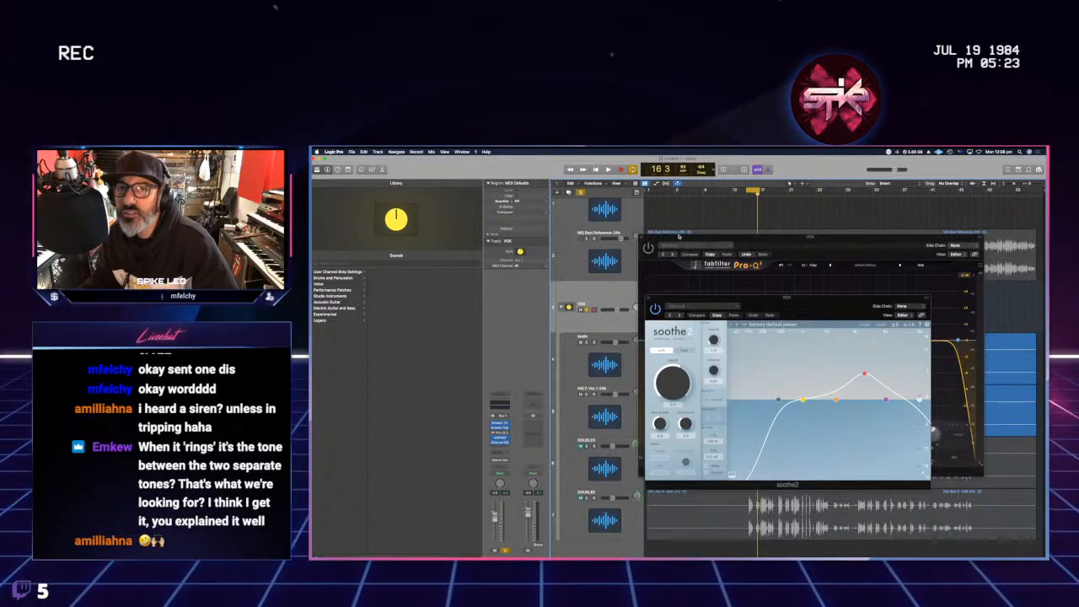
- Load the Harsh vox start vocal preset in soothe2 and shift its two lower bands down in frequency with more sensitivity
drag(814, 294, 807, 273)
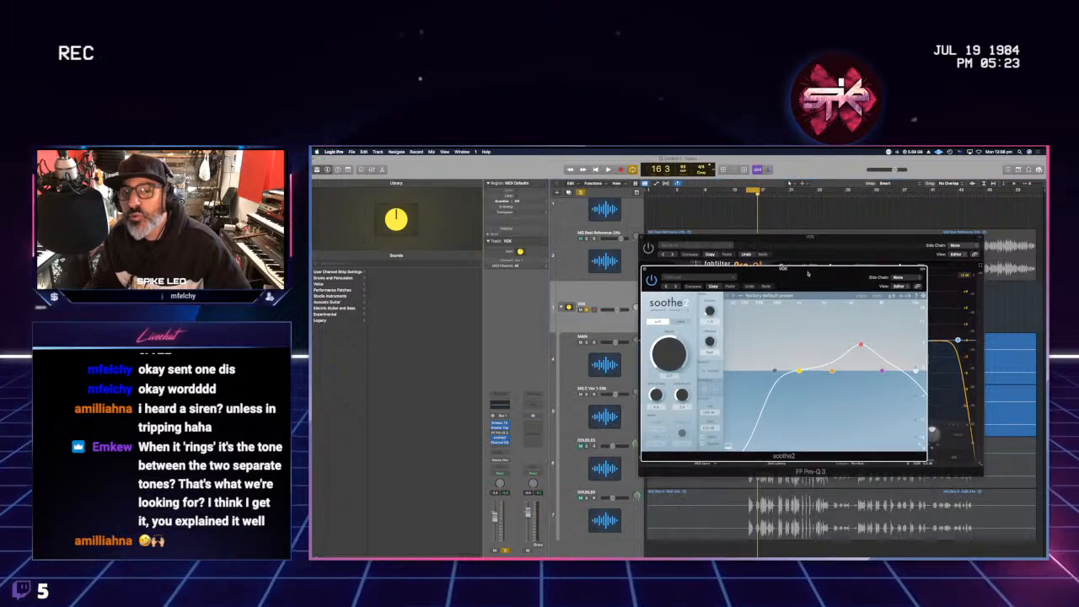
click(757, 295)
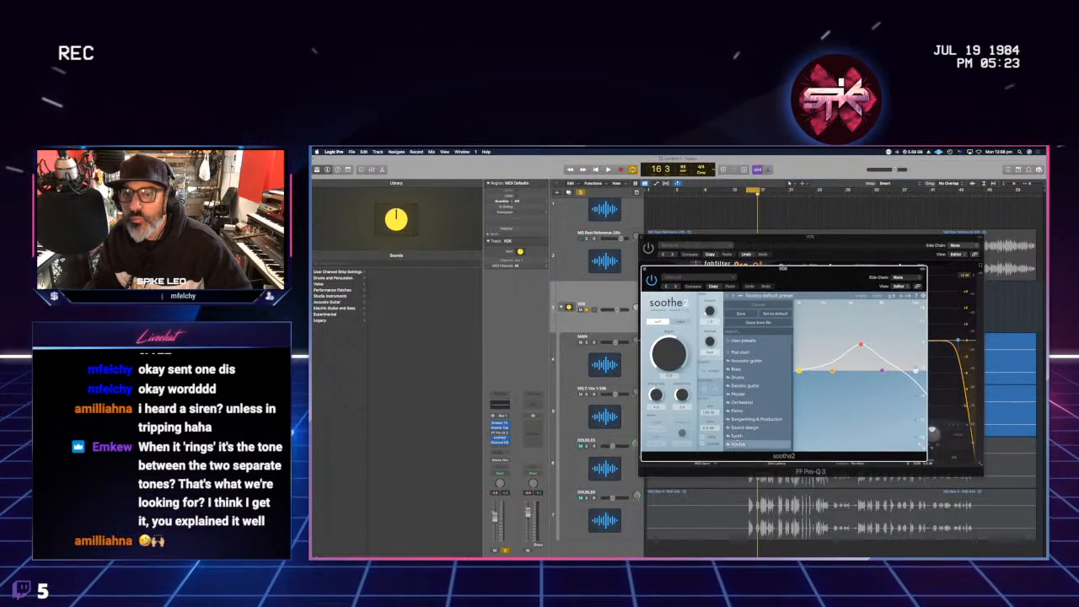
mouse_move(737, 444)
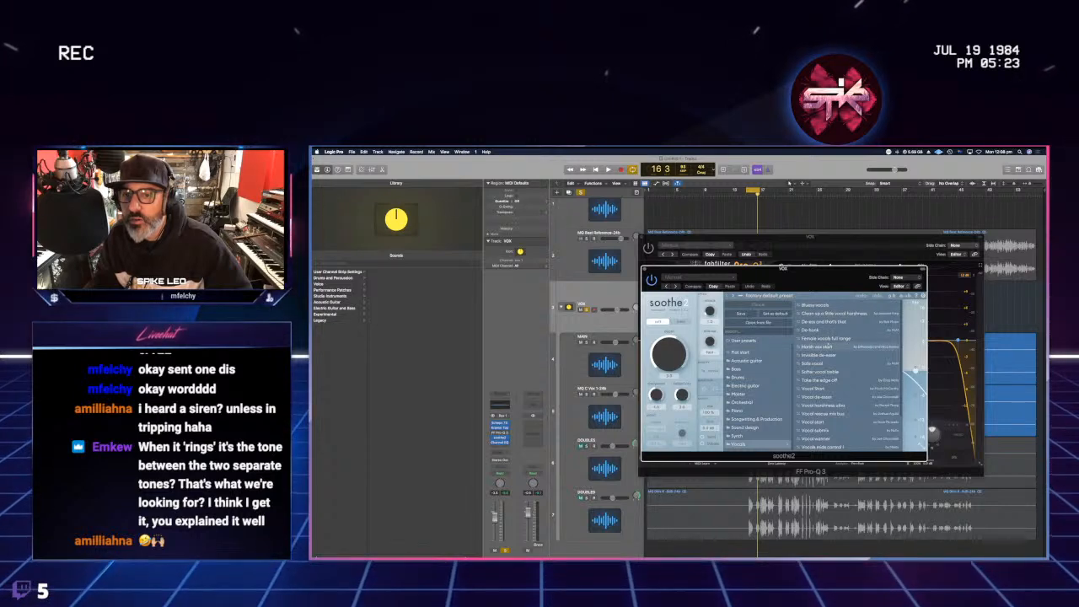
click(817, 346)
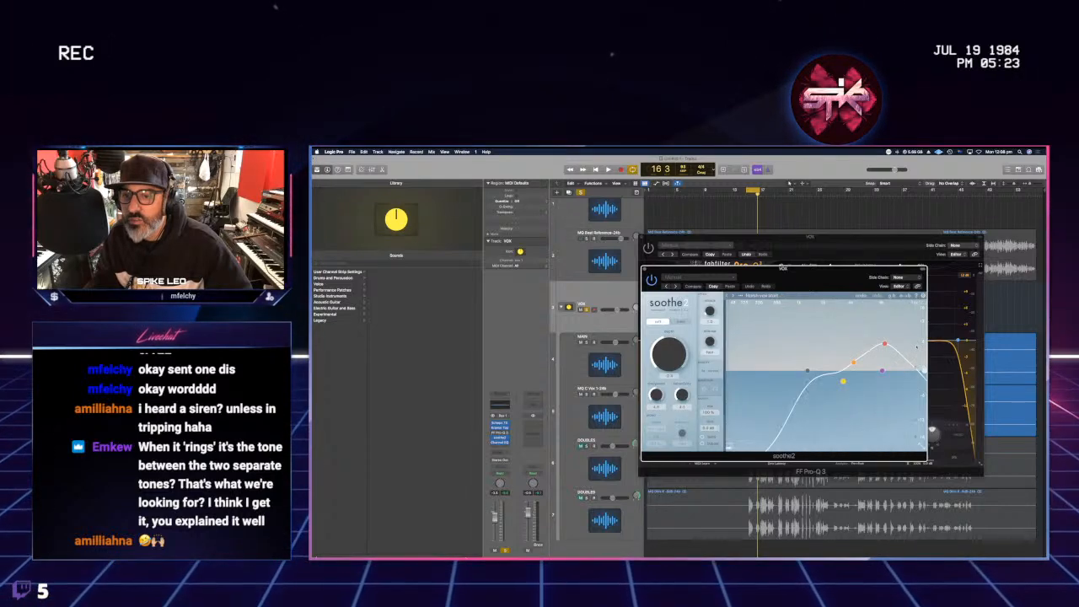
drag(853, 362, 831, 335)
drag(843, 381, 808, 345)
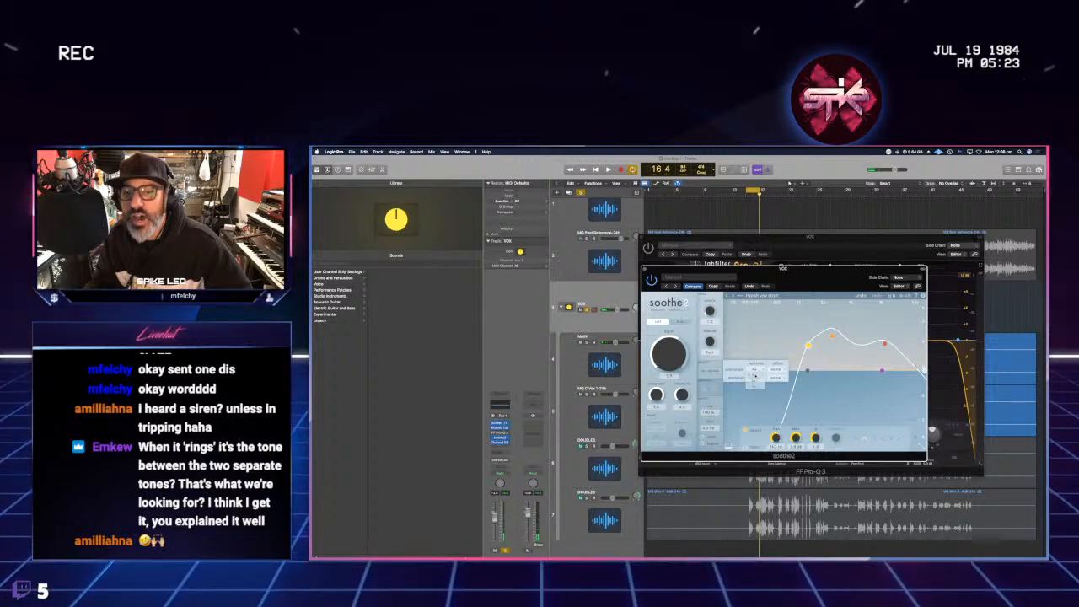
- Change the realtime quality settings in soothe2, audition the looping vocals through it, and move its window aside
click(754, 378)
click(754, 395)
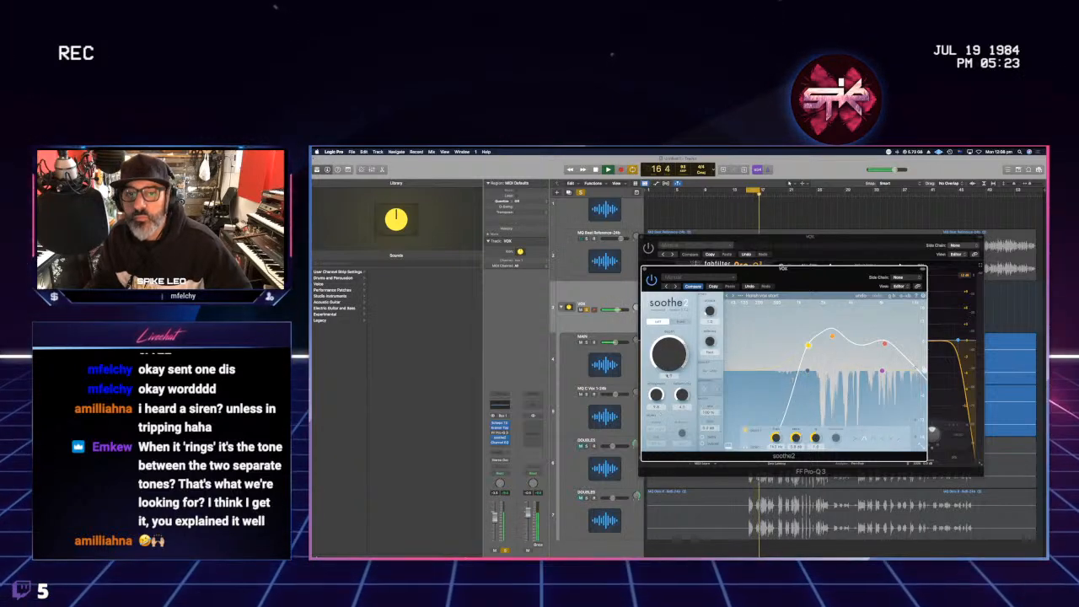
key(space)
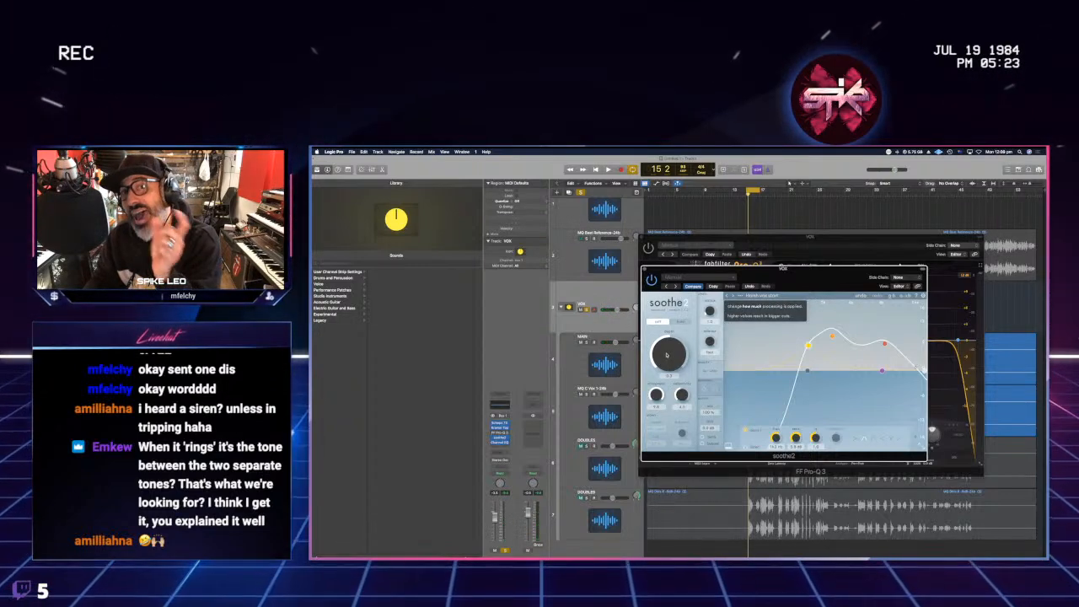
drag(806, 268, 848, 277)
click(957, 340)
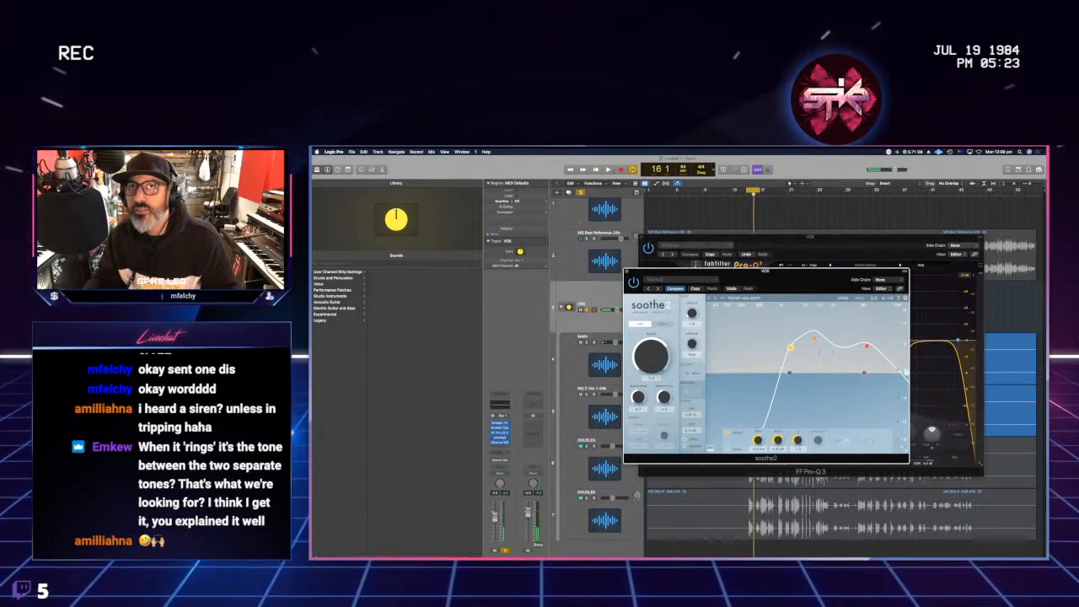
- Close the soothe2 window and remove soothe2 and Channel EQ from the VOX inserts
click(627, 272)
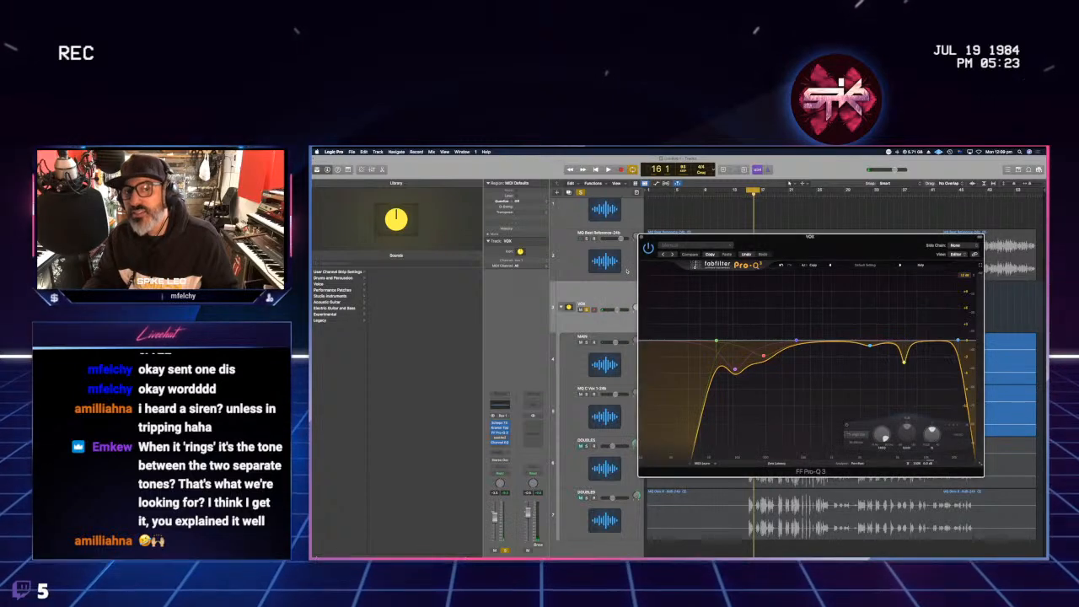
click(510, 440)
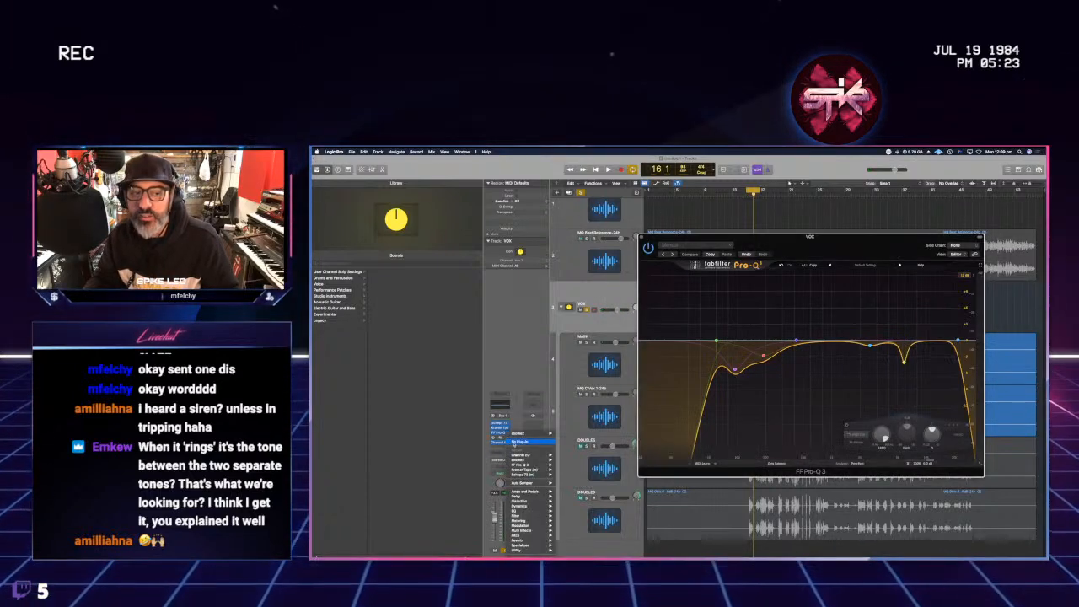
click(513, 442)
click(509, 442)
click(511, 438)
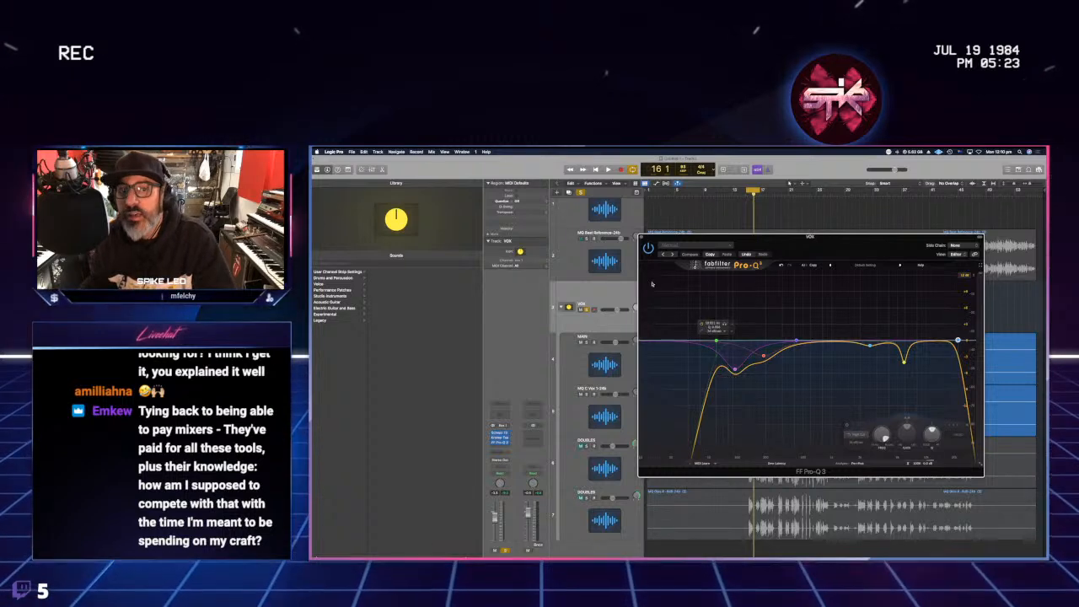
- Reposition the Pro-Q 3 window over the arrangement and audition the looped vocals through the EQ
drag(795, 247, 740, 238)
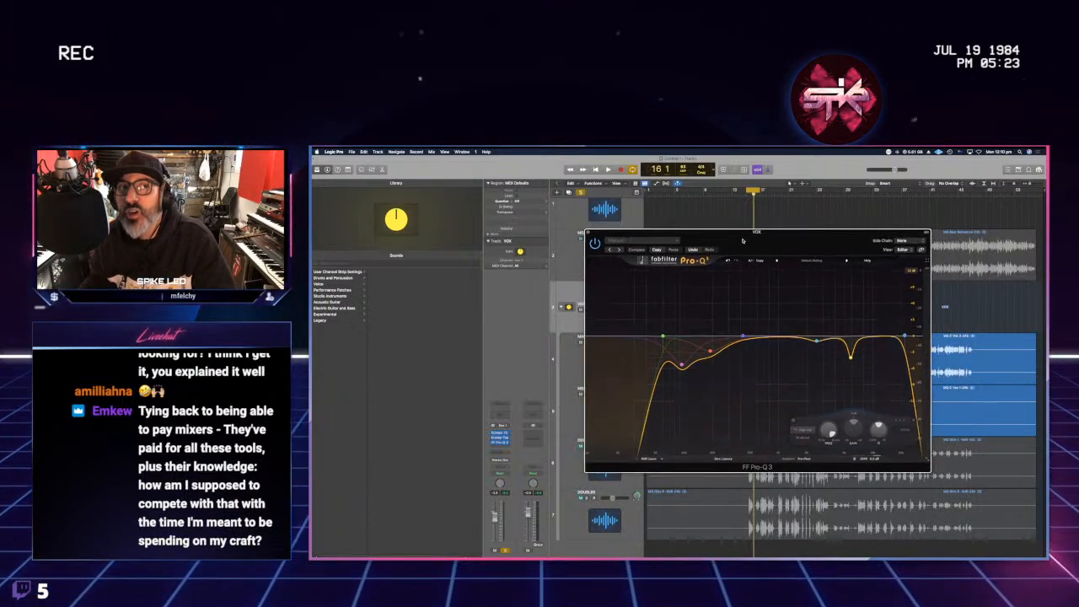
drag(741, 238, 804, 243)
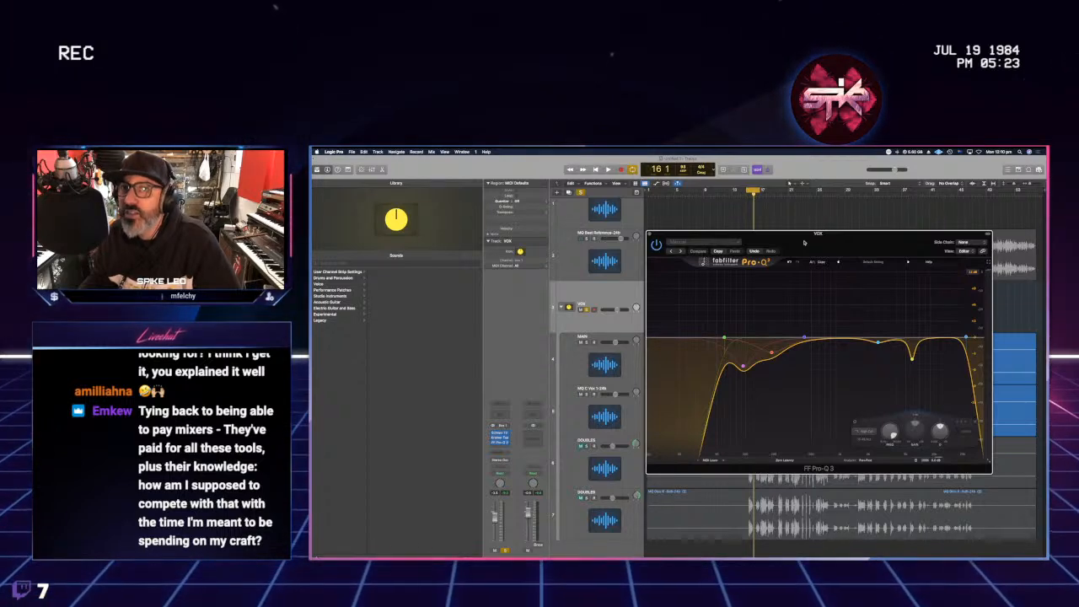
mouse_move(803, 243)
mouse_down()
mouse_move(759, 263)
mouse_move(740, 258)
mouse_move(805, 268)
mouse_move(803, 246)
mouse_move(808, 262)
mouse_up()
key(space)
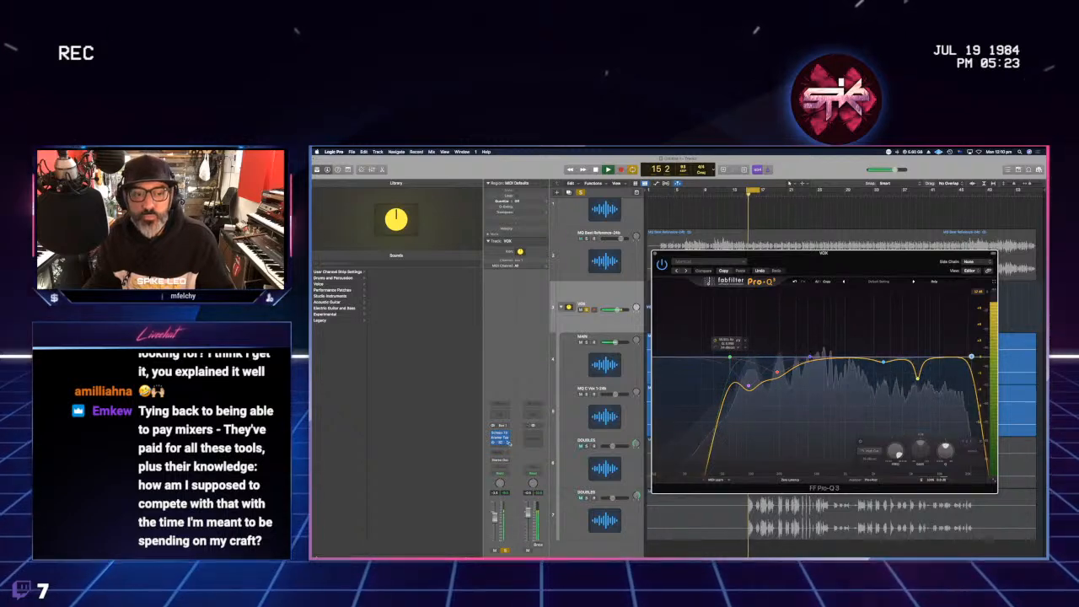
key(space)
- Insert the FabFilter Pro-DS de-esser on the VOX channel and place its window over Pro-Q 3
click(499, 433)
mouse_move(538, 492)
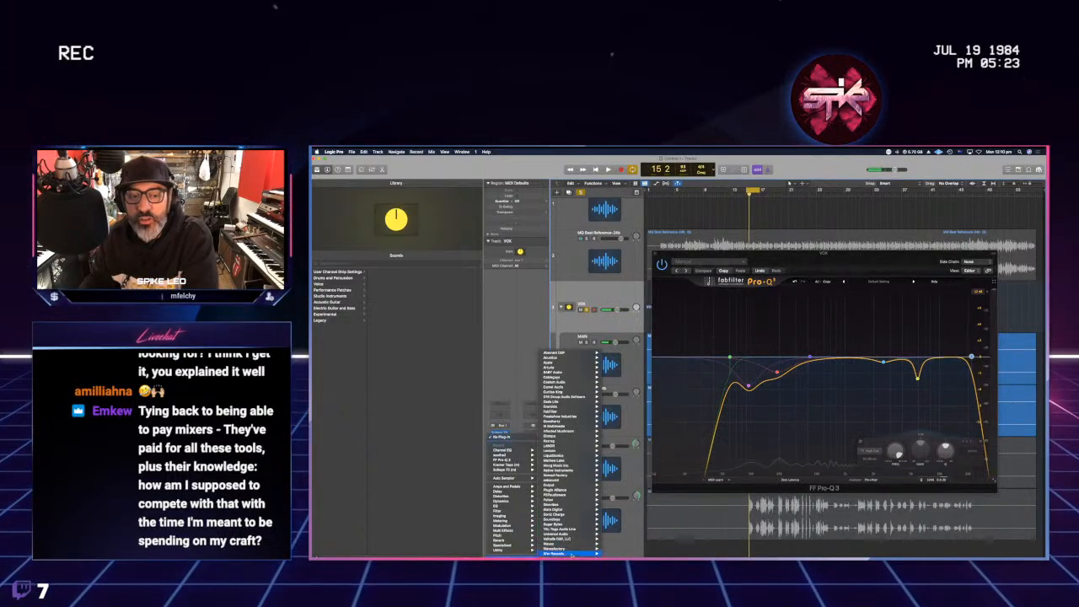
mouse_move(561, 448)
mouse_move(552, 412)
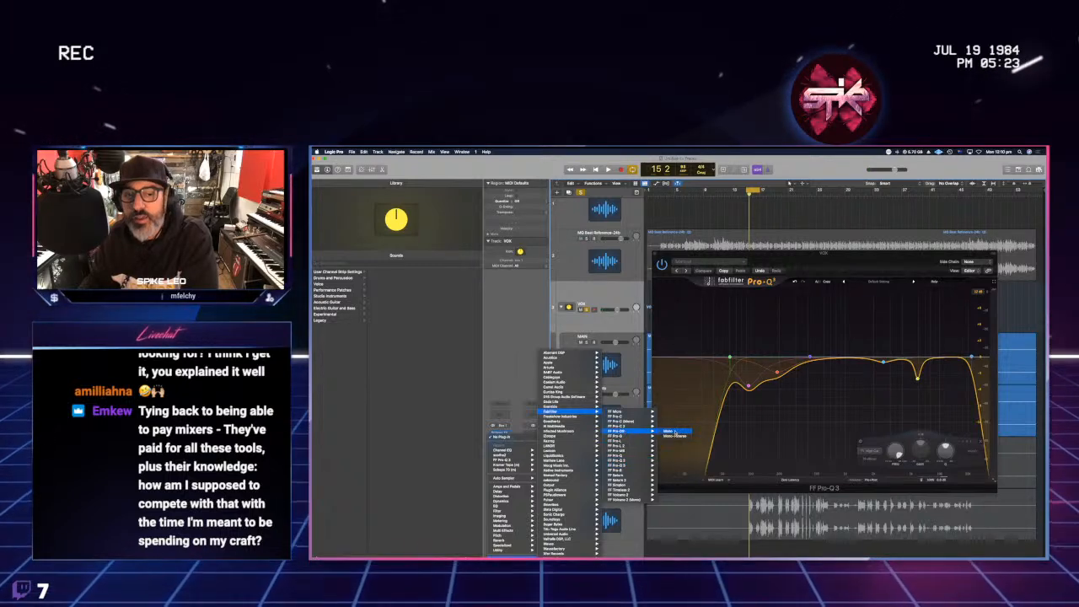
click(674, 431)
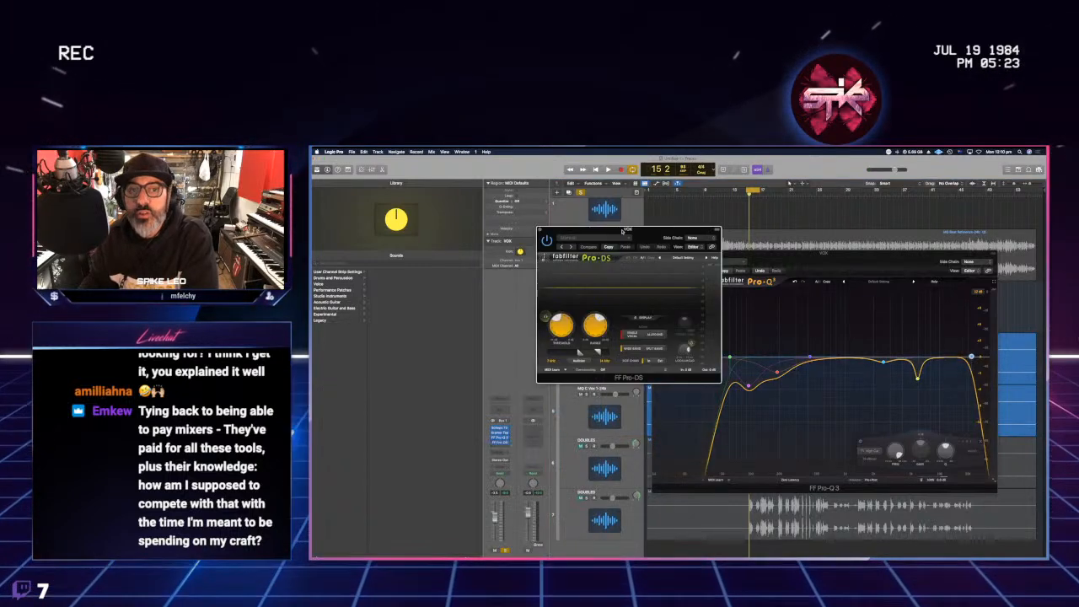
drag(624, 228, 760, 295)
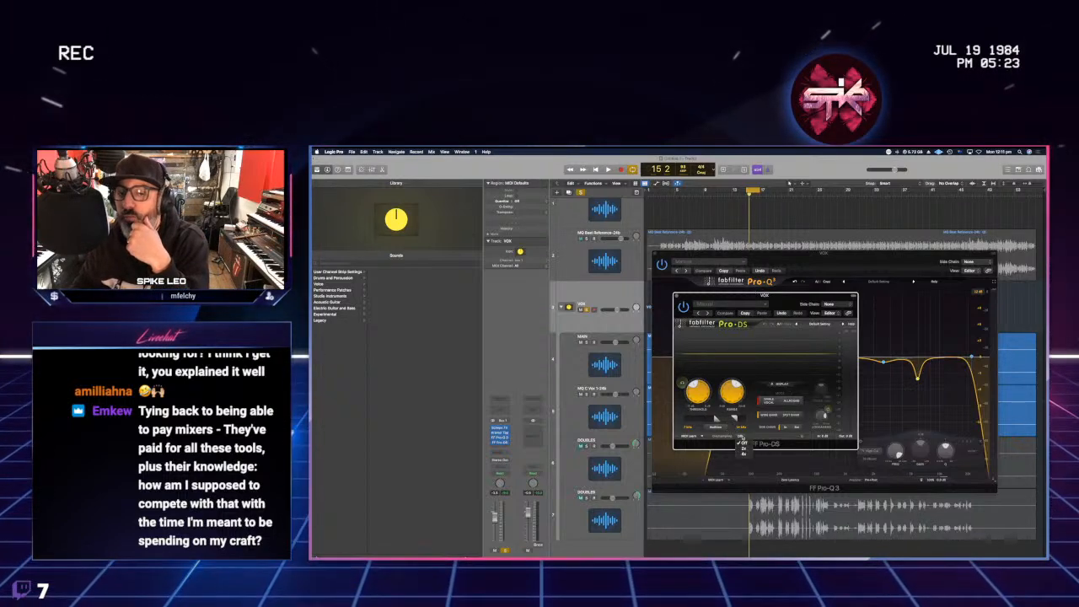
- Set the Pro-DS oversampling to 4x, close the Pro-Q 3 window, and shift the Pro-DS window slightly
click(744, 454)
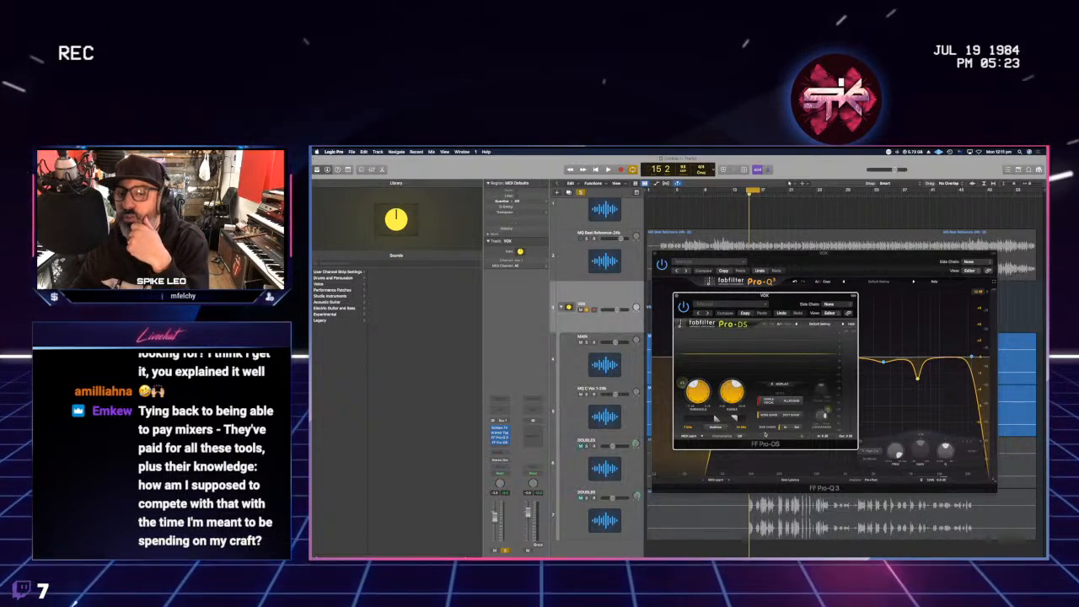
click(740, 437)
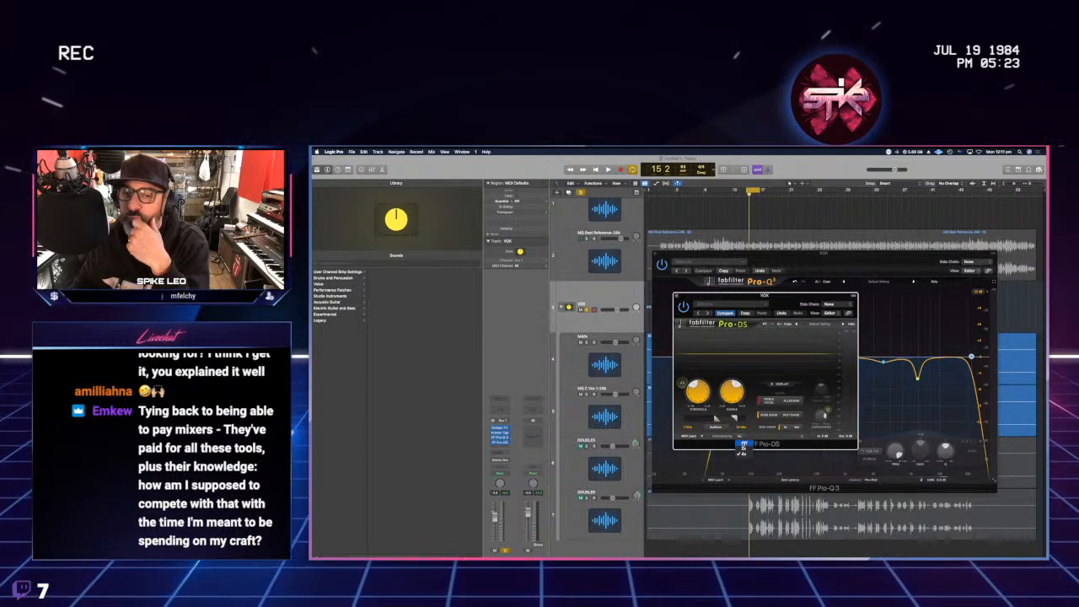
click(742, 454)
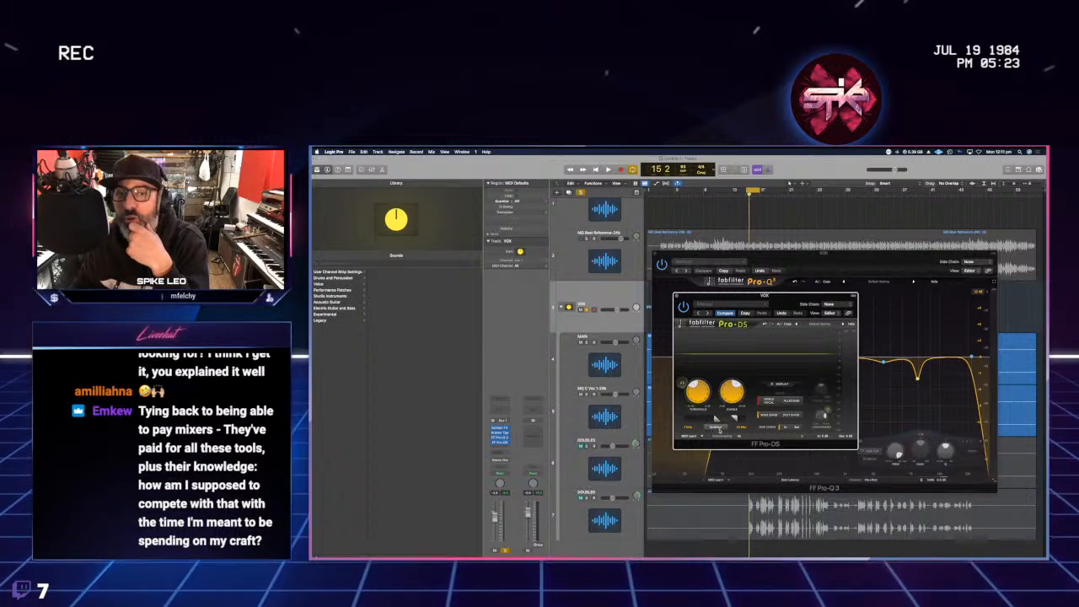
click(657, 254)
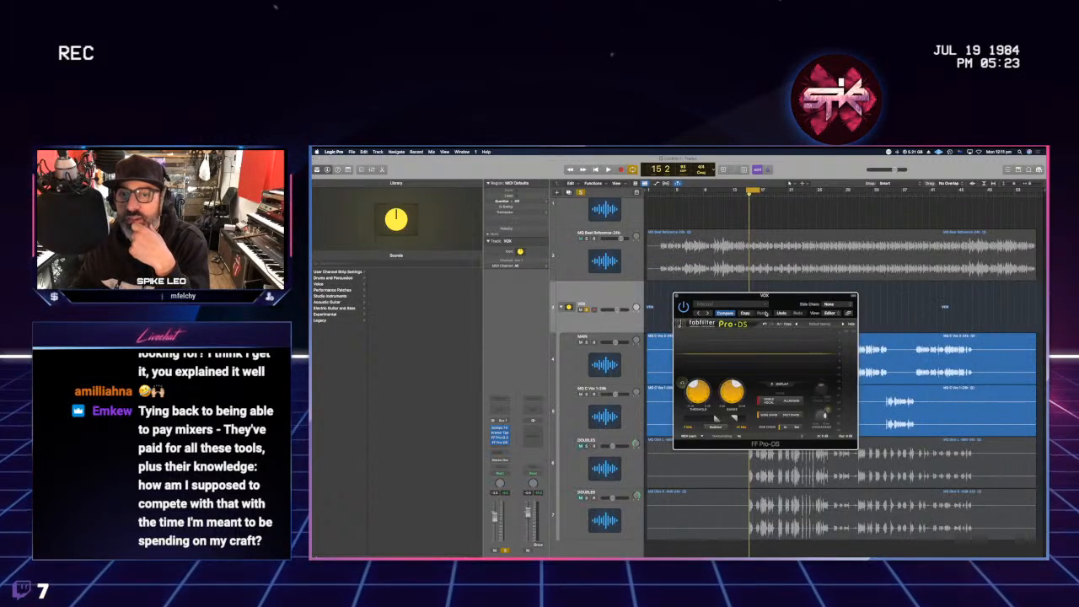
mouse_move(785, 298)
mouse_down()
mouse_move(767, 288)
mouse_move(793, 287)
mouse_move(792, 299)
mouse_up()
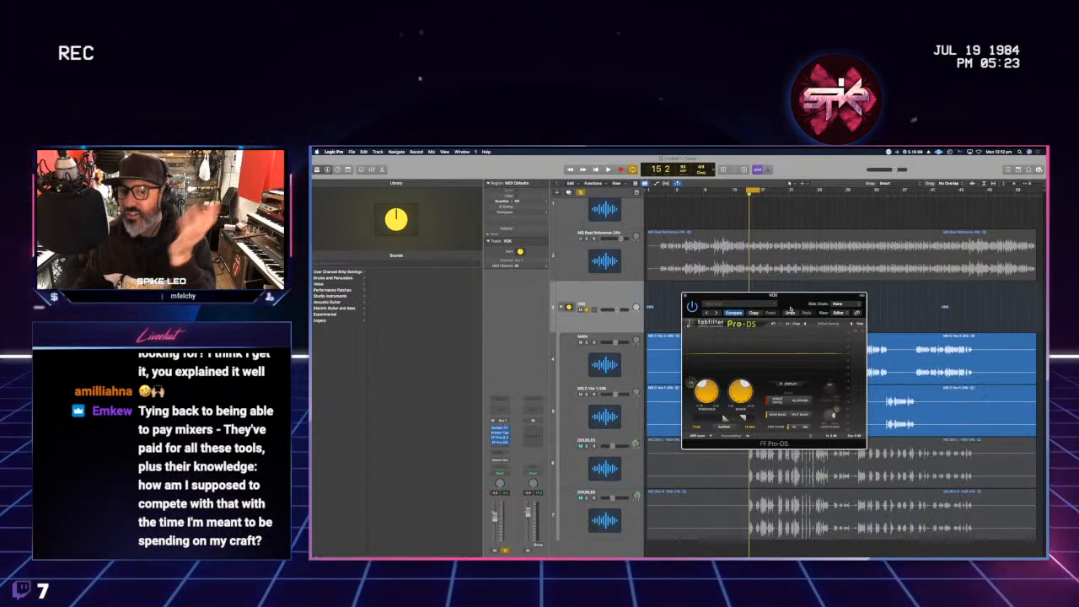
- Toggle Pro-DS audition and sweep the side-chain frequency band back and forth while the vocals loop, searching for the harsh sibilance
click(720, 428)
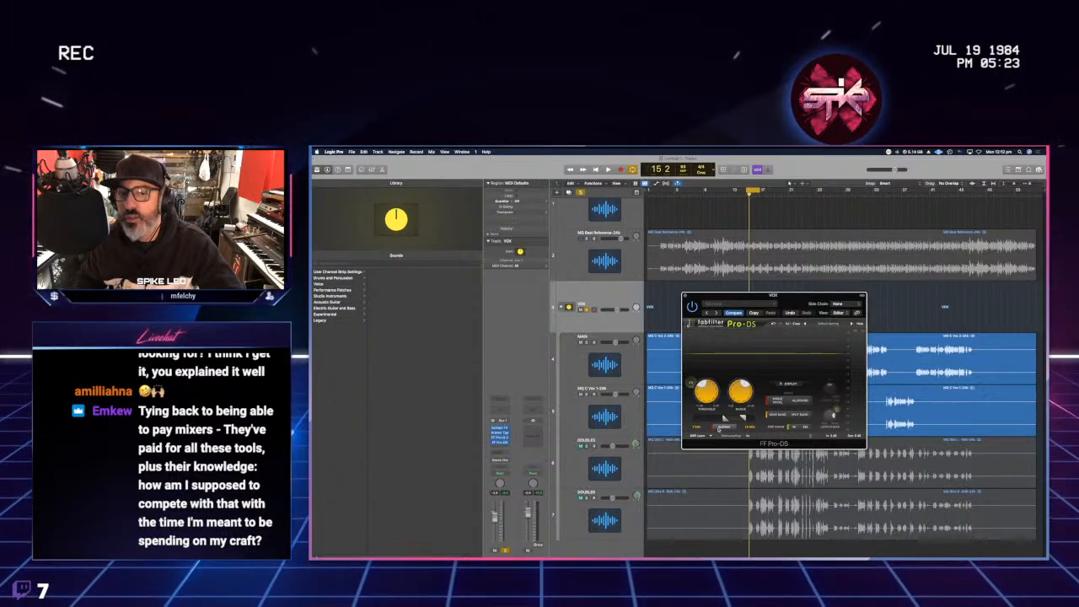
key(space)
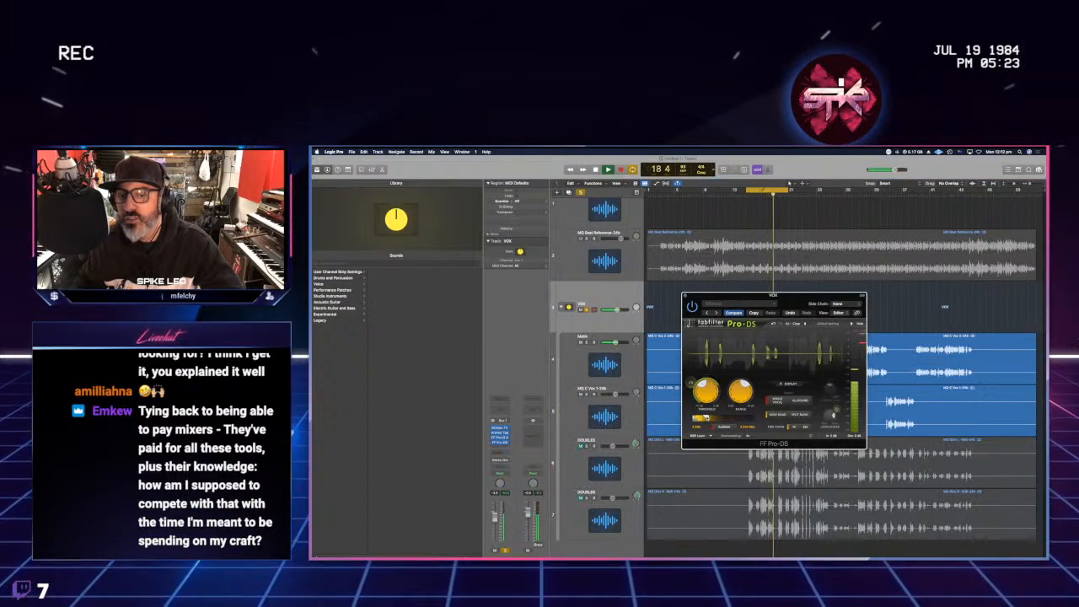
mouse_move(700, 420)
mouse_down()
mouse_move(723, 418)
mouse_move(697, 418)
mouse_move(720, 427)
mouse_up()
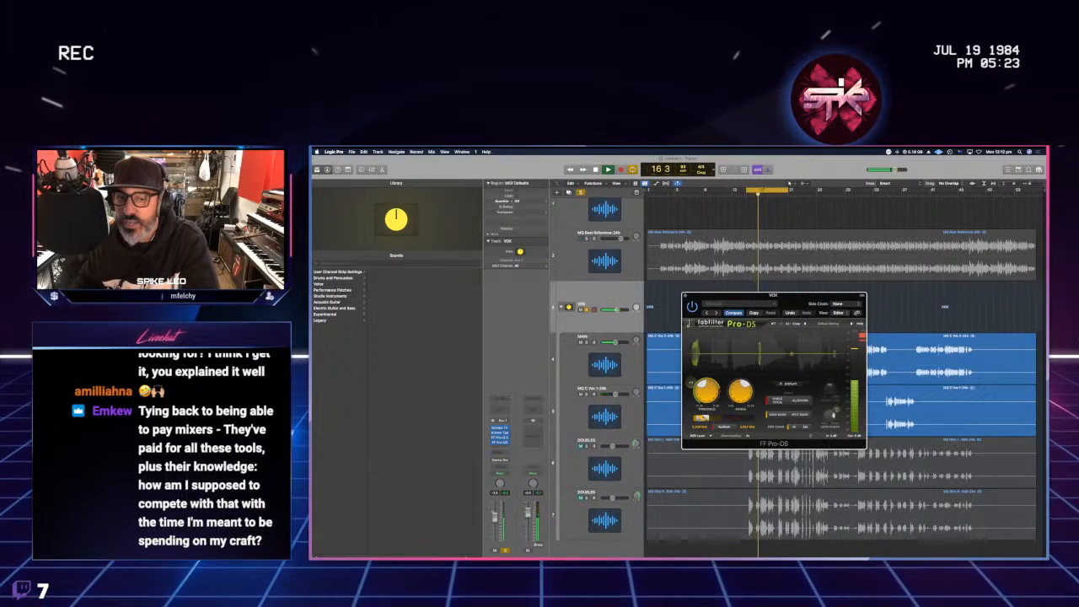
mouse_move(705, 418)
mouse_down()
mouse_move(747, 418)
mouse_move(702, 419)
mouse_move(715, 419)
mouse_up()
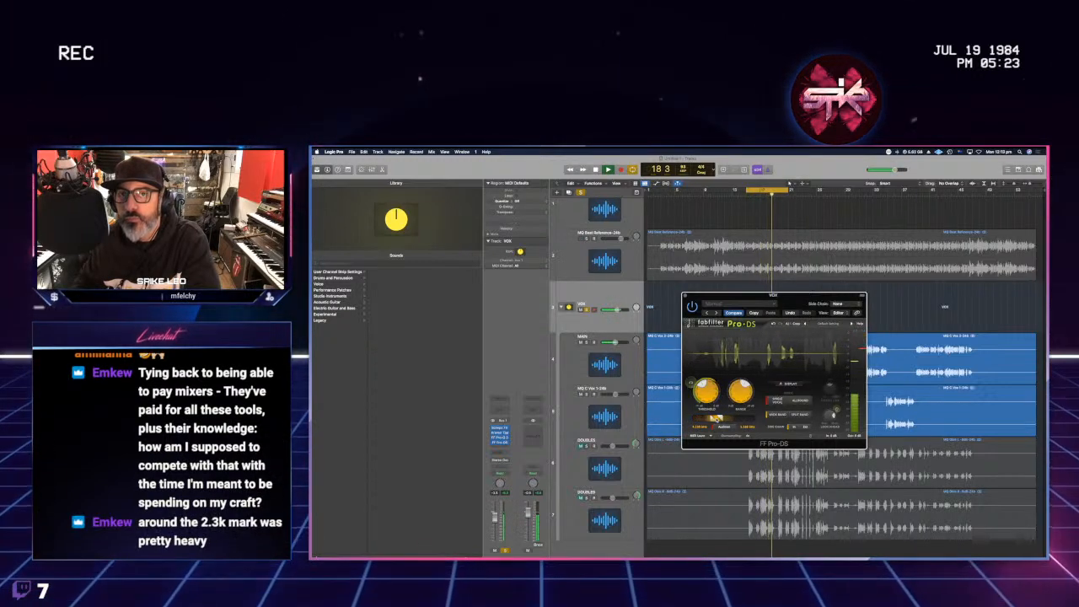
mouse_move(713, 417)
mouse_down()
mouse_move(698, 418)
mouse_move(717, 418)
mouse_up()
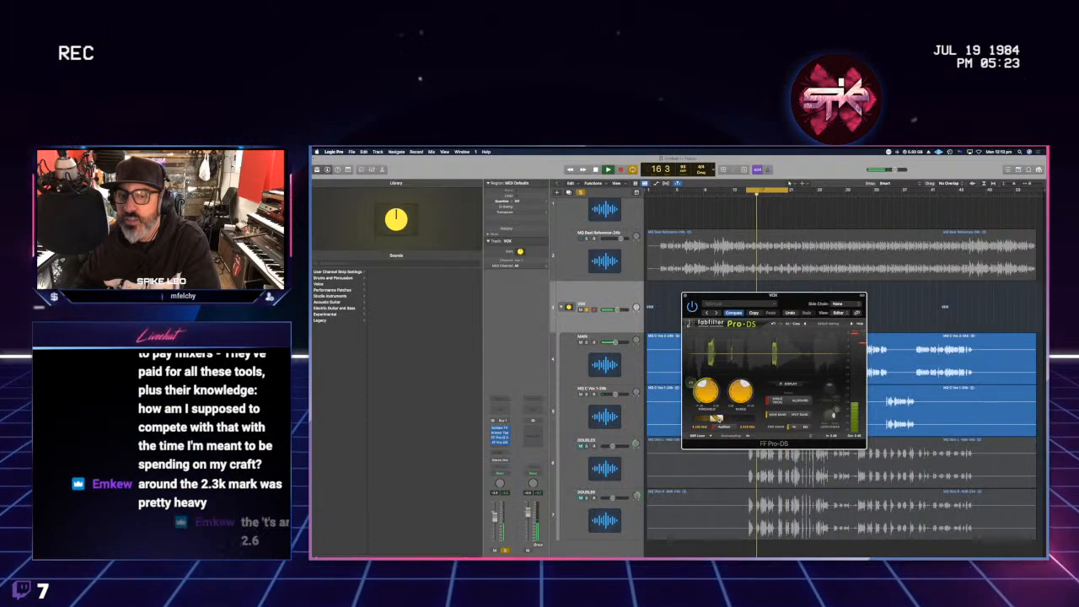
drag(722, 419, 725, 419)
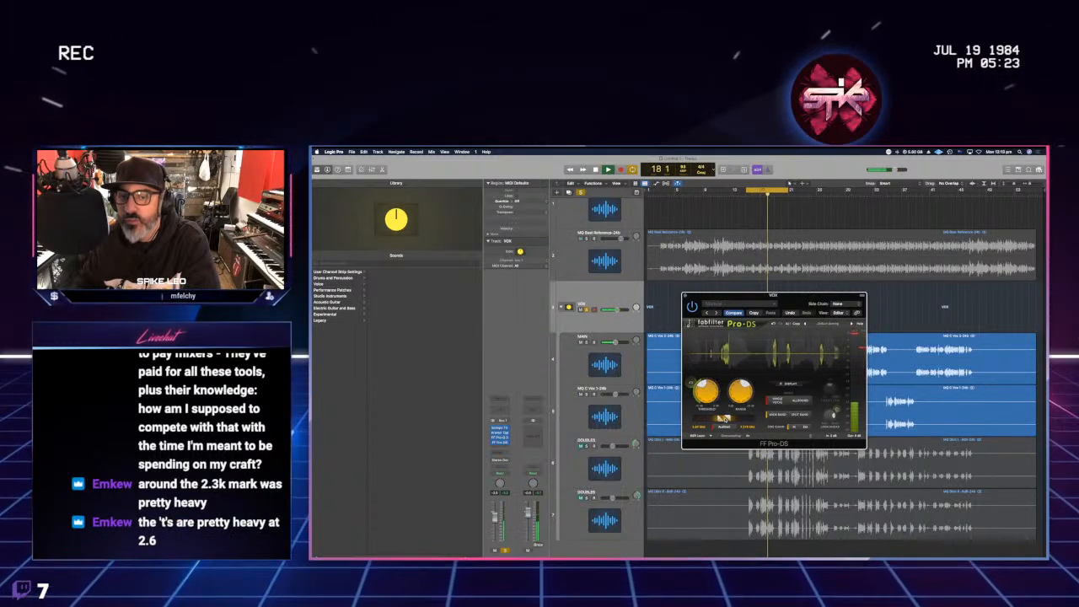
drag(724, 420, 725, 419)
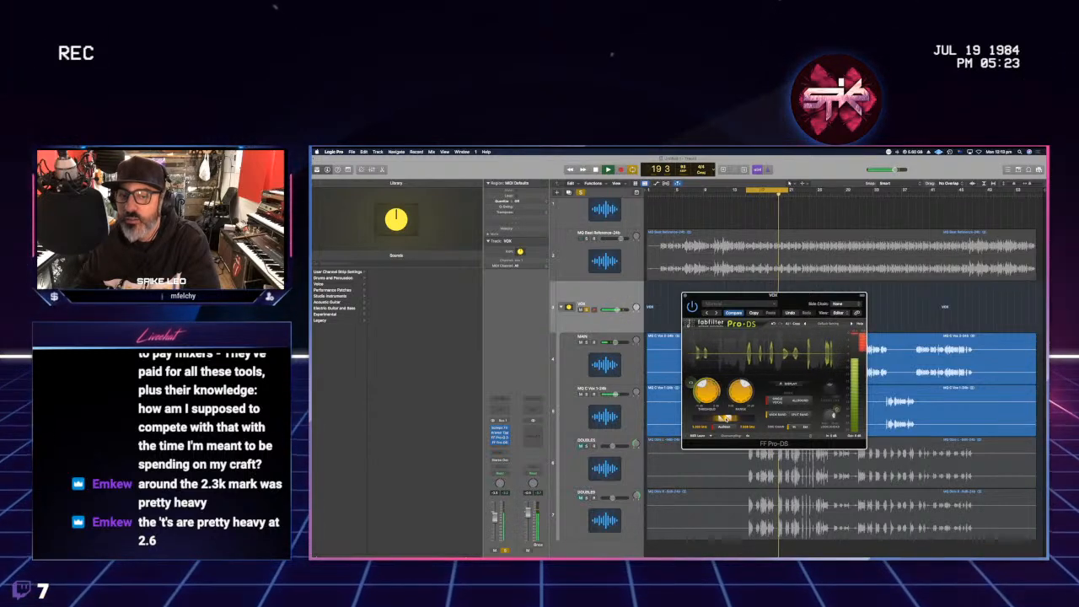
drag(724, 419, 705, 419)
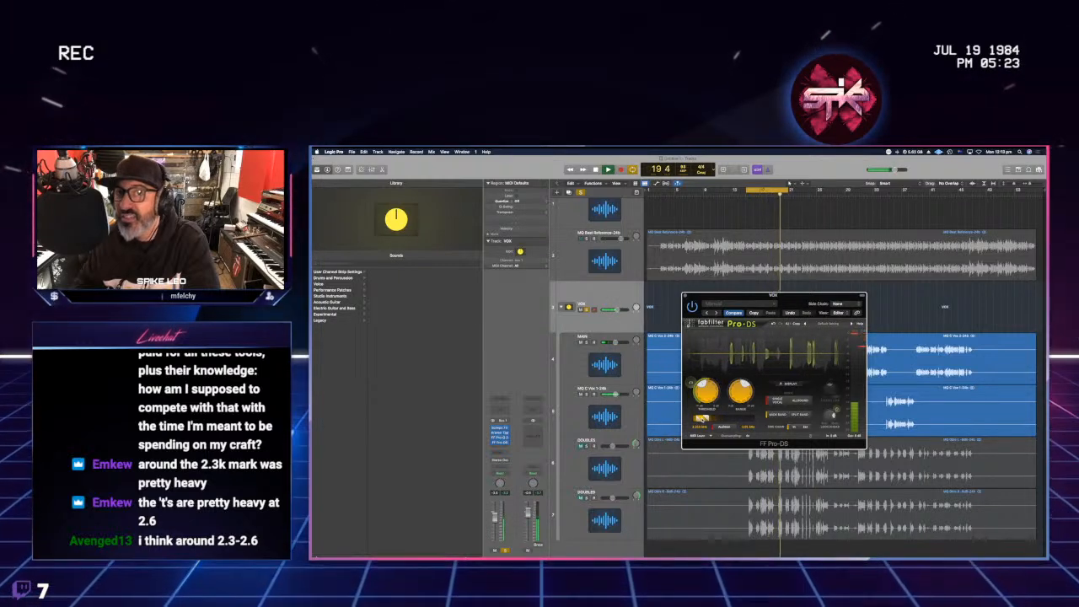
drag(702, 420, 719, 419)
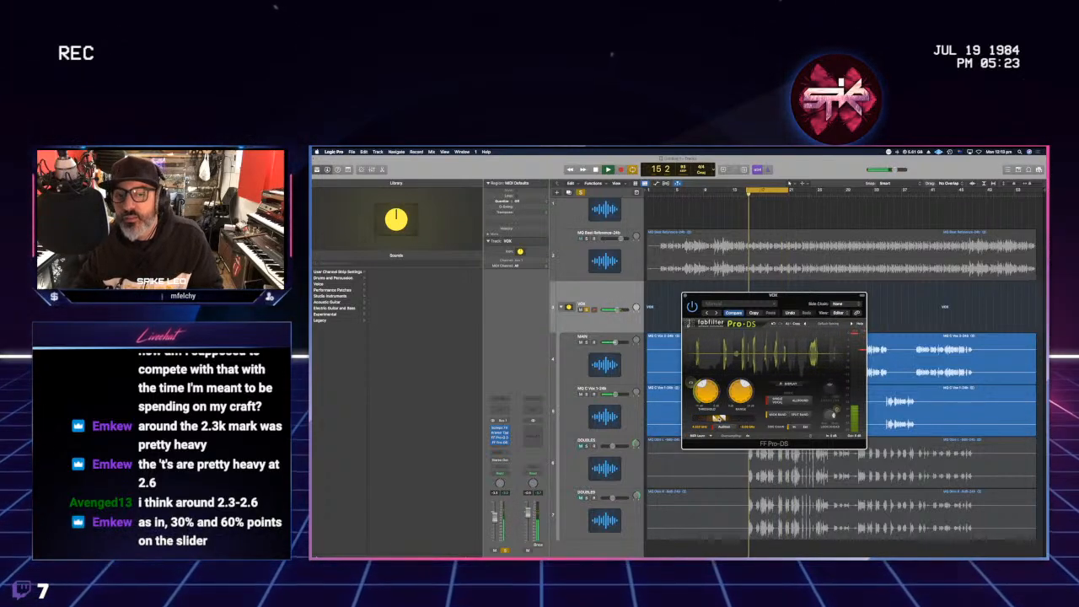
drag(722, 419, 721, 417)
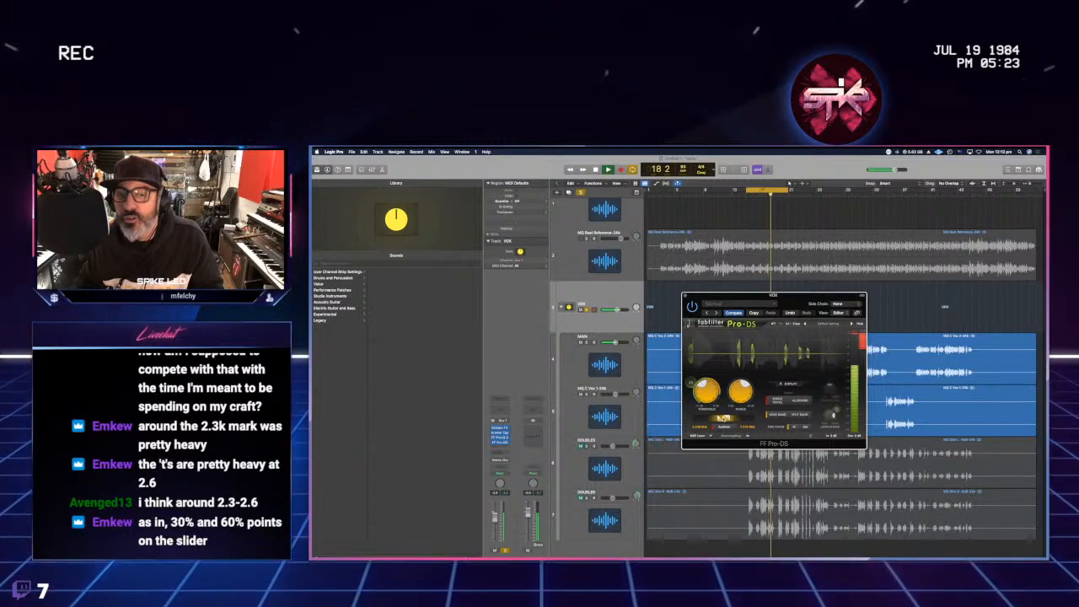
key(space)
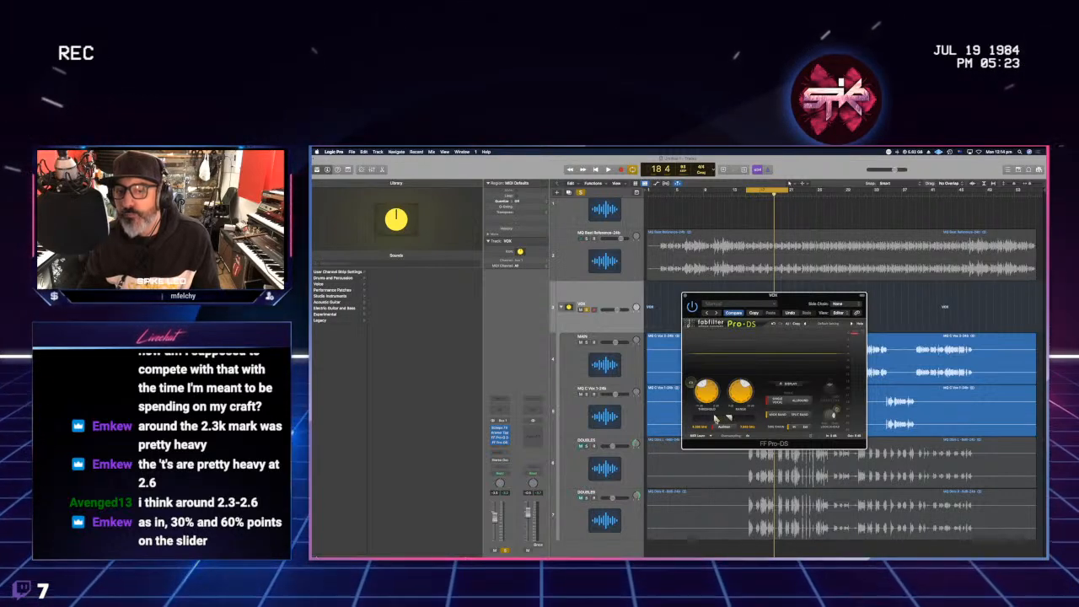
- Resume the vocal loop and refine the Pro-DS side-chain frequency band, auditioning what triggers the de-esser
key(space)
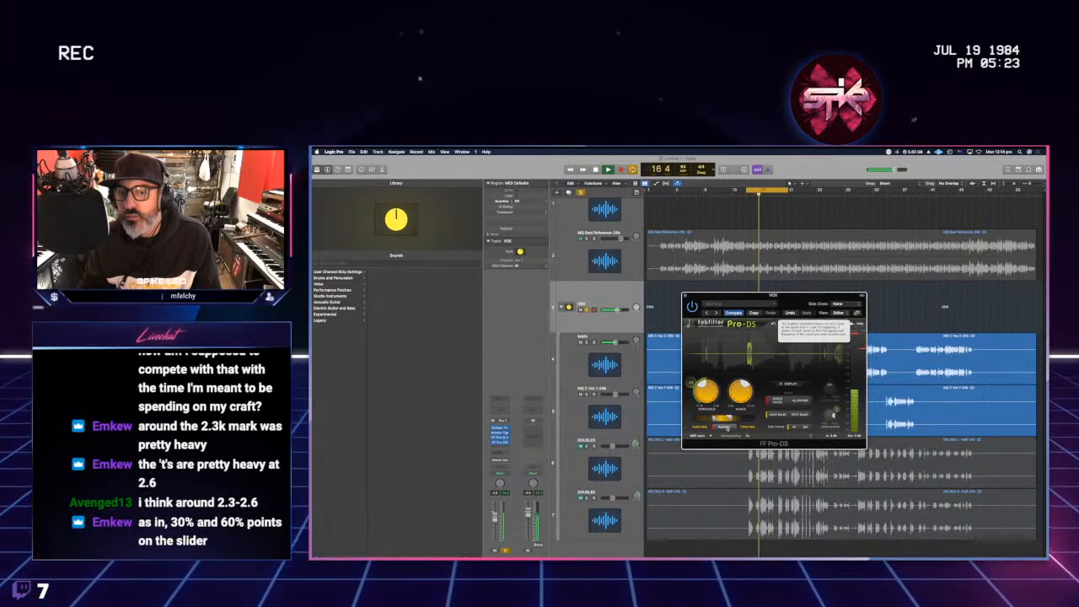
key(space)
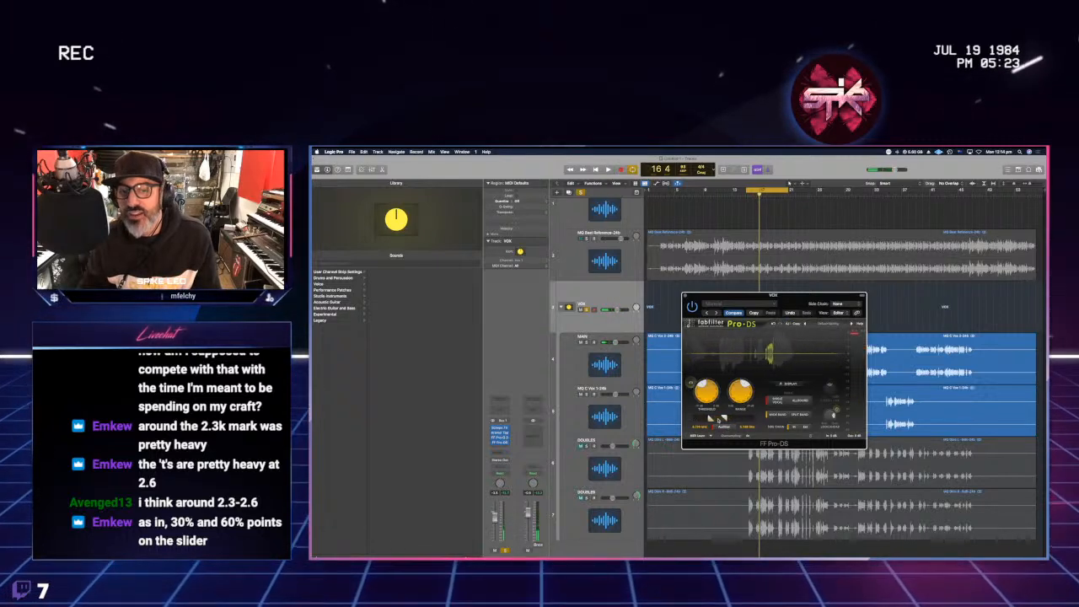
key(space)
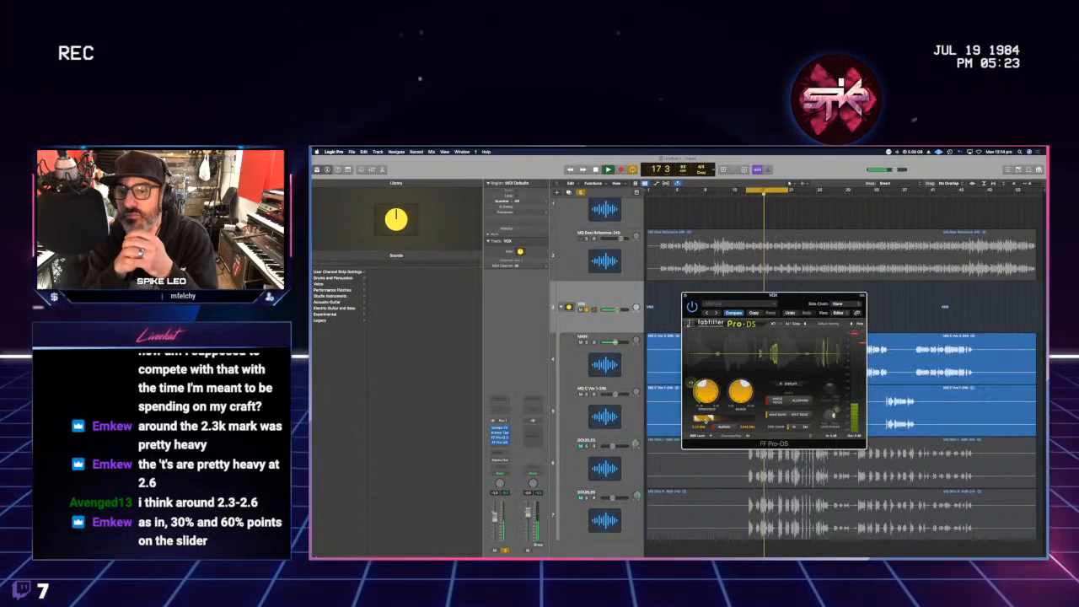
drag(707, 419, 723, 418)
key(space)
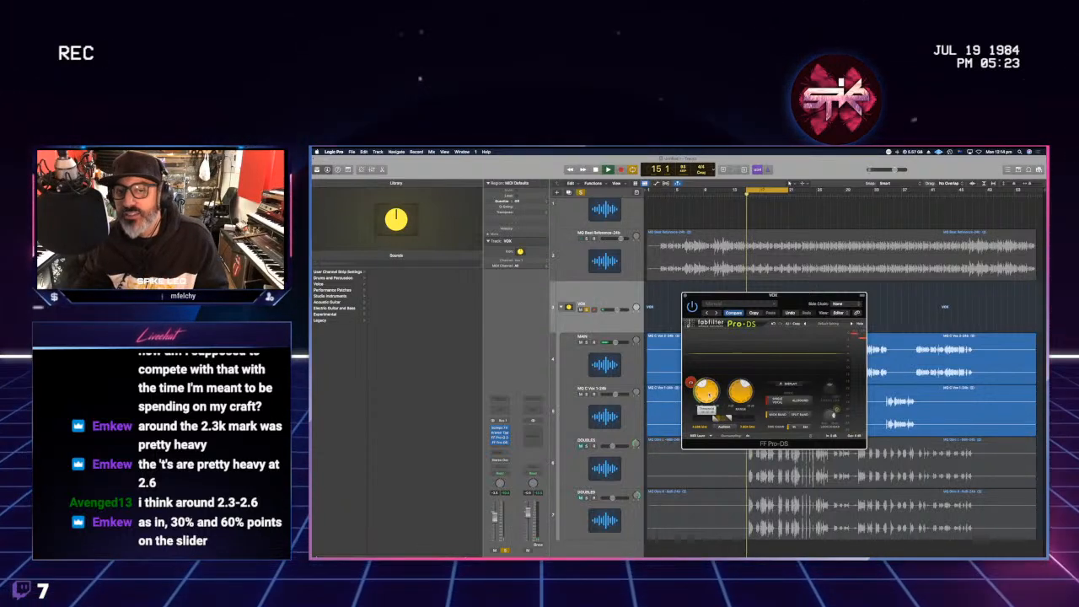
key(space)
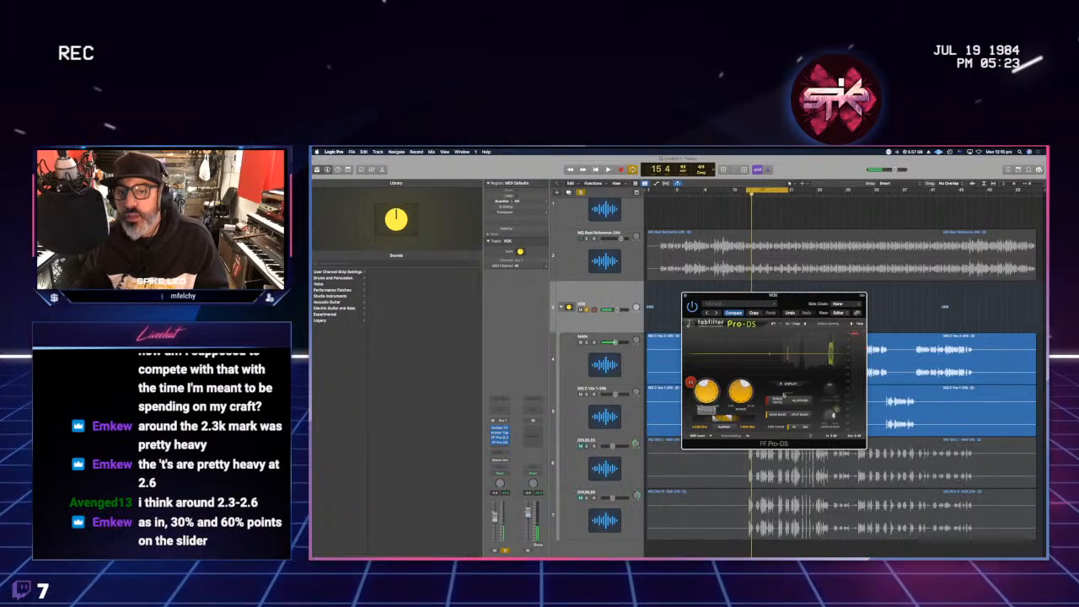
- Set the Pro-DS detection mode to Allround and reposition its window over the arrangement
click(805, 401)
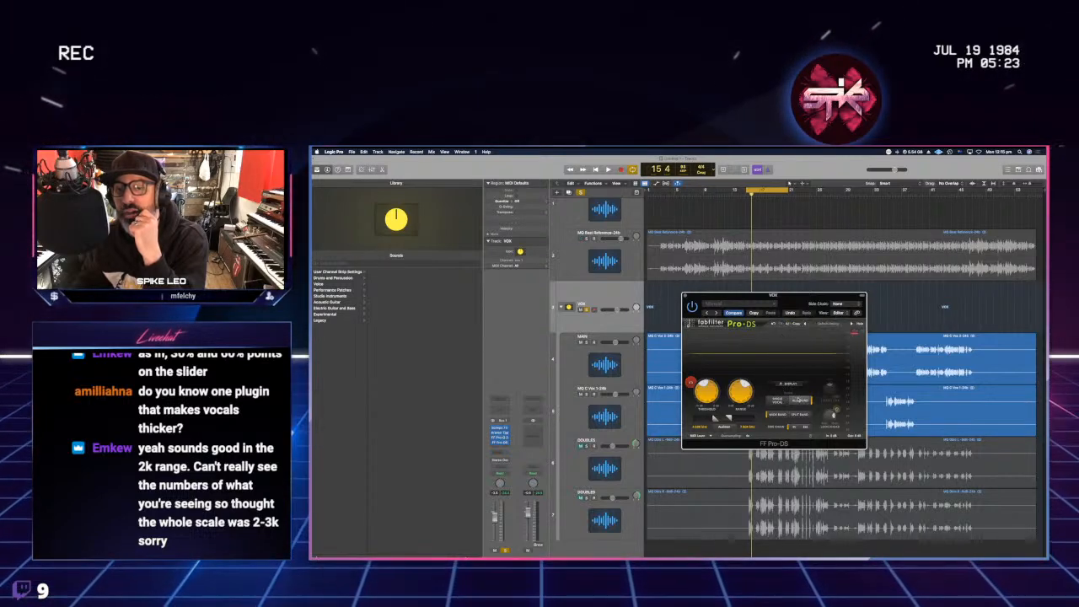
mouse_move(799, 399)
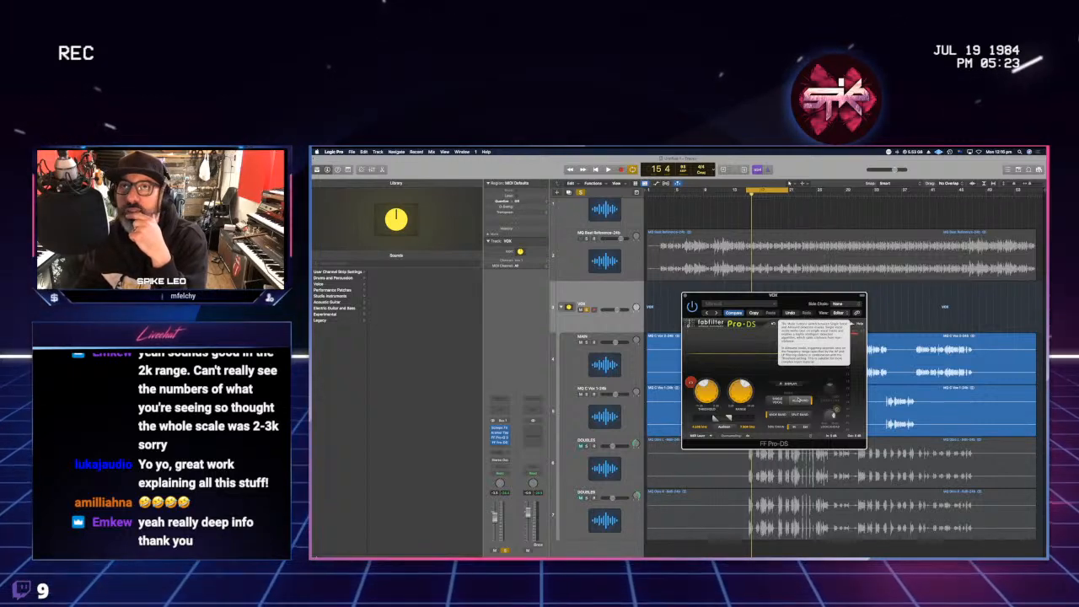
drag(816, 293, 760, 292)
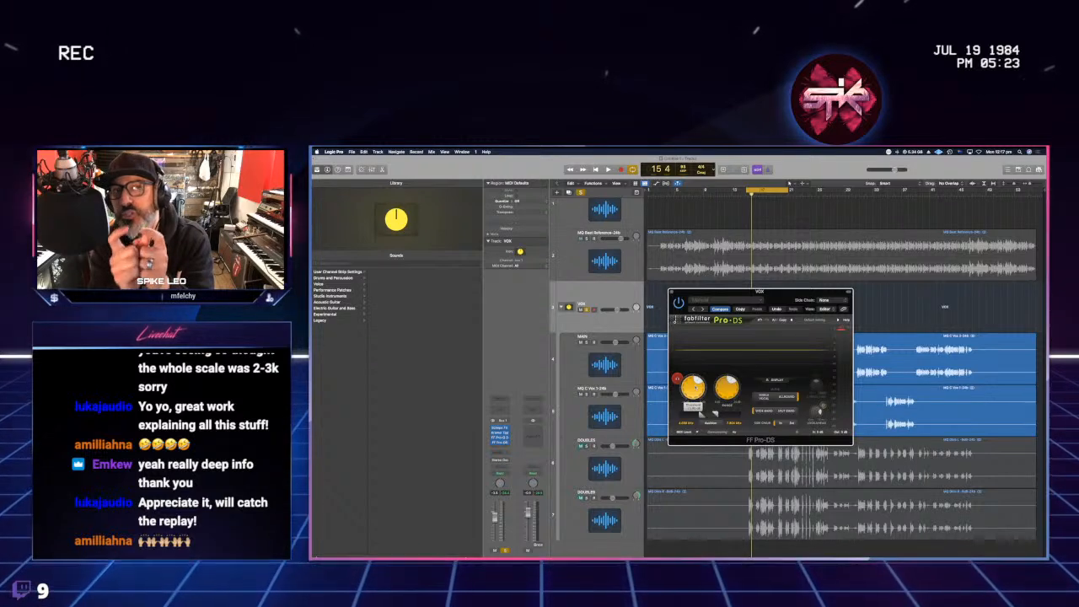
- Audition the looped vocals through Pro-DS in Allround mode and examine what the threshold triggers
key(space)
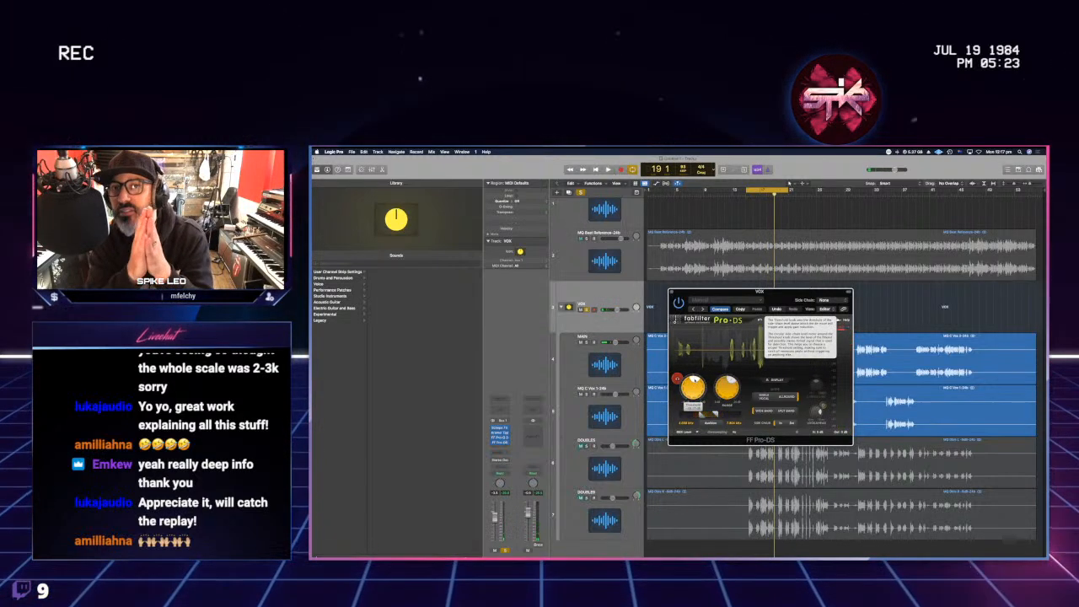
key(space)
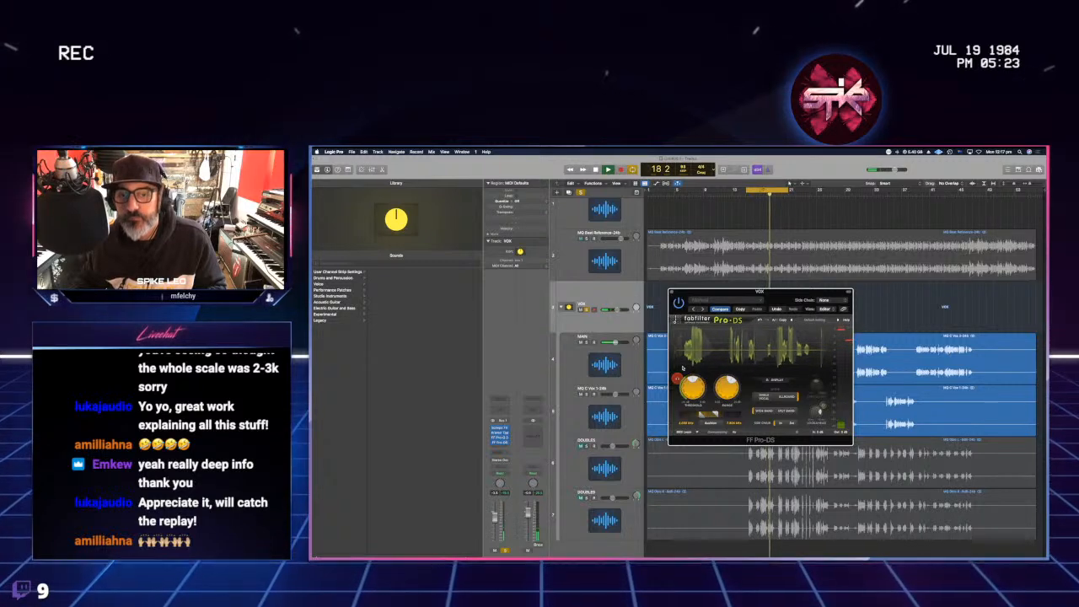
mouse_move(689, 384)
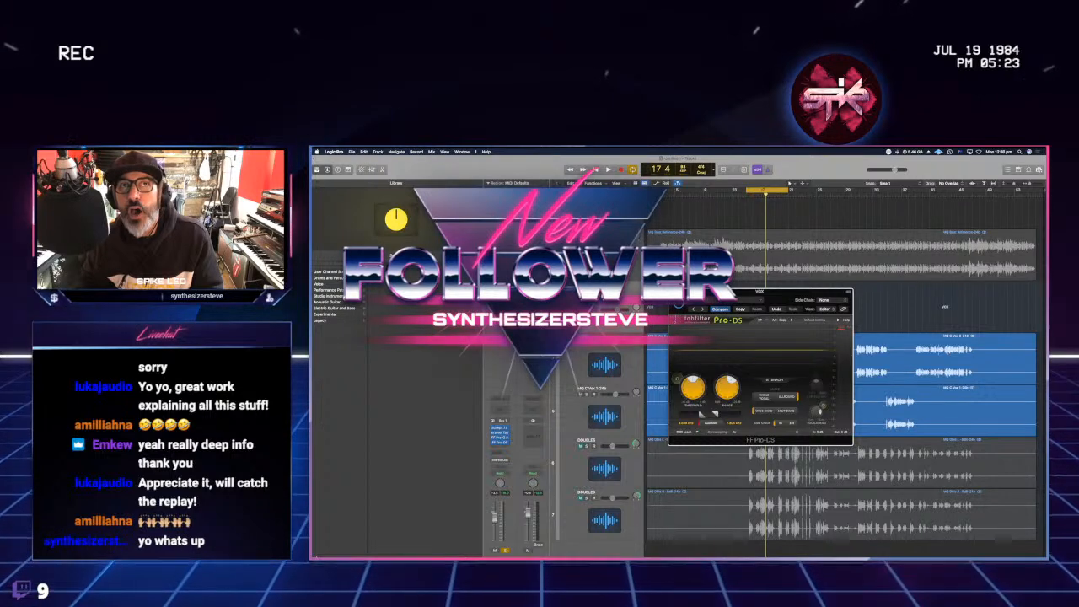
- Switch away from Logic Pro and back, audition the looped vocals with Pro-DS, and leave Logic Pro again
key(super+Tab)
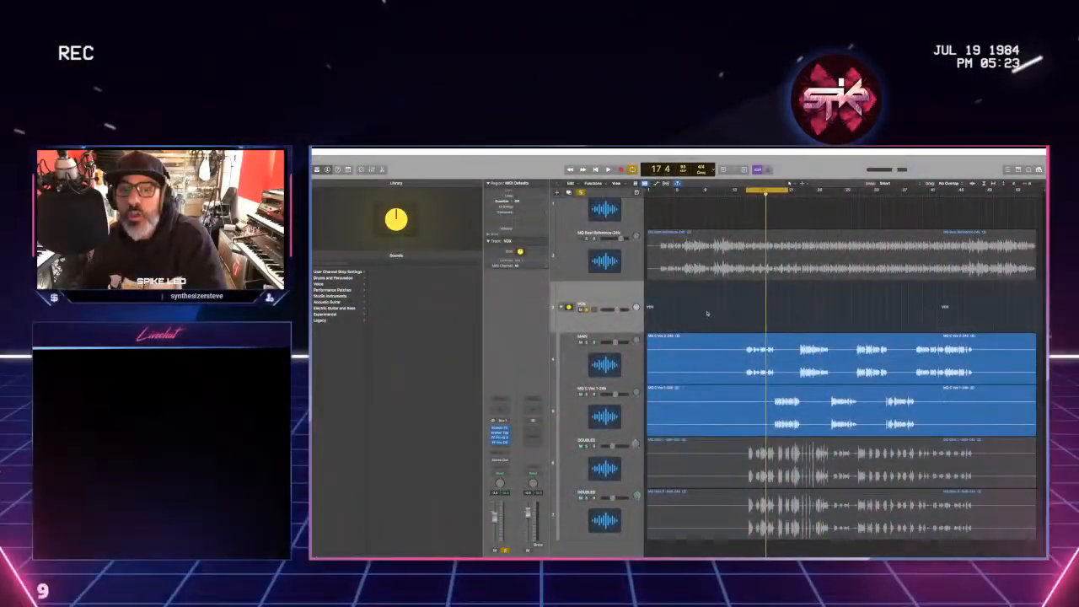
click(799, 307)
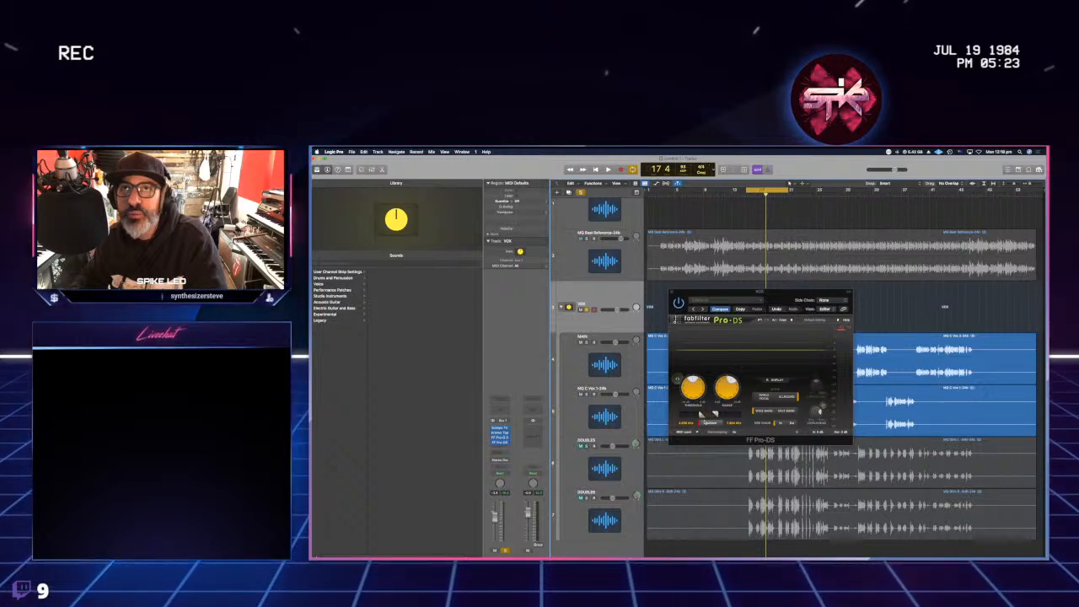
click(713, 422)
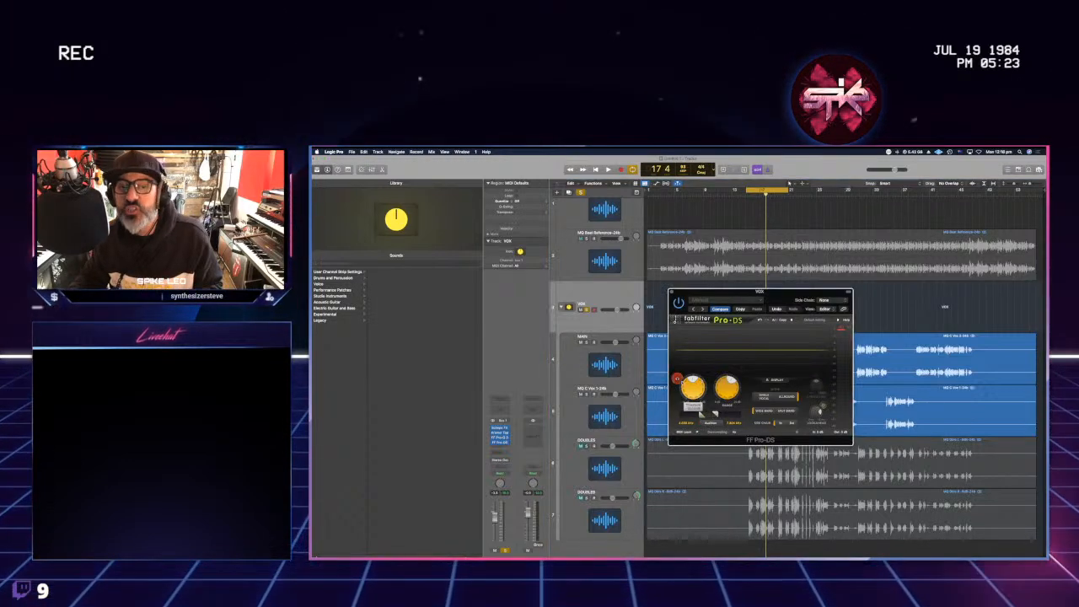
key(space)
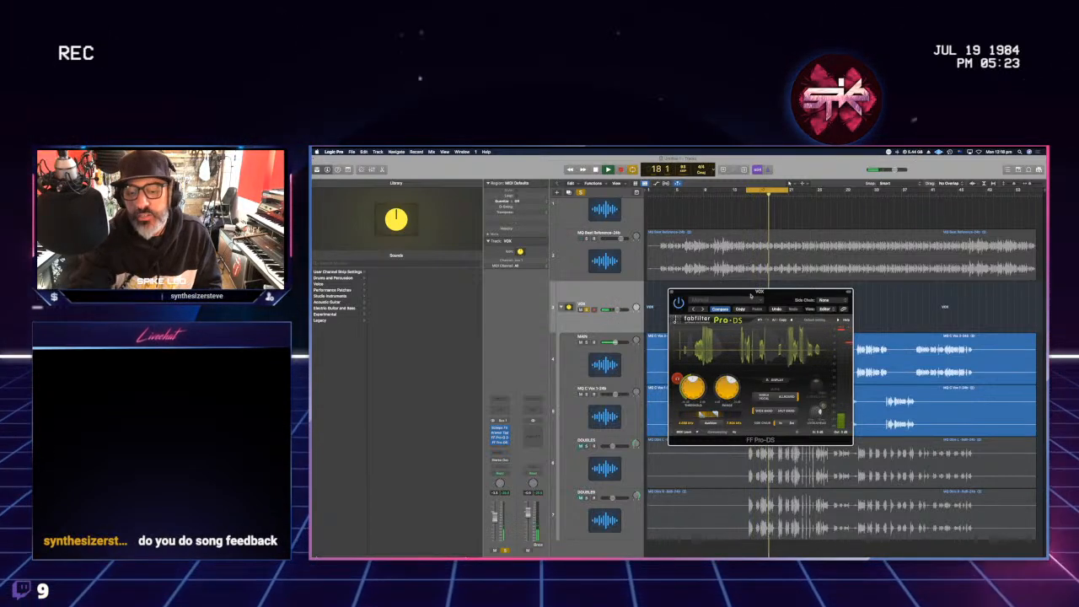
key(space)
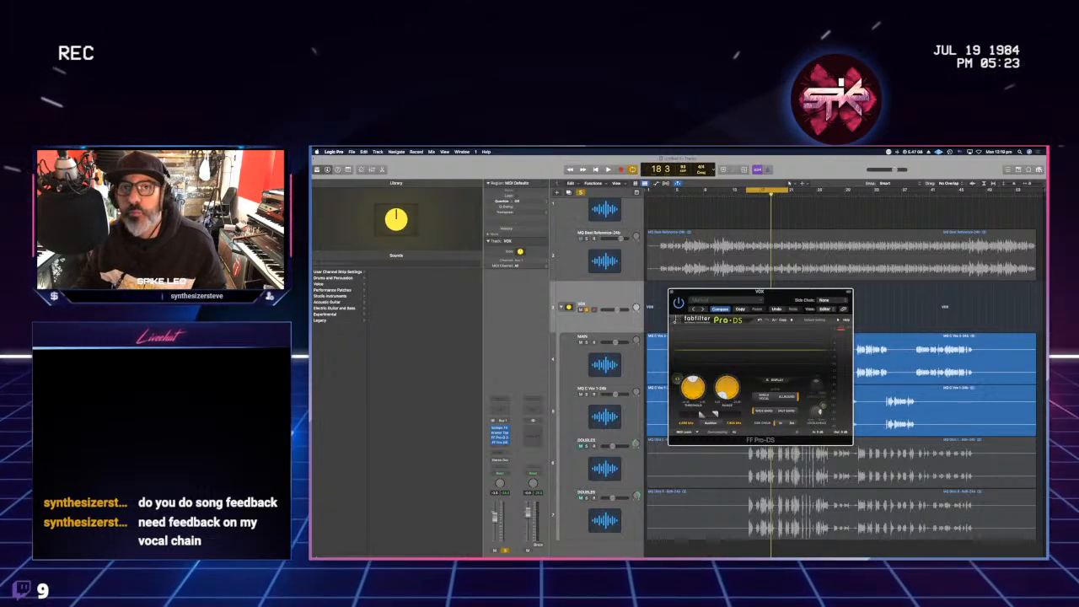
key(super+Tab)
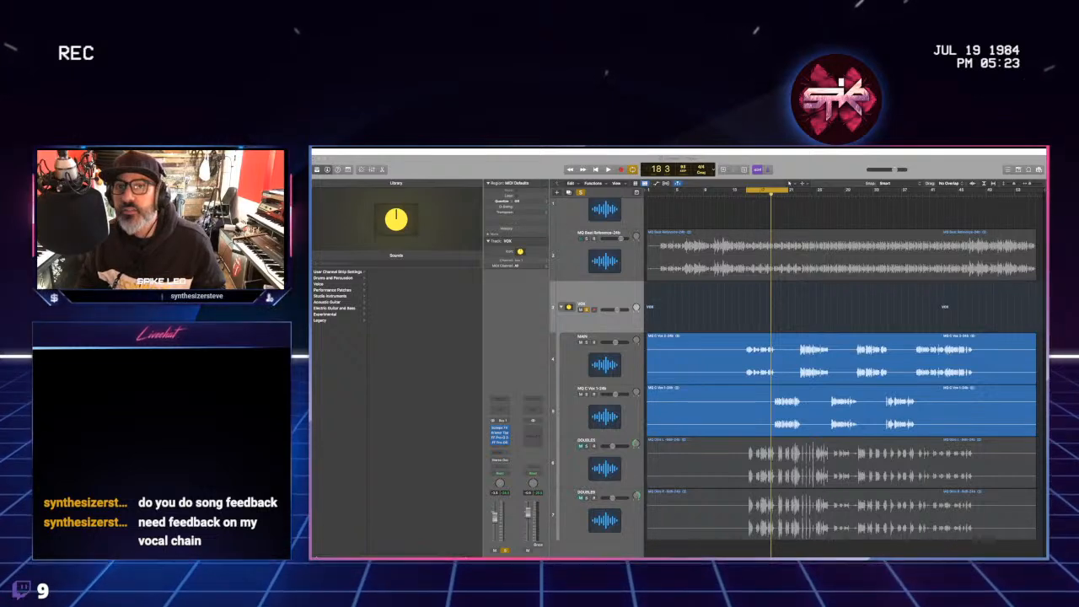
- Play the soloed VOX vocals around bar 15 while trying the Pro-DS de-esser with its Range turned down to minimum
click(745, 293)
key(space)
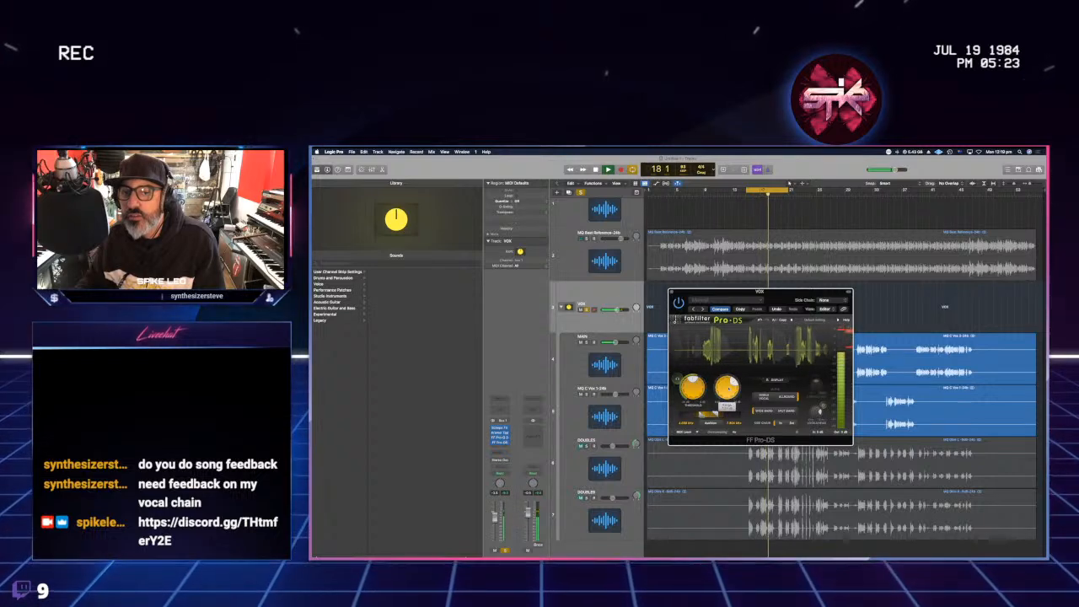
key(space)
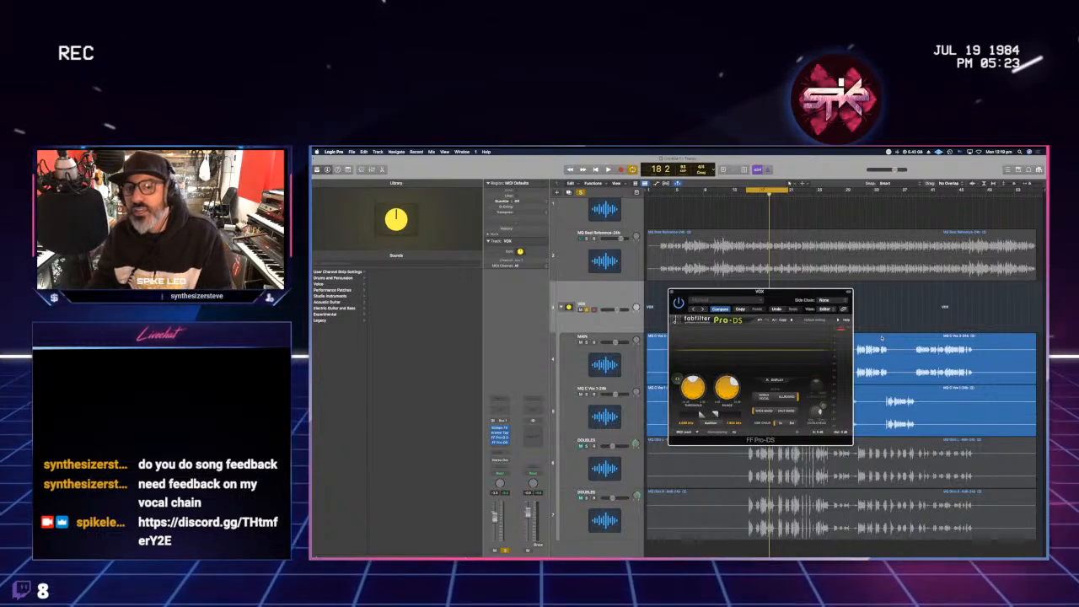
mouse_move(721, 393)
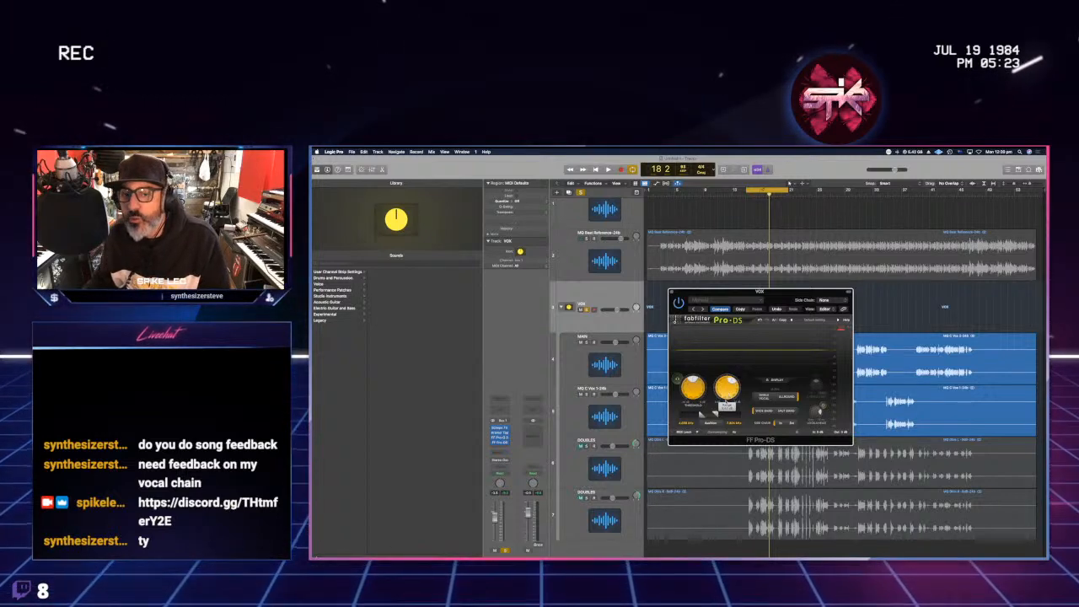
key(space)
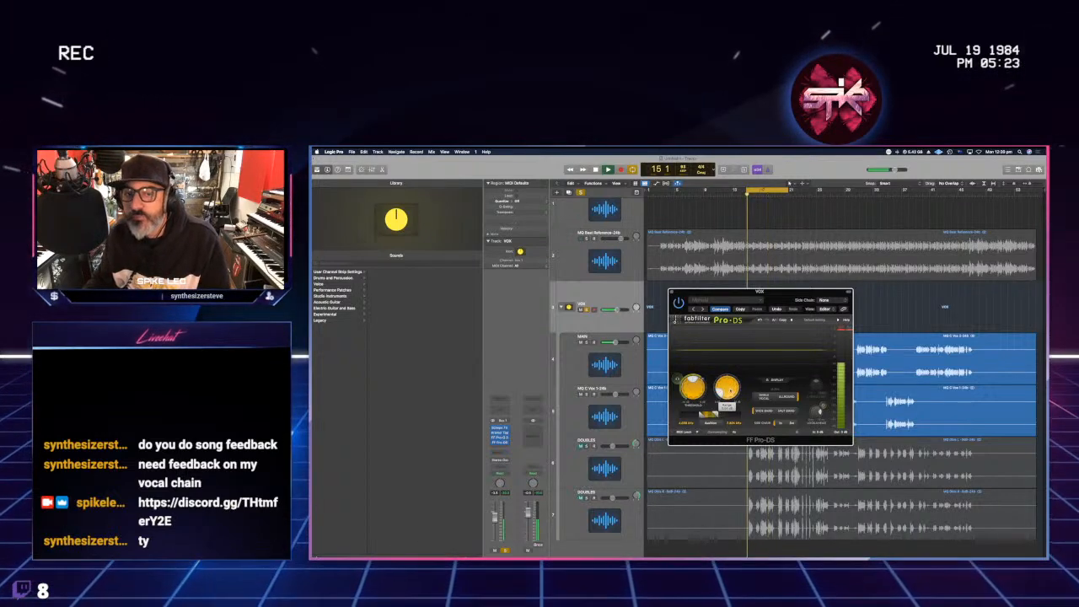
key(space)
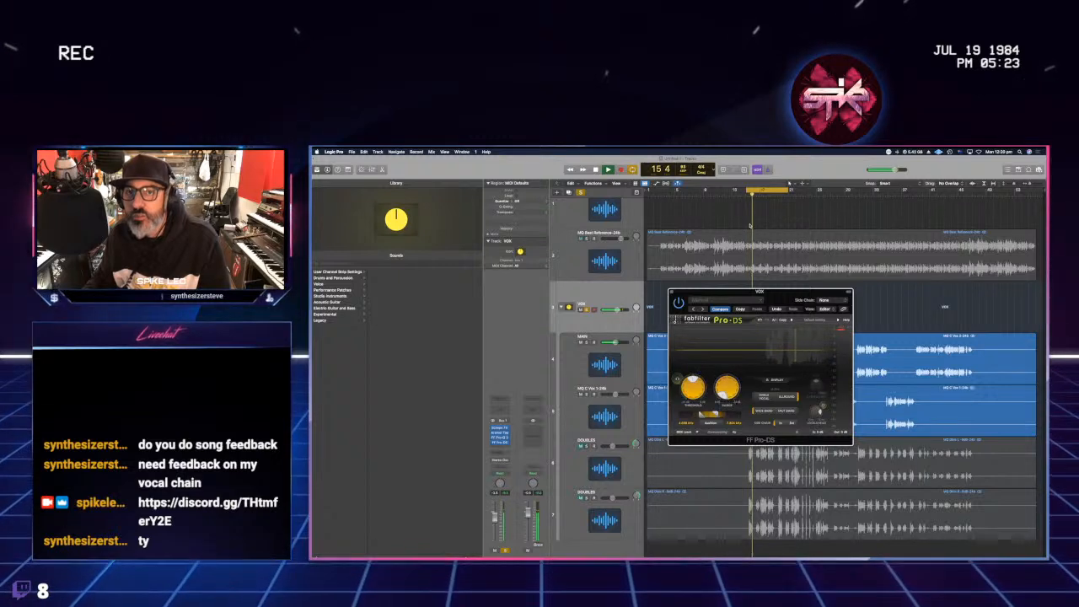
scroll(750, 225, up, 3)
key(space)
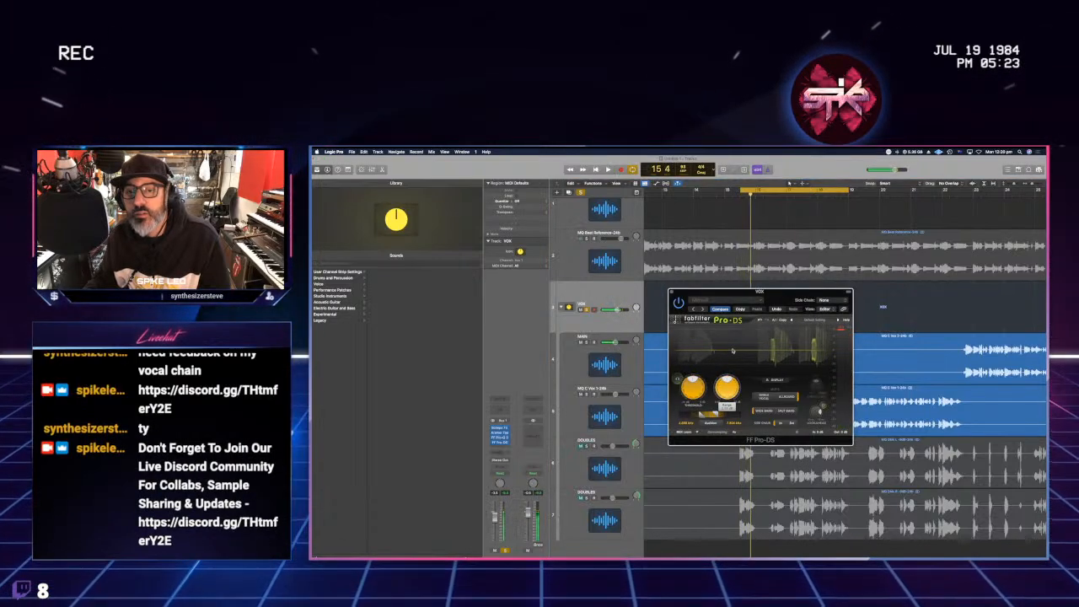
- Compare the Pro-DS Range at maximum and minimum during playback, restore its moderate setting, and close the plug-in
key(space)
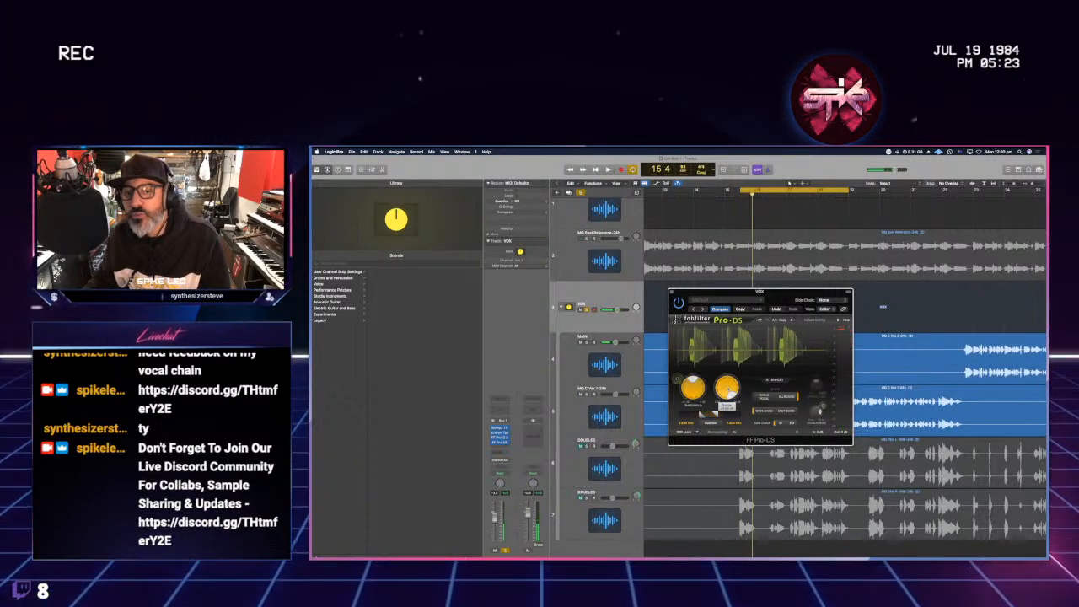
key(space)
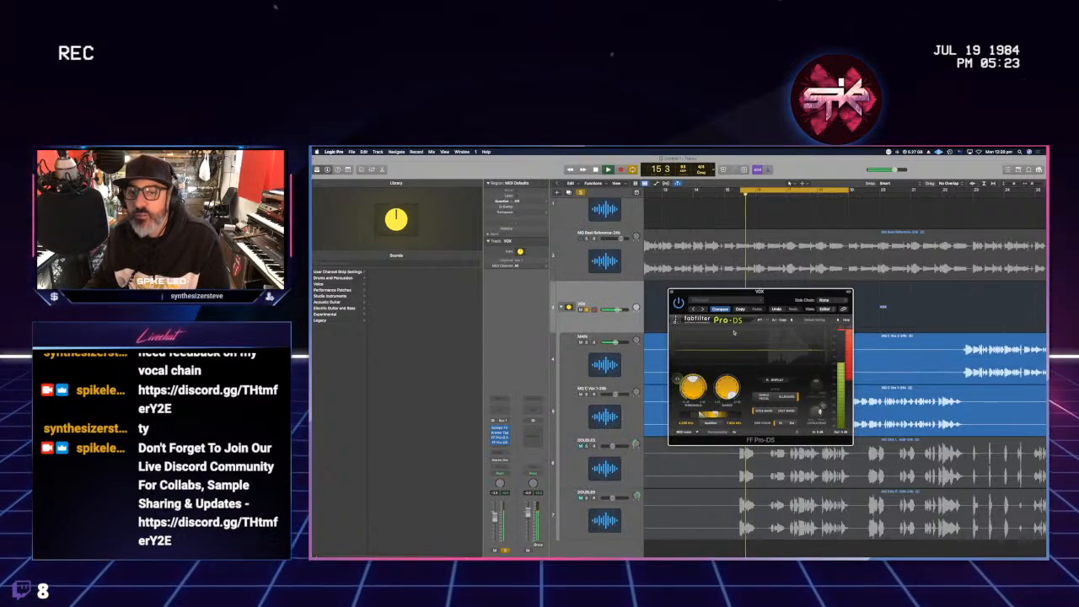
key(space)
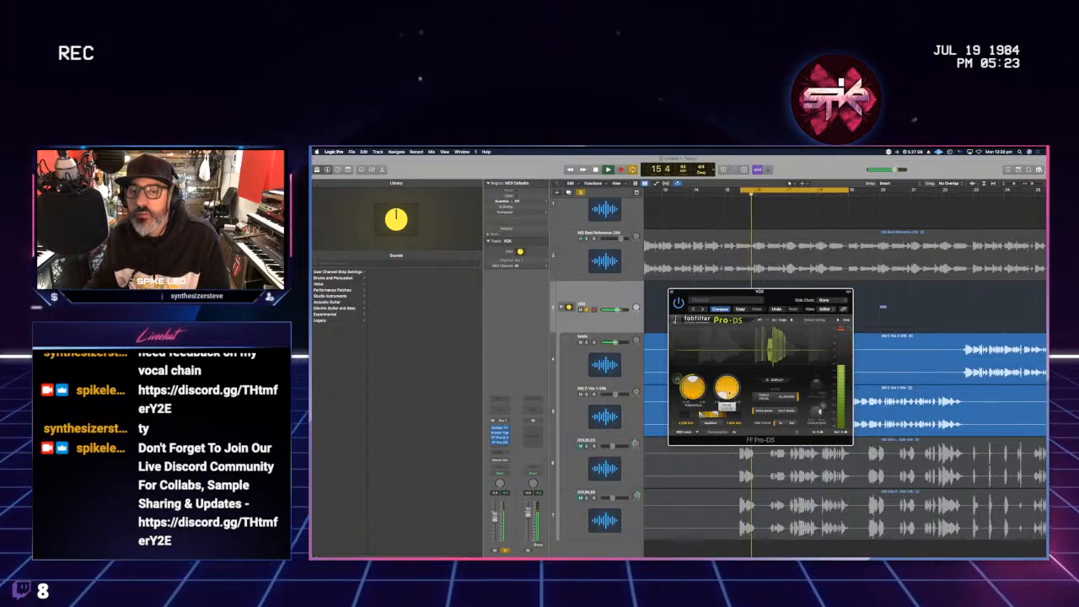
key(space)
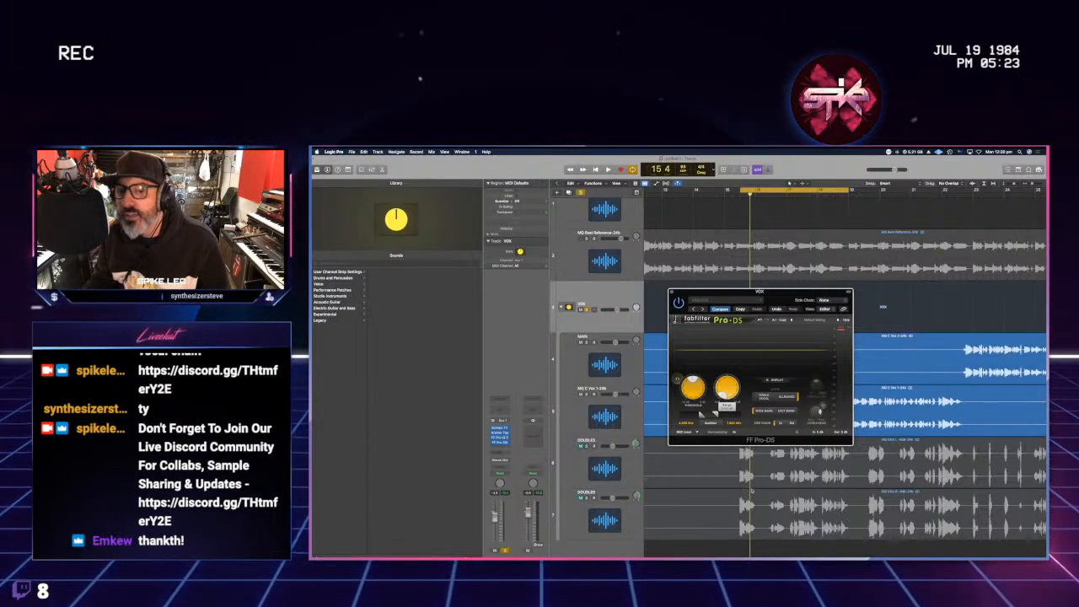
key(space)
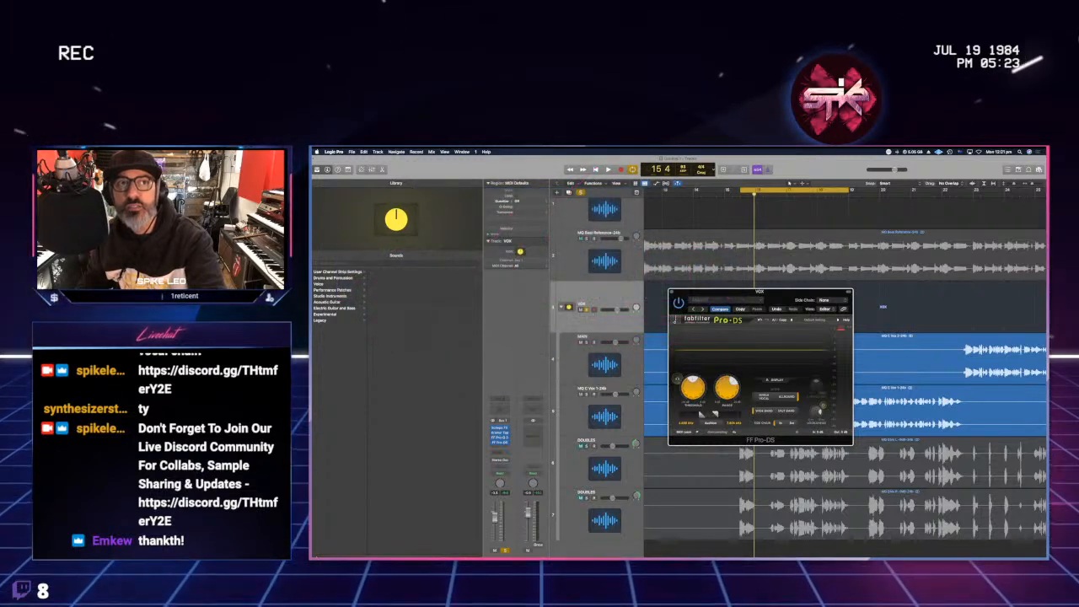
key(super+w)
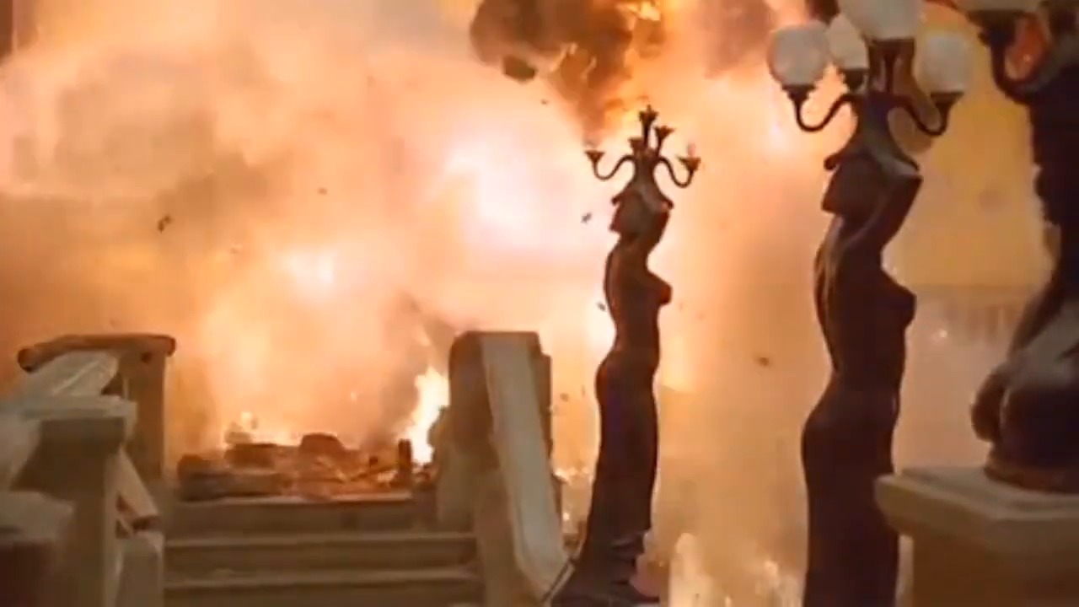
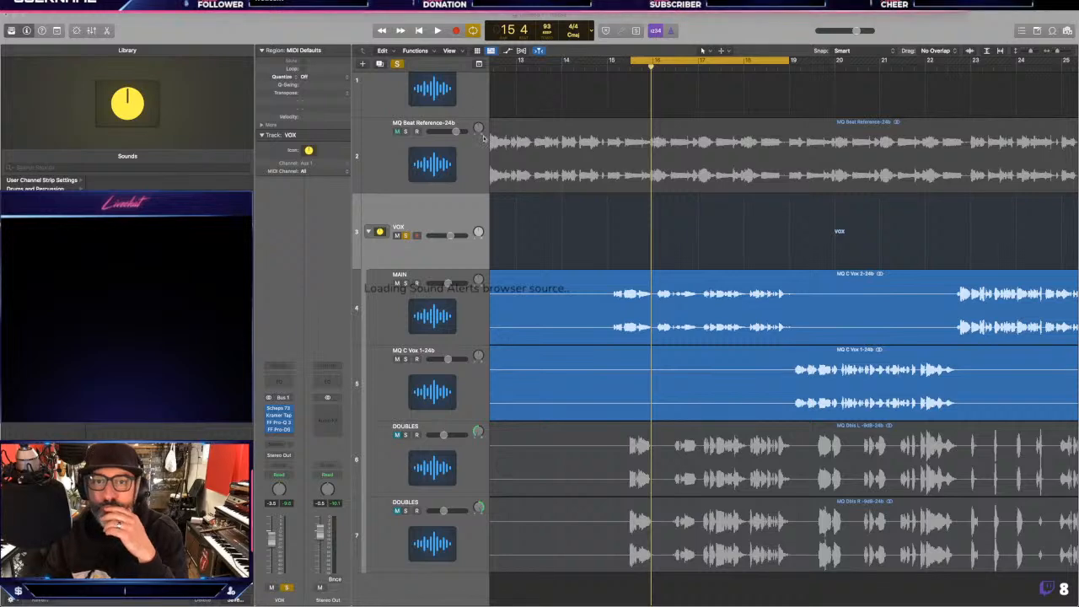
- Play the vocals from bar 15 while auditioning the frequency band the VOX de-esser detects
click(597, 193)
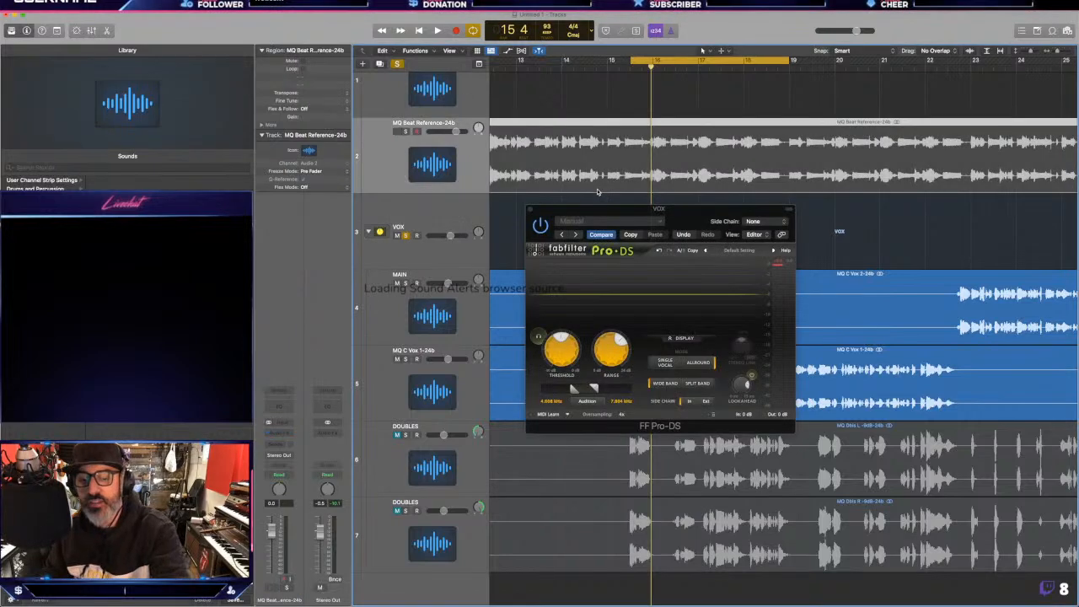
click(673, 103)
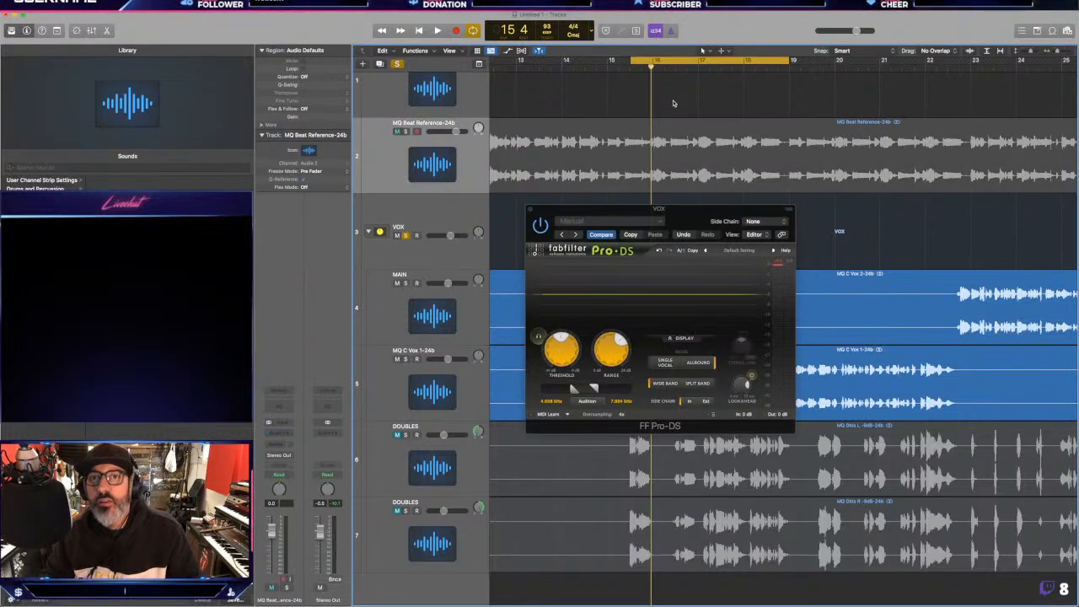
click(649, 213)
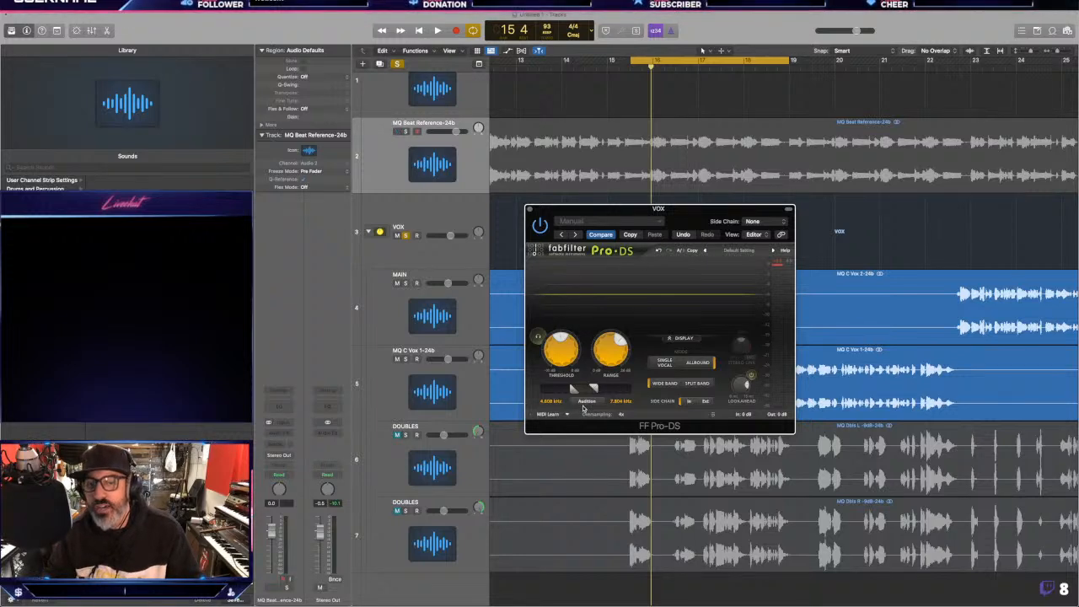
key(space)
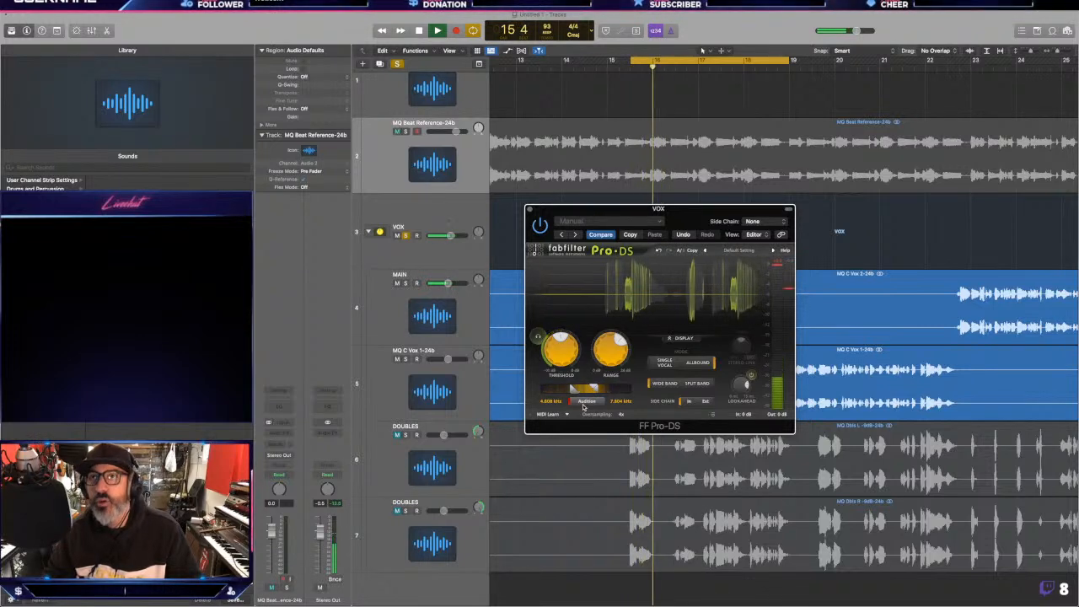
key(space)
- Play the vocals with the de-esser's Threshold listening enabled, and inspect the Range control
click(536, 337)
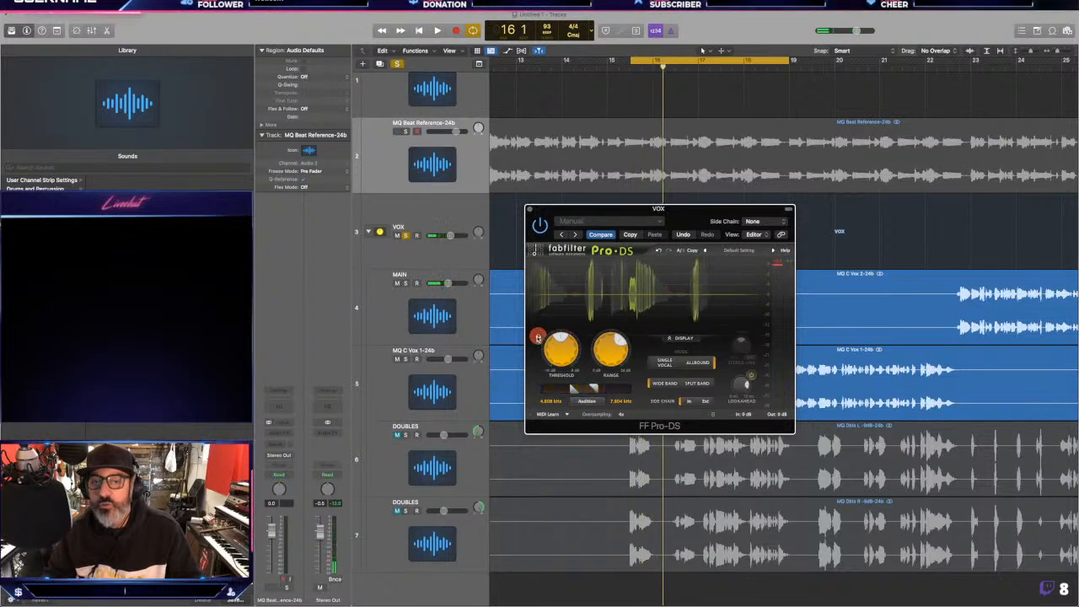
key(space)
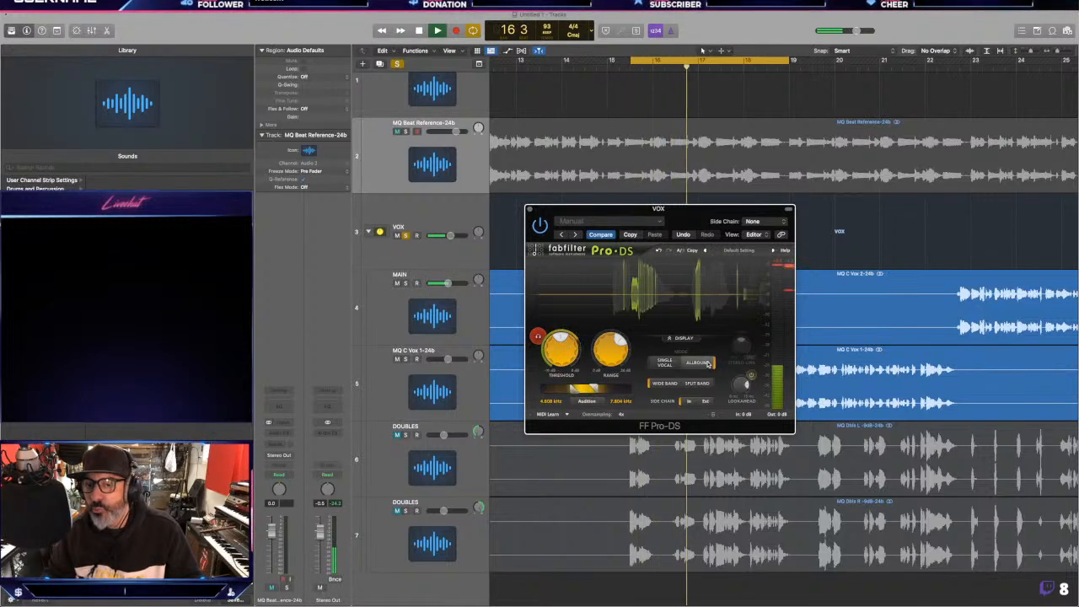
key(space)
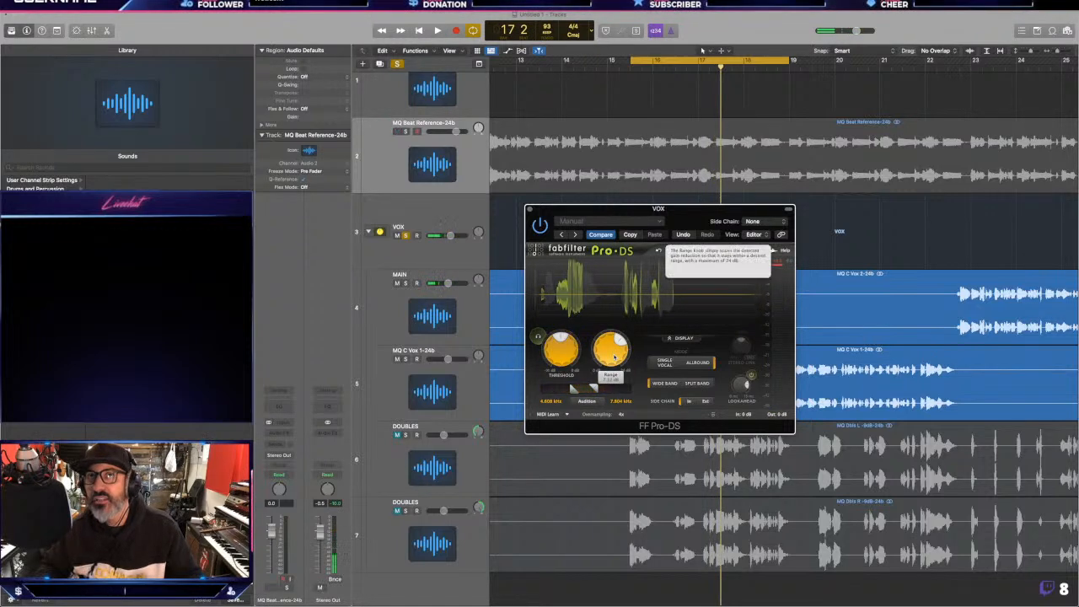
mouse_move(614, 357)
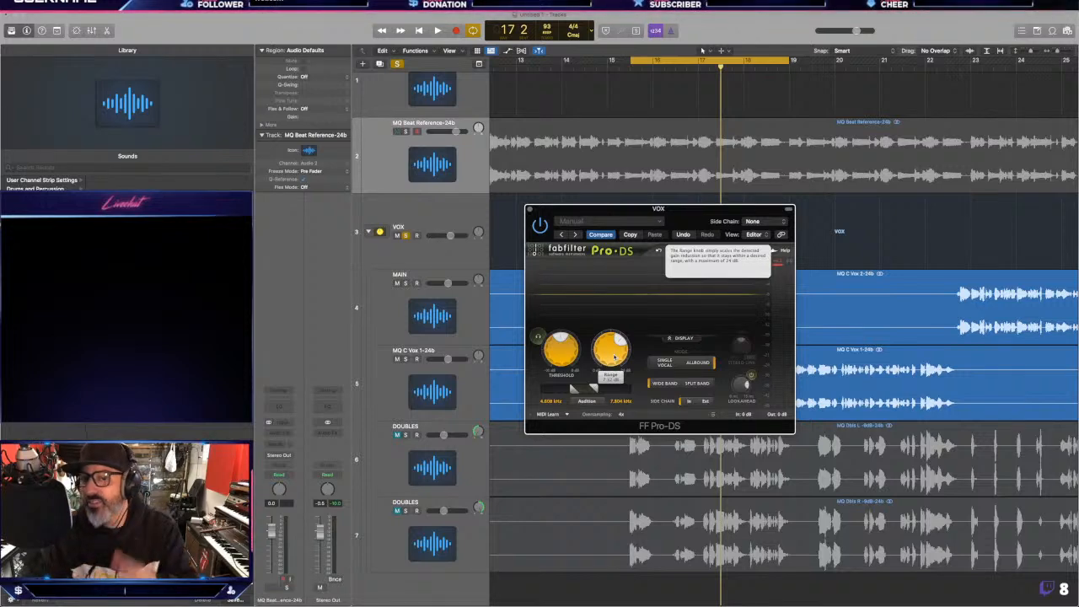
- Close the de-esser window, select the VOX track, and play the vocals briefly around bar 16
click(531, 210)
click(647, 242)
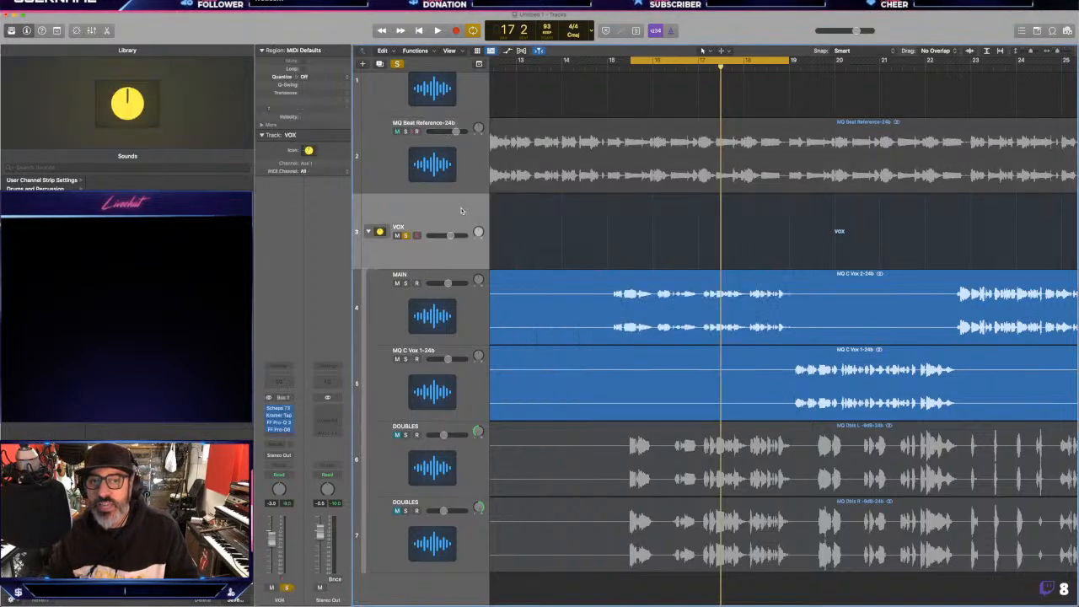
key(space)
key(space)
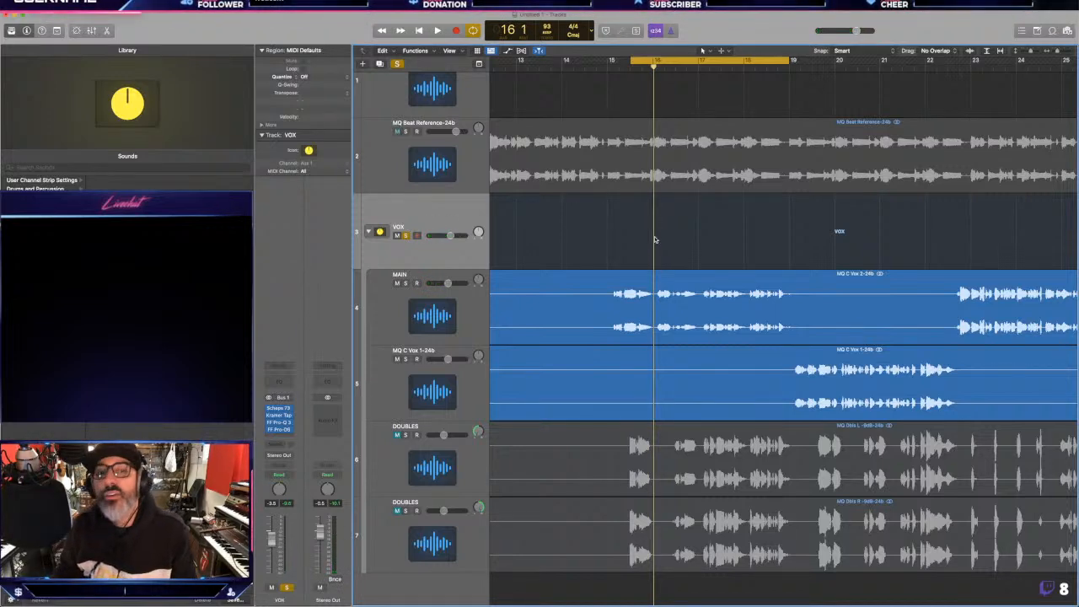
- Examine the vocal waveforms around bars 15 to 16 at closer range and replay the phrase to find the sibilance
key(super+Right)
key(super+Right)
key(super+Right)
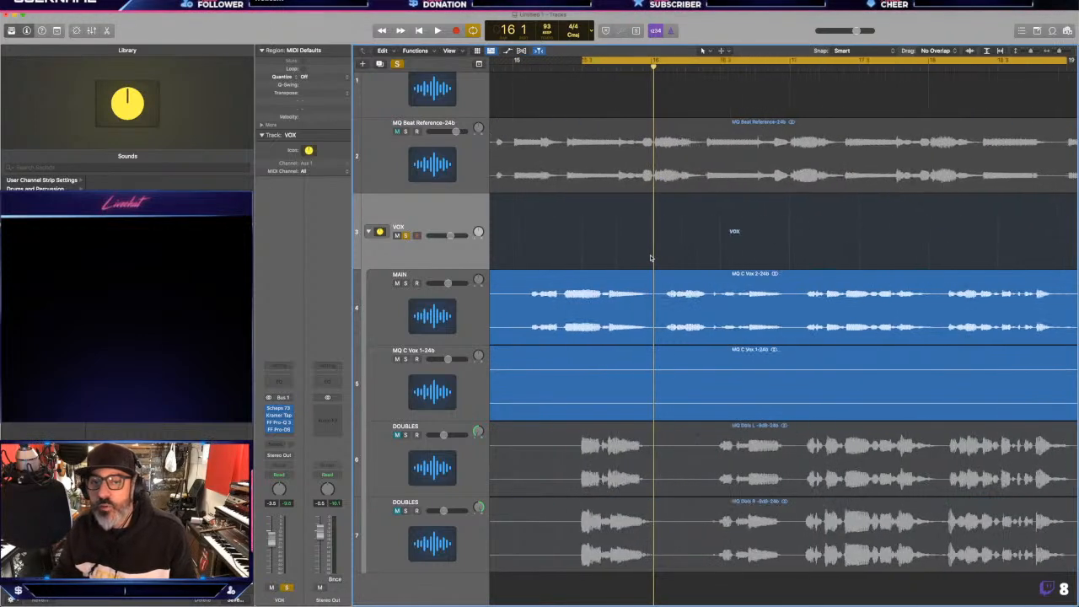
scroll(652, 258, left, 2)
key(super+Right)
key(super+Right)
scroll(652, 258, left, 2)
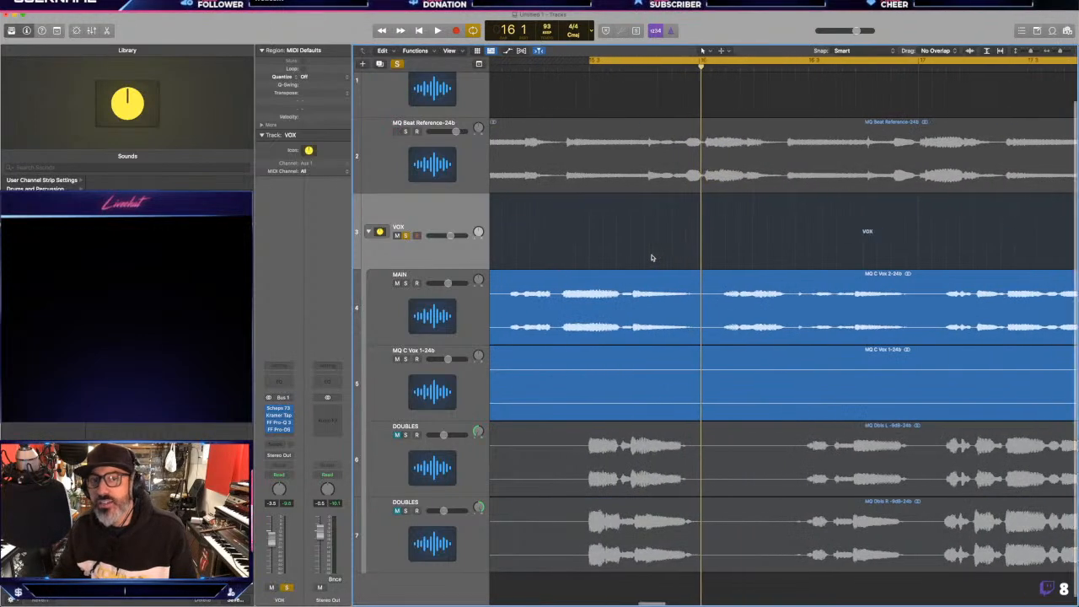
key(super+Down)
key(super+Down)
key(super+Down)
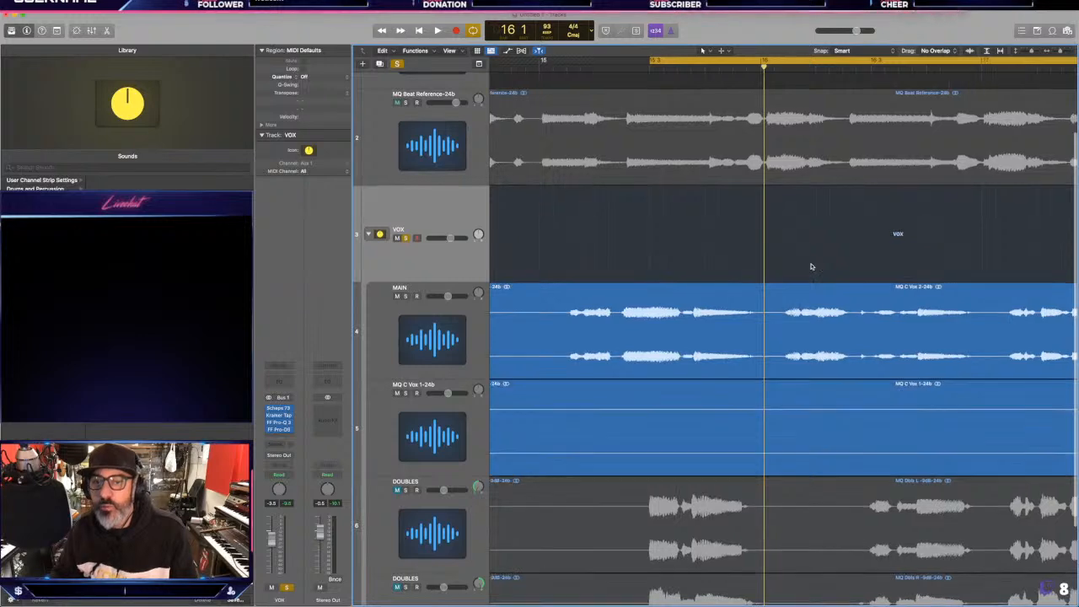
key(super+Right)
key(space)
key(space)
- Select the MAIN track's vocal region and inspect its enlarged waveform around bar 15 beat 3 for the sibilant sound
click(666, 308)
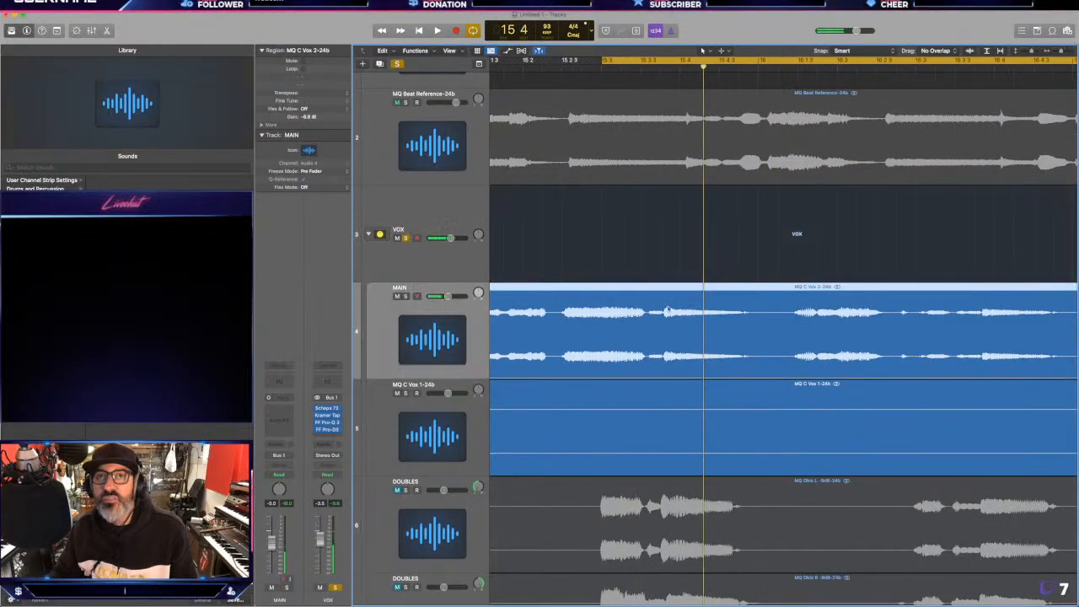
key(super+Right)
key(super+Right)
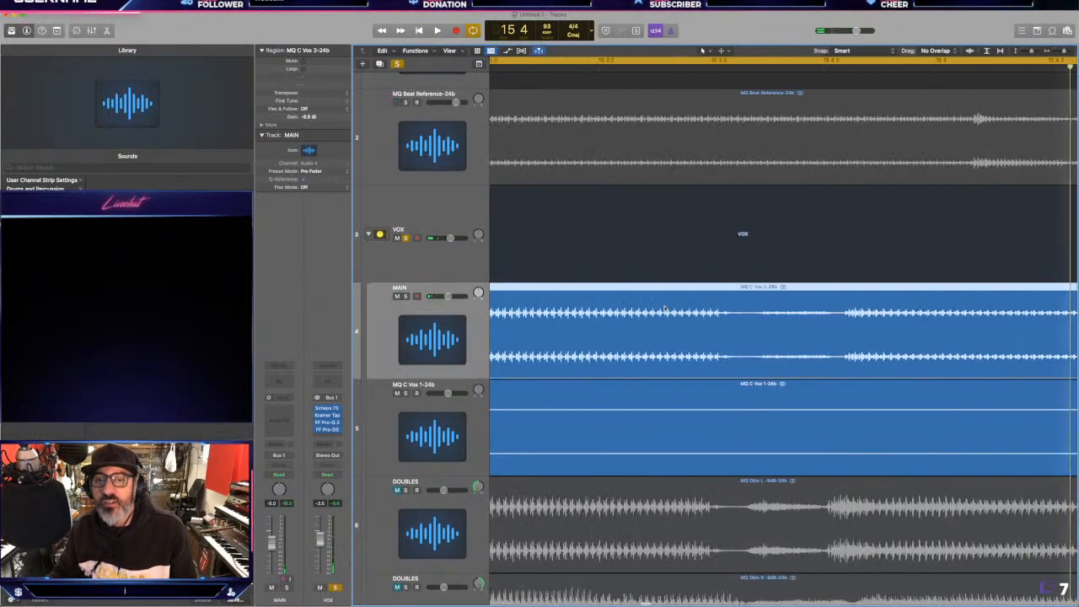
key(super+Down)
key(super+Down)
key(super+Down)
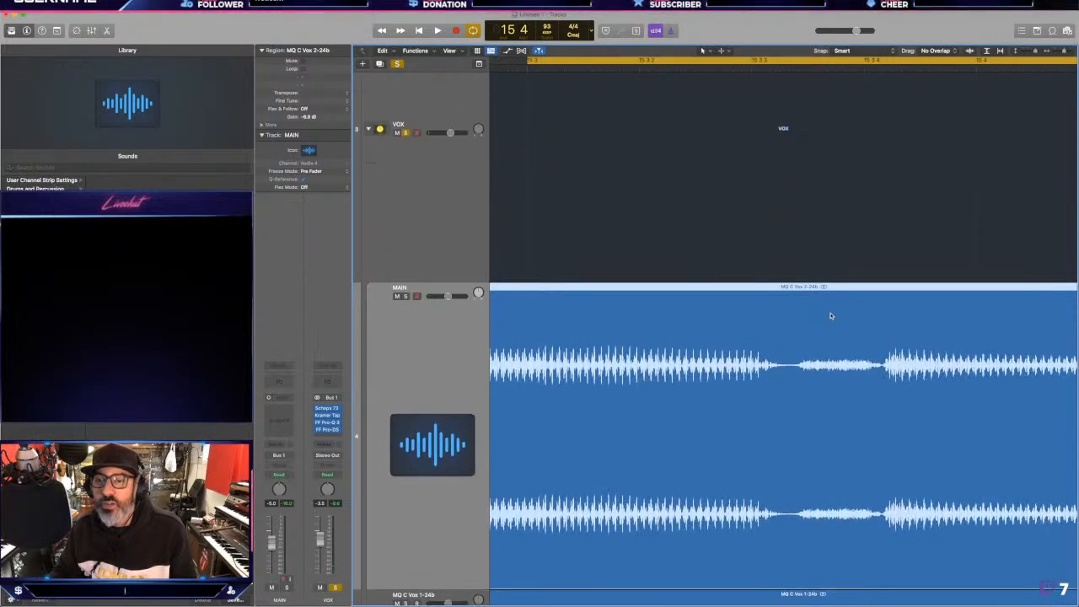
key(super+Right)
key(super+Right)
key(super+Right)
key(super+Right)
key(super+Left)
key(super+Left)
key(super+Left)
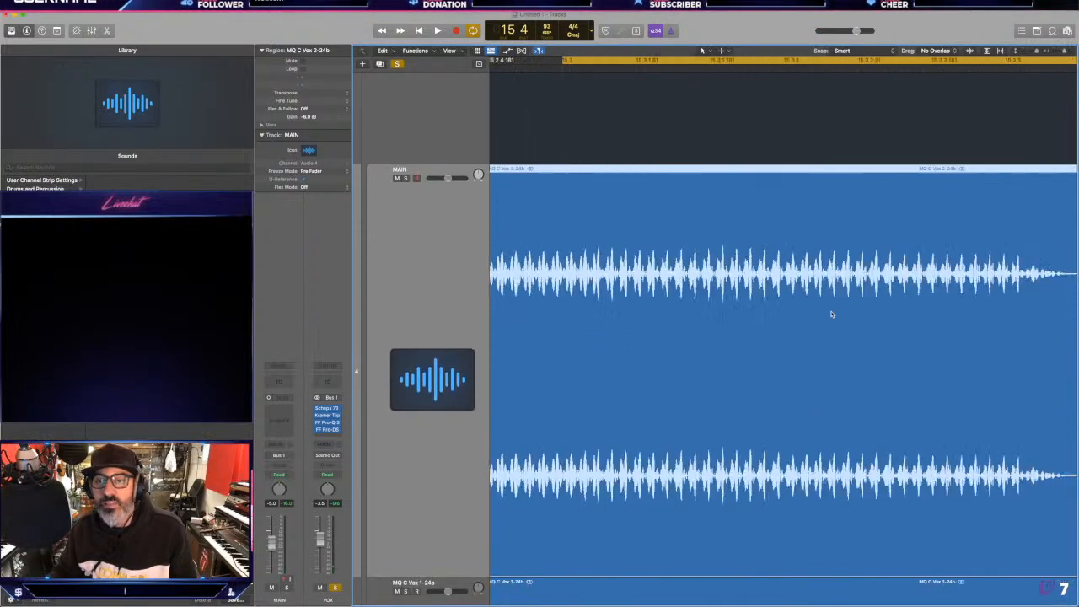
scroll(831, 314, left, 10)
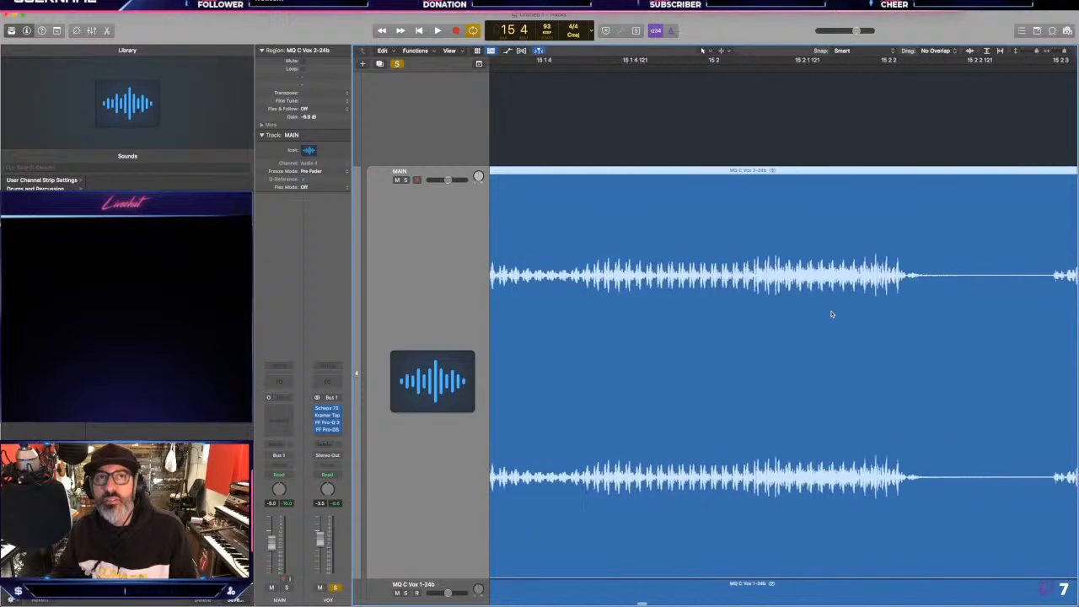
scroll(832, 314, right, 3)
scroll(832, 314, right, 5)
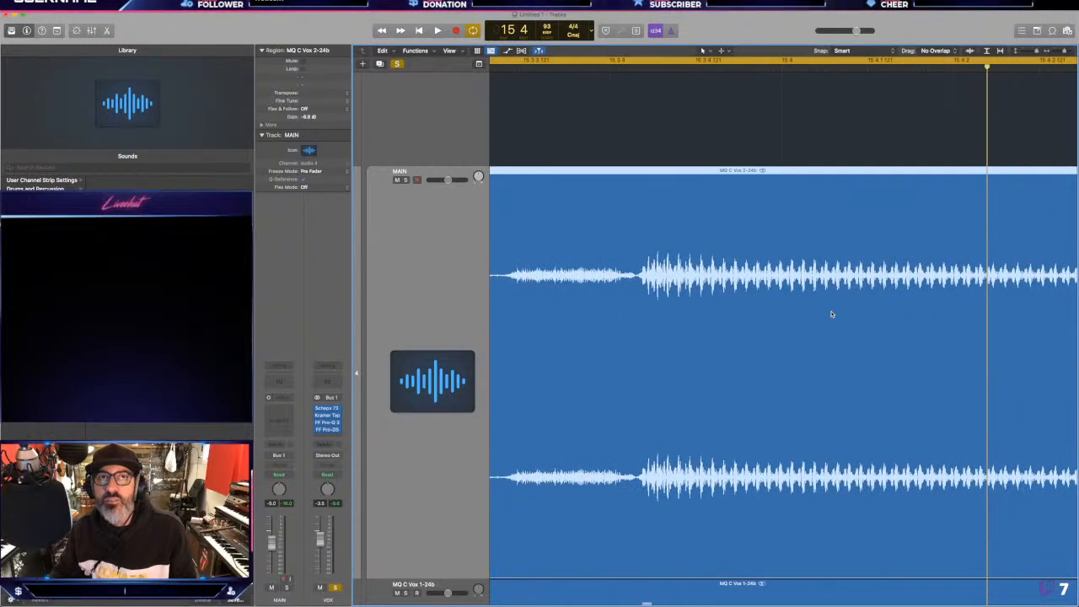
- Assign Scissors as the secondary tool and split the MAIN vocal region around the sibilant, at about 15 3 3 70 and 15 3 4 39
click(634, 276)
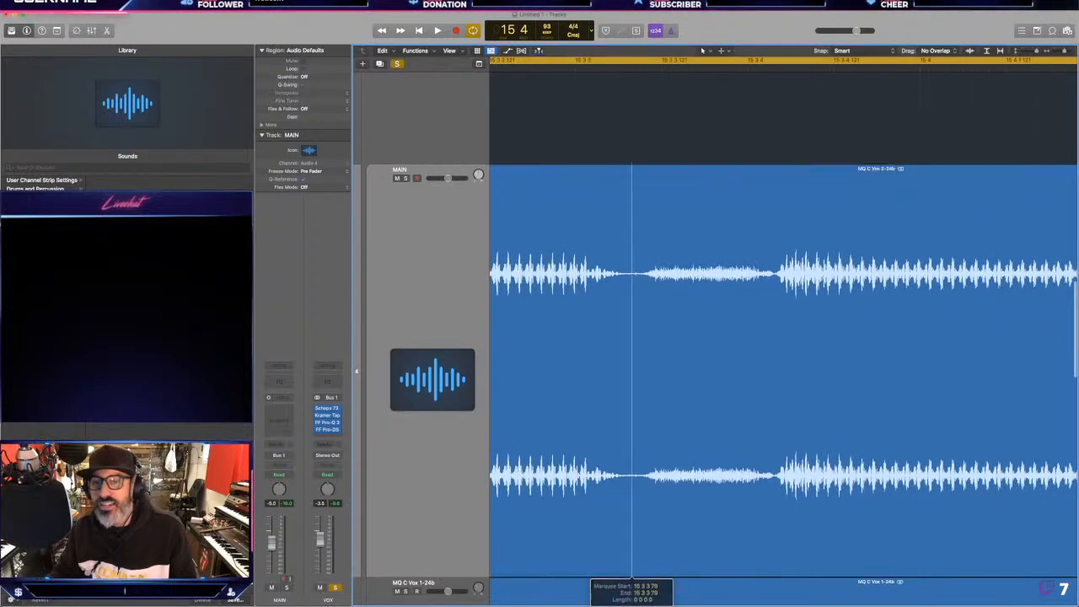
click(722, 50)
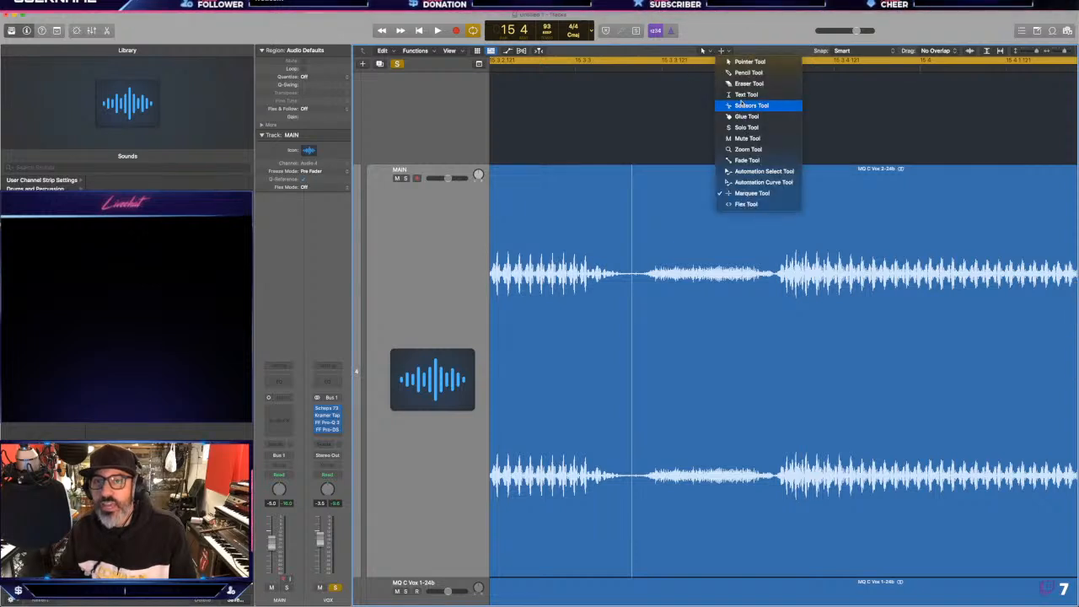
click(750, 105)
click(633, 276)
click(776, 273)
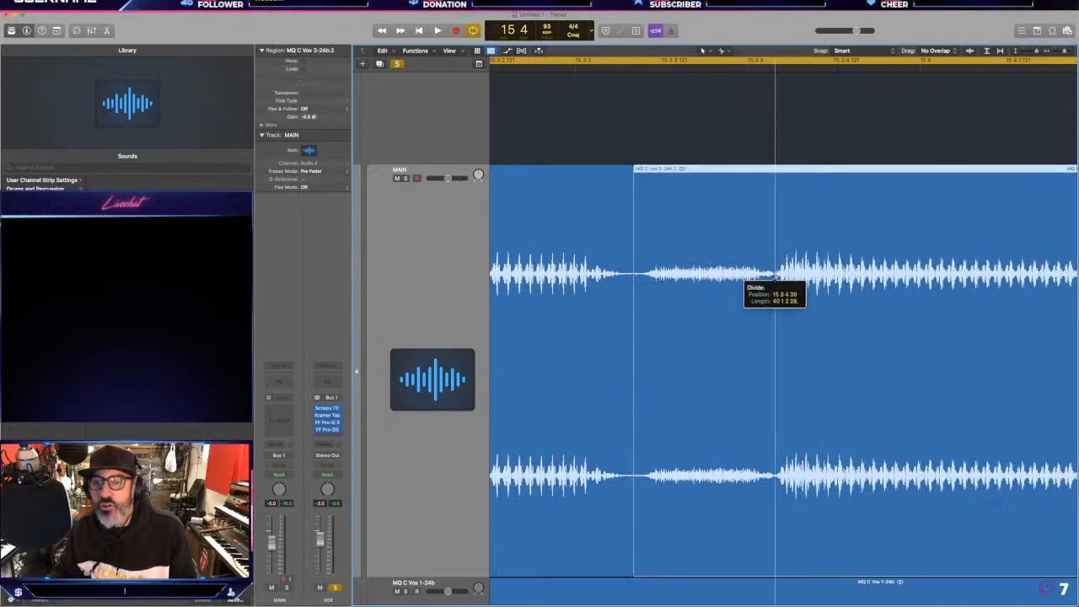
- Raise the gain of the isolated sibilant region at bar 15 beat 3 to about +7.2 dB and play it
click(679, 275)
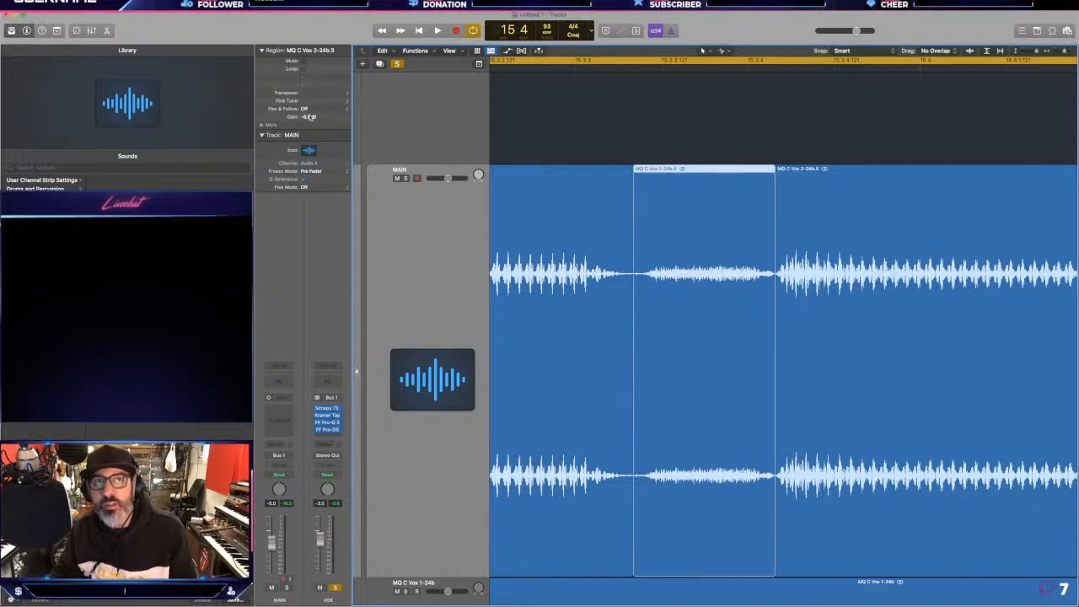
drag(332, 193, 324, 91)
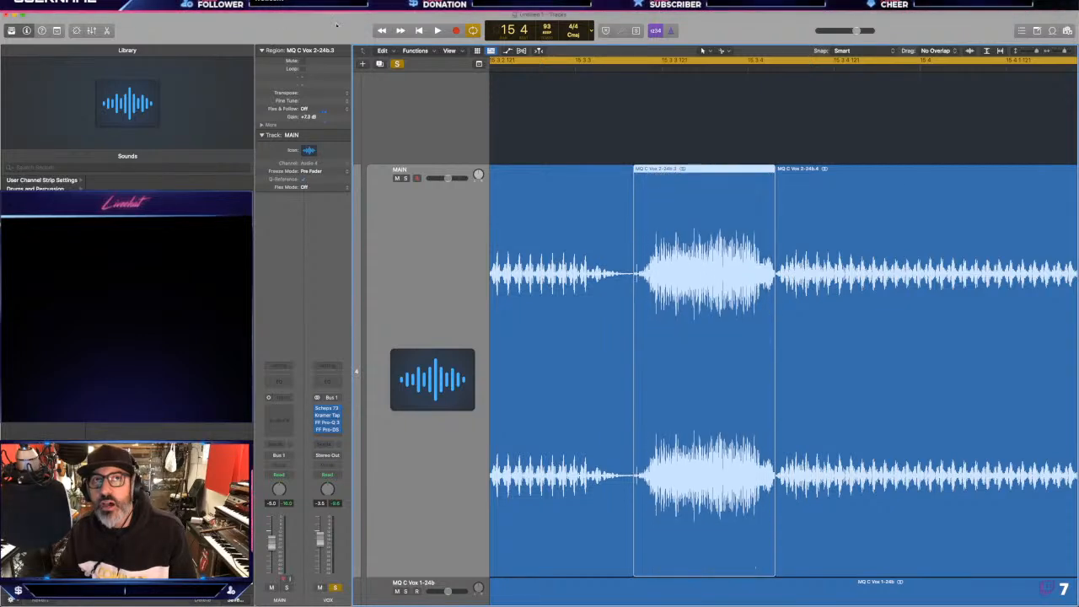
key(space)
key(space)
key(space)
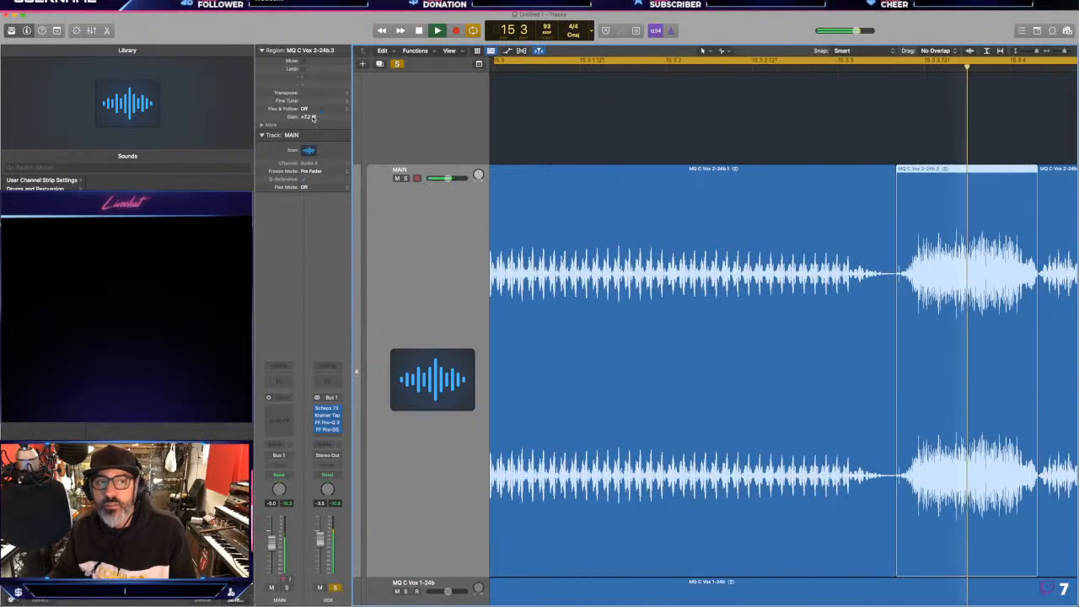
key(space)
- Lower the bar 15 sibilant region's gain to -4.2 dB and listen to the phrase
drag(313, 118, 334, 196)
key(space)
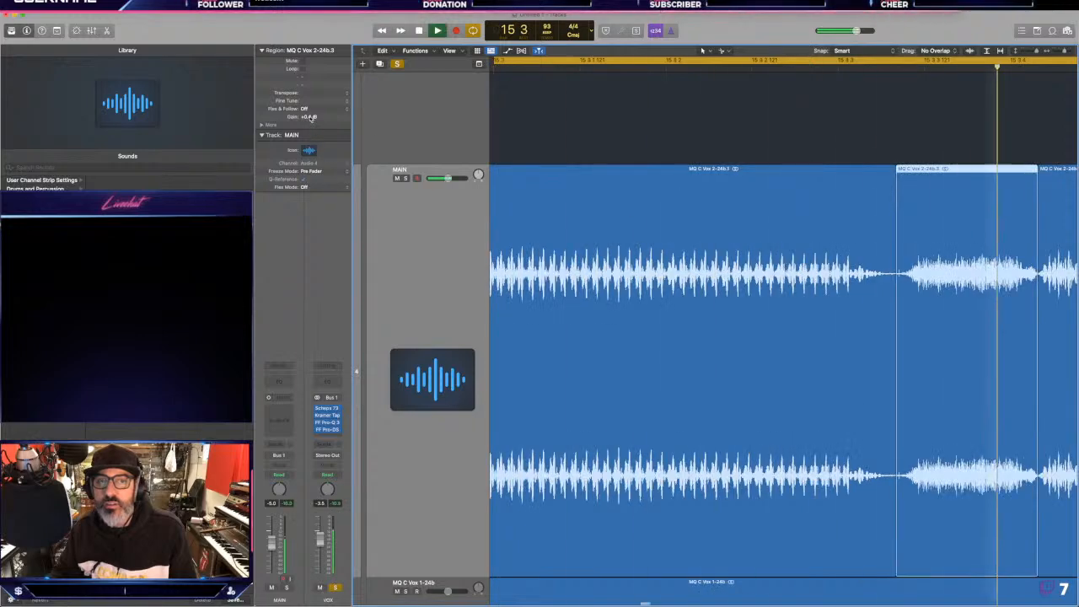
scroll(824, 224, right, 10)
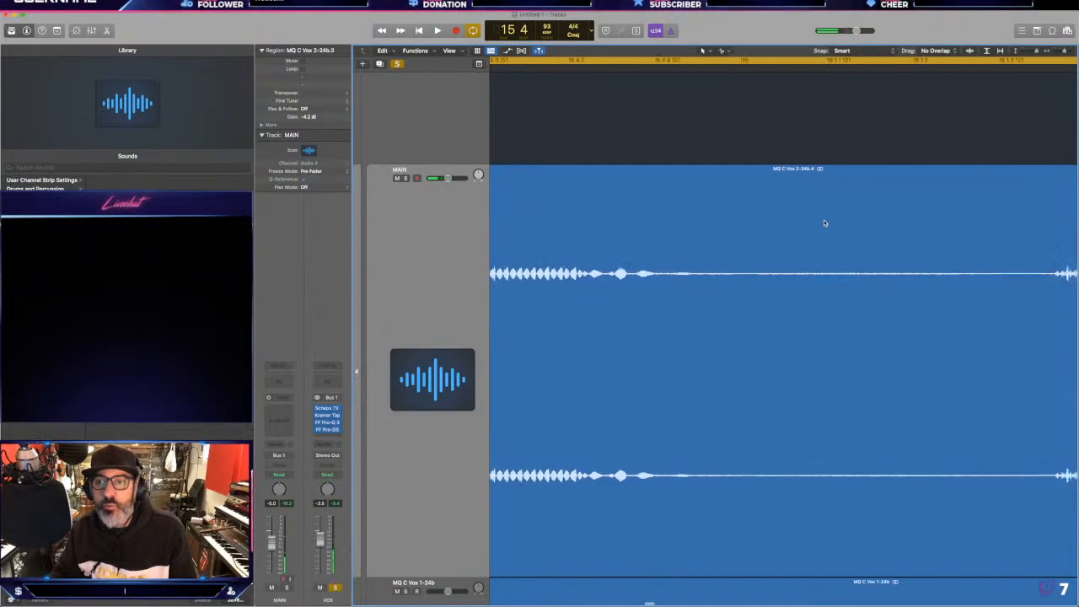
key(super+Left)
key(super+Left)
key(super+Left)
scroll(674, 238, left, 2)
scroll(675, 239, left, 10)
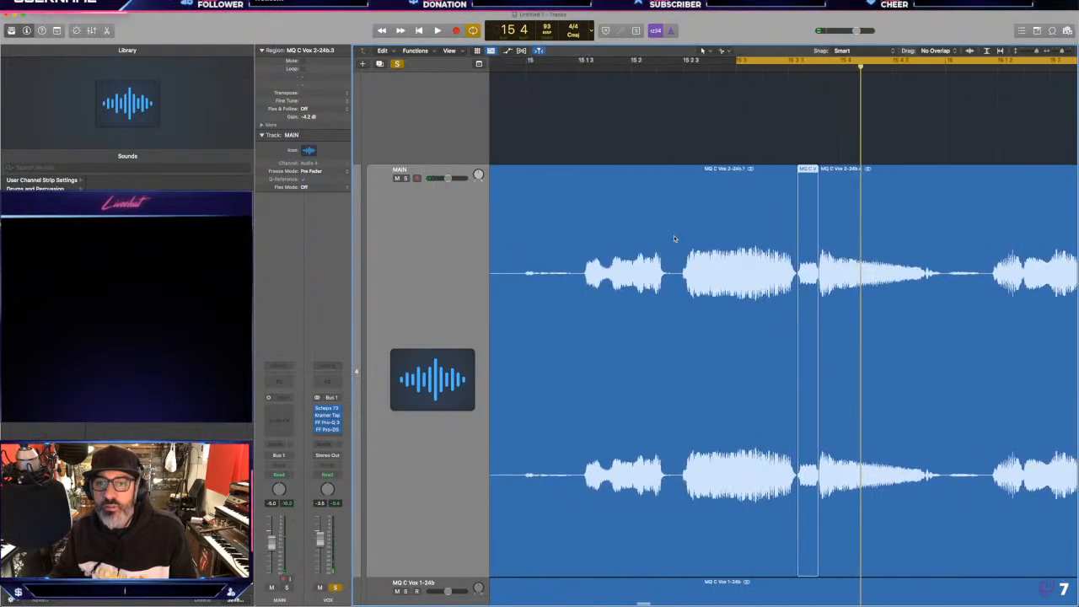
- Reduce the bar 15 sibilant region's gain to -11.4 dB and replay the phrase
key(super+Right)
key(super+Right)
key(super+Right)
key(super+Right)
key(super+Right)
key(super+Right)
scroll(674, 239, right, 3)
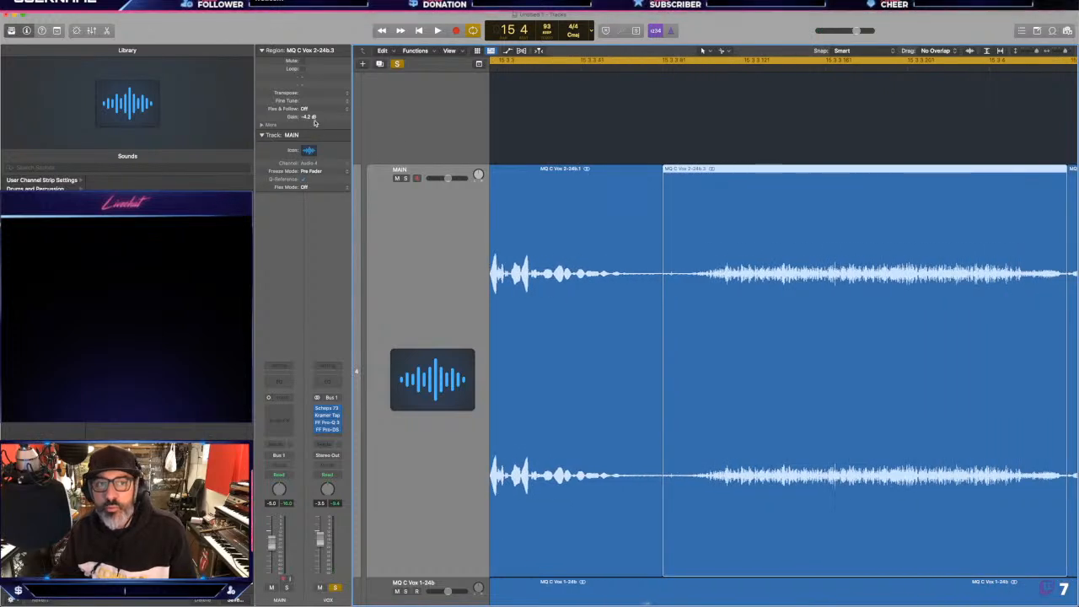
drag(314, 123, 325, 191)
key(space)
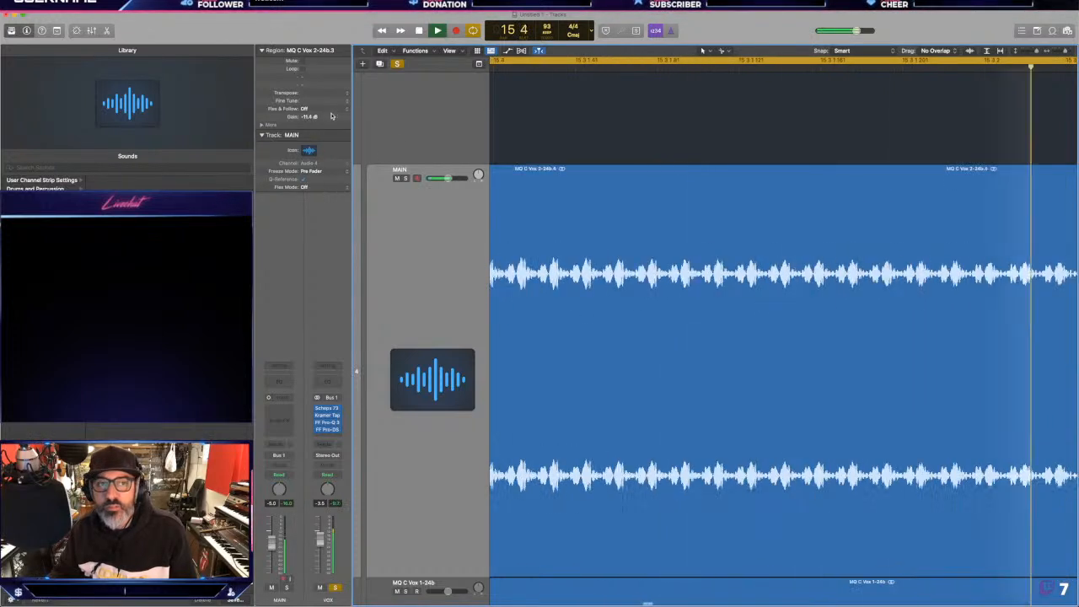
key(space)
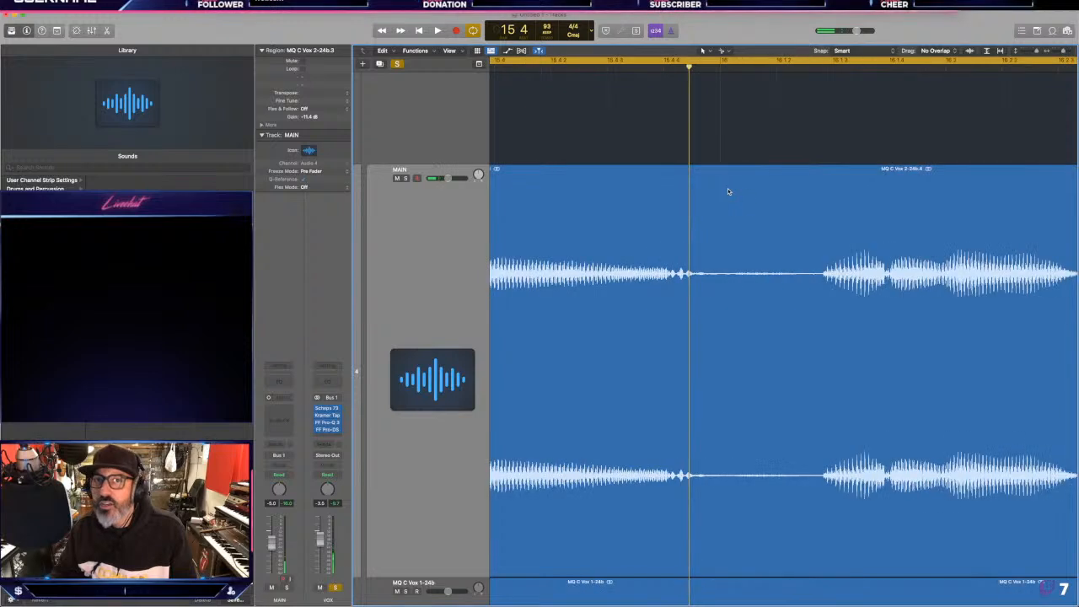
- Select the MAIN vocal region following the isolated sibilant and play through bar 16 to find the next sibilant sound
scroll(799, 232, right, 3)
key(super+Left)
key(super+Left)
scroll(799, 232, left, 5)
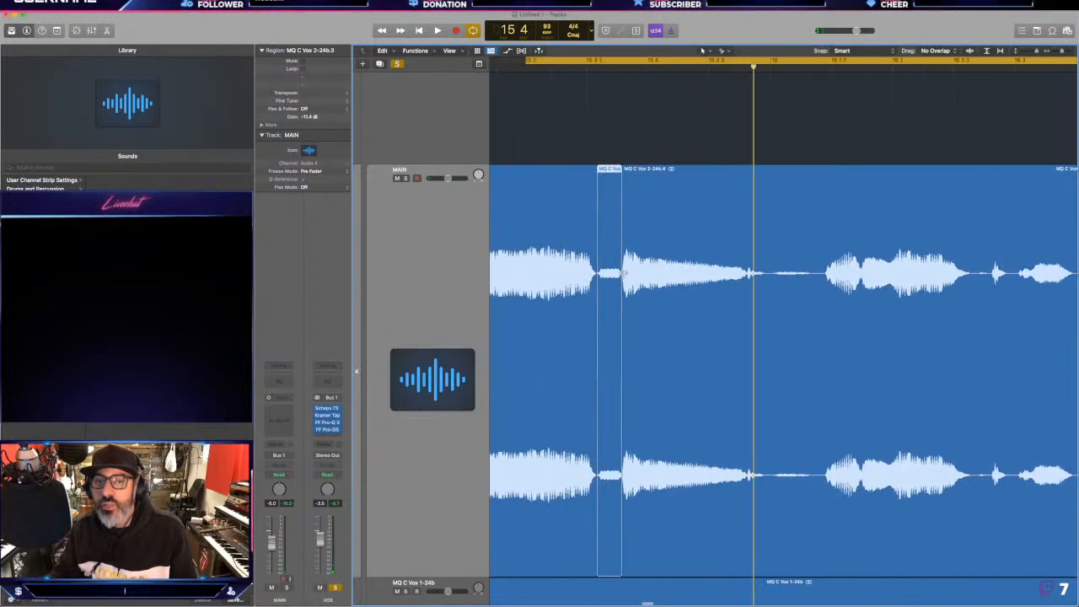
click(663, 149)
scroll(665, 145, right, 6)
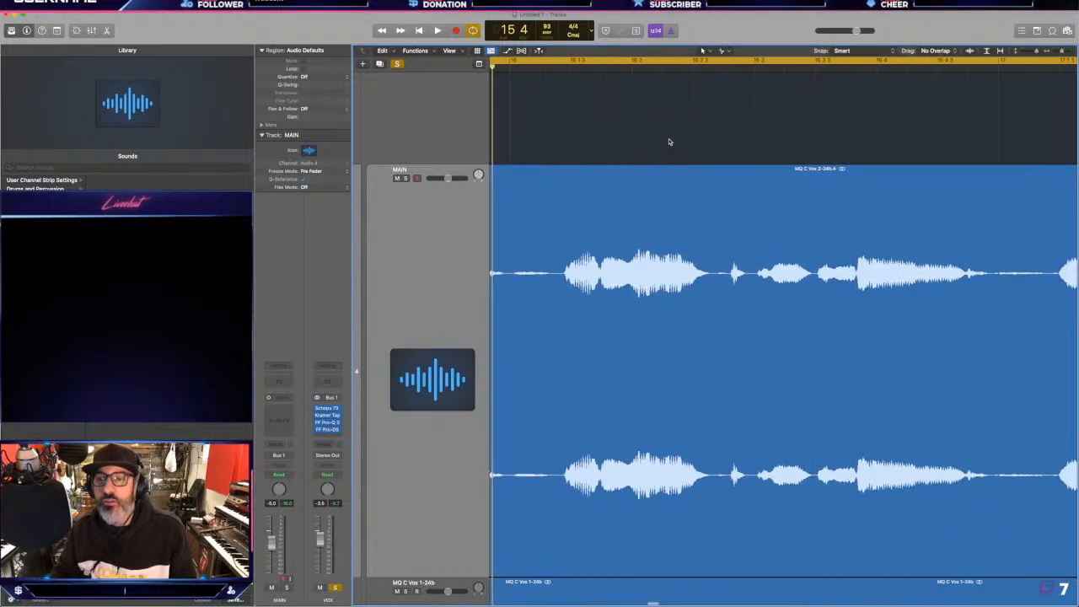
click(665, 209)
scroll(666, 208, up, 5)
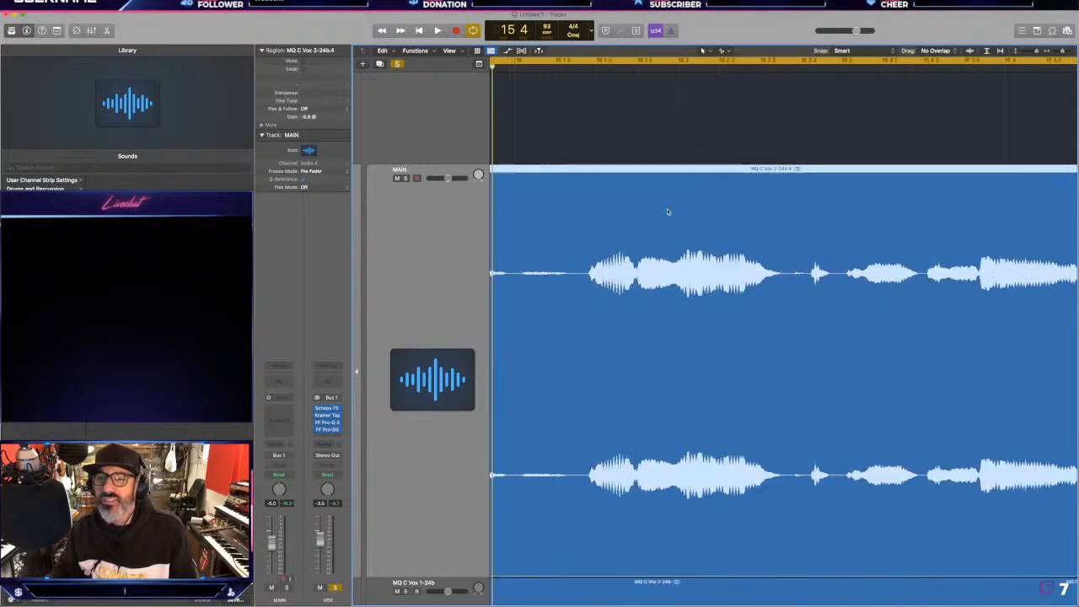
key(space)
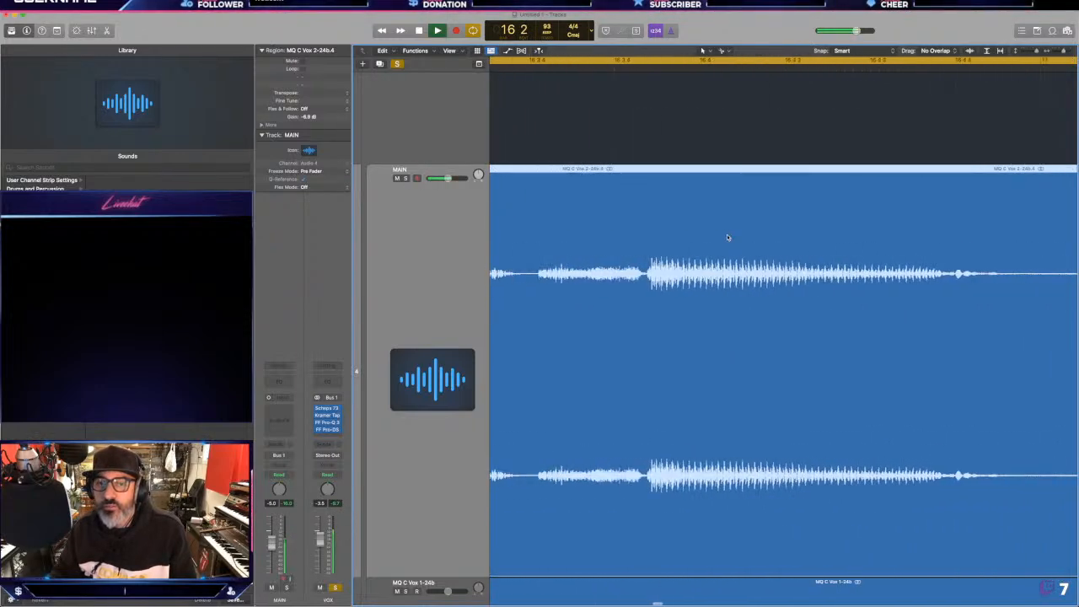
key(space)
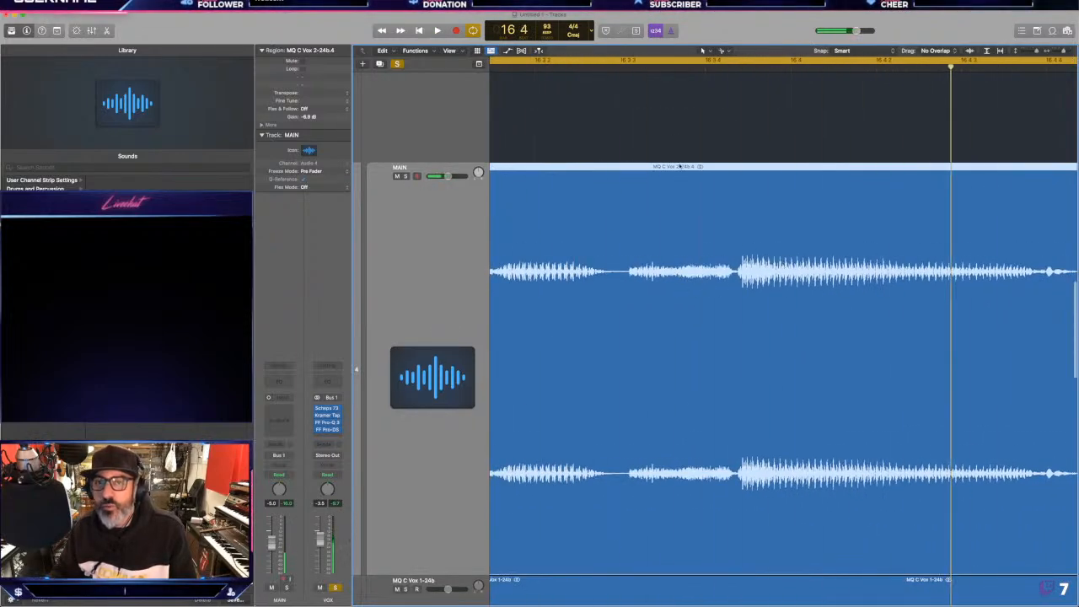
- Split the MAIN vocal region on both sides of the sibilant sound at bar 16 beat 3
click(663, 64)
key(super+Right)
key(super+Right)
key(super+Right)
key(super+Right)
key(super+Right)
key(super+Right)
key(super+Right)
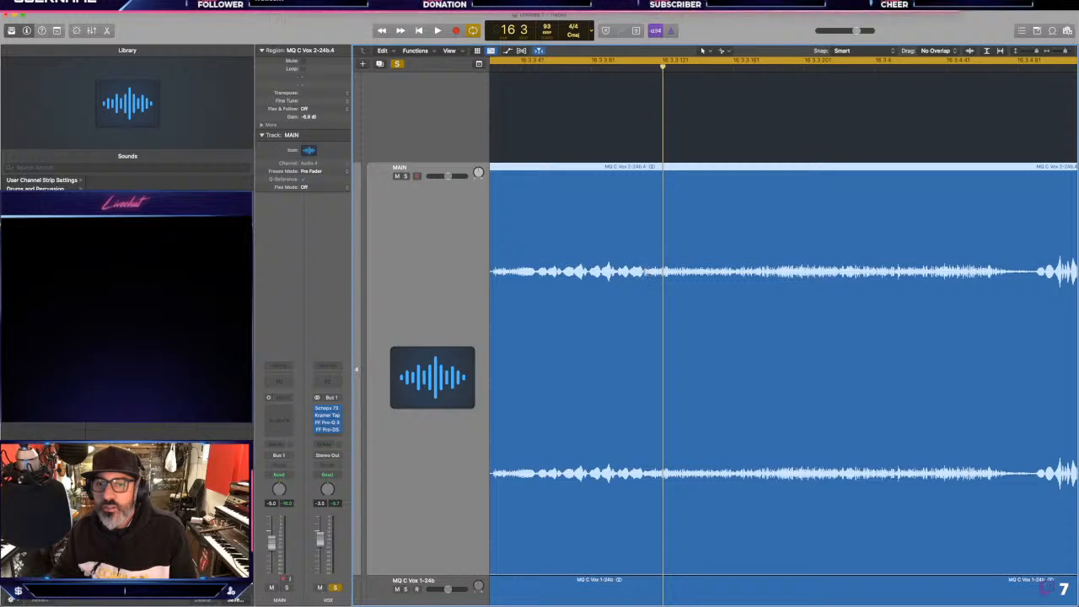
super+click(645, 289)
super+click(1034, 276)
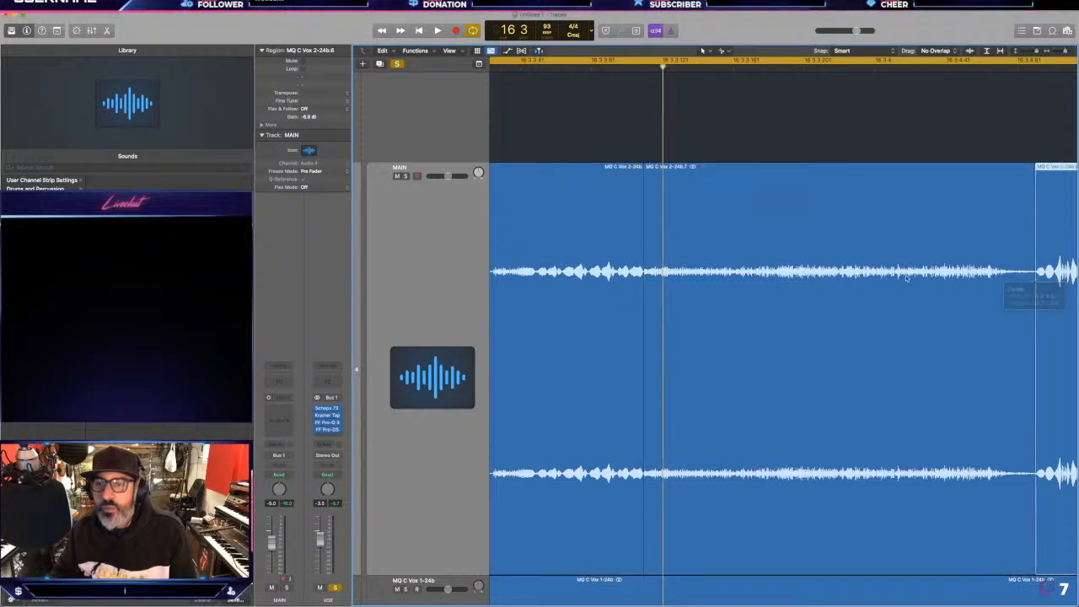
- Set the gain of the isolated bar 16 sibilant region to -10.7 dB and play the vocal phrase
drag(312, 118, 313, 153)
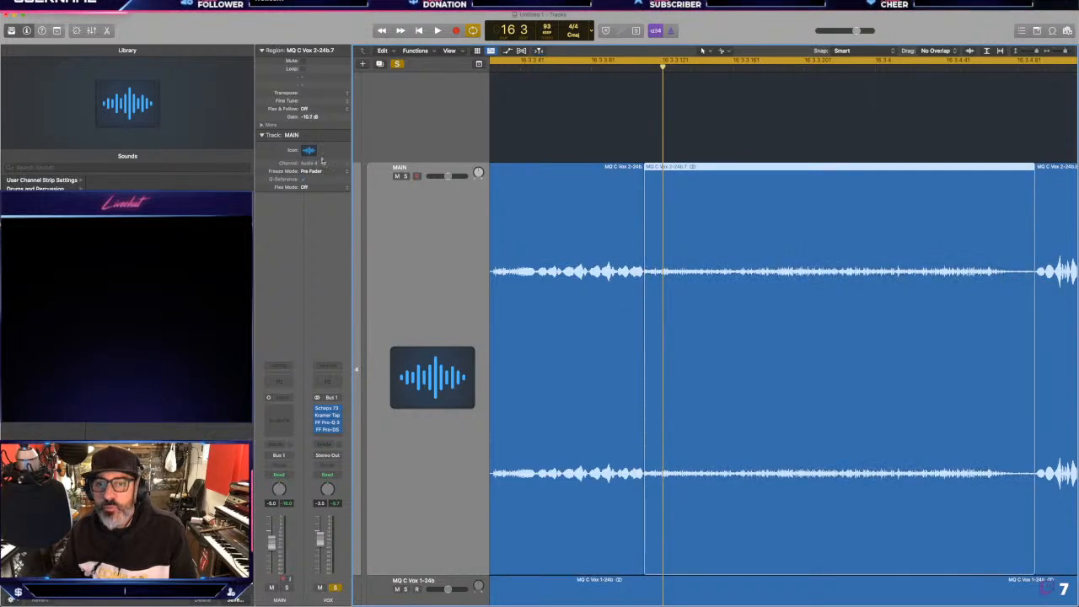
key(space)
key(super+Left)
key(super+Left)
key(super+Left)
key(super+Left)
key(space)
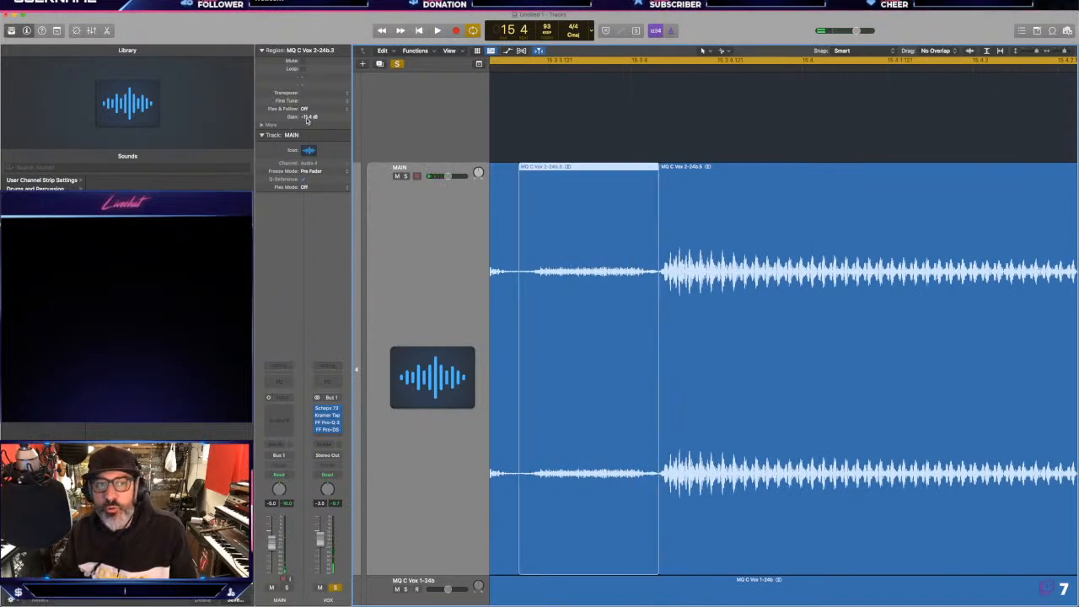
- Set the bar 15 sibilant region's gain to -4.7 dB, replay the phrase, and set the bar 16 sibilant's gain to about -8.1 dB
drag(306, 120, 306, 93)
key(space)
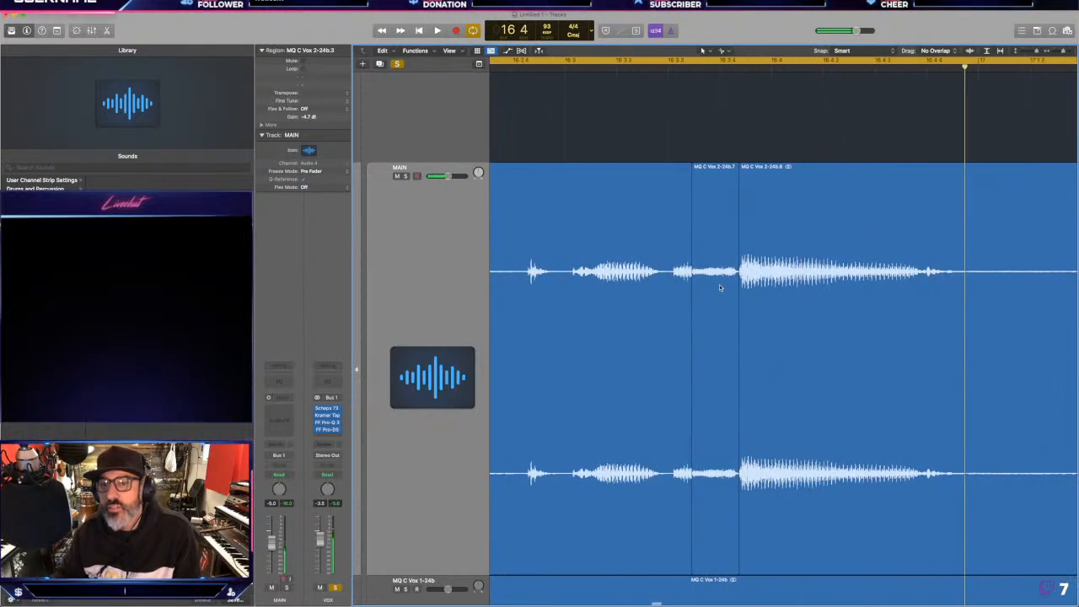
click(720, 288)
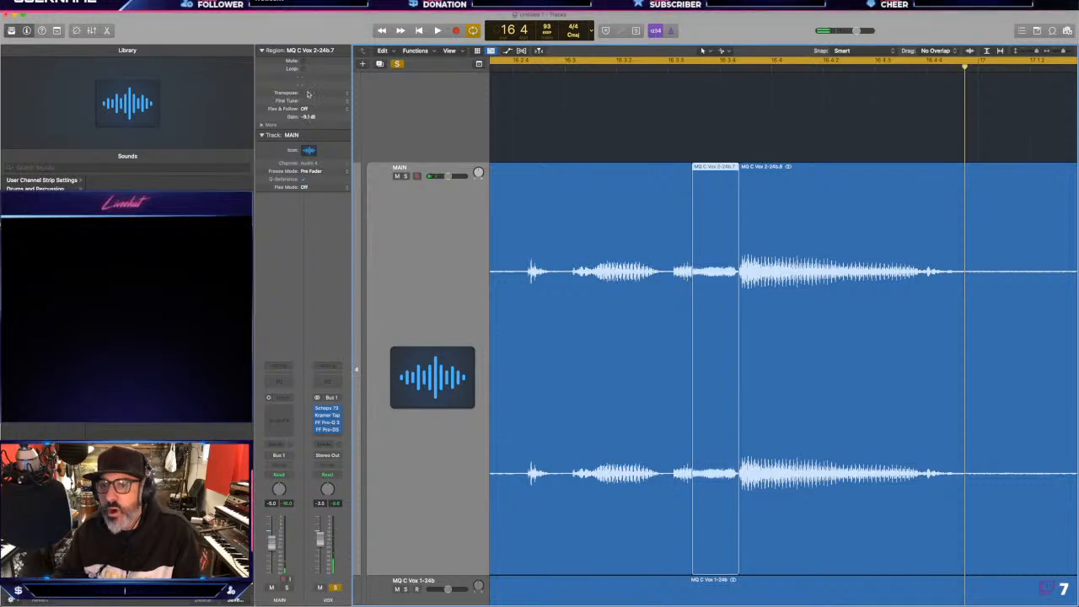
click(731, 104)
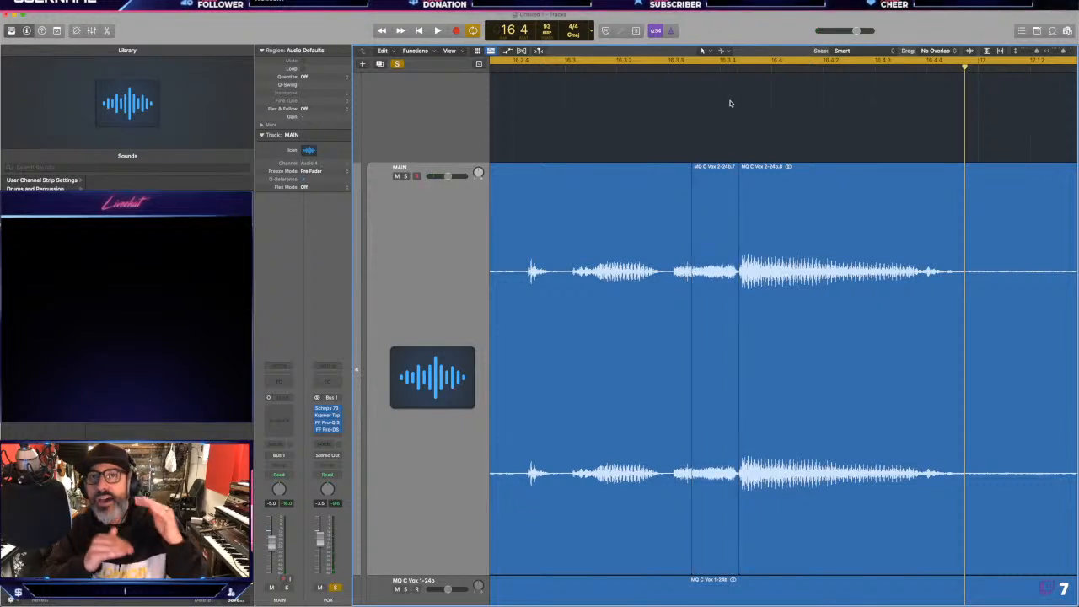
- Review the edited MAIN regions across bars 14 to 19, then select the VOX track and briefly play the vocals
key(super+Left)
key(super+Up)
key(super+Up)
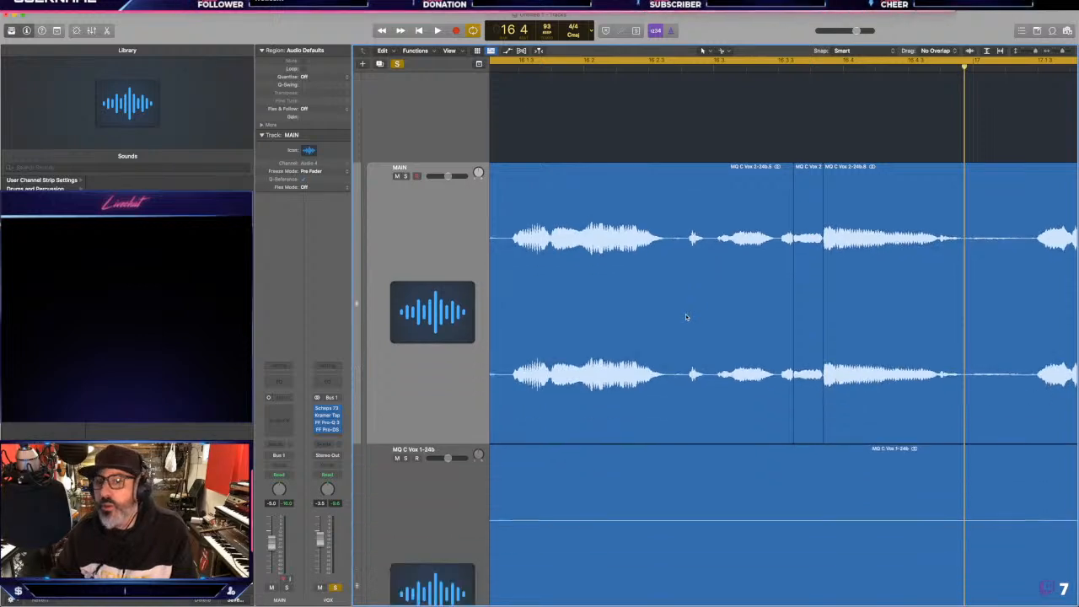
key(super+Left)
key(super+Left)
key(super+Left)
key(super+Left)
scroll(831, 248, right, 5)
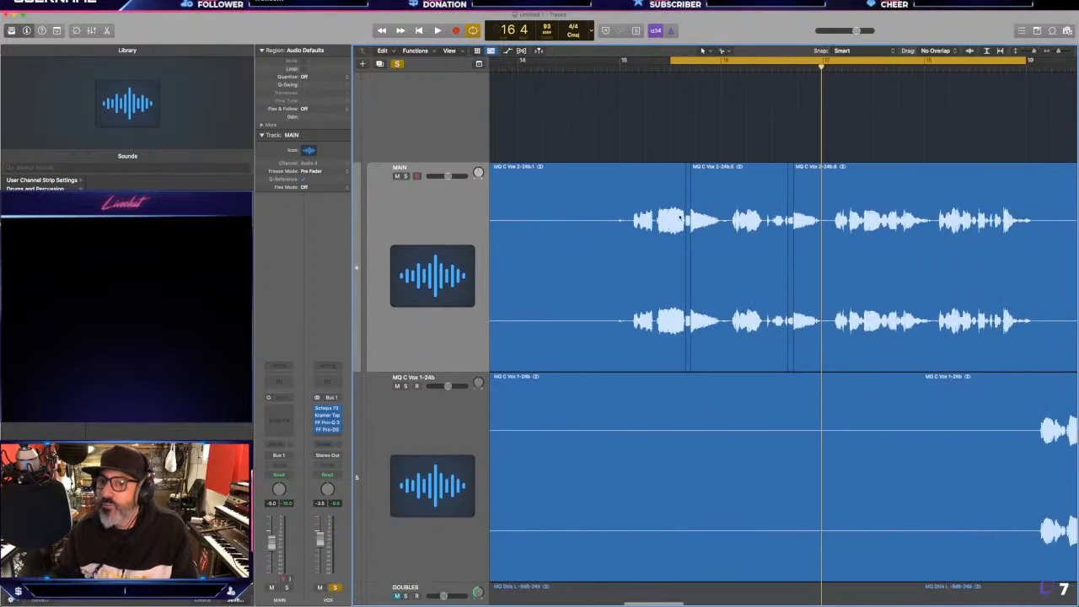
key(super+Up)
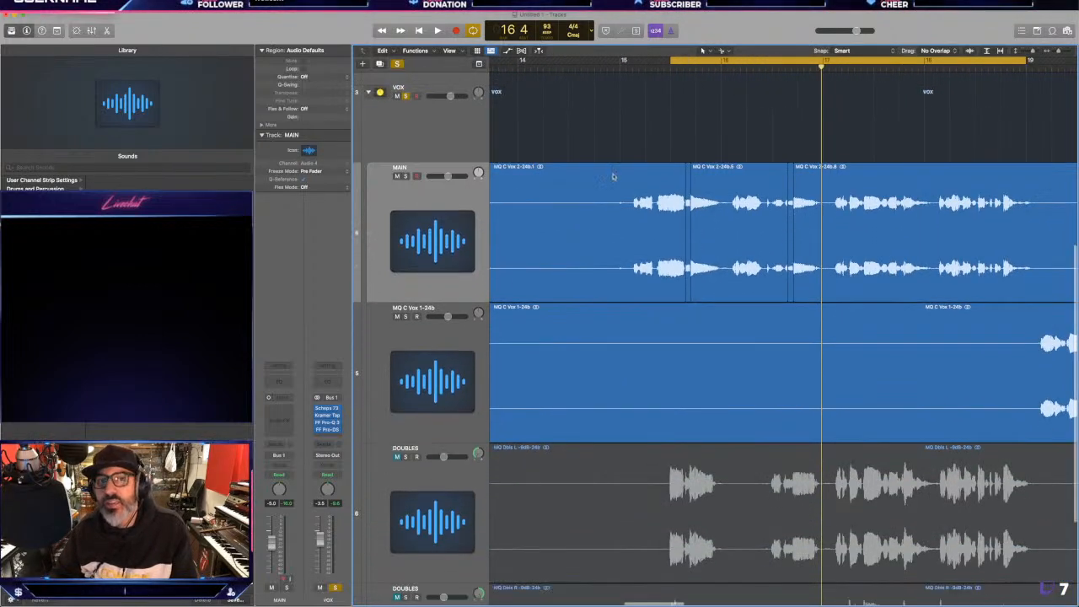
click(446, 115)
key(space)
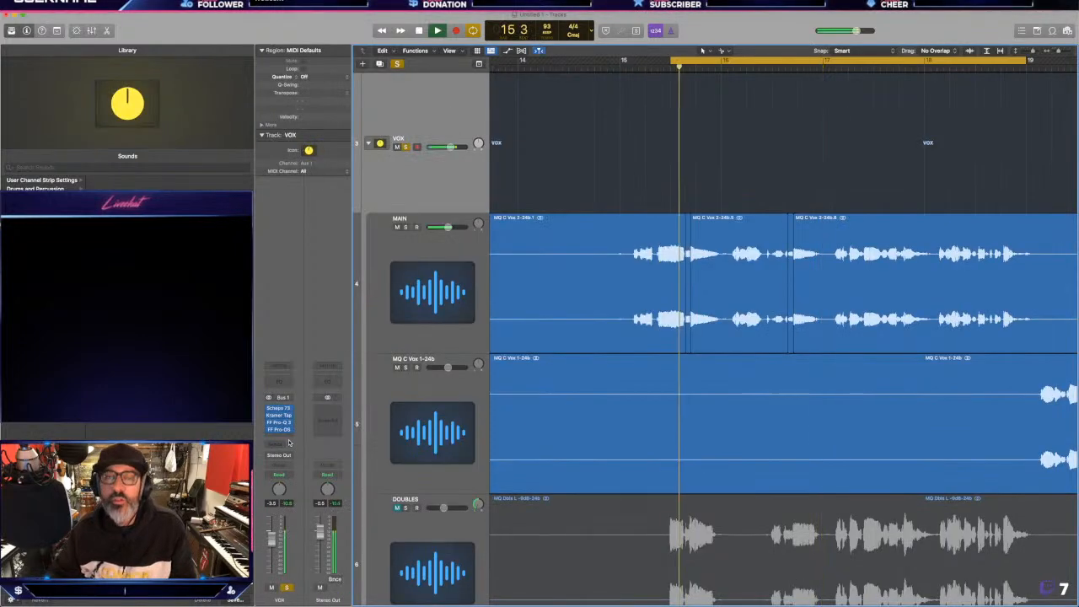
key(space)
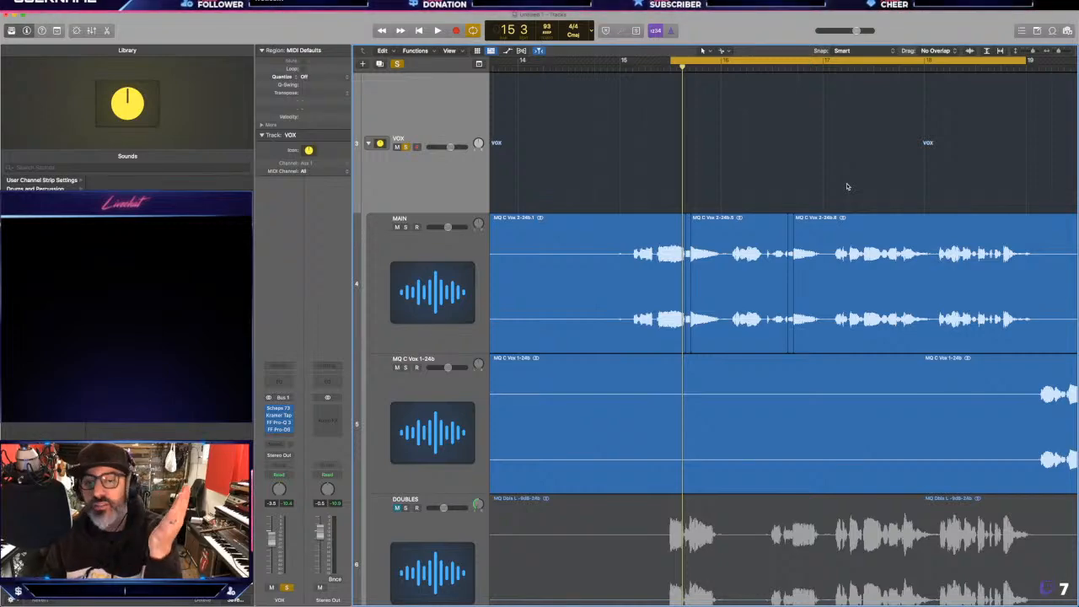
- Bring the Mixer window forward, then switch to Music and play the Love The Way track from TWITCH TV PLAYLIST
key(ctrl+Up)
click(729, 243)
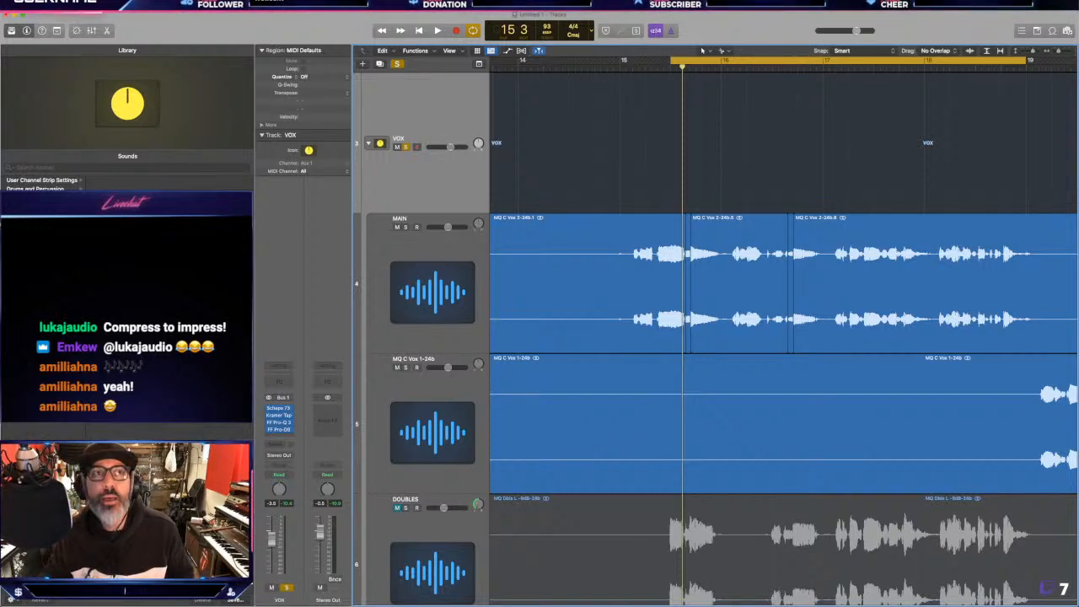
key(ctrl+Up)
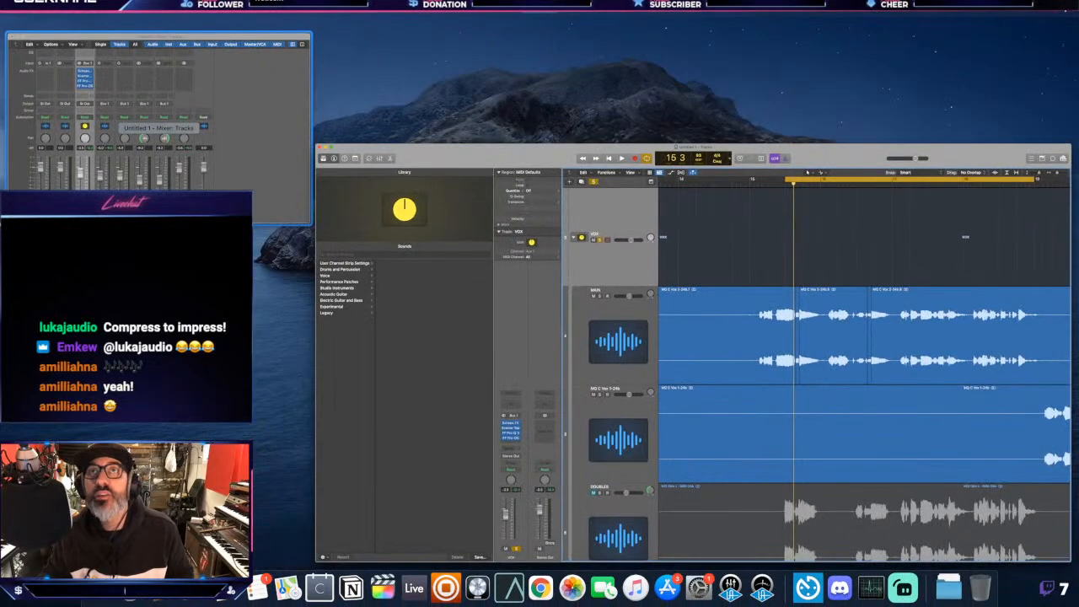
click(159, 127)
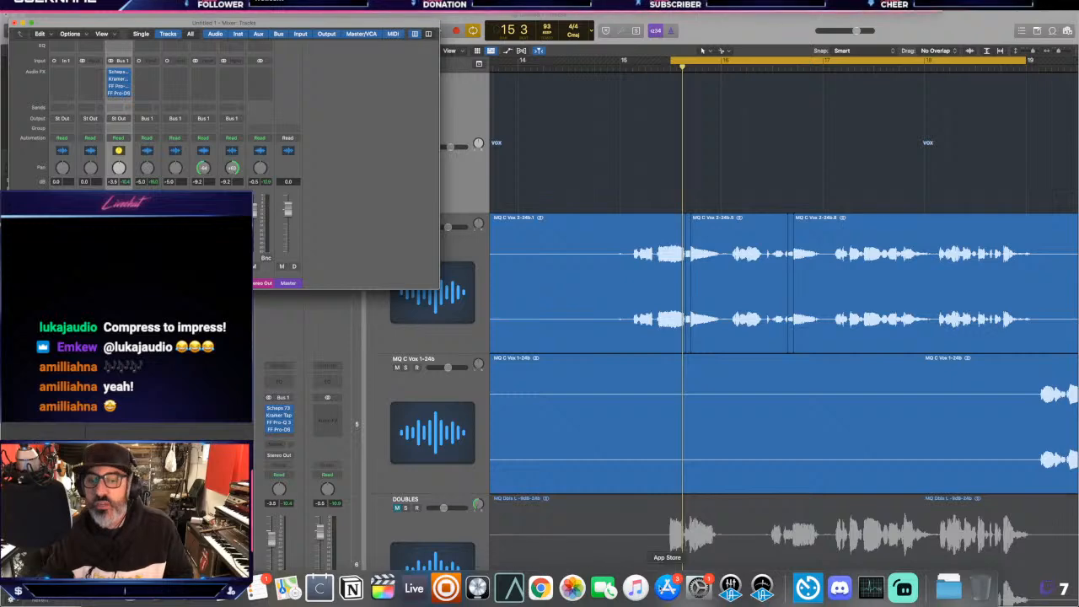
click(643, 588)
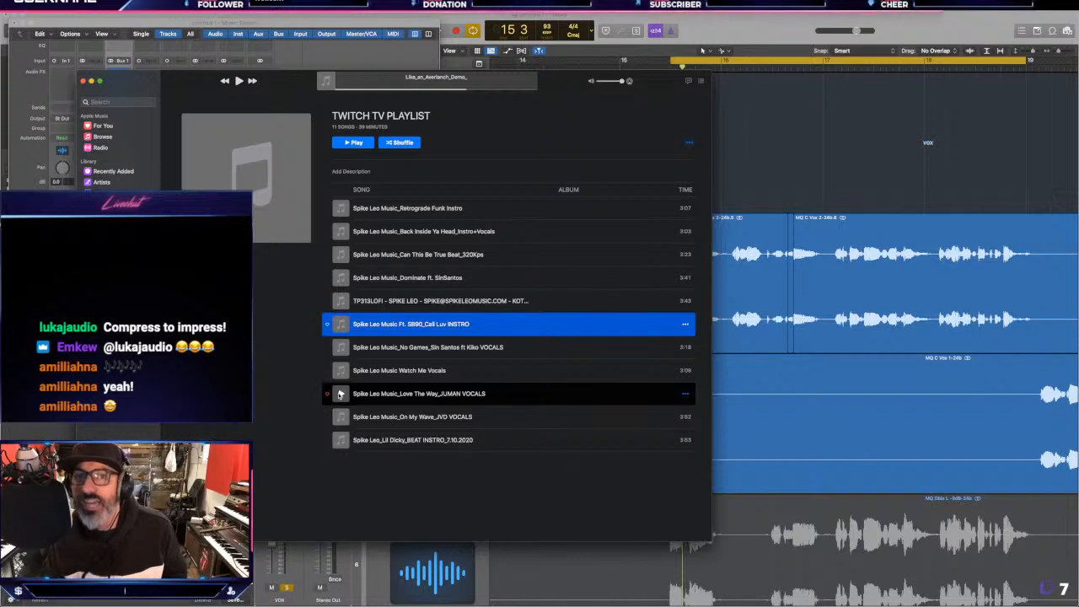
click(341, 393)
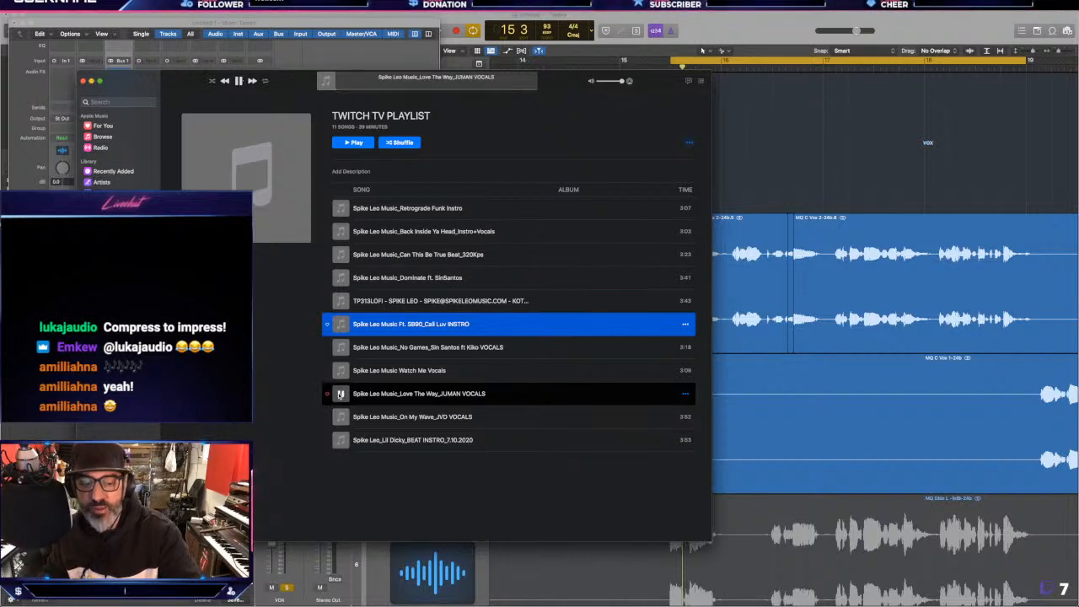
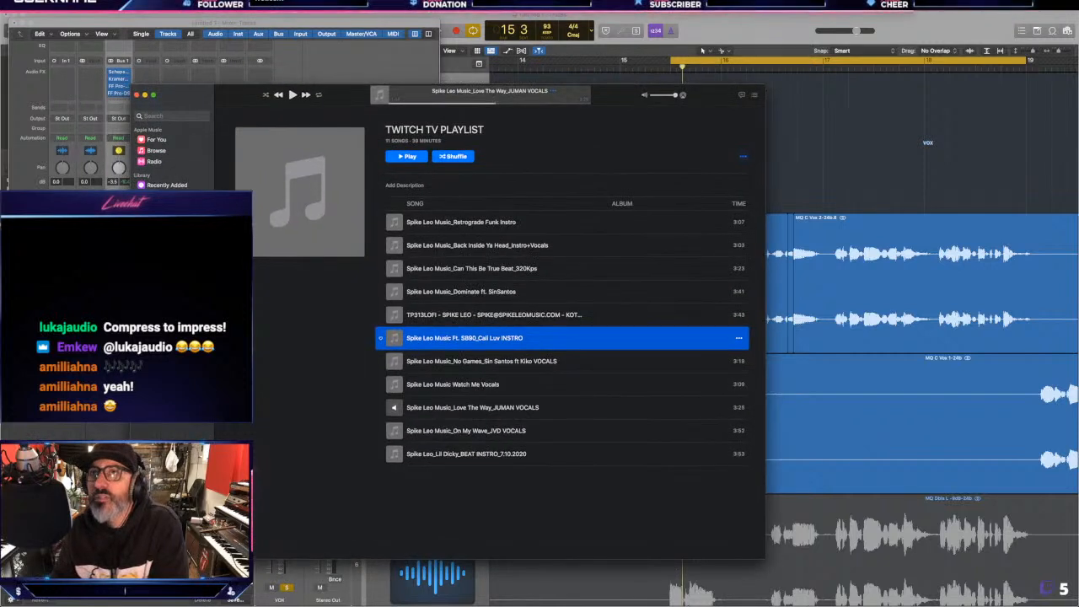
- Switch to Discord, open the contests-prizes channel, and find the sample flip competition post to play its attached sample
drag(371, 4, 357, 85)
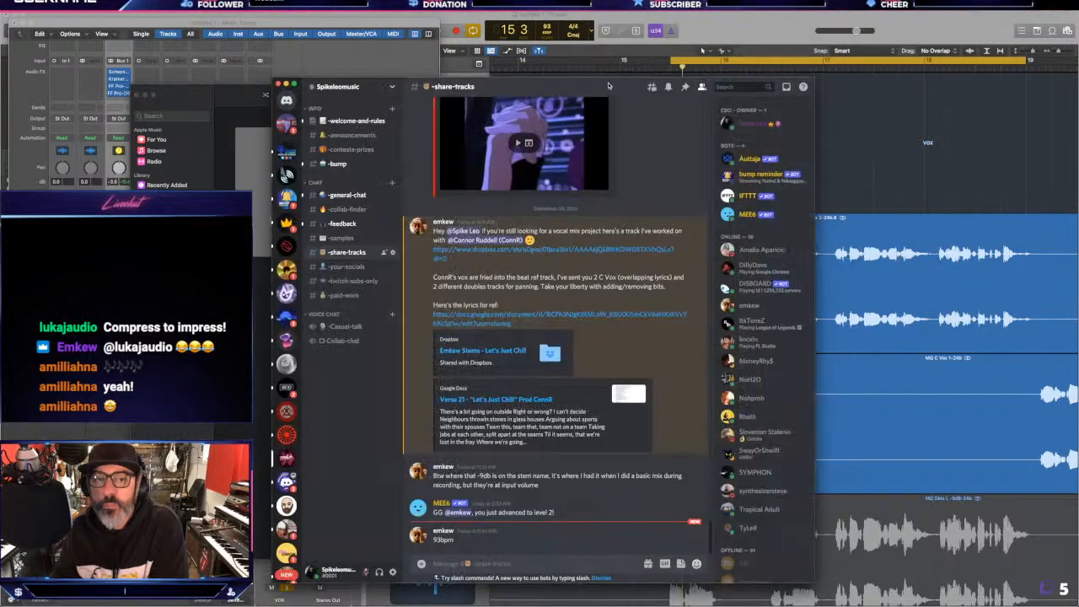
click(357, 149)
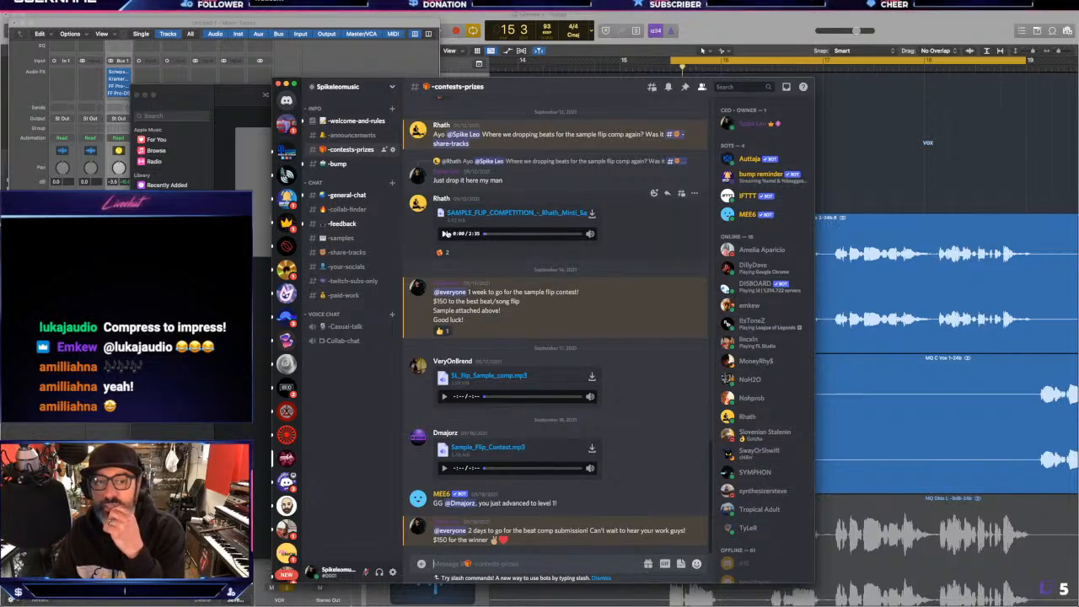
scroll(444, 232, up, 4)
scroll(444, 227, up, 4)
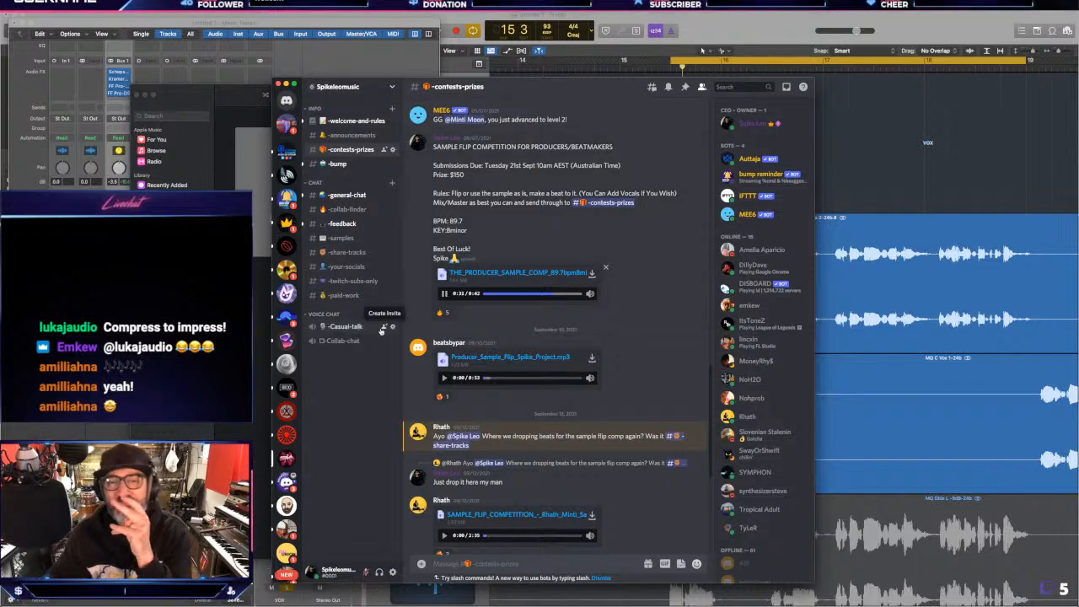
- Pause the contest sample, put the Discord and Music windows away, and return to the vocal project in Logic Pro
click(444, 294)
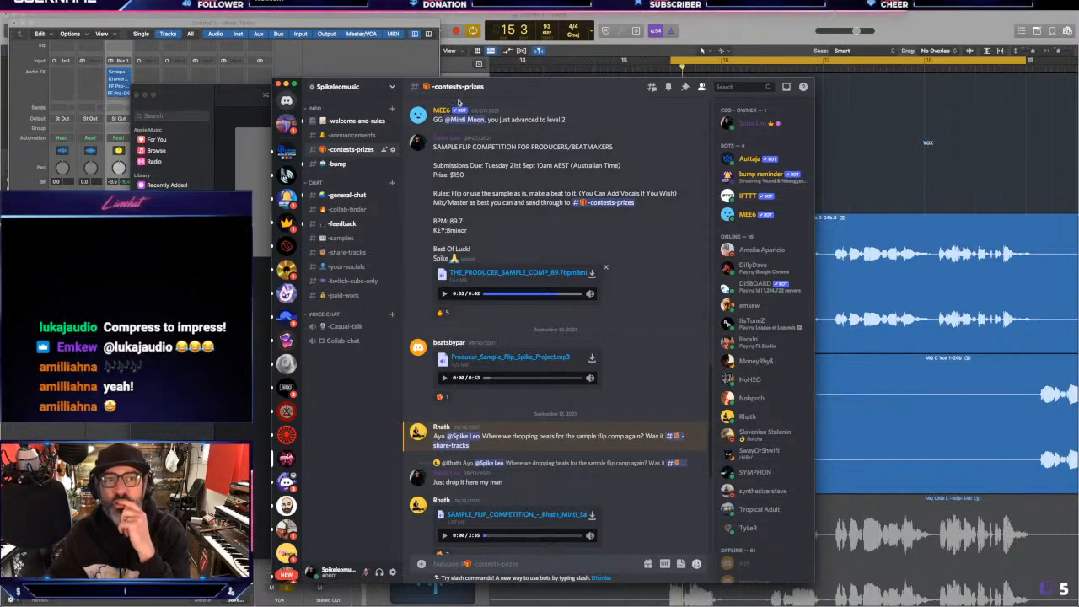
drag(590, 95, 647, 1)
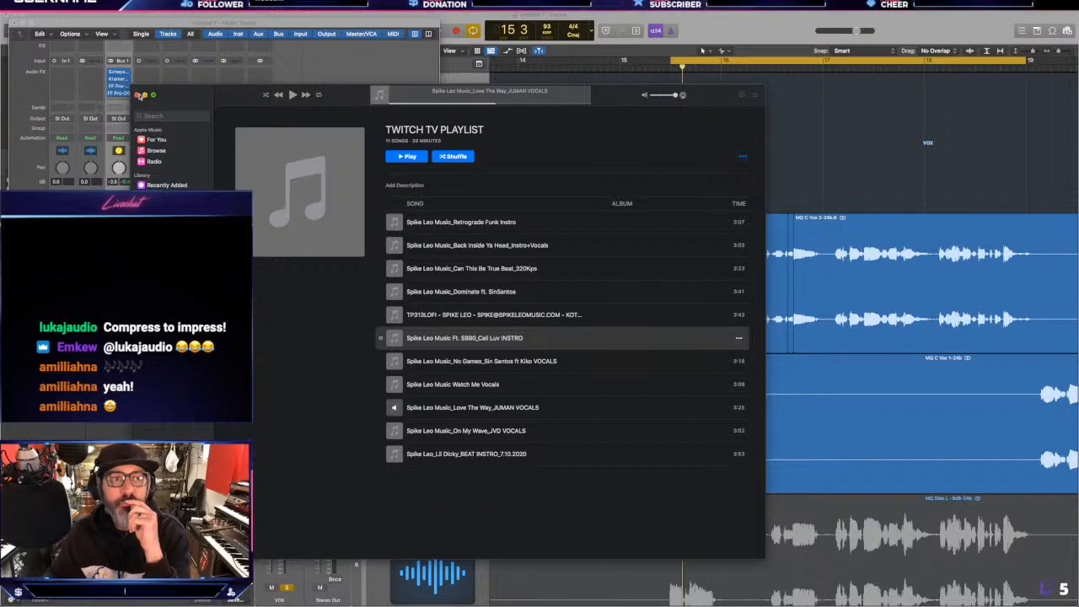
click(144, 95)
click(761, 202)
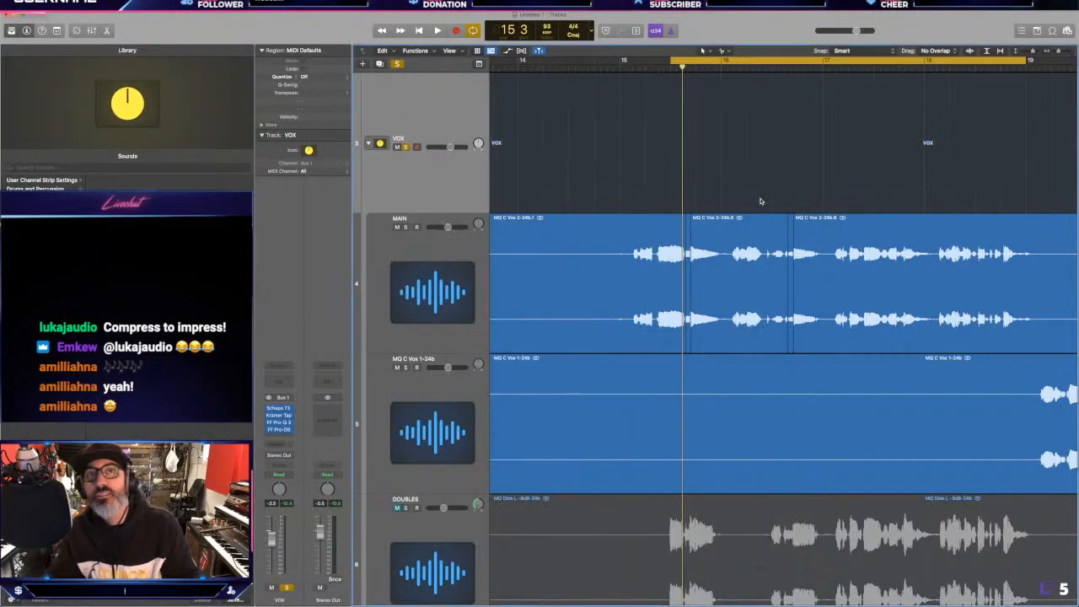
- Extend the start of the cycle range back to bar 15 so it spans bars 15 to 19, and briefly play the vocals
key(super+Left)
scroll(679, 194, right, 3)
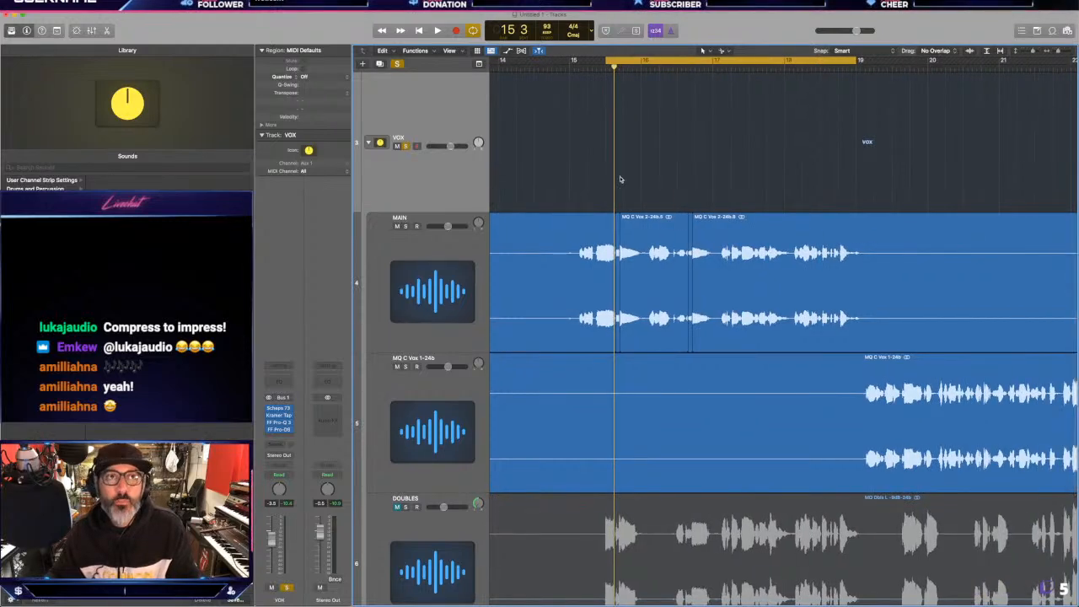
key(space)
drag(570, 61, 856, 63)
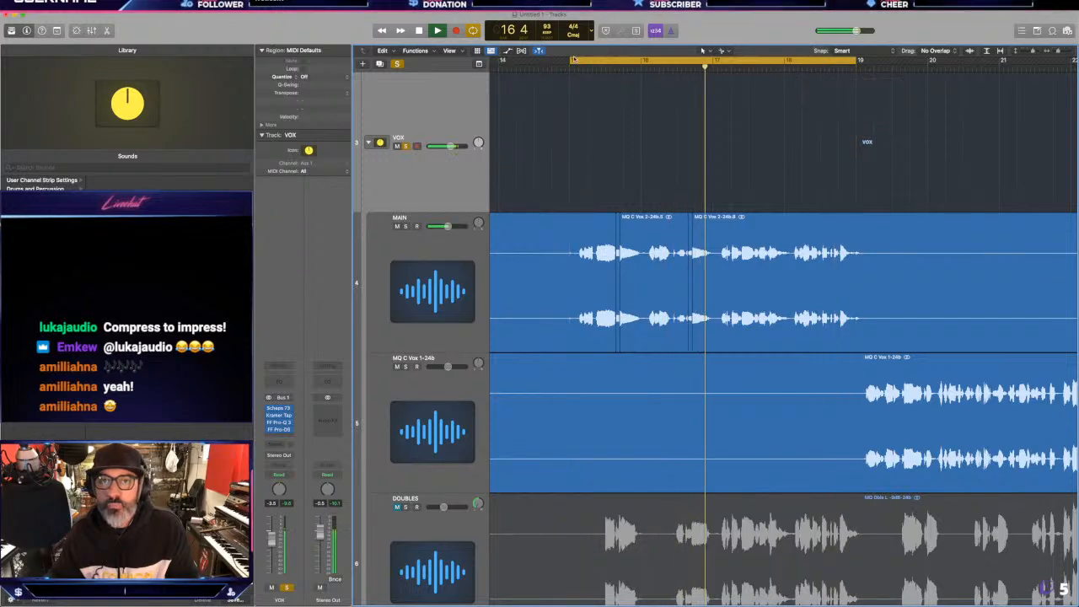
key(space)
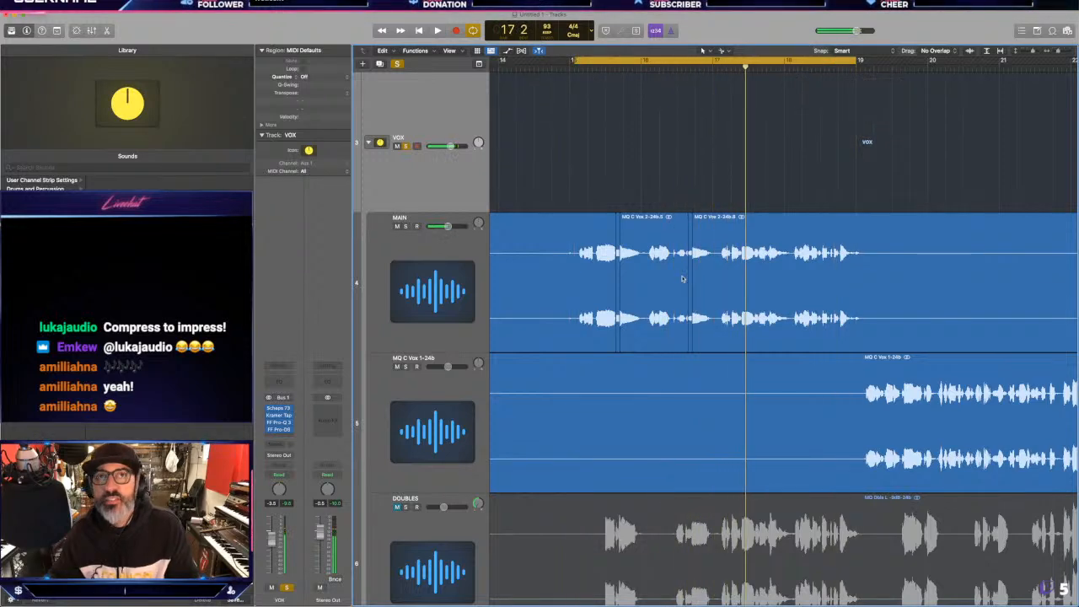
key(super+Down)
key(super+Right)
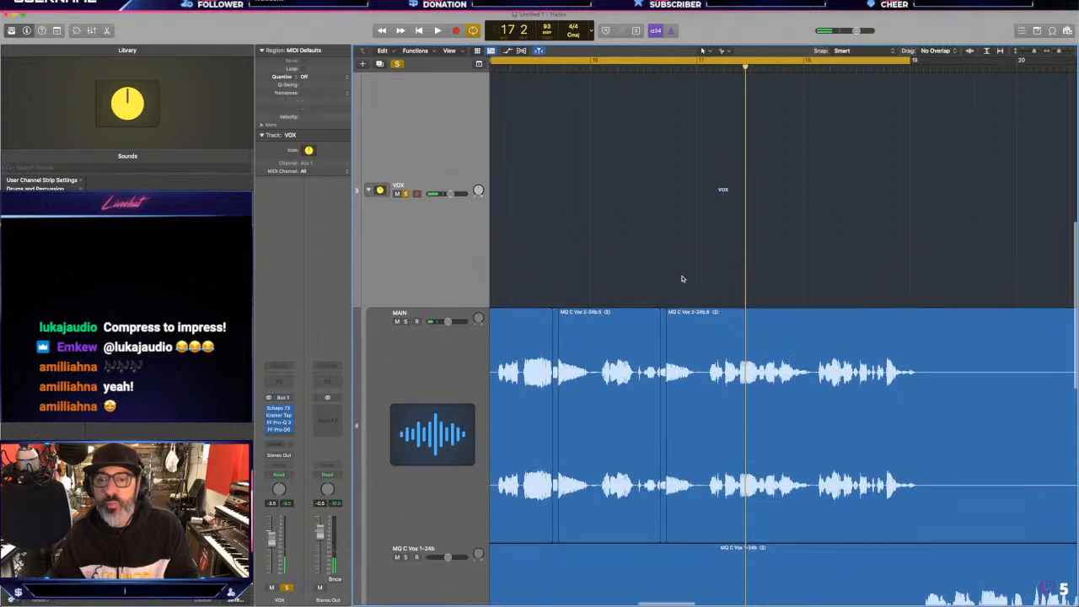
key(super+Down)
scroll(683, 279, left, 2)
scroll(684, 279, down, 4)
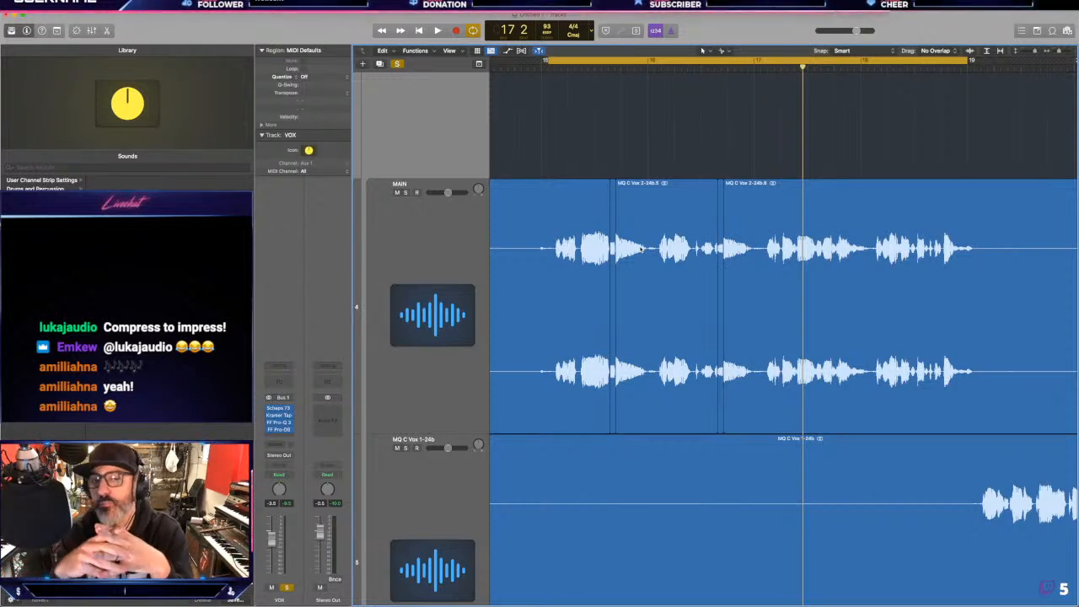
- Insert FabFilter Pro-C 2 on the VOX channel after Pro-DS and move its window clear of the channel strips and track controls
click(285, 436)
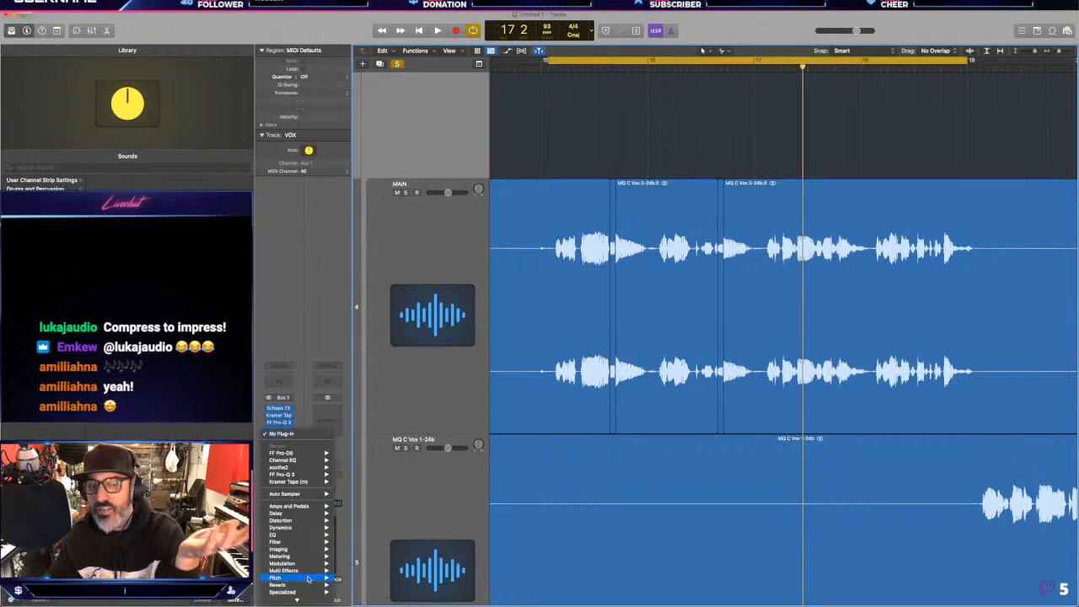
mouse_move(282, 598)
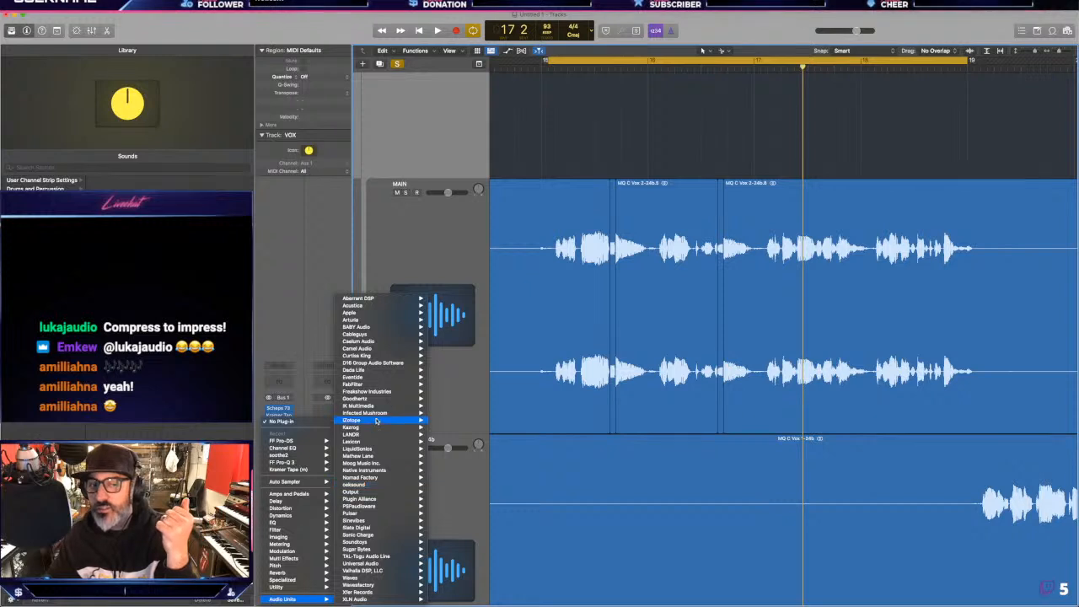
mouse_move(376, 419)
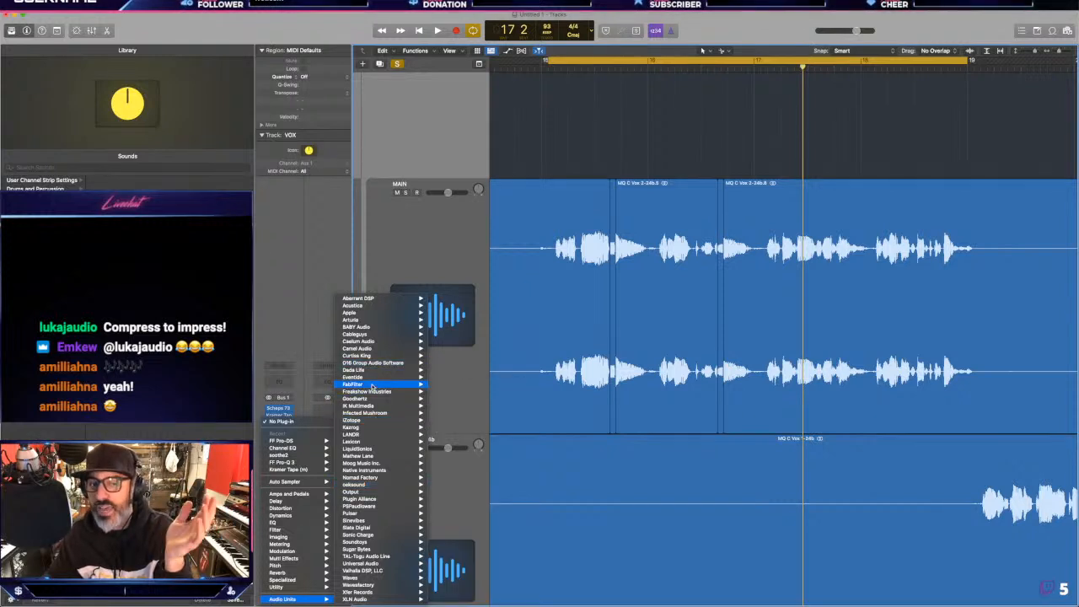
mouse_move(374, 385)
mouse_move(471, 413)
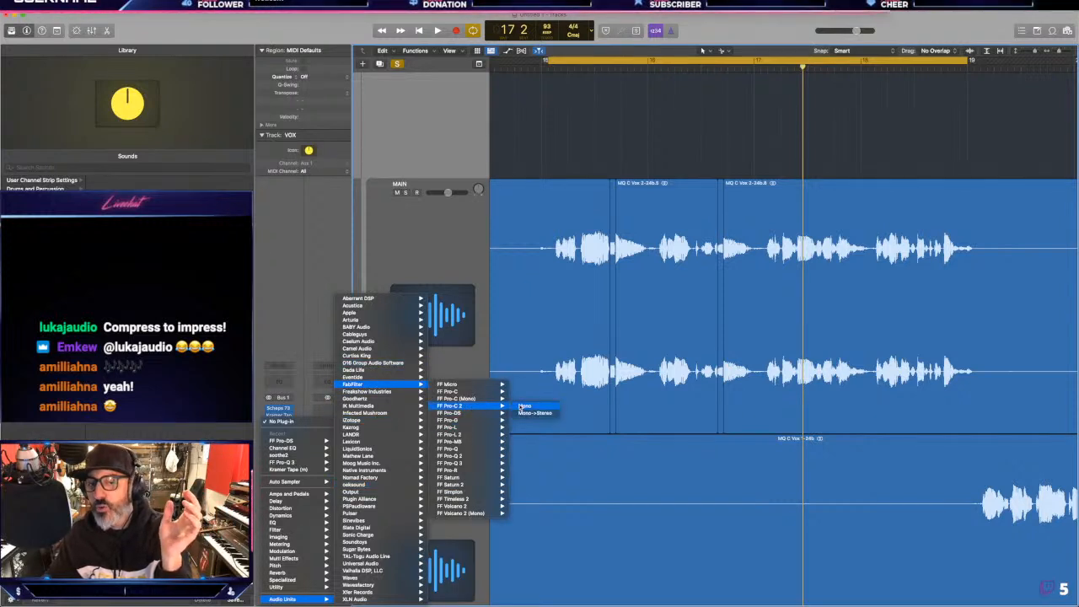
click(519, 408)
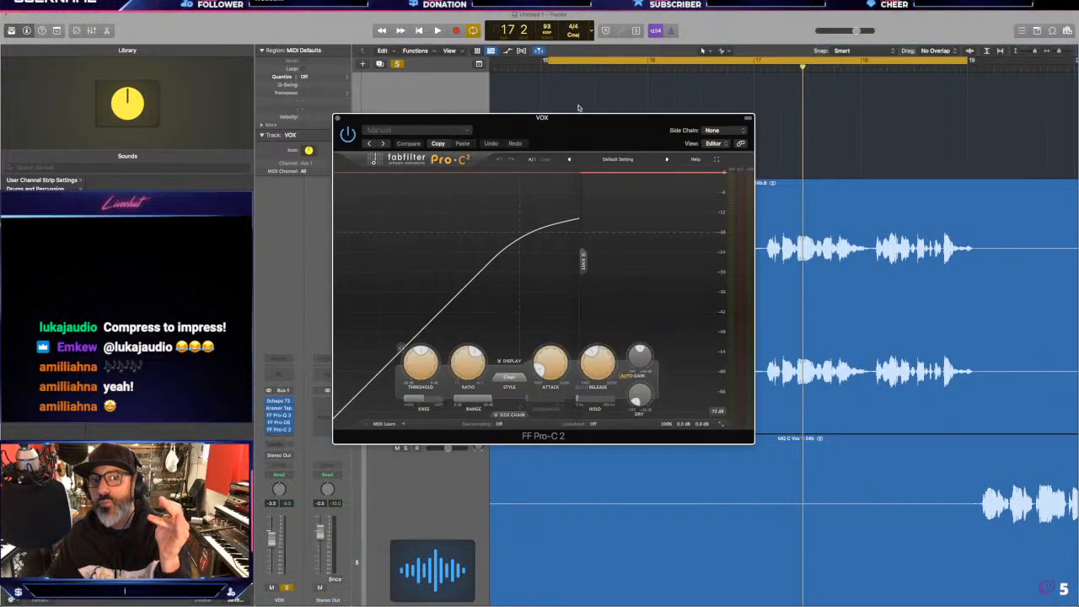
drag(579, 125, 684, 171)
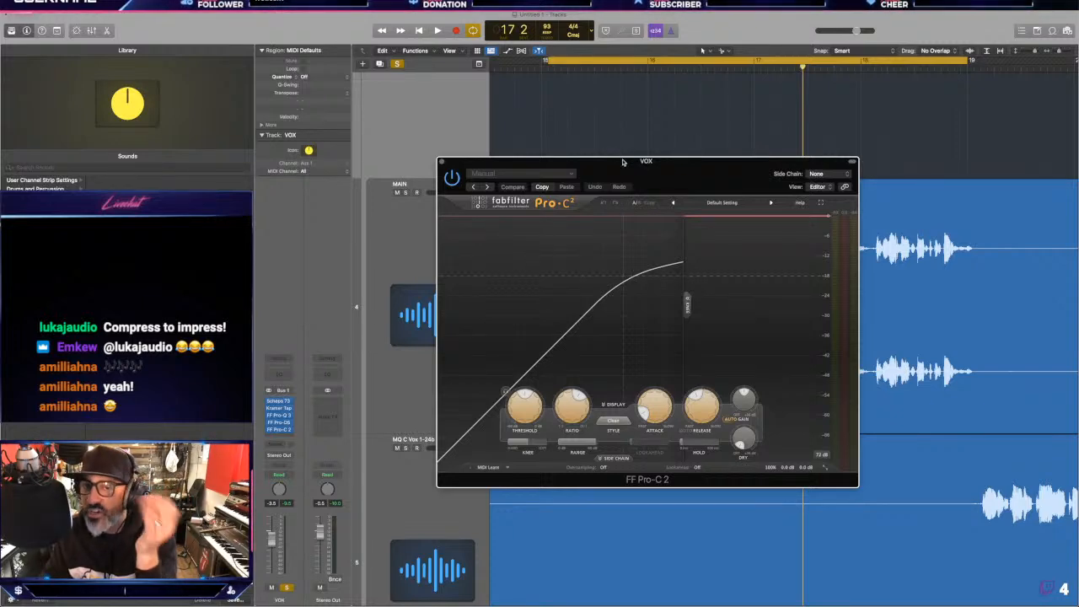
- Demonstrate the Pro-C 2 compression curve by sweeping the threshold and ratio through low and high settings without playback
drag(527, 403, 511, 440)
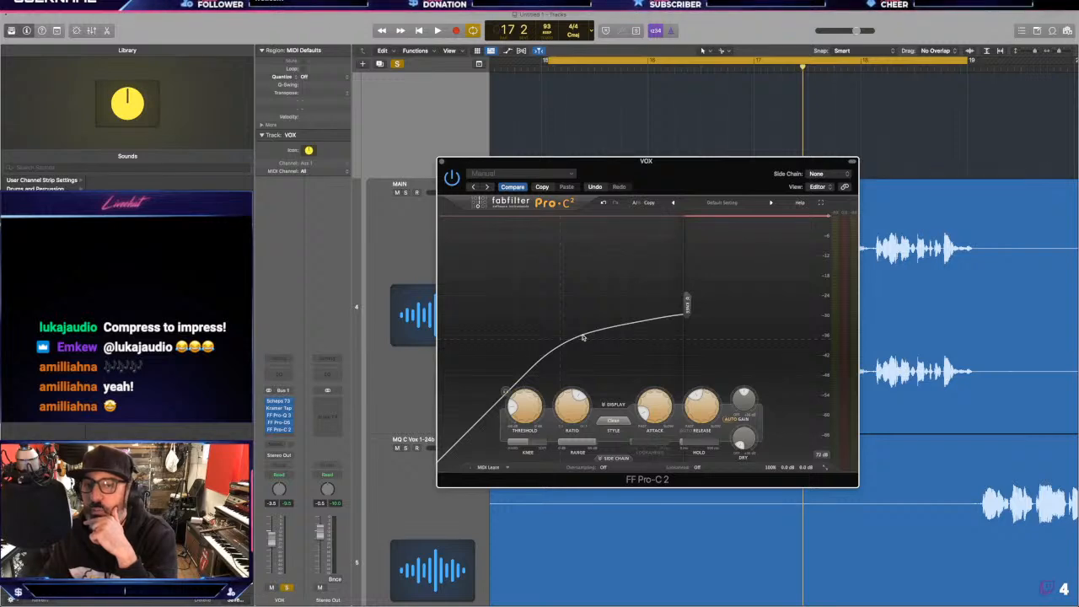
drag(523, 406, 520, 423)
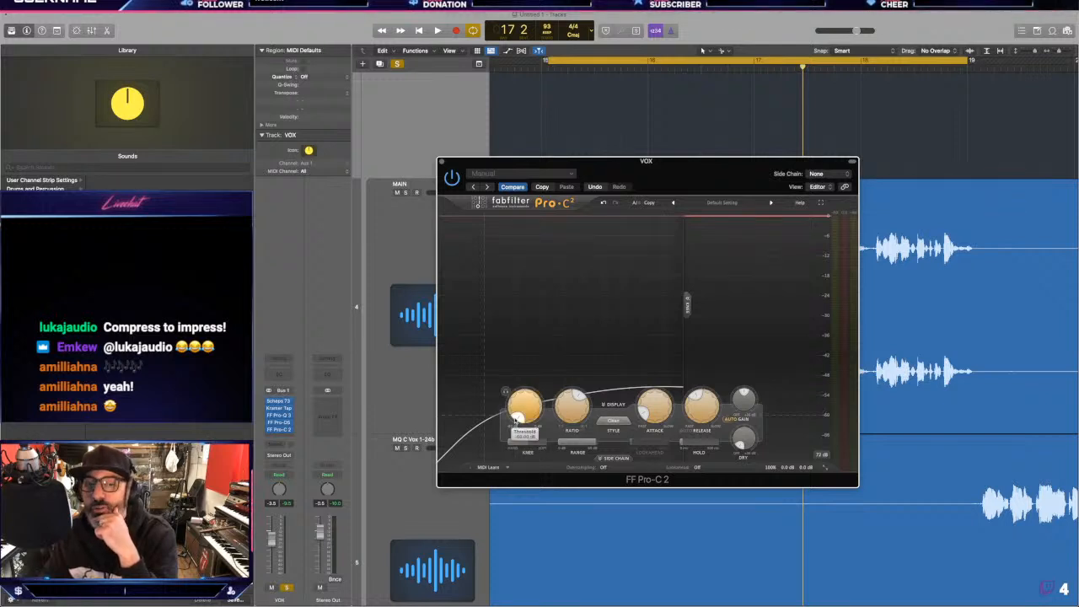
drag(573, 428, 572, 394)
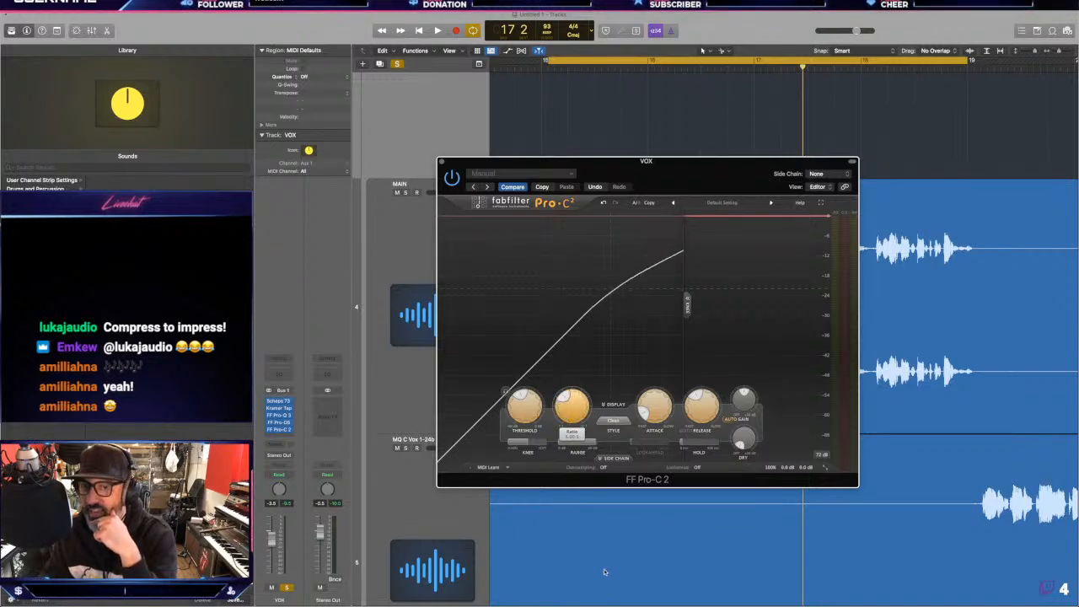
drag(522, 405, 592, 491)
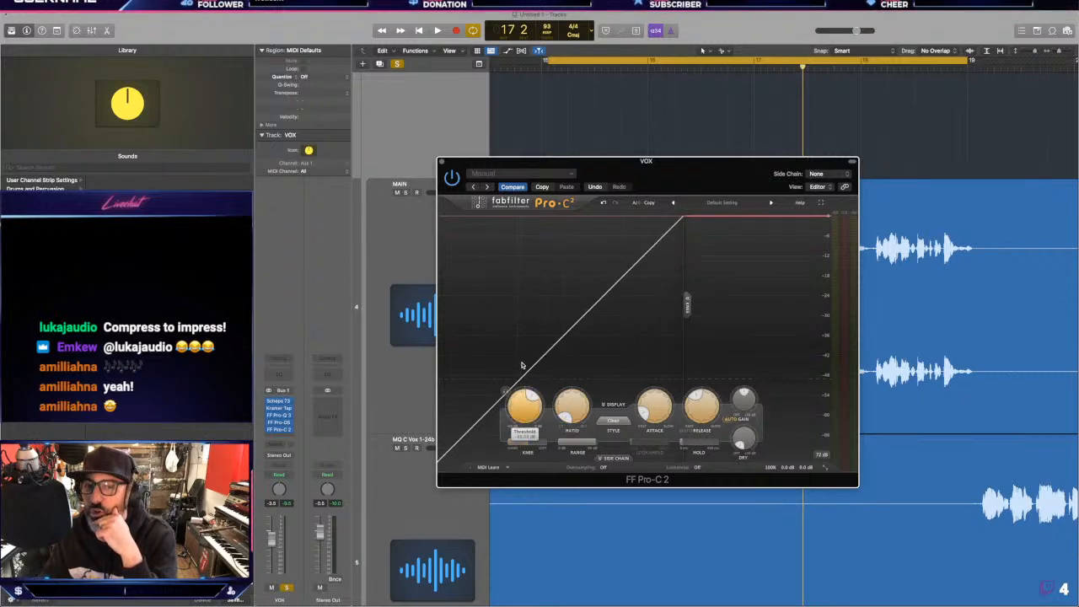
drag(522, 431, 571, 393)
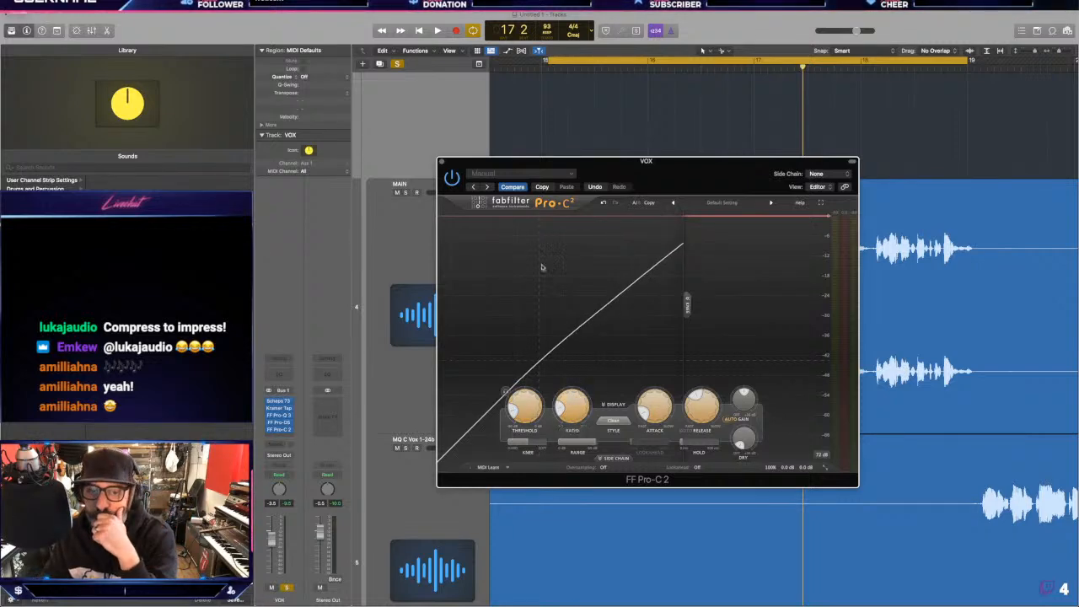
- Play the looped vocals while lowering the compressor's threshold to about -52 dB, and reduce the ratio to 1:1 for comparison
key(space)
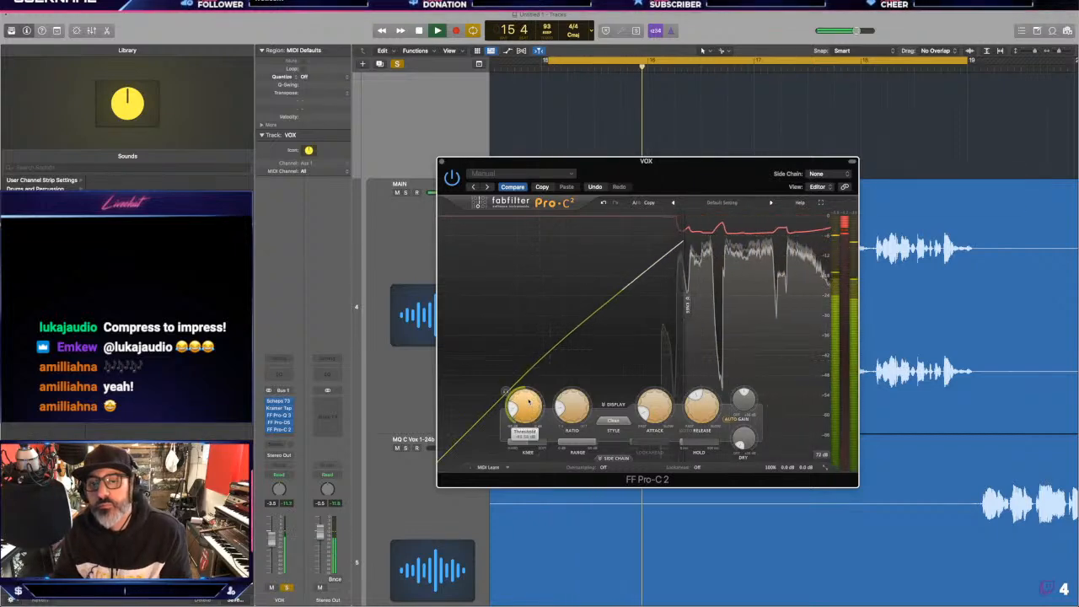
drag(528, 401, 559, 455)
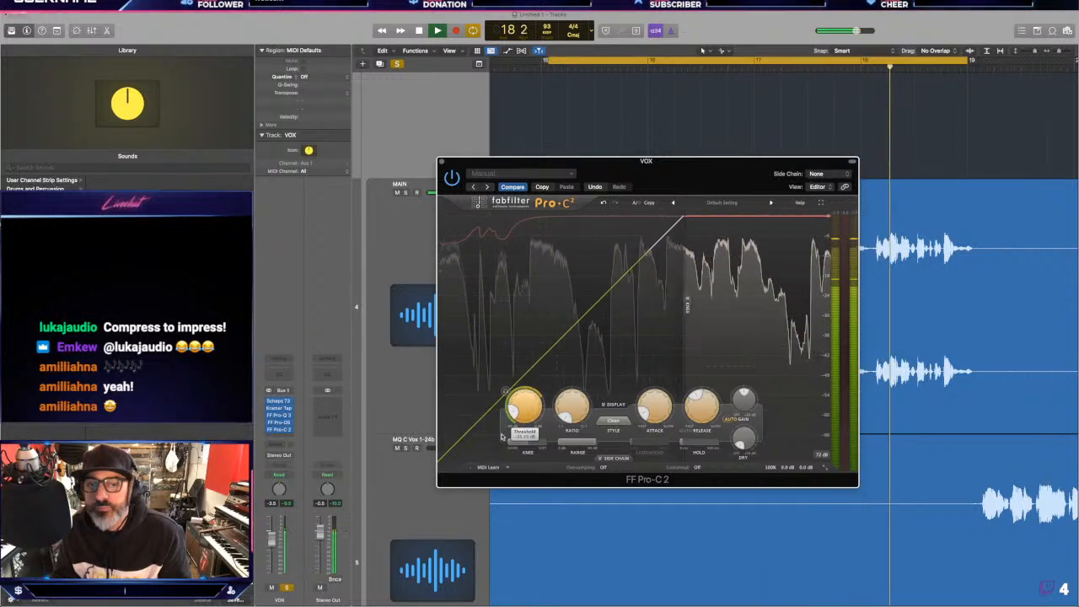
key(space)
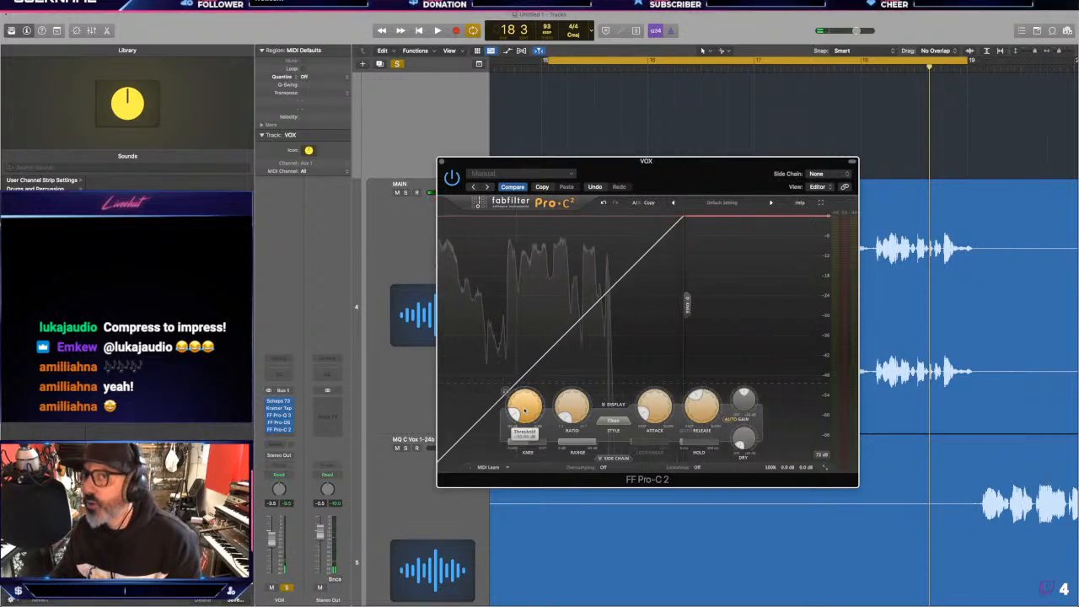
key(space)
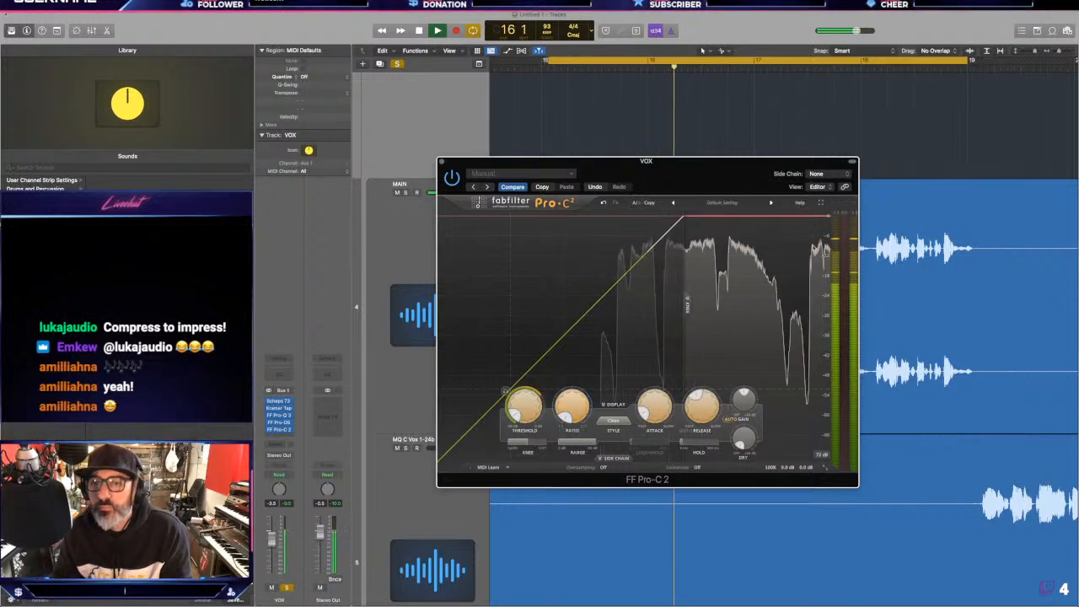
key(space)
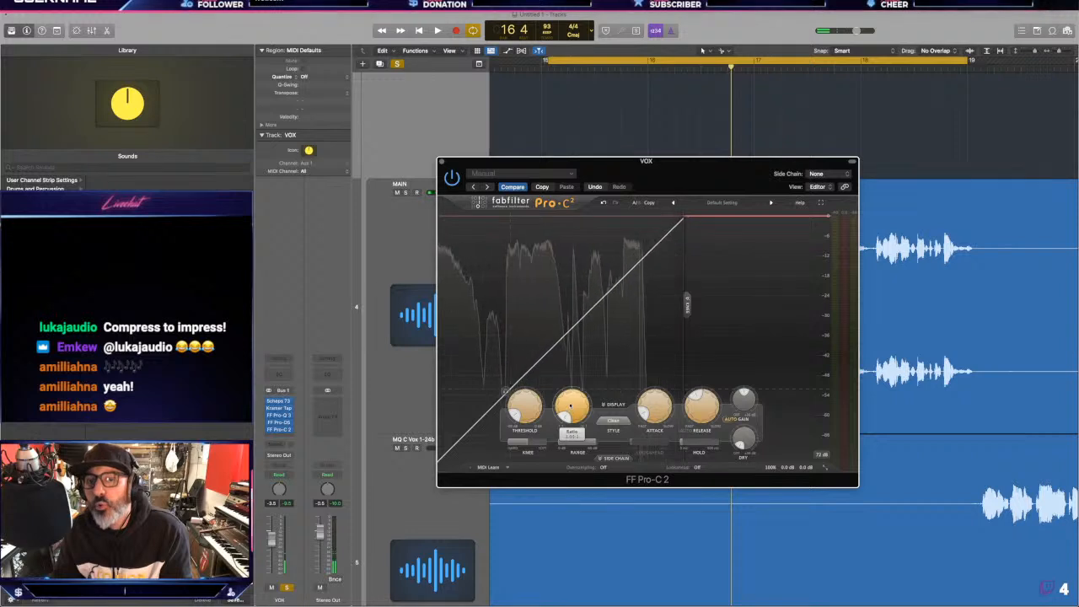
- Audition rising ratios up to the maximum during playback, reset the ratio to 1:1, and settle on a ratio of about 2:1
key(space)
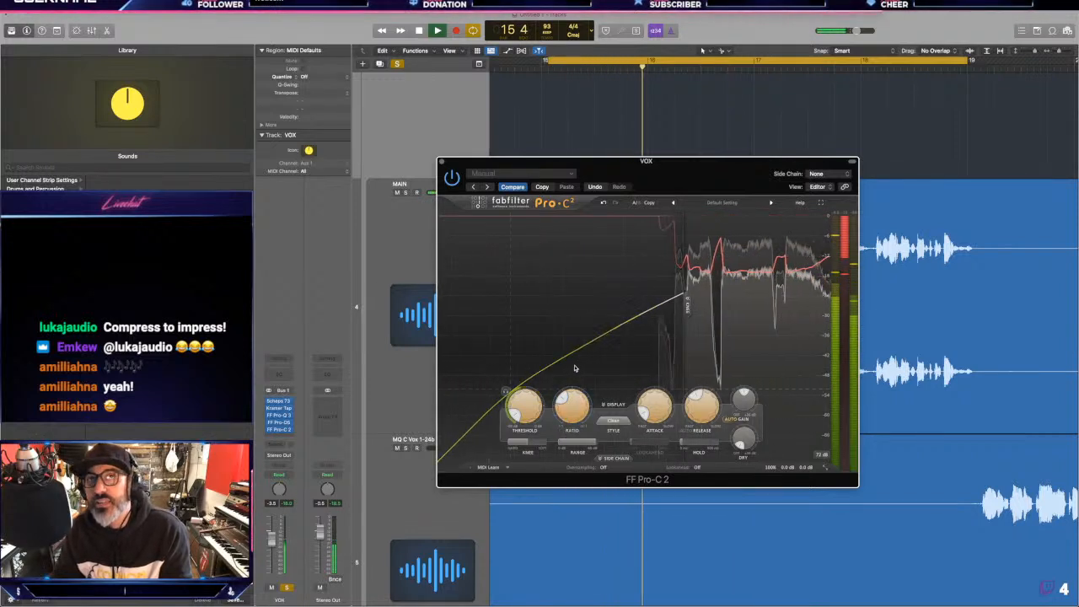
mouse_move(573, 406)
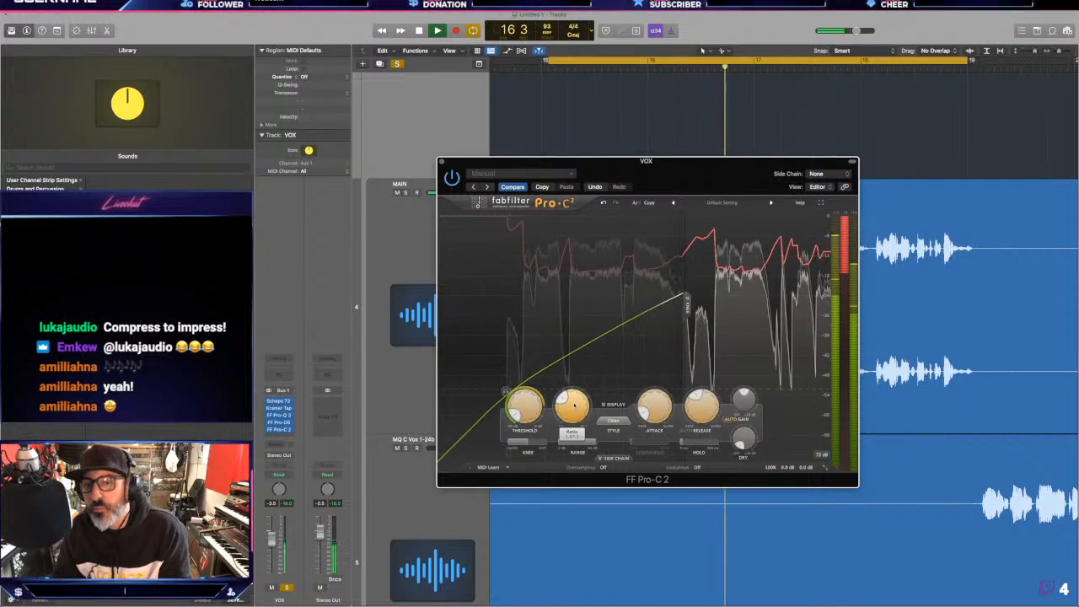
mouse_move(499, 600)
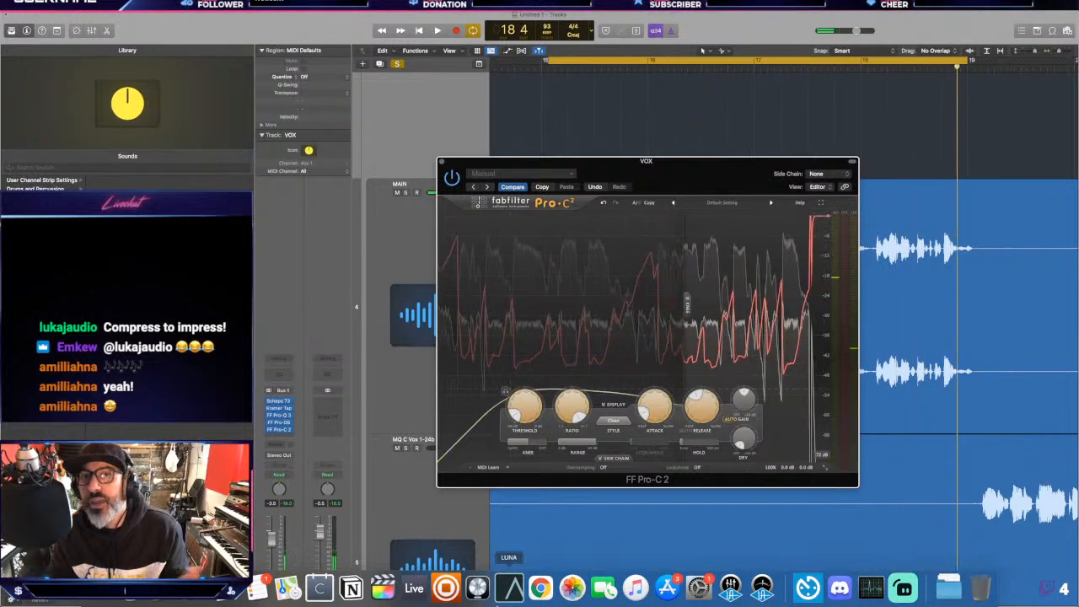
key(space)
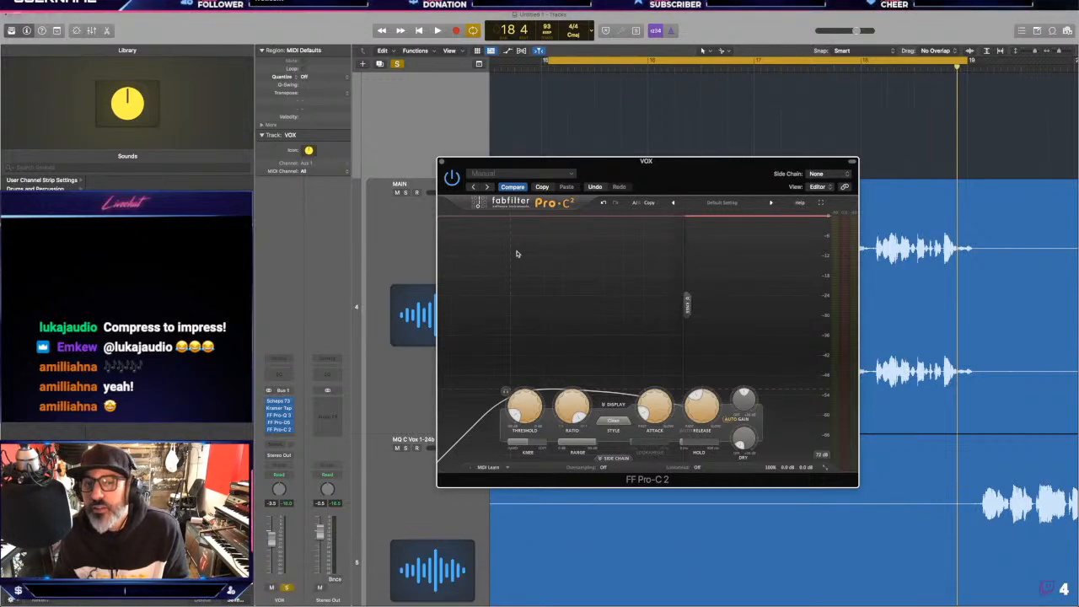
drag(573, 404, 575, 425)
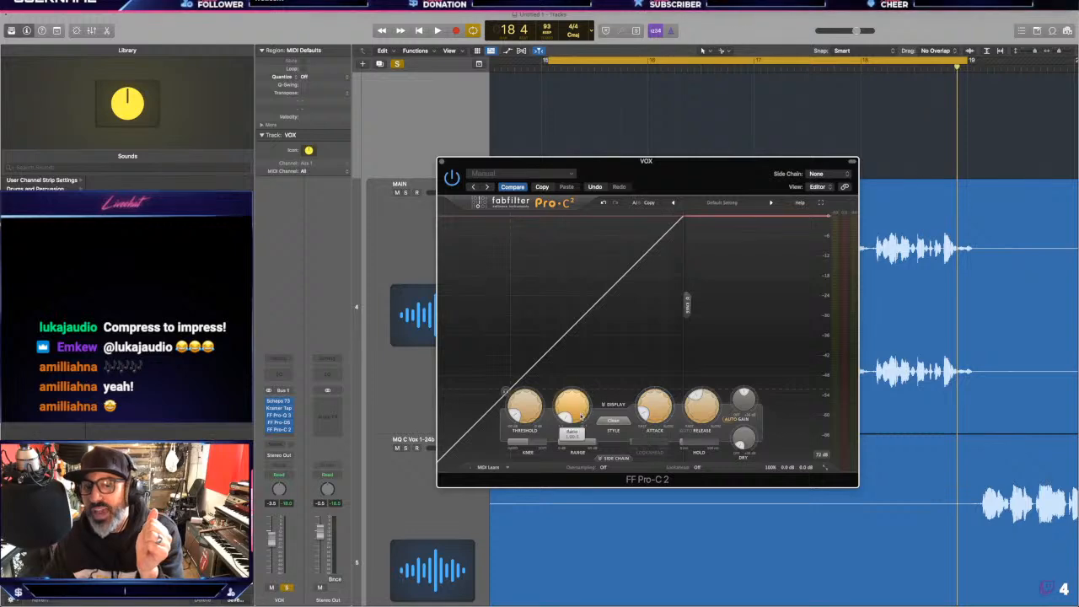
drag(579, 415, 578, 376)
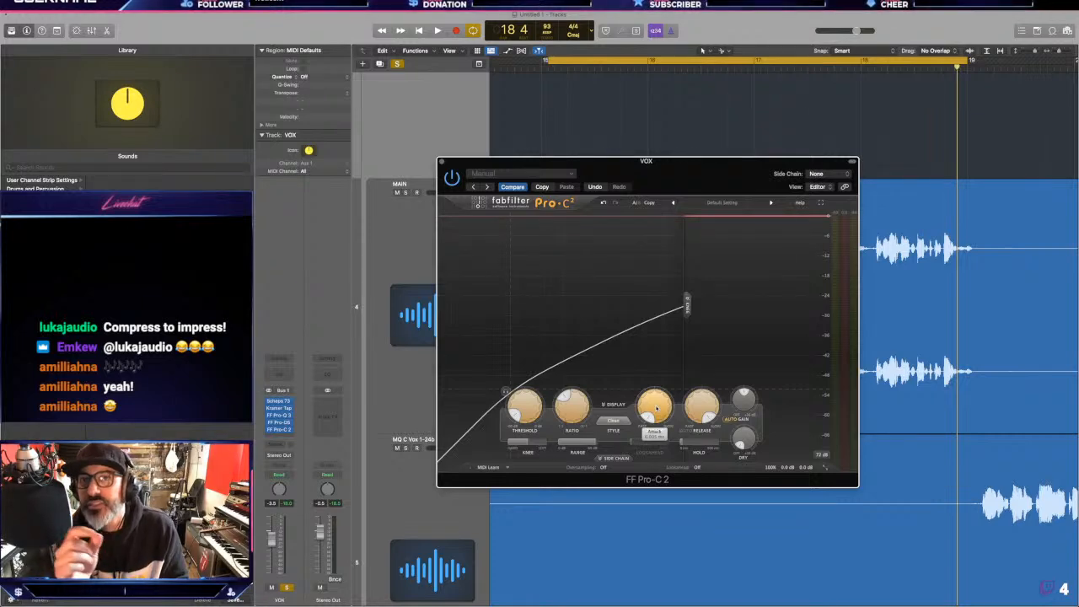
- Set the compressor's attack to its fastest value and its release to near the maximum, and audition the vocals with these settings
mouse_move(656, 408)
key(space)
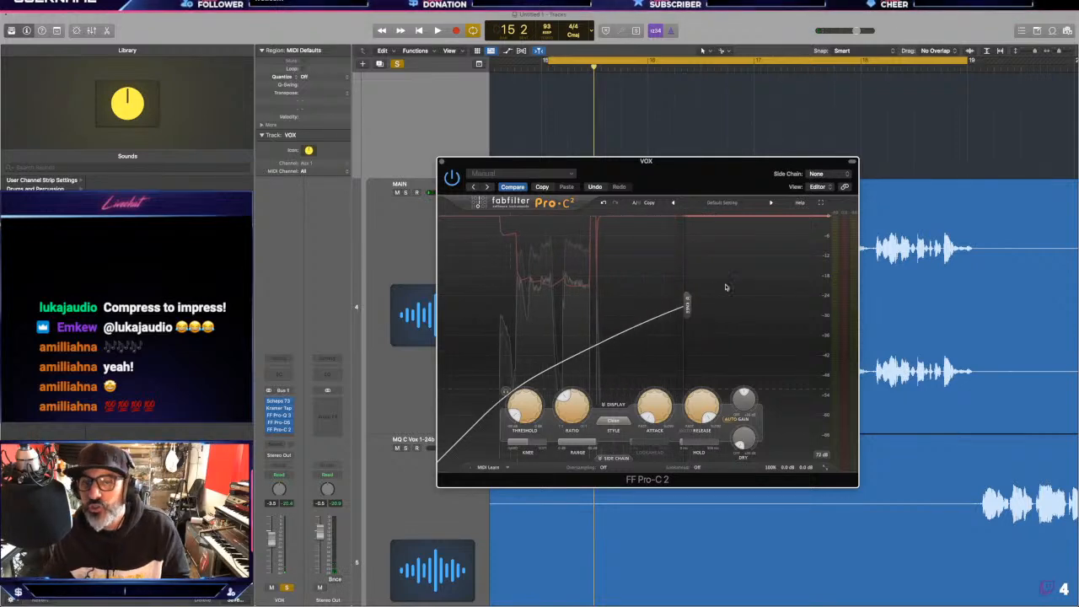
key(space)
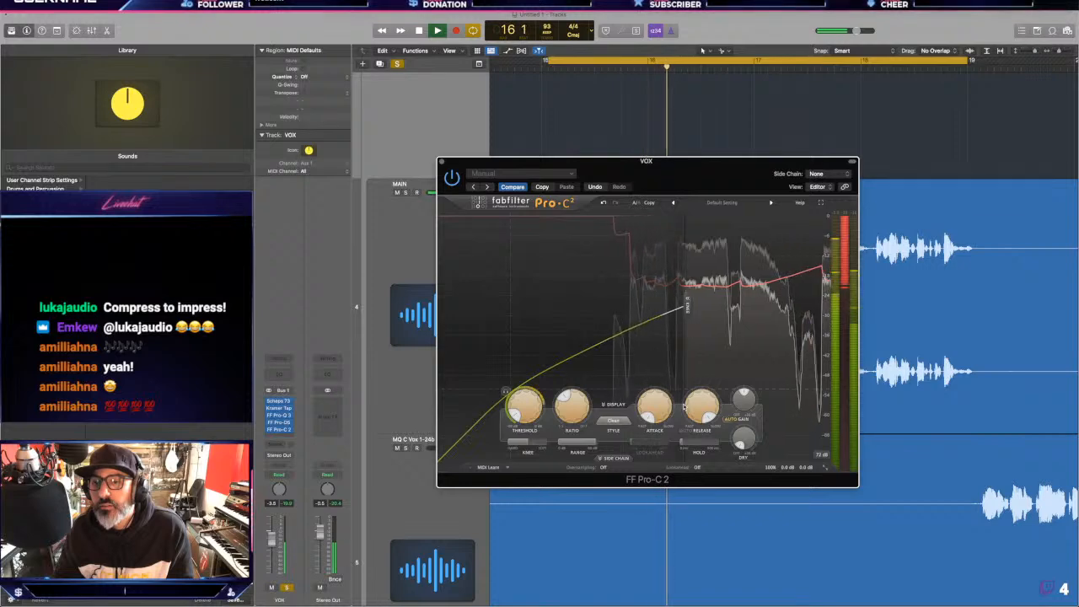
key(space)
- Slow the compressor's attack to about 242 ms and replay the phrase from bar 15
drag(657, 410, 659, 321)
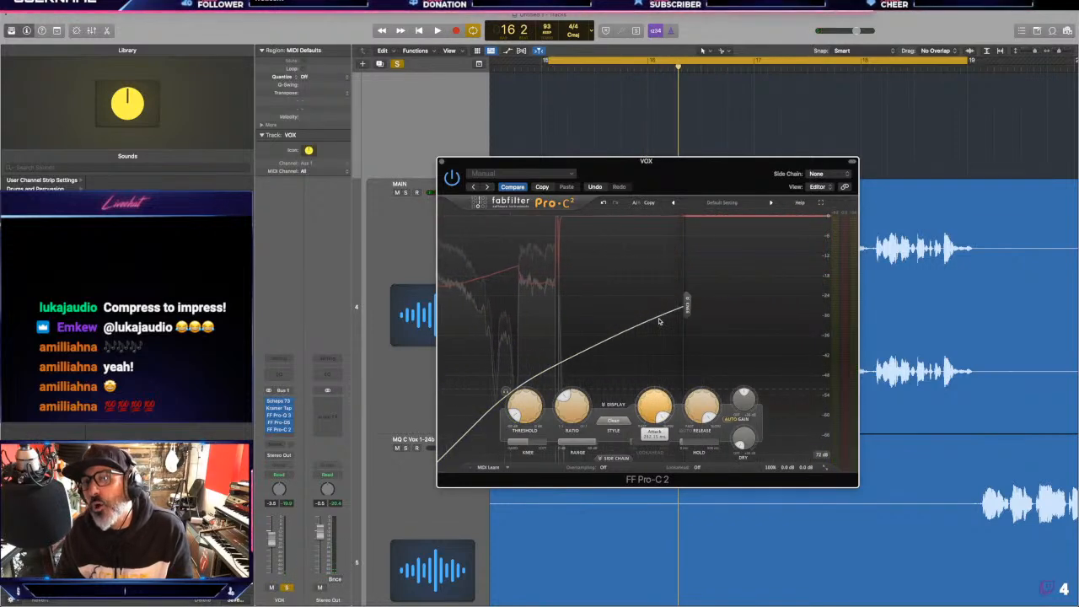
key(space)
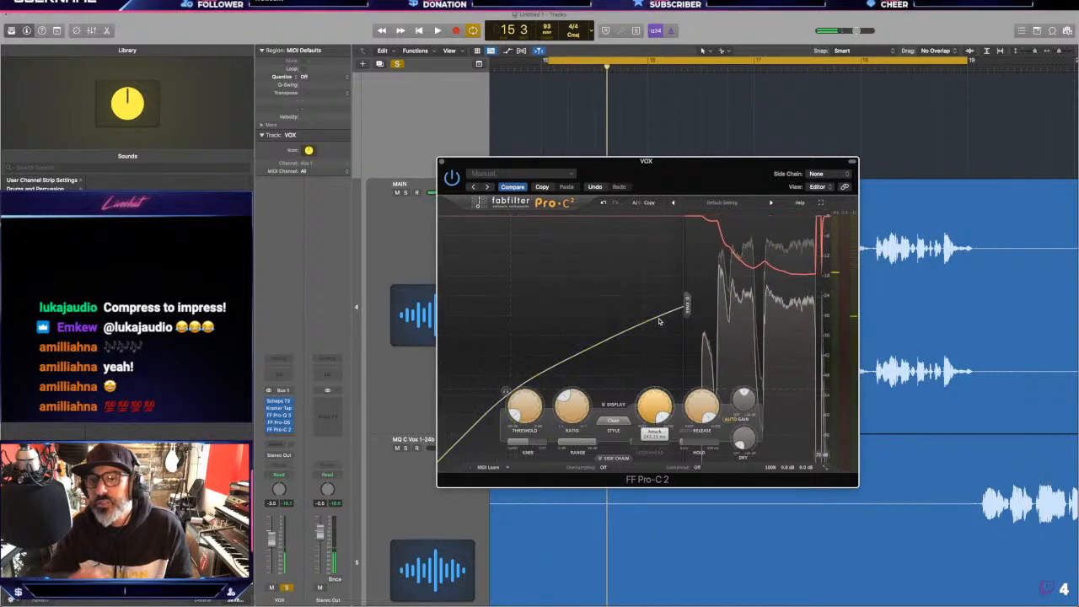
key(space)
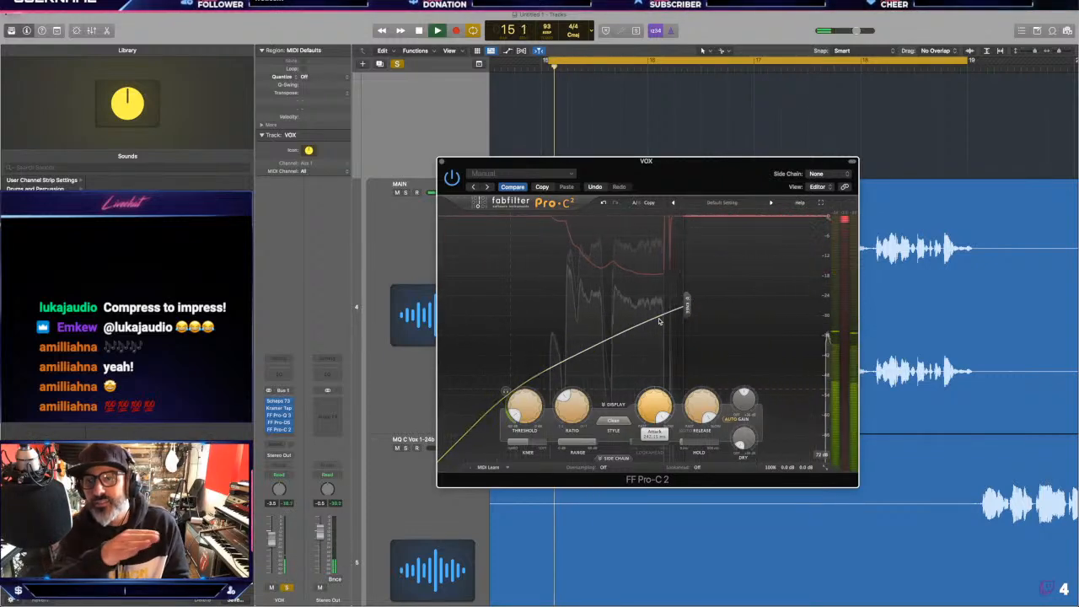
- Audition the looped vocals with a fast and then a slow attack, and raise the compressor's threshold to about -36 dB
key(space)
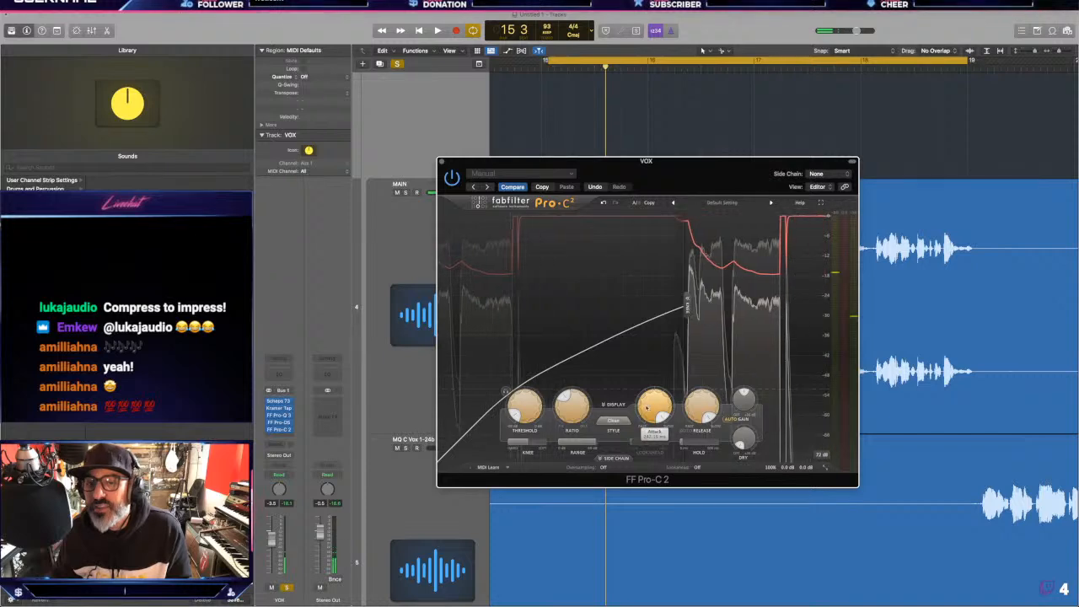
key(space)
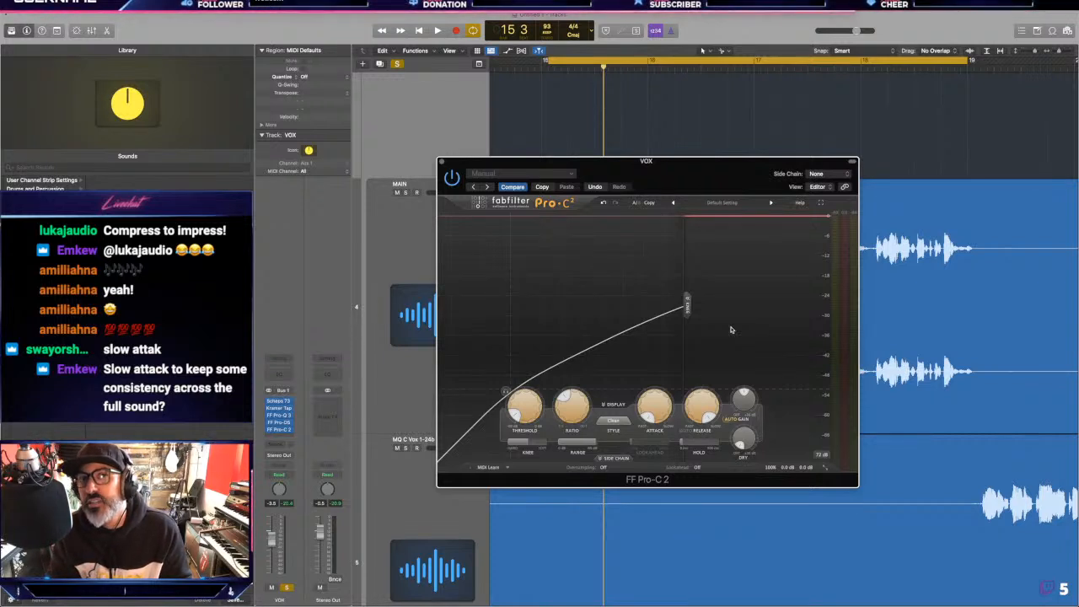
key(space)
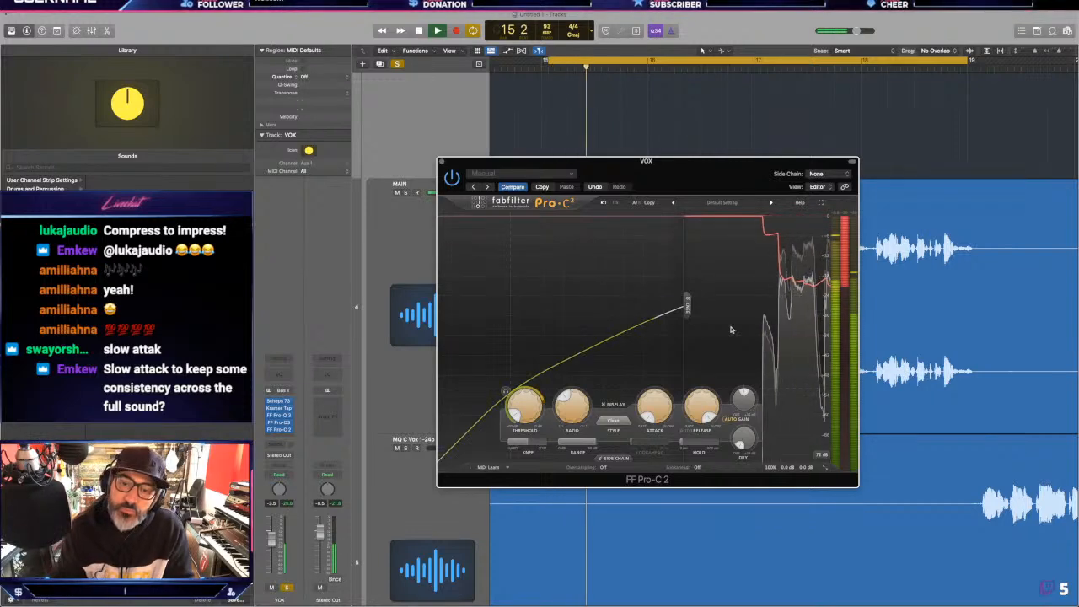
mouse_move(658, 411)
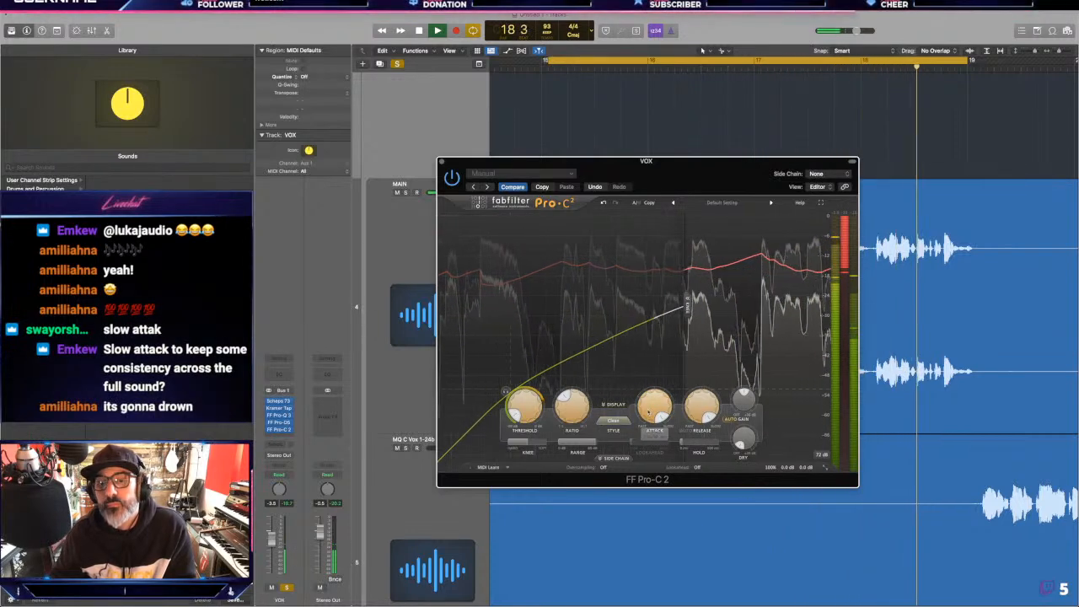
mouse_move(515, 415)
mouse_down()
mouse_move(516, 393)
mouse_move(518, 404)
mouse_up()
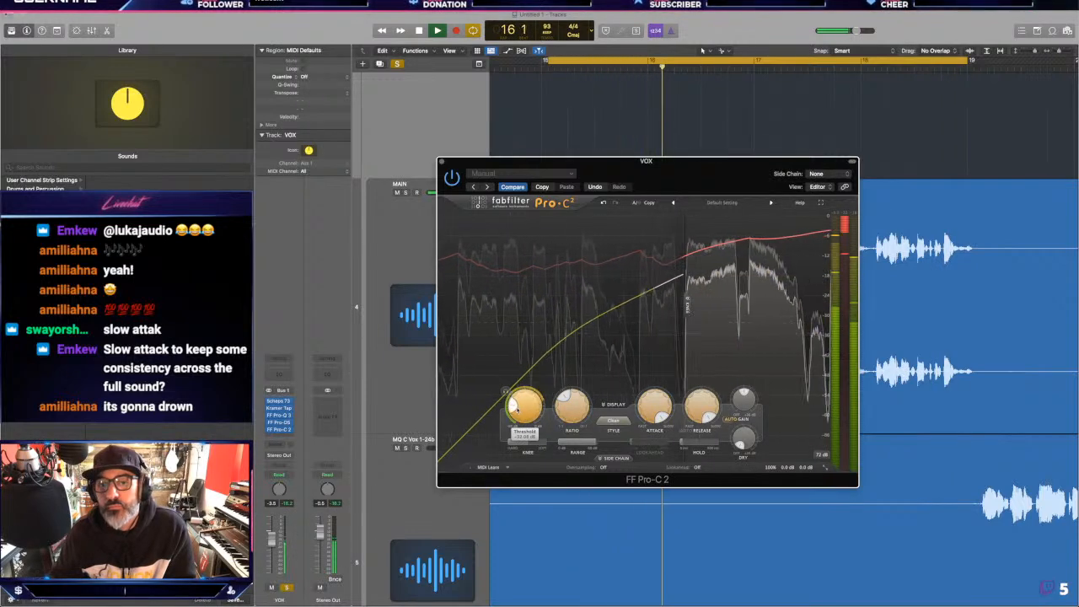
key(space)
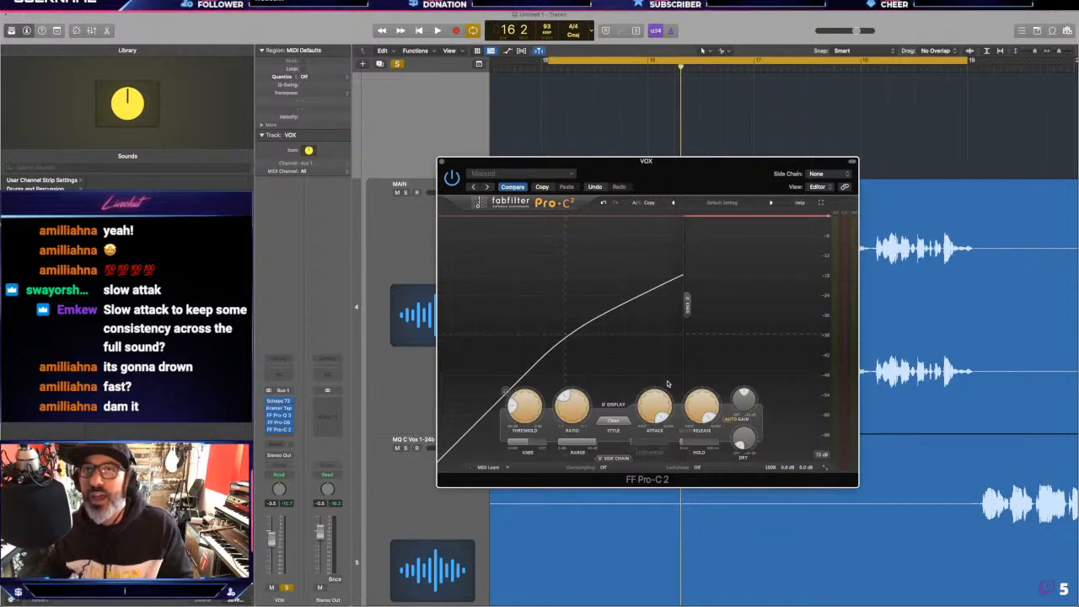
- During playback, adjust the compressor's threshold to about -31 dB and raise the ratio with a fast attack
drag(708, 156, 687, 176)
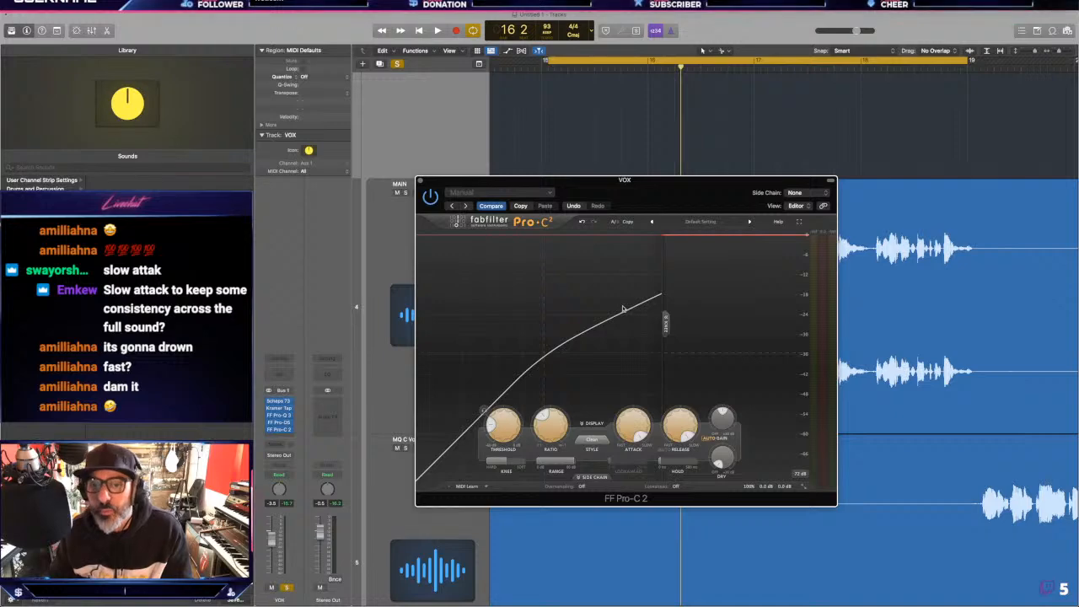
key(space)
drag(500, 423, 499, 415)
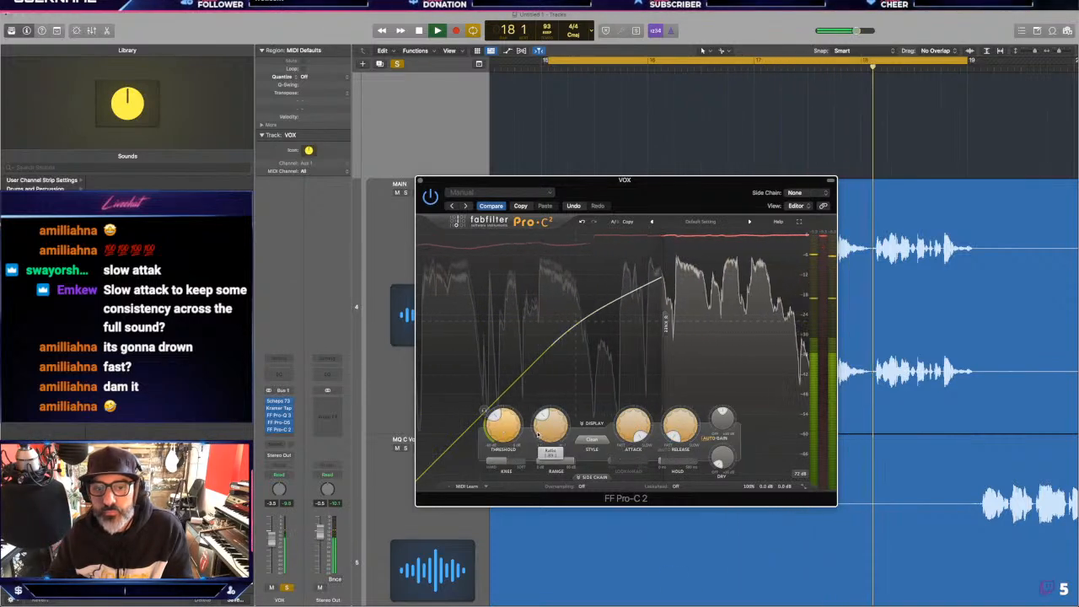
drag(537, 433, 547, 413)
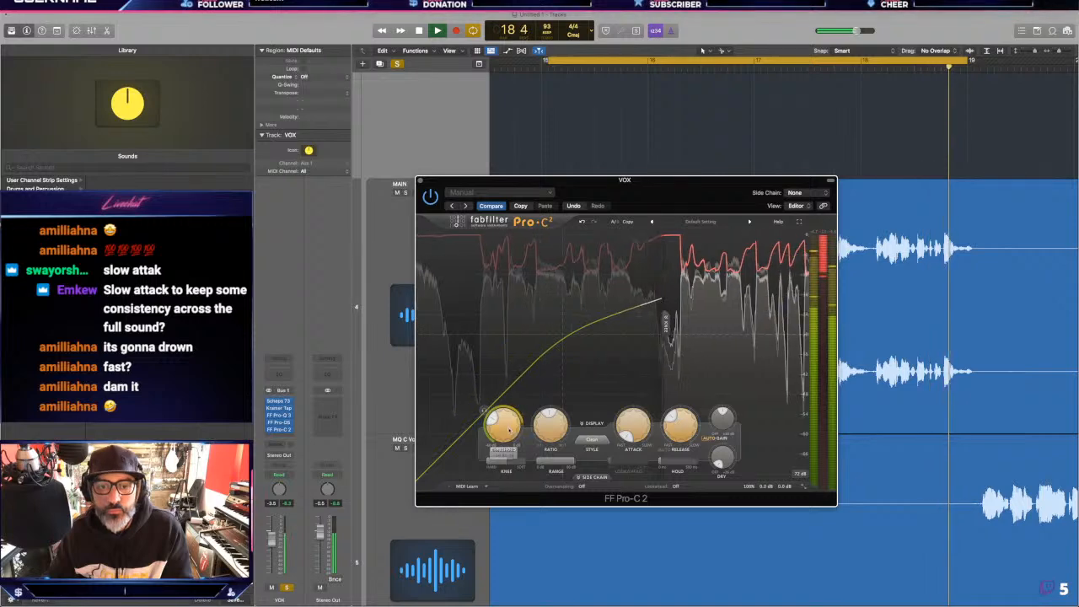
drag(508, 432, 508, 435)
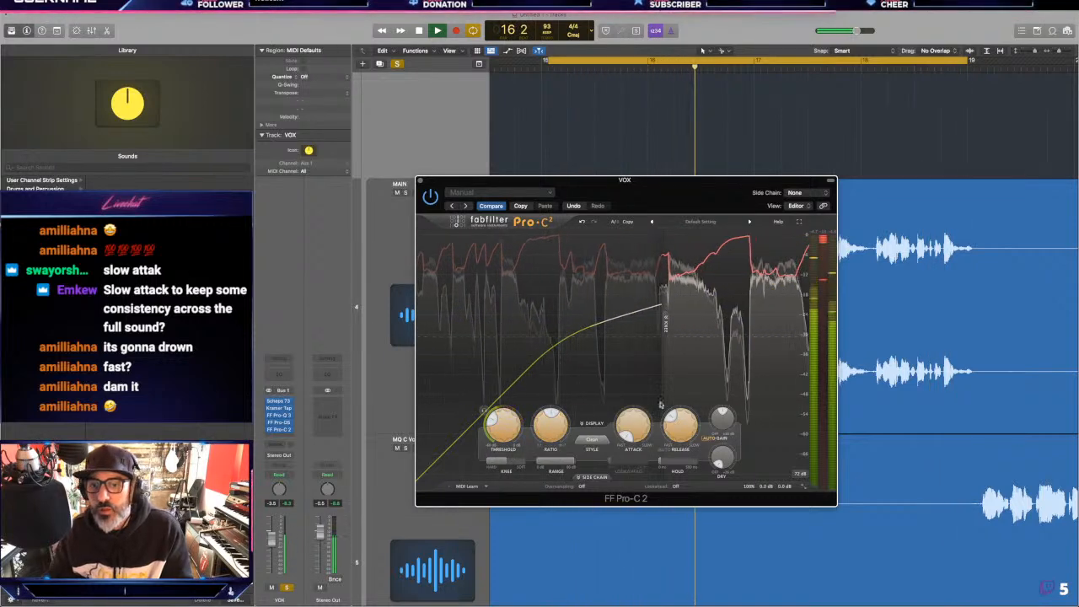
- Compare fast and slow attack times during vocal playback, and leave the attack near its slowest value
drag(632, 426, 641, 351)
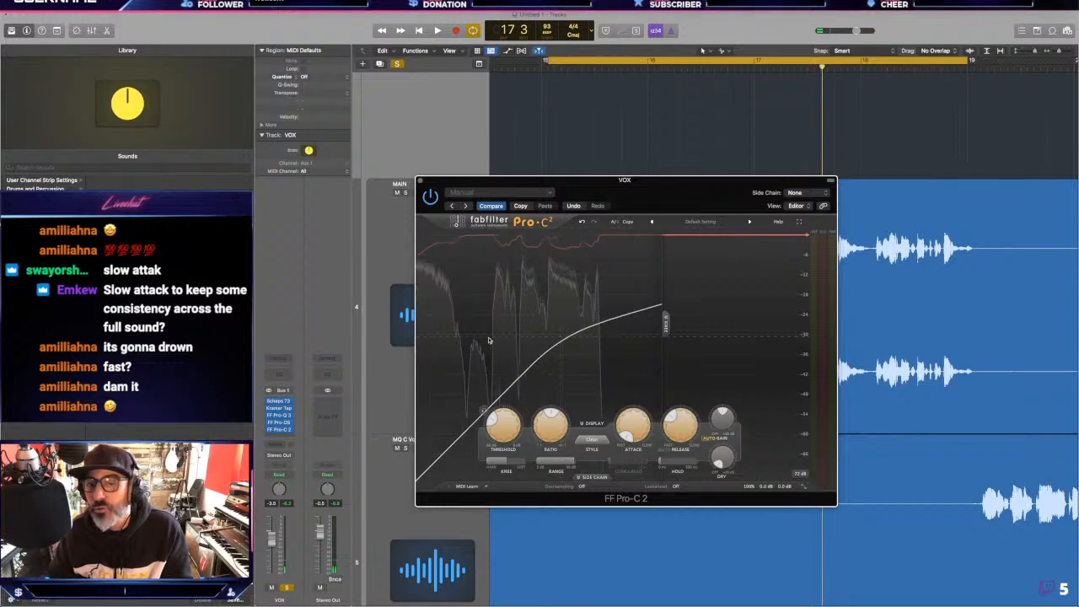
key(space)
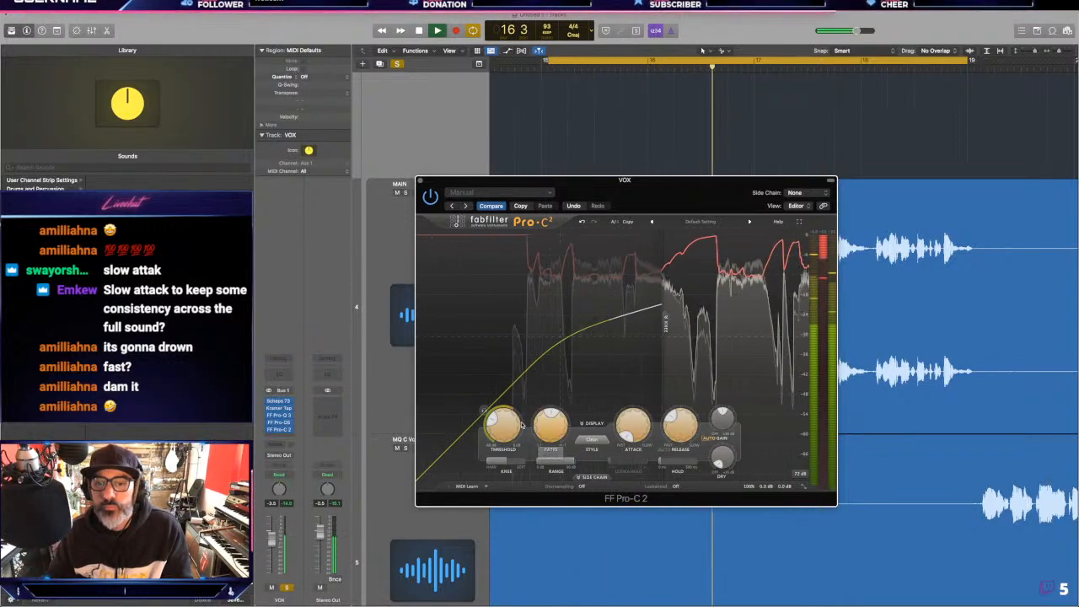
mouse_move(643, 436)
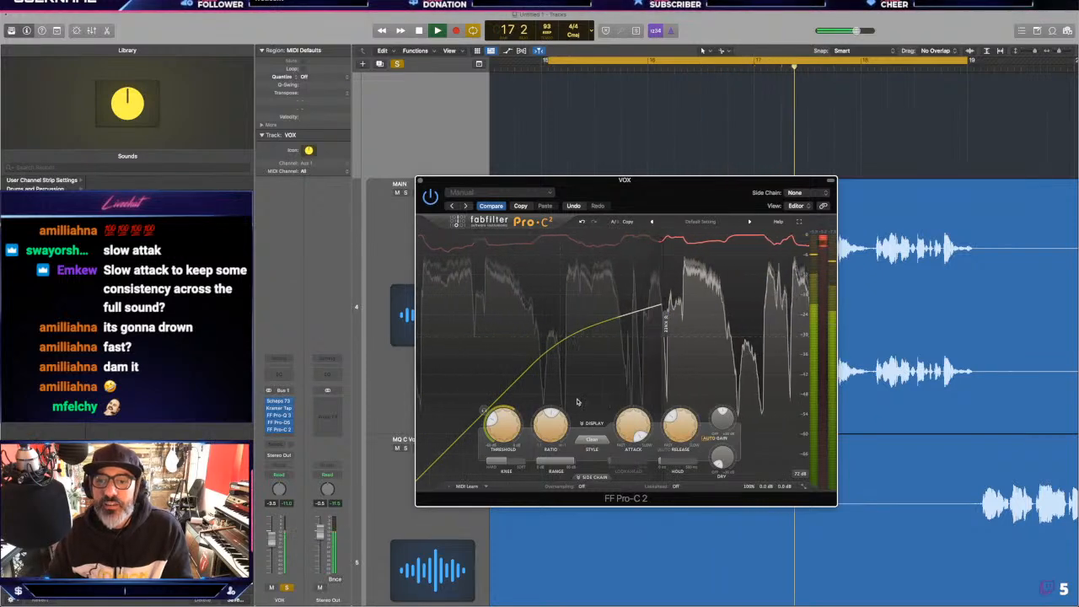
mouse_move(504, 431)
key(space)
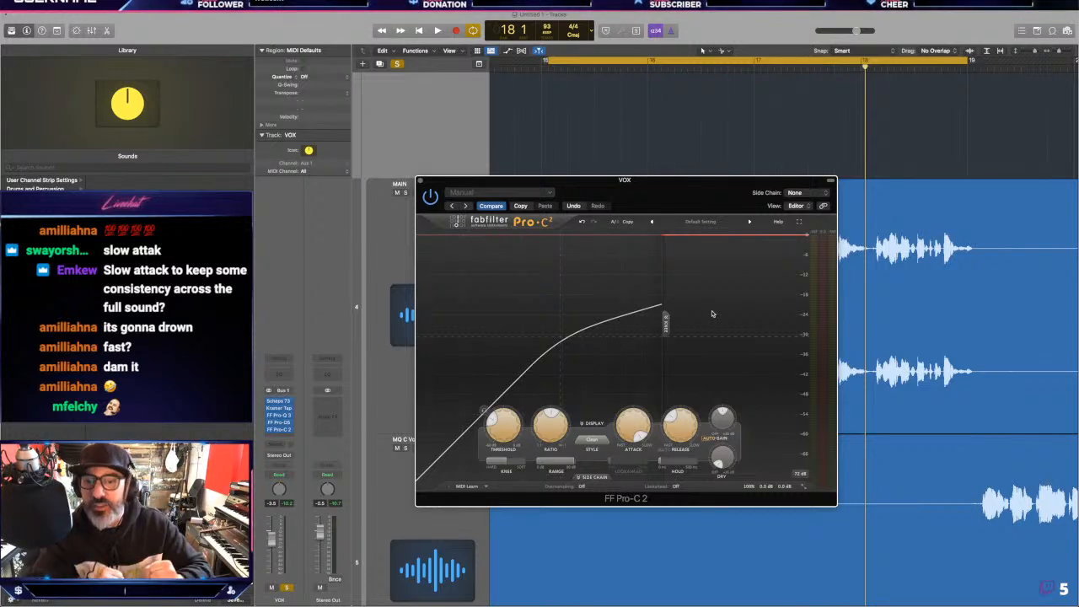
- Audition the vocals with the release at its fastest and then a slower value, and lower the threshold to about -35 dB
key(space)
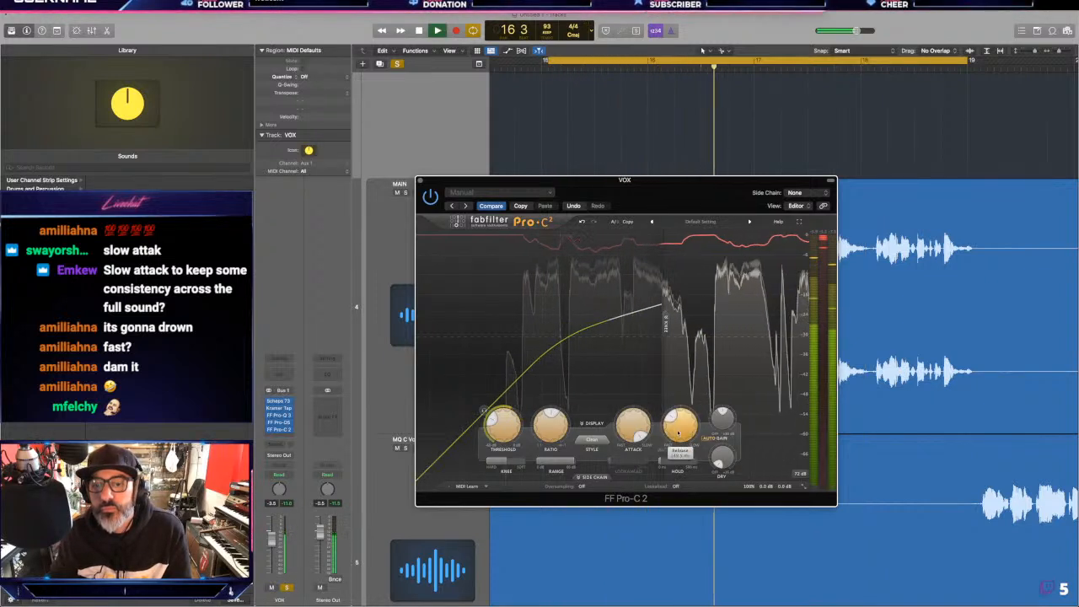
drag(677, 427, 677, 518)
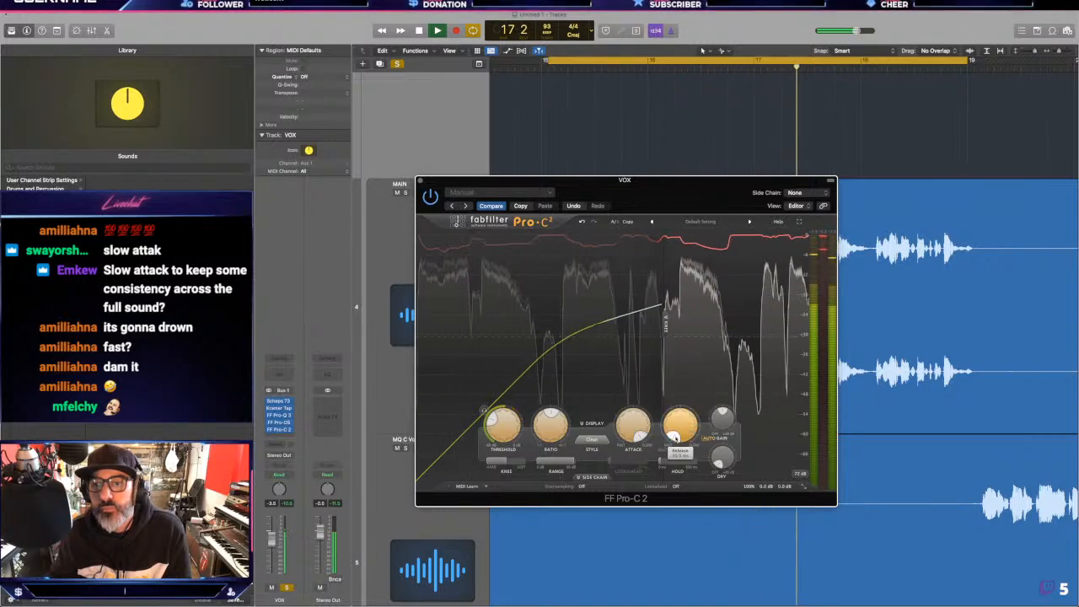
drag(675, 438, 696, 248)
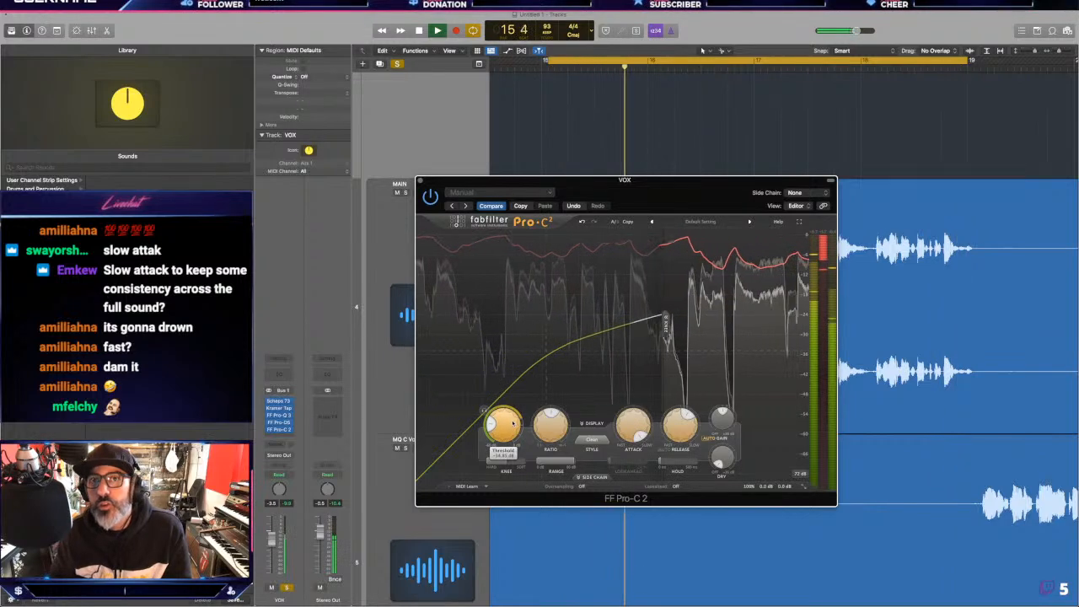
key(space)
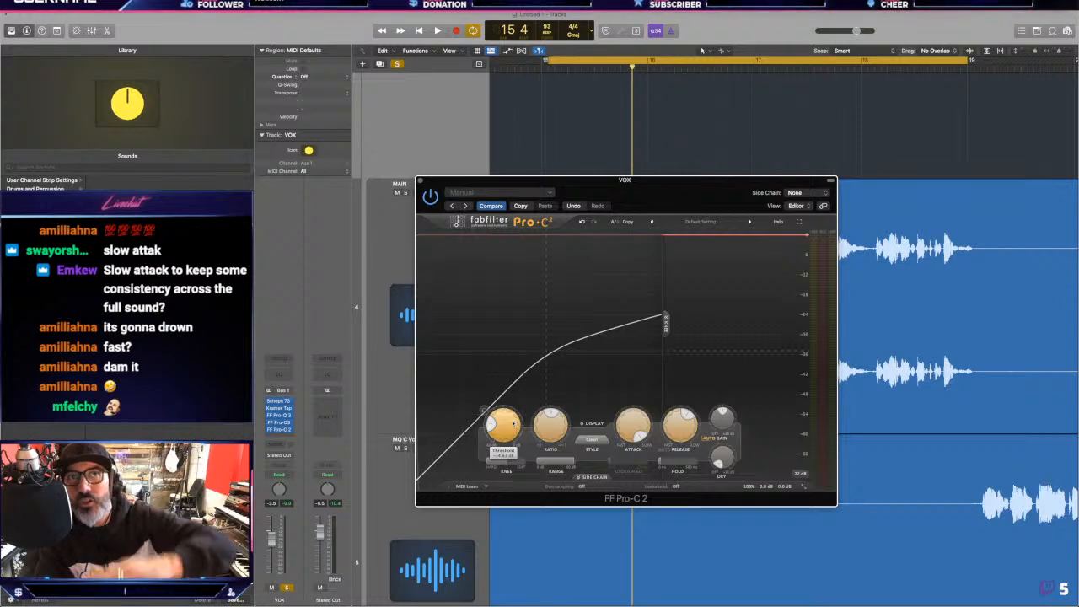
- Drop the compressor's threshold to about -60 dB, raise the ratio to its maximum, and play the over-compressed vocals
drag(514, 422, 525, 534)
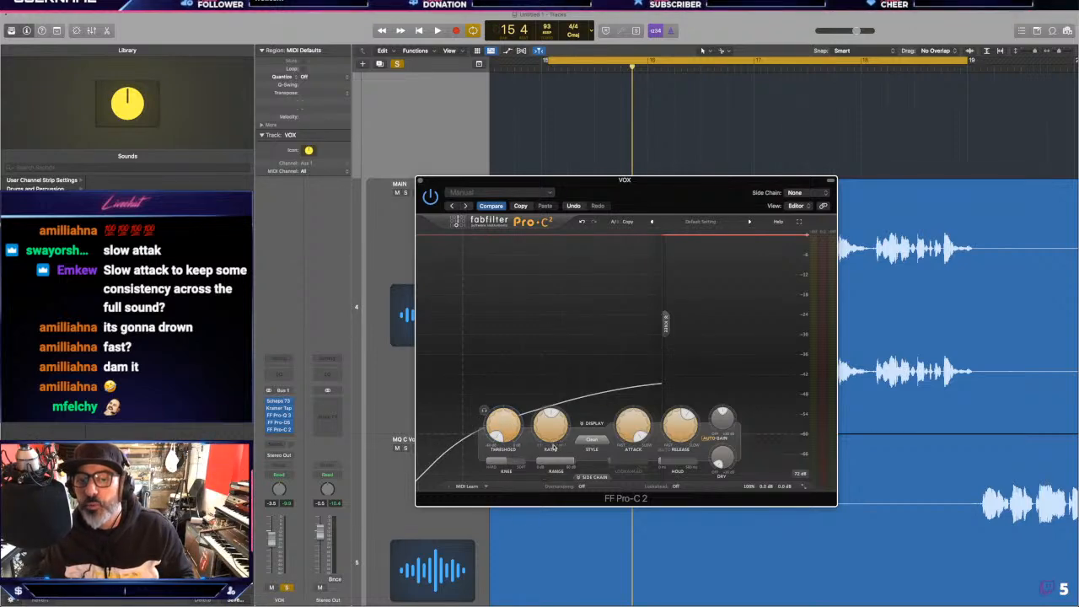
mouse_move(552, 446)
mouse_down()
mouse_move(553, 459)
mouse_move(554, 433)
mouse_up()
key(space)
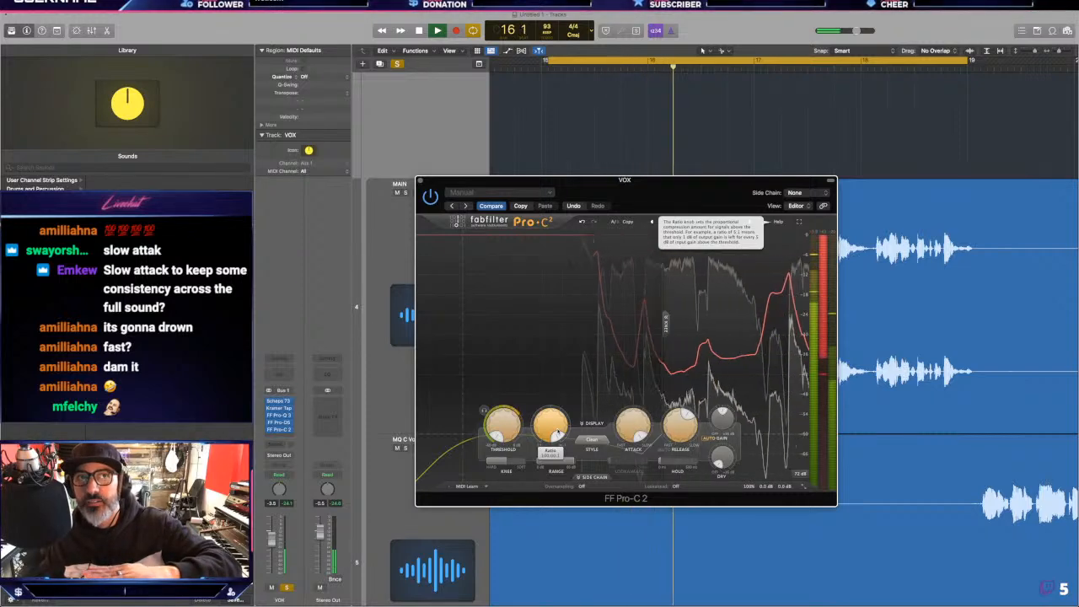
- Raise the threshold to about -26 dB, reduce the ratio to 1:1, and replay the vocals uncompressed
drag(500, 431, 498, 401)
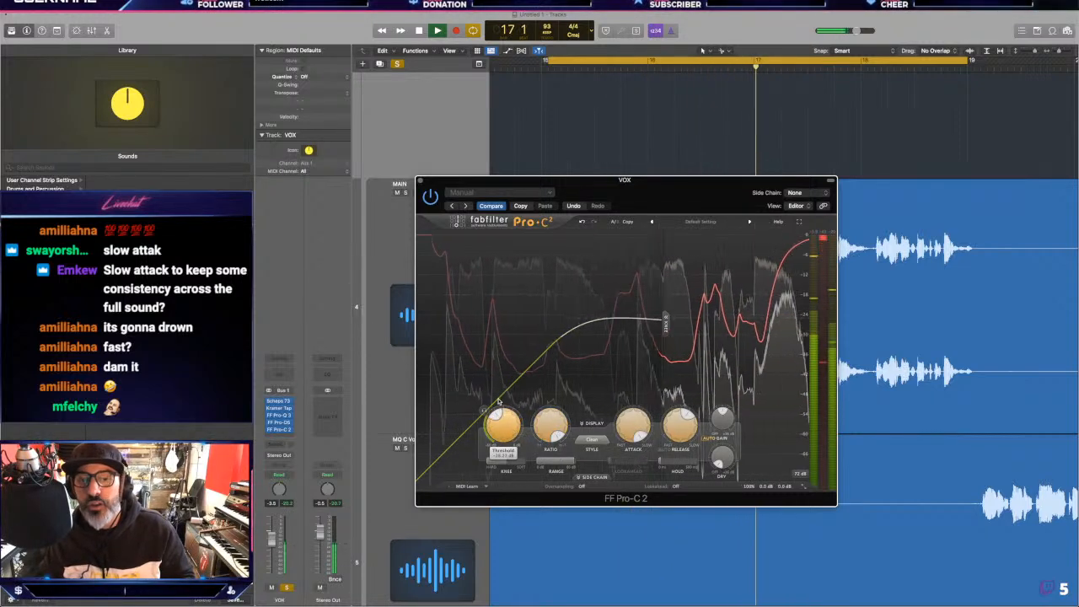
key(space)
drag(556, 434, 523, 495)
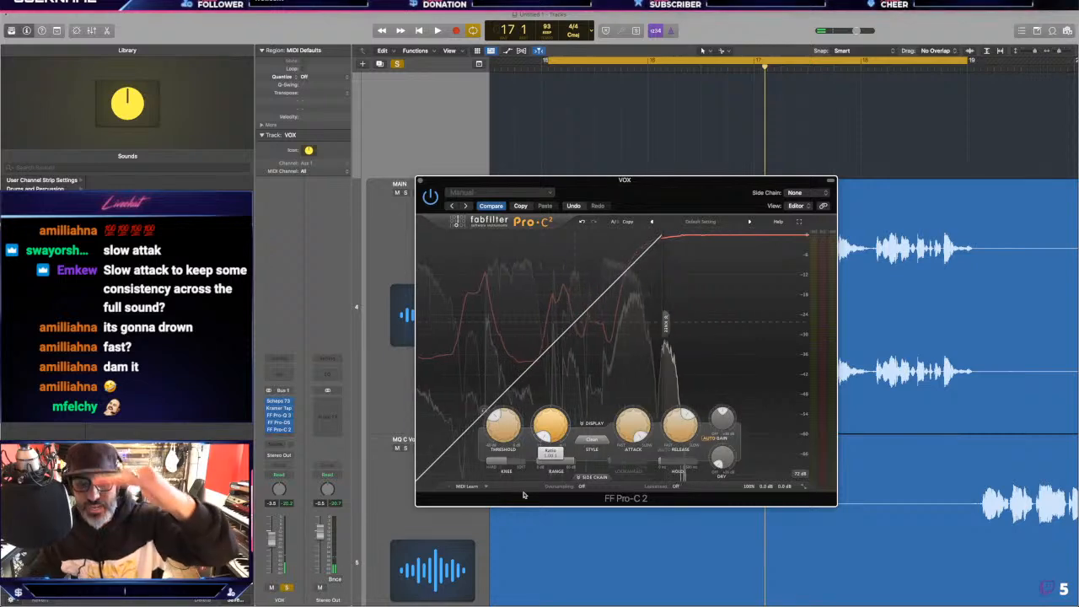
key(space)
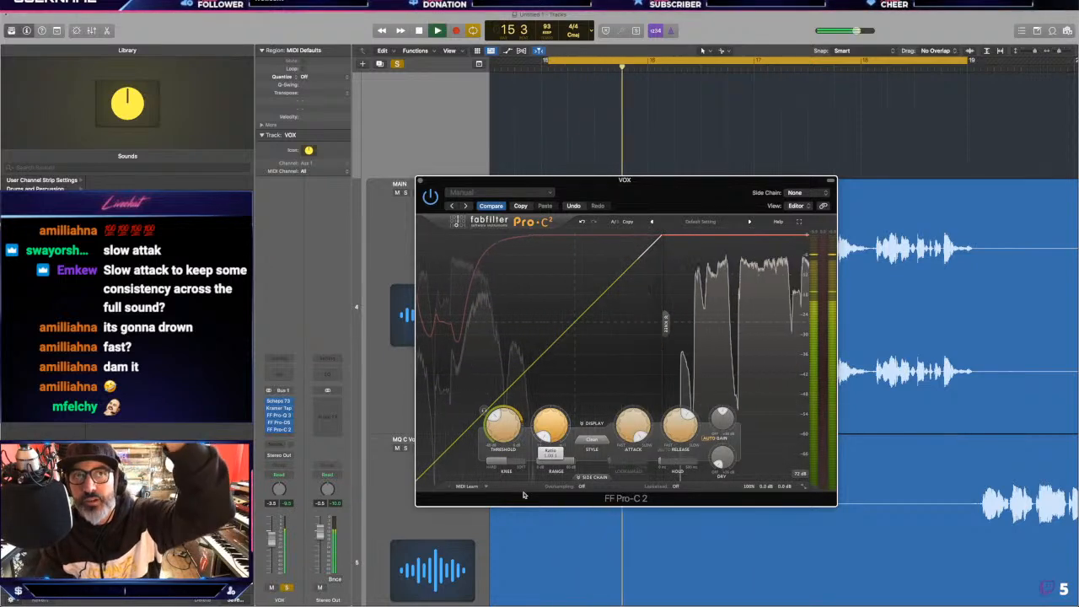
- Audition the extreme compression again, and return to a threshold of about -36 dB with a 1:1 ratio for comparison
key(space)
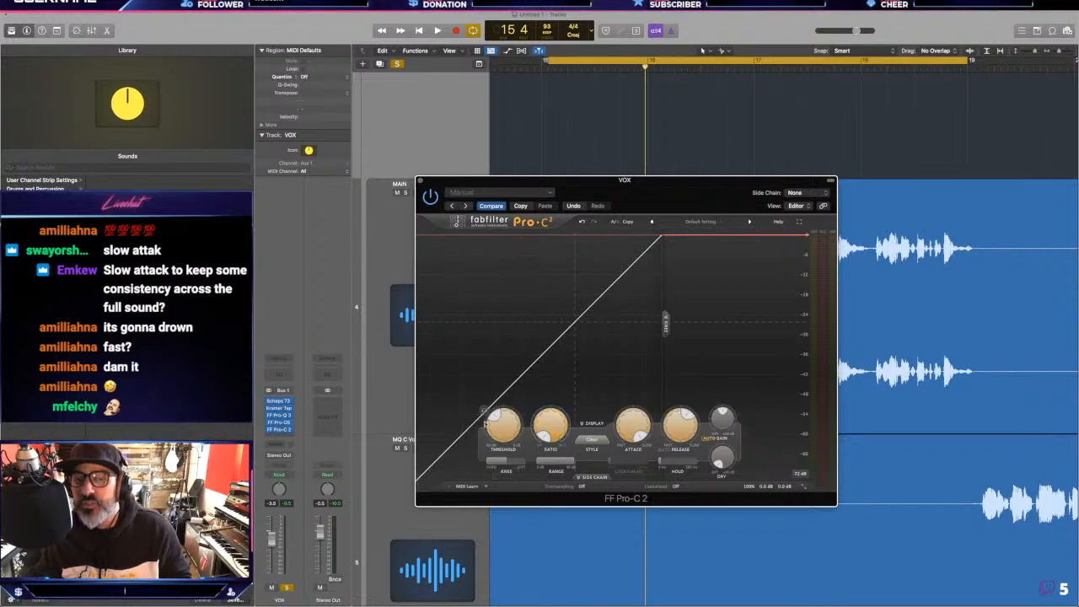
key(space)
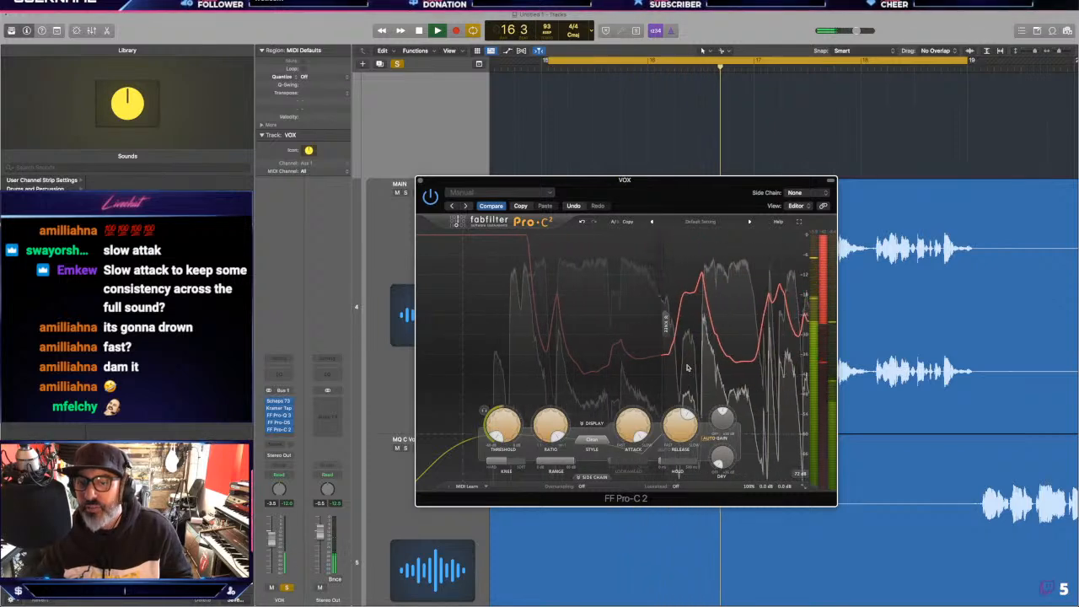
key(space)
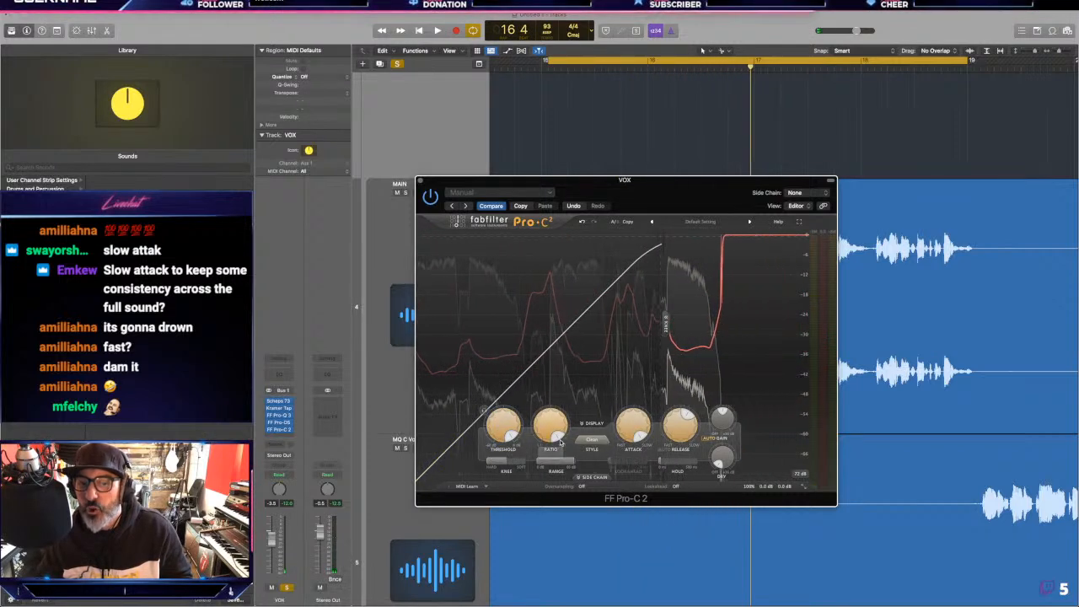
key(space)
key(space)
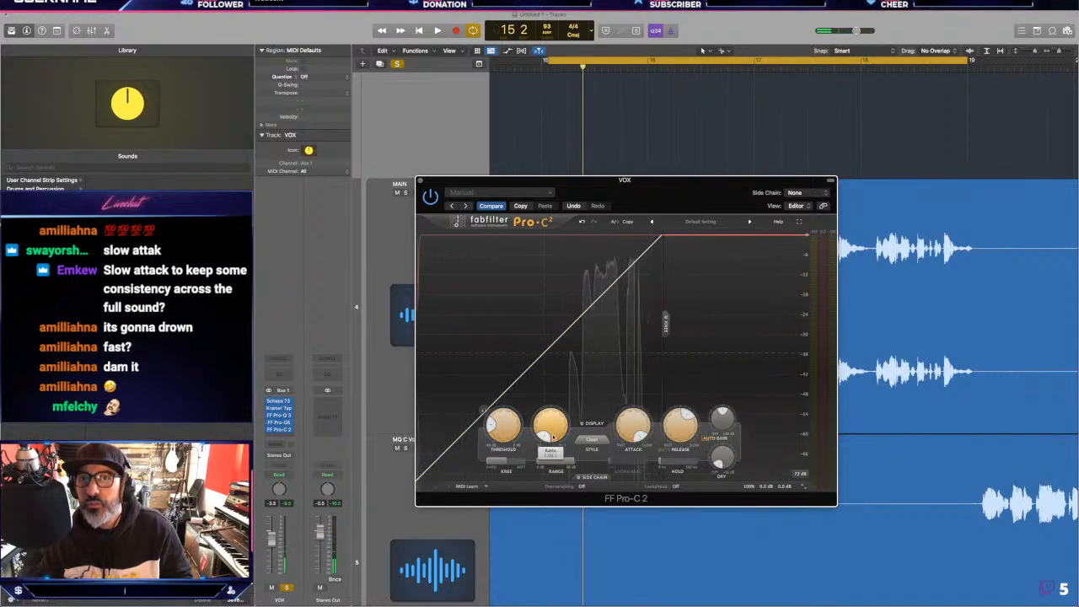
- Raise the ratio to a moderate value below 2:1, and compare slow and fast attack and release times on the opening phrase
drag(554, 445, 552, 411)
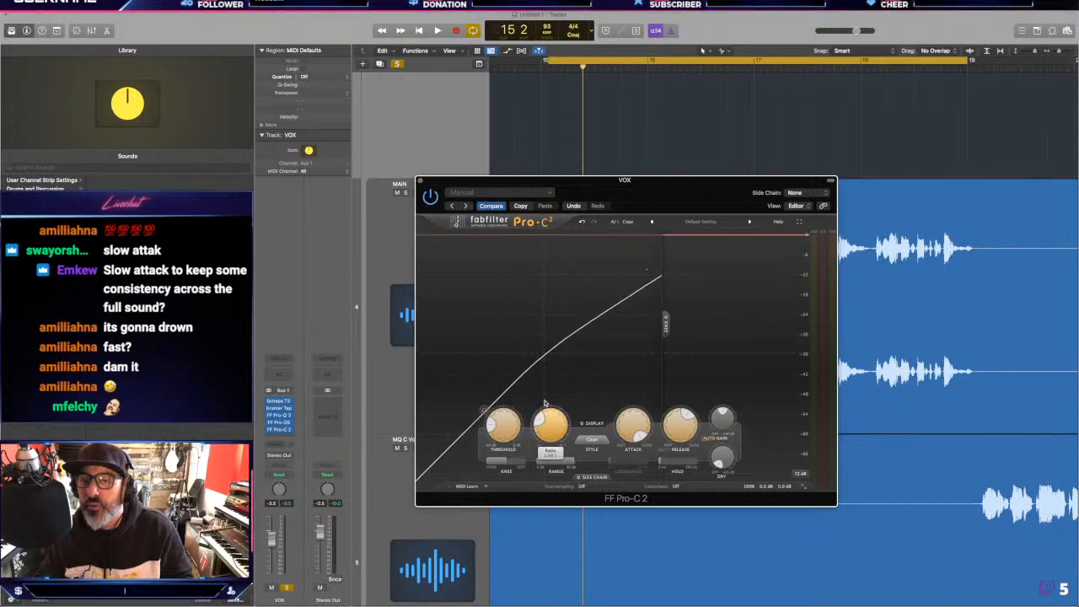
key(space)
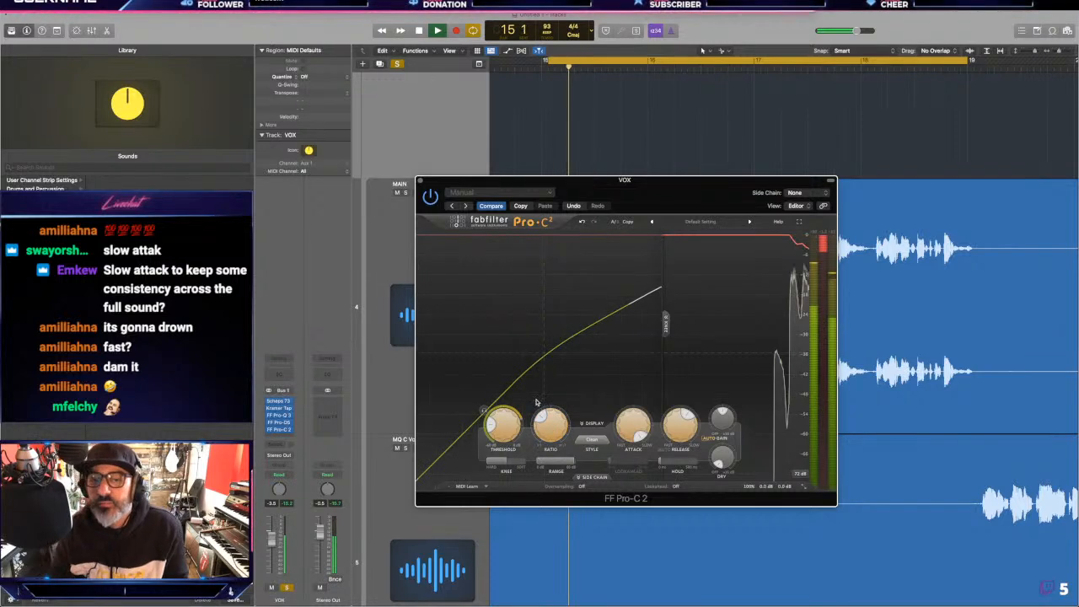
mouse_move(641, 432)
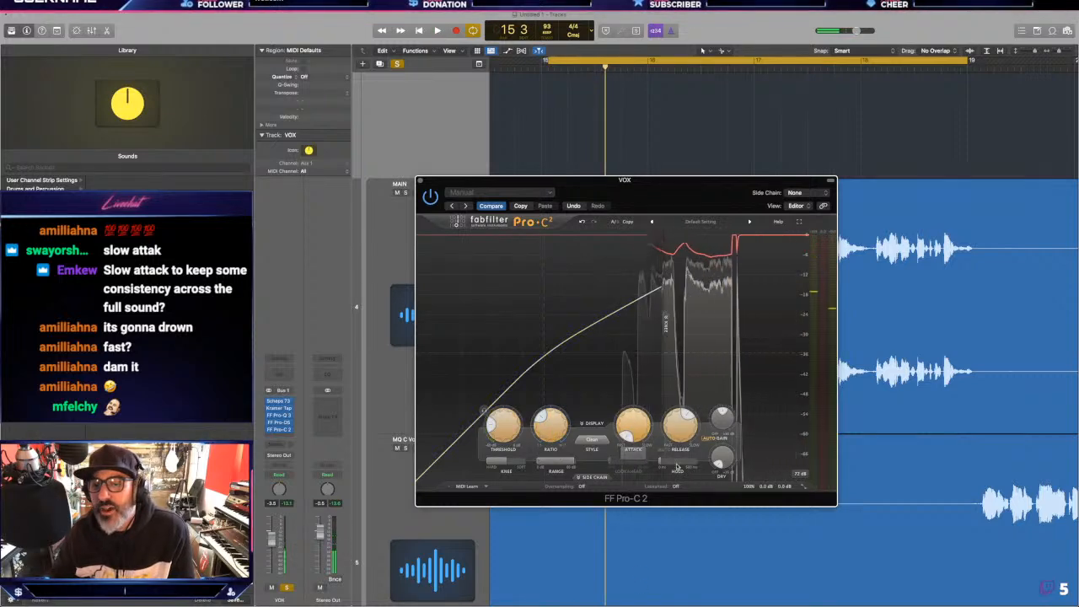
key(space)
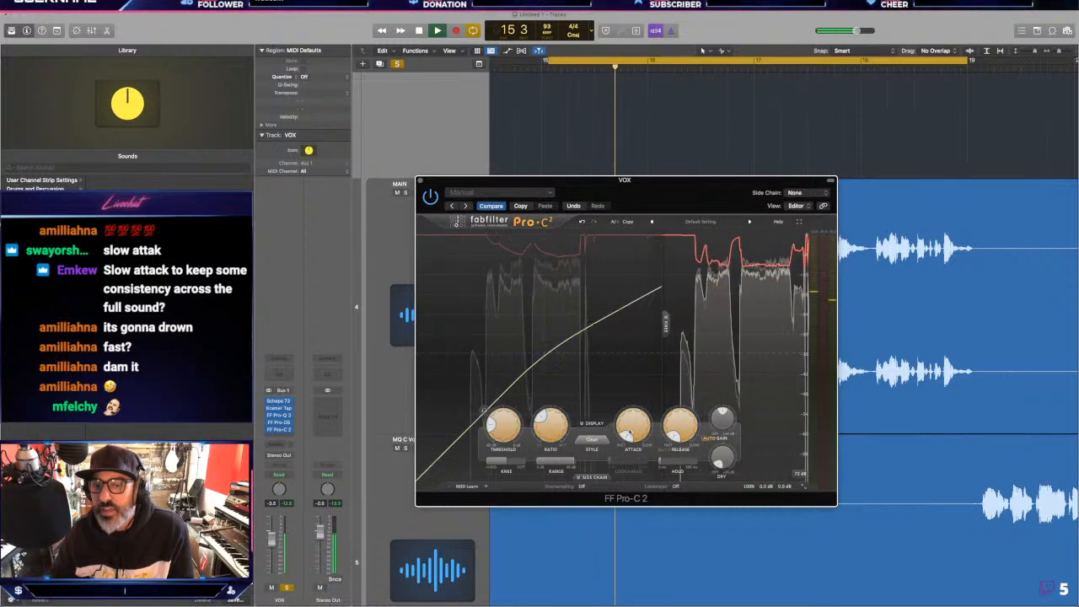
- Slow the attack, raise the Stereo Out level to about 2.8 dB, and increase the ratio slightly during playback
drag(633, 429, 633, 386)
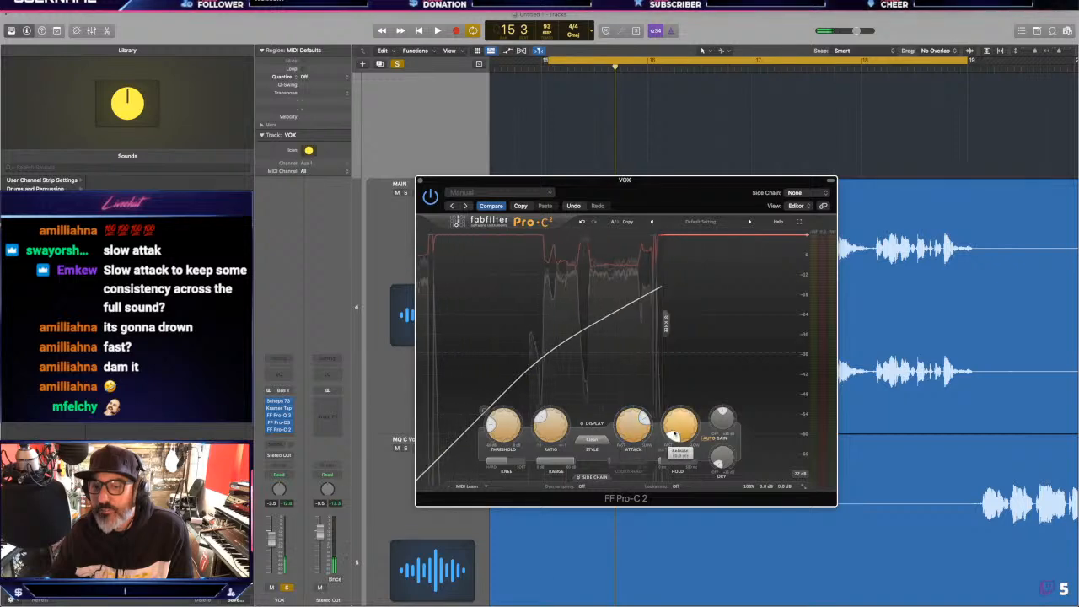
key(space)
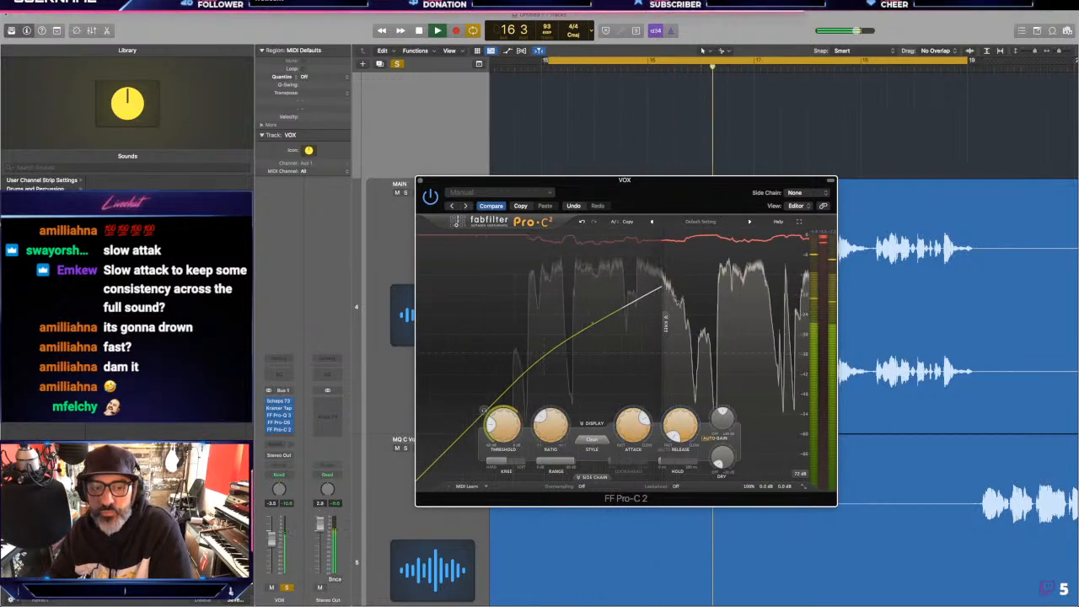
drag(321, 533, 320, 525)
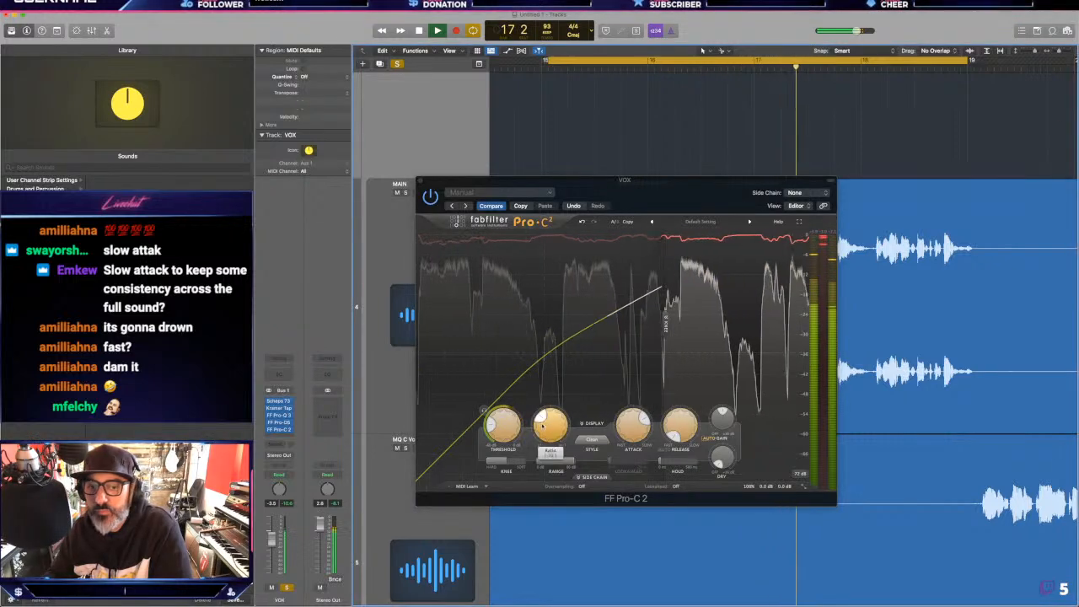
drag(544, 434, 543, 430)
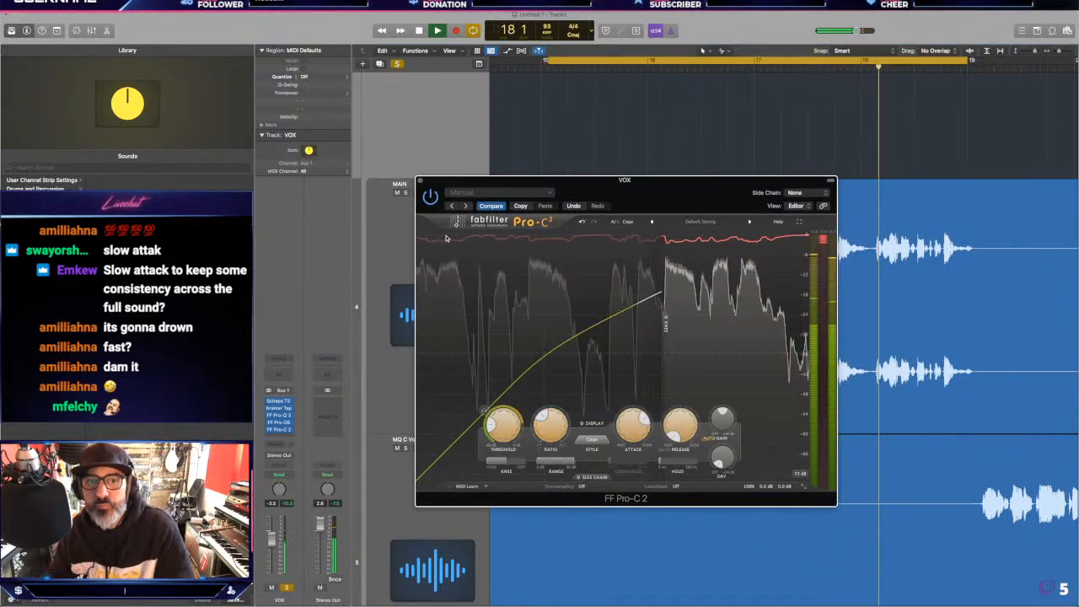
- Bypass the Pro-C 2 compressor on VOX and audition the opening phrase uncompressed
click(430, 195)
key(space)
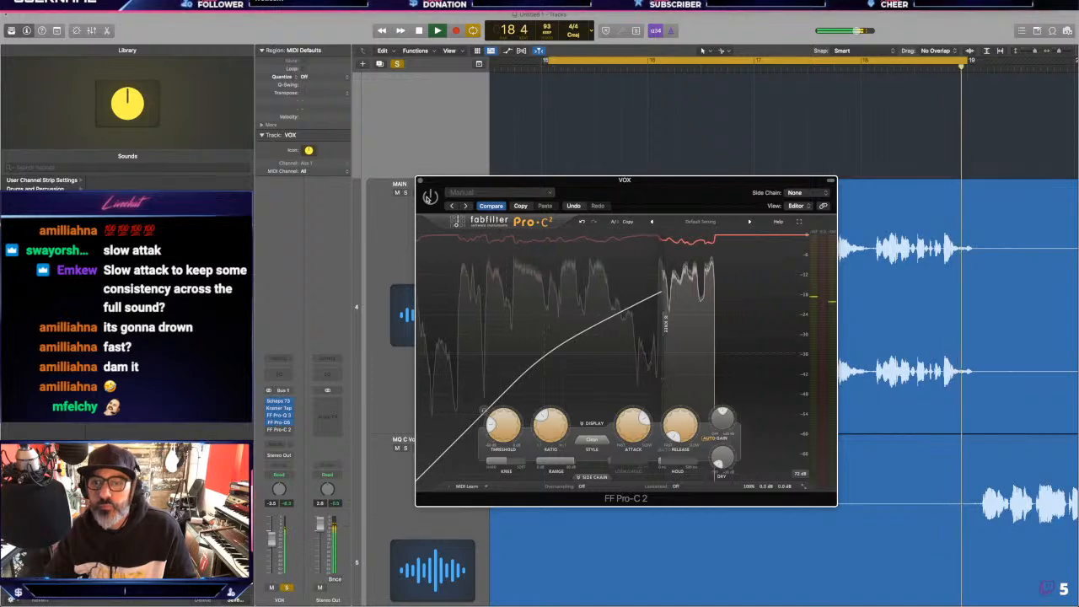
key(space)
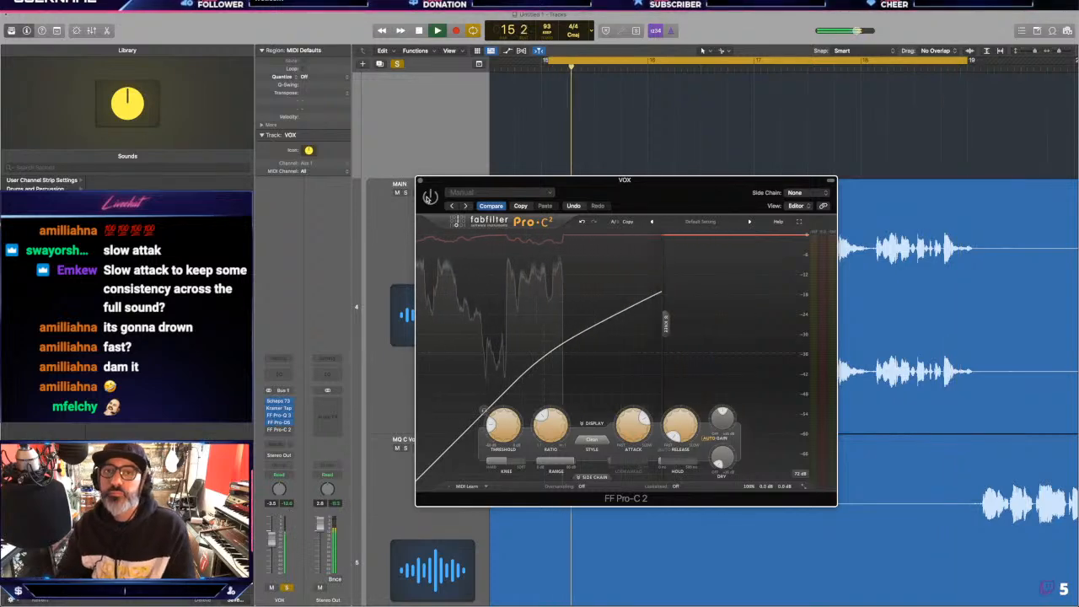
key(space)
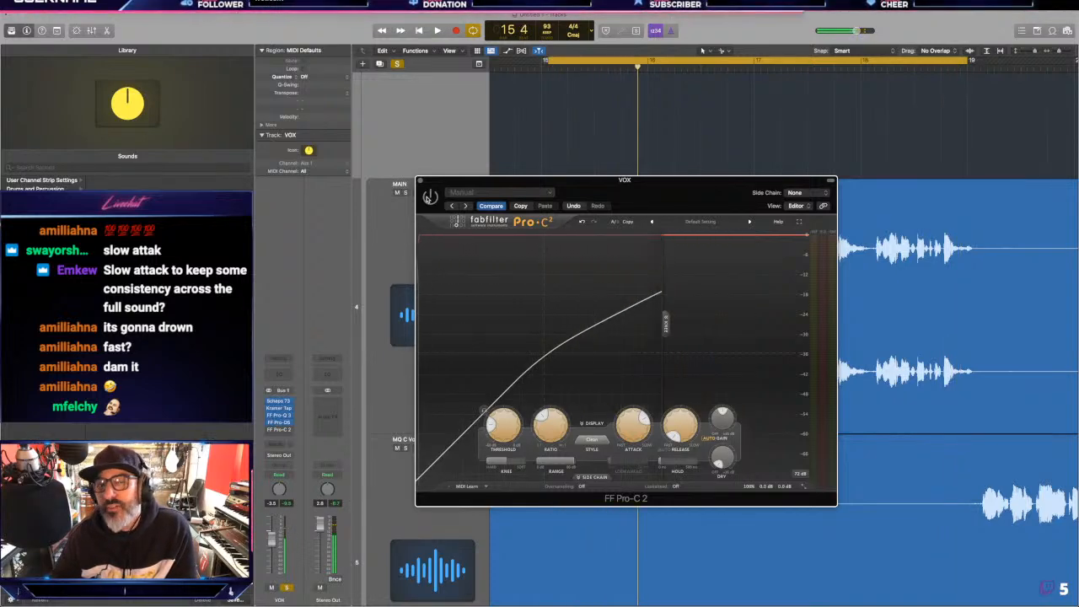
key(space)
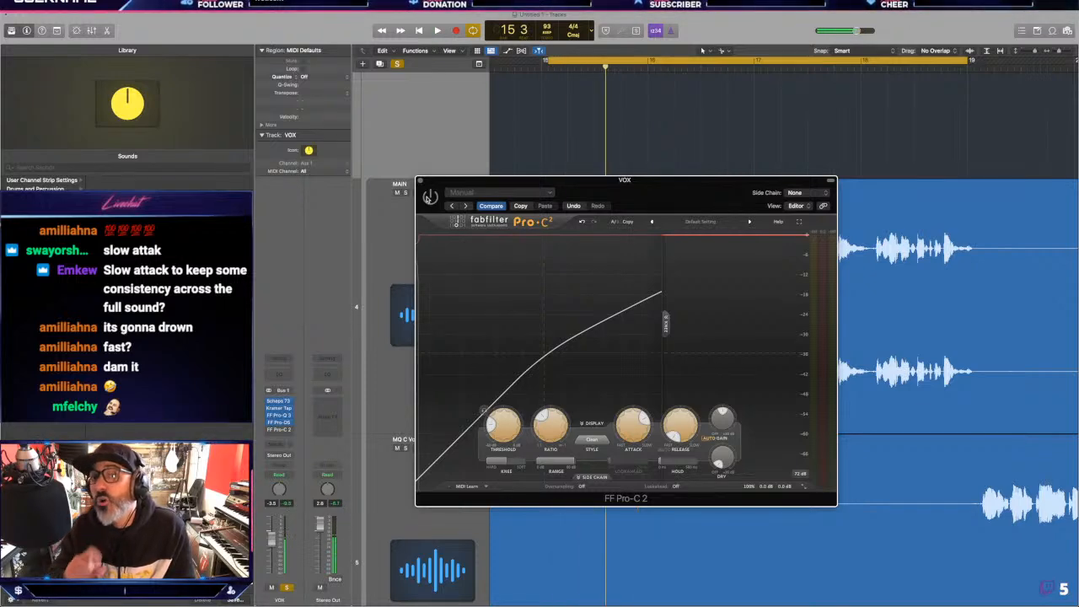
- Move the Pro-C 2 window off the MAIN waveform, replay the bypassed vocals, and undo the accidental region edit
drag(677, 192, 708, 320)
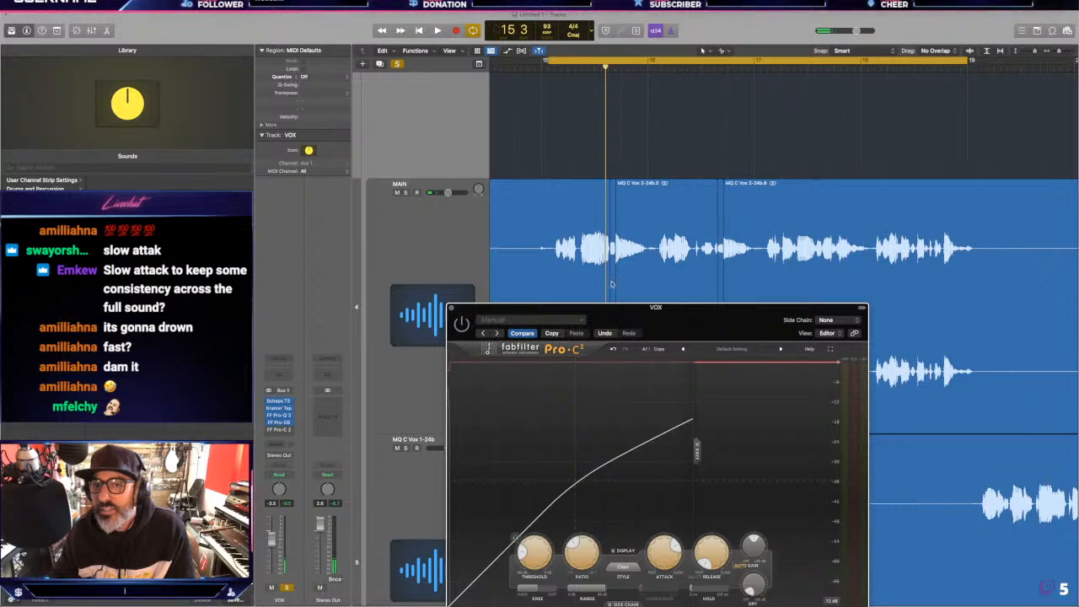
key(space)
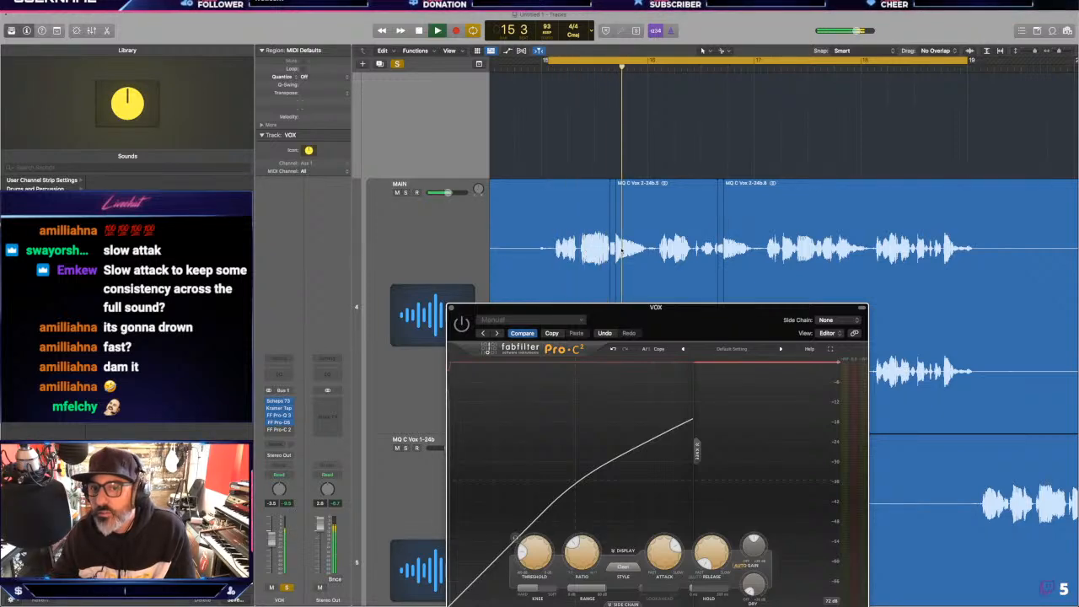
key(space)
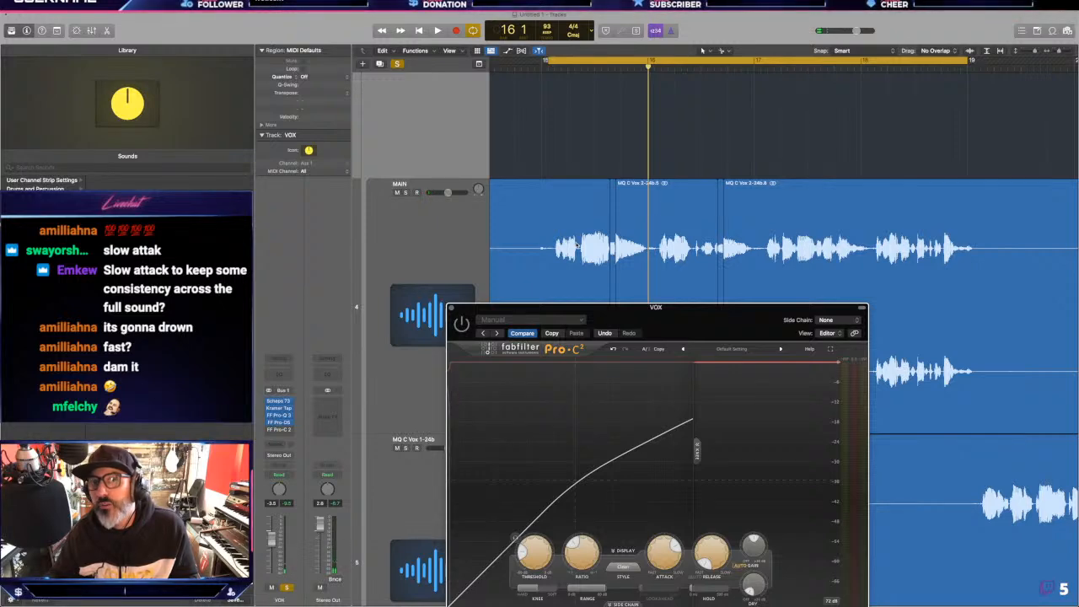
click(578, 245)
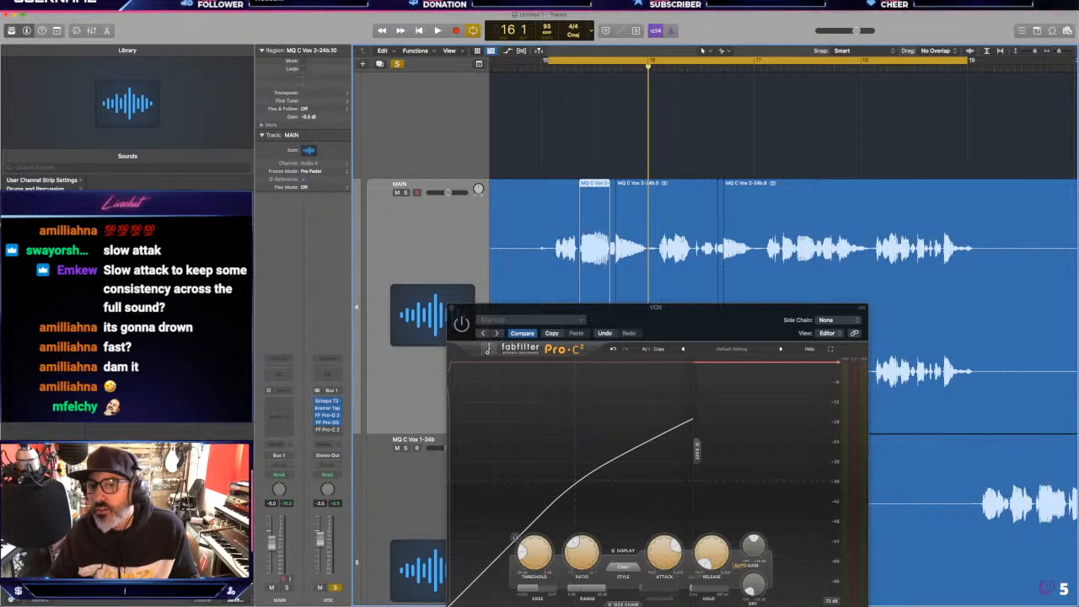
key(super+z)
key(space)
- Move the Pro-C 2 window back up, re-enable the compressor, and audition the opening phrase with compression
drag(635, 318, 641, 189)
click(485, 193)
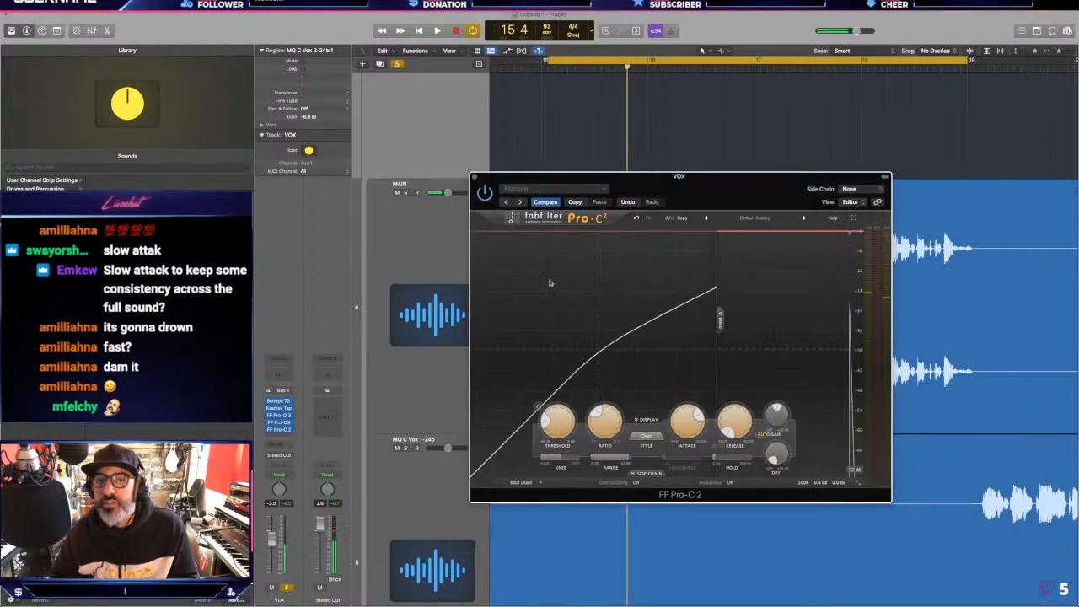
key(space)
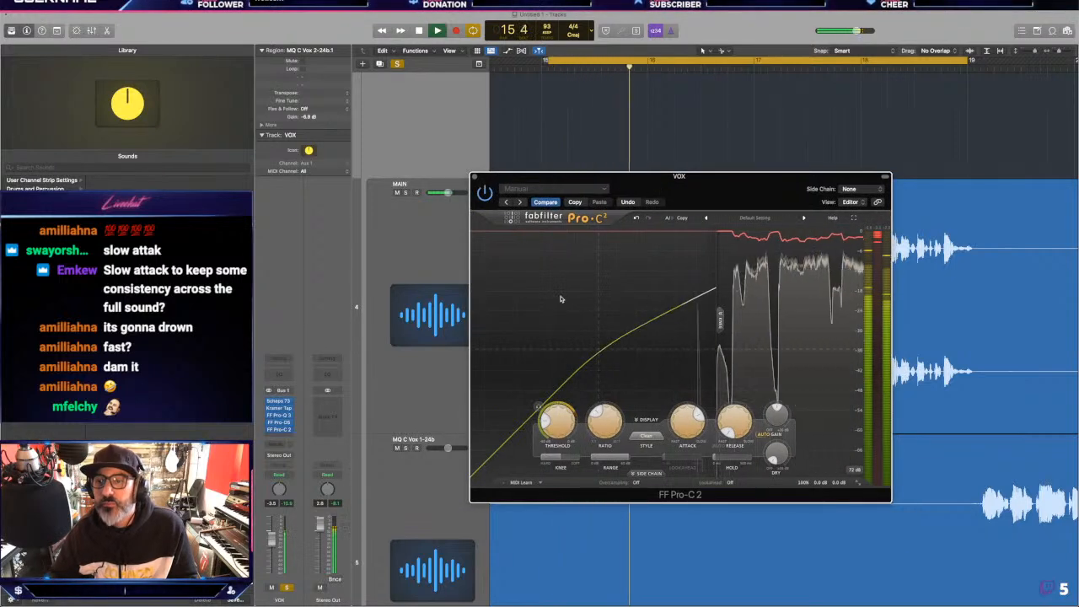
key(space)
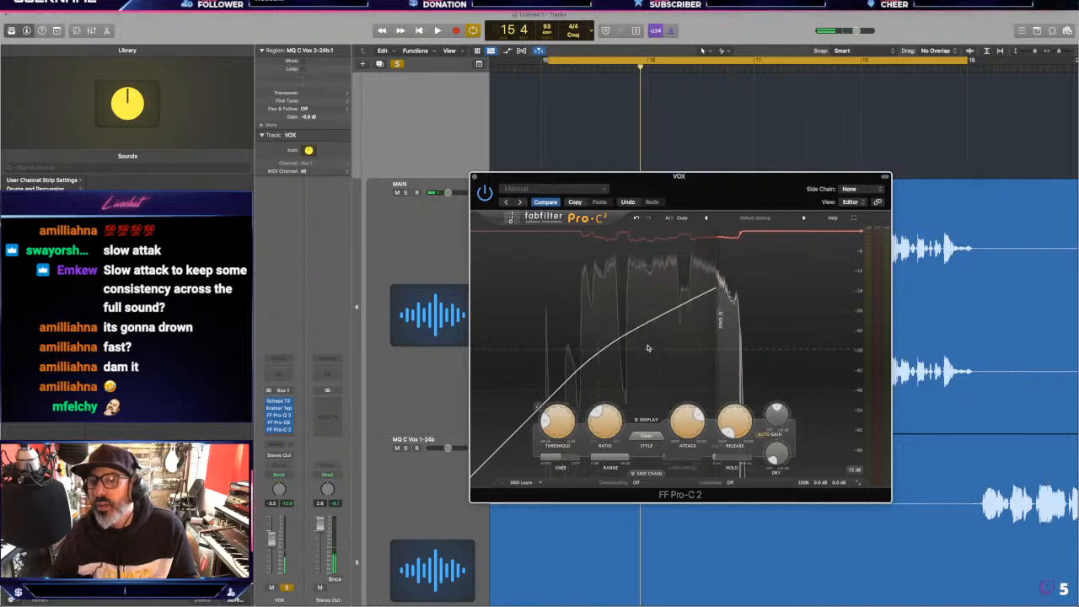
key(space)
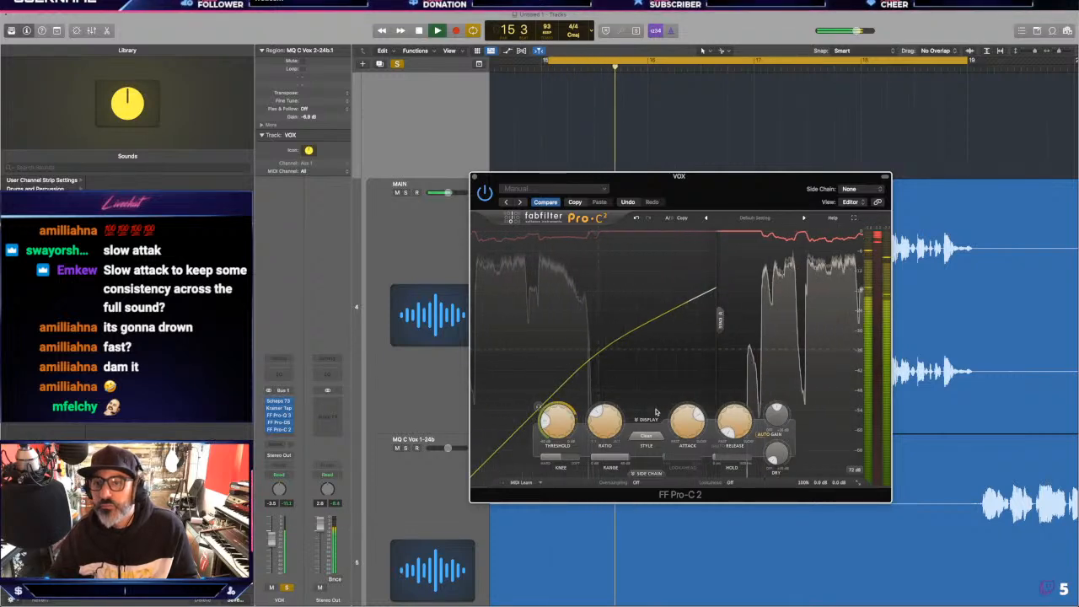
key(space)
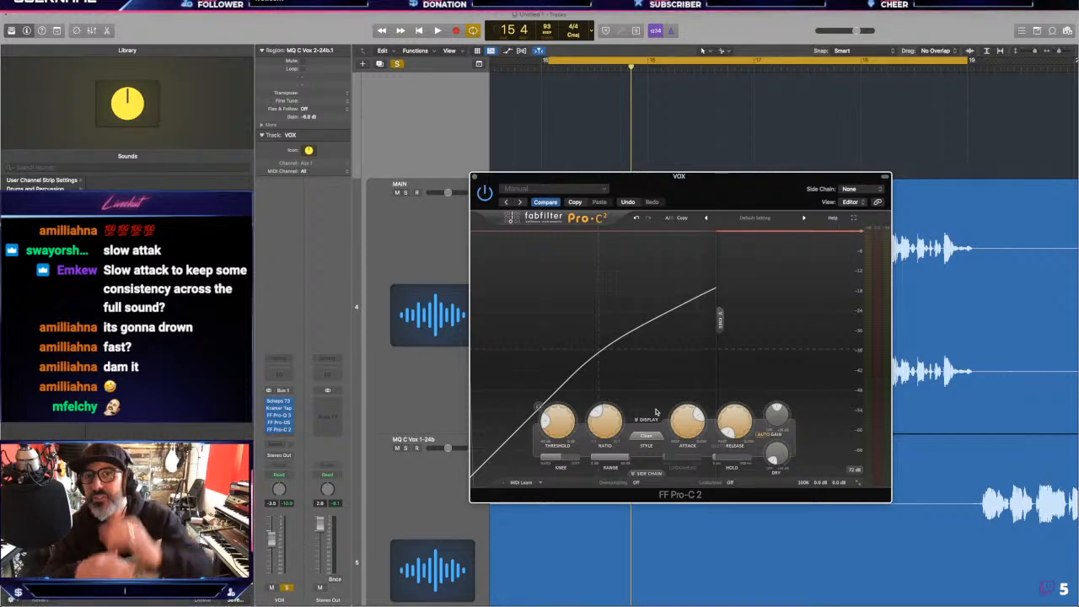
- Raise the ratio slightly and fine-tune the attack on Pro-C 2 while replaying the looped vocals
key(space)
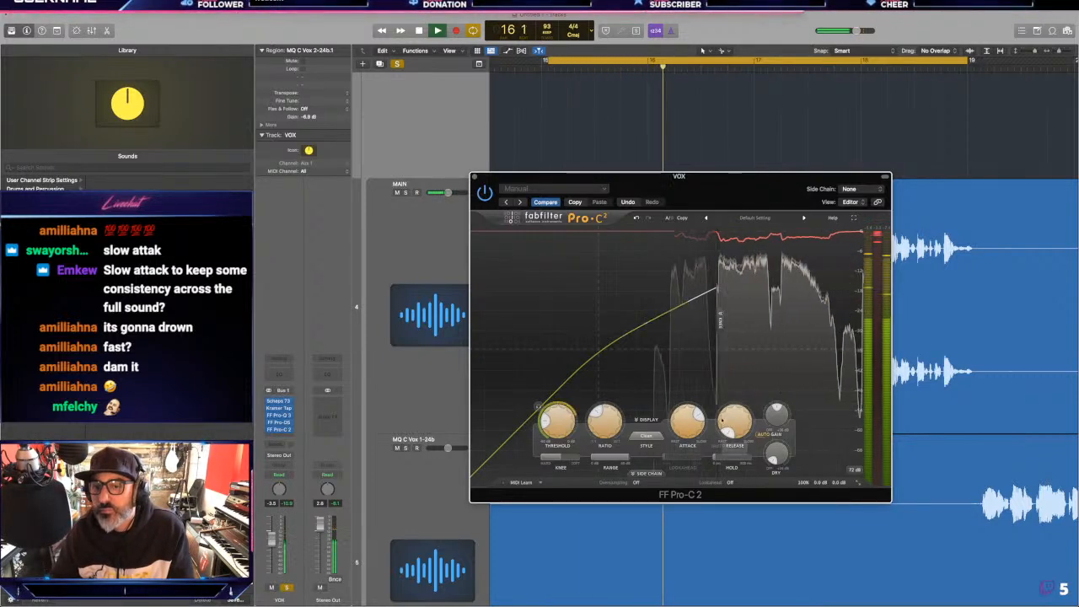
key(space)
key(space)
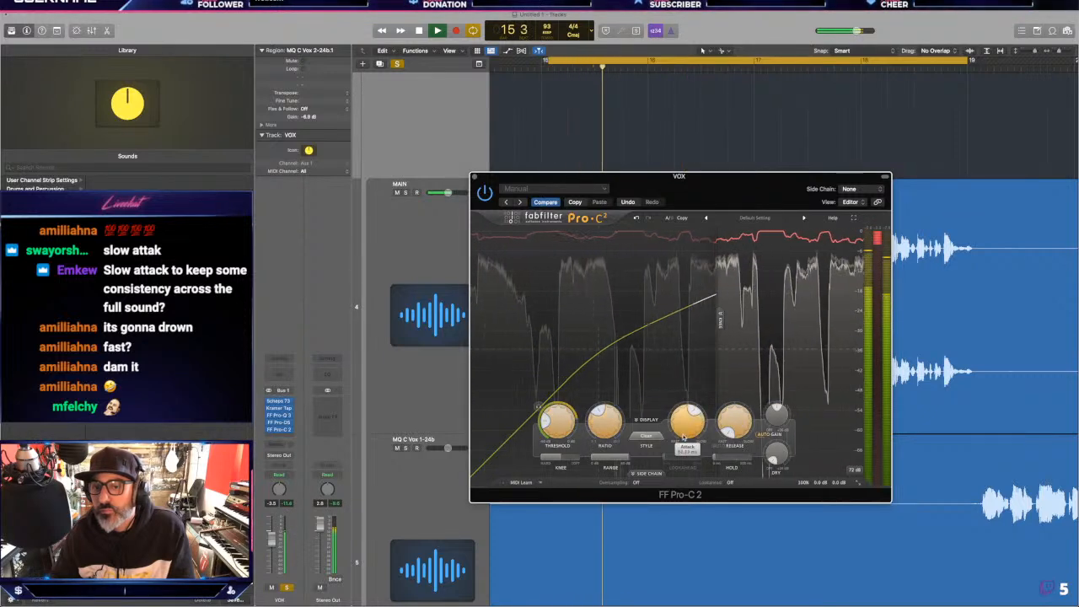
mouse_move(687, 436)
mouse_down()
mouse_move(689, 380)
mouse_move(698, 495)
mouse_move(696, 428)
mouse_up()
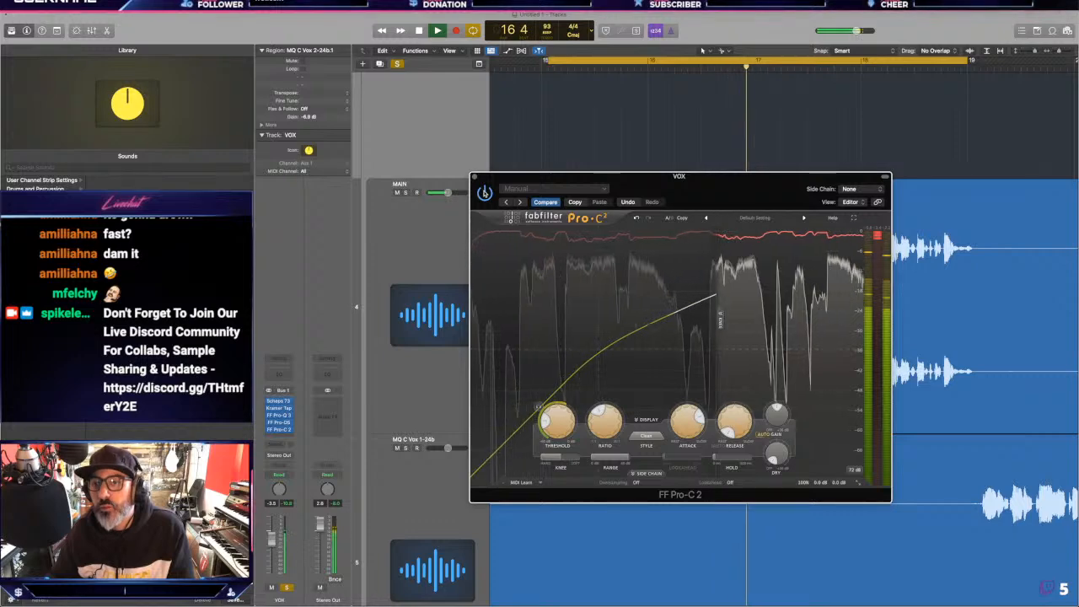
key(space)
key(space)
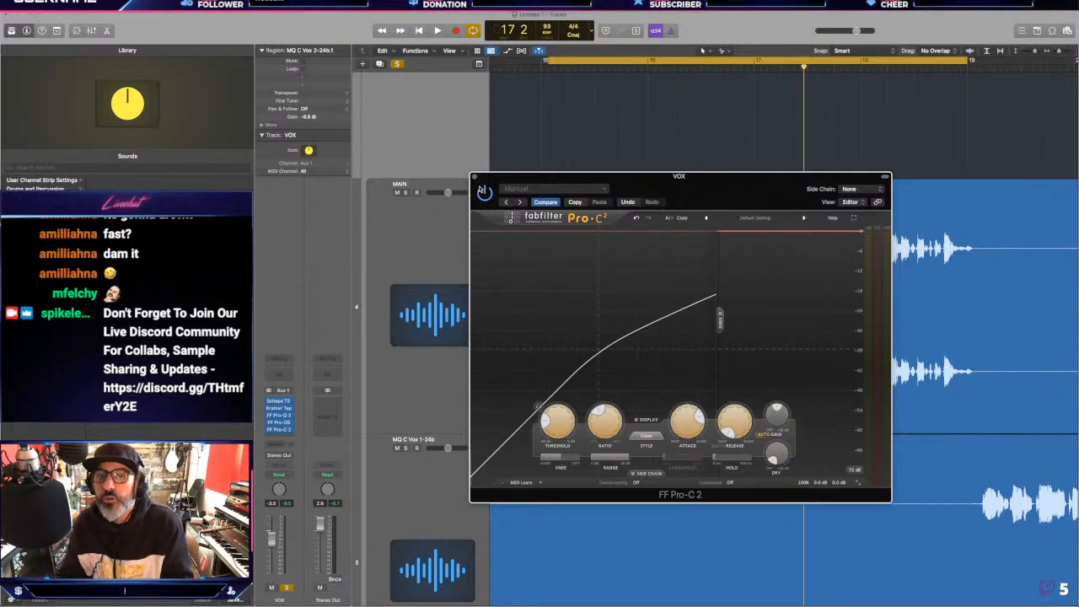
- Close Pro-C 2, insert the UAD Teletronix LA-2 after it on the VOX channel, and reposition its window
click(474, 178)
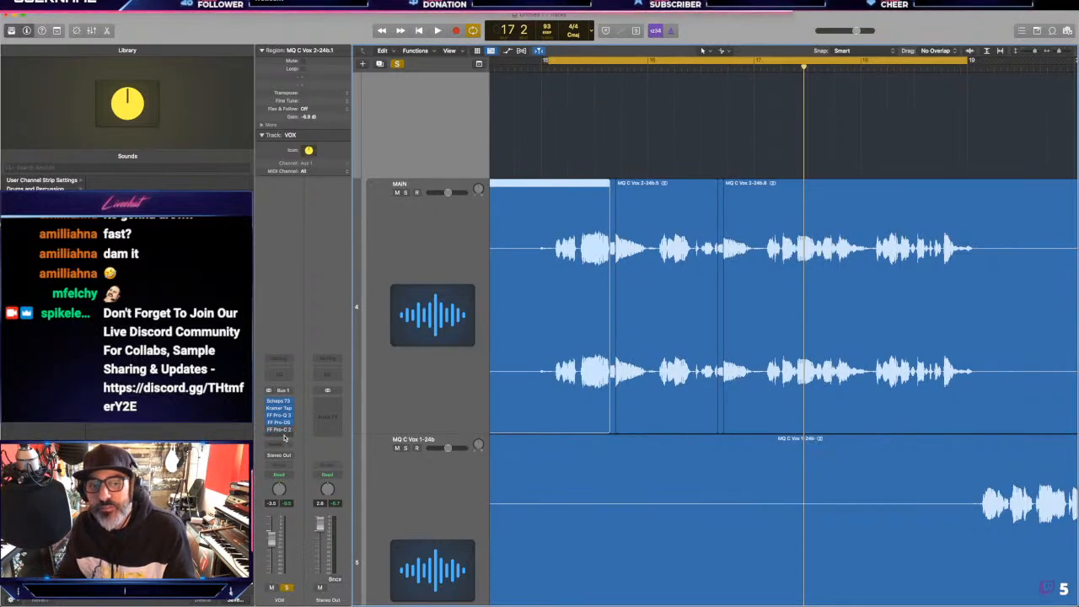
click(279, 435)
mouse_move(302, 600)
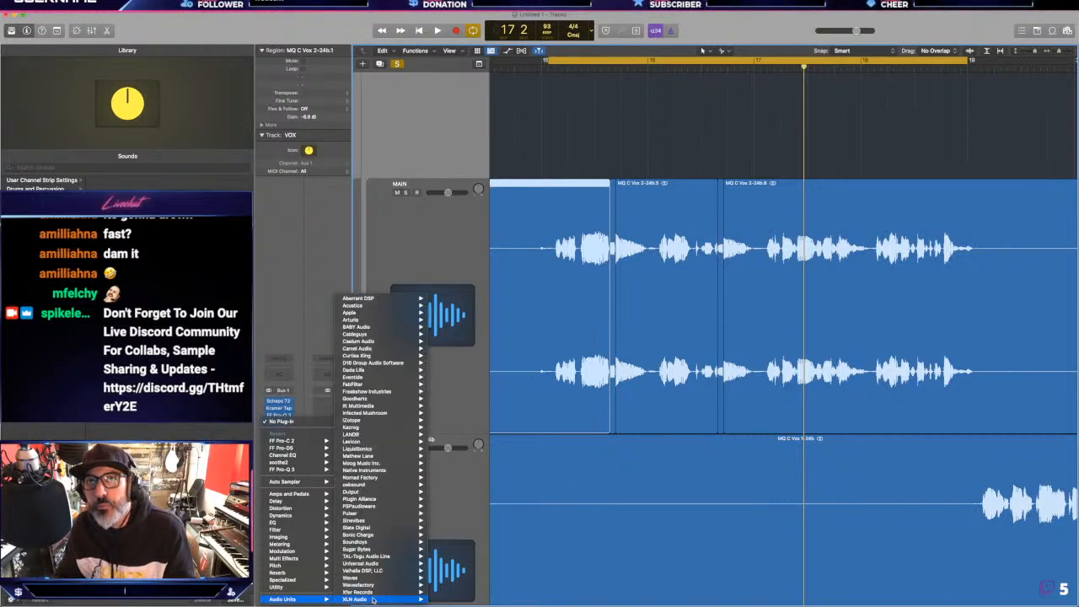
mouse_move(365, 563)
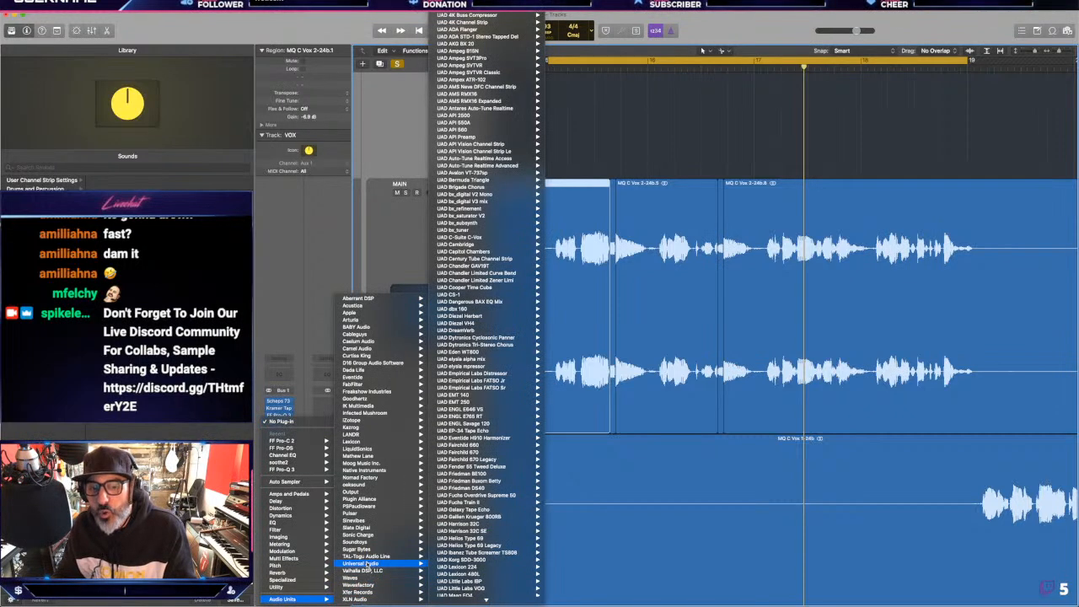
scroll(460, 558, down, 10)
mouse_move(460, 558)
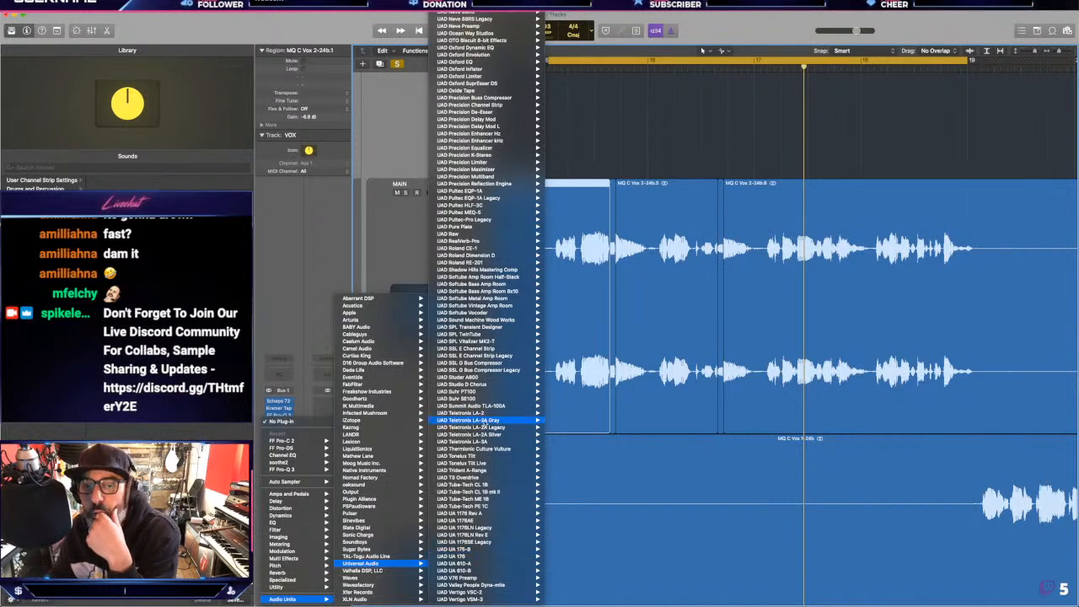
mouse_move(516, 291)
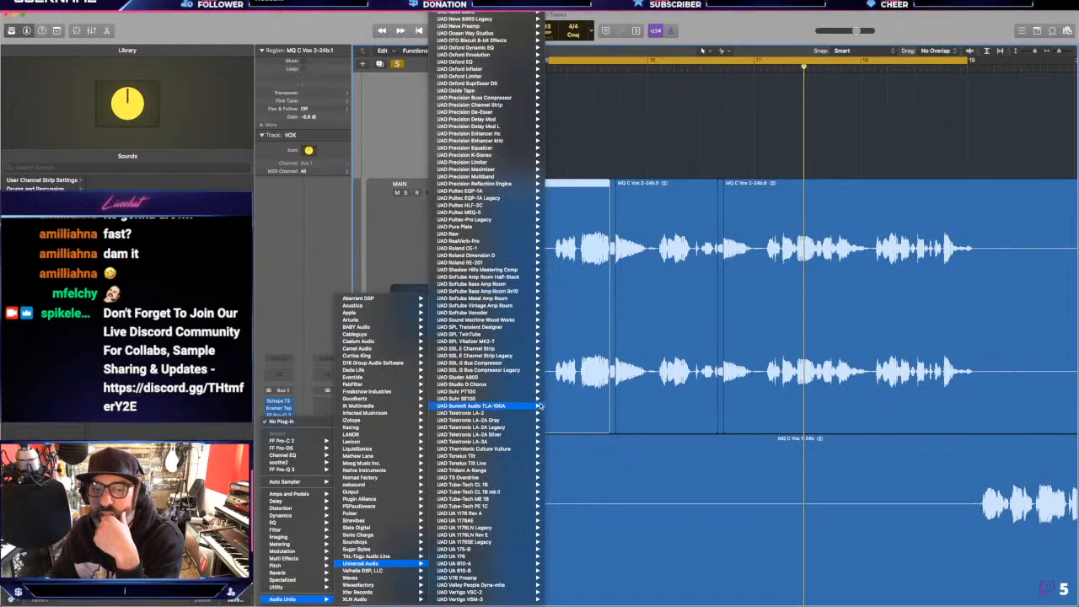
mouse_move(523, 413)
click(556, 414)
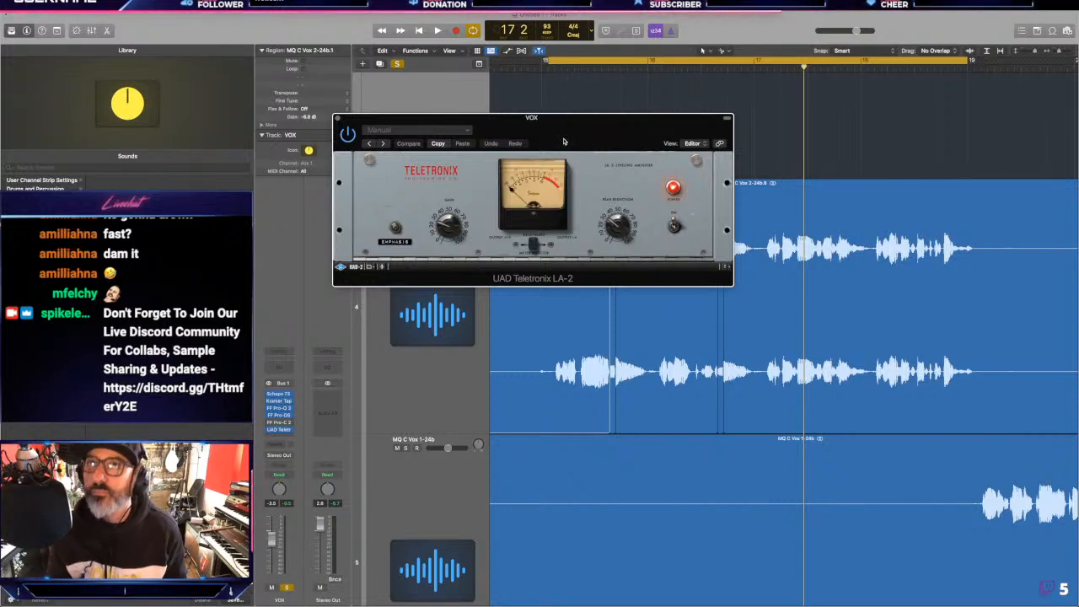
drag(554, 135, 649, 191)
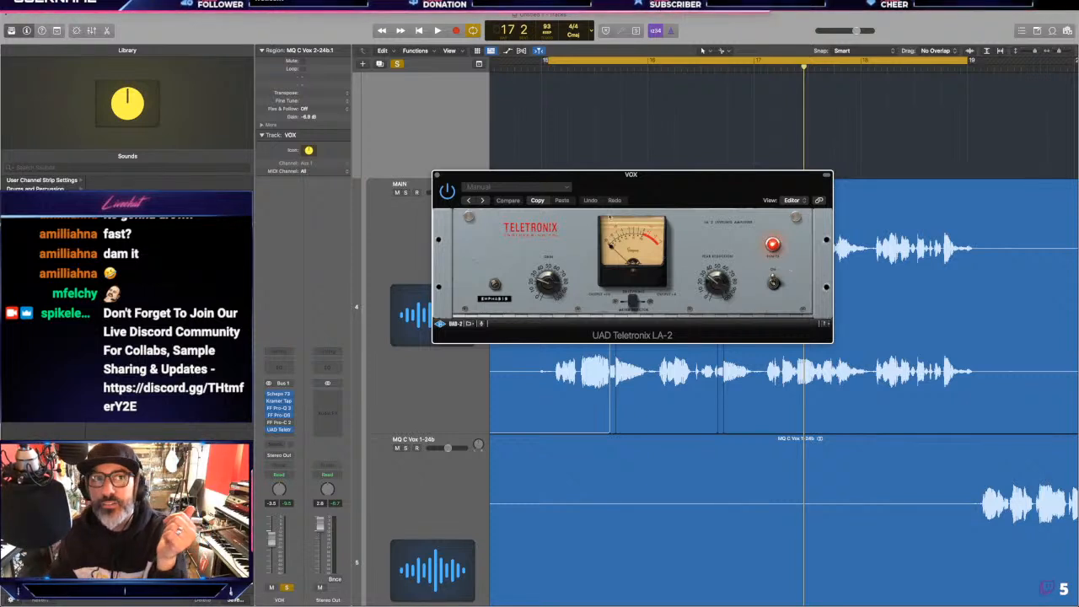
- Close and reopen the Teletronix LA-2 on VOX, audition the vocals through it, and bypass it for comparison
key(super+w)
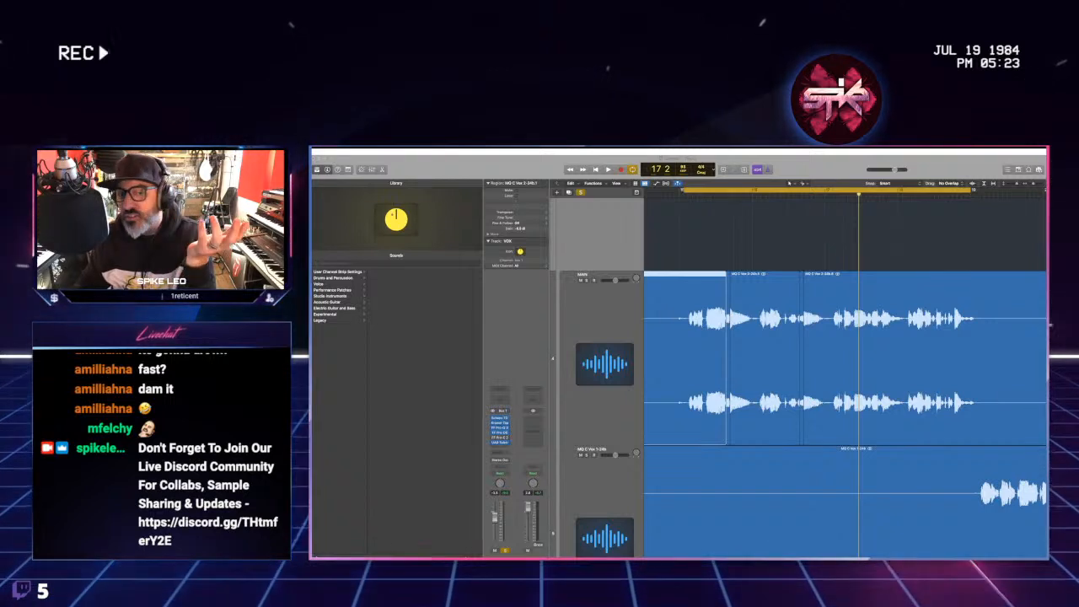
click(500, 444)
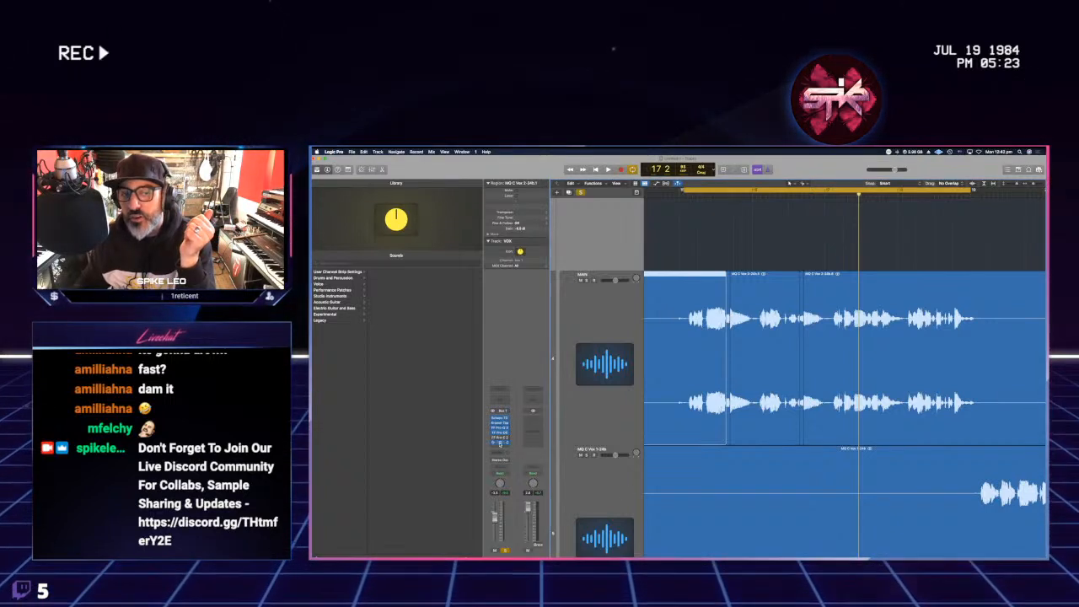
click(500, 442)
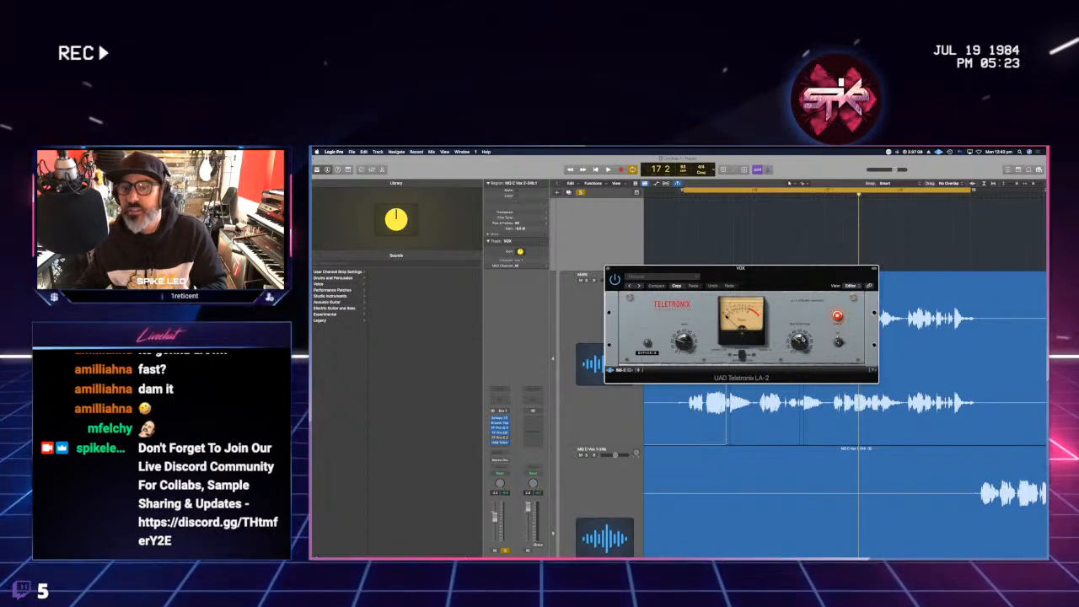
key(space)
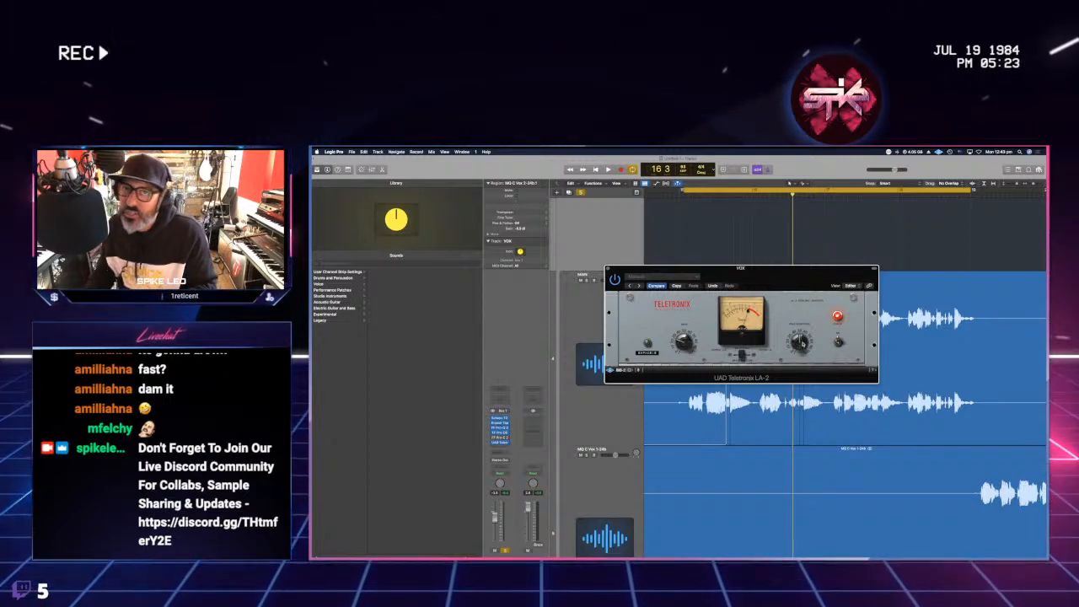
key(space)
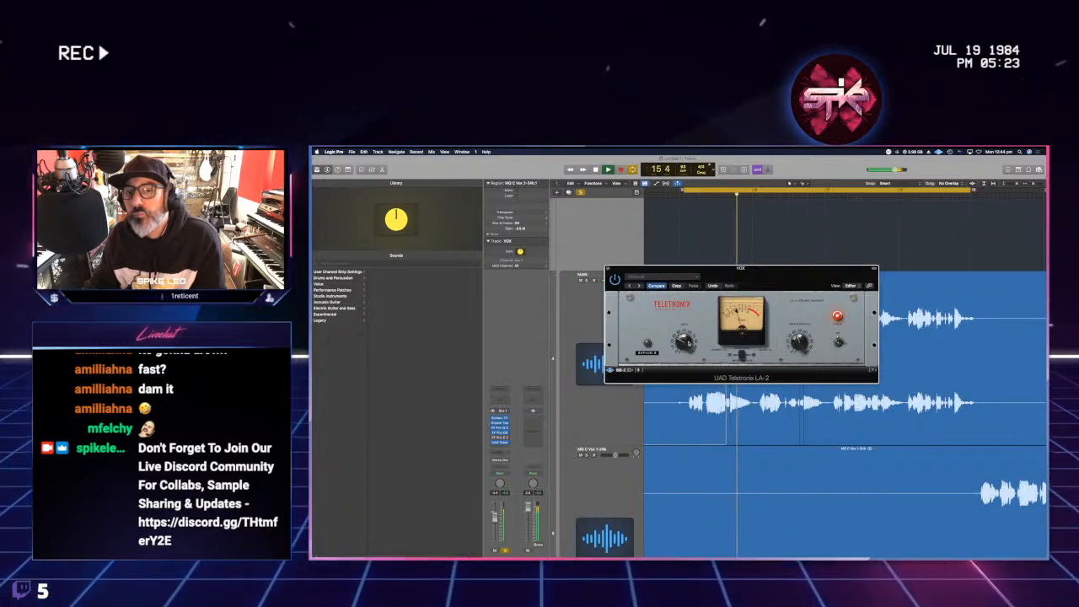
key(space)
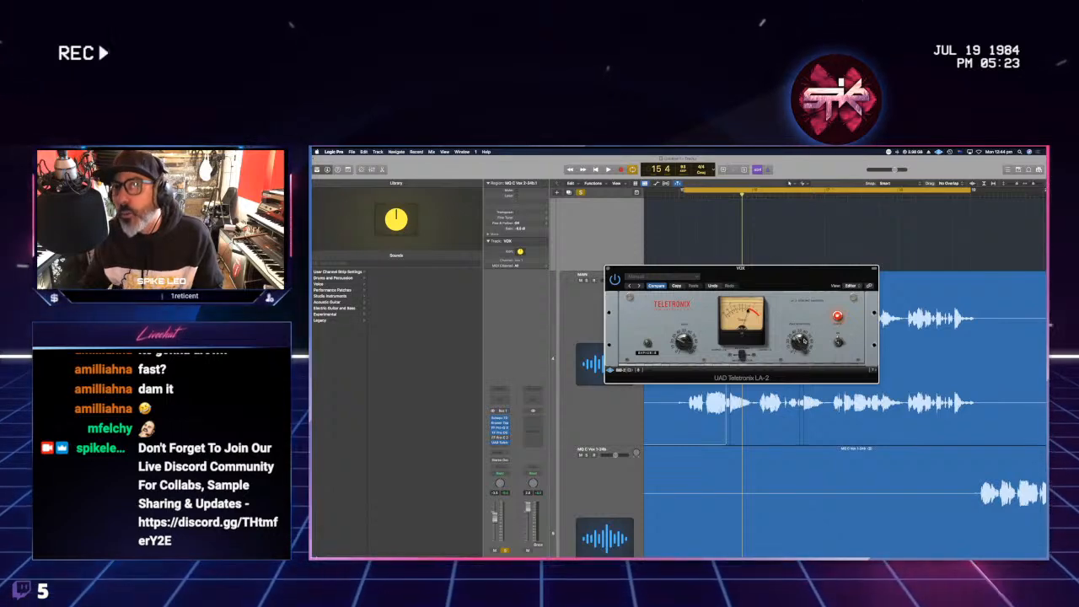
key(space)
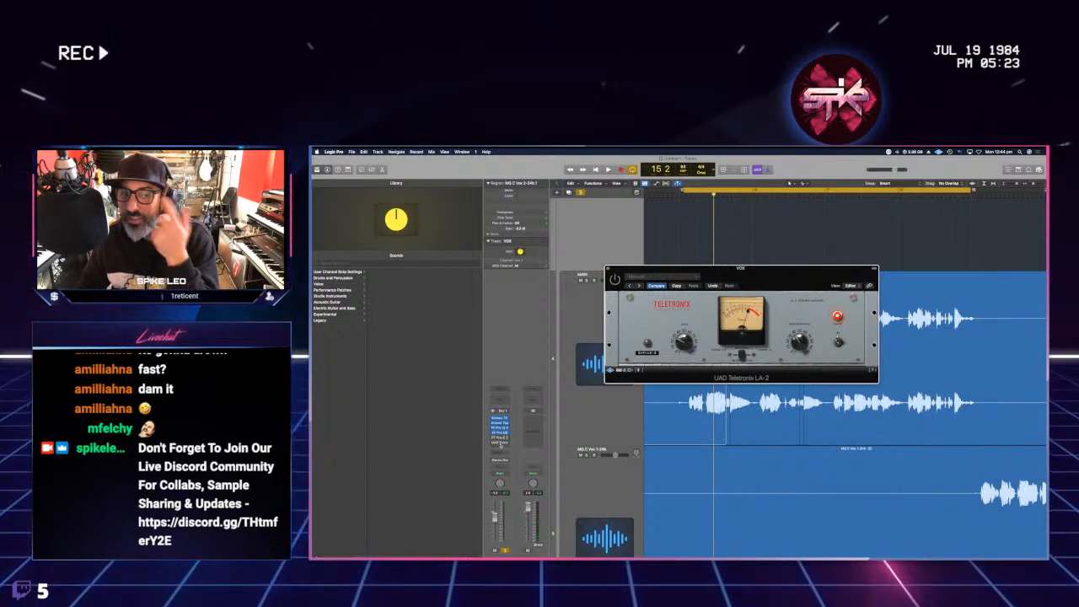
- Insert the mono UAD UA 1176 Rev A compressor after the Teletronix LA-2 on the VOX channel
click(500, 444)
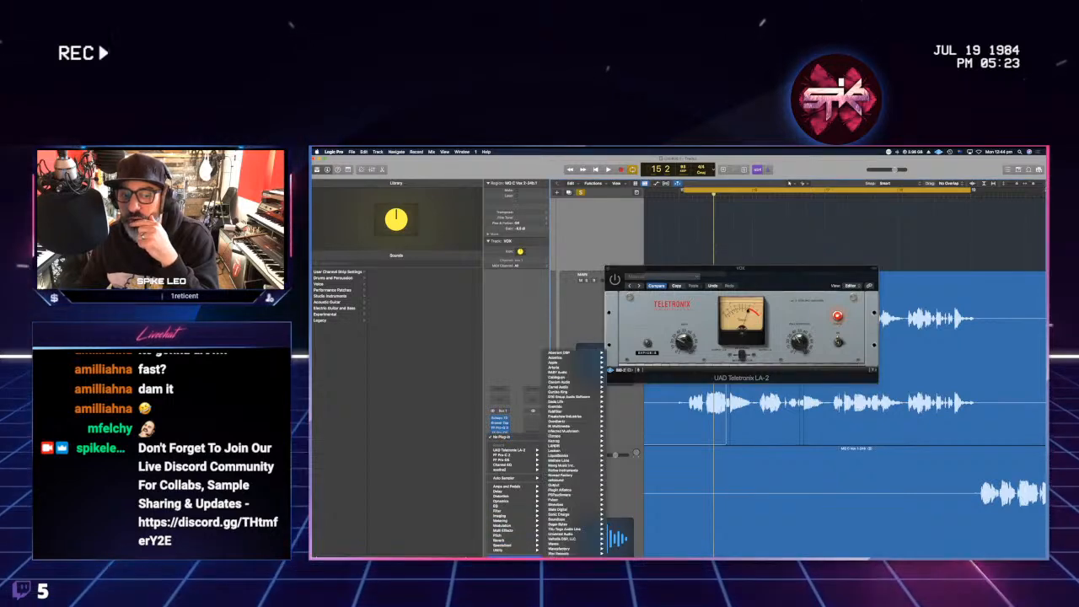
mouse_move(569, 532)
mouse_move(638, 536)
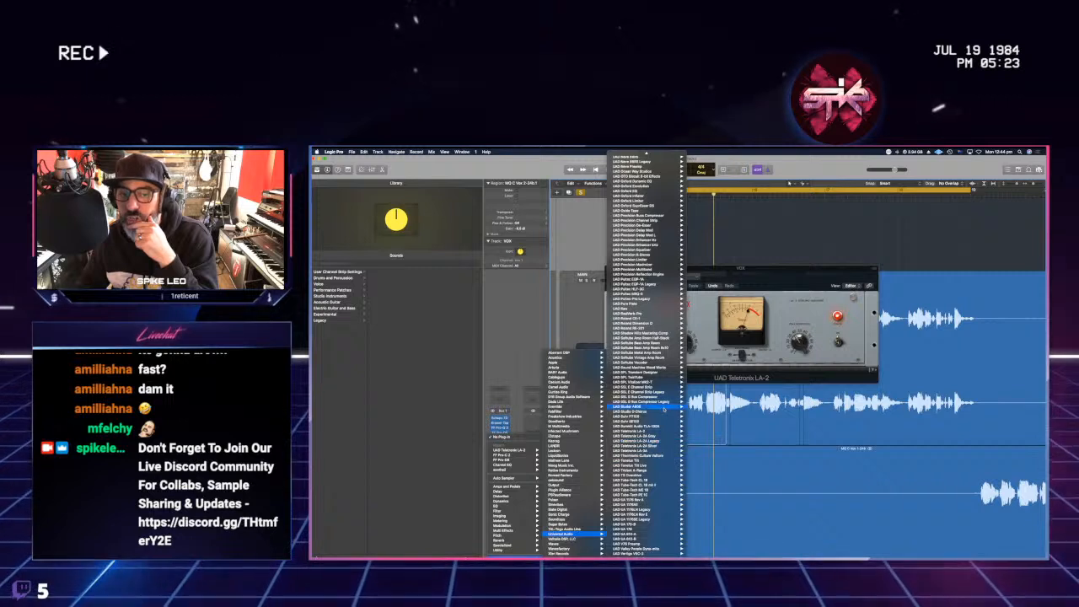
mouse_move(664, 408)
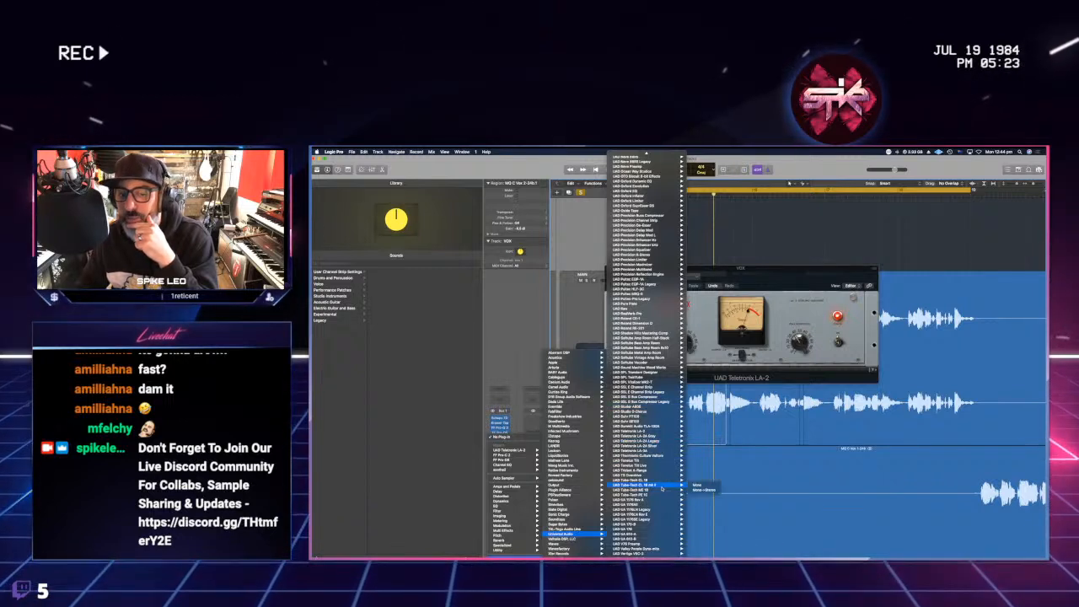
mouse_move(655, 500)
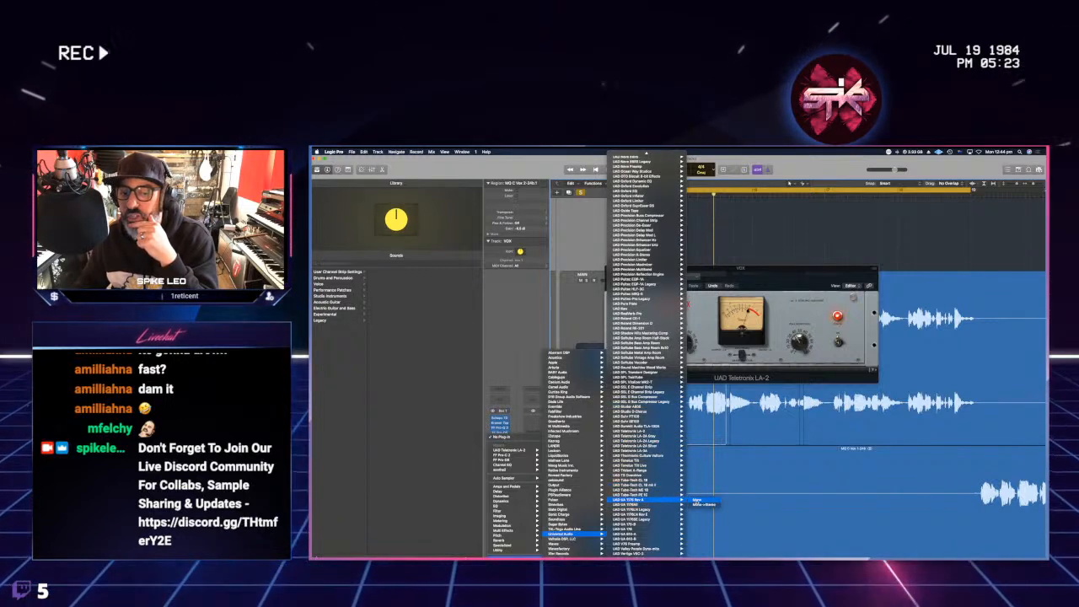
click(698, 500)
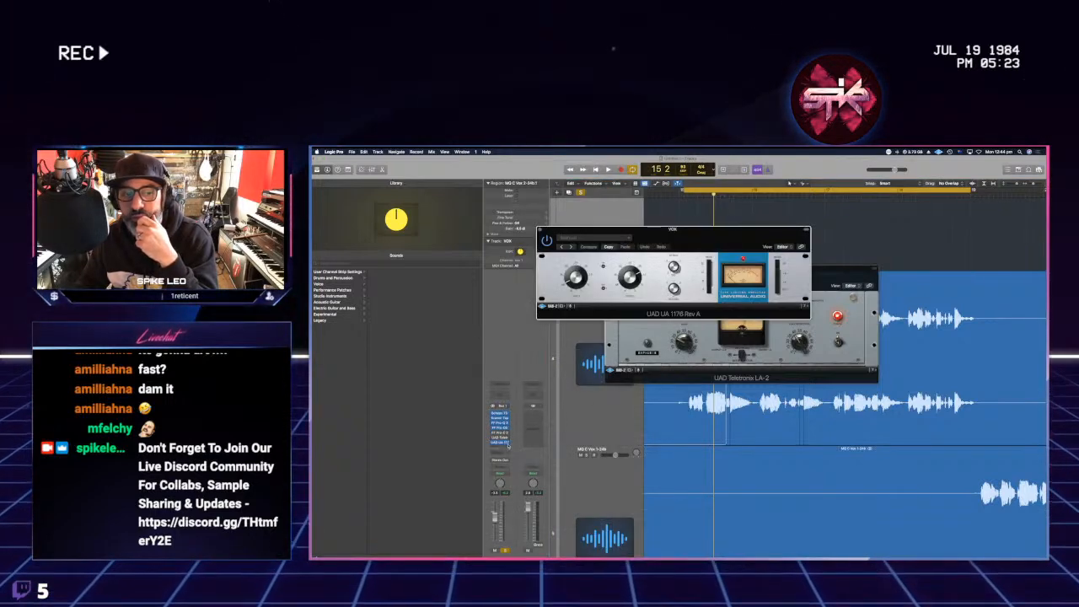
- Replace the UA 1176 Rev A on the VOX channel with the Waves CLA-76 (m) and move its window over the LA-2
click(504, 442)
mouse_move(528, 555)
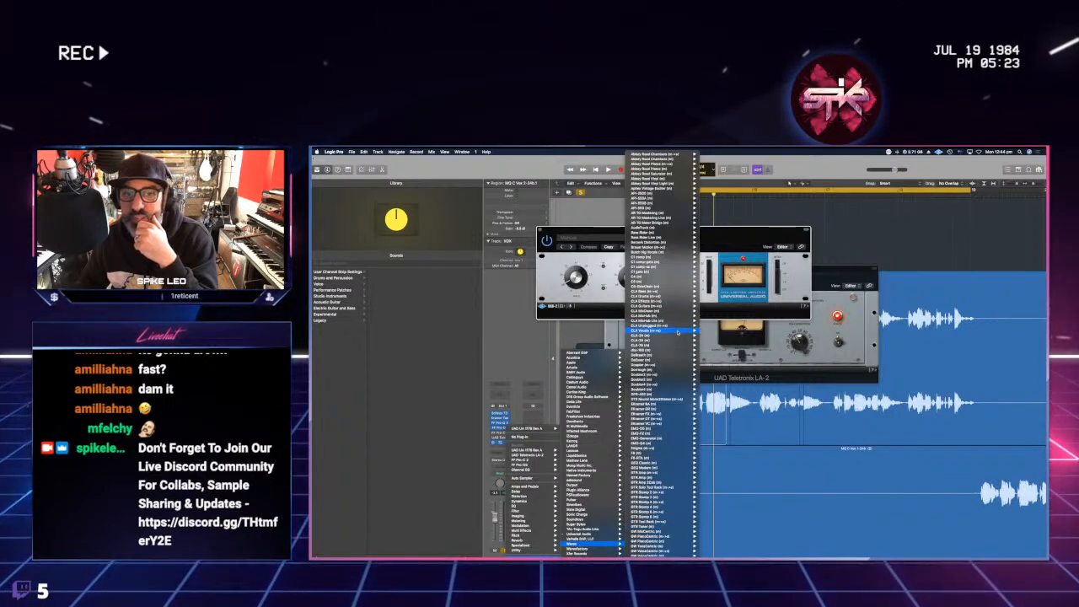
click(679, 344)
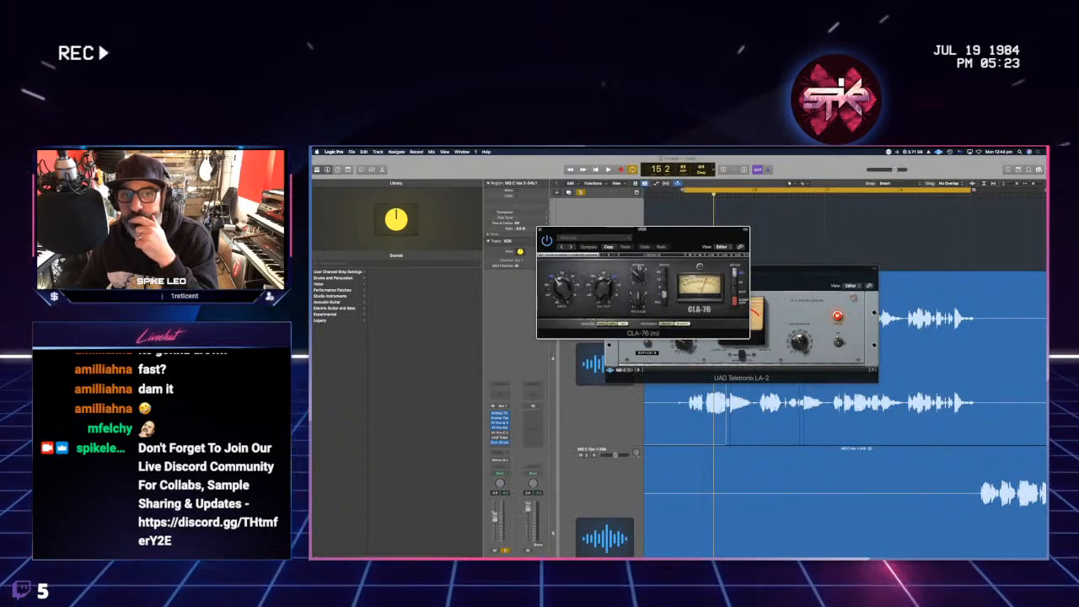
drag(606, 229, 728, 243)
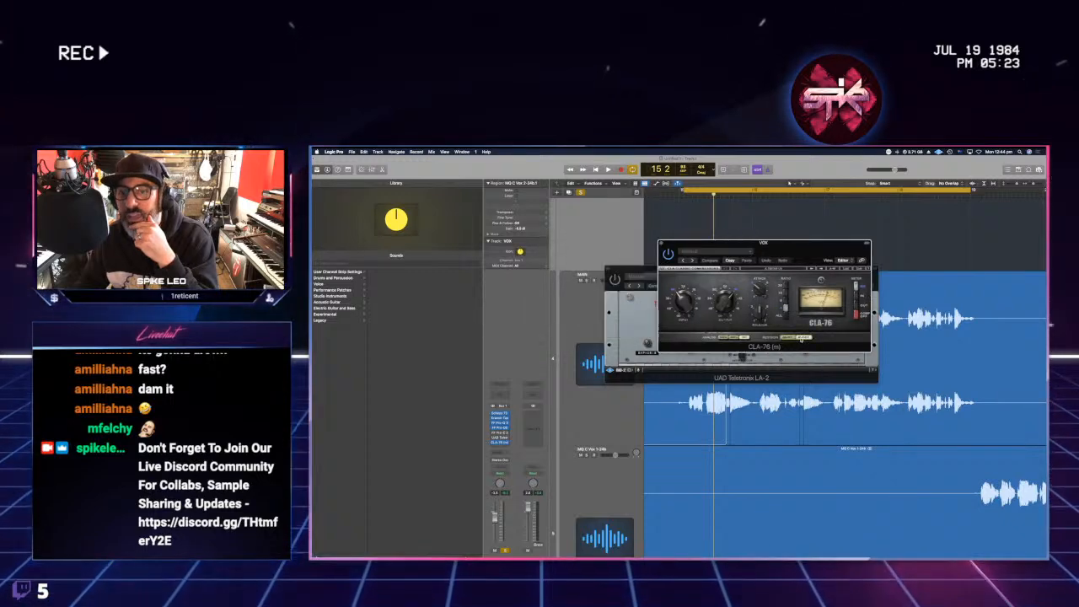
- Switch the CLA-76 between its blue and black revisions, ending on the blue one
click(801, 338)
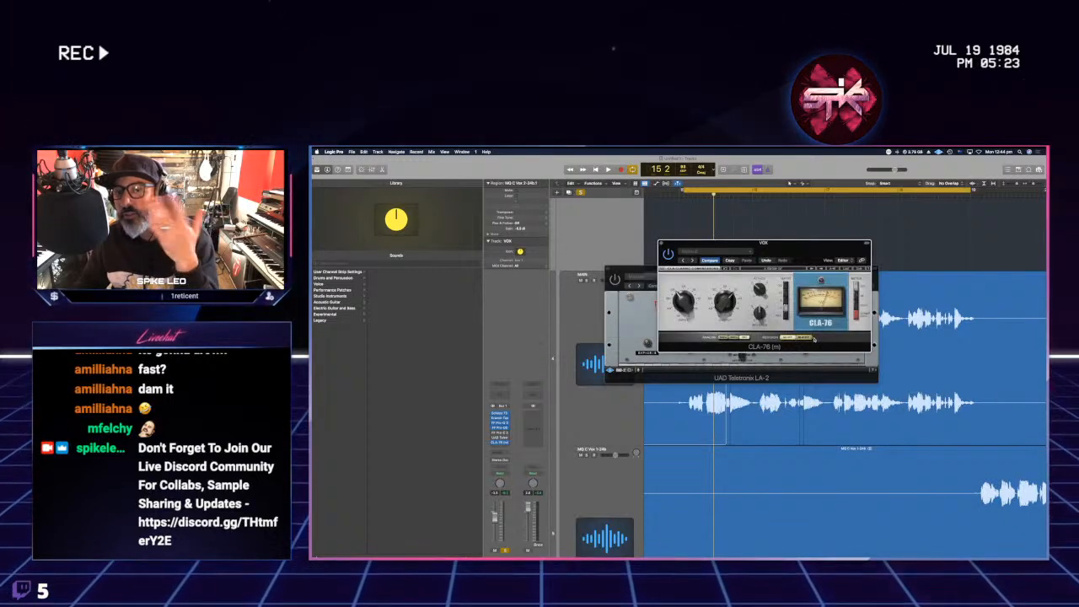
click(809, 338)
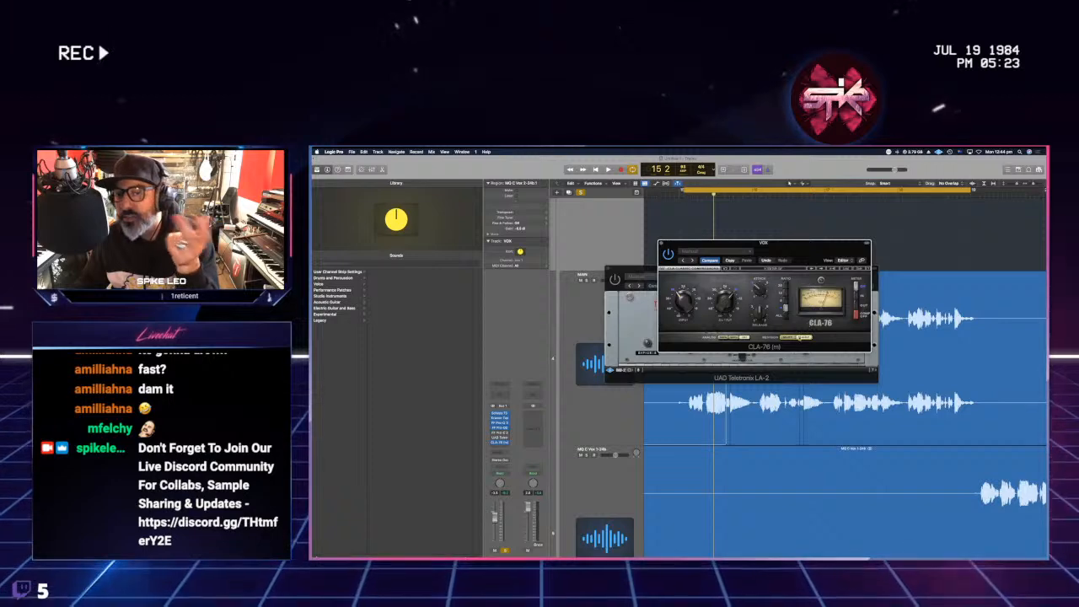
click(805, 338)
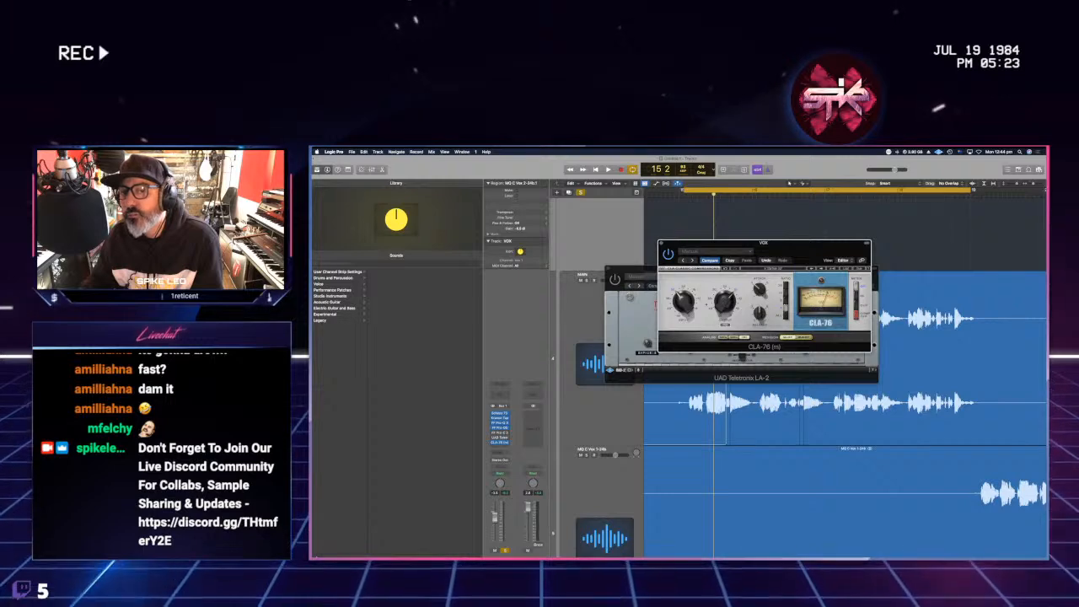
- Close the Teletronix LA-2 window and audition the looped vocals through the CLA-76
key(space)
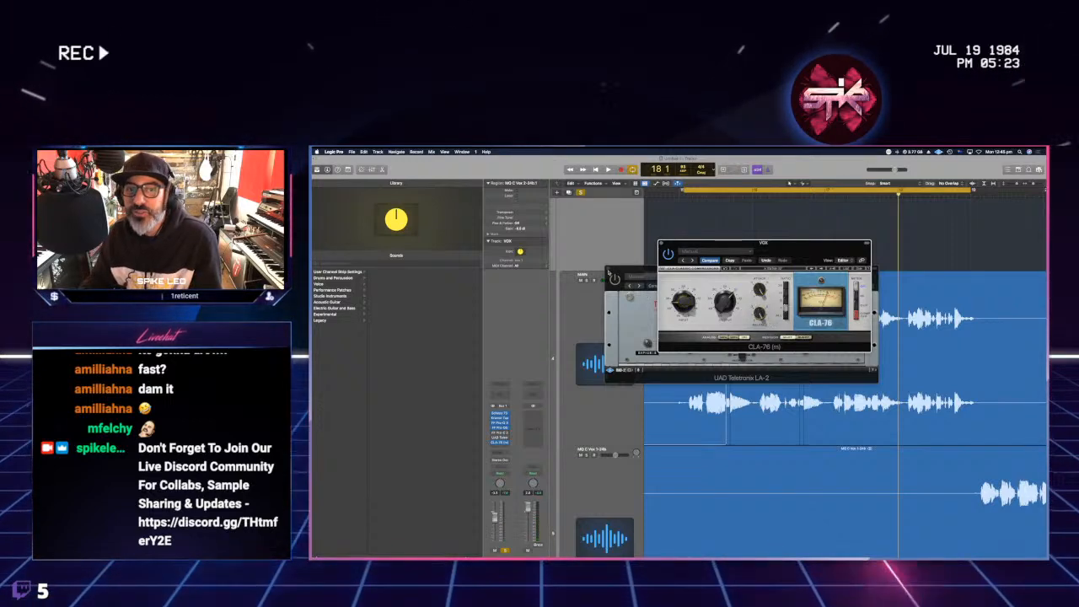
click(607, 272)
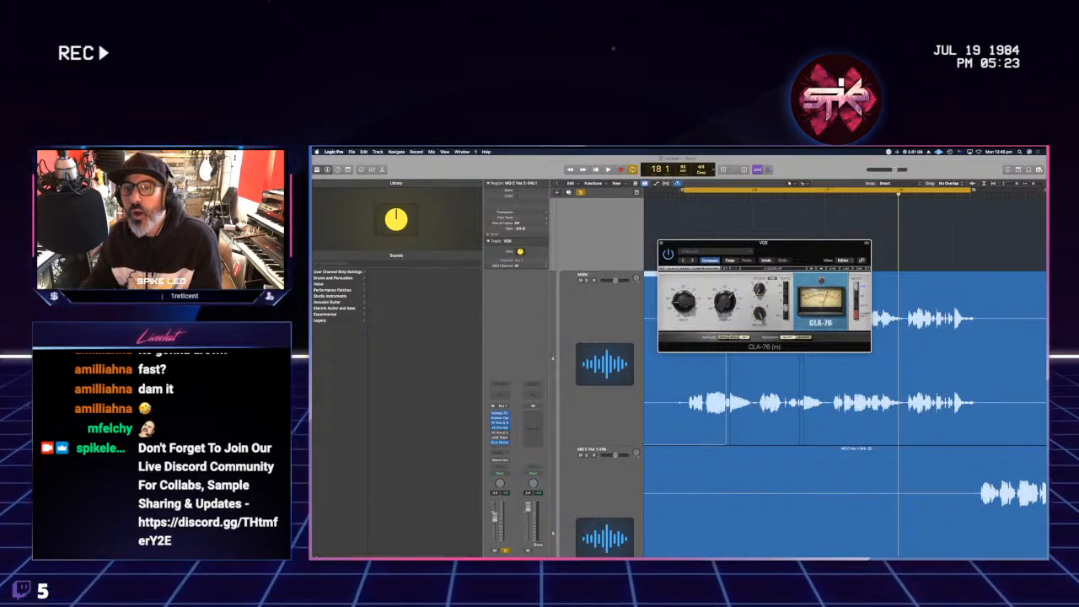
mouse_move(760, 311)
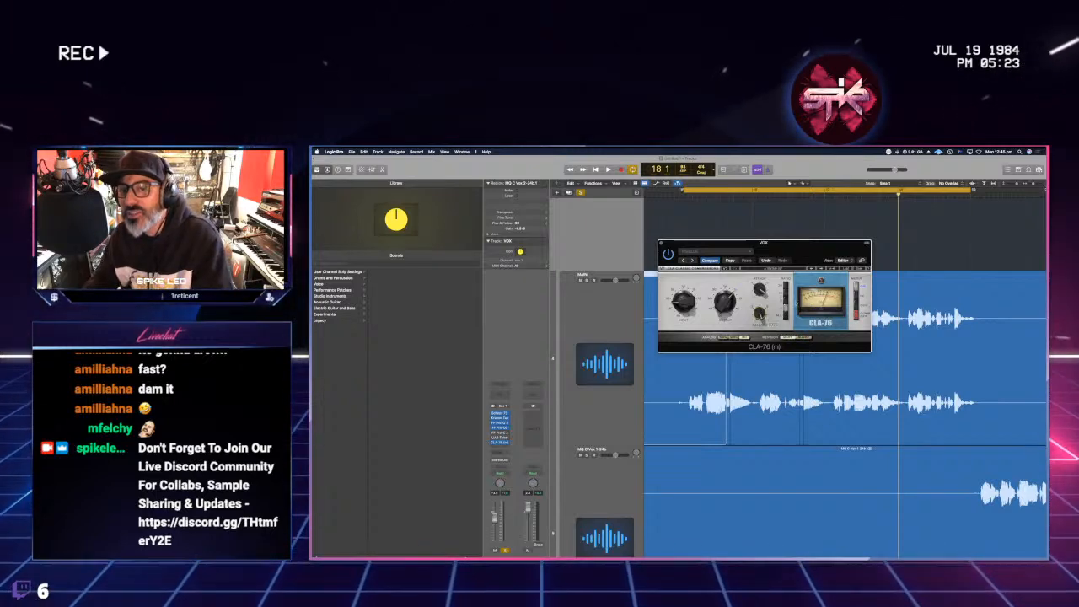
key(space)
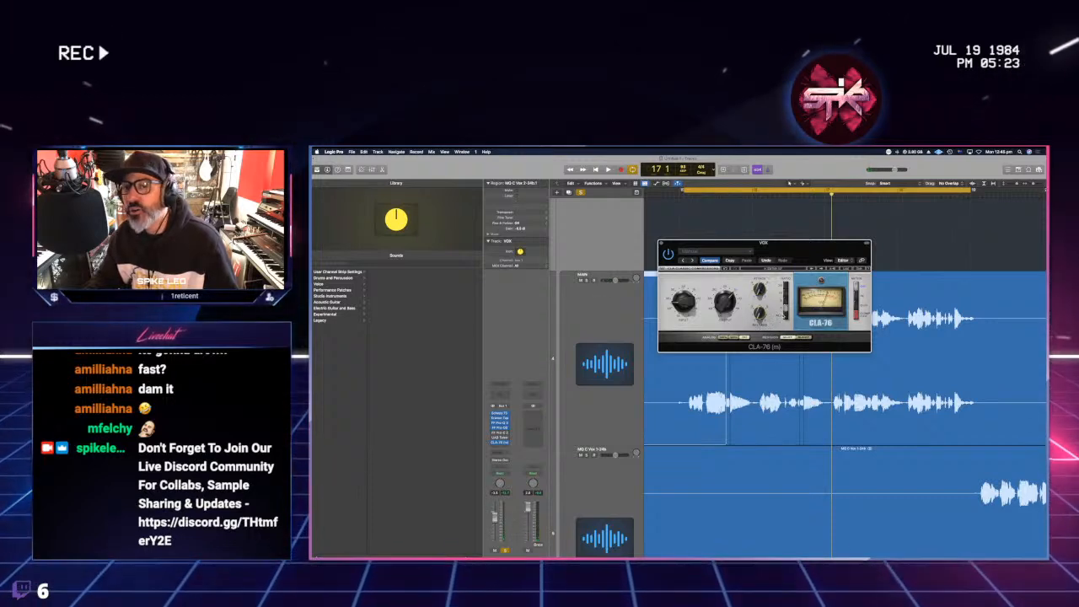
key(space)
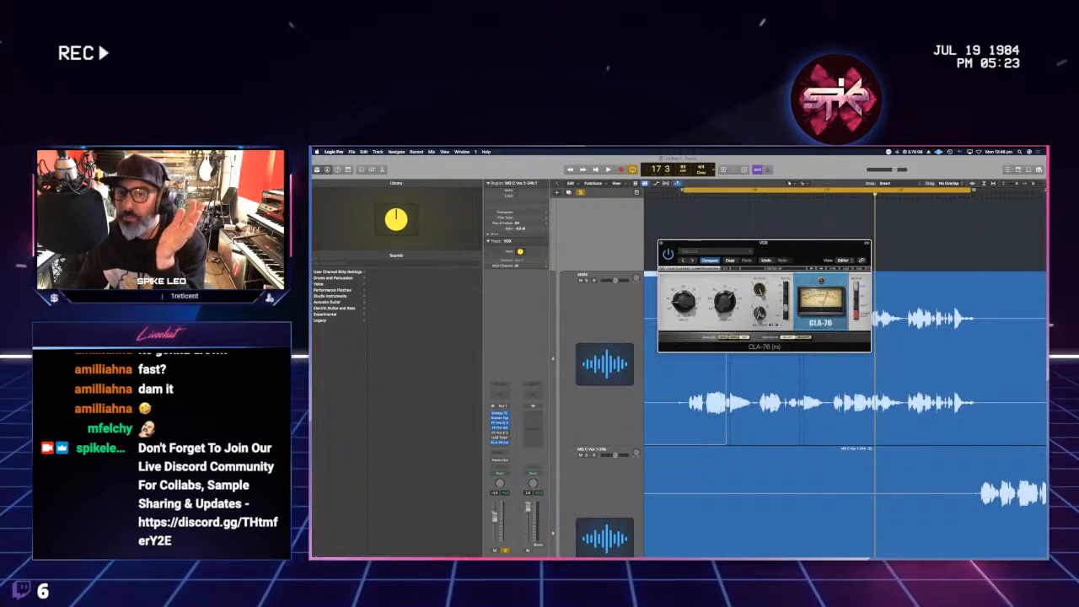
- Try the release and attack controls of the CLA-76 while repeatedly replaying the opening vocal phrase
click(760, 314)
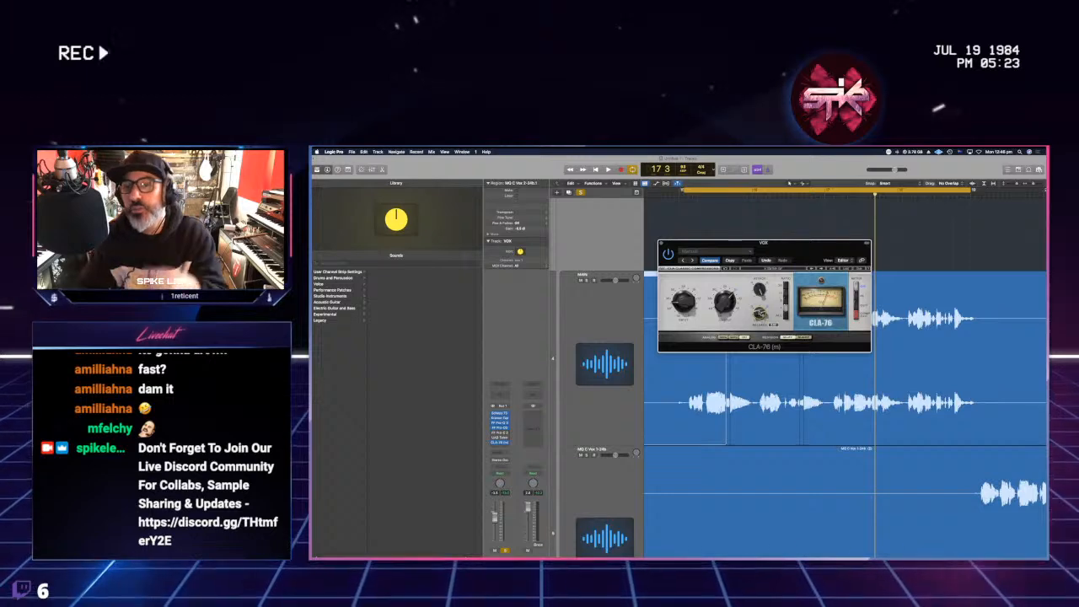
key(space)
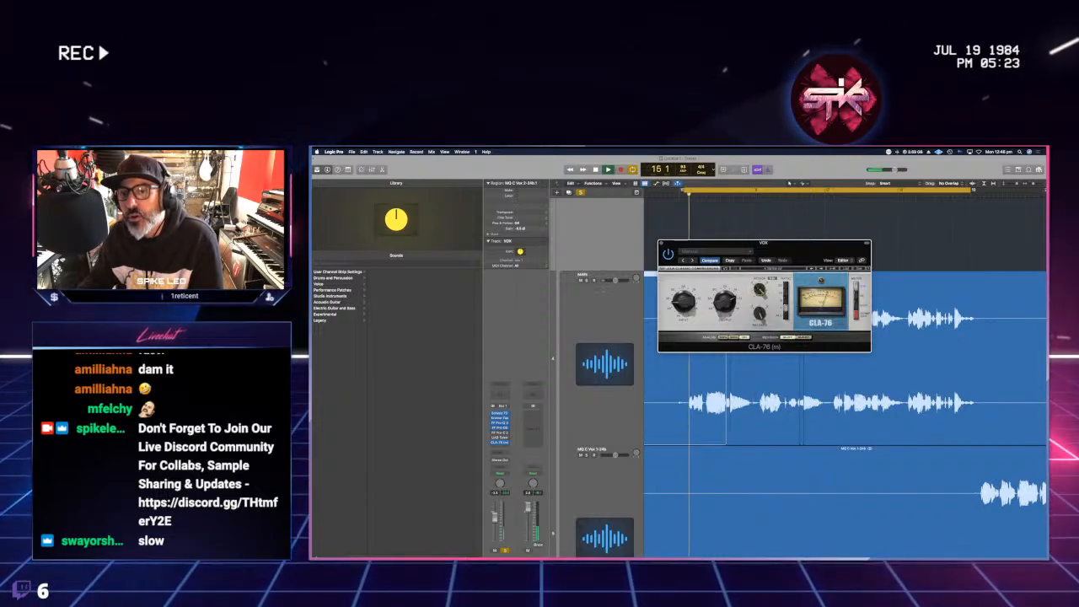
key(space)
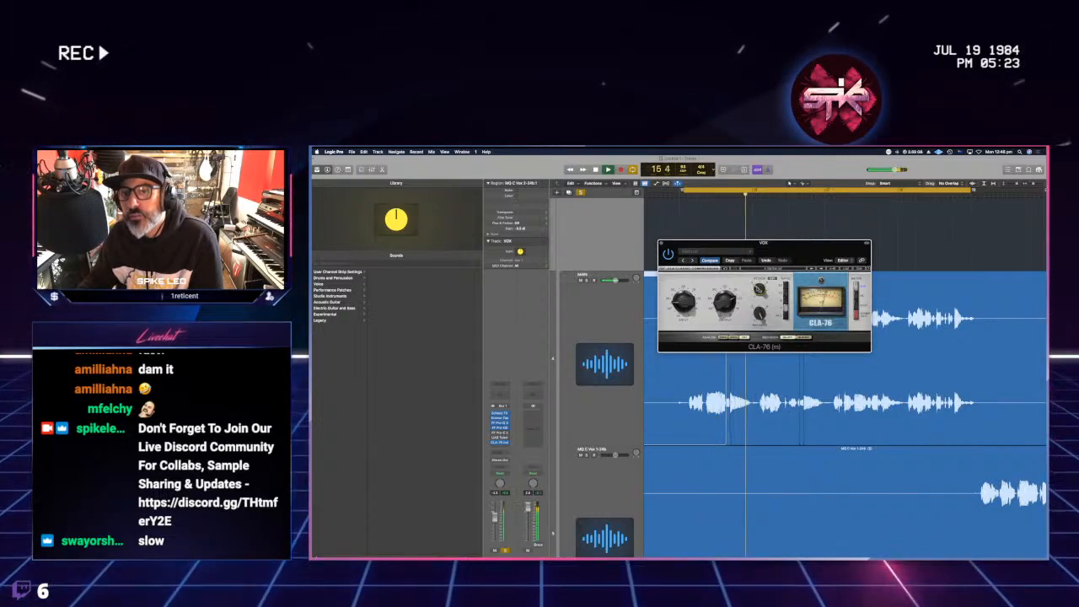
key(space)
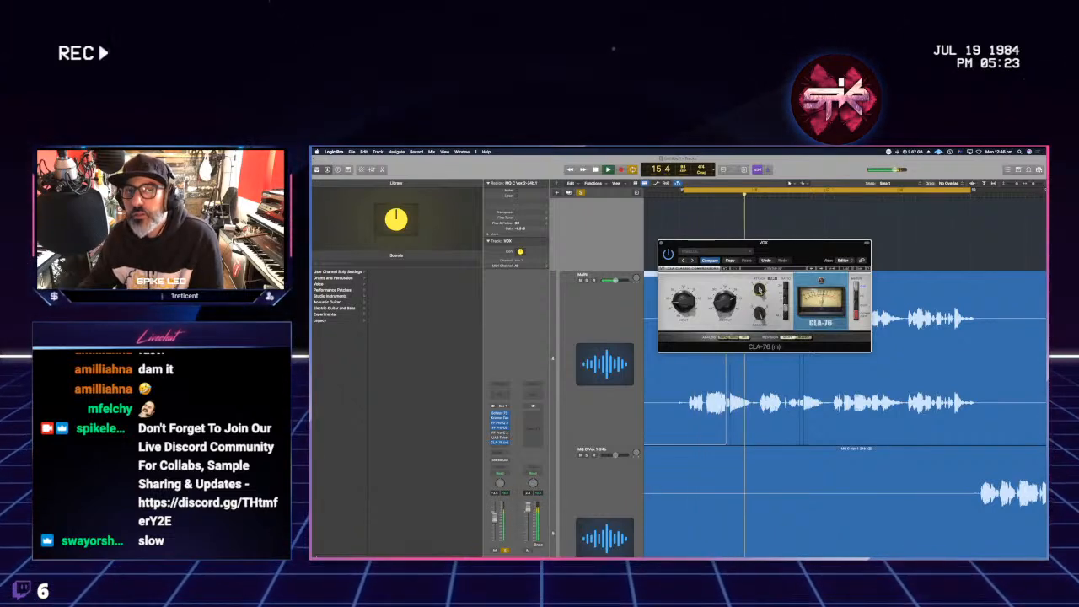
key(space)
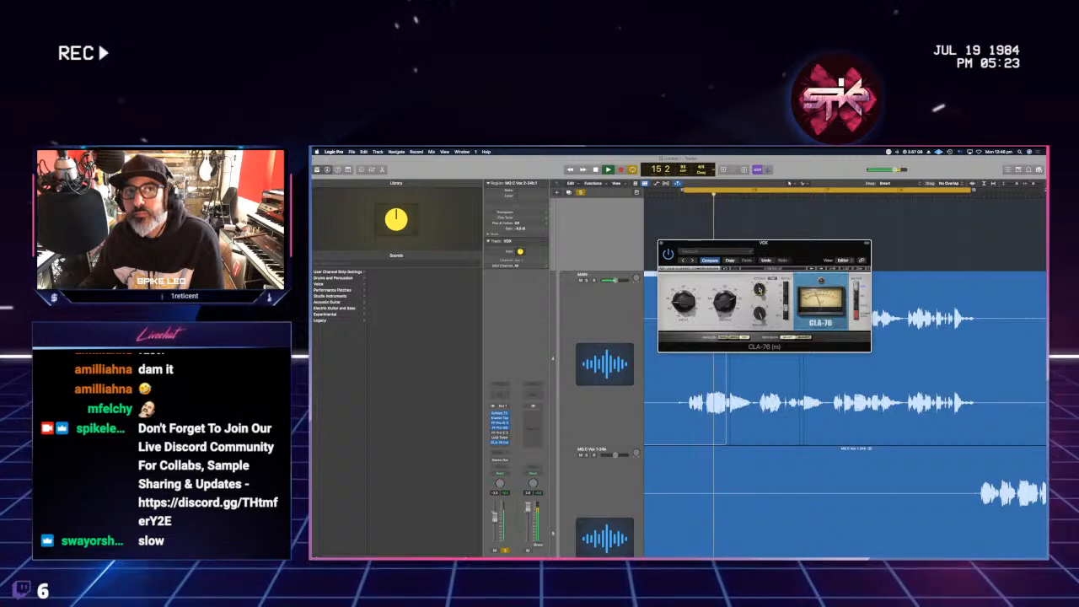
key(space)
key(space)
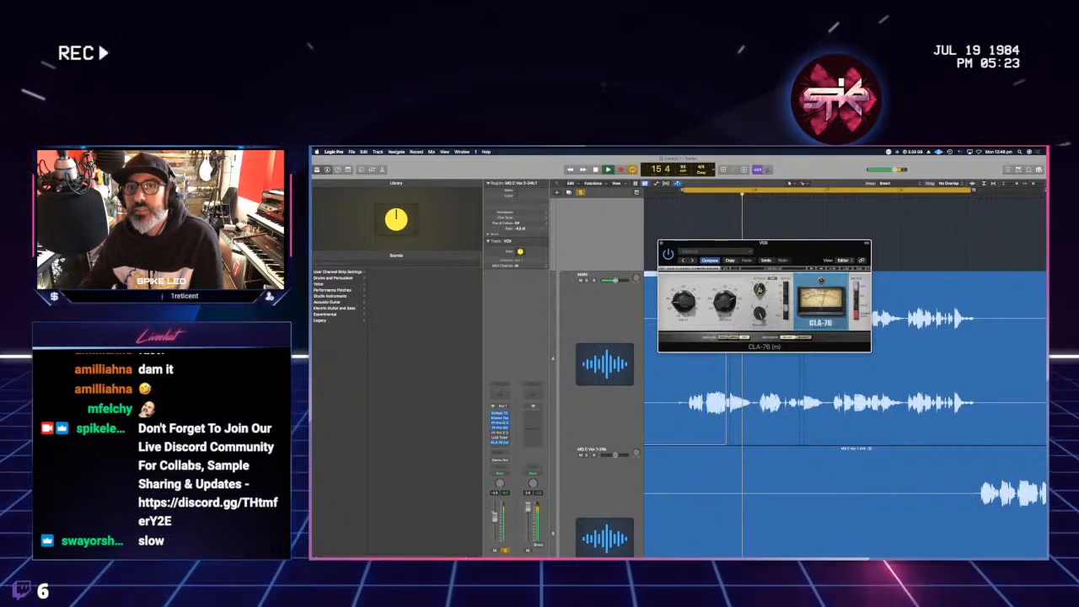
key(space)
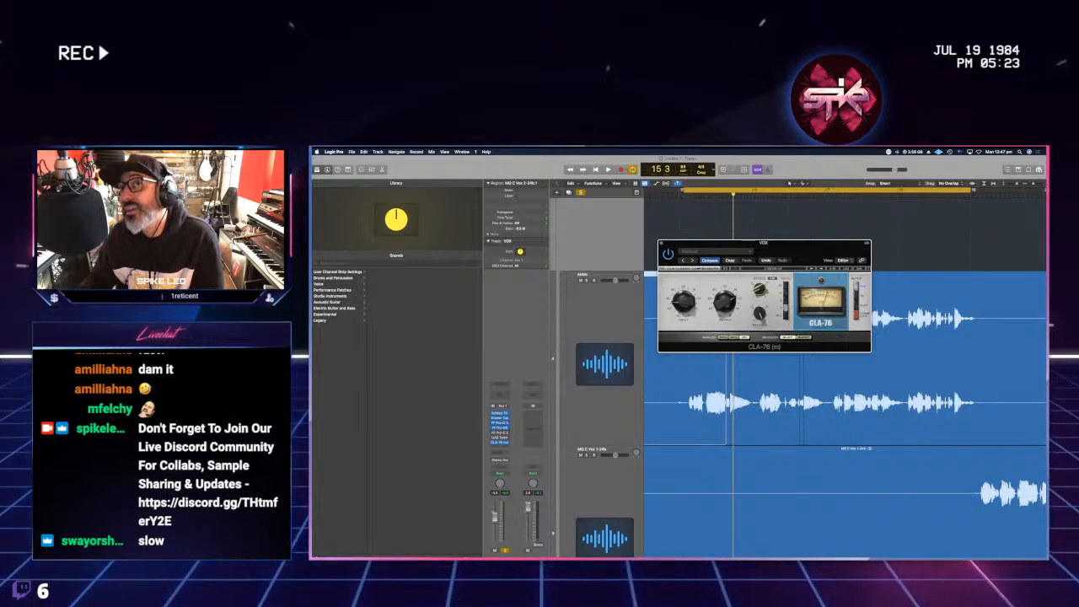
- Adjust the CLA-76 input level while starting and stopping the looped vocals to judge the compression
key(space)
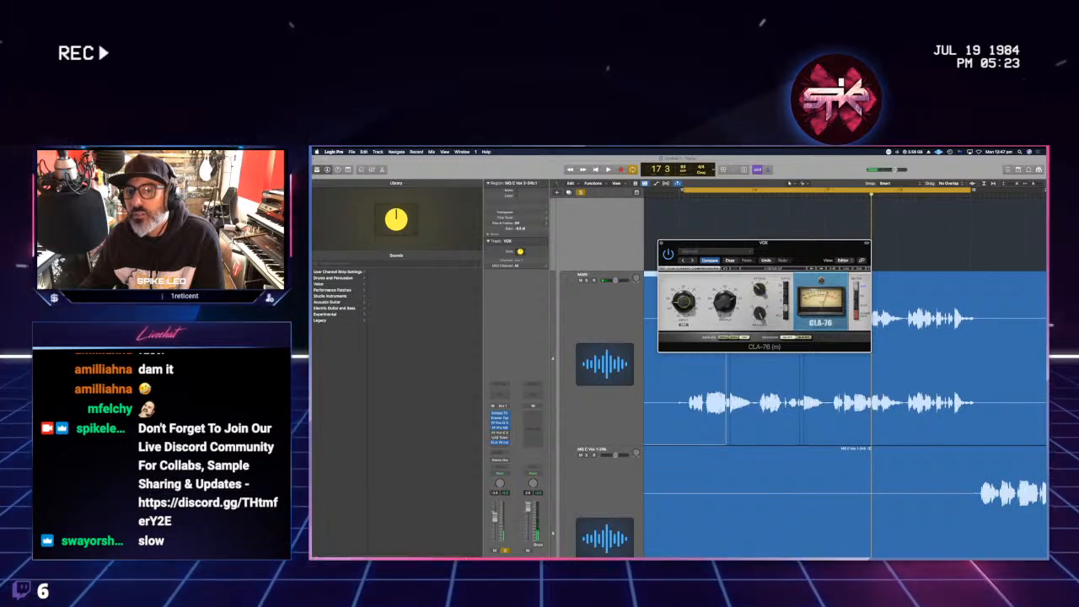
key(space)
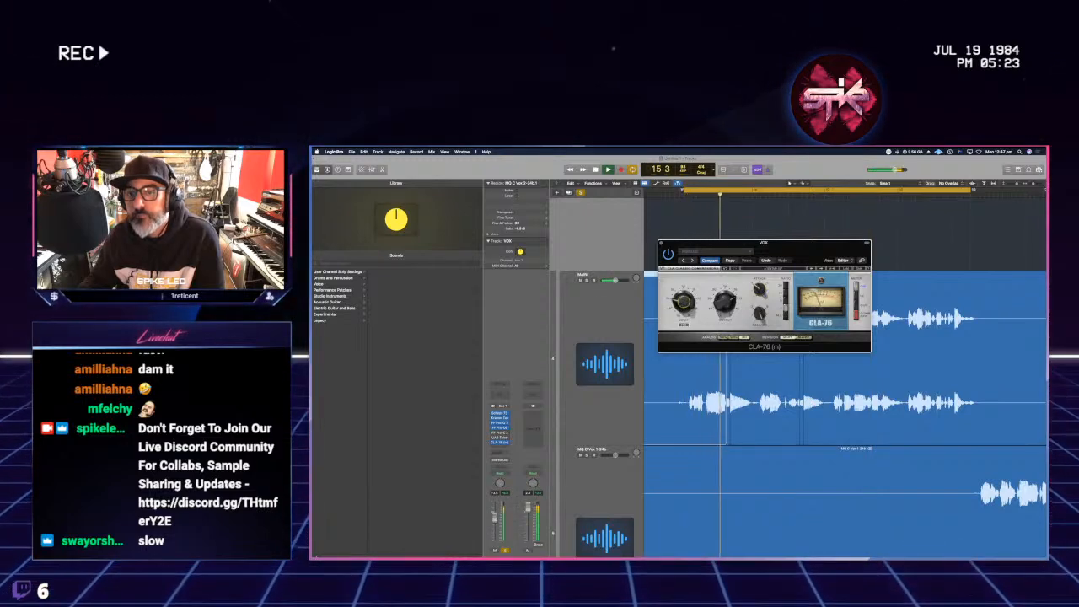
key(space)
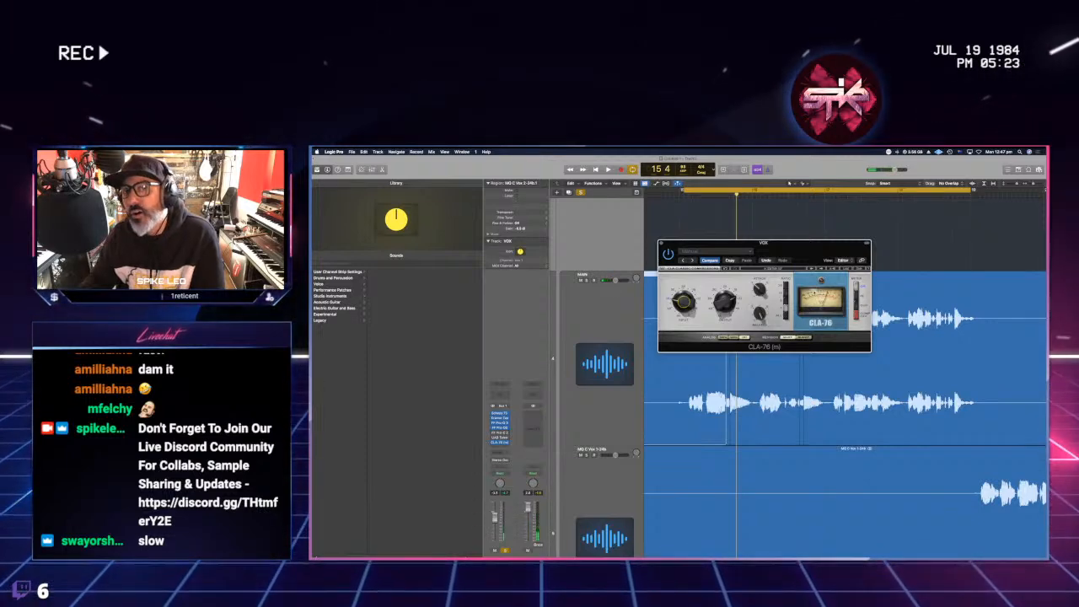
key(space)
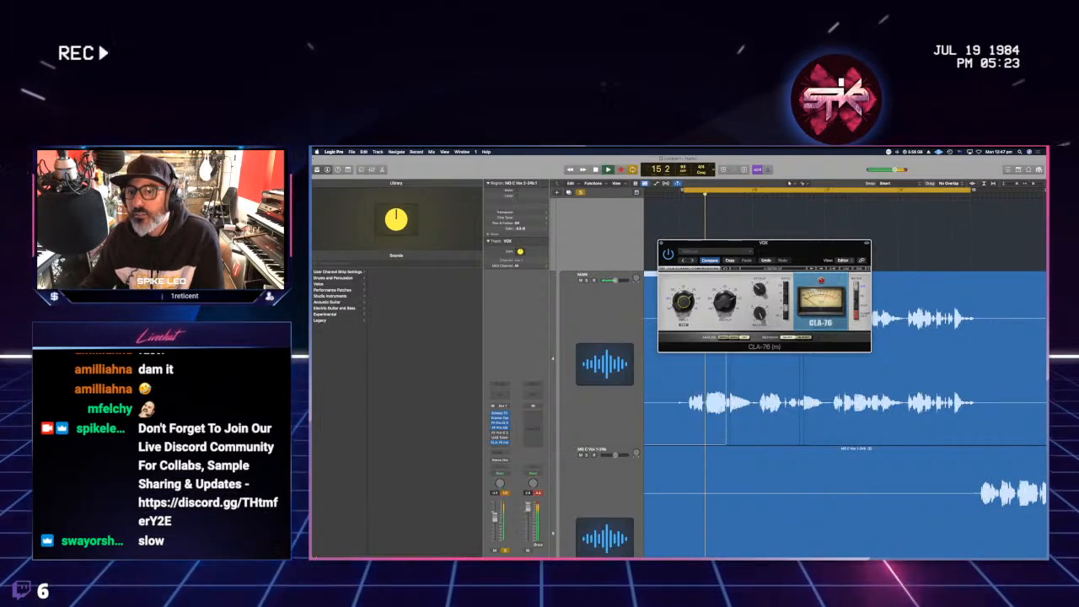
key(space)
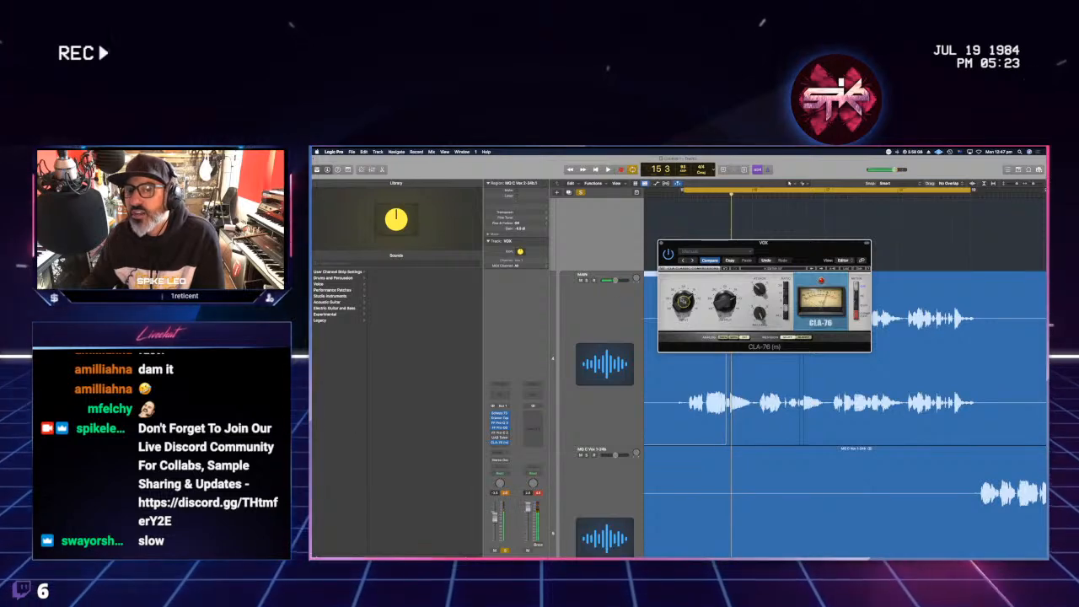
key(space)
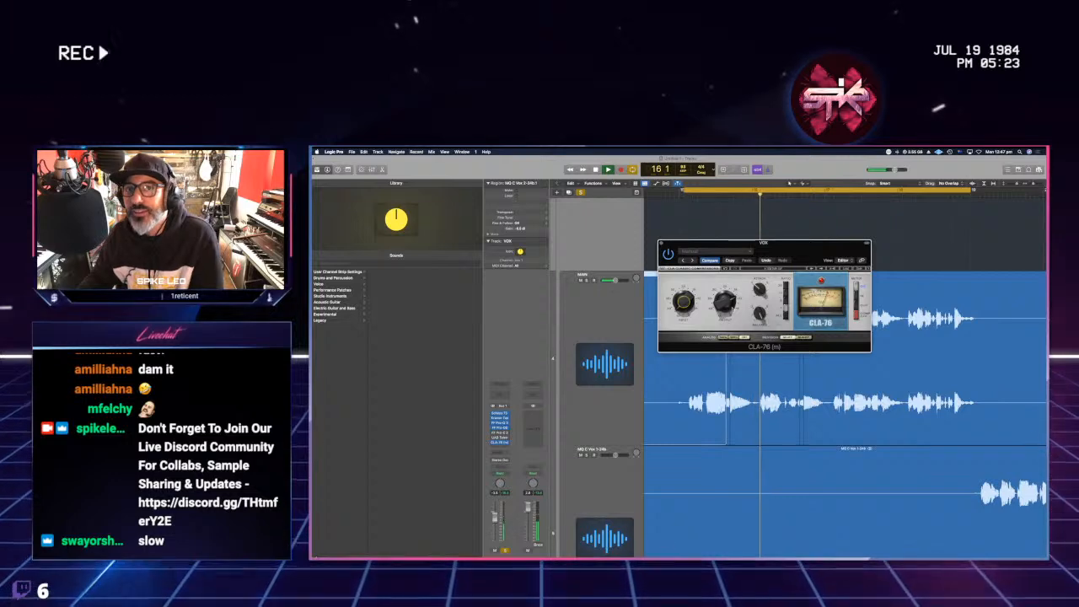
key(space)
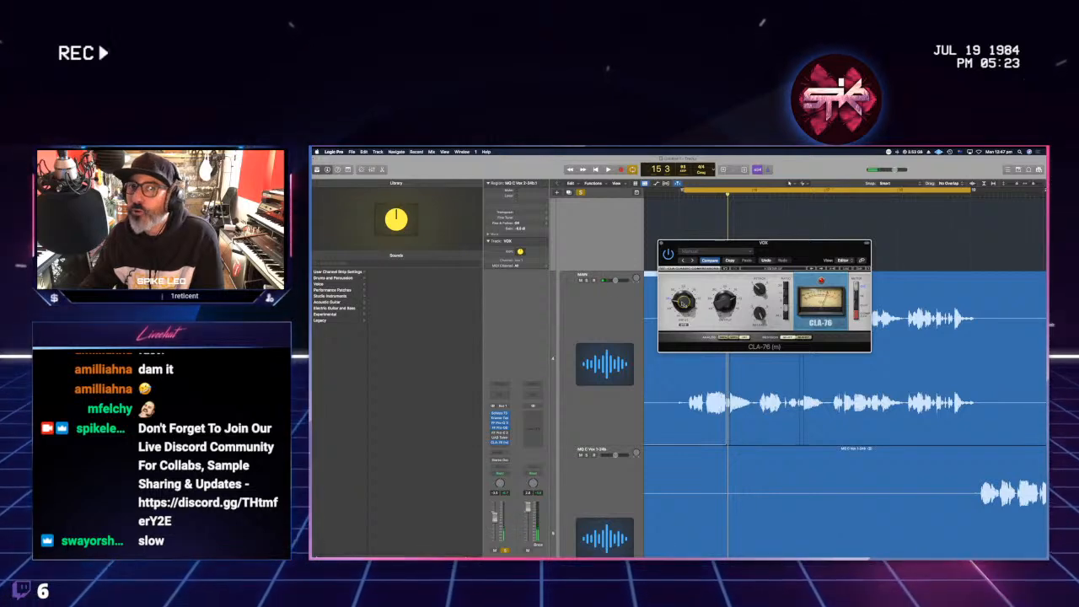
key(space)
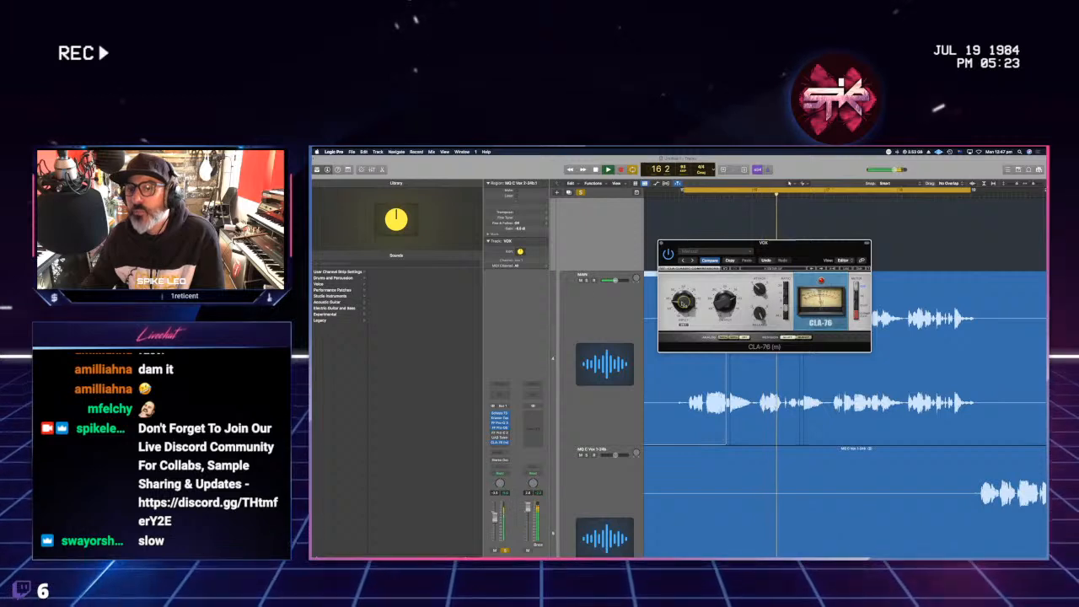
key(space)
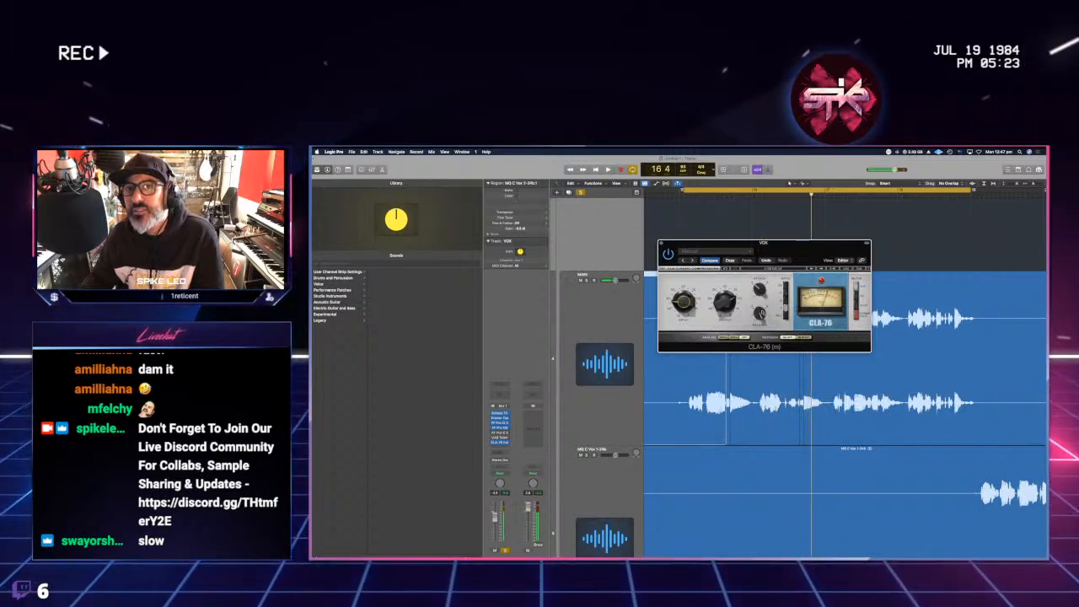
- Work on the CLA-76 release control while replaying the looped vocals
click(760, 314)
key(space)
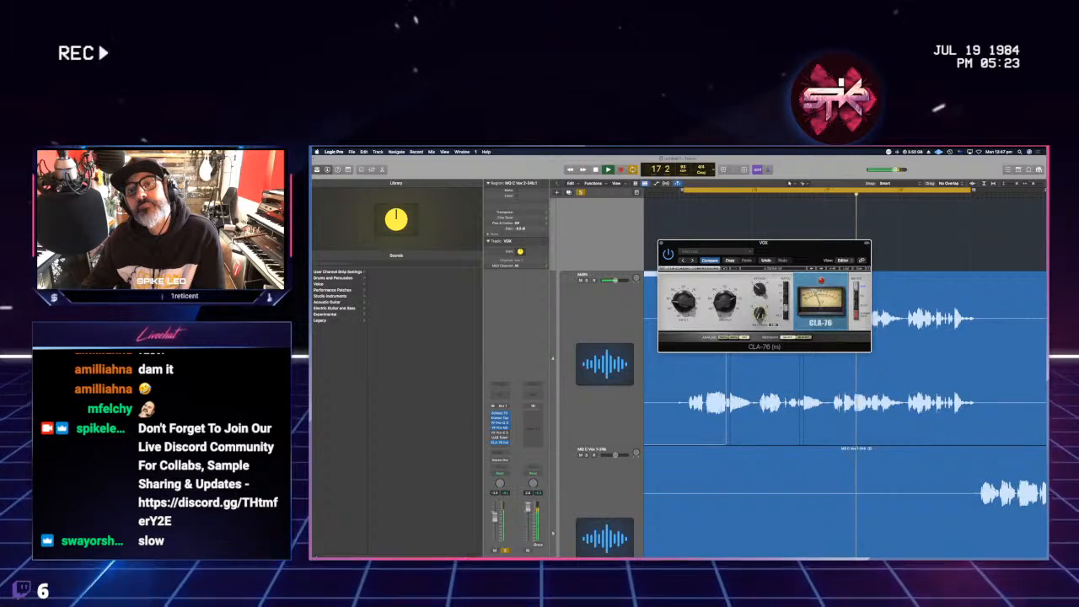
key(space)
key(space)
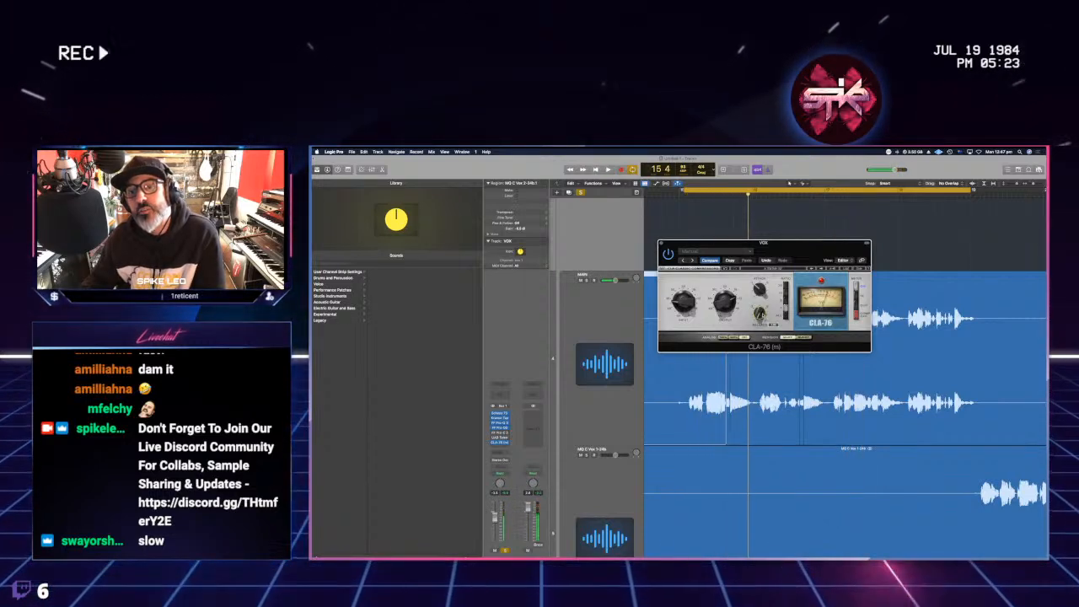
key(space)
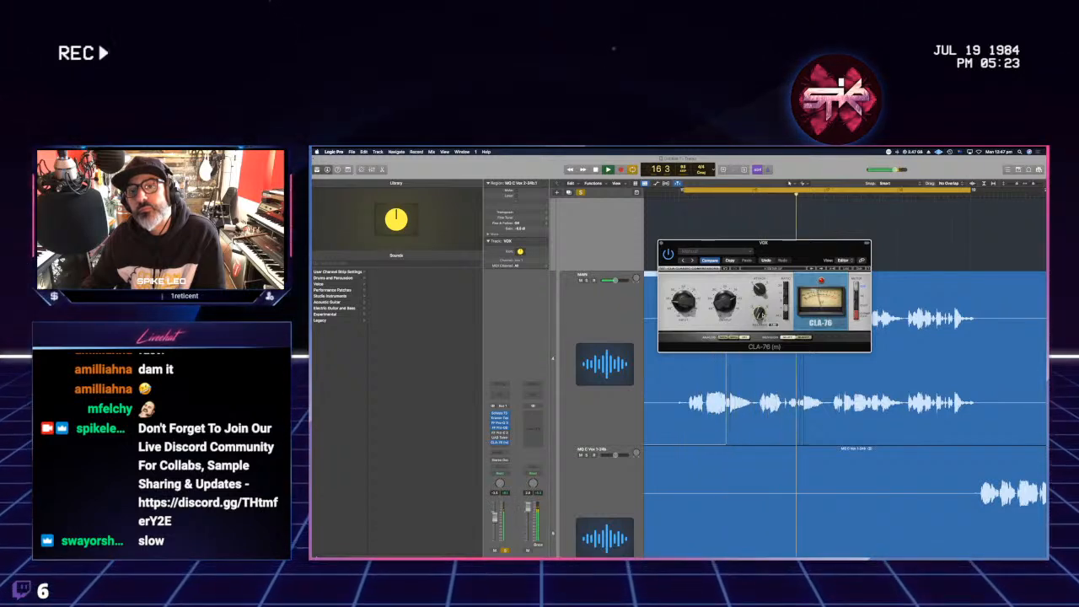
- Replay the soloed vocal loop through the CLA-76 to judge its current compression
key(space)
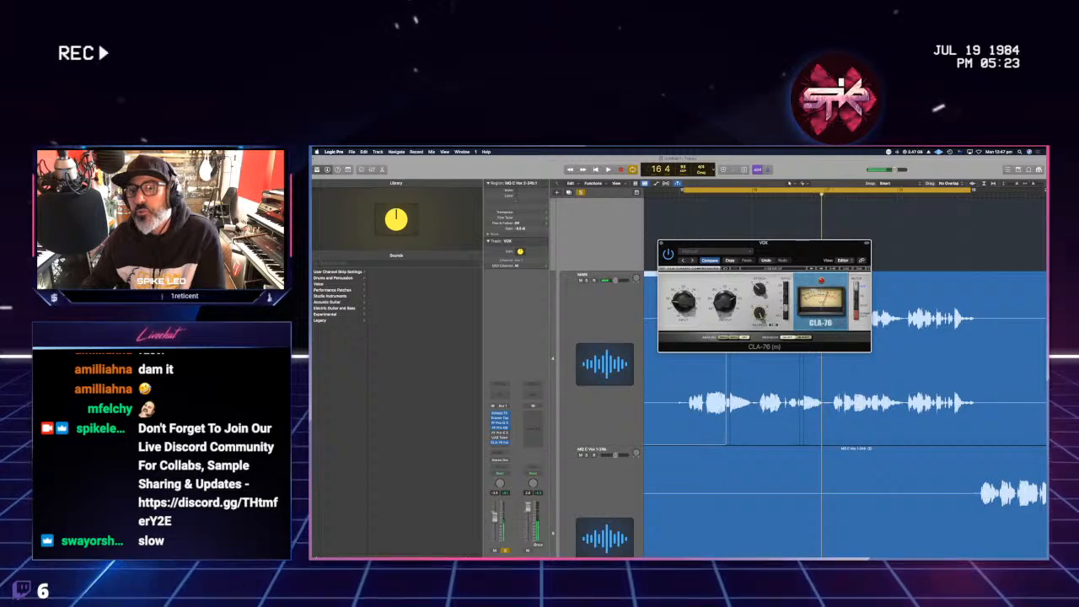
key(space)
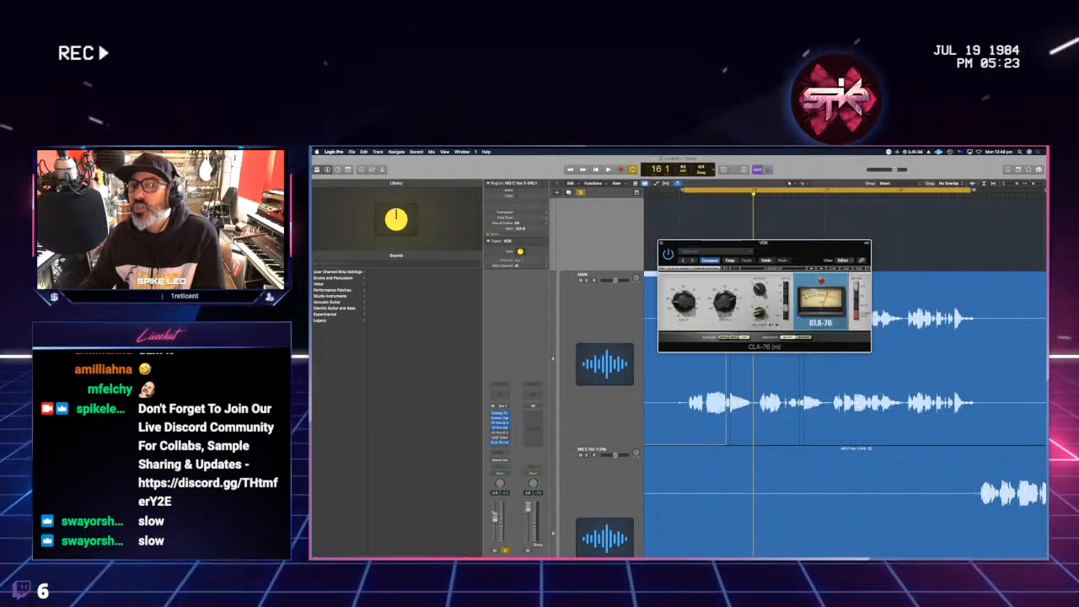
key(space)
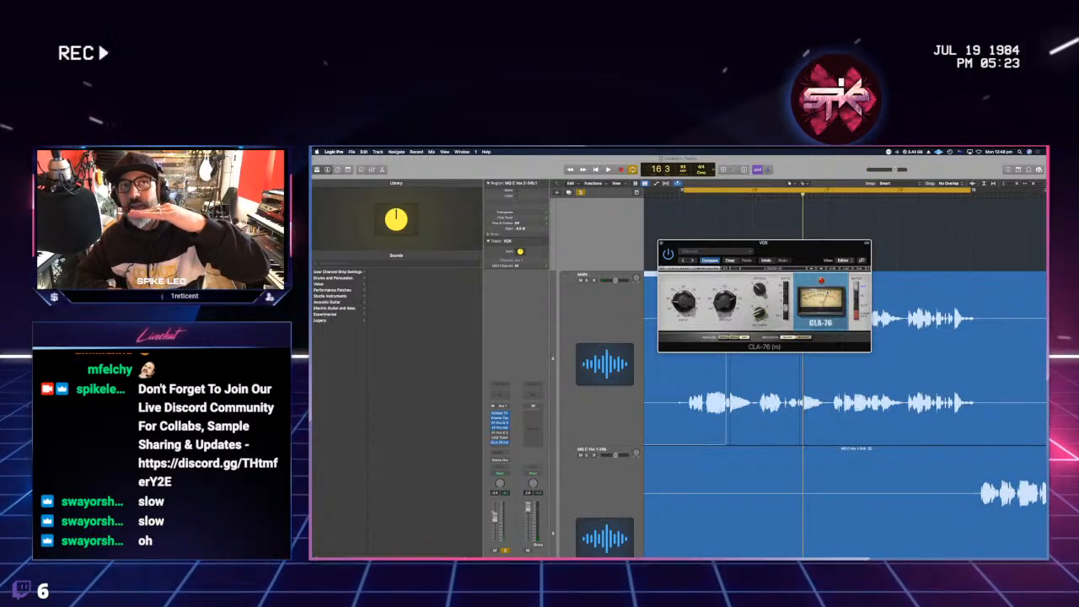
key(space)
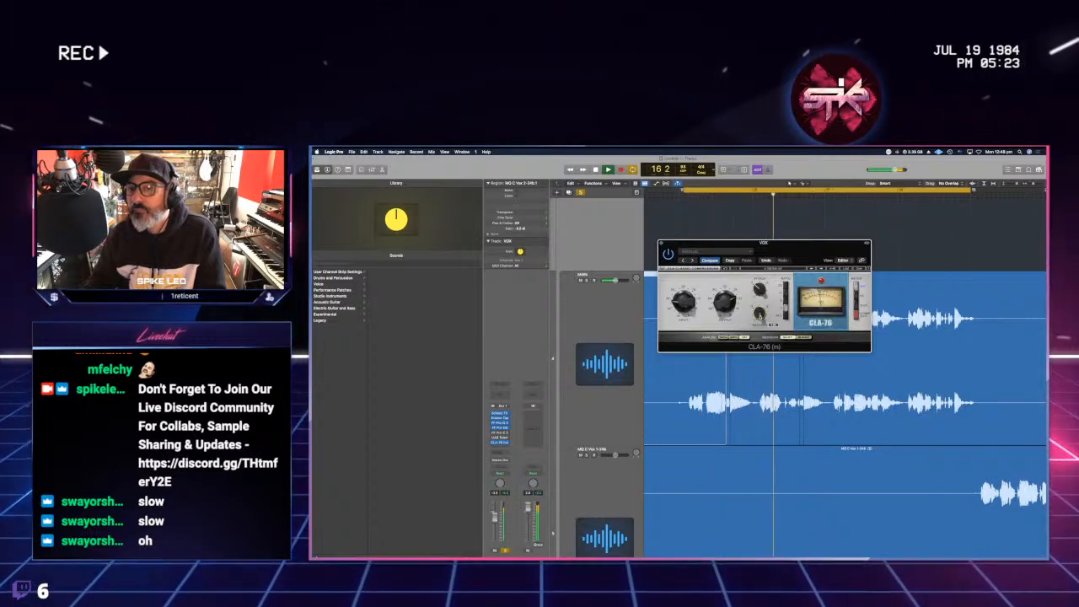
- Turn off the solo on the VOX channel and audition the CLA-76 compression within the full mix
key(space)
click(581, 192)
key(space)
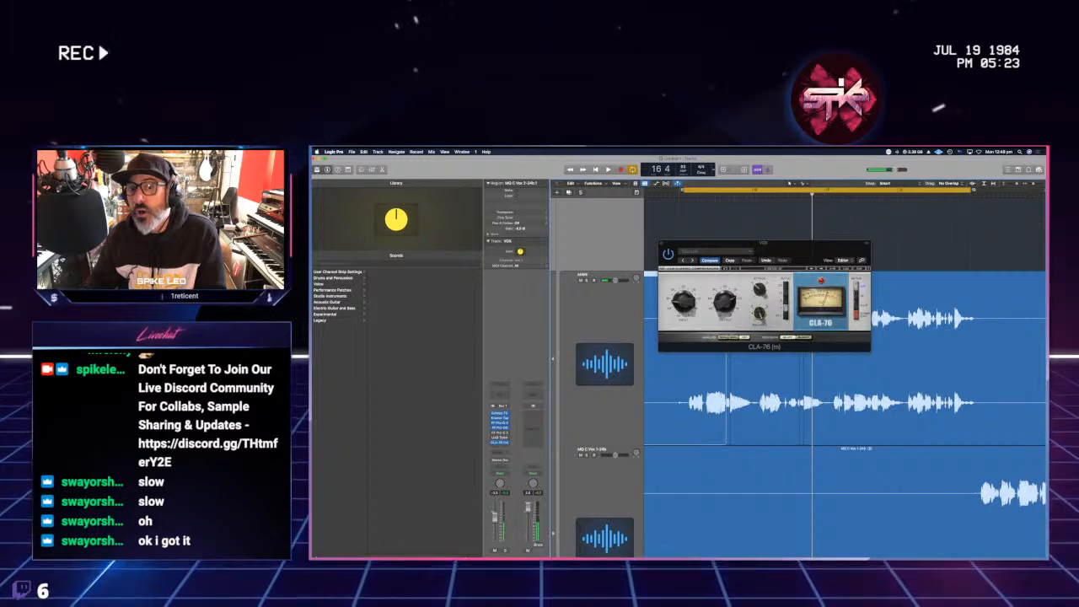
key(space)
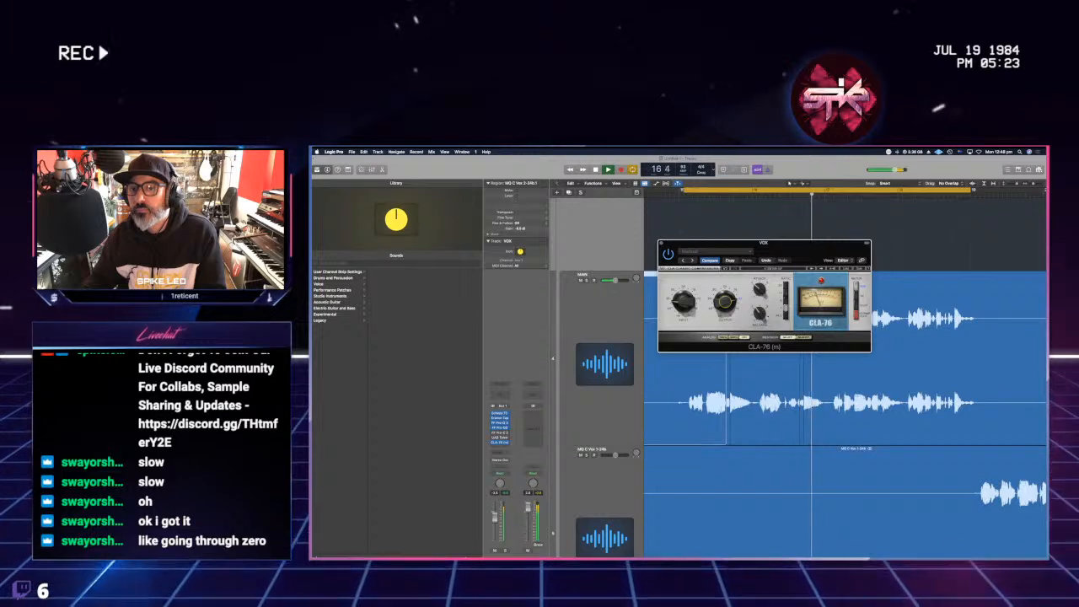
key(space)
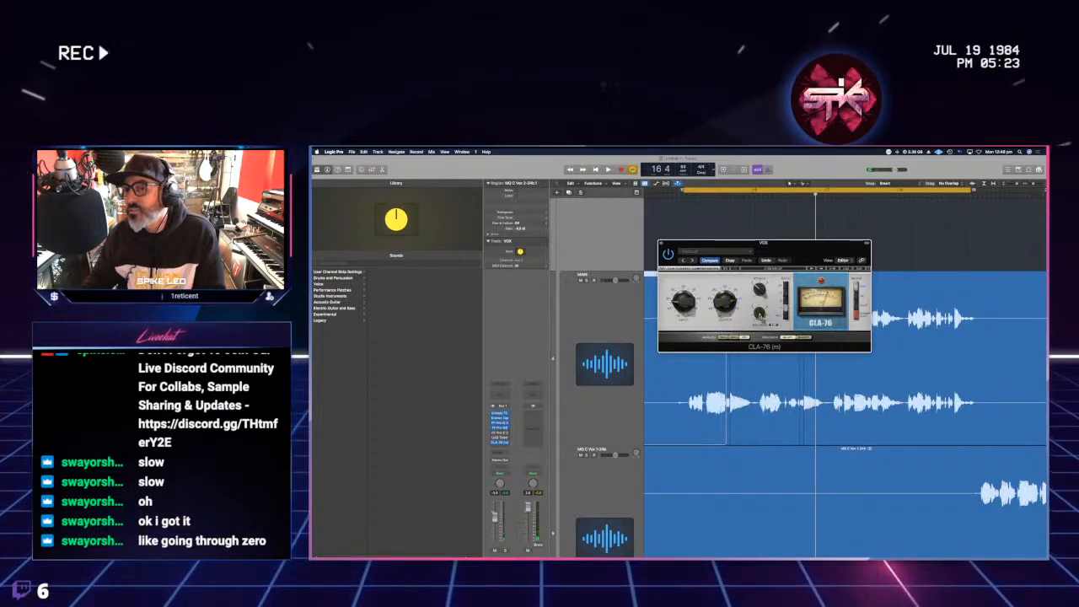
key(space)
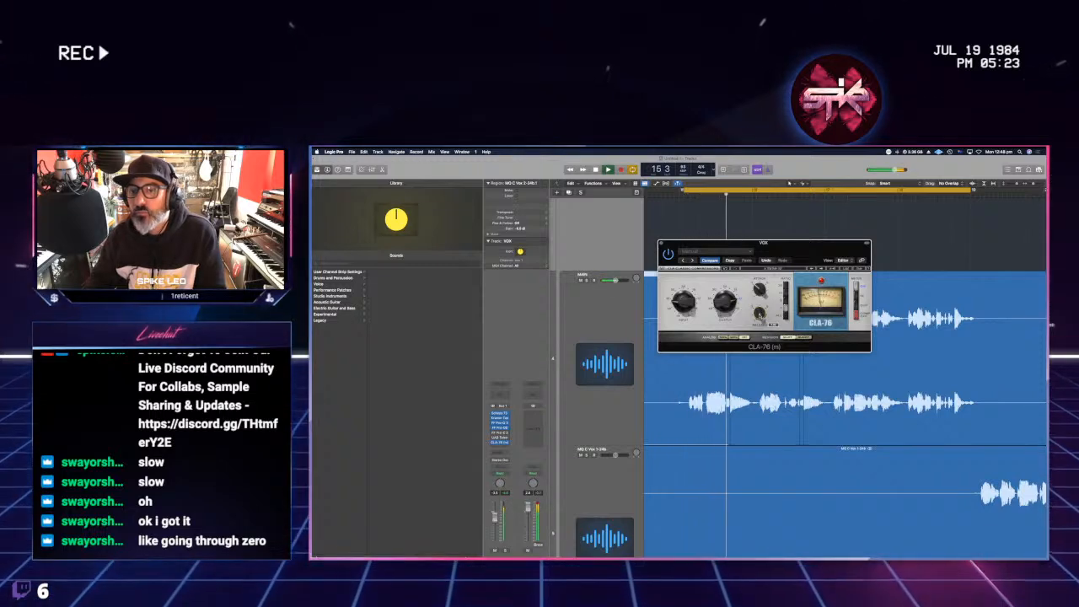
key(space)
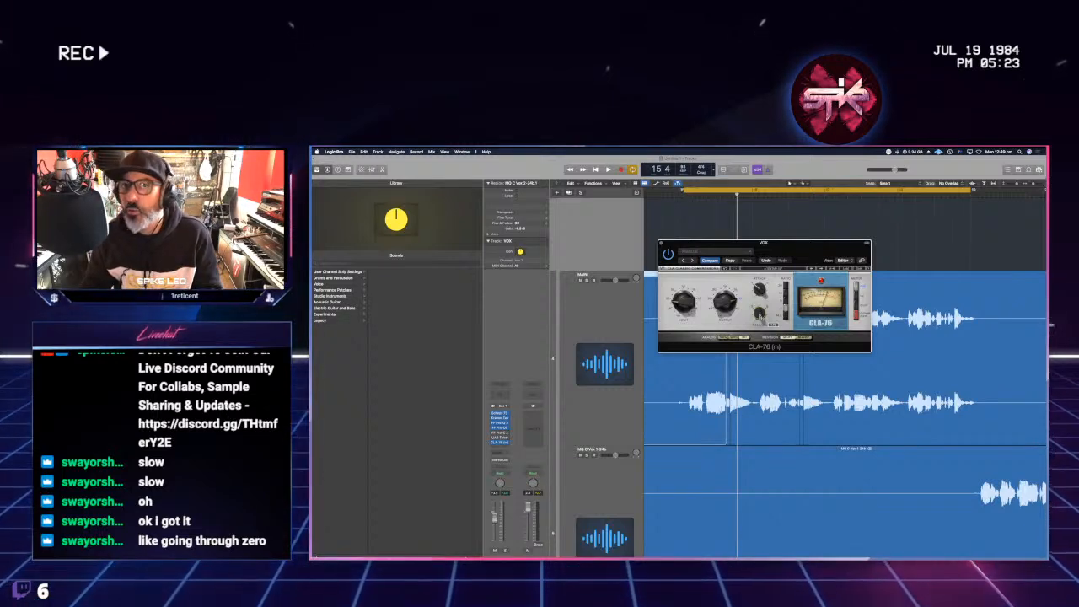
key(space)
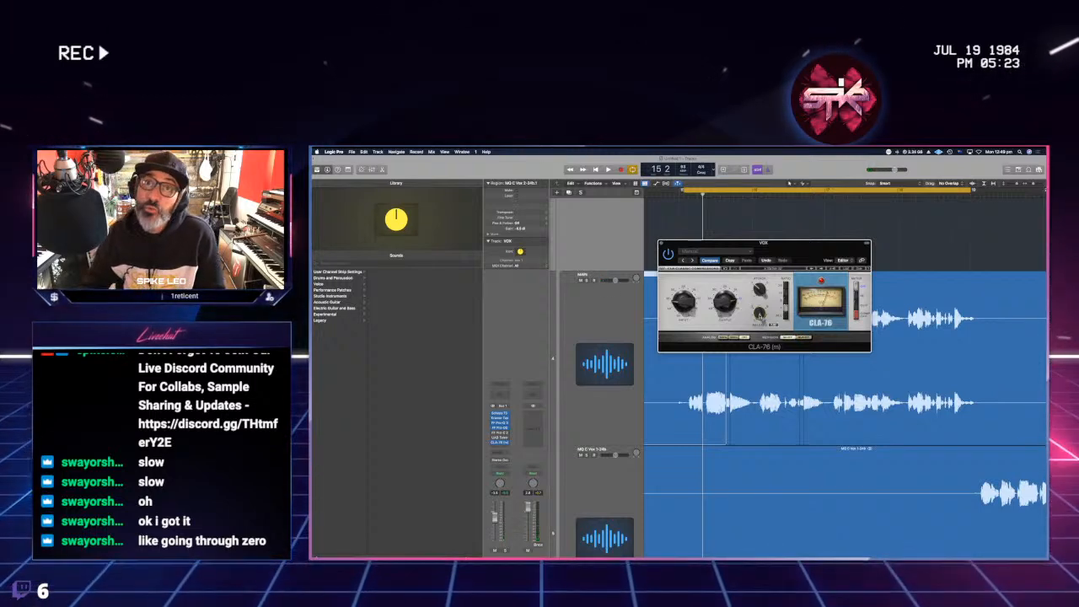
- Compare the looped vocals in the mix with the CLA-76 bypassed and re-enabled
key(space)
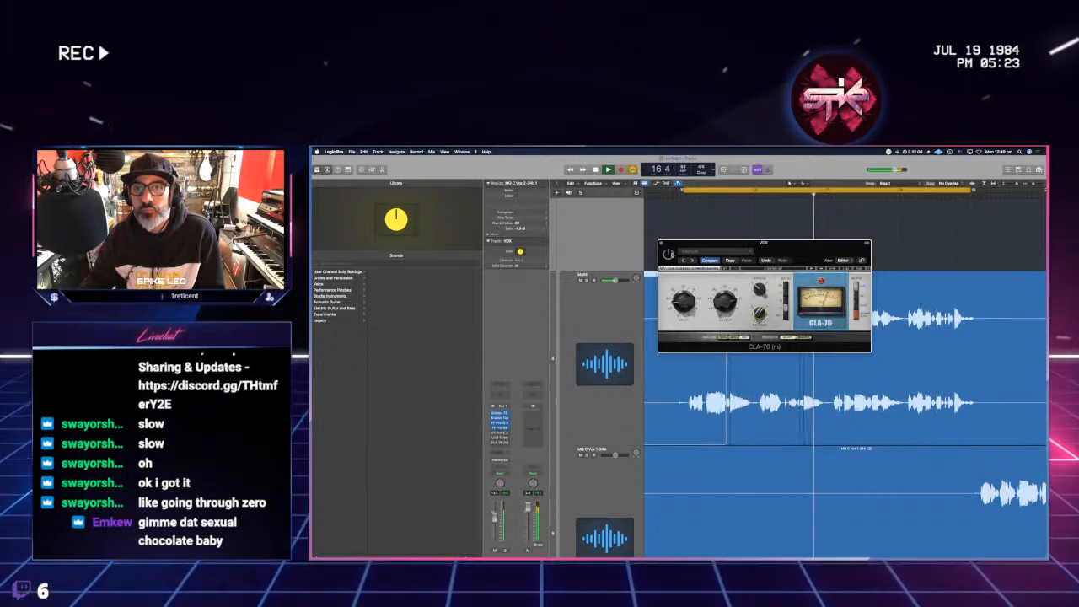
key(space)
click(670, 255)
key(space)
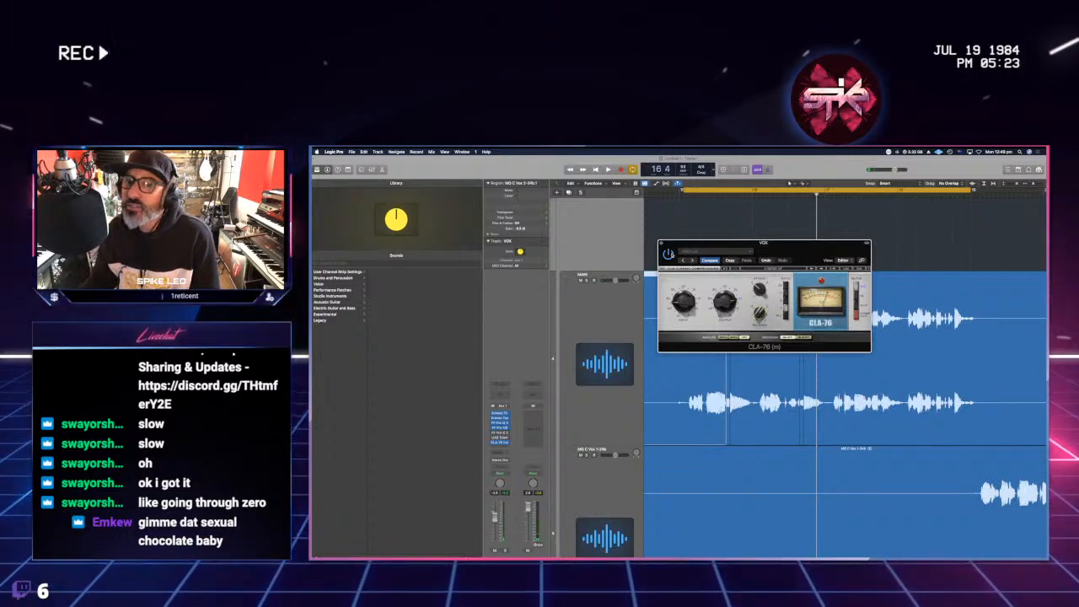
key(space)
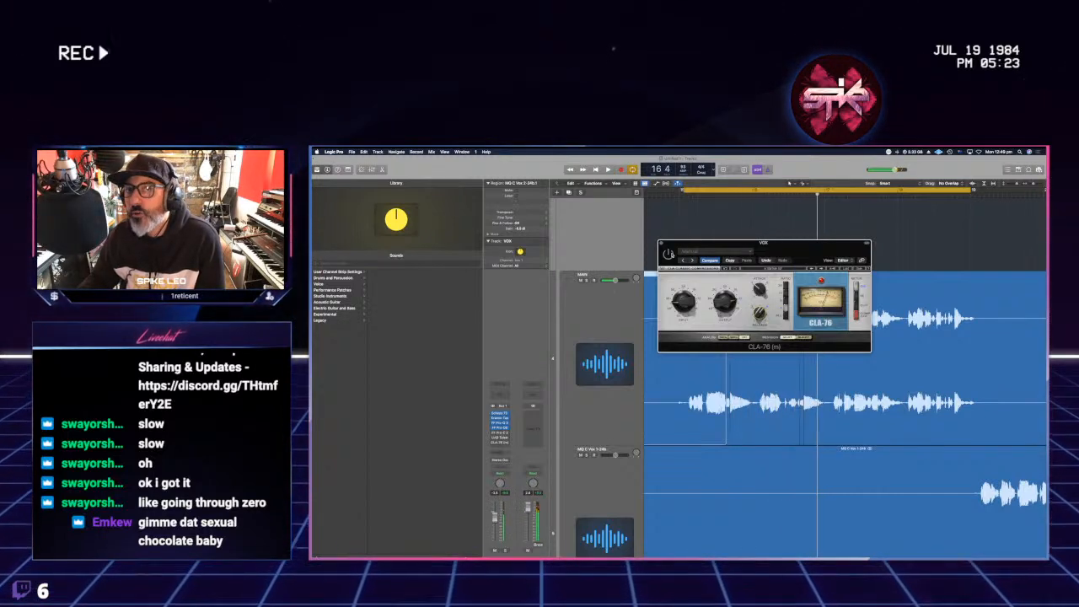
key(space)
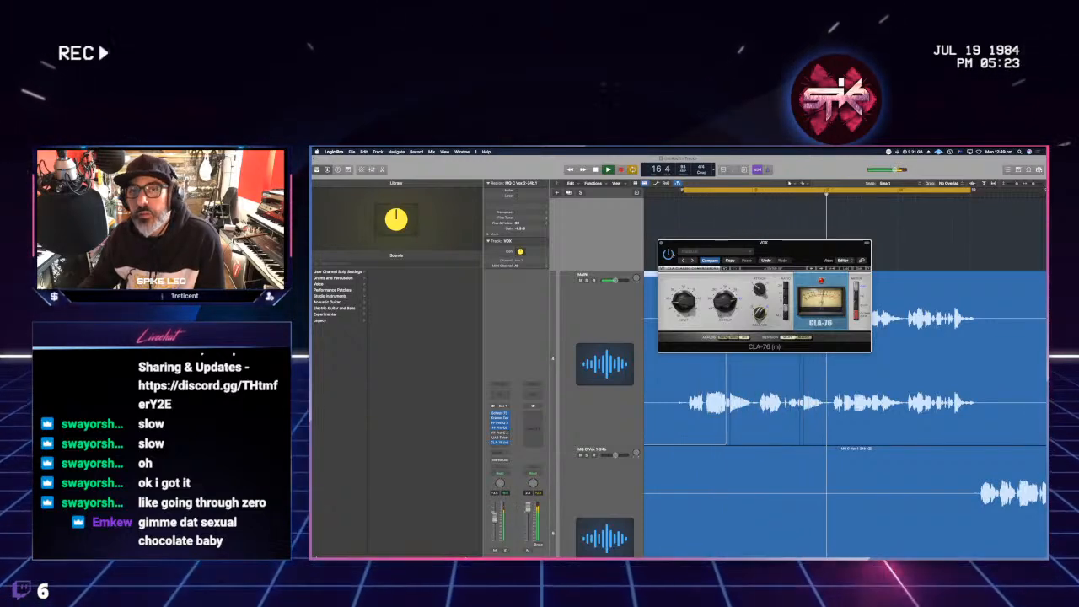
key(space)
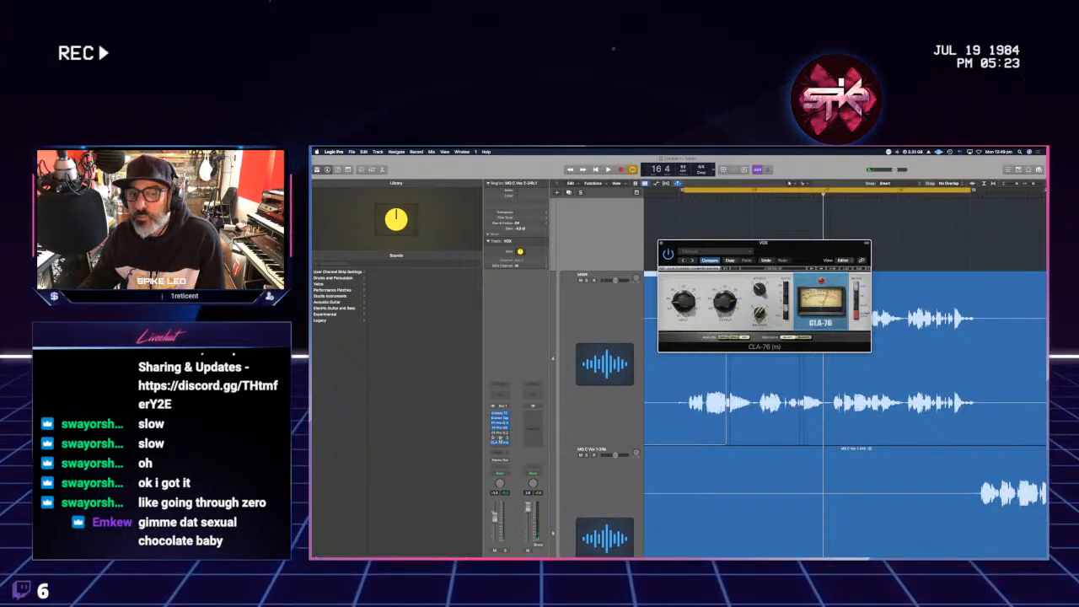
- Open the UAD Teletronix LA-2 on the VOX channel and place its window directly below the CLA-76 while replaying the loop
click(499, 438)
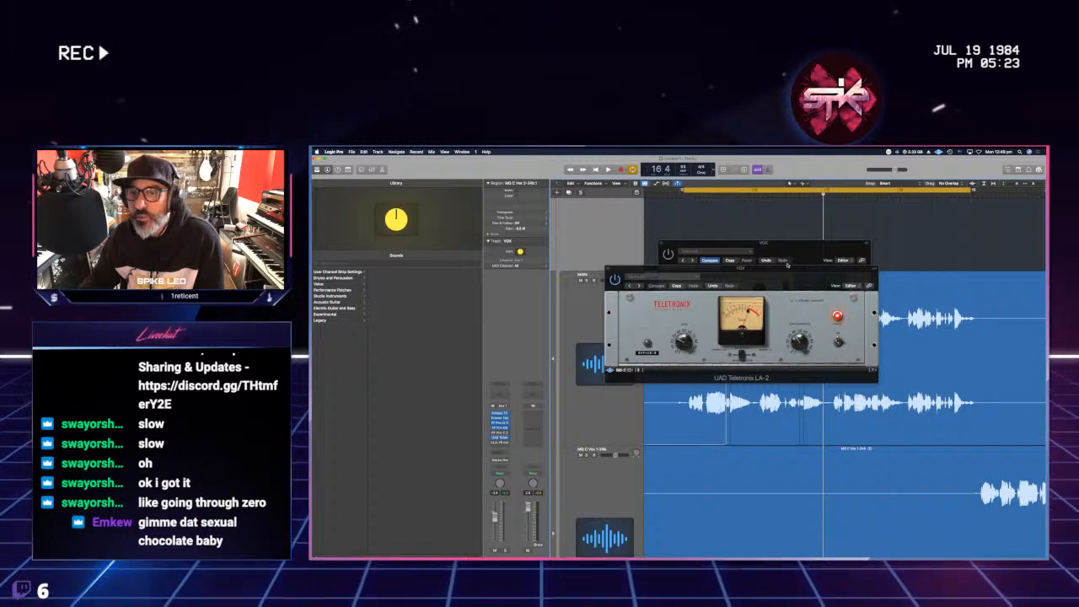
key(space)
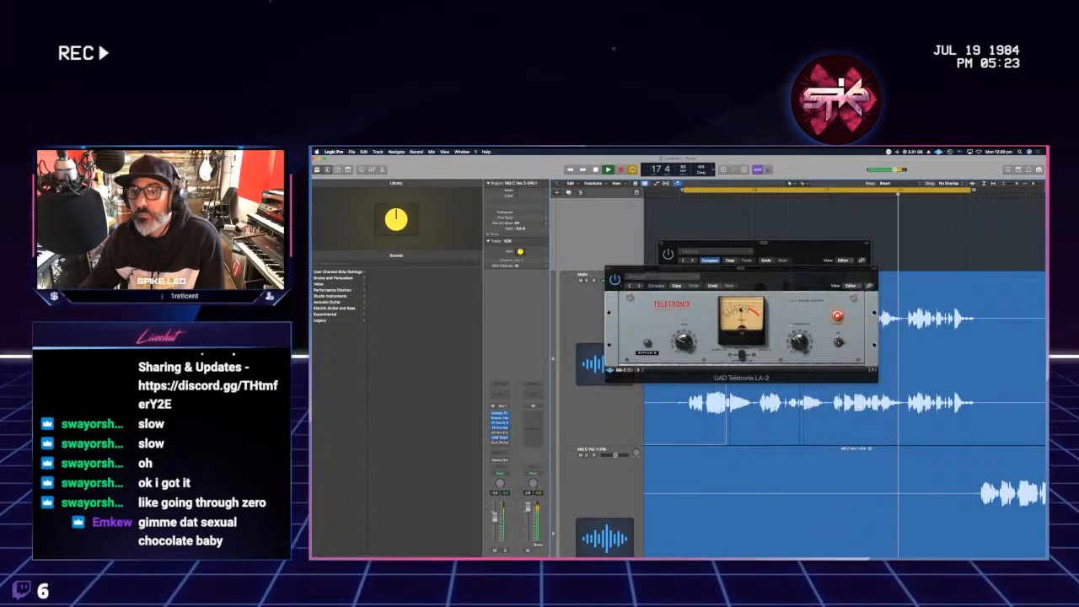
key(space)
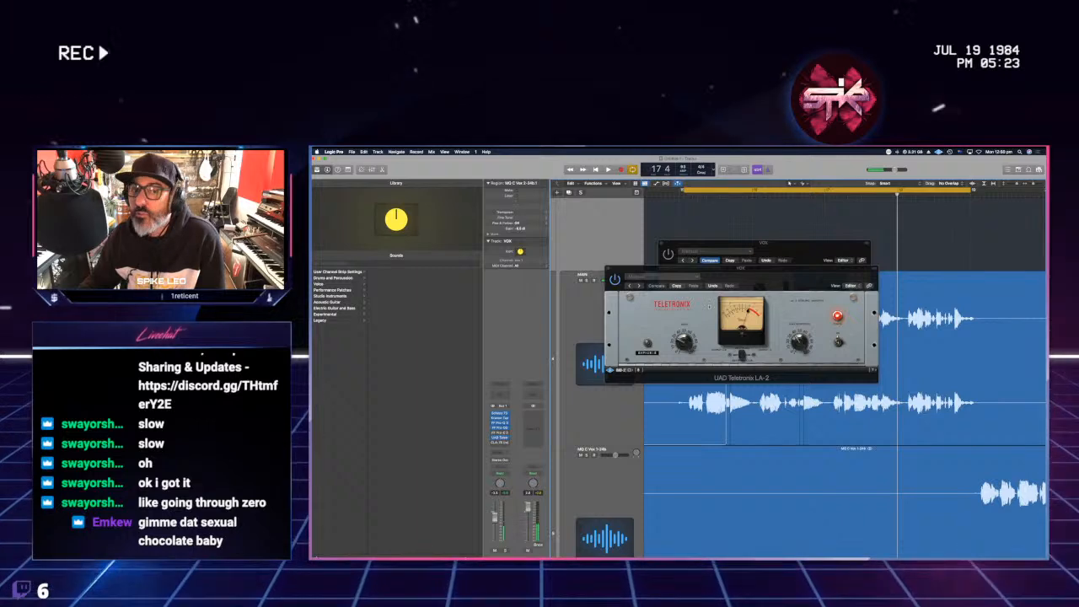
drag(637, 276, 704, 393)
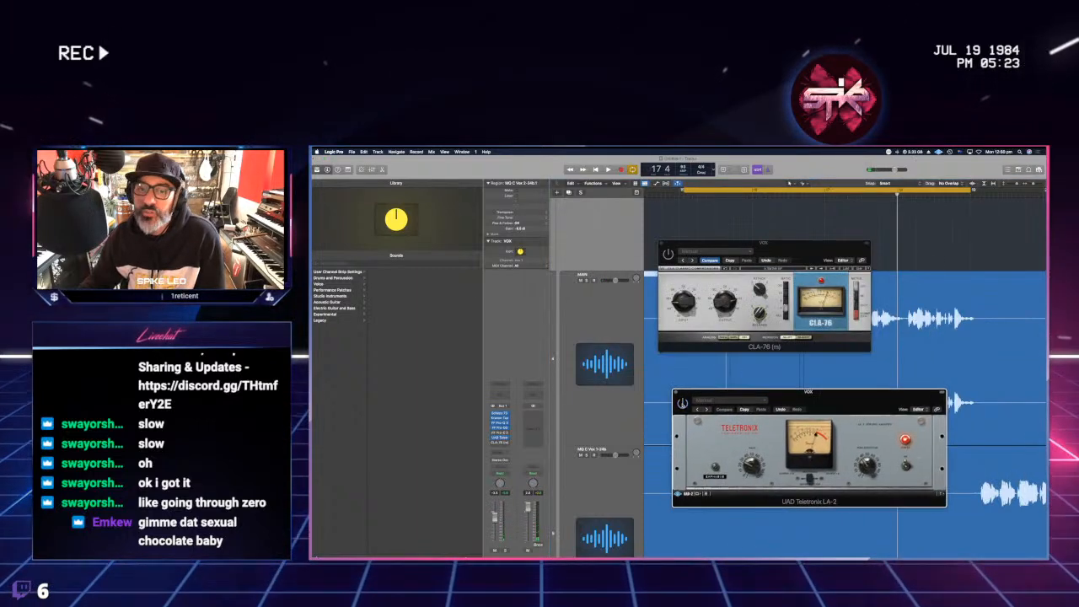
key(space)
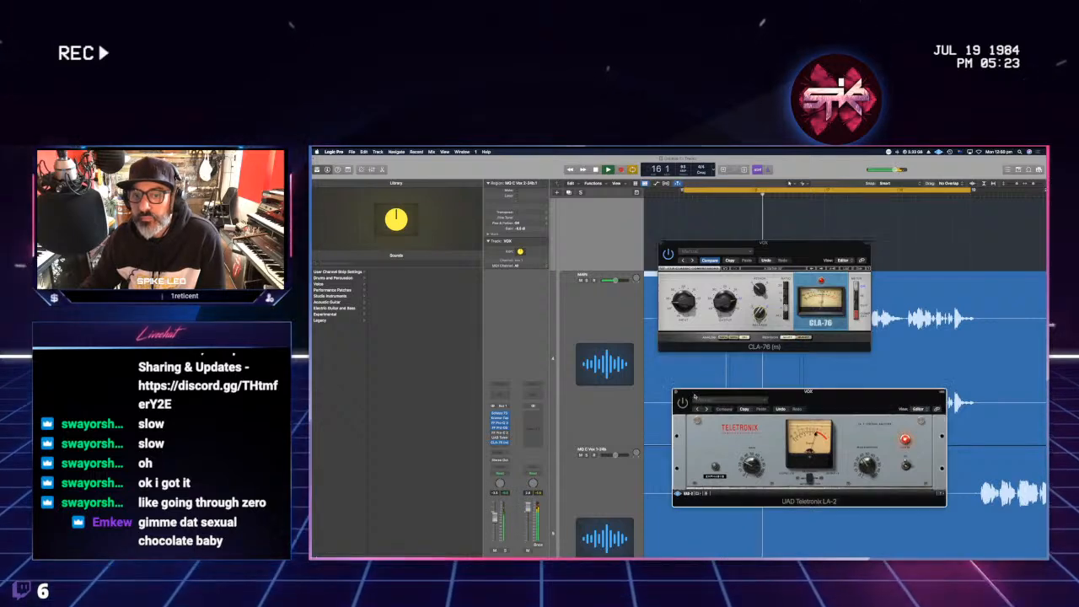
drag(695, 396, 679, 359)
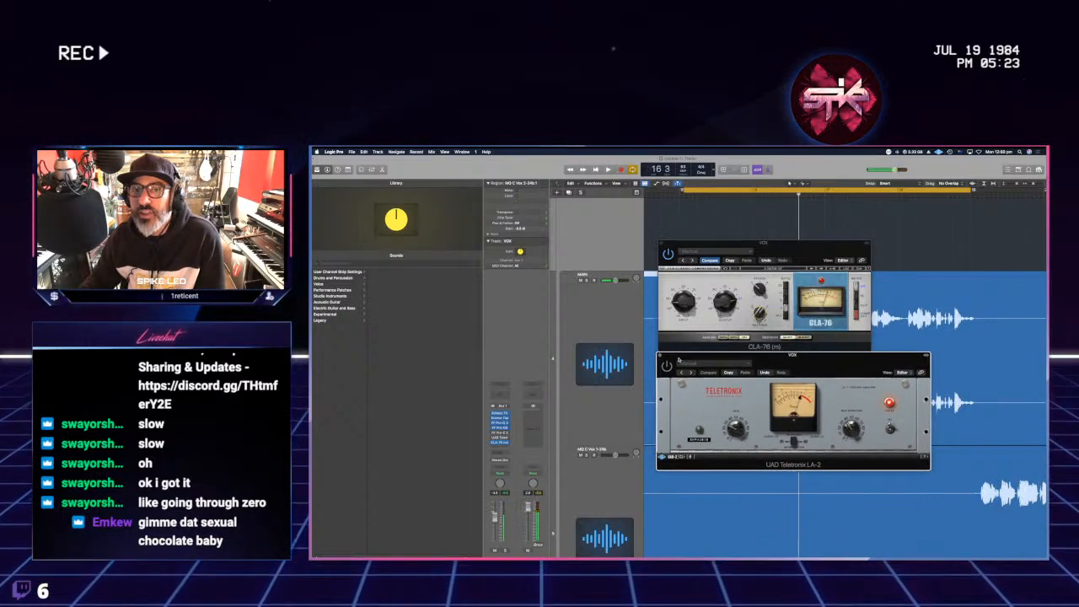
key(space)
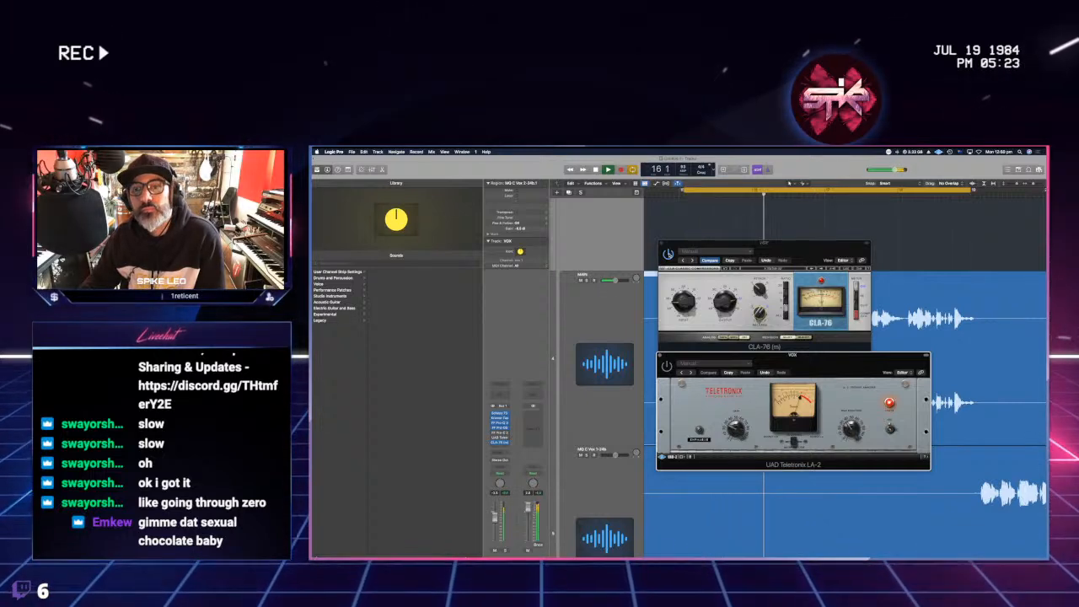
- Alternate between the CLA-76 and the Teletronix LA-2 by toggling their bypass states during vocal playback
click(668, 254)
key(space)
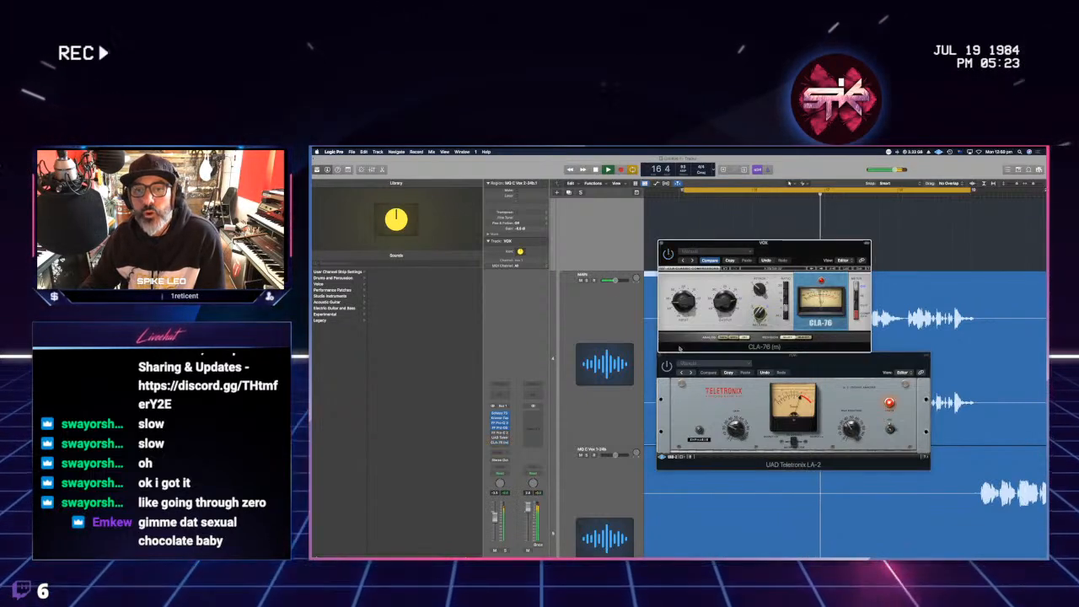
click(667, 366)
key(space)
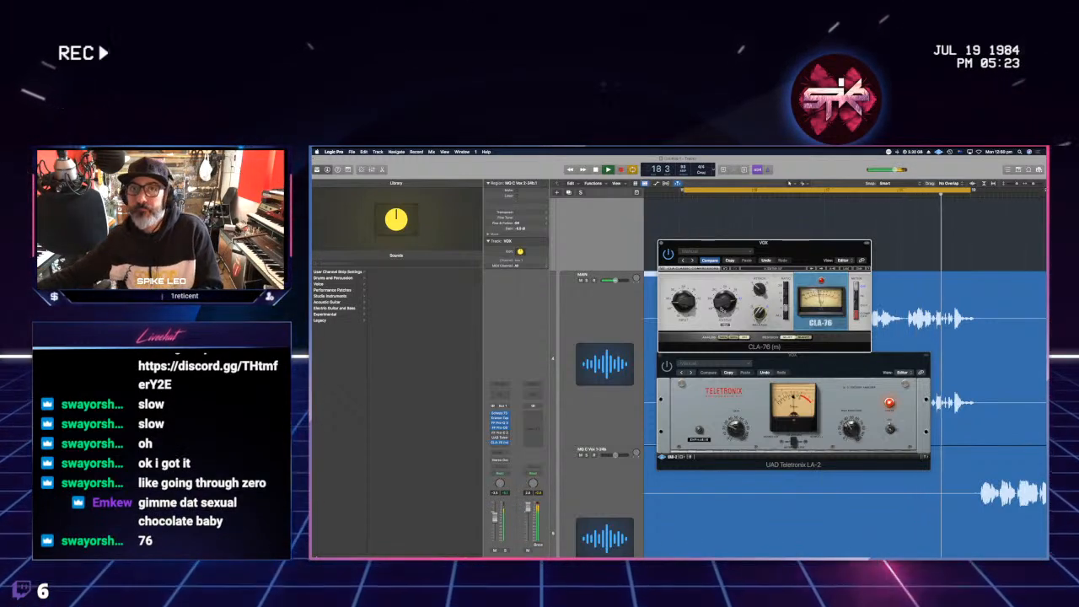
key(space)
- Close the Teletronix LA-2 and CLA-76 plug-in windows
click(660, 357)
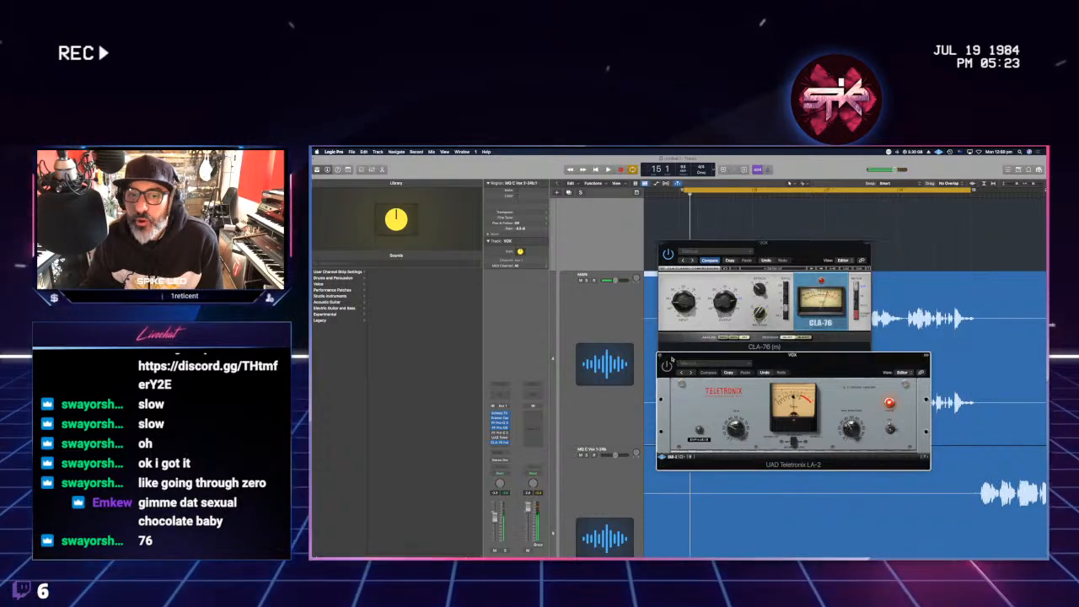
click(661, 357)
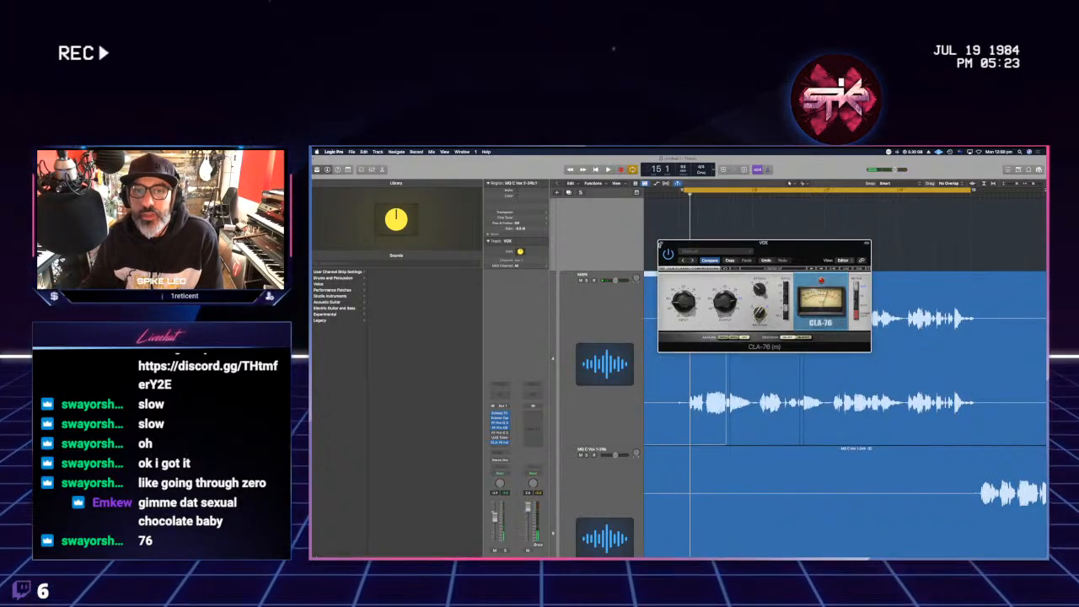
click(661, 244)
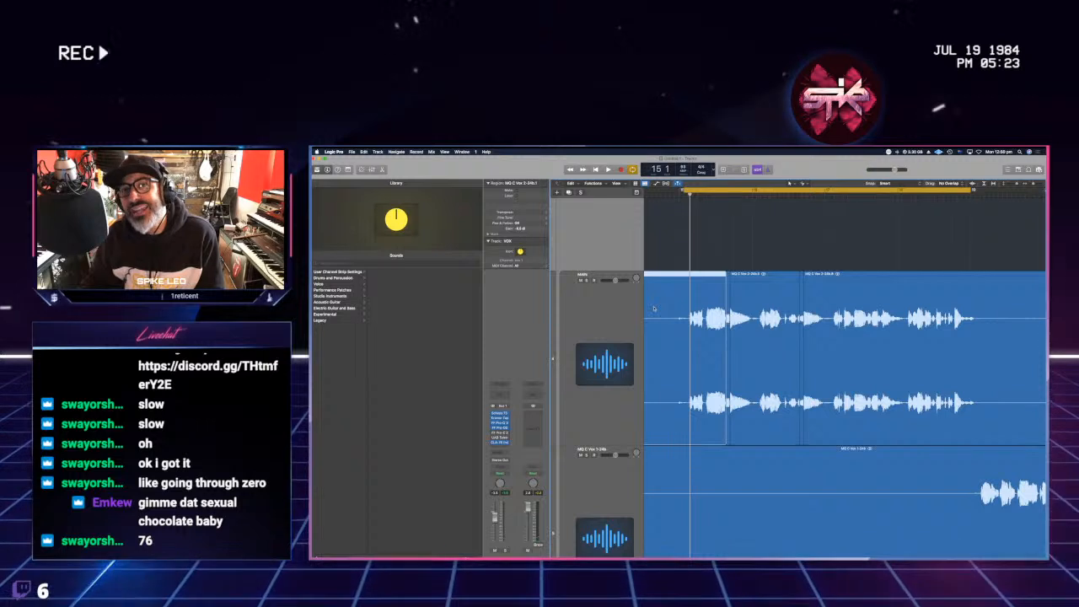
- Check the FabFilter Pro-C 2, then remove it and the Teletronix LA-2 from the VOX channel inserts, leaving the CLA-76
click(500, 433)
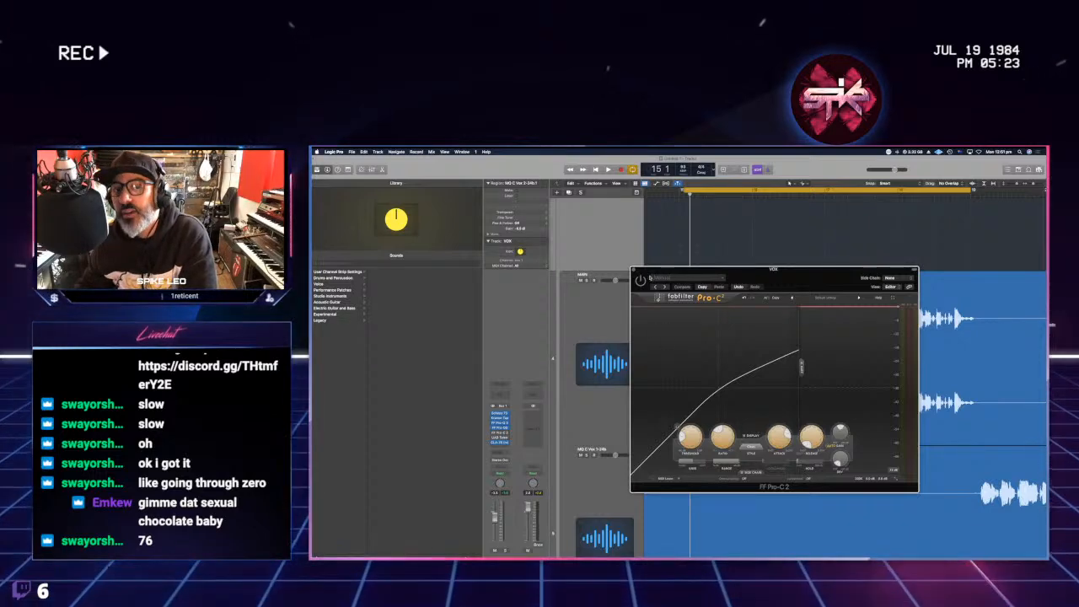
click(634, 269)
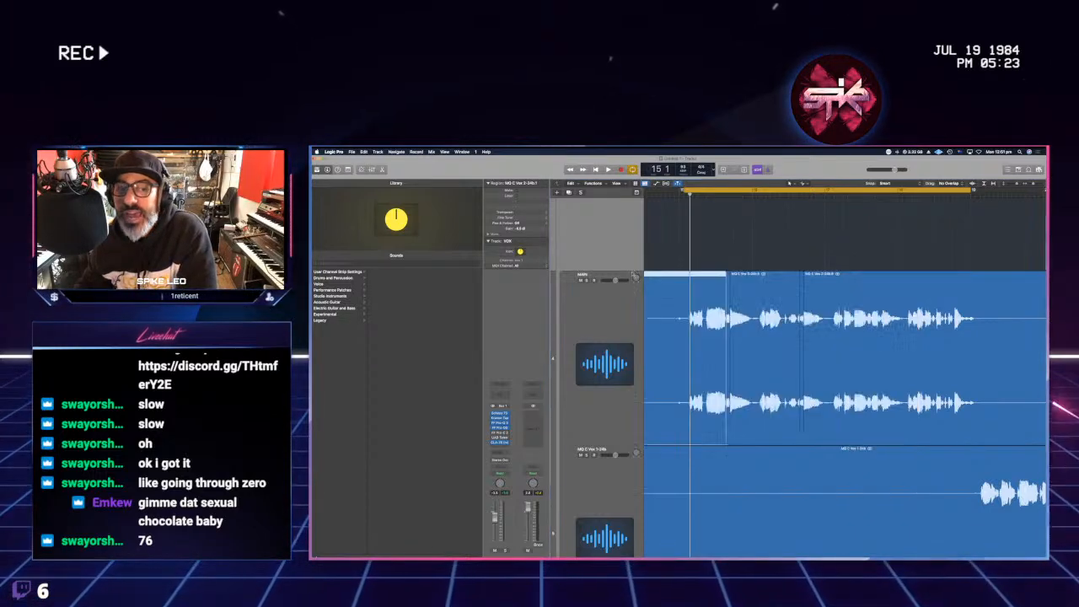
click(508, 433)
click(513, 441)
click(508, 437)
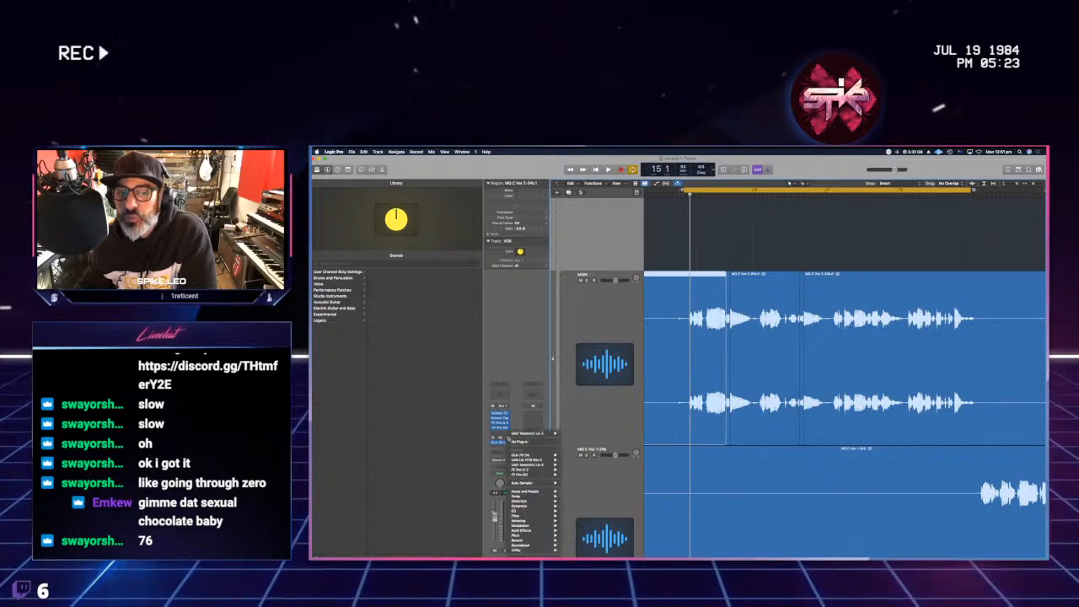
click(514, 441)
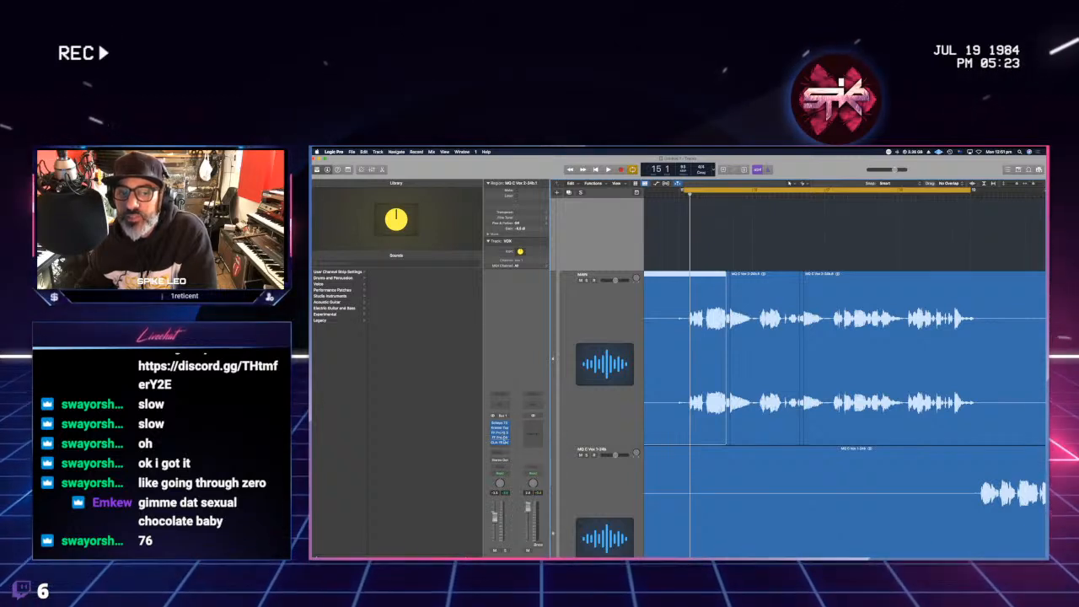
- Insert the mono Waves RVox on the VOX channel after the CLA-76 and move its window down over the lower track
click(502, 443)
mouse_move(514, 554)
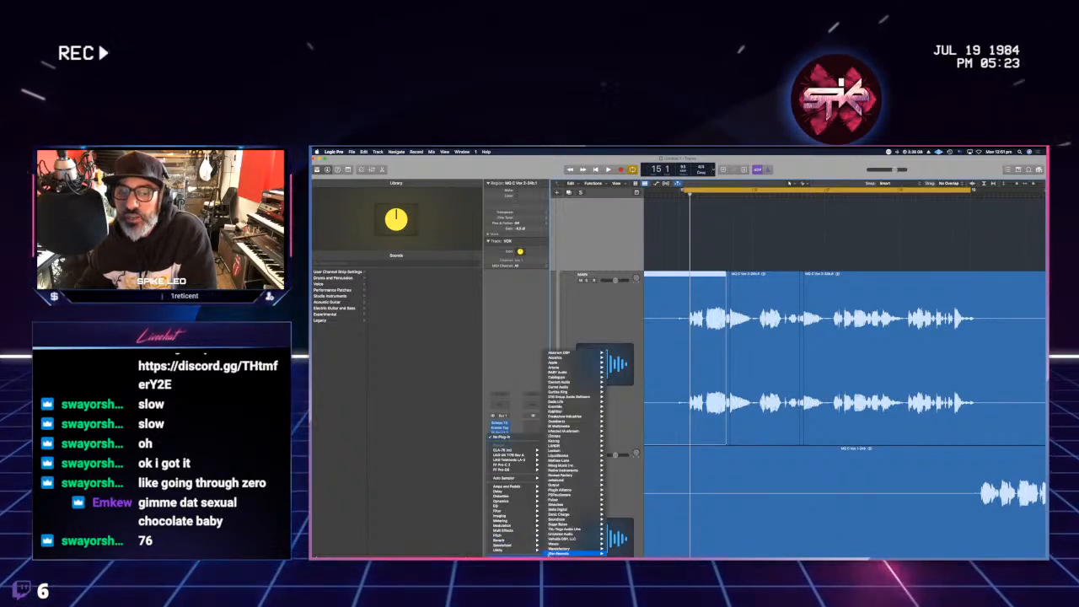
mouse_move(556, 543)
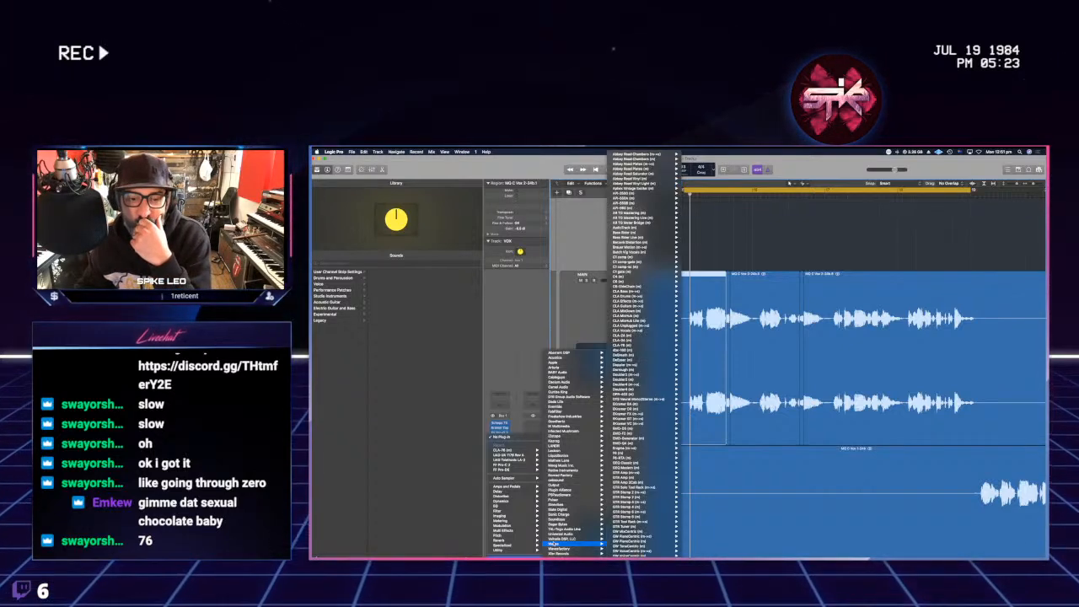
mouse_move(628, 535)
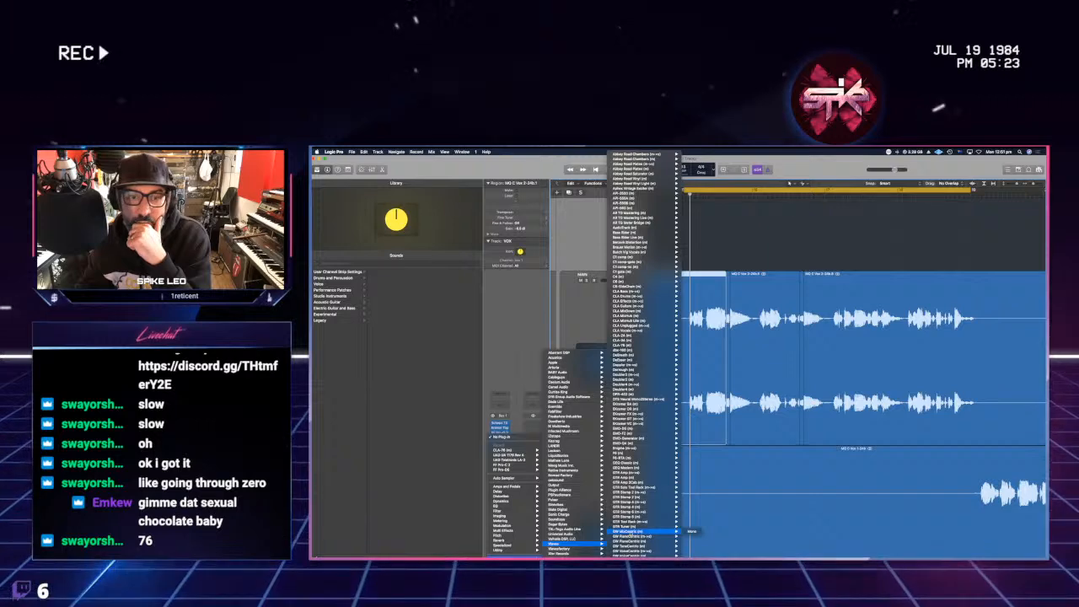
scroll(645, 533, down, 10)
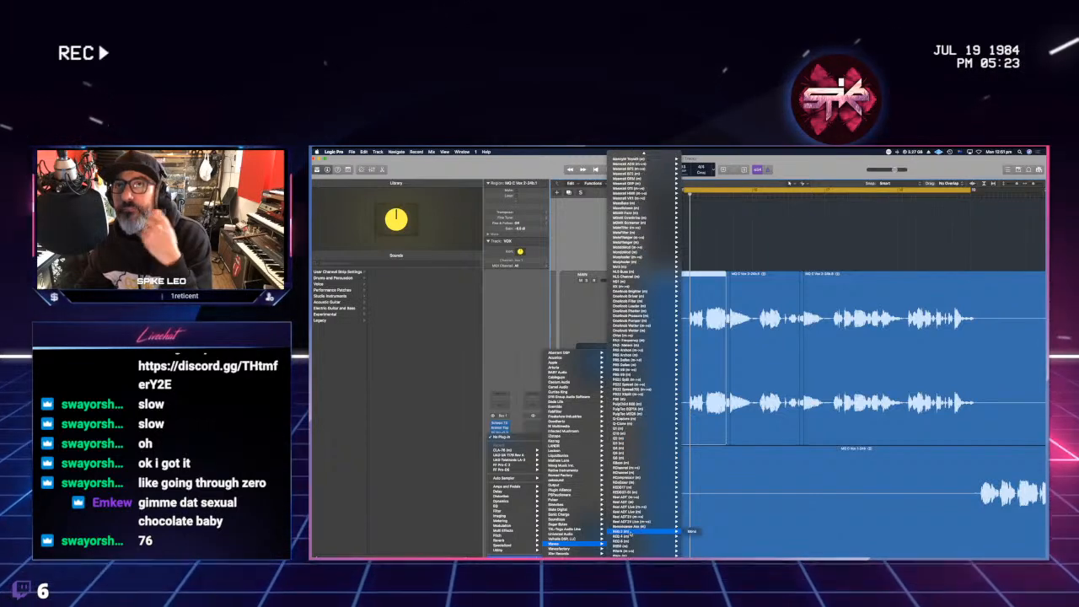
scroll(653, 534, down, 8)
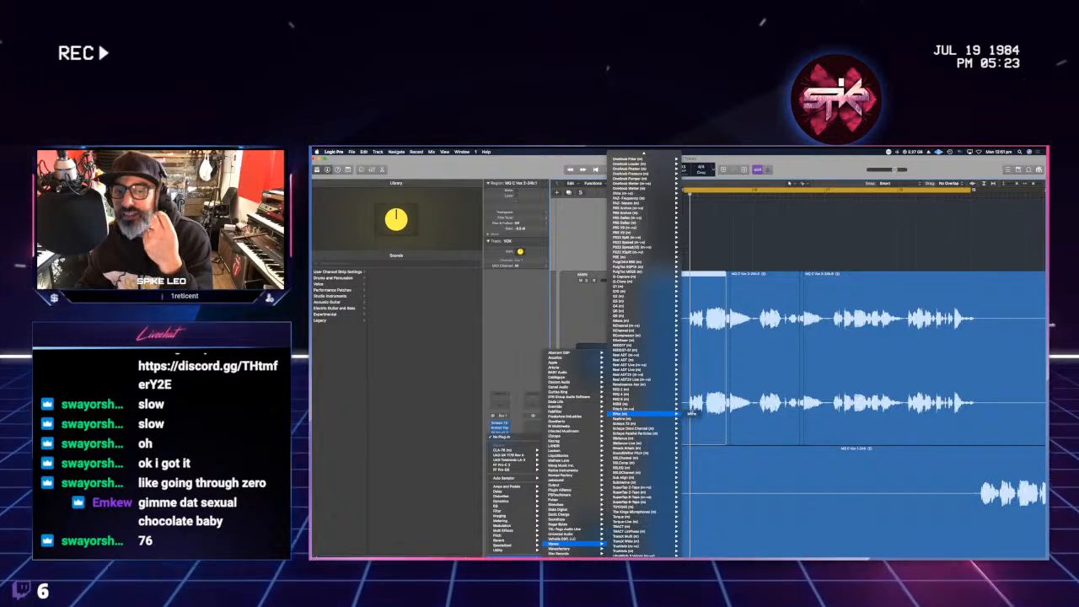
click(690, 414)
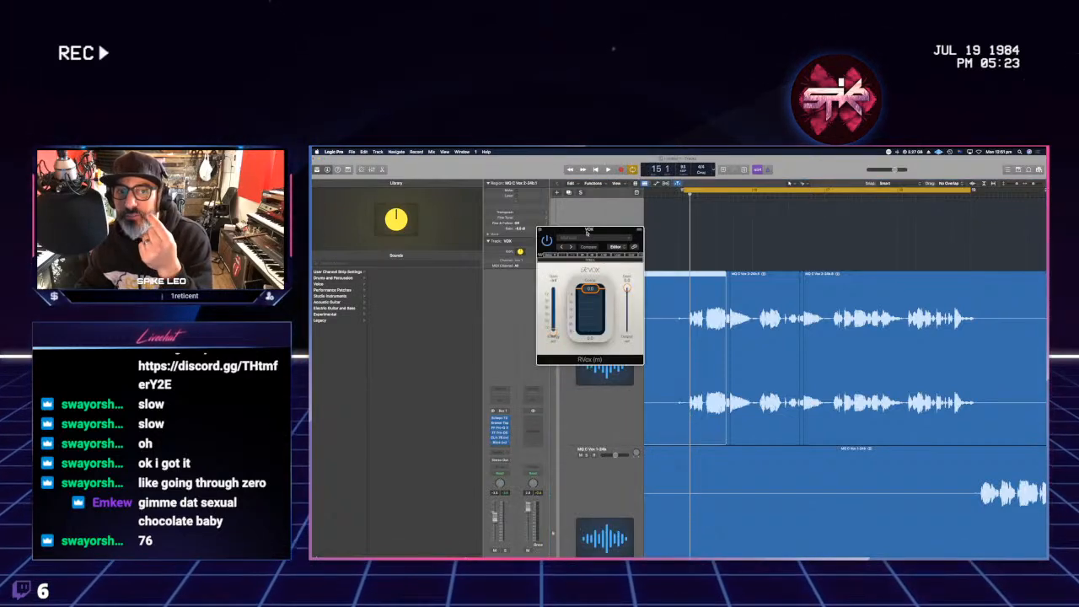
drag(587, 232, 780, 428)
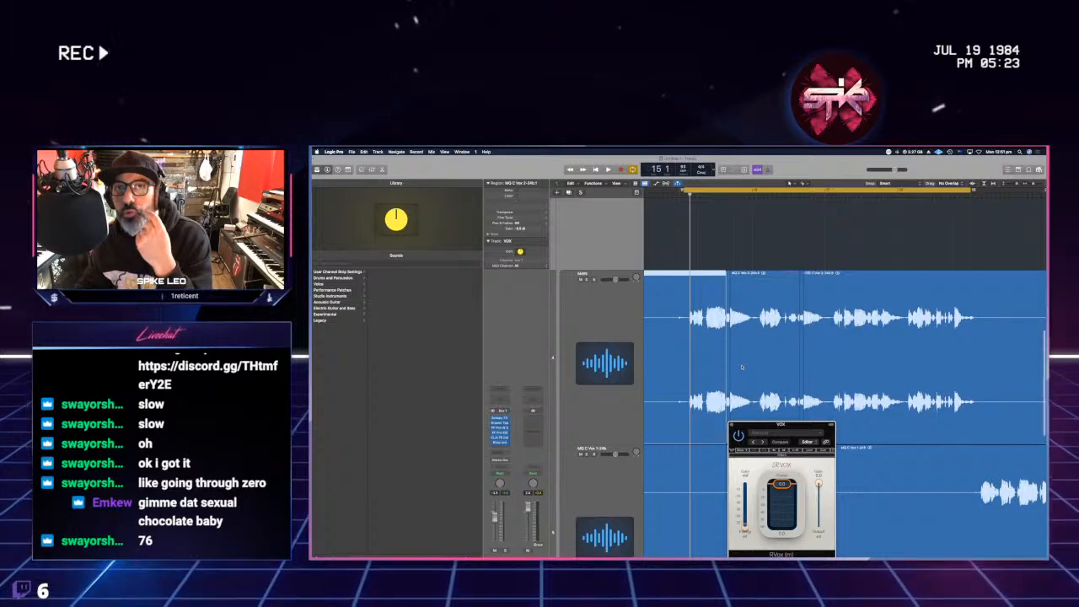
scroll(742, 366, down, 2)
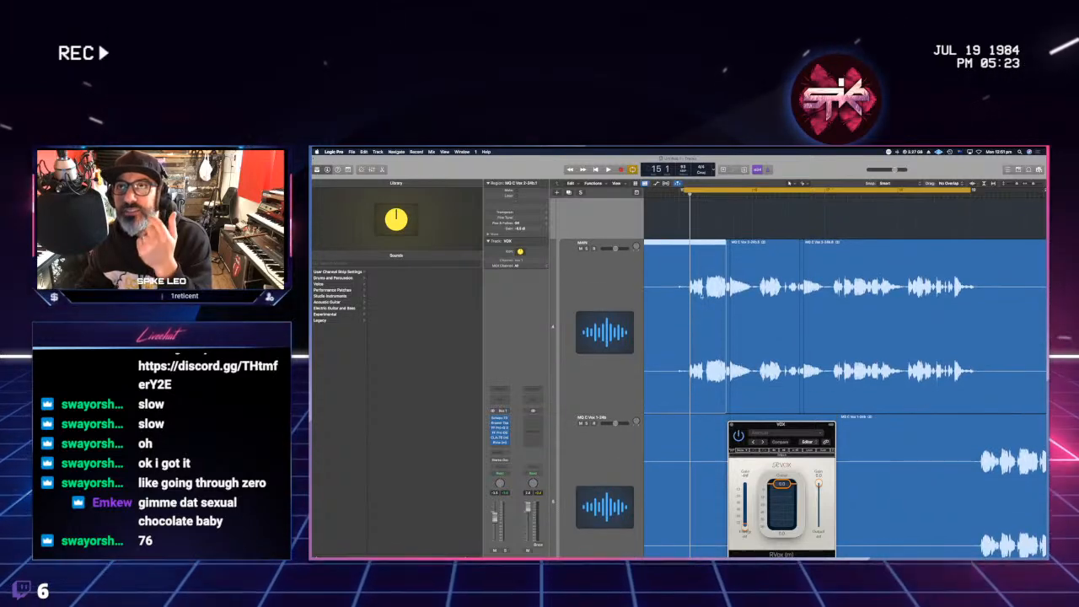
- Open the Stream Deck application through a system search and close its window
key(super+space)
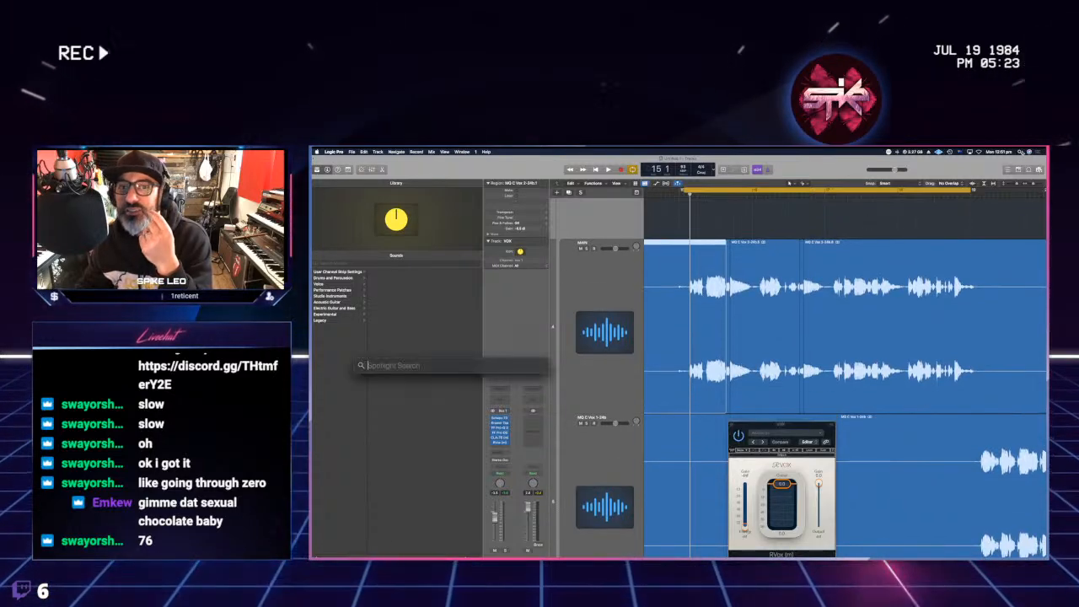
text(strea)
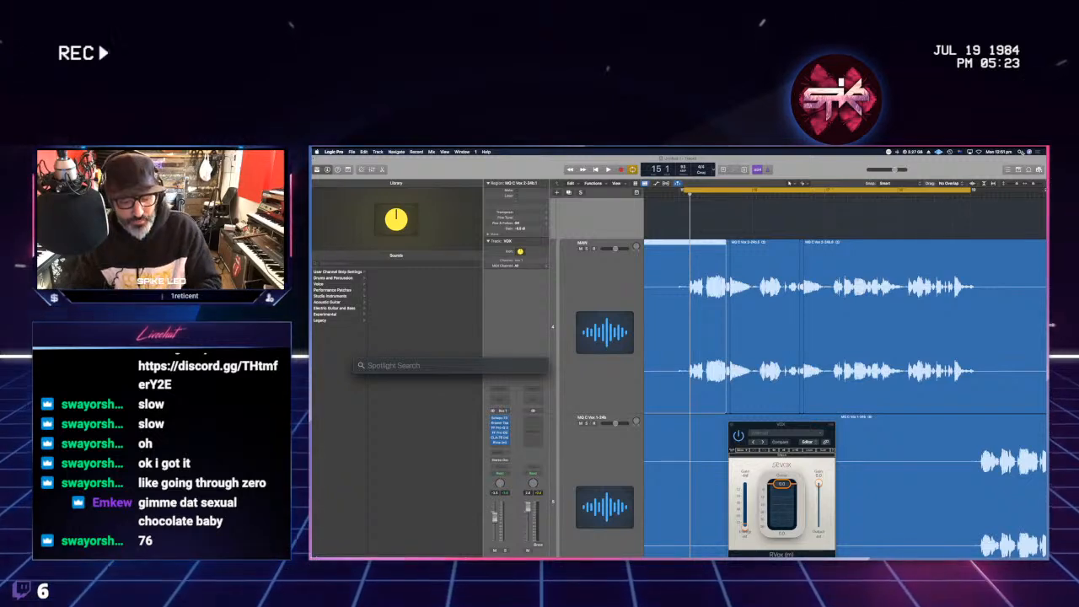
text(mlabs)
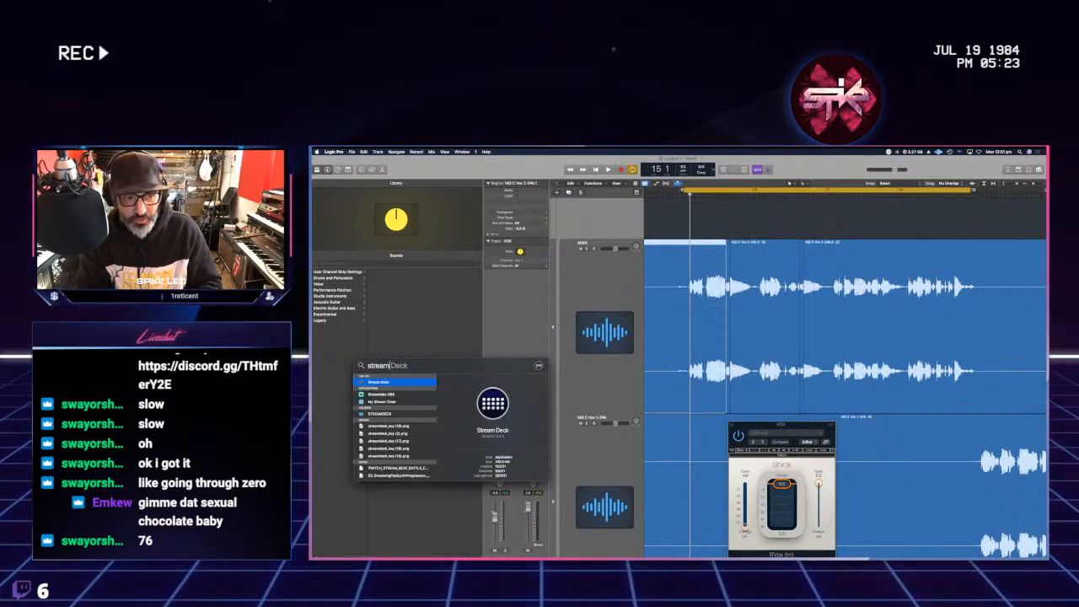
key(Return)
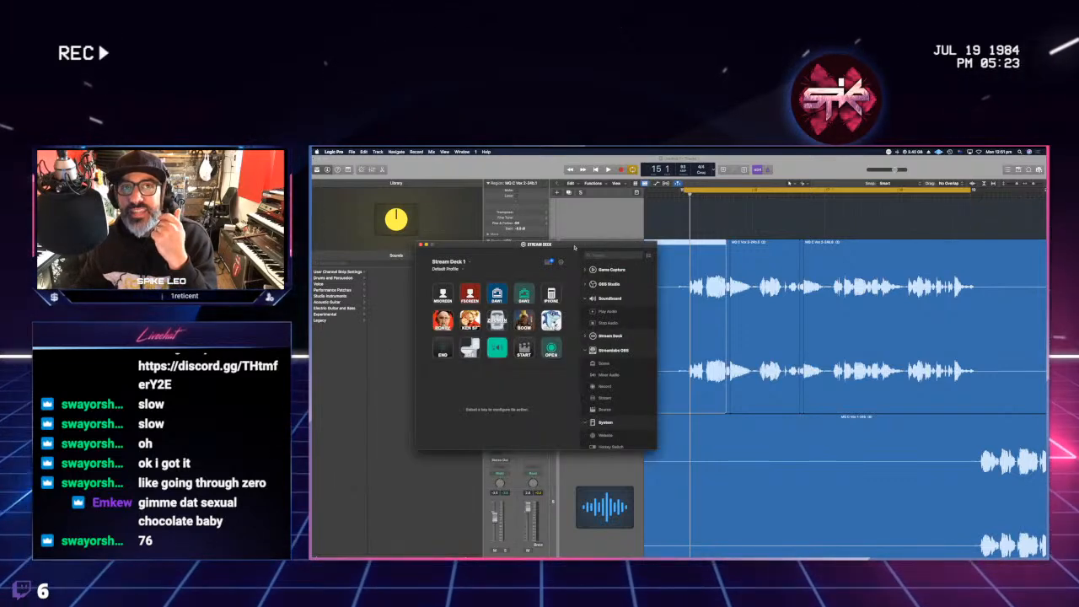
key(super+w)
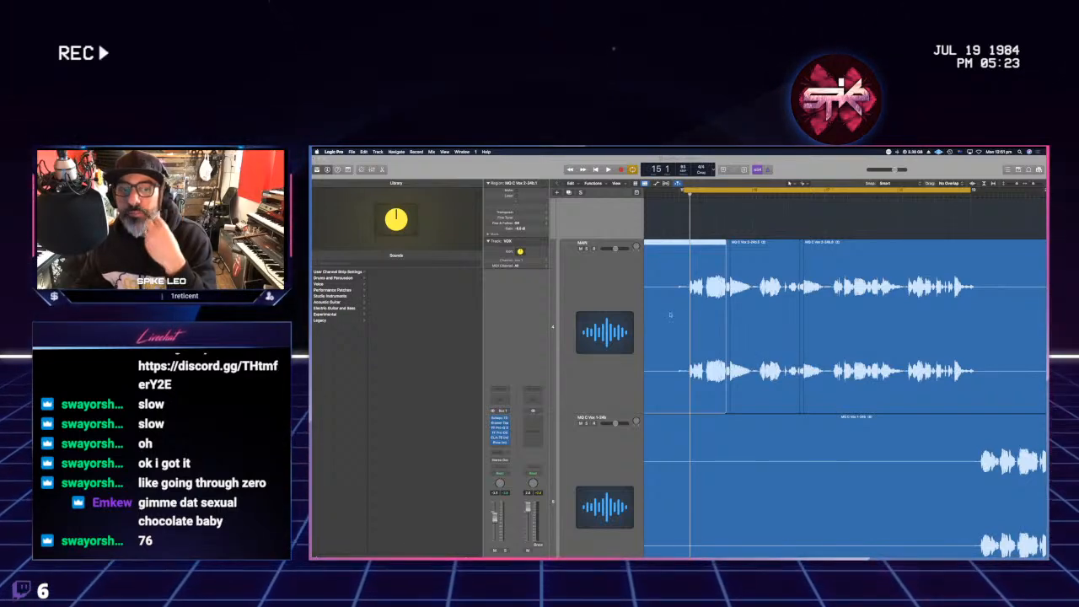
- Reopen RVox, move its window up over the MAIN vocal regions and apply compression while the loop plays
click(499, 441)
drag(789, 423, 767, 279)
key(space)
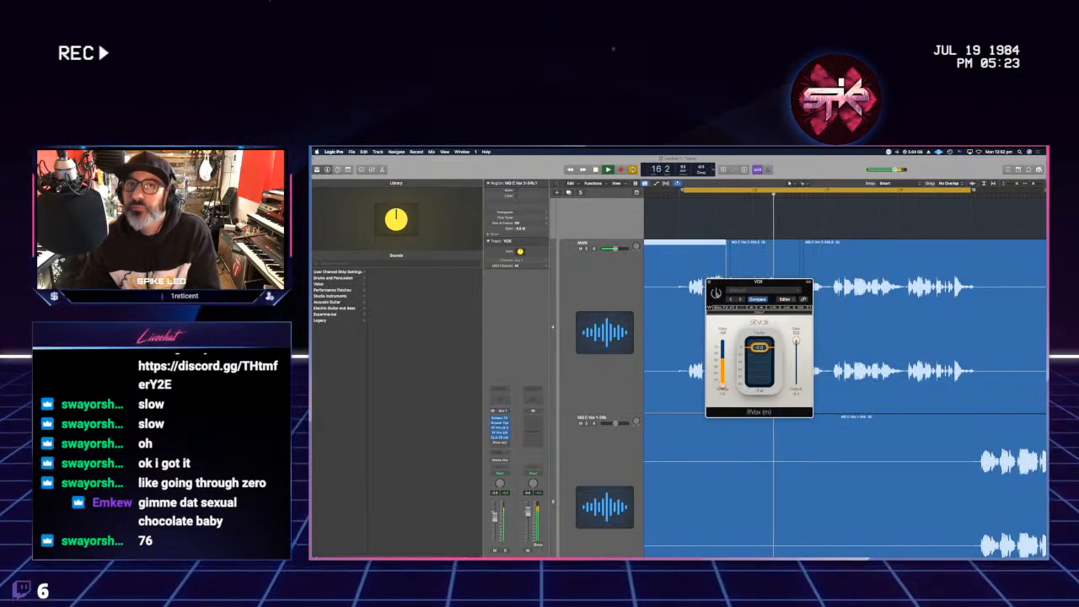
- Open the CLA-76 with RVox beside it to compare both during vocal playback, then close both windows
click(499, 437)
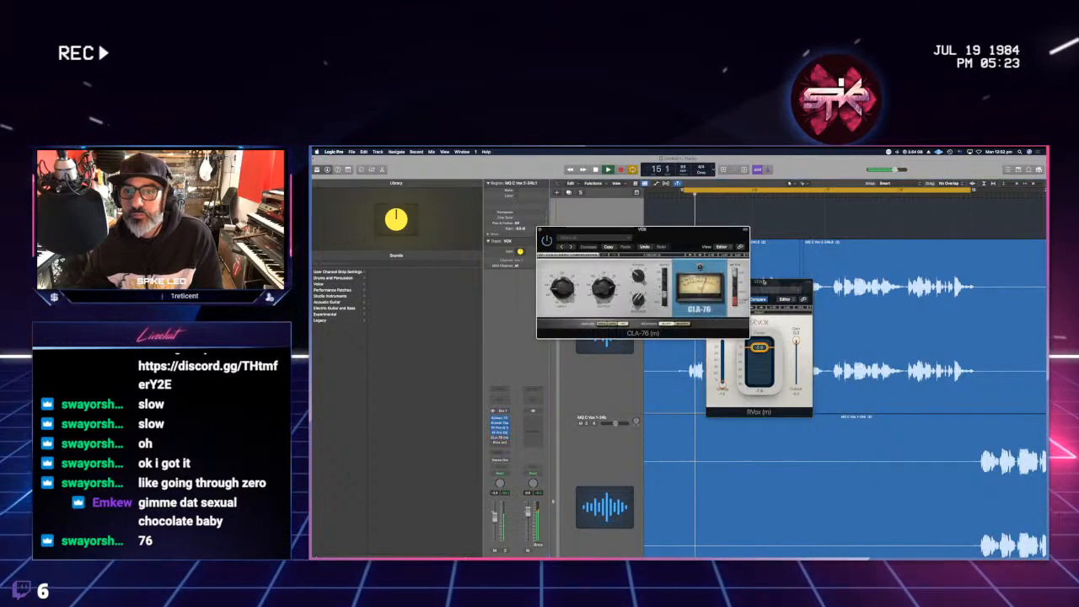
drag(768, 284, 827, 250)
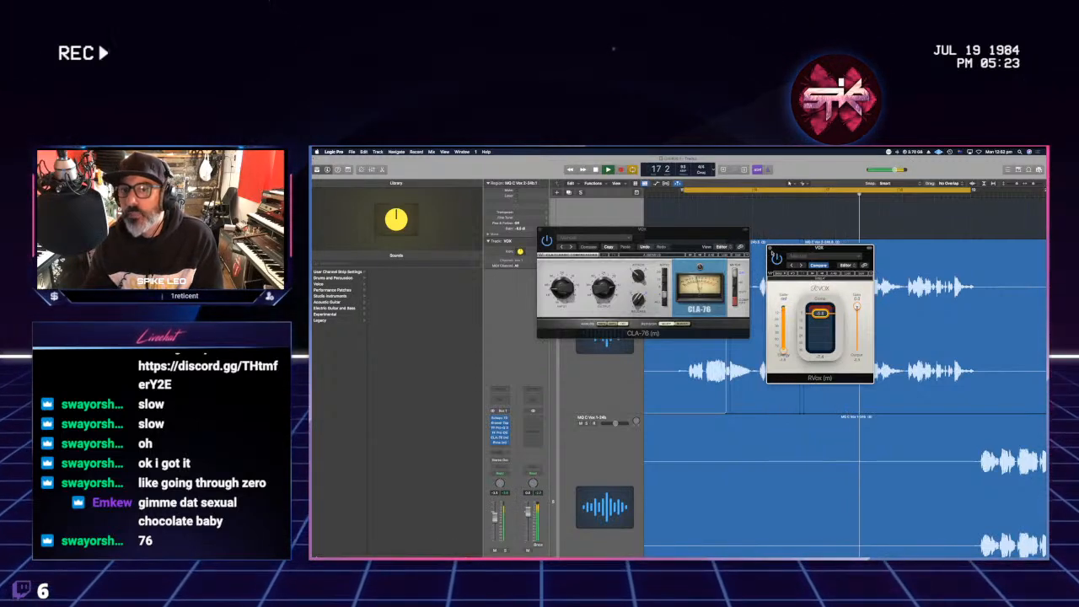
click(770, 249)
click(540, 230)
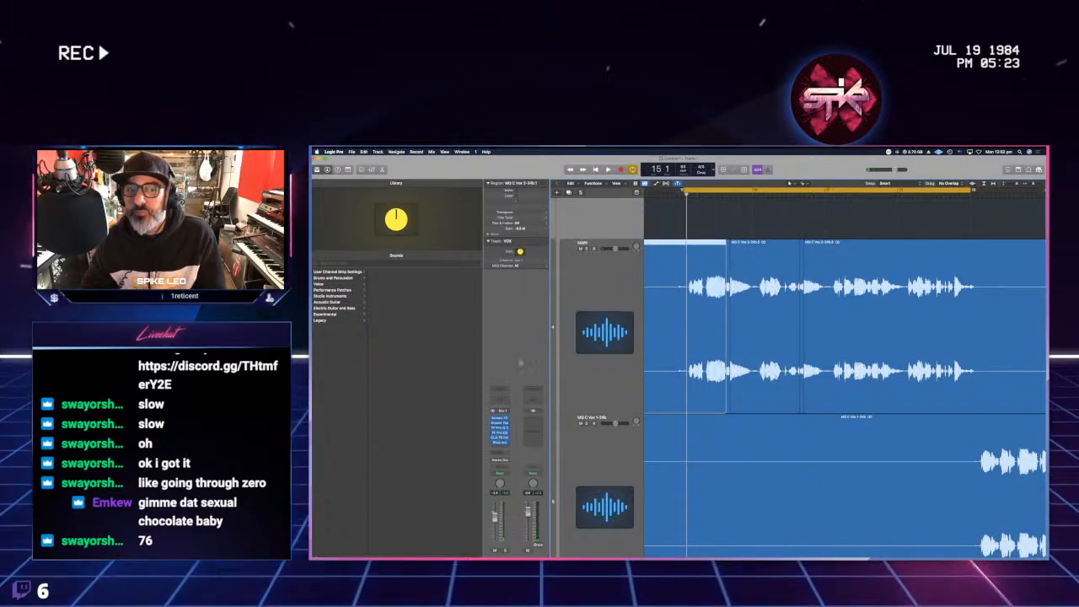
- Review RVox, CLA-76 and Pro-Q 3 on the VOX channel, replay the loop and close the three plug-in windows
click(499, 442)
click(499, 436)
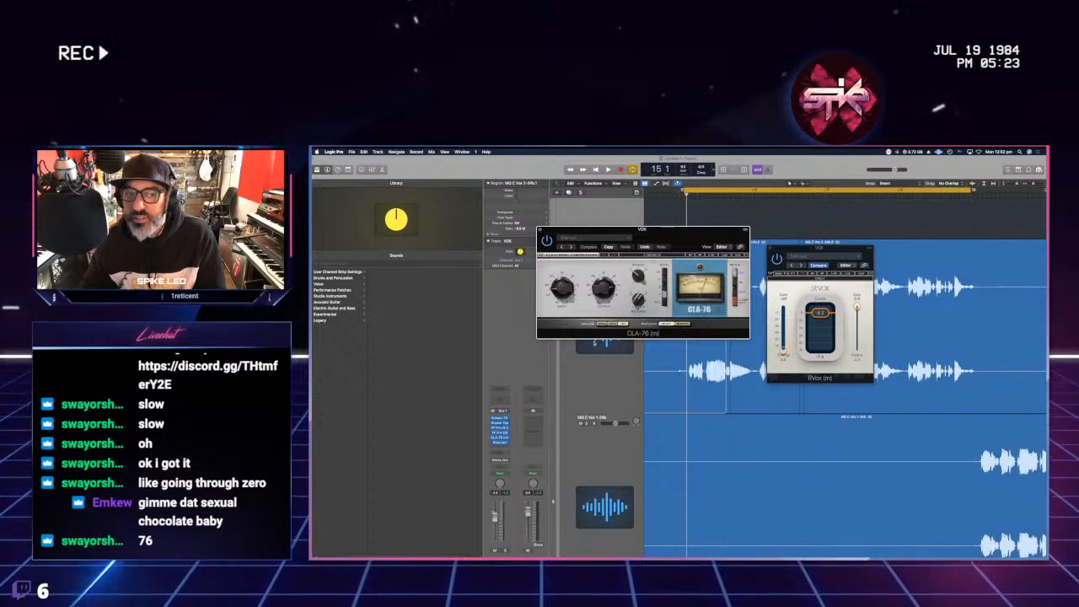
click(499, 427)
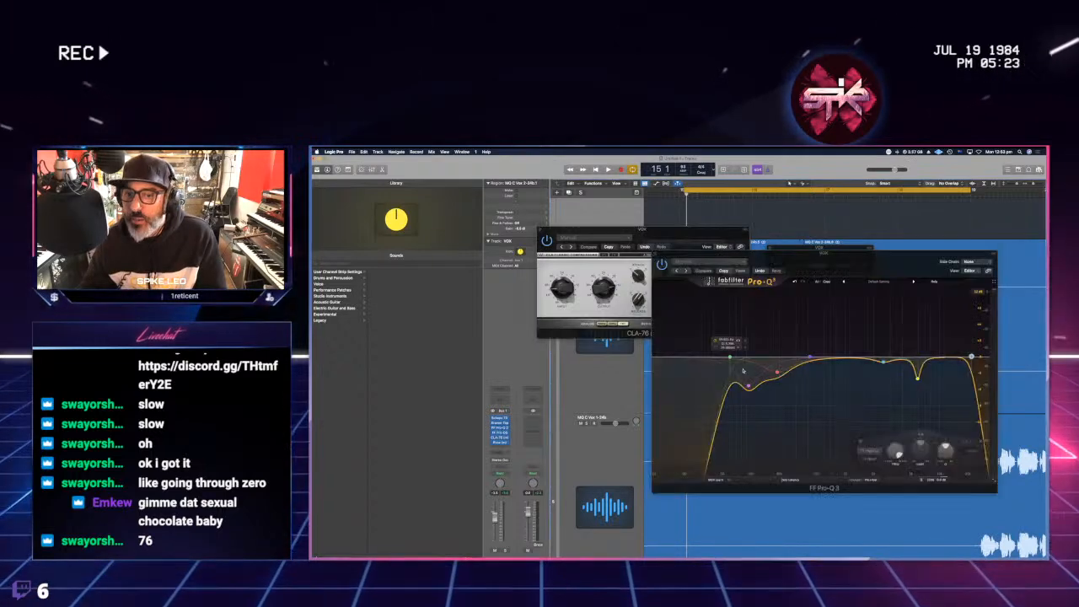
key(space)
click(656, 253)
click(541, 229)
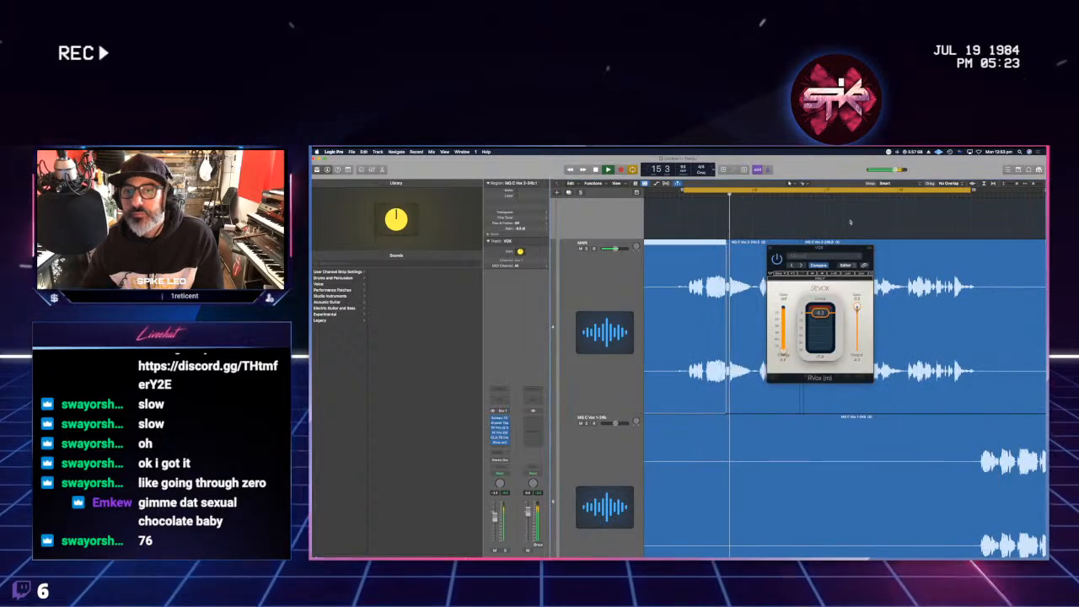
key(super+w)
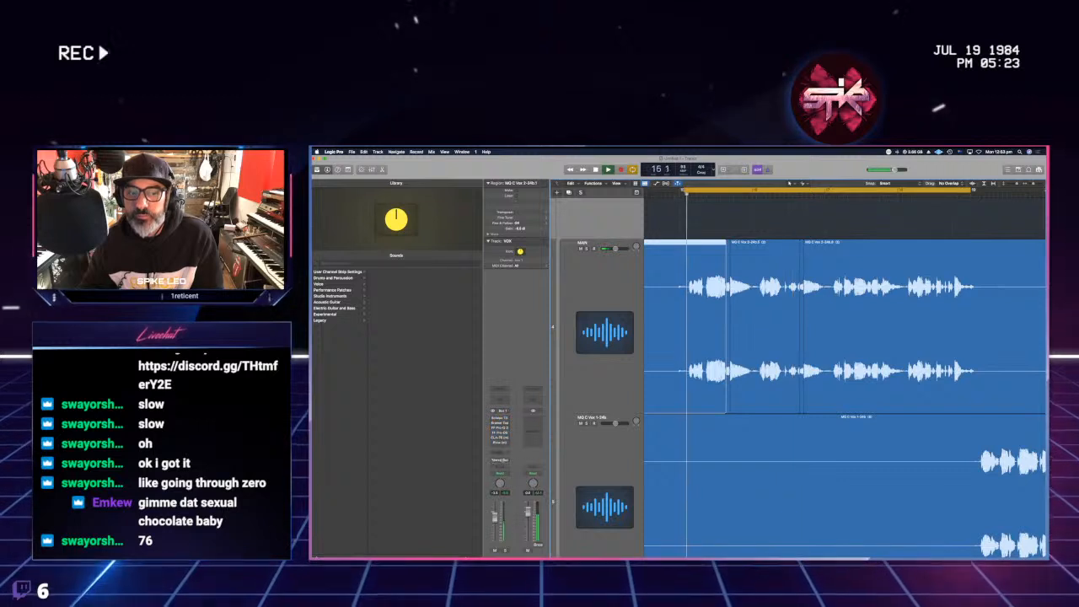
- Solo the VOX channel and re-enable its bypassed inserts one after another during playback, checking the Pro-Q 3
scroll(597, 470, up, 2)
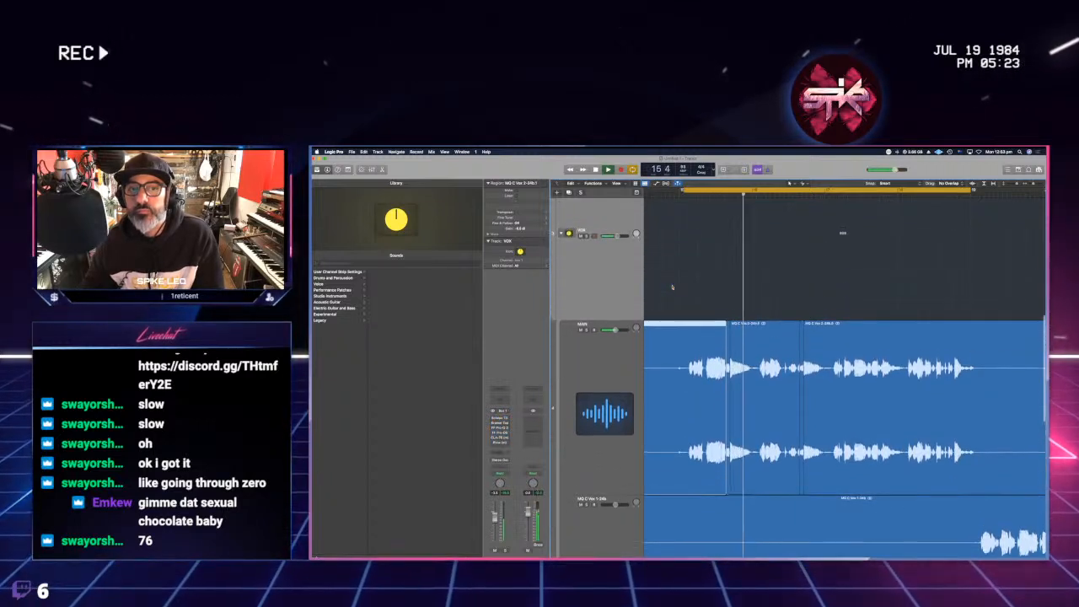
click(504, 550)
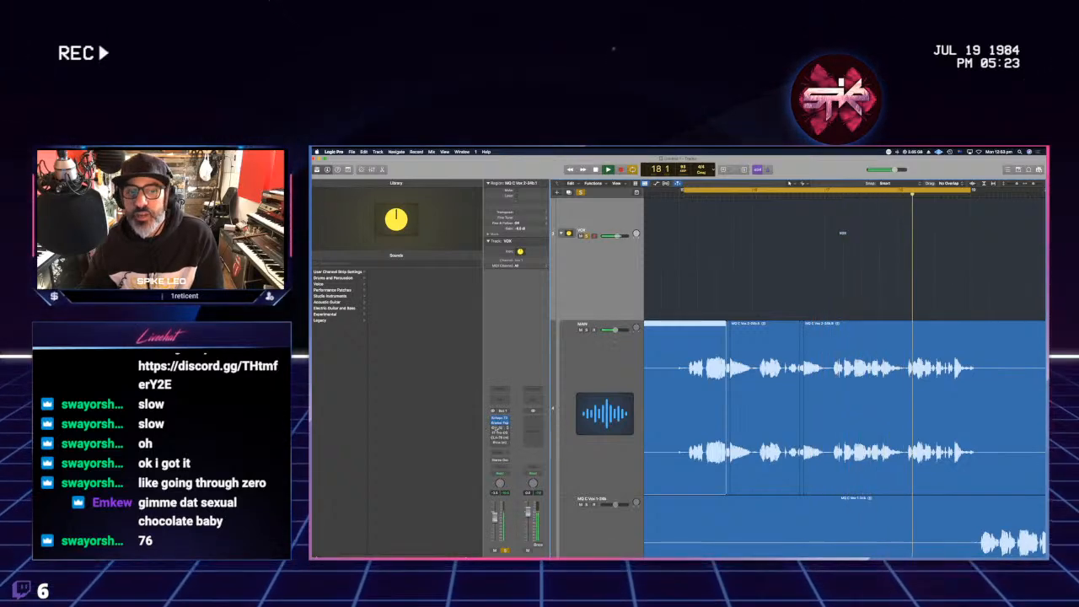
click(498, 428)
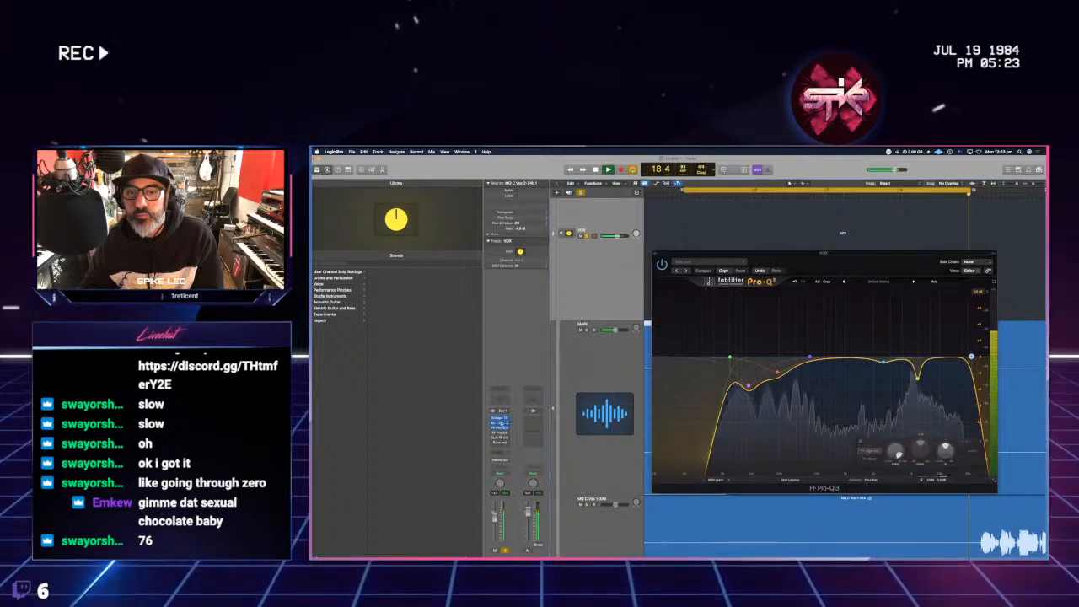
click(494, 428)
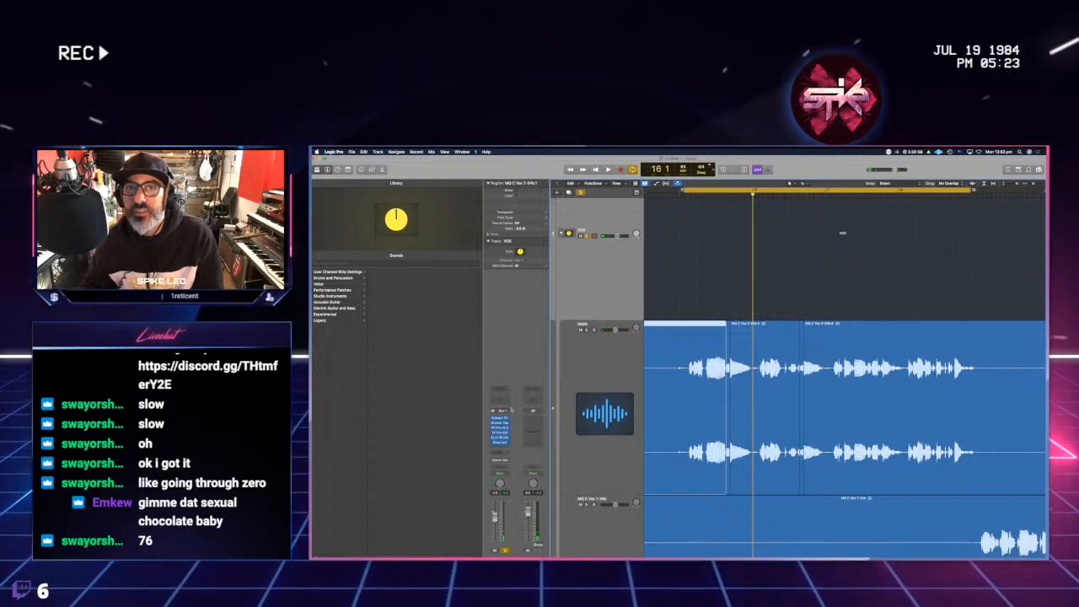
- Insert the mono FabFilter Pro-MB on the VOX channel after RVox
scroll(700, 391, down, 3)
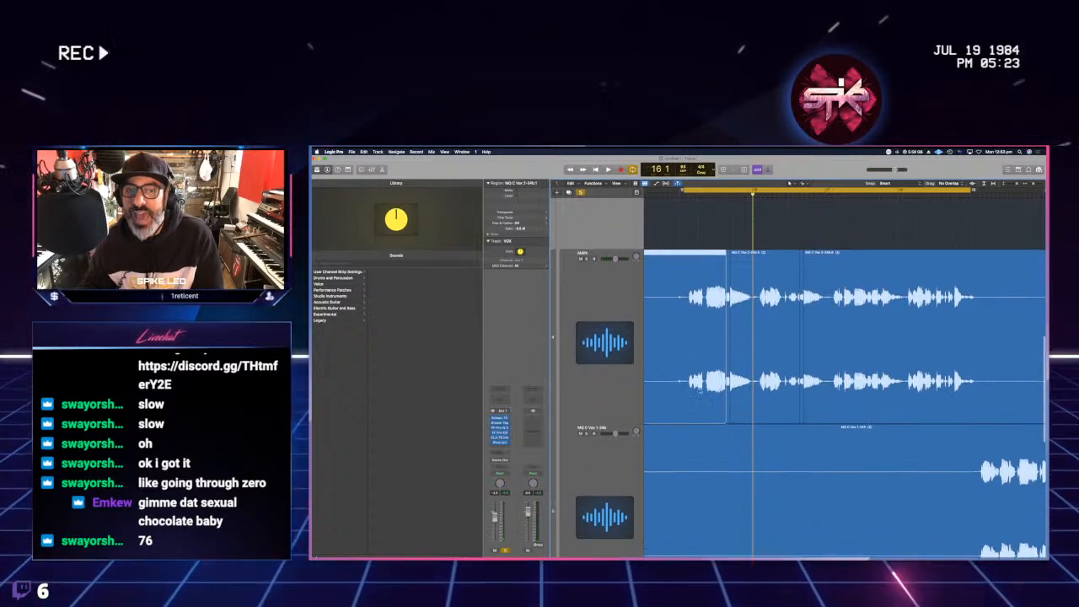
click(501, 446)
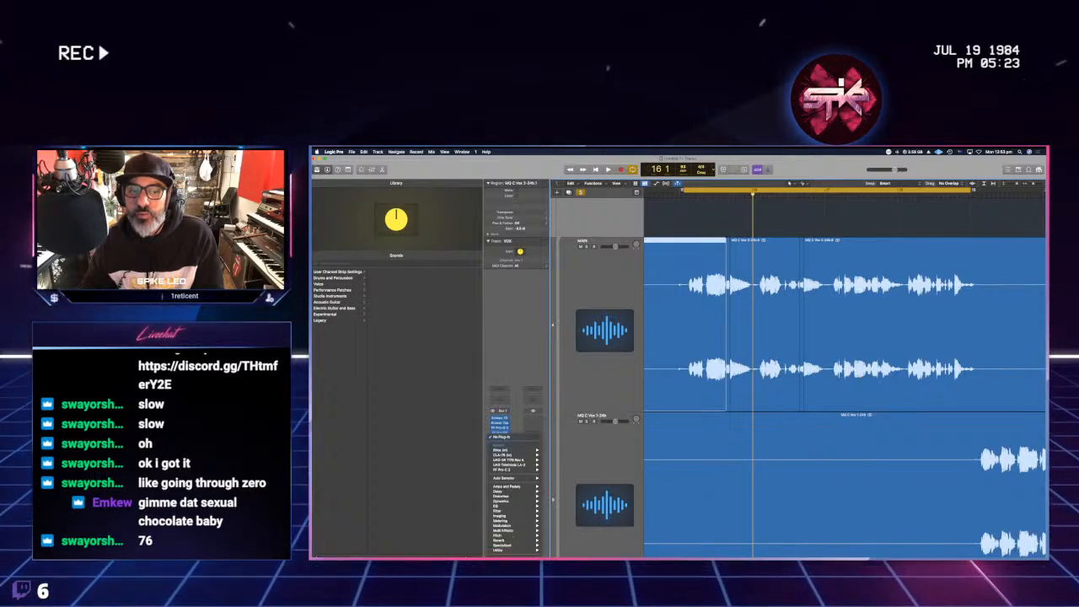
mouse_move(506, 556)
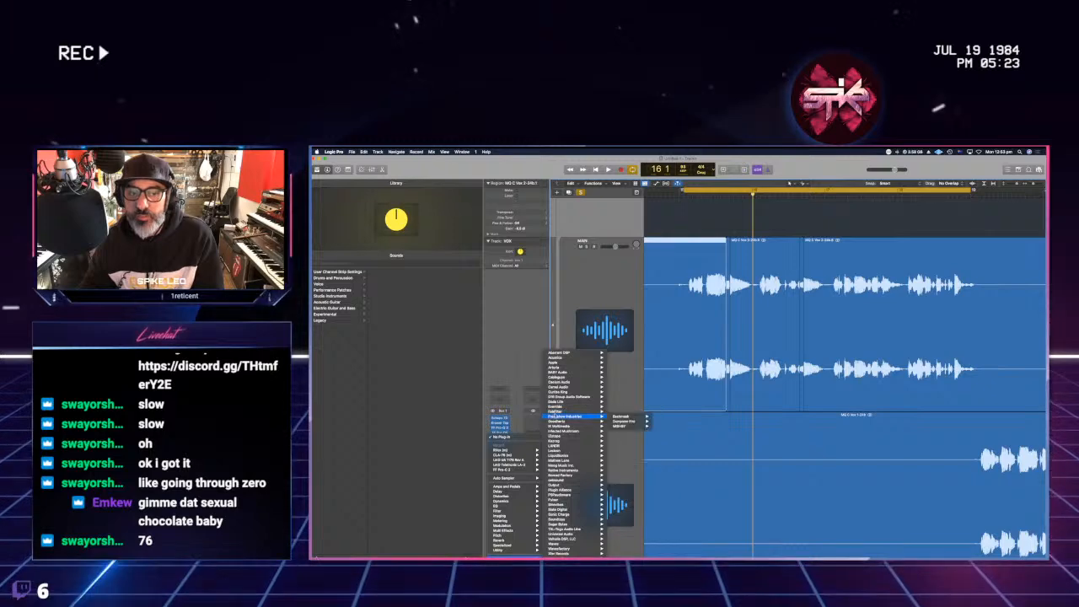
mouse_move(590, 411)
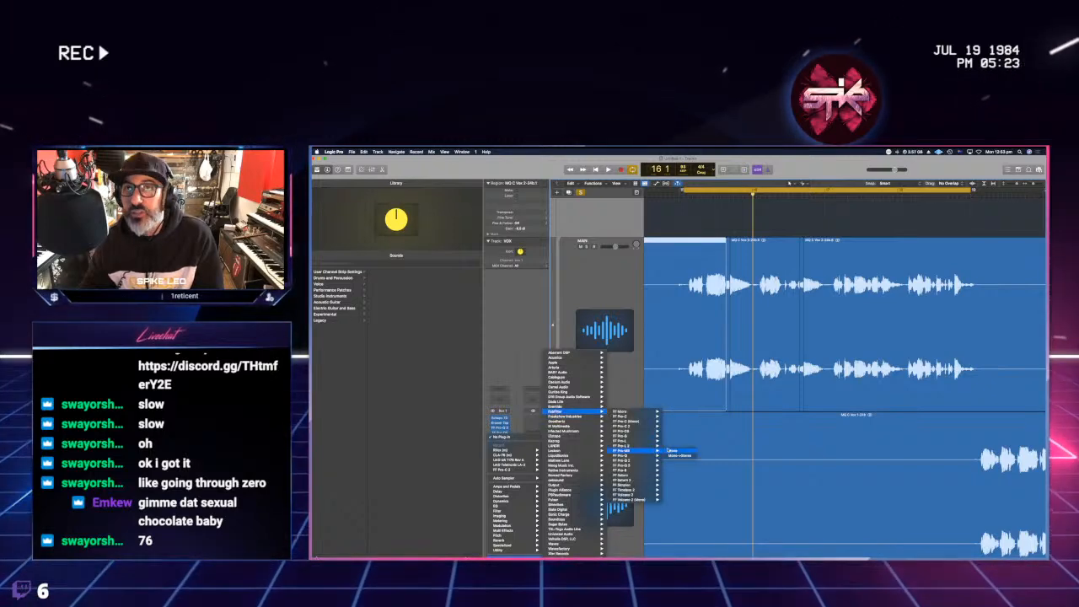
click(668, 451)
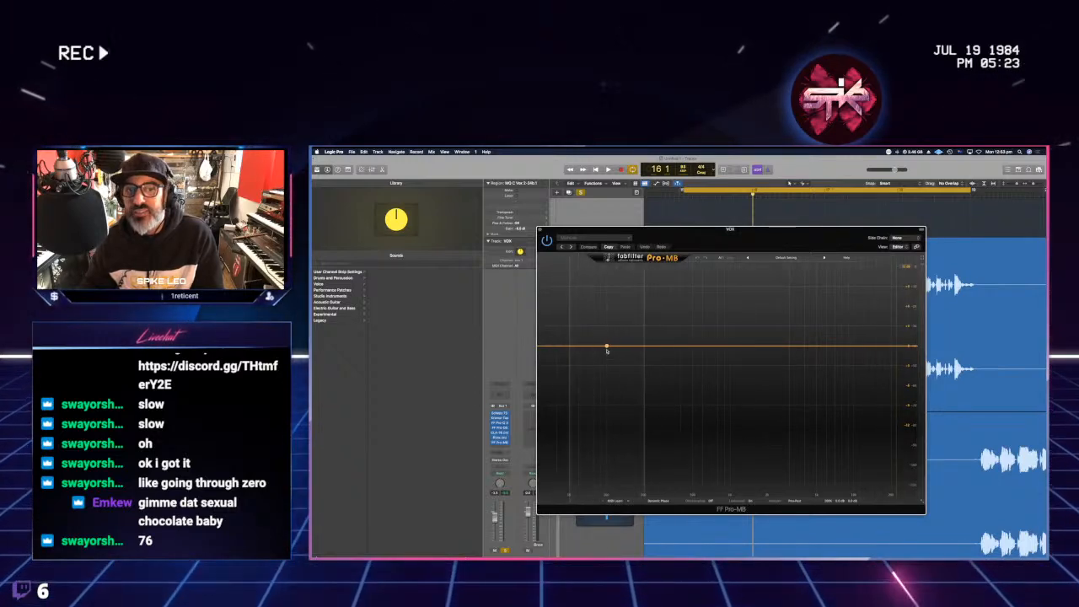
- Add a low-frequency compression band in Pro-MB, widen it toward the lows and adjust its threshold during soloed vocal playback
key(space)
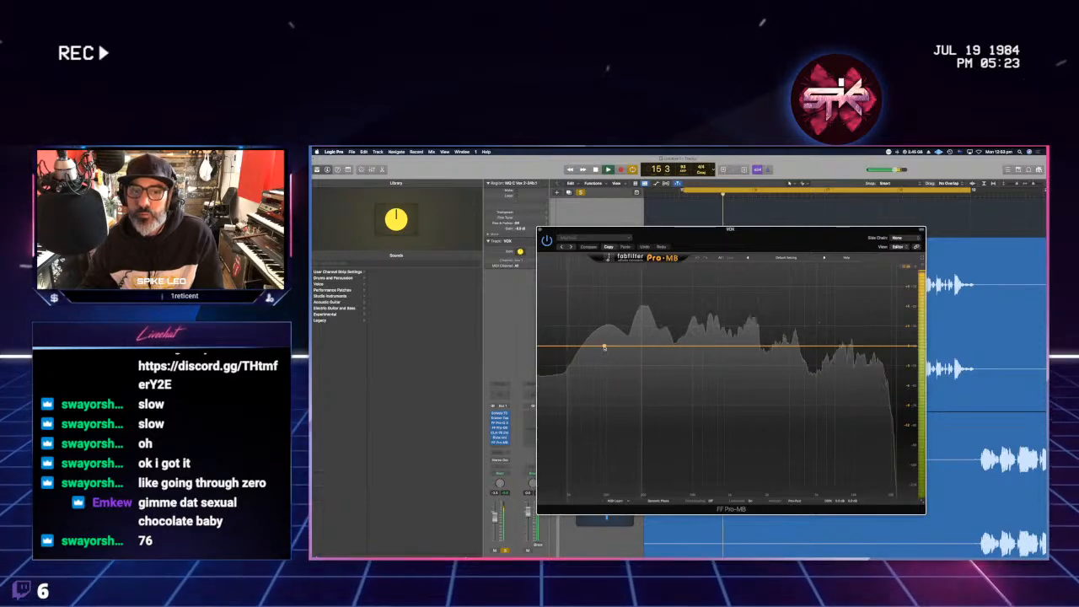
click(608, 346)
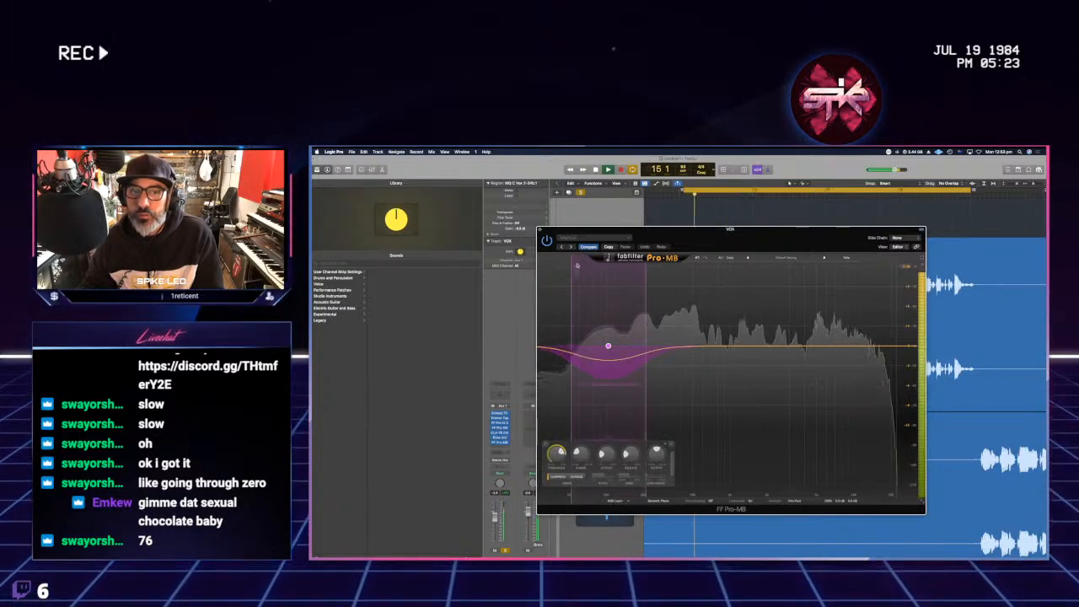
drag(607, 346, 555, 331)
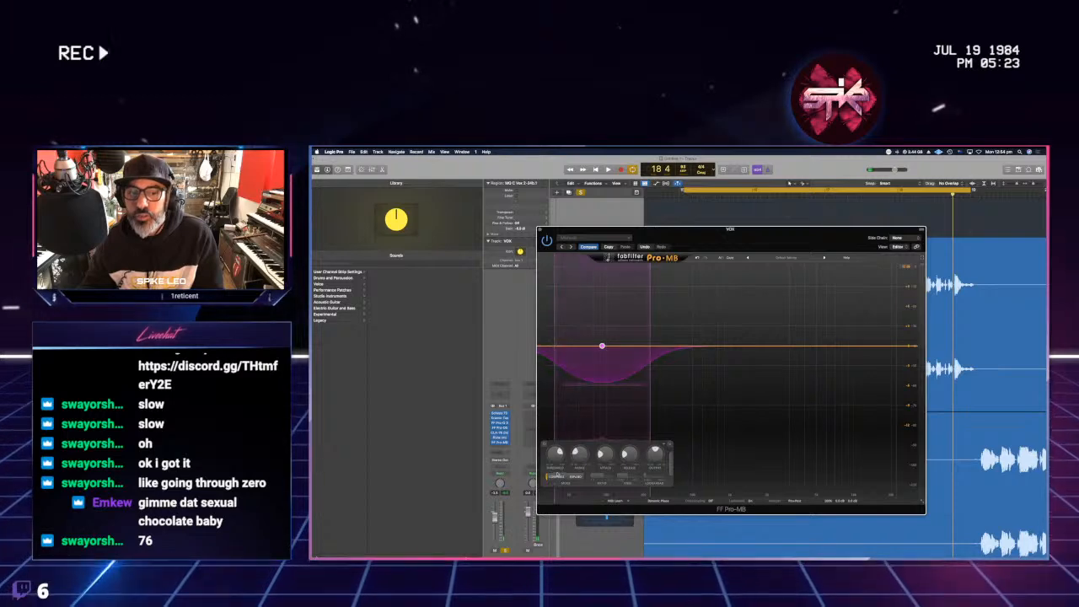
key(space)
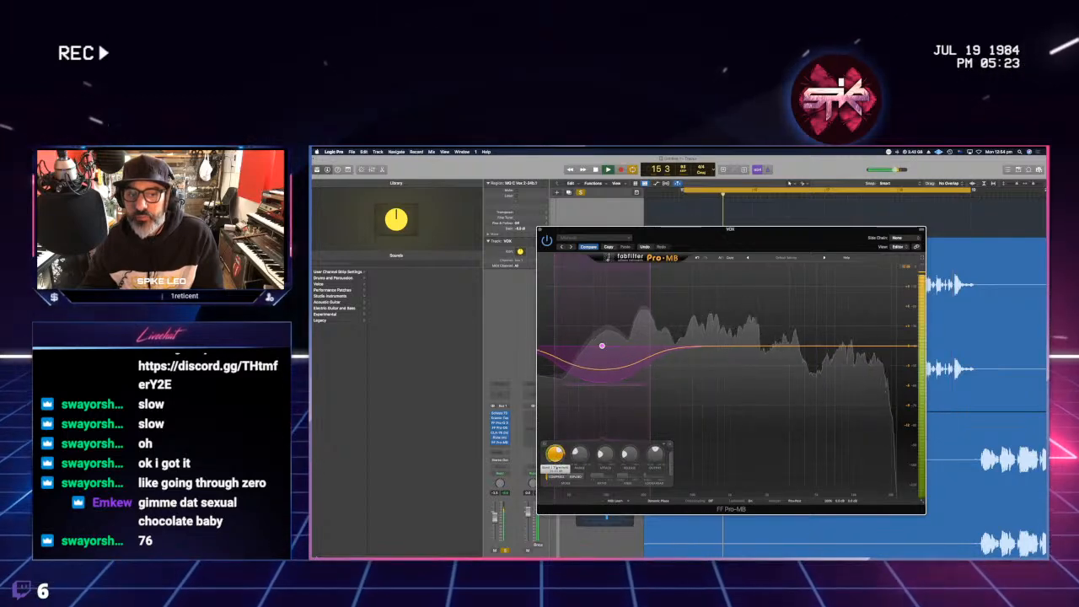
key(space)
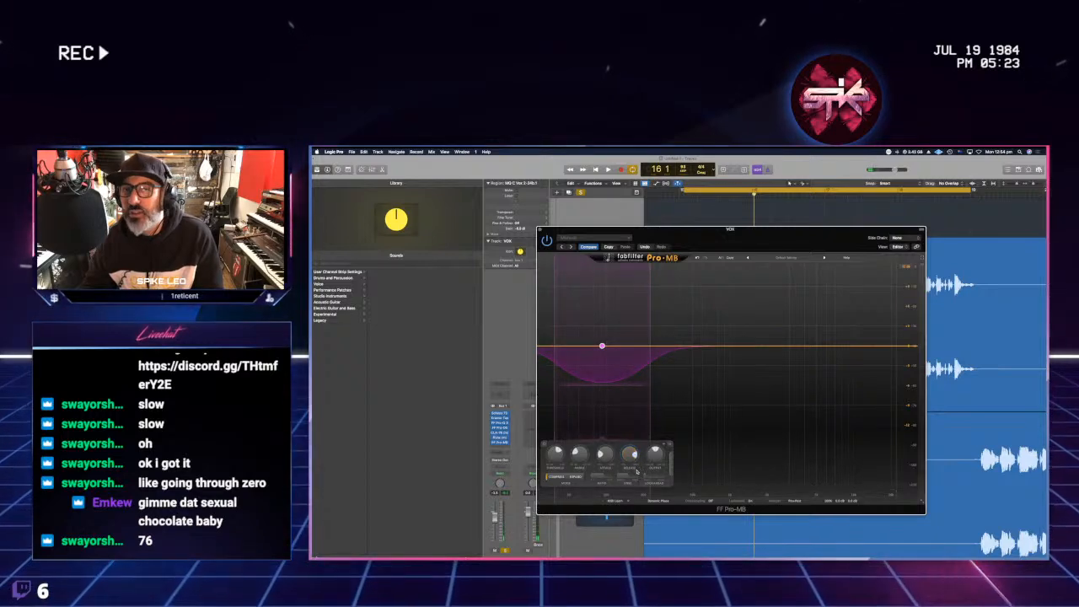
- Adjust the release of Pro-MB's low band, replaying the soloed vocal loop between changes
key(space)
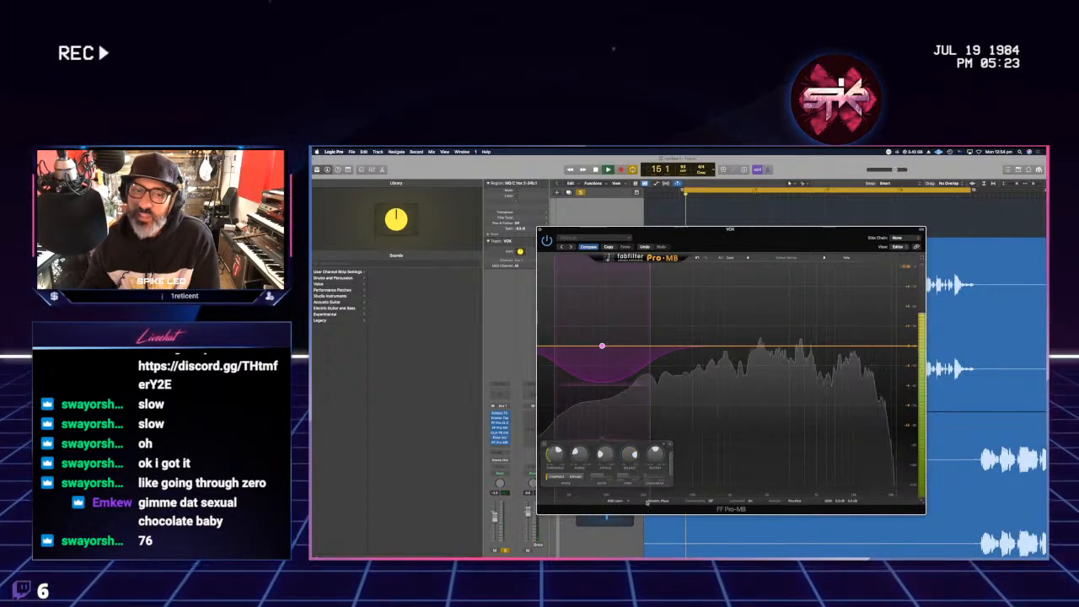
key(space)
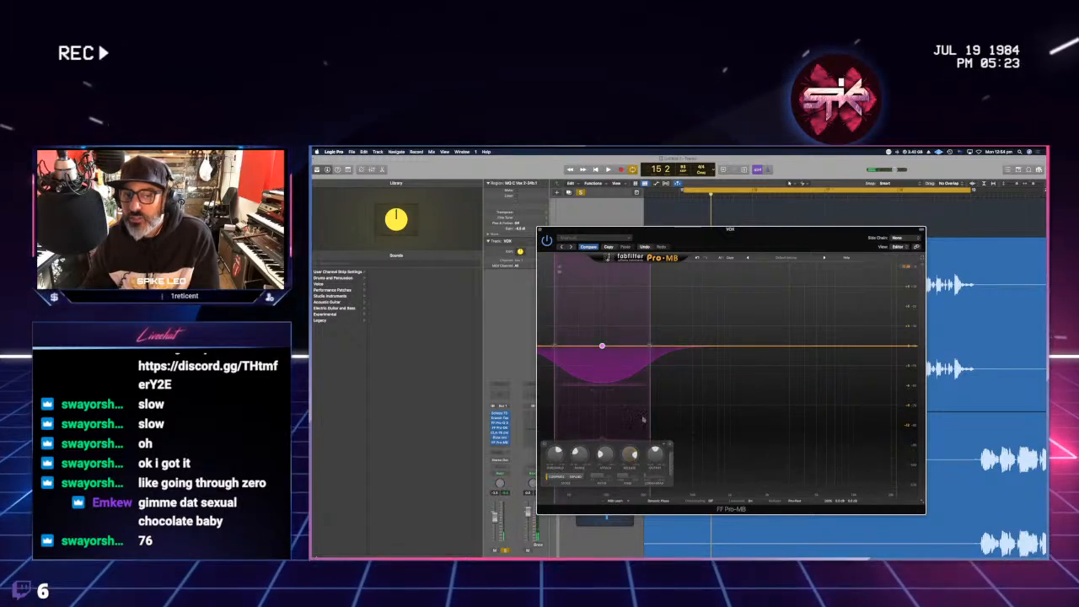
key(space)
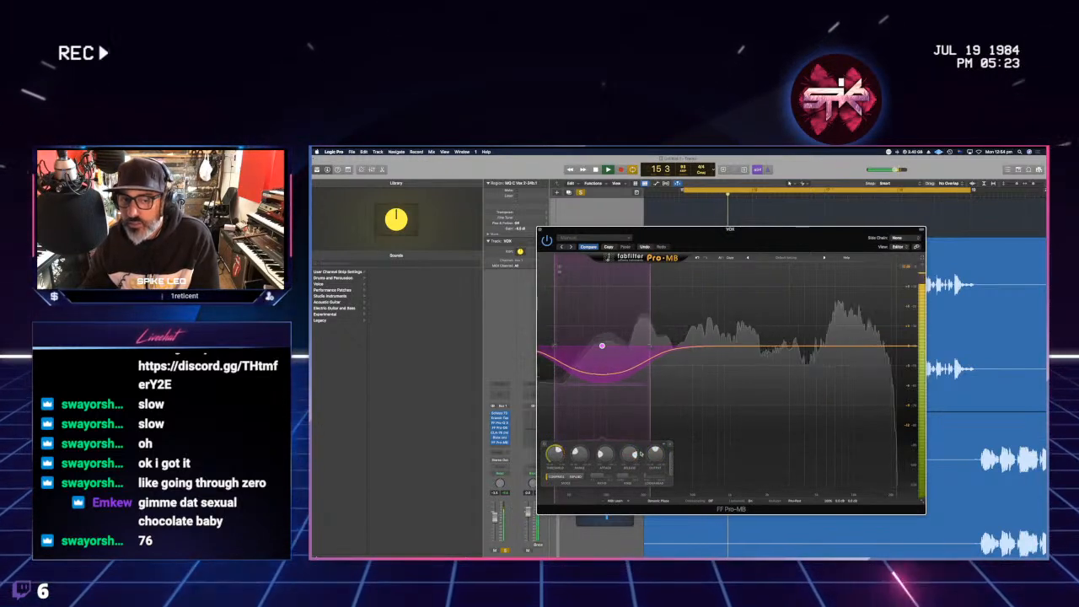
key(space)
key(space)
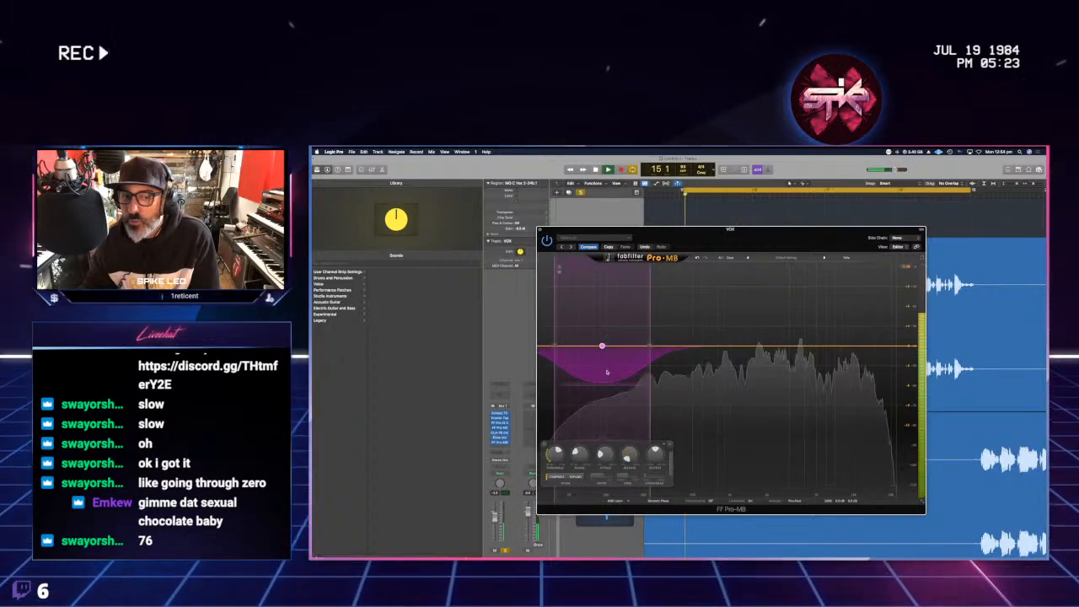
- Set the attack of Pro-MB's low band and readjust its release while replaying the vocal loop
key(space)
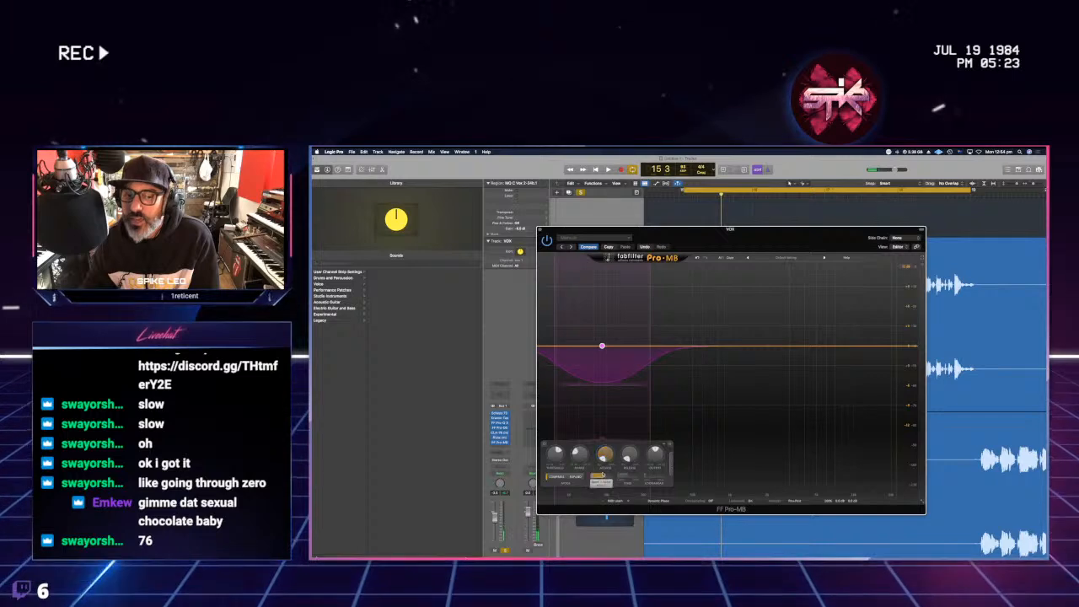
key(space)
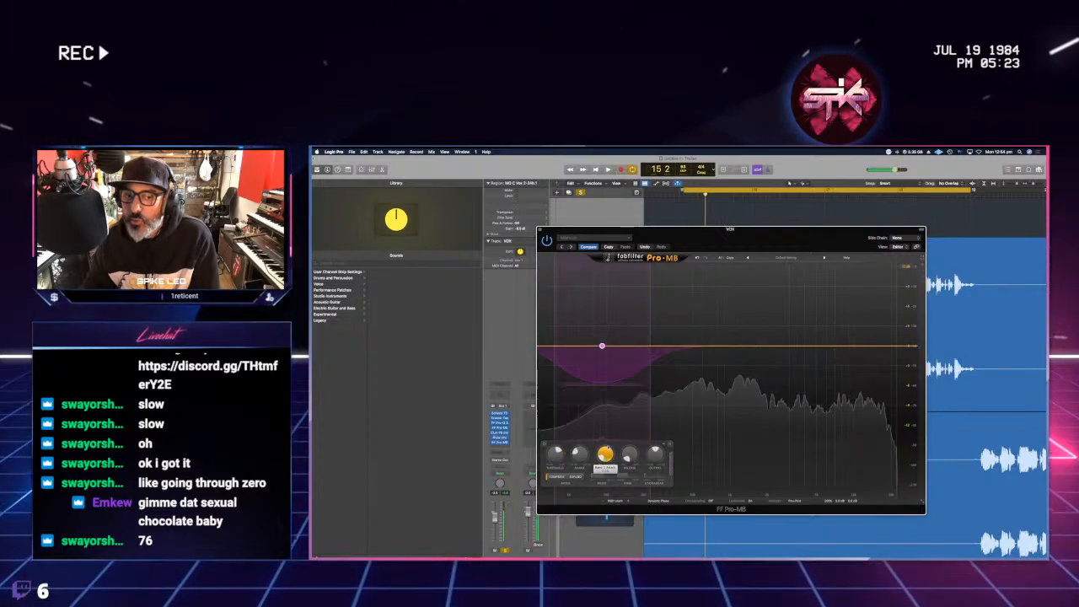
key(space)
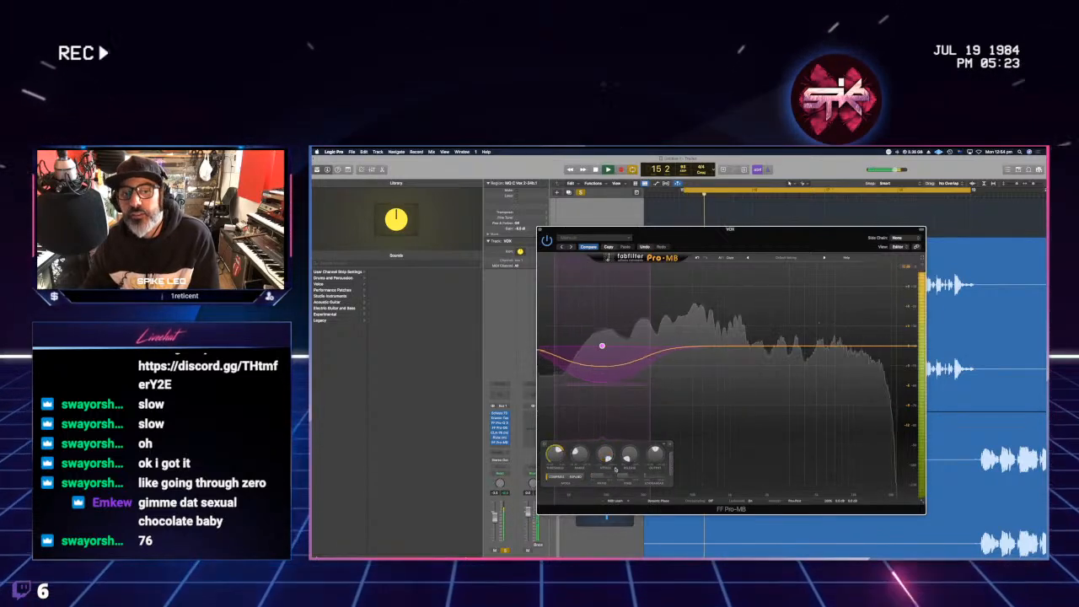
key(space)
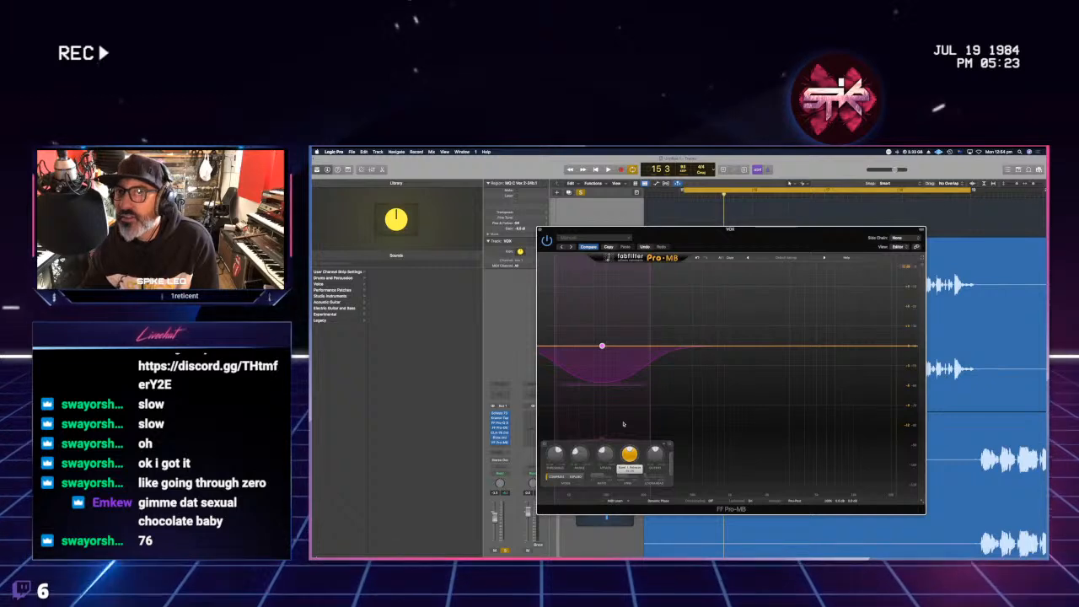
- Compare the vocal with Pro-MB bypassed and active during playback, re-enable the plug-in and close its window
key(space)
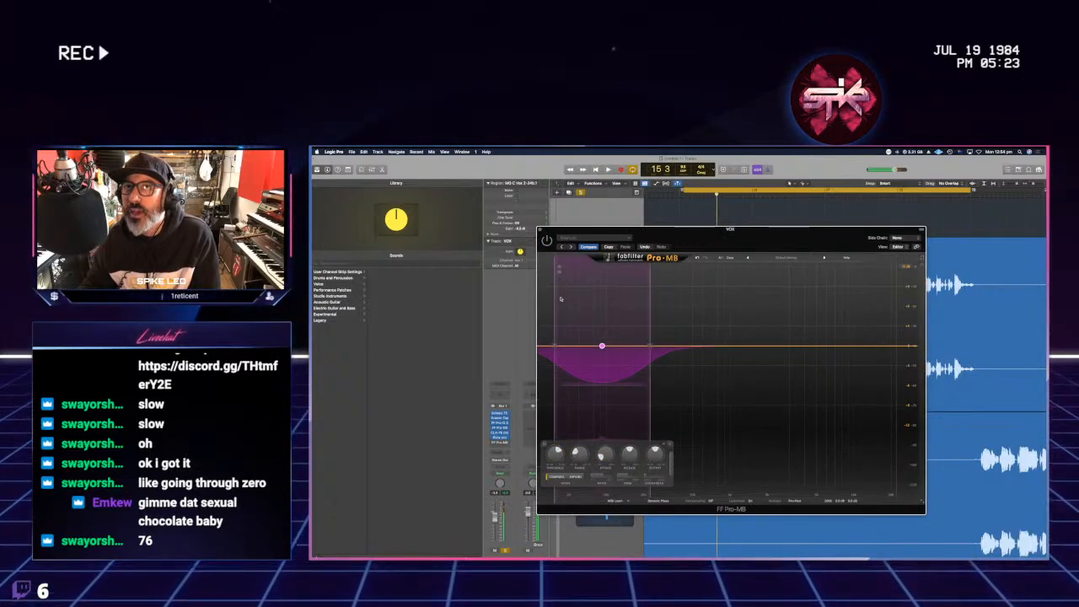
key(space)
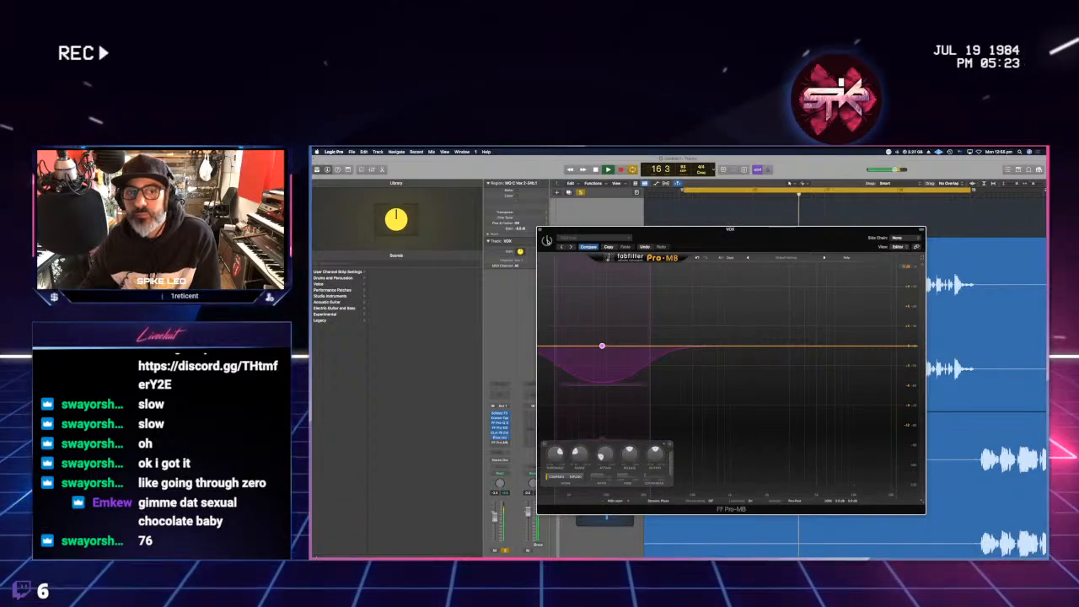
click(547, 241)
click(540, 229)
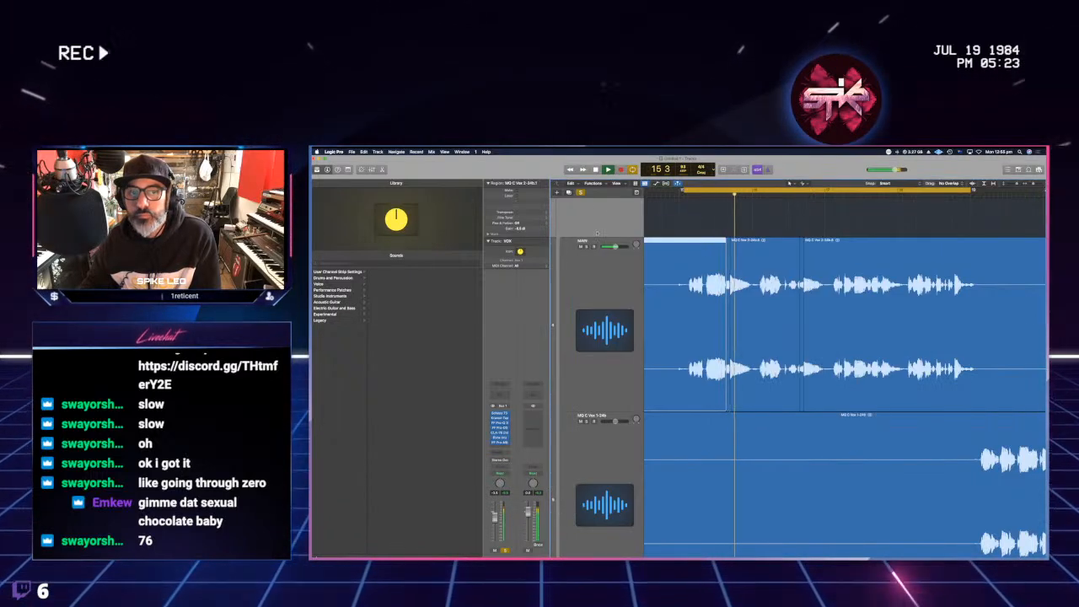
- Lower the VOX track's volume slightly while the full mix plays
scroll(605, 278, up, 2)
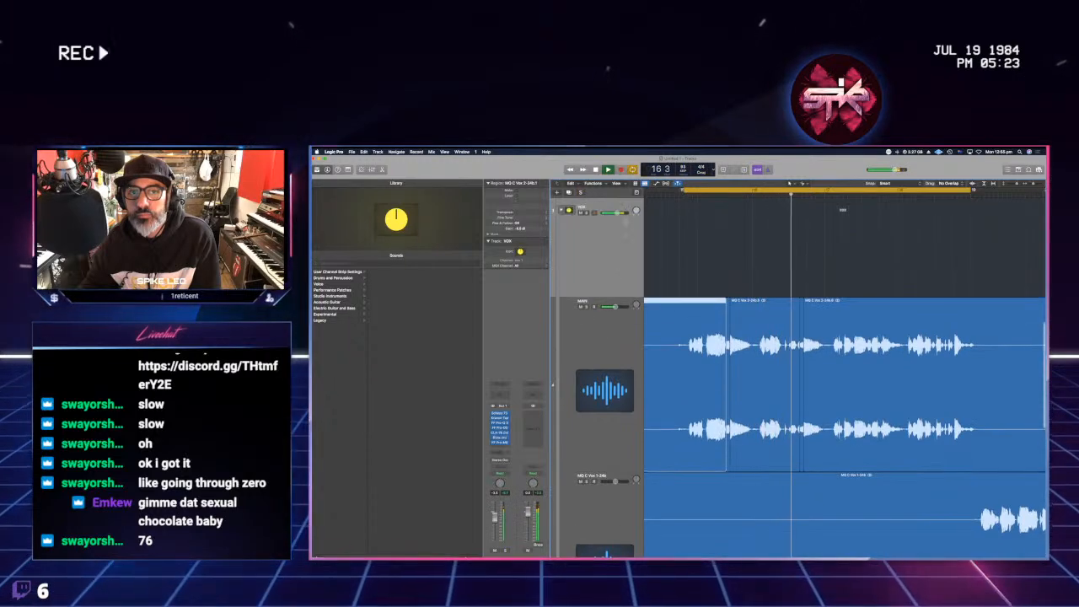
drag(617, 213, 610, 212)
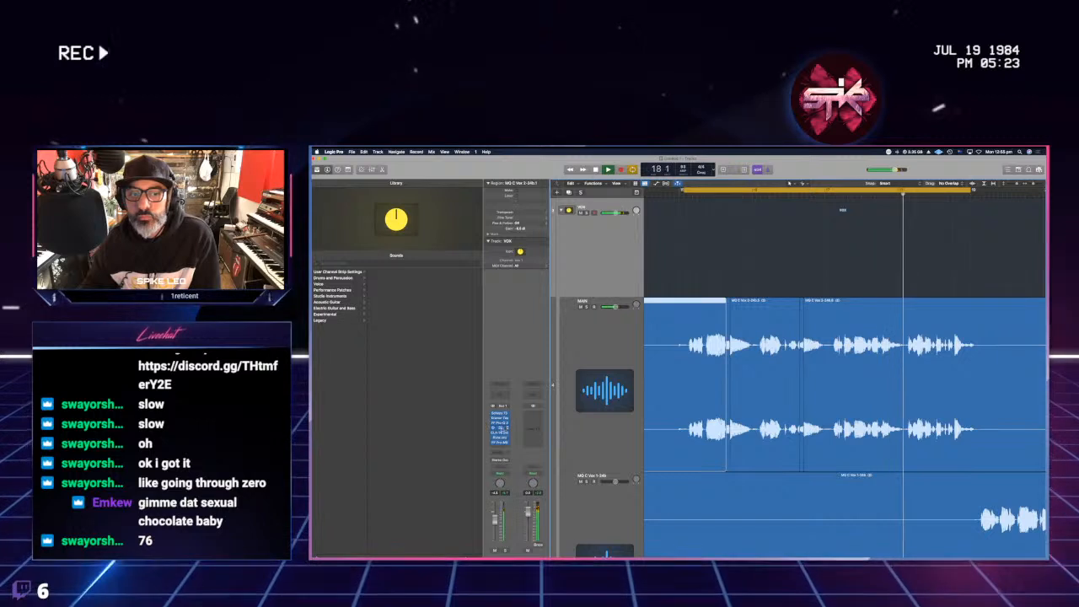
- Adjust the range in the VOX channel's Pro-DS, close its window and stop playback
key(v)
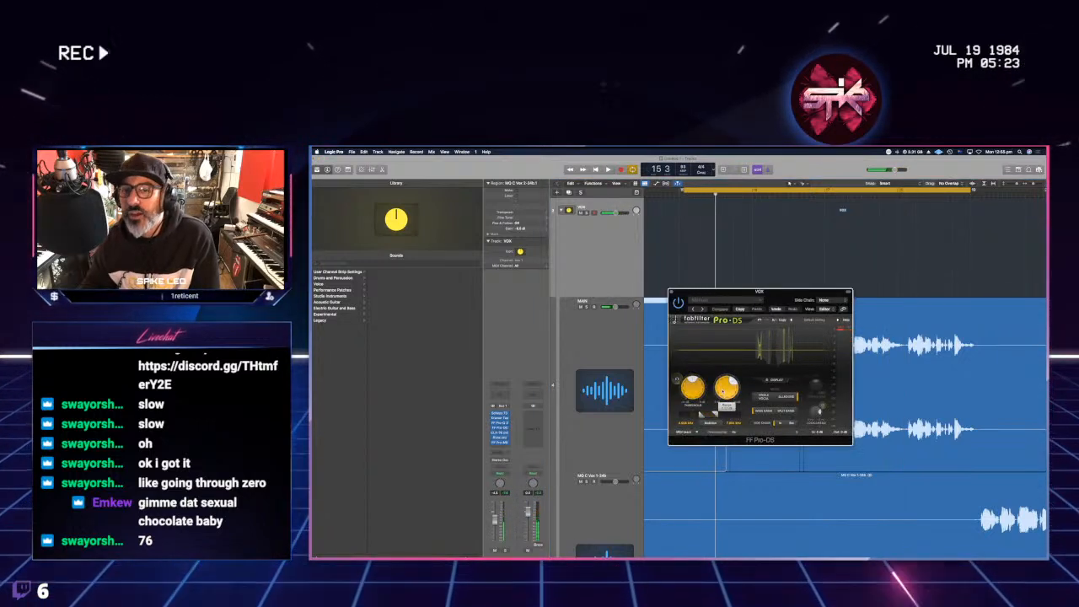
drag(723, 391, 722, 368)
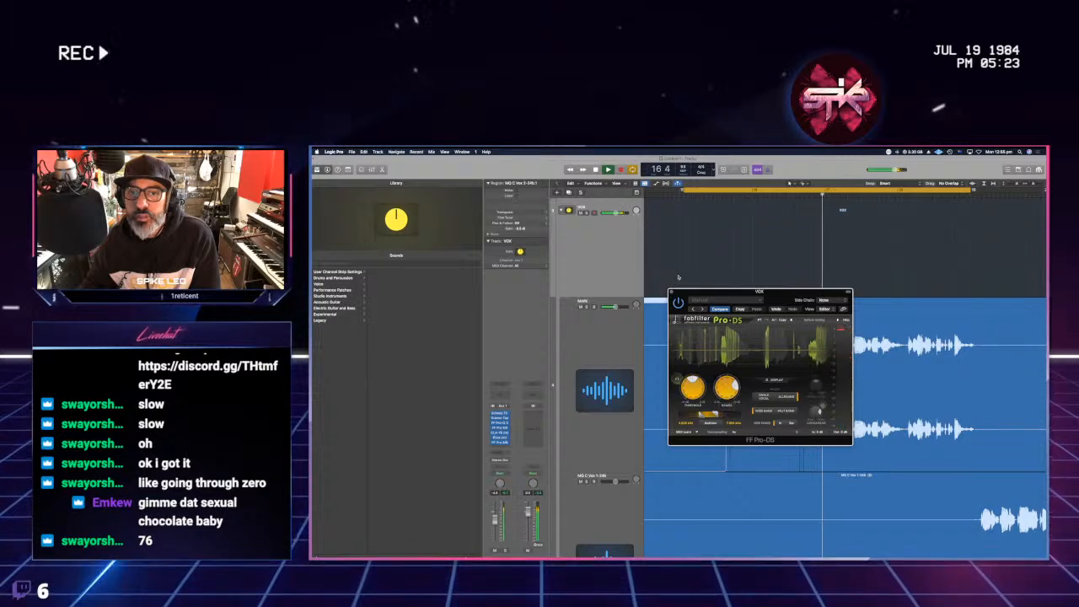
click(672, 292)
key(space)
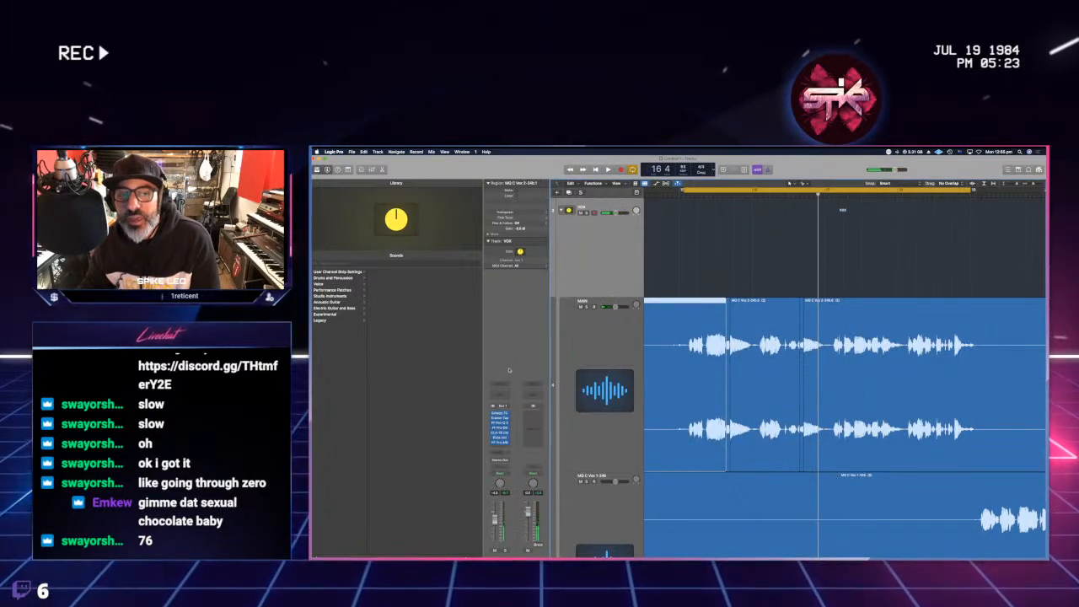
click(500, 383)
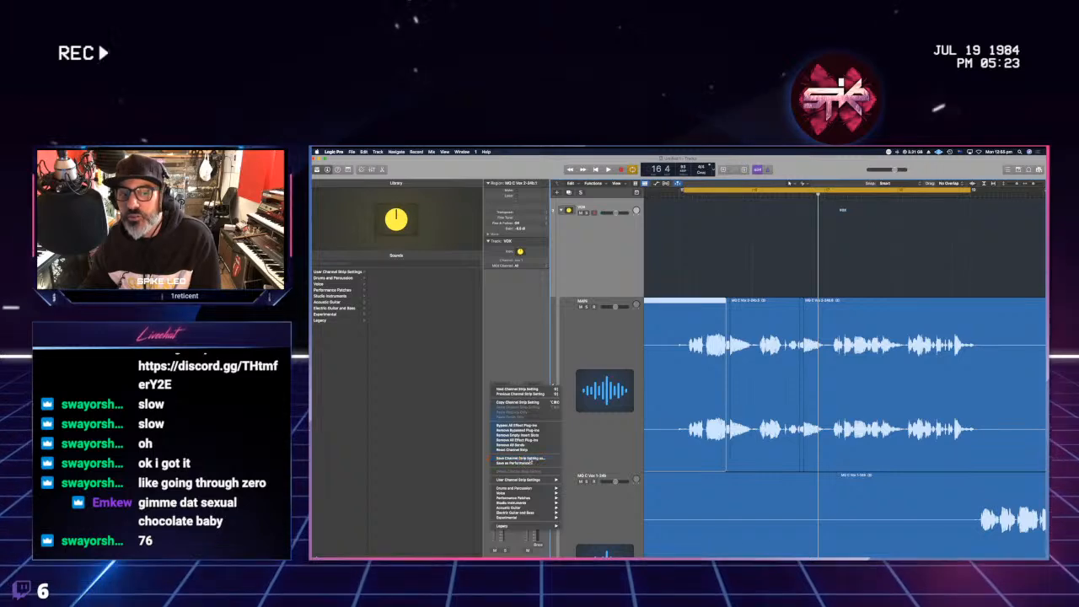
click(531, 462)
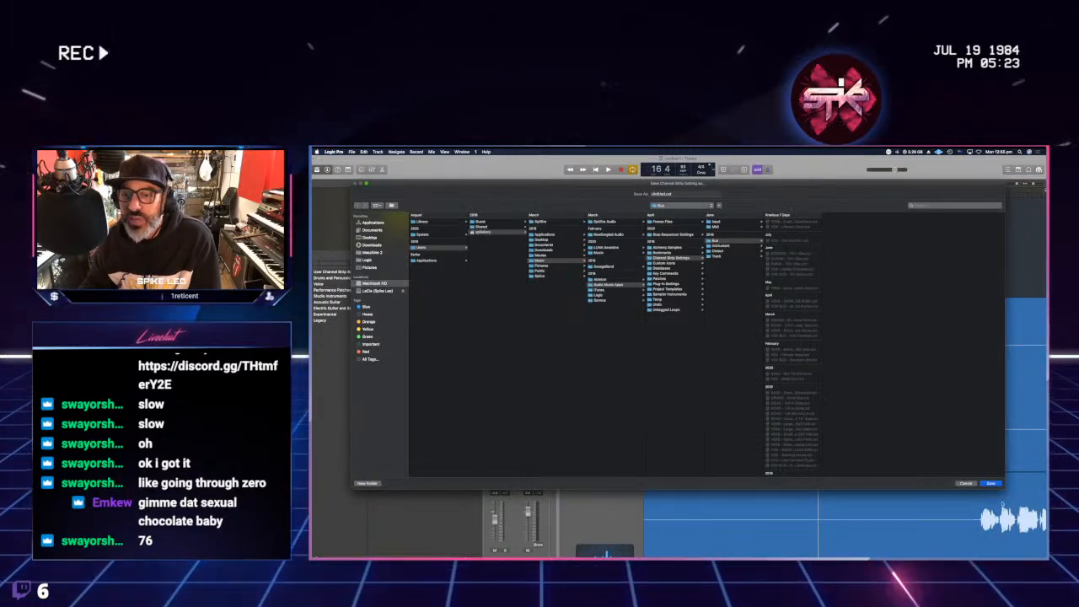
click(965, 484)
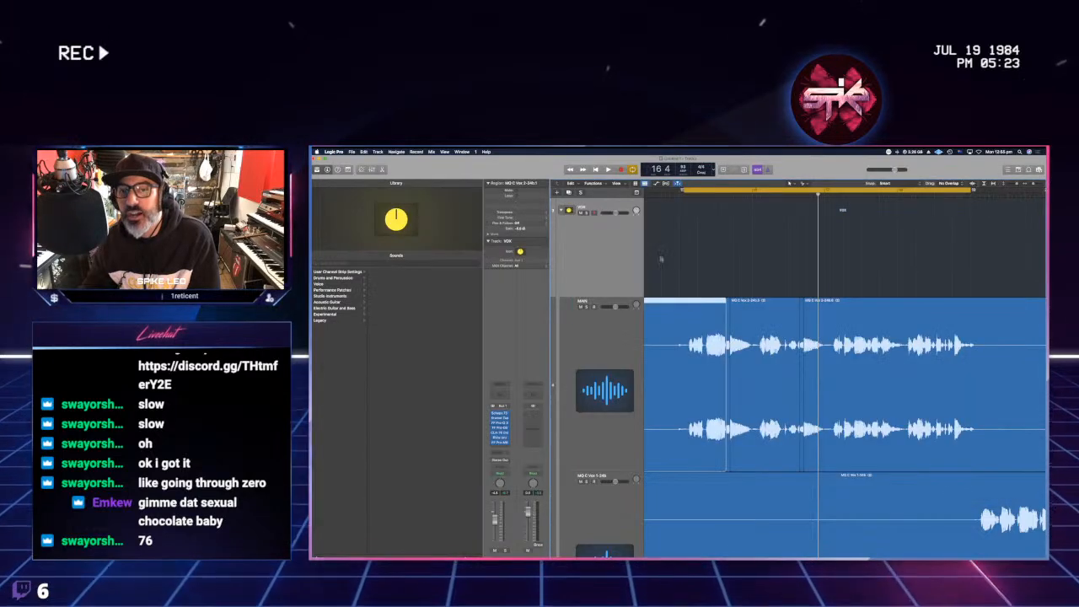
- Insert the mono Waves API-550A on the VOX channel after Pro-MB and move its window clear of the channel strip
scroll(669, 250, up, 2)
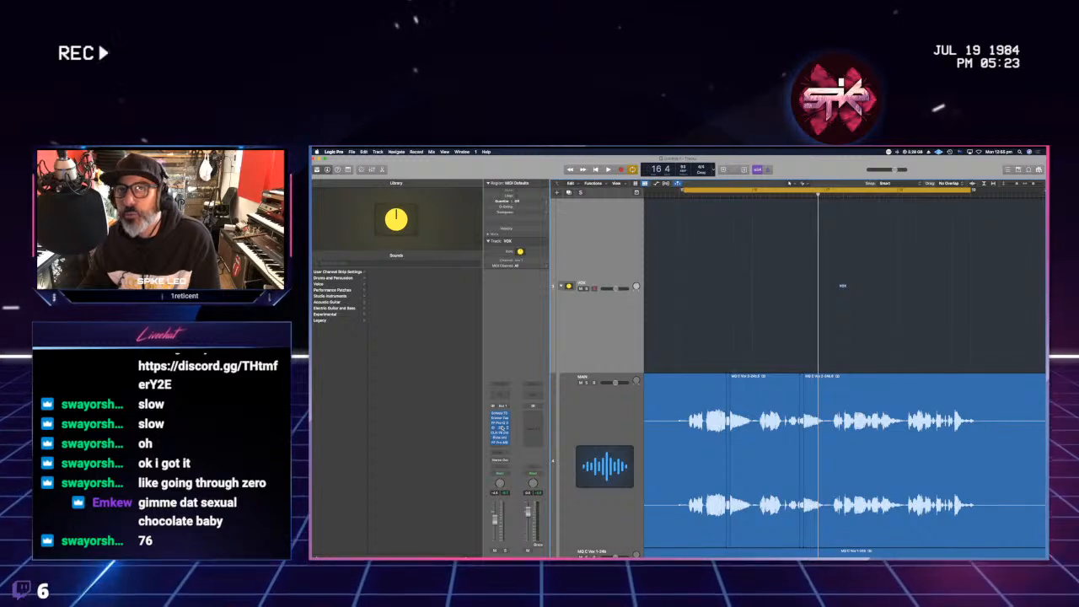
click(498, 448)
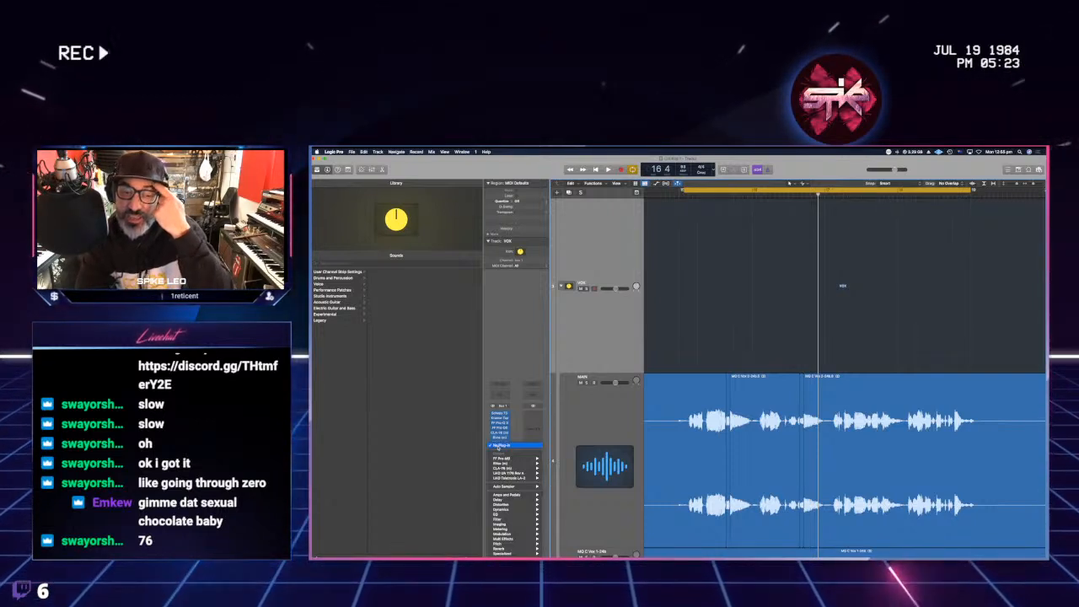
mouse_move(516, 553)
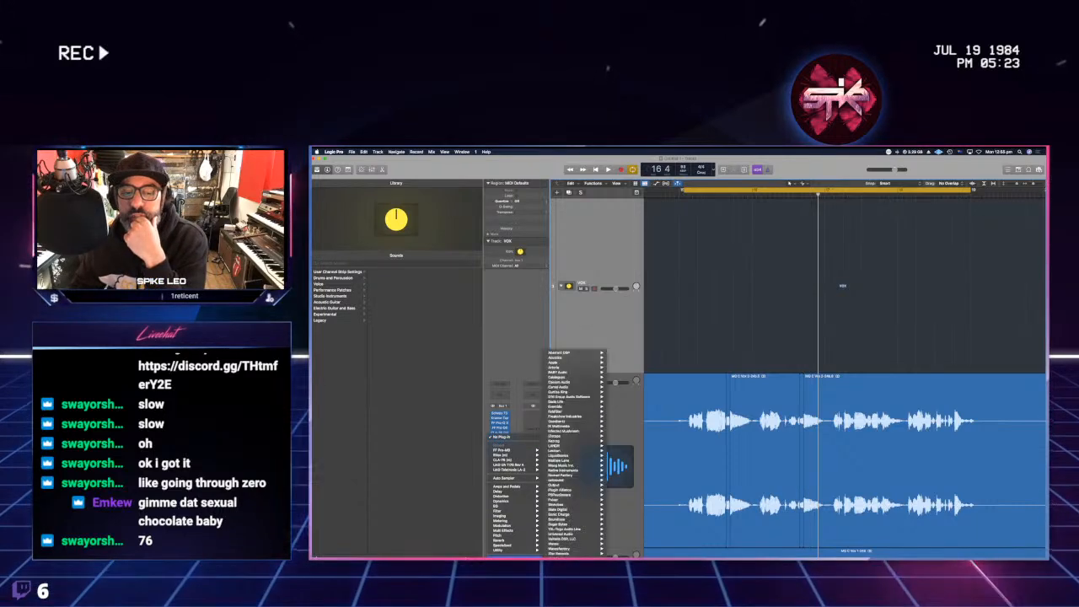
mouse_move(575, 534)
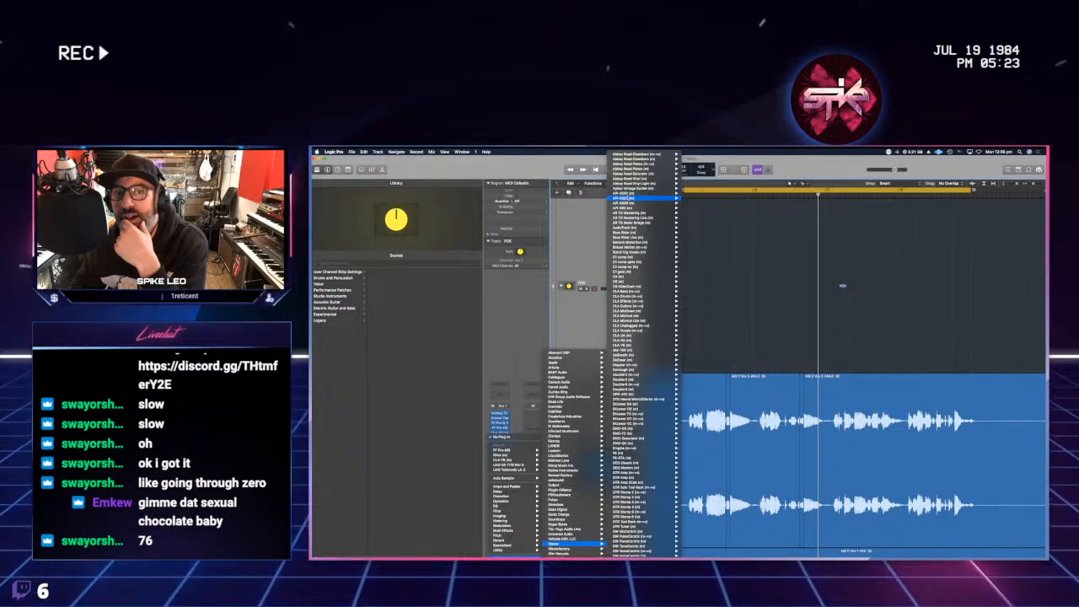
mouse_move(644, 197)
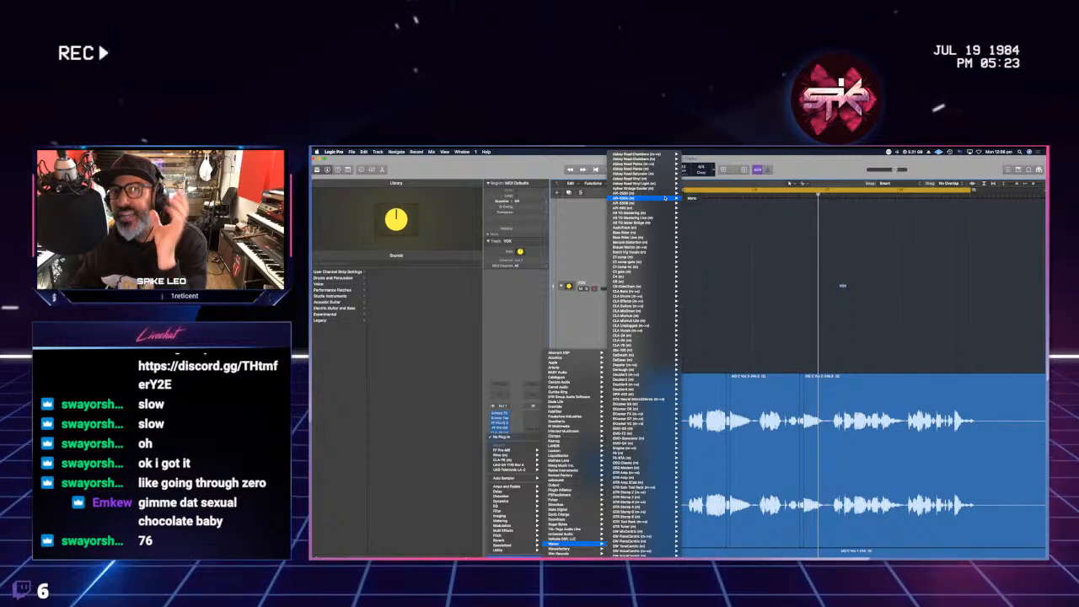
click(692, 197)
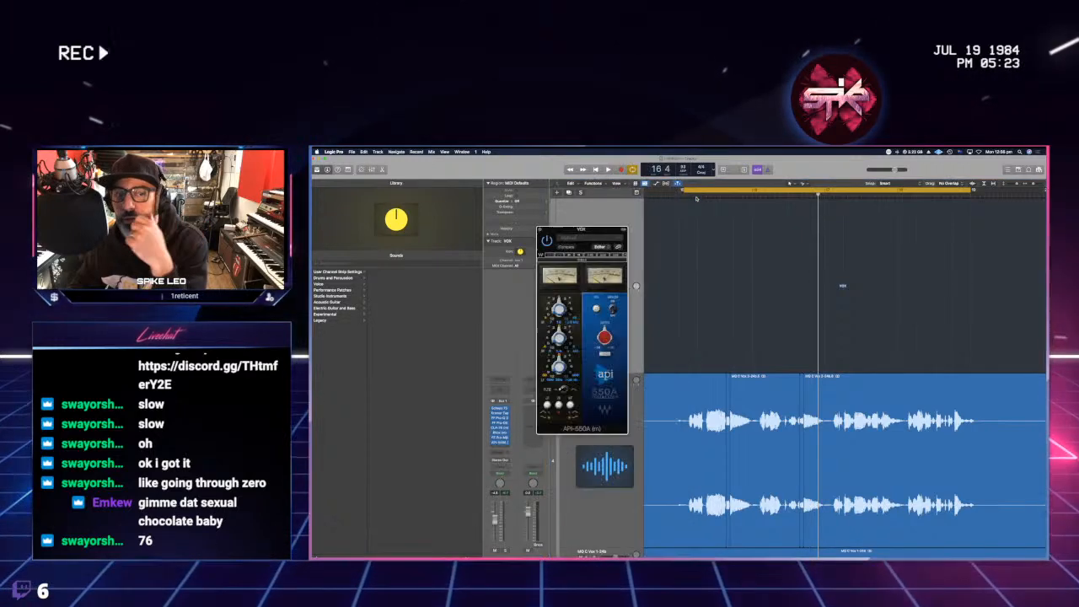
drag(590, 226, 854, 216)
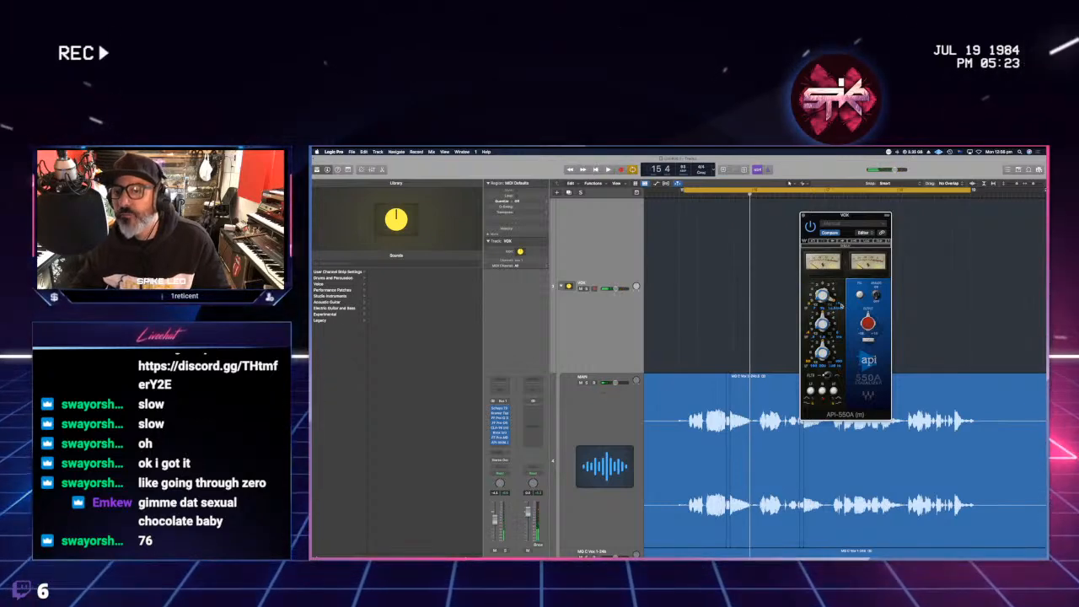
- Open the VOX channel's Pro-Q 3 to review its curve and place its window beside the API-550A
click(501, 419)
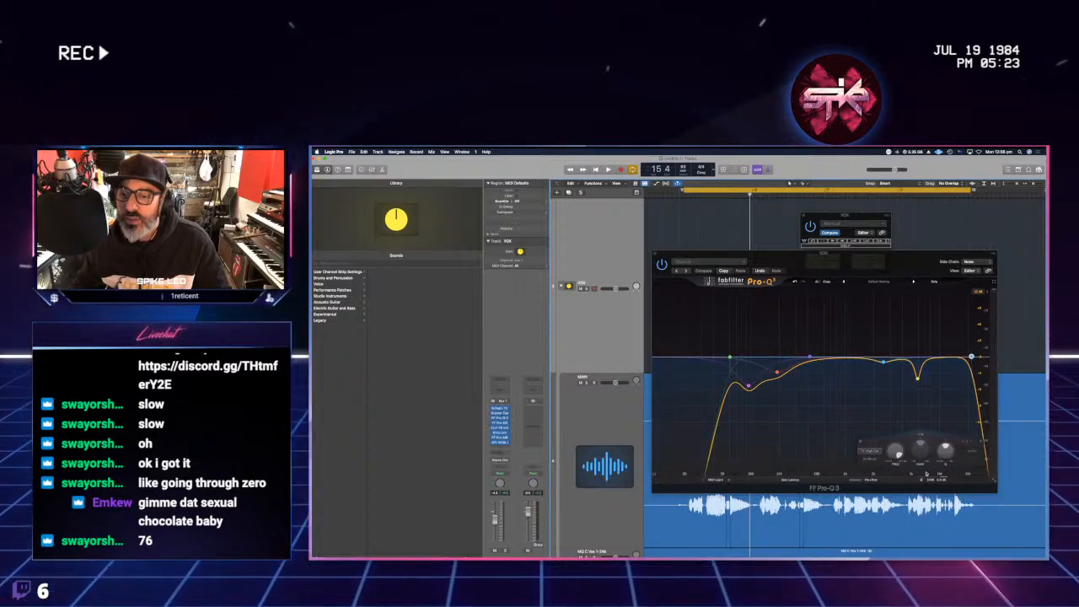
mouse_move(973, 358)
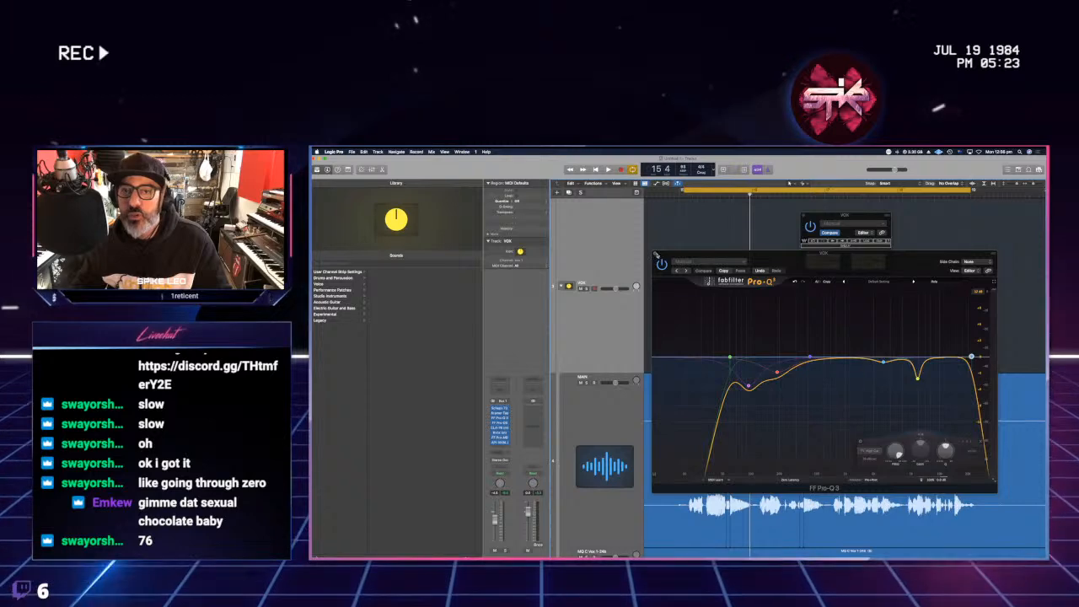
drag(657, 254, 391, 205)
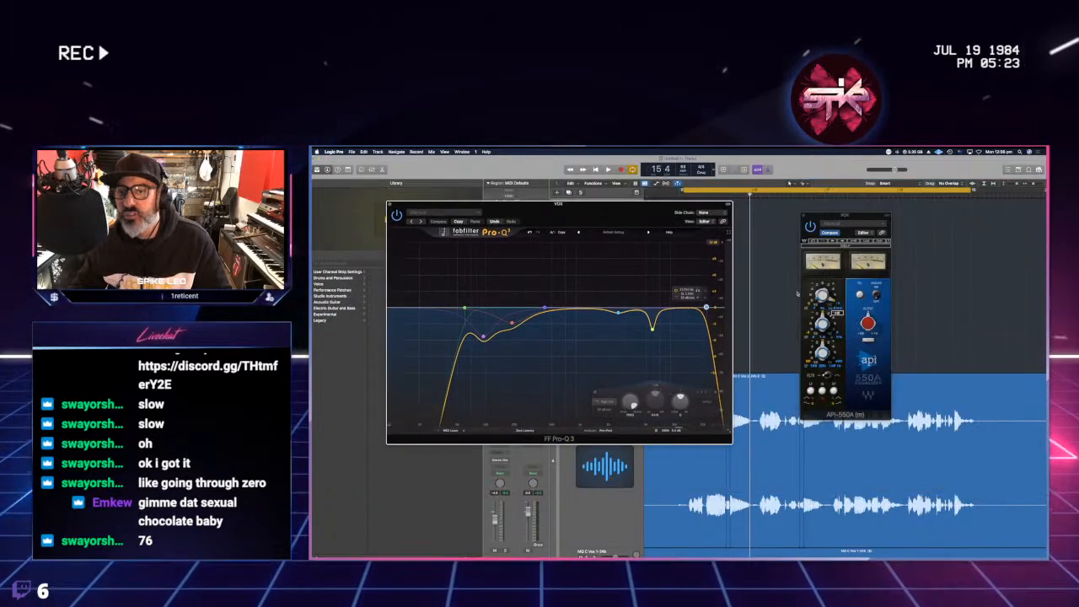
- Adjust the API-550A's EQ bands on the vocal, starting and stopping the loop to audition the changes
key(space)
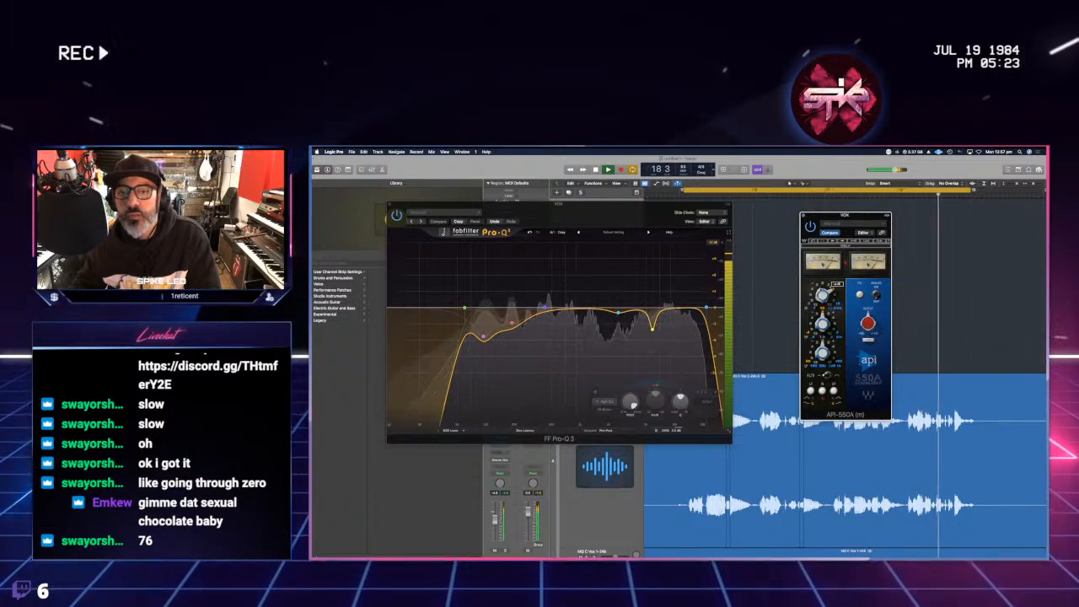
key(space)
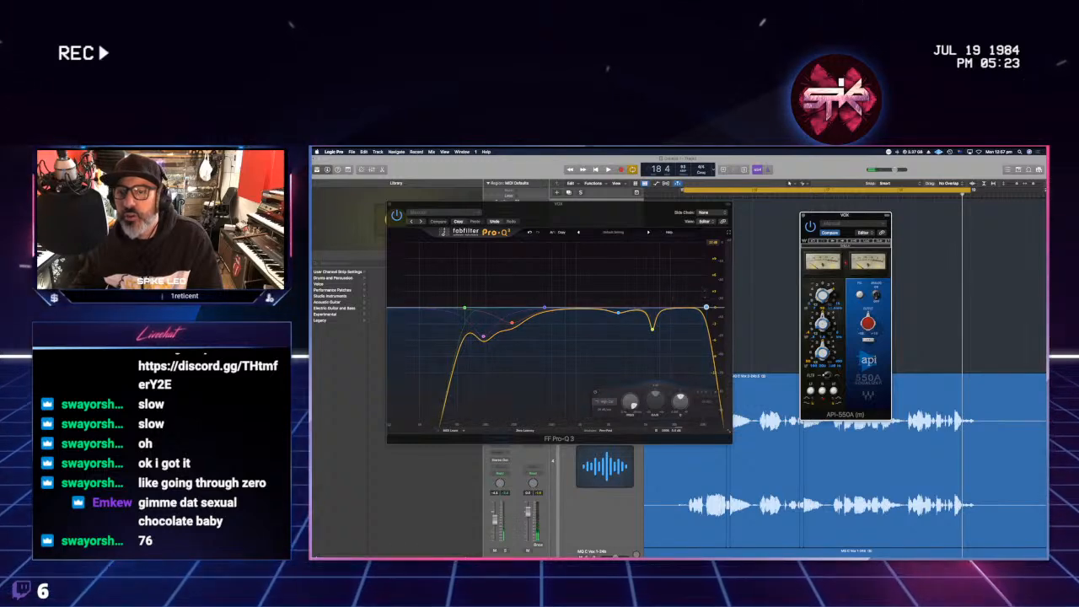
key(space)
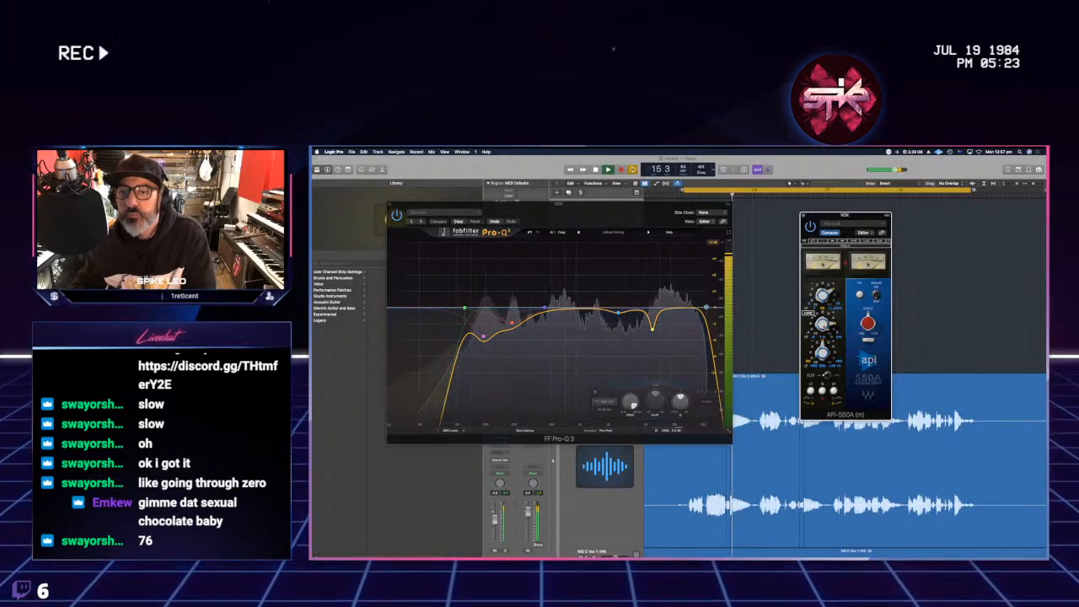
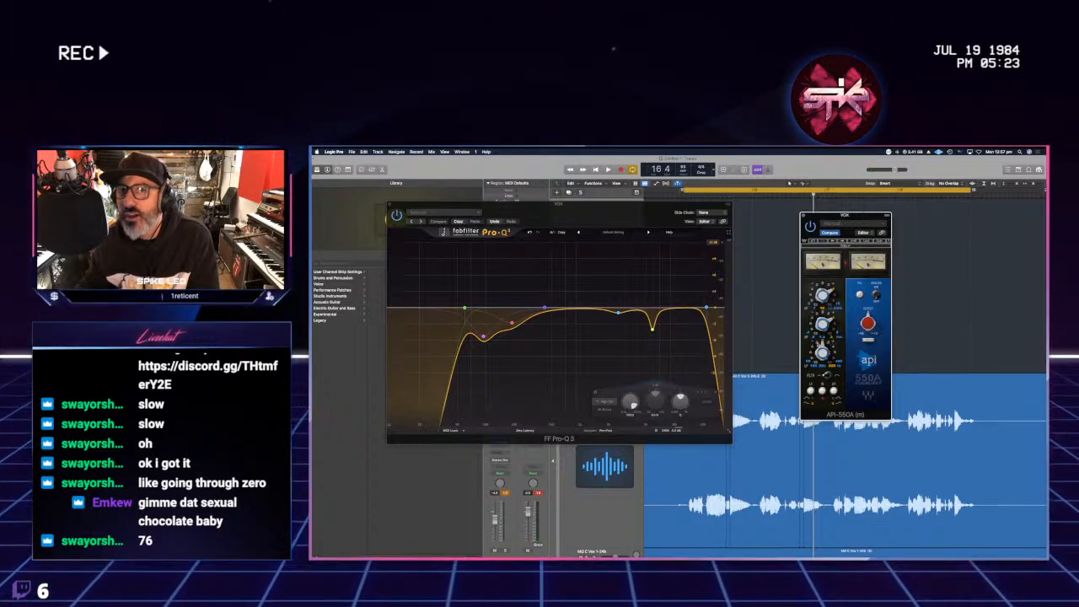
key(space)
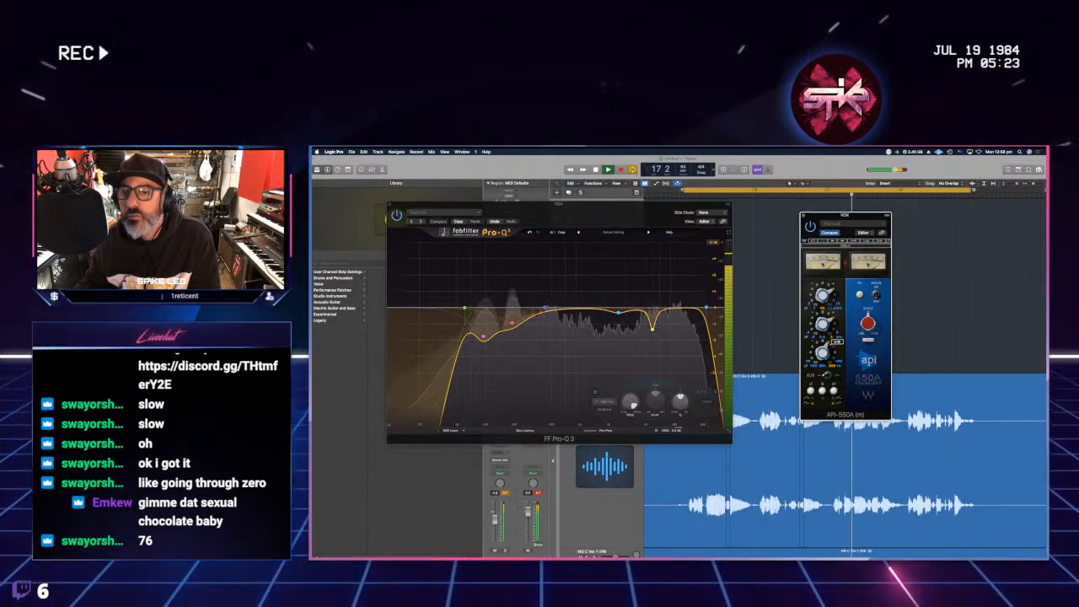
key(space)
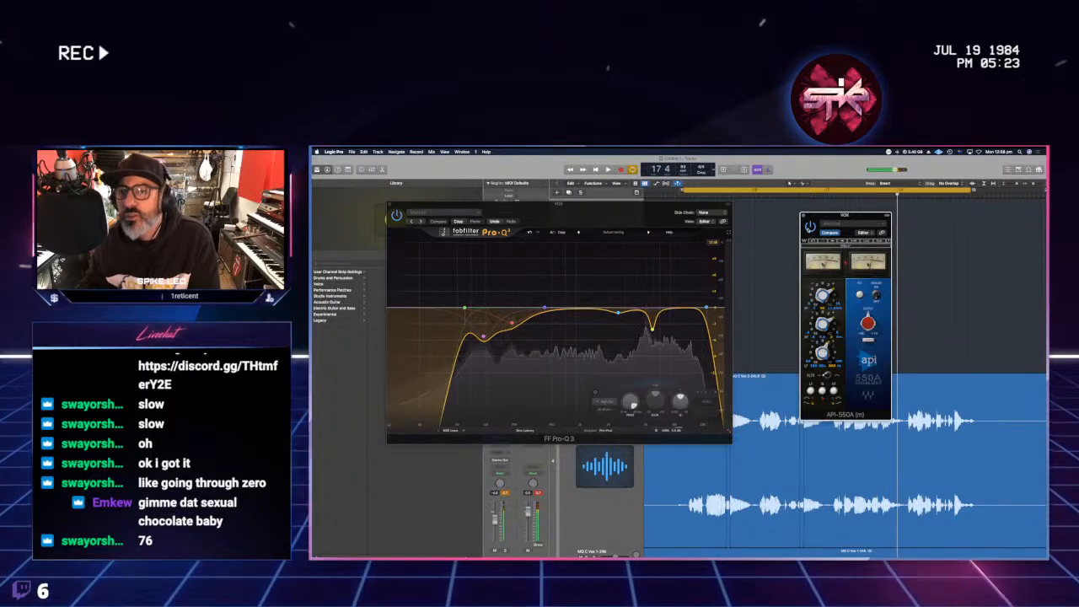
- Audition the vocal loop with the API-550A's bypass toggled, and close the Pro-Q 3 window
key(space)
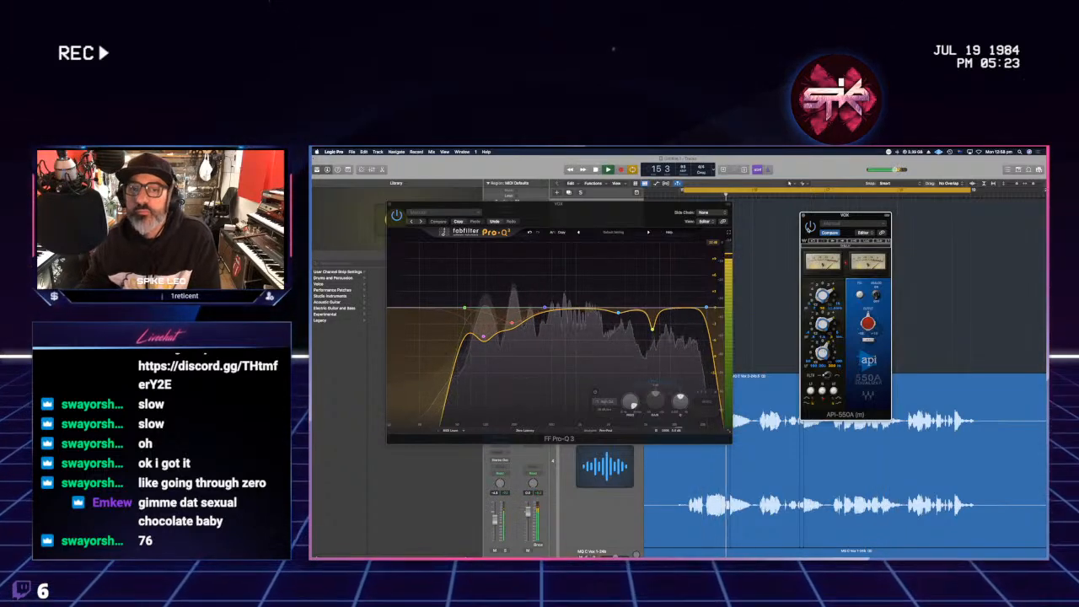
key(space)
click(809, 228)
key(space)
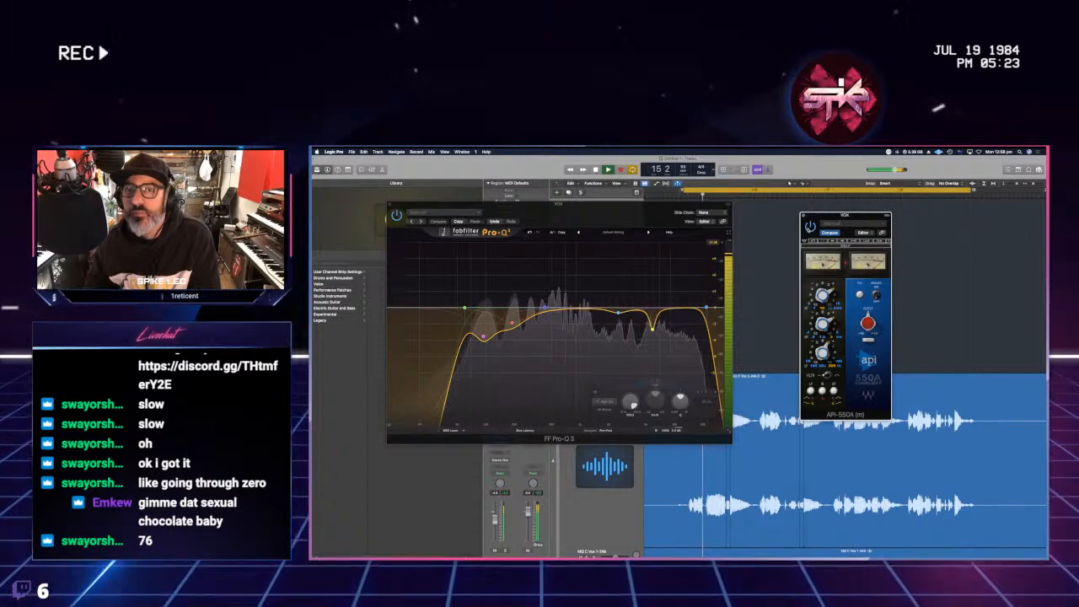
click(390, 204)
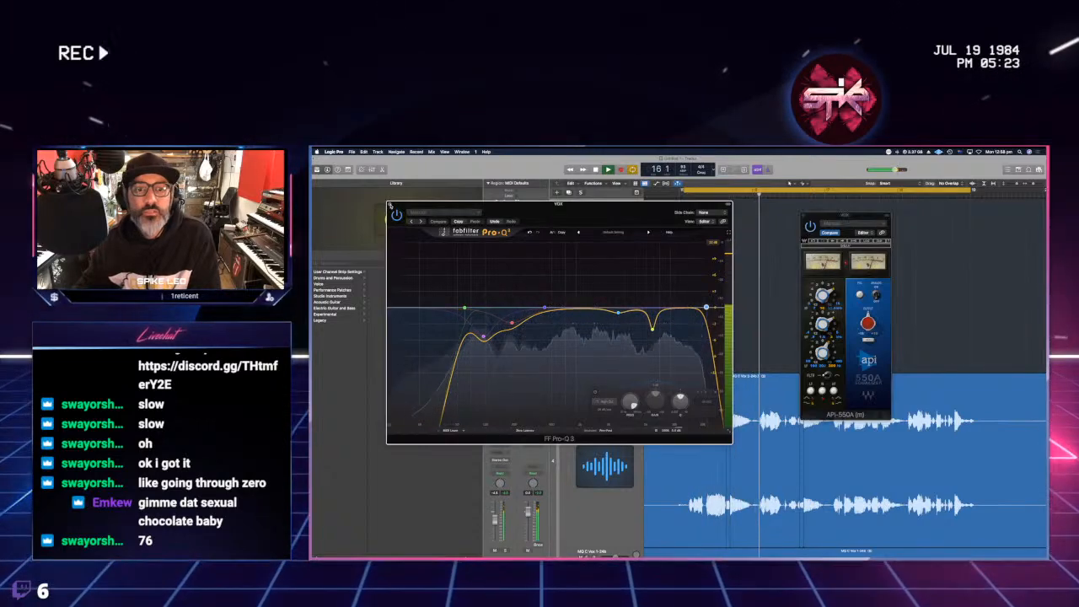
click(390, 205)
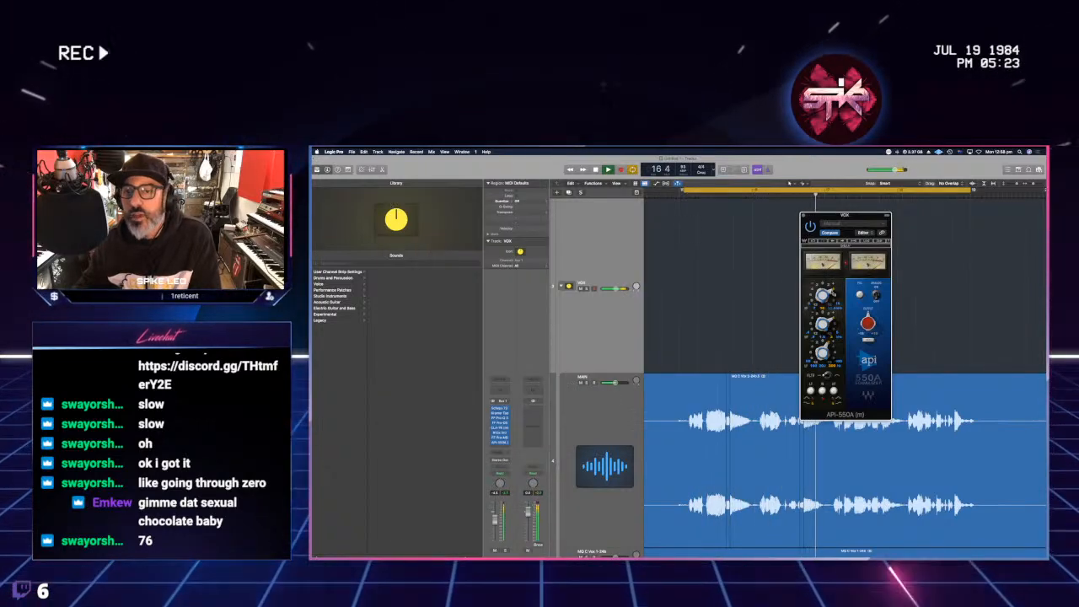
- Compare the vocal with the API-550A active and bypassed over repeated loop playback, and close the API-550A window
key(space)
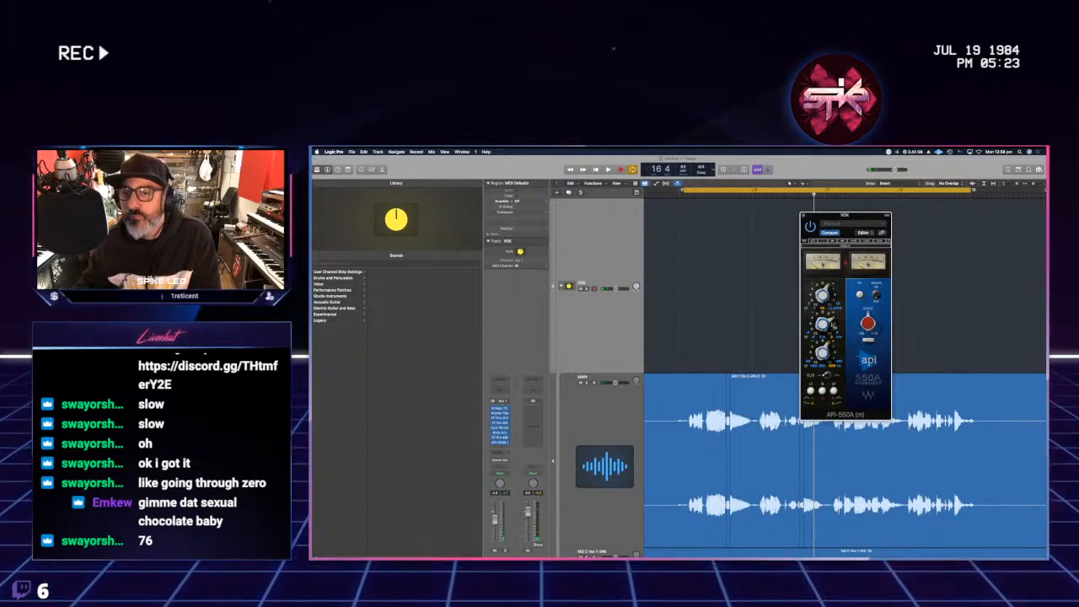
key(space)
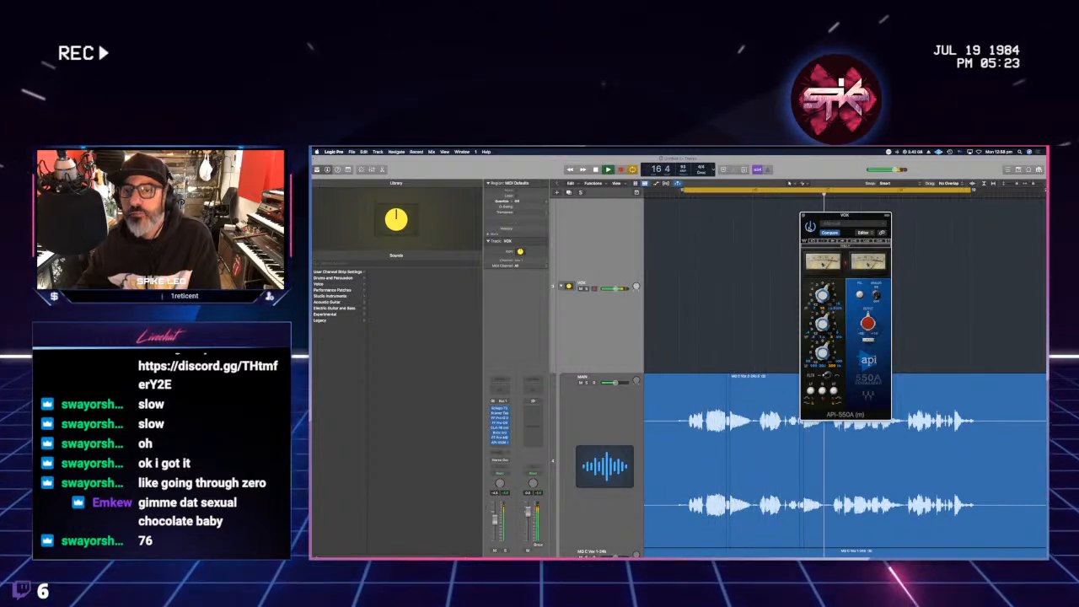
click(810, 227)
key(space)
key(space)
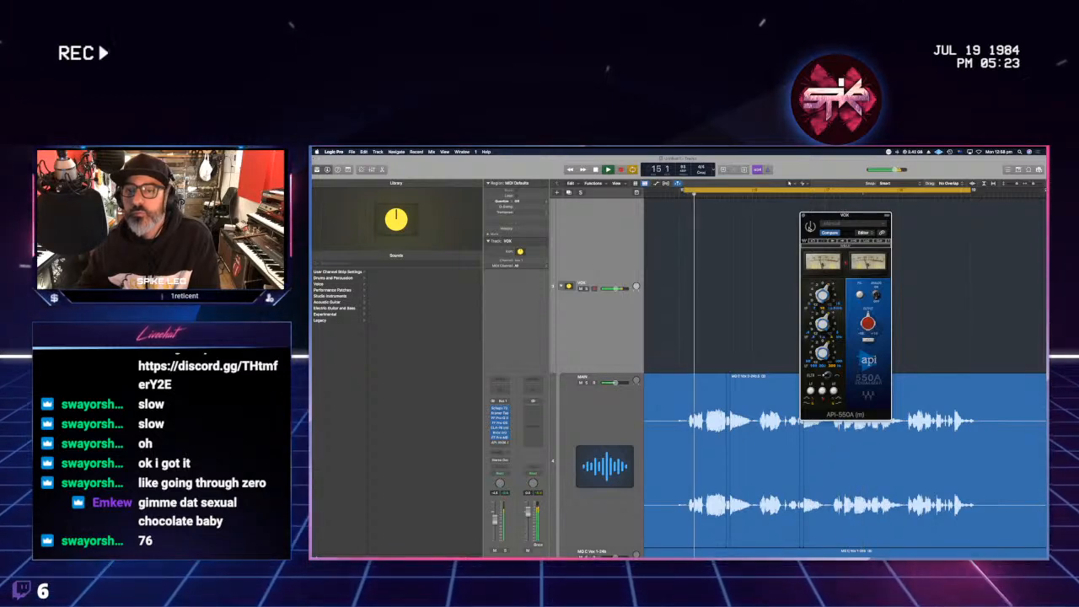
key(space)
key(space)
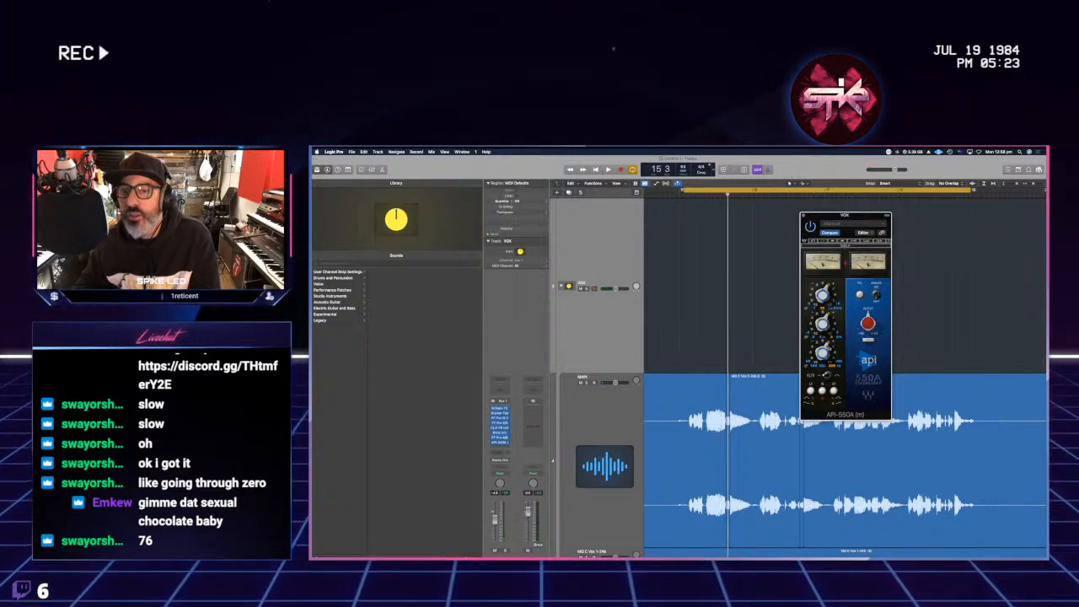
key(space)
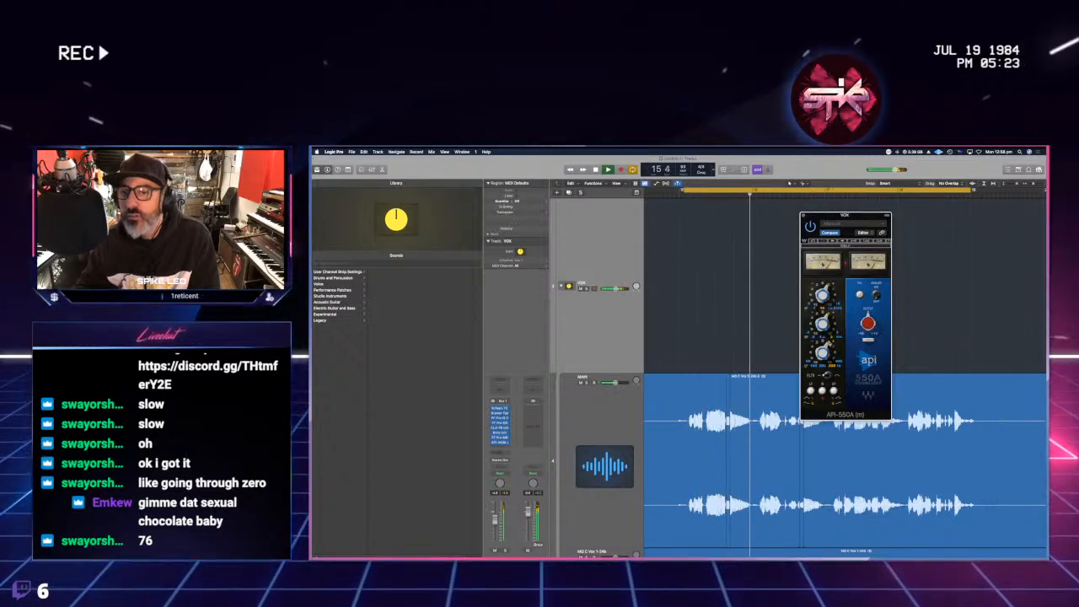
key(space)
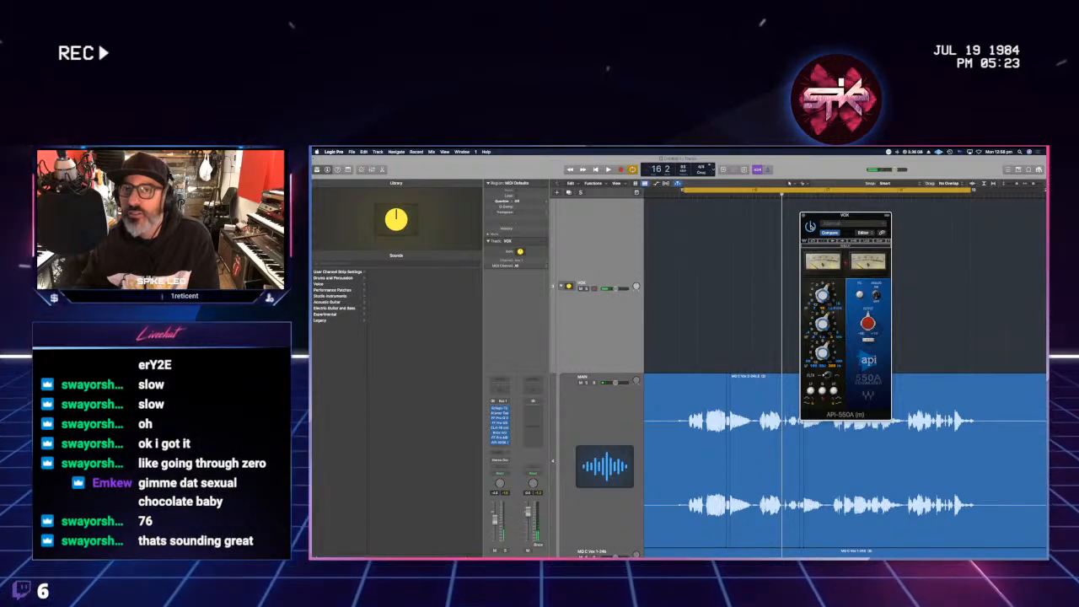
key(space)
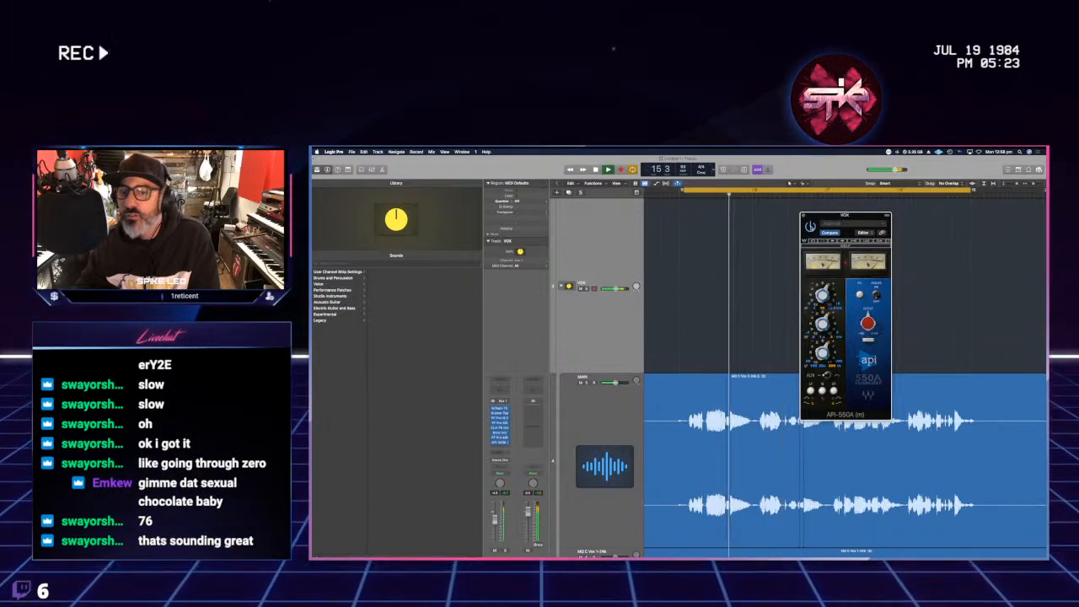
key(space)
key(space)
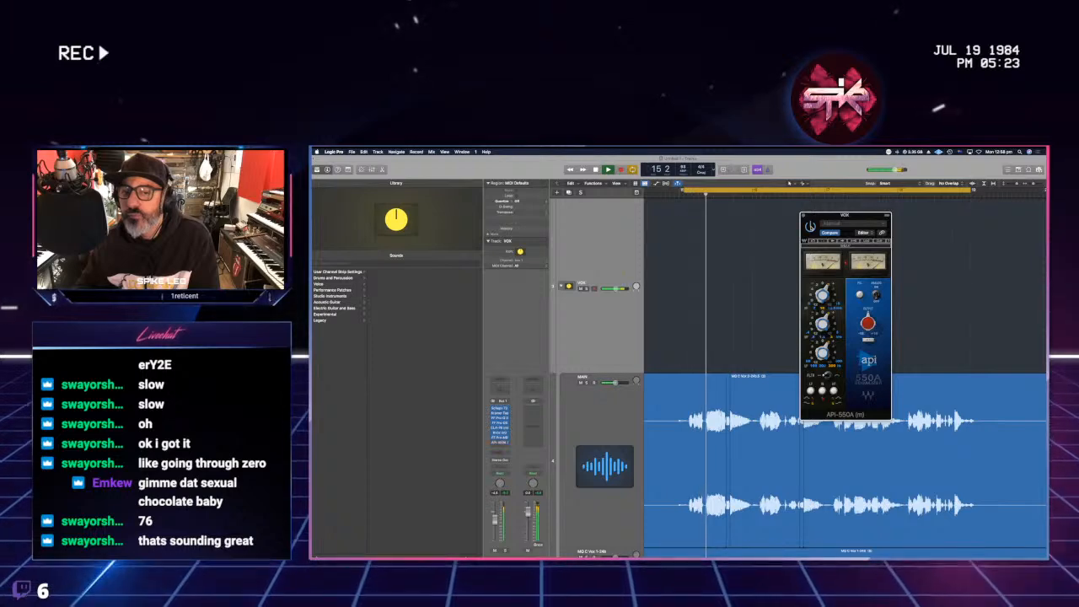
key(space)
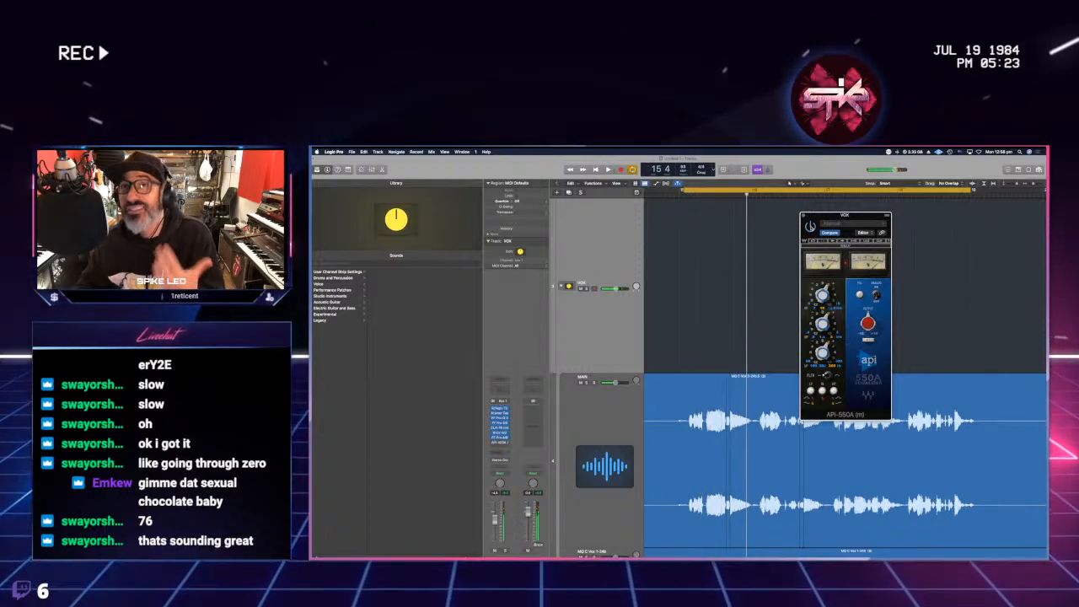
click(804, 217)
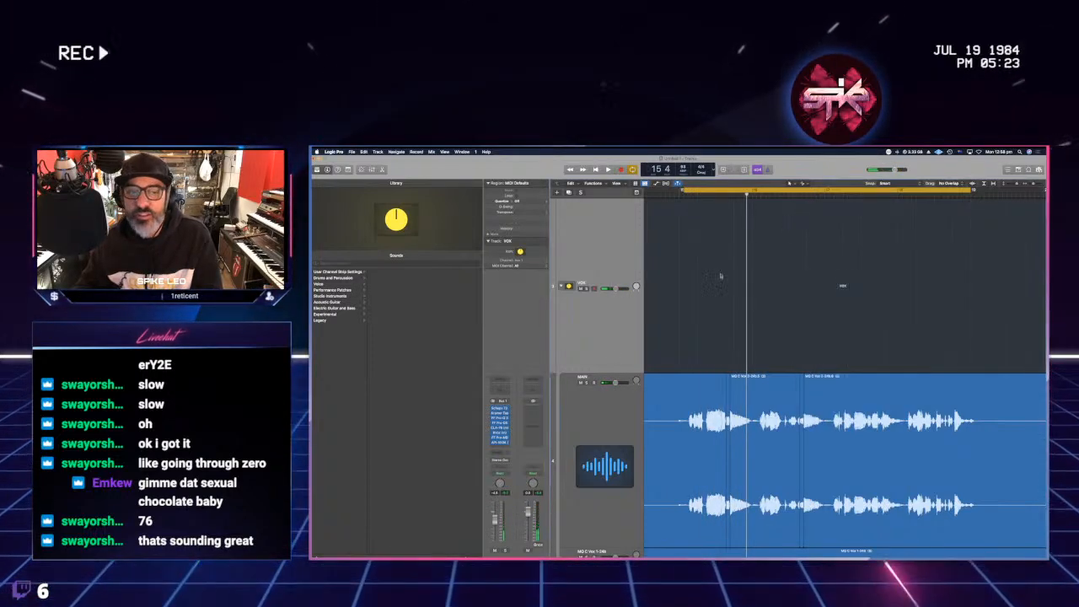
- Insert the UAD Harrison 32C on the VOX channel after the API-550A and move its window clear of the channel strip
click(501, 444)
mouse_move(506, 553)
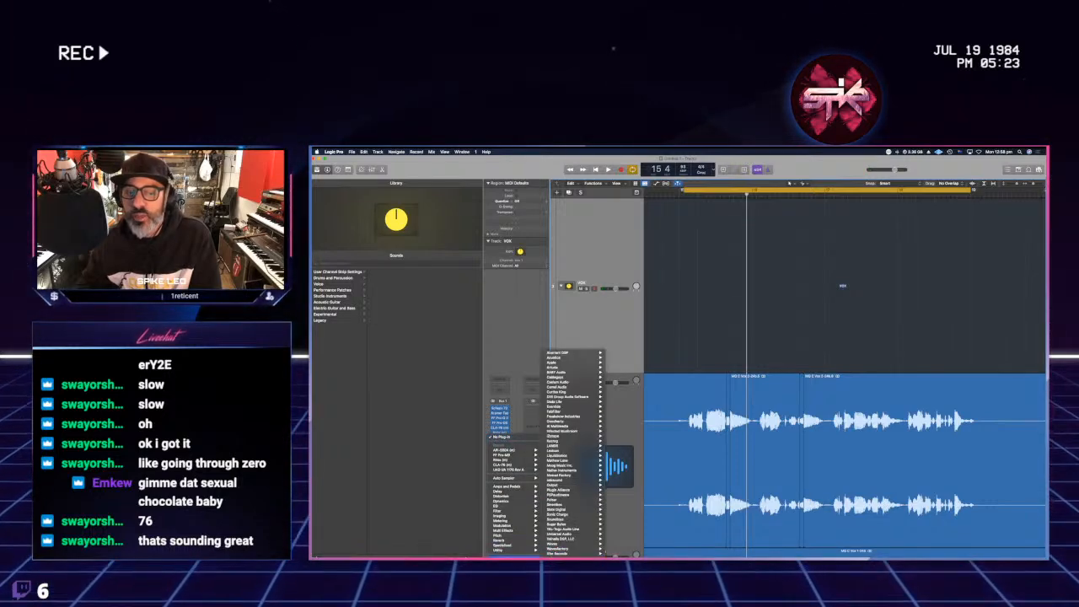
mouse_move(589, 533)
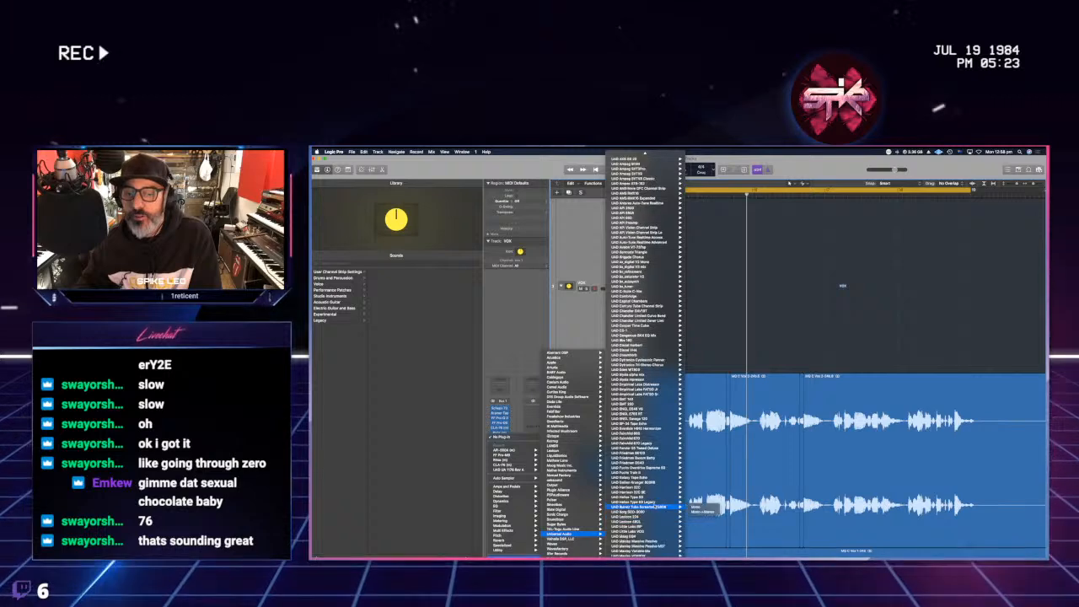
click(648, 491)
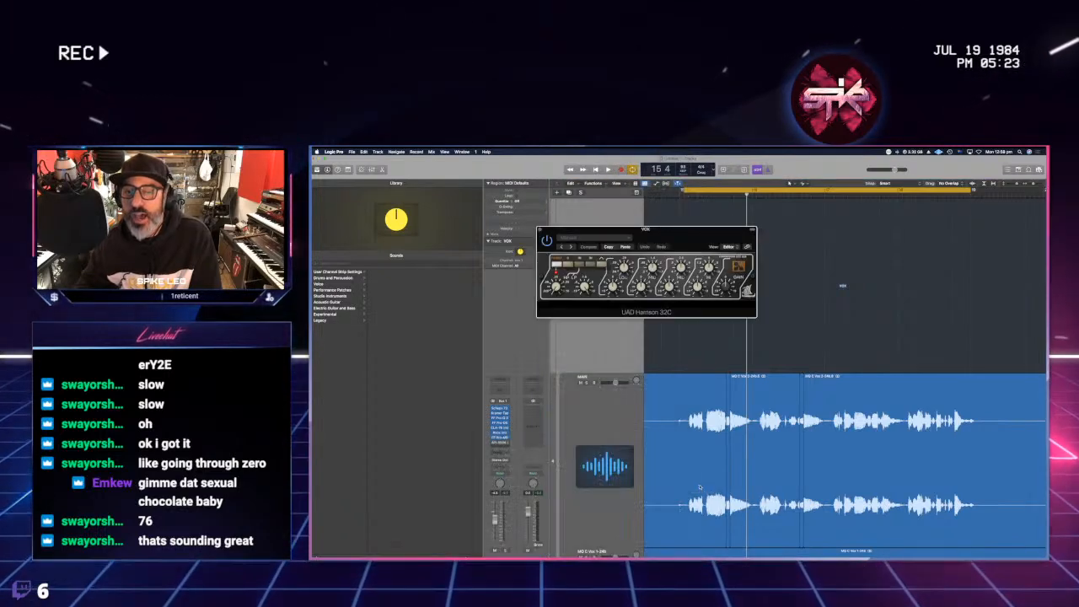
drag(676, 230, 740, 280)
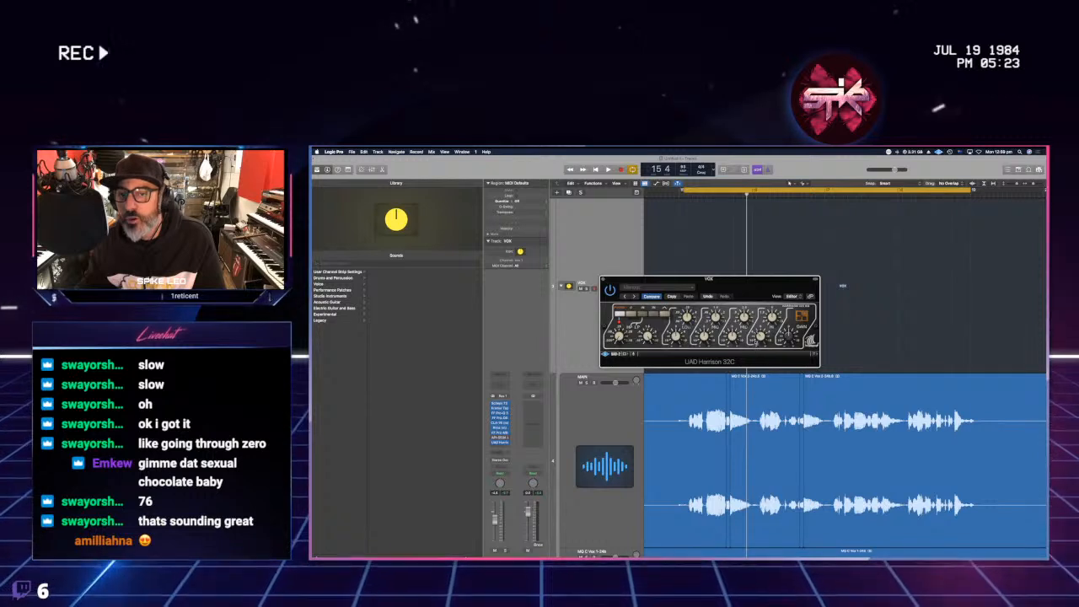
key(space)
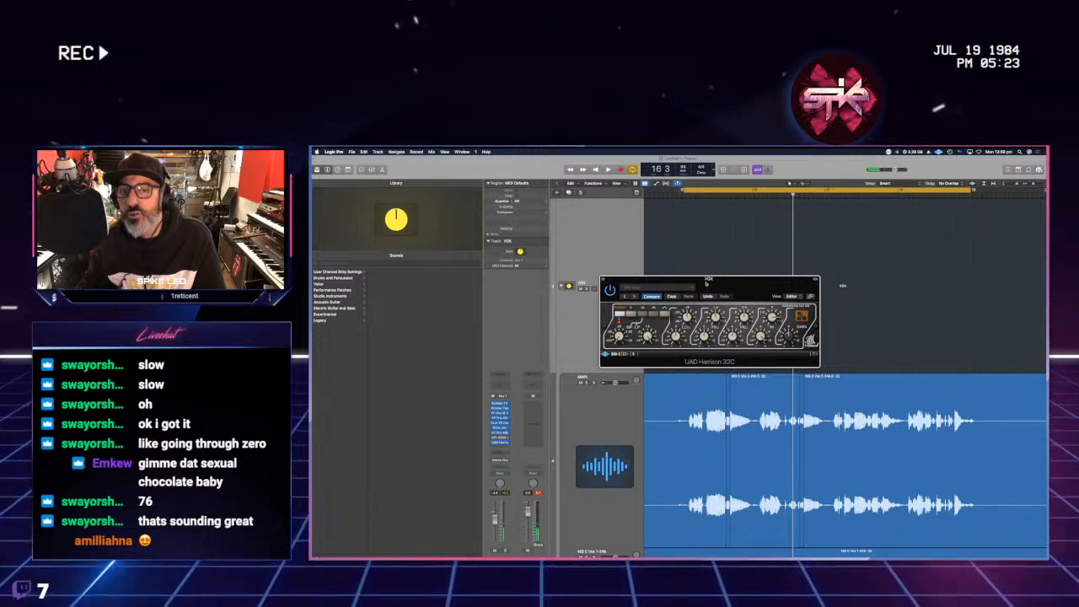
drag(706, 283, 753, 284)
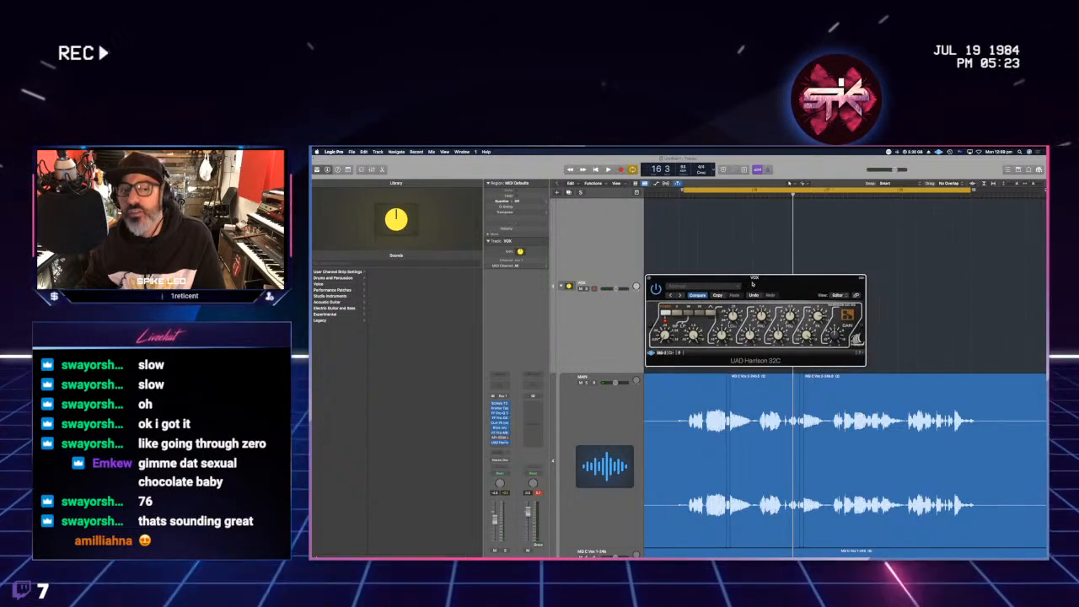
- Open the VOX channel's API-550A to check it beside the Harrison 32C, and close its window
click(506, 426)
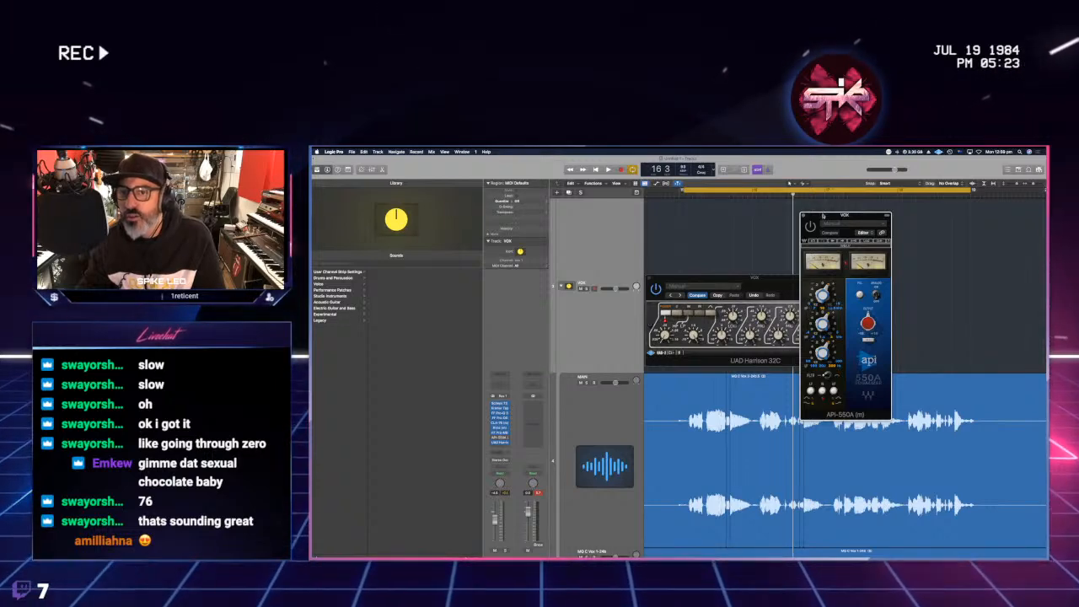
drag(845, 215, 932, 219)
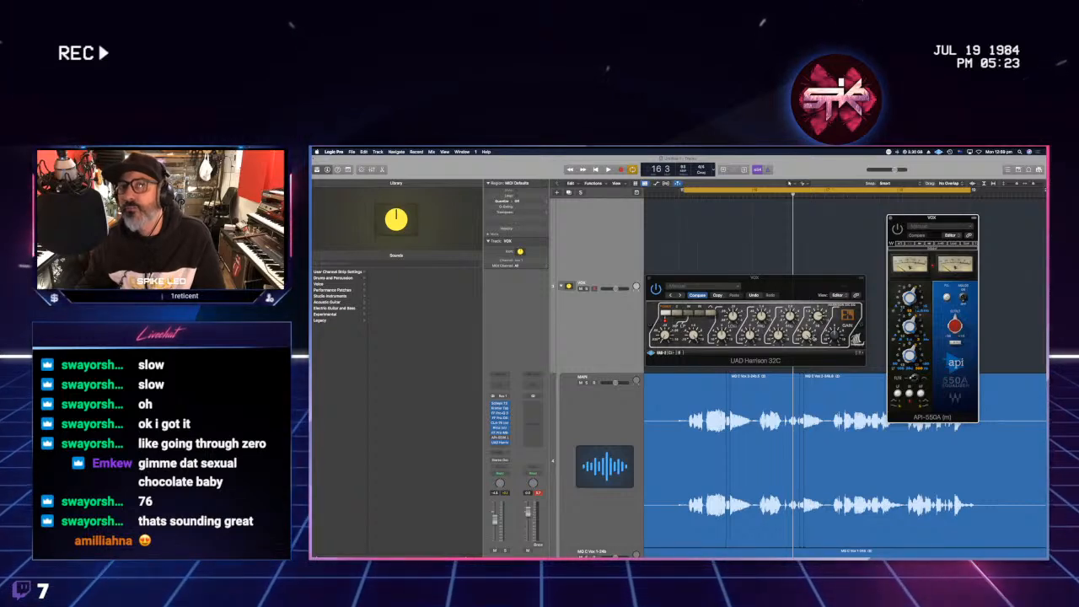
click(890, 218)
- Play the vocal loop repeatedly to audition the Harrison 32C's EQ on the VOX channel
key(space)
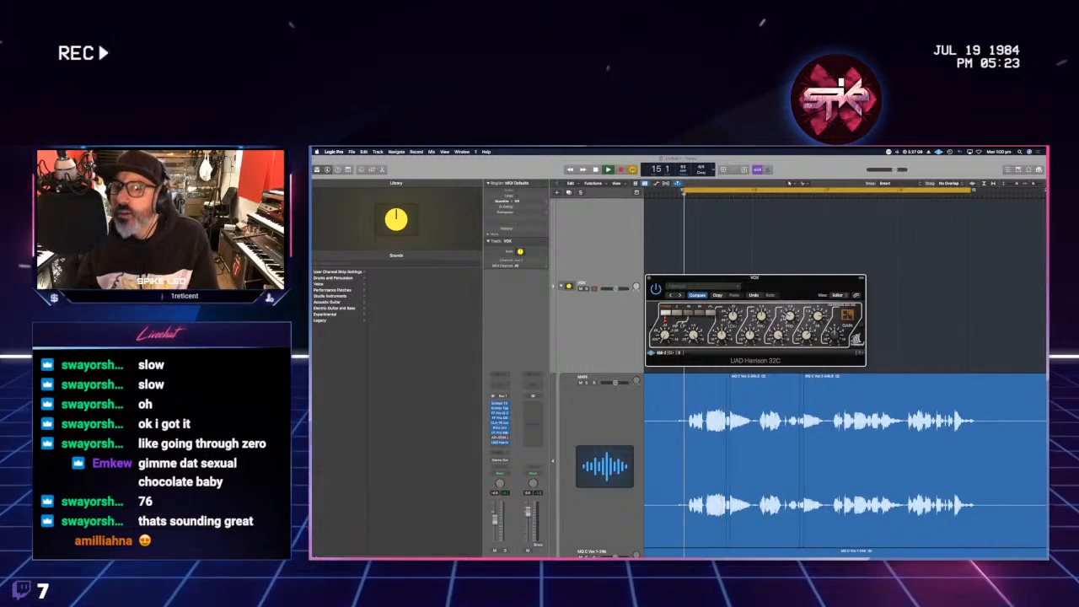
key(space)
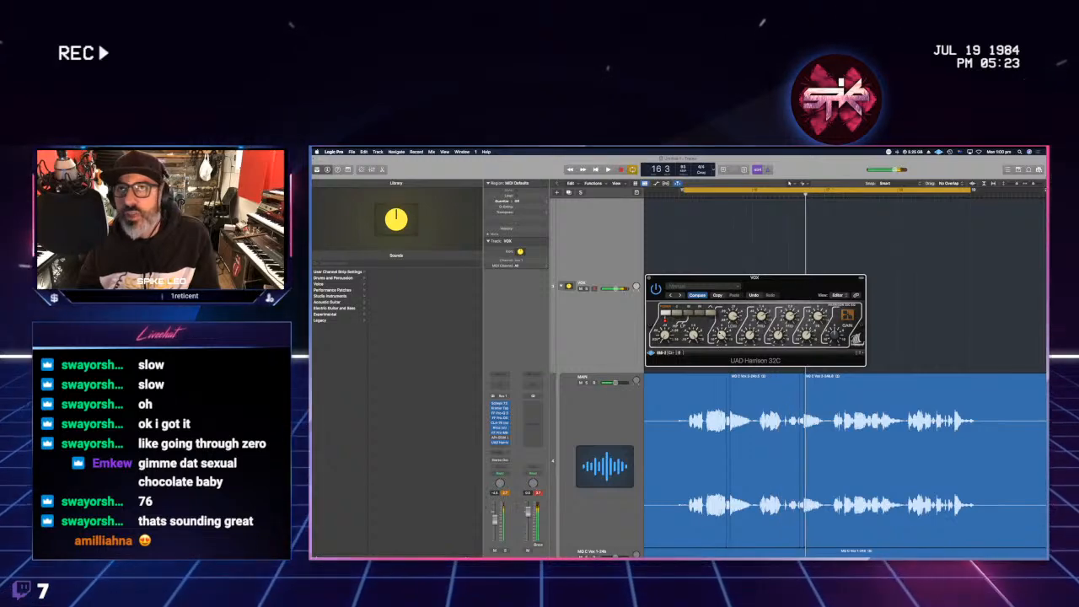
key(space)
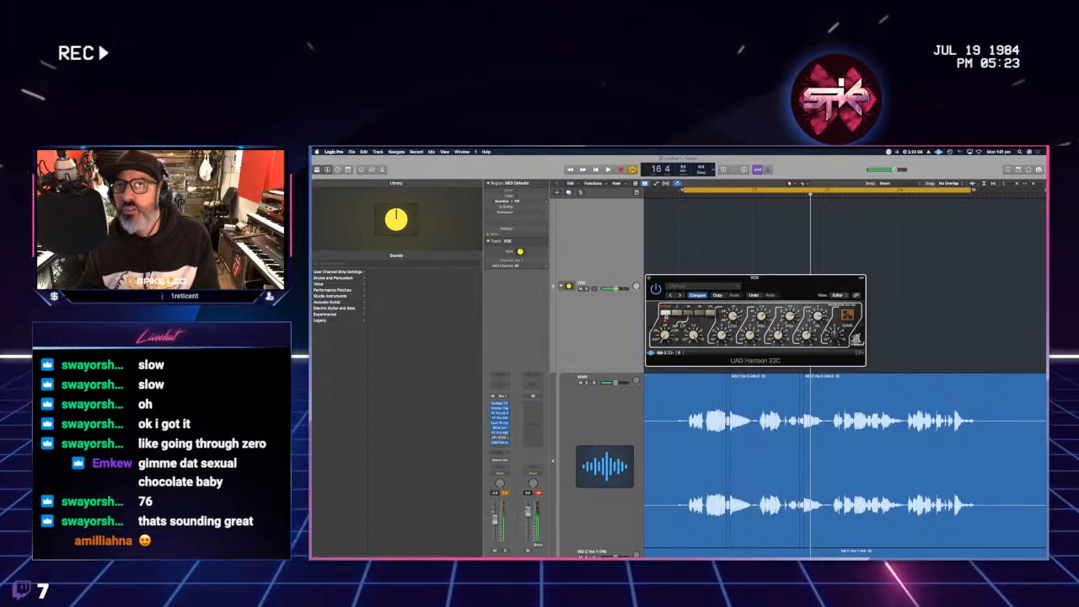
key(space)
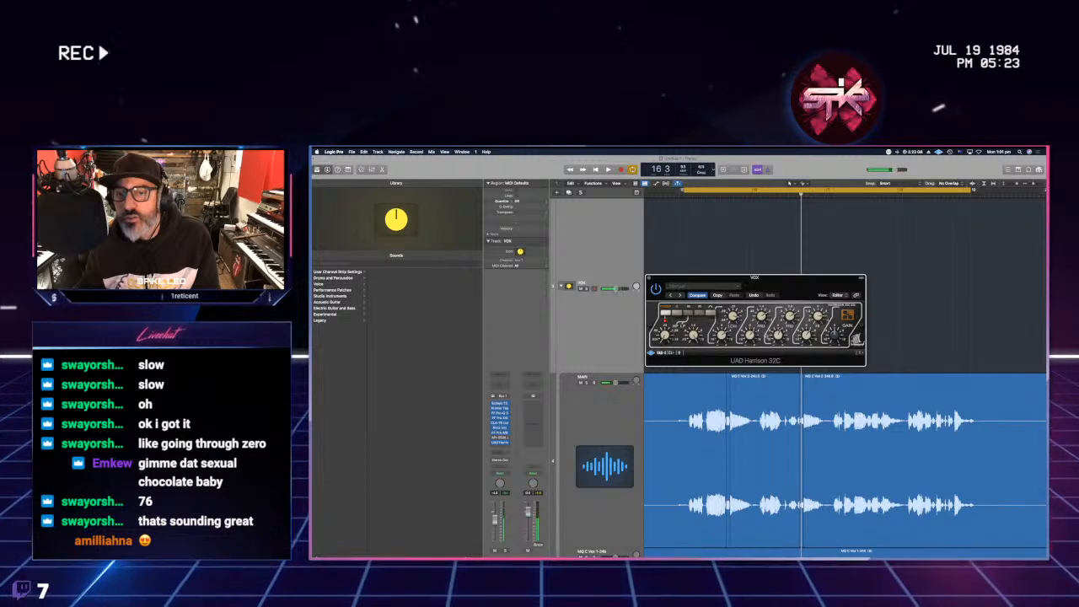
key(space)
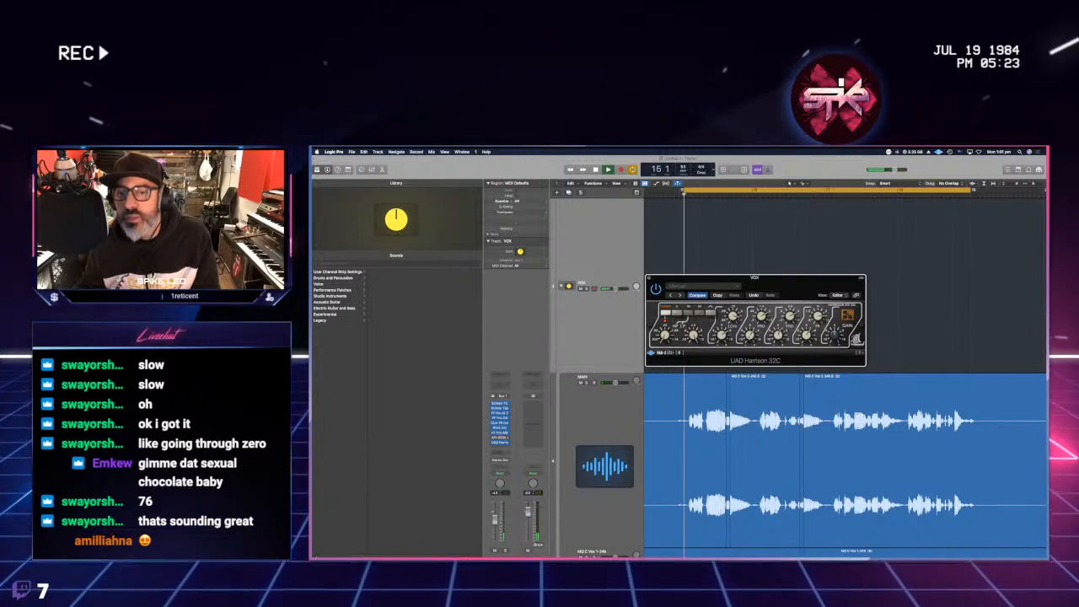
key(space)
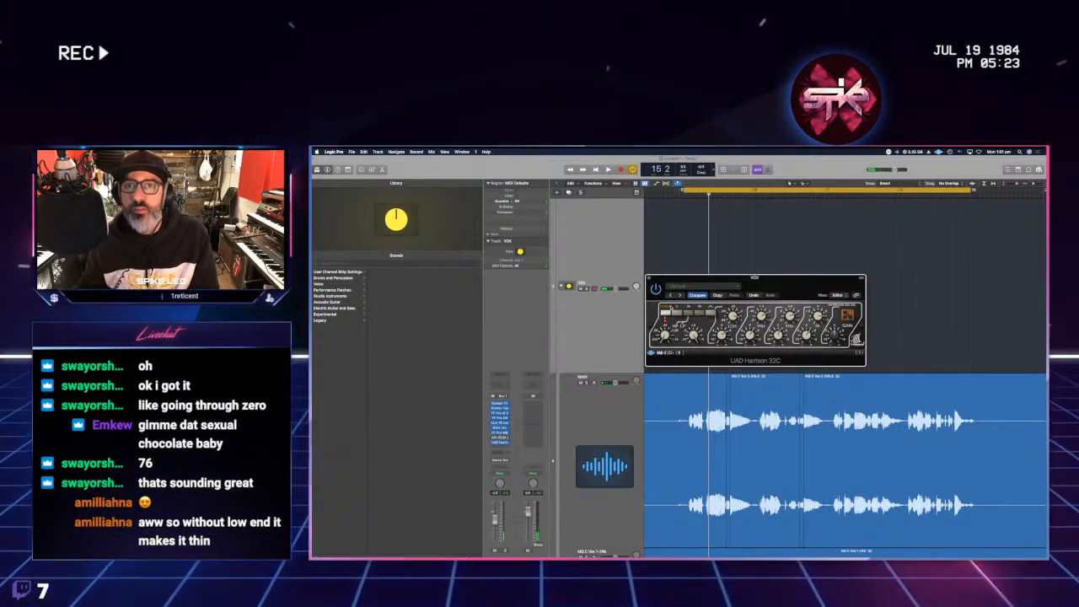
key(space)
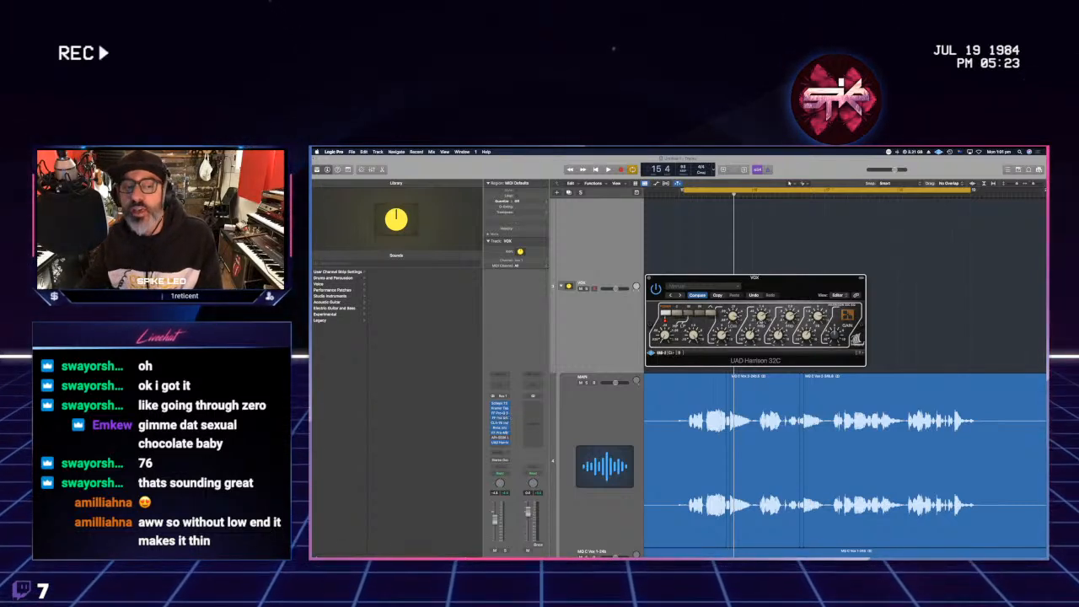
- Reopen the API-550A, bypass the Harrison 32C and enable the API-550A to hear it alone on the vocal
click(500, 437)
key(space)
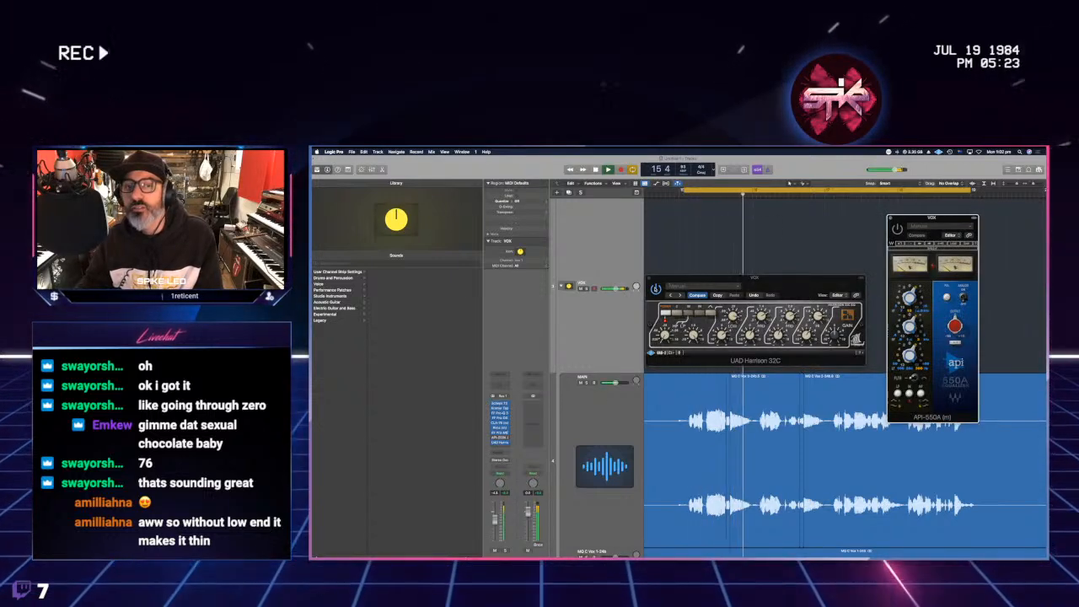
click(656, 289)
key(space)
key(space)
click(899, 228)
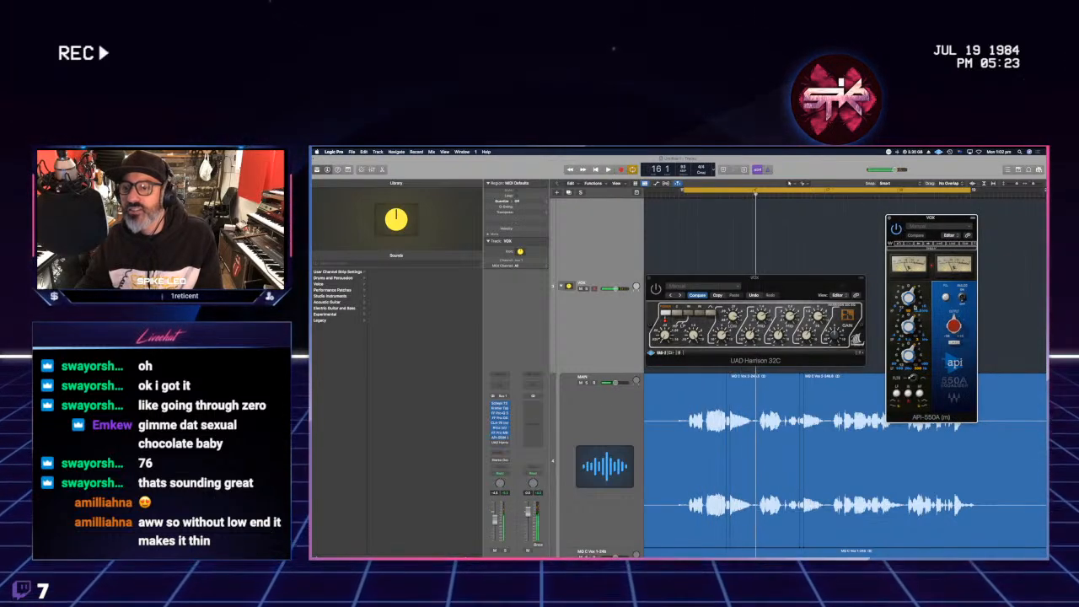
key(space)
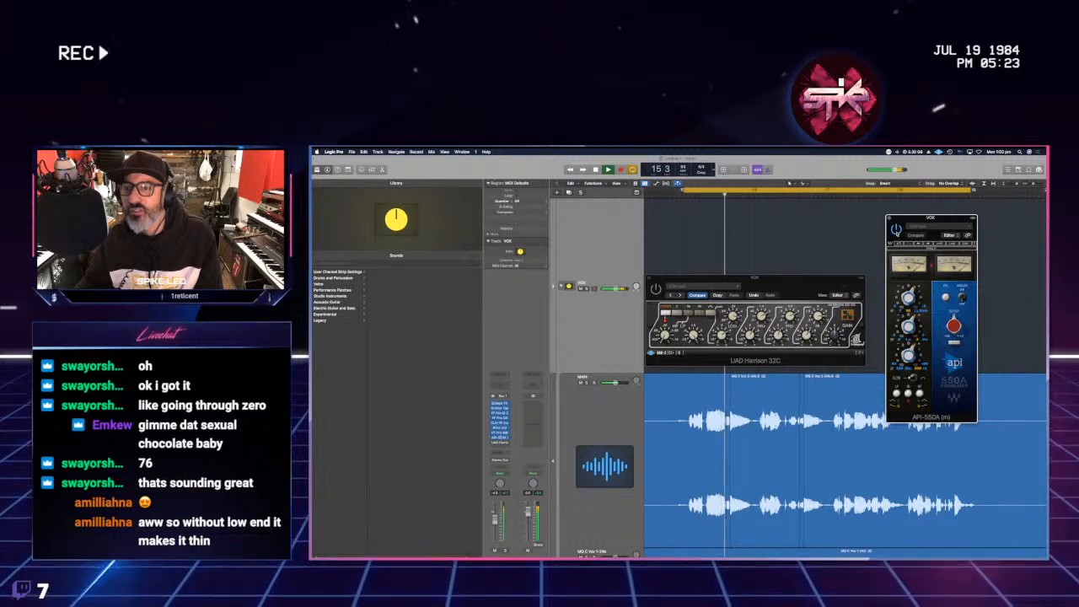
- Bypass the API-550A and re-enable the Harrison 32C, swapping between the two equalizers during playback to compare them
click(897, 231)
key(space)
click(657, 289)
key(space)
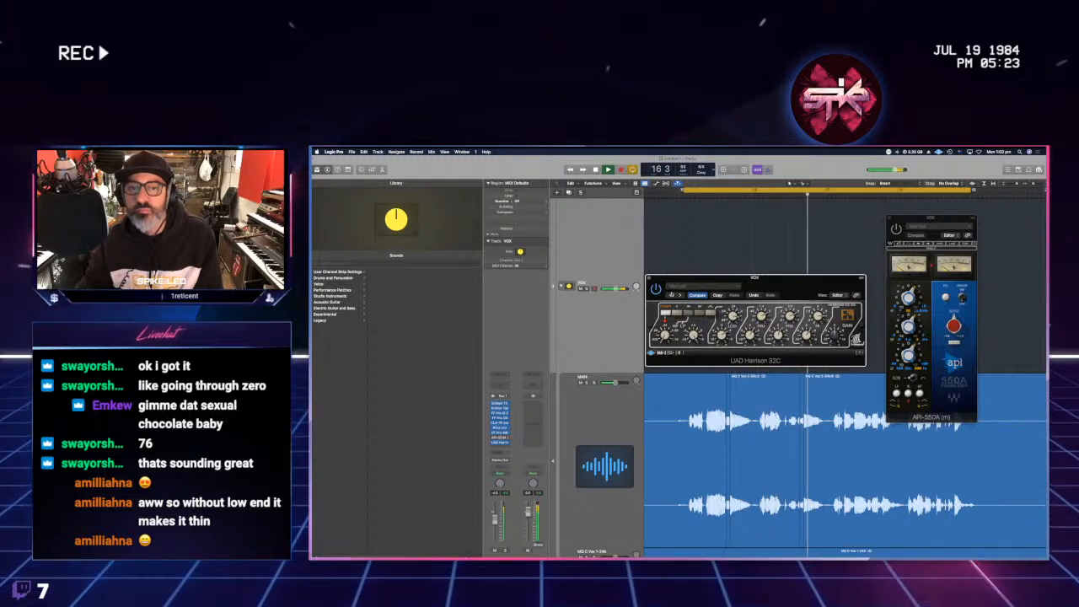
click(896, 229)
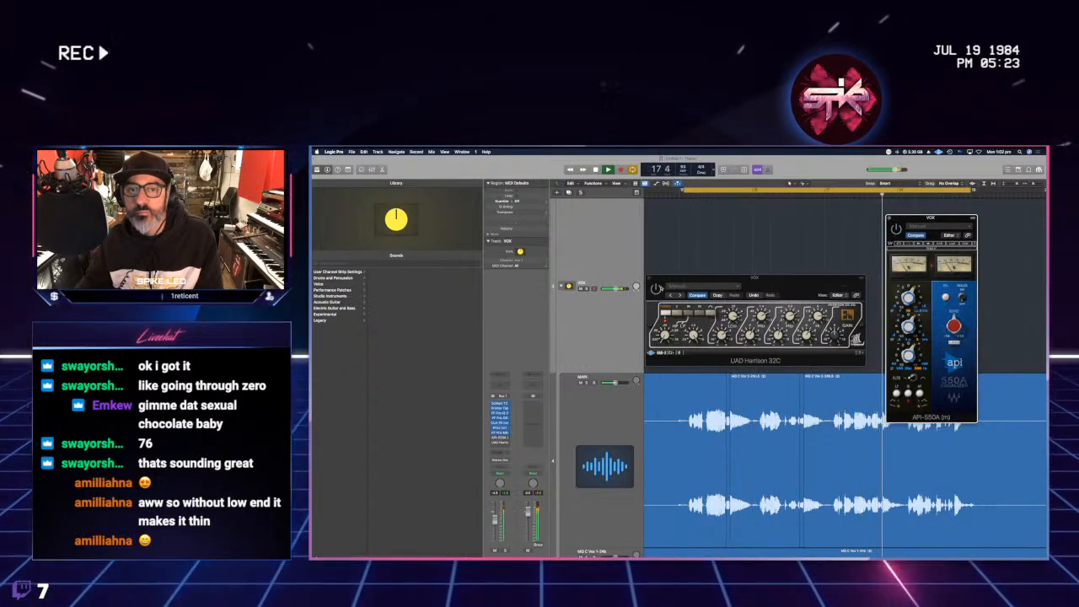
click(657, 289)
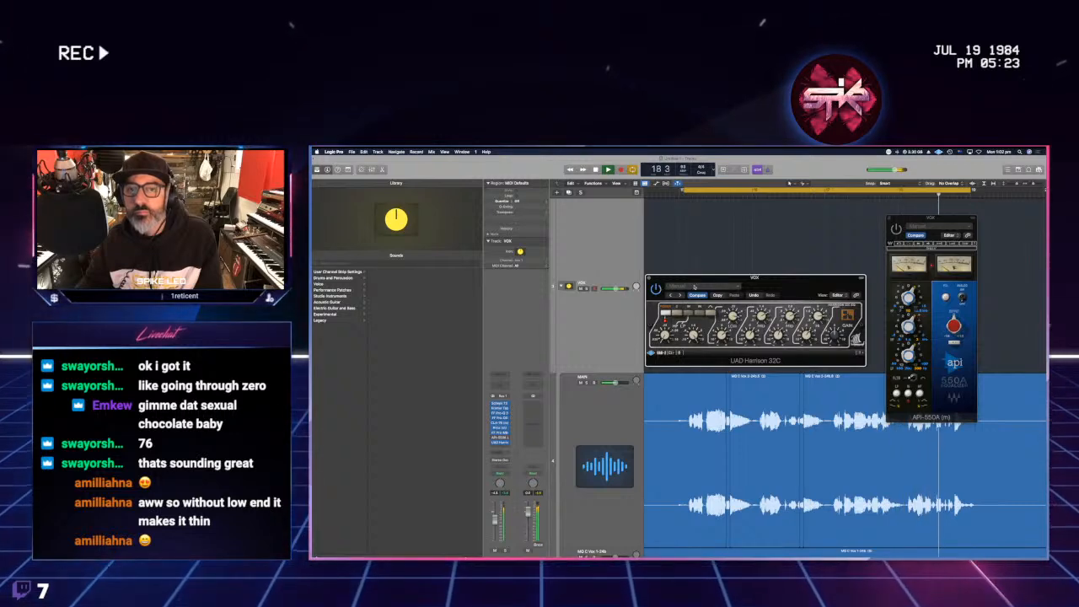
- Stop playback, close both equalizer windows, and remove the API-550A from the VOX channel, keeping the Harrison 32C in its place
key(space)
click(648, 278)
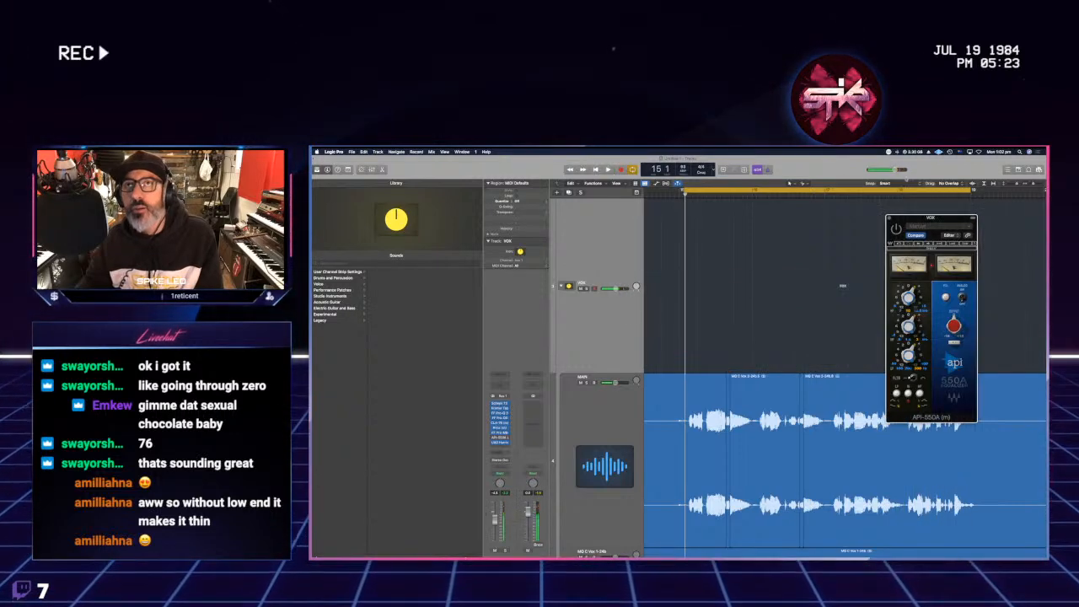
click(889, 219)
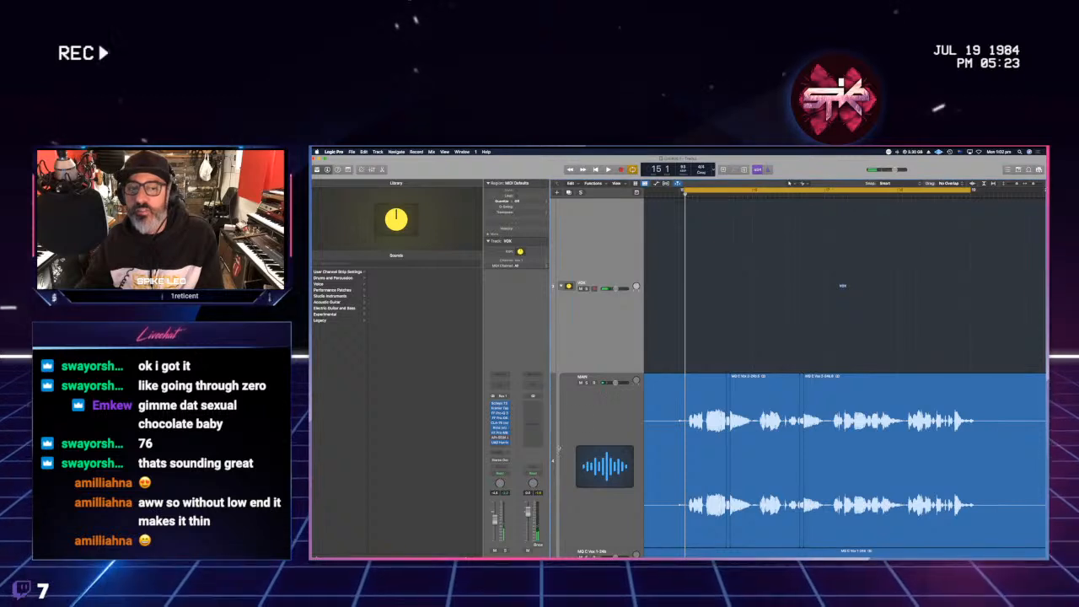
click(508, 438)
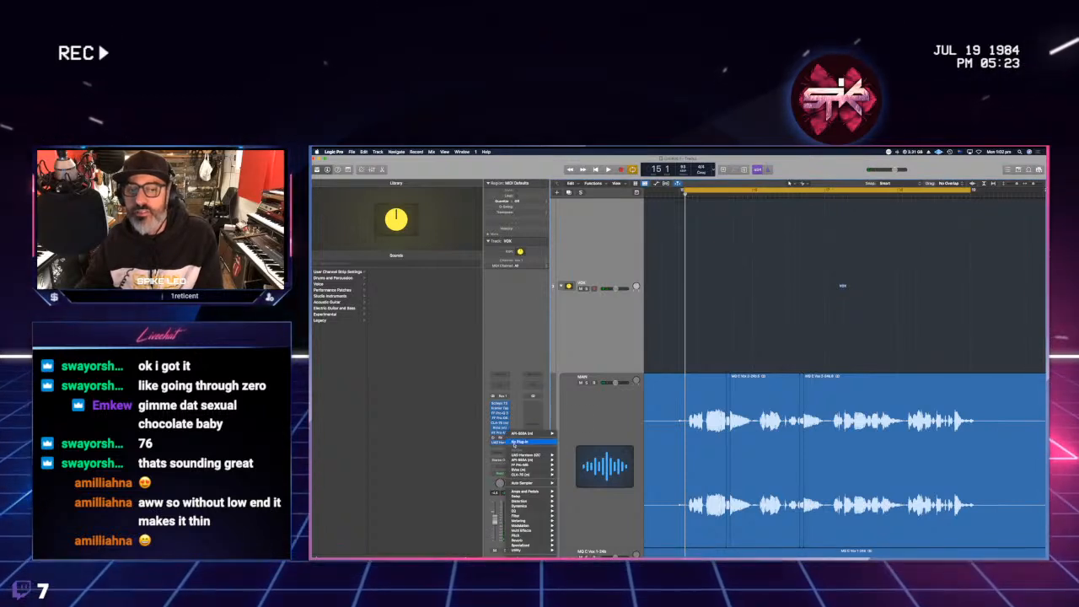
click(524, 441)
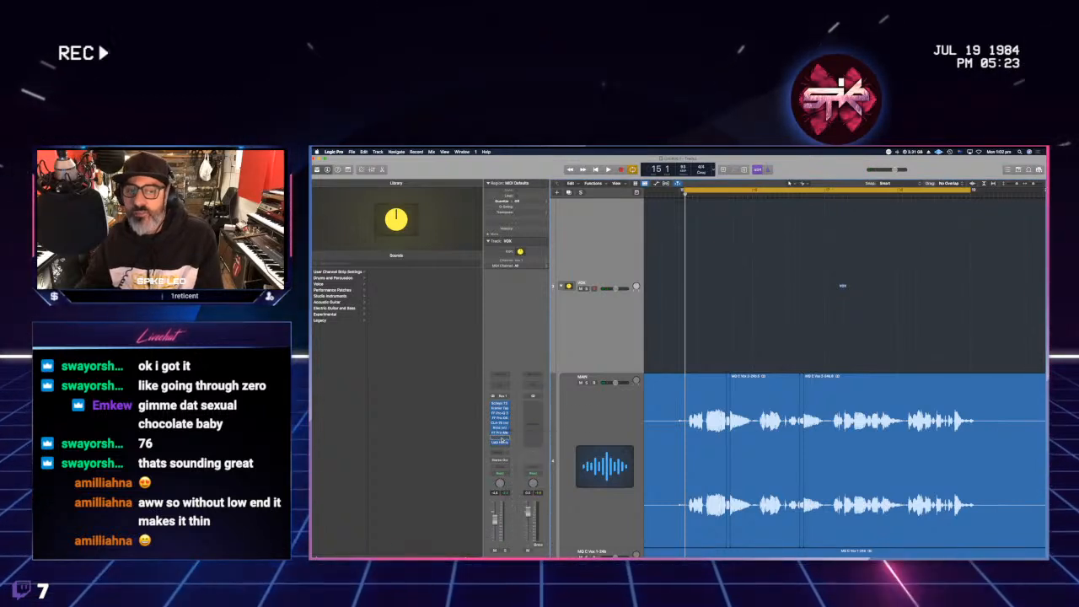
drag(501, 442, 500, 437)
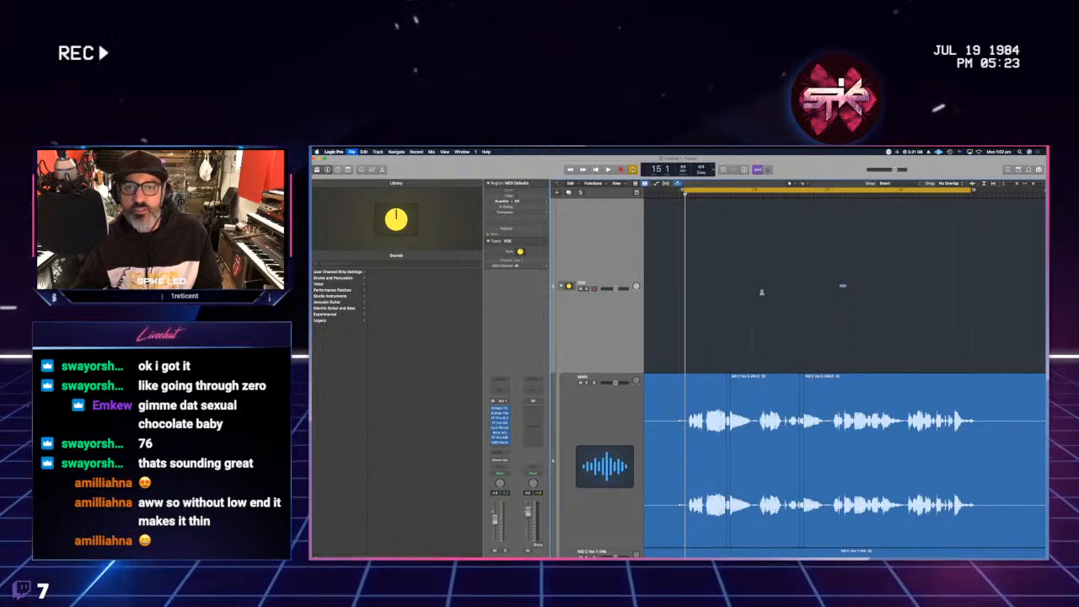
- Save the project as EMKEW MIX TWITCH in the TWITCH MIXING LIVE folder inside the Mixing folder
key(super+s)
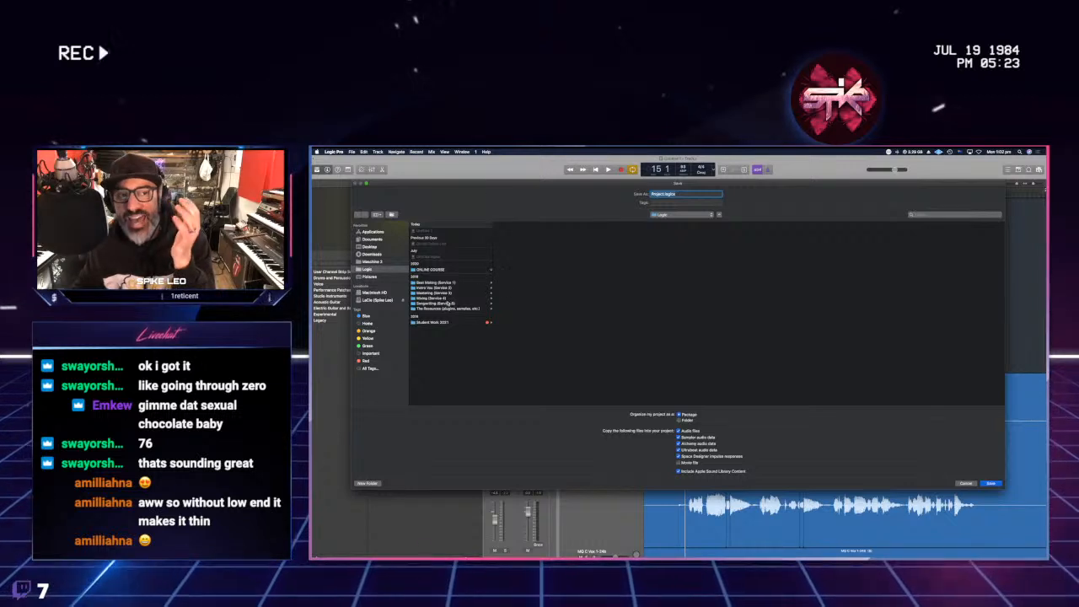
click(440, 298)
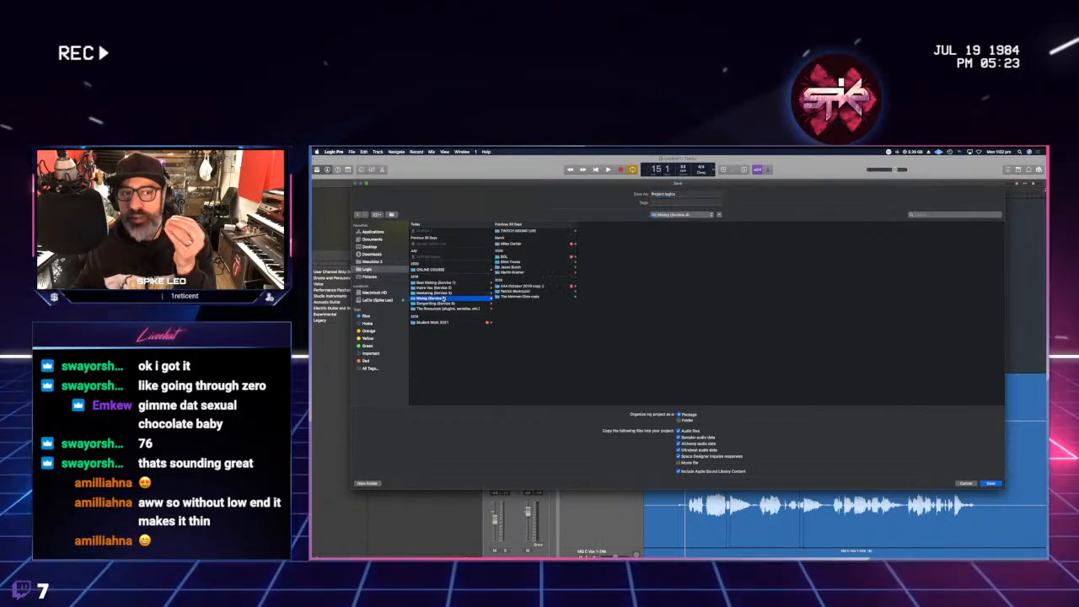
click(549, 231)
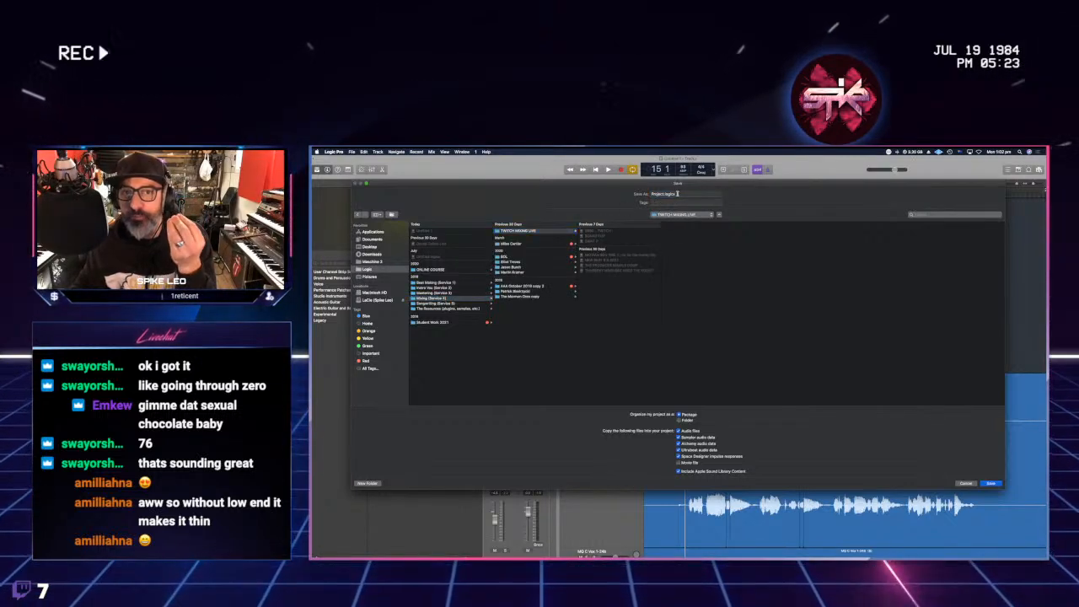
double_click(676, 193)
text(EMKEW MIX TWITCH)
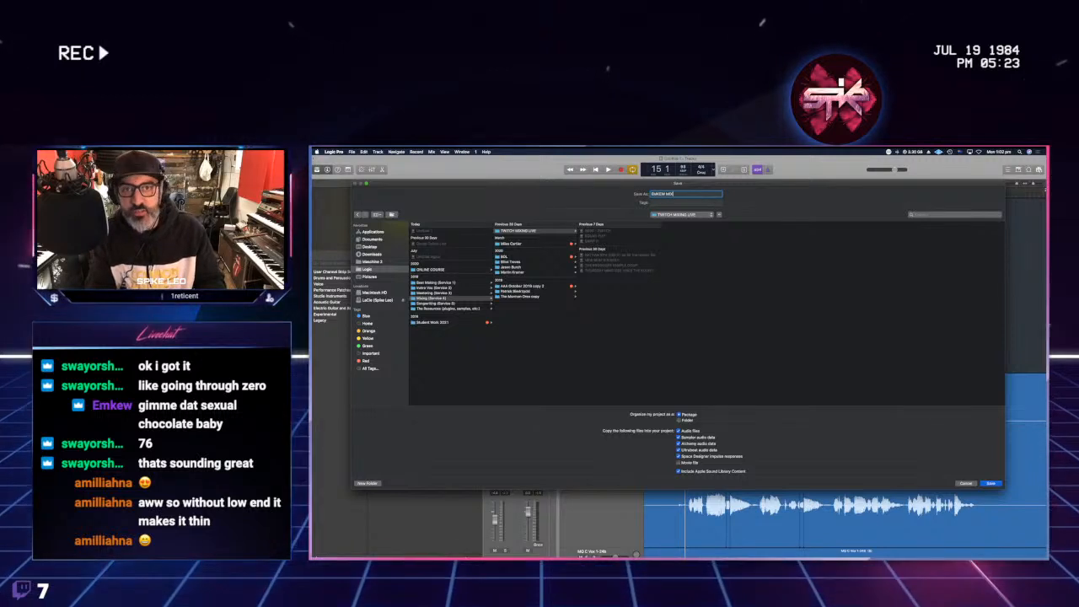
key(Return)
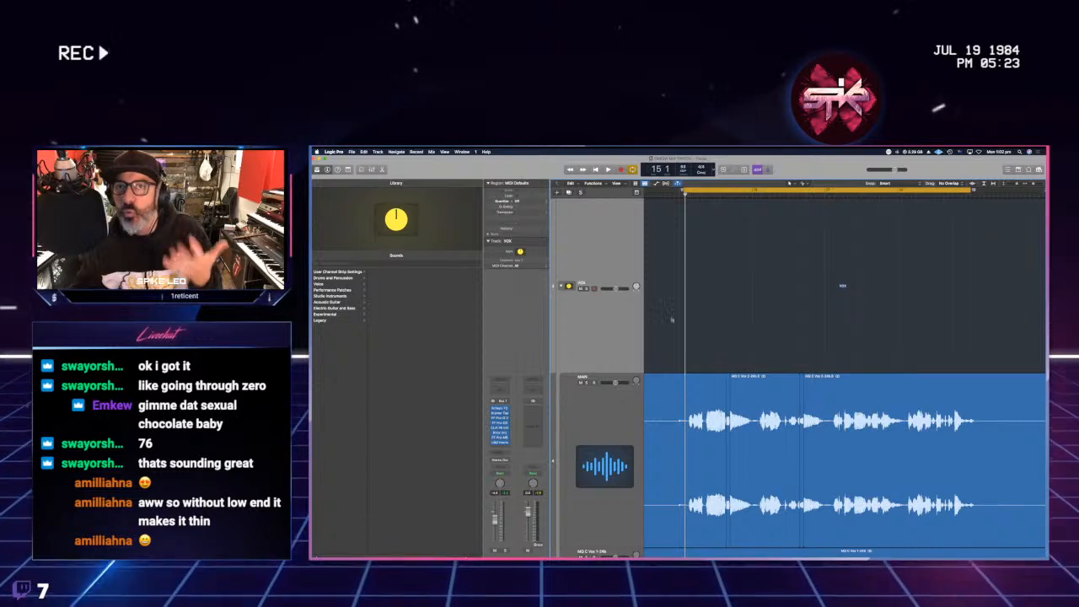
- Bypass all of the VOX channel's plug-ins during loop playback, and re-enable the first two to hear their effect
scroll(669, 319, down, 2)
key(space)
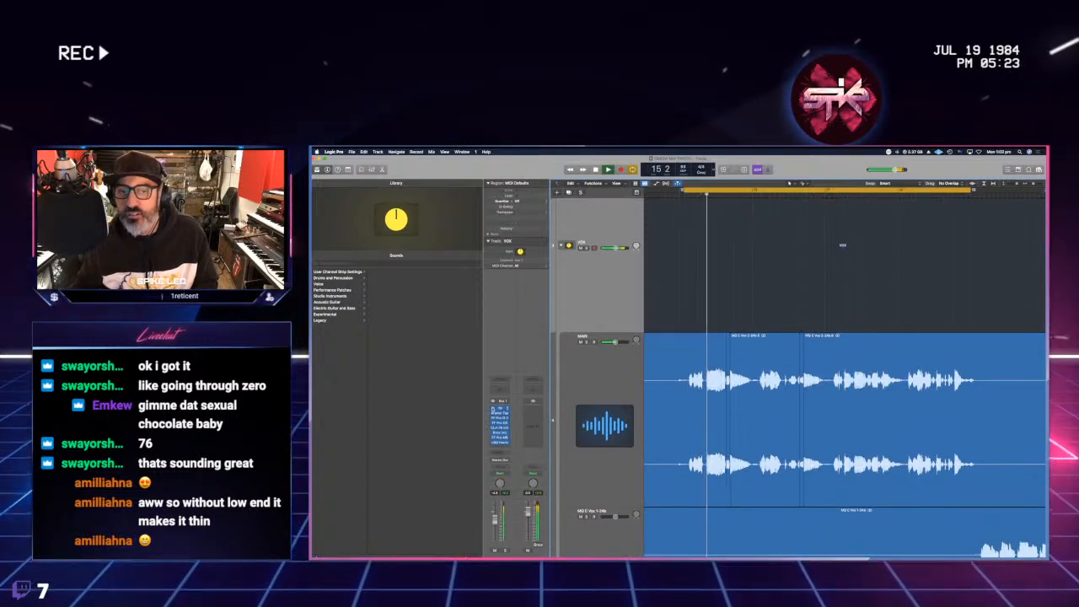
key(space)
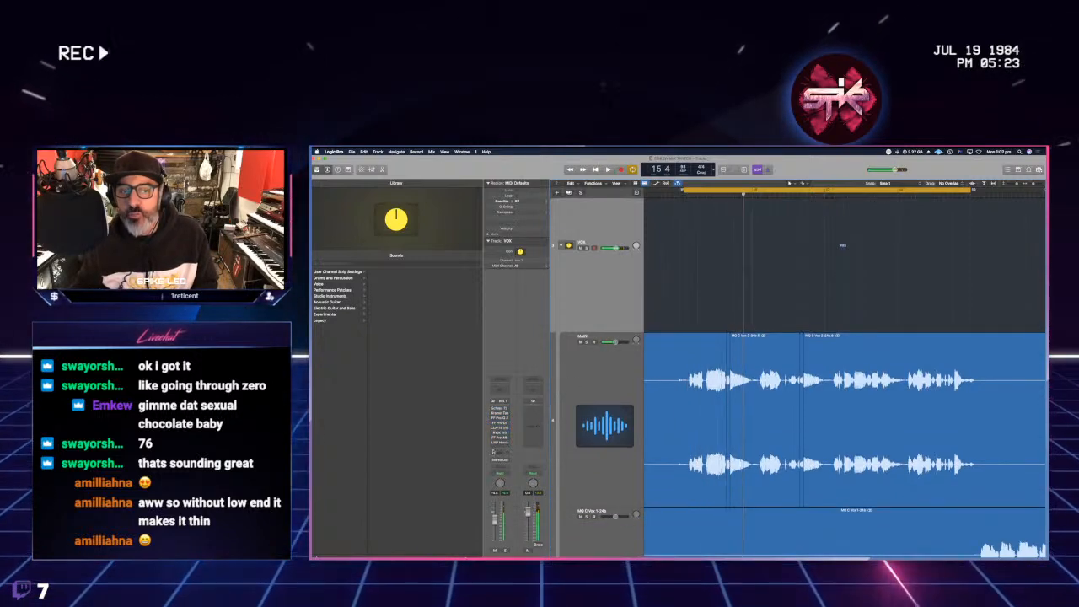
key(space)
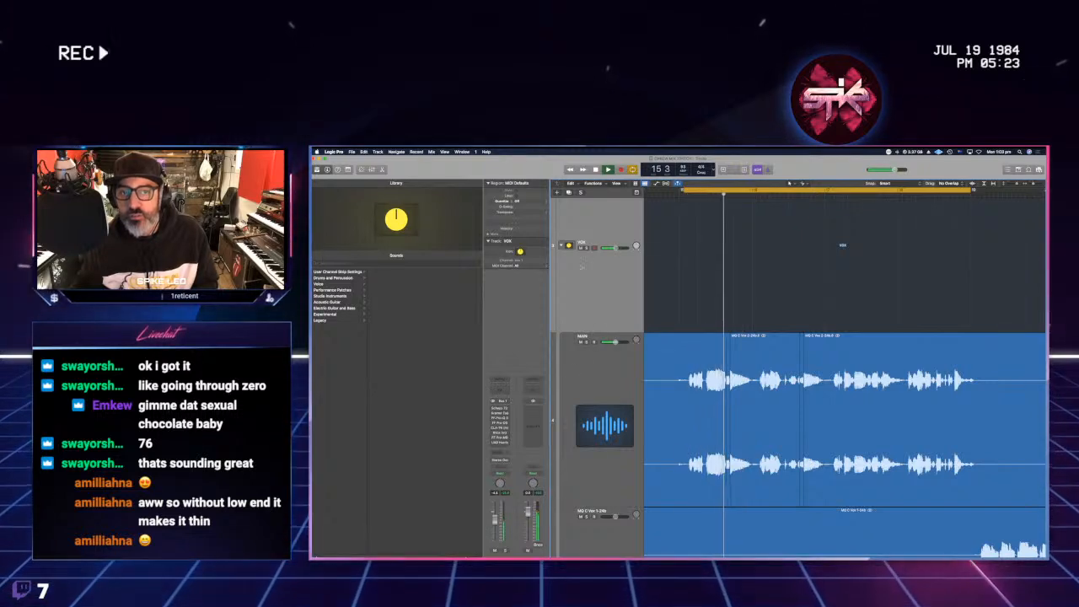
key(space)
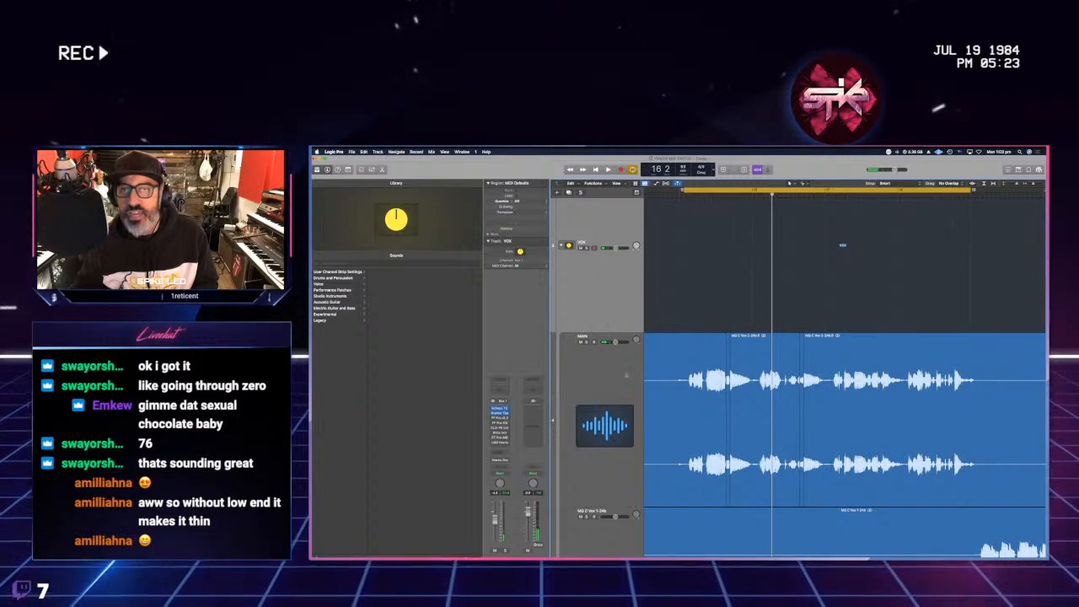
key(space)
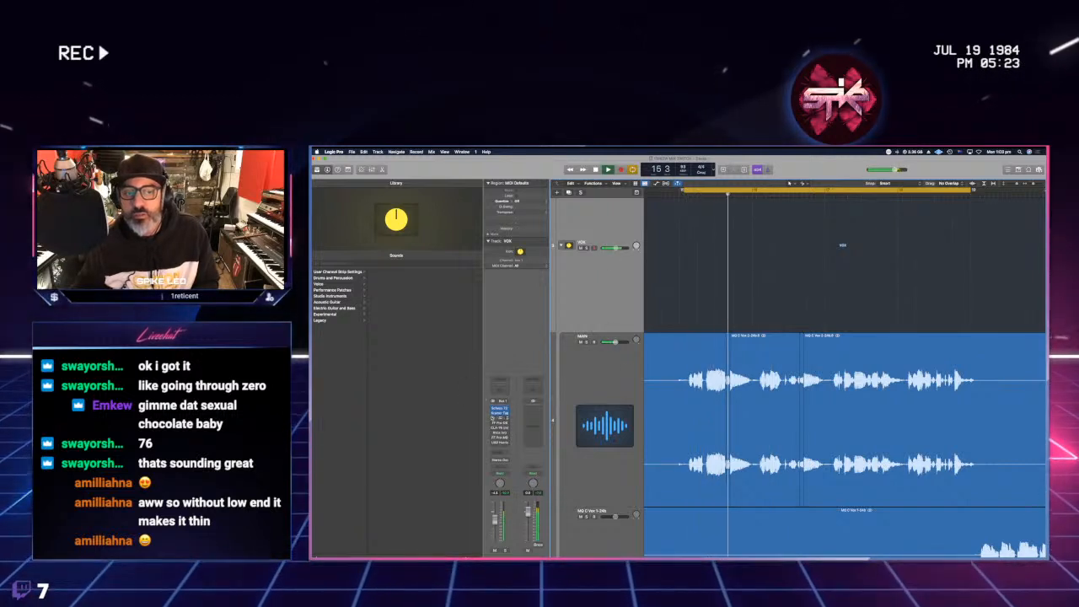
- Re-enable the VOX channel's remaining plug-ins one after another down the chain, replaying the vocal loop to hear each addition
drag(492, 418, 492, 443)
key(space)
key(space)
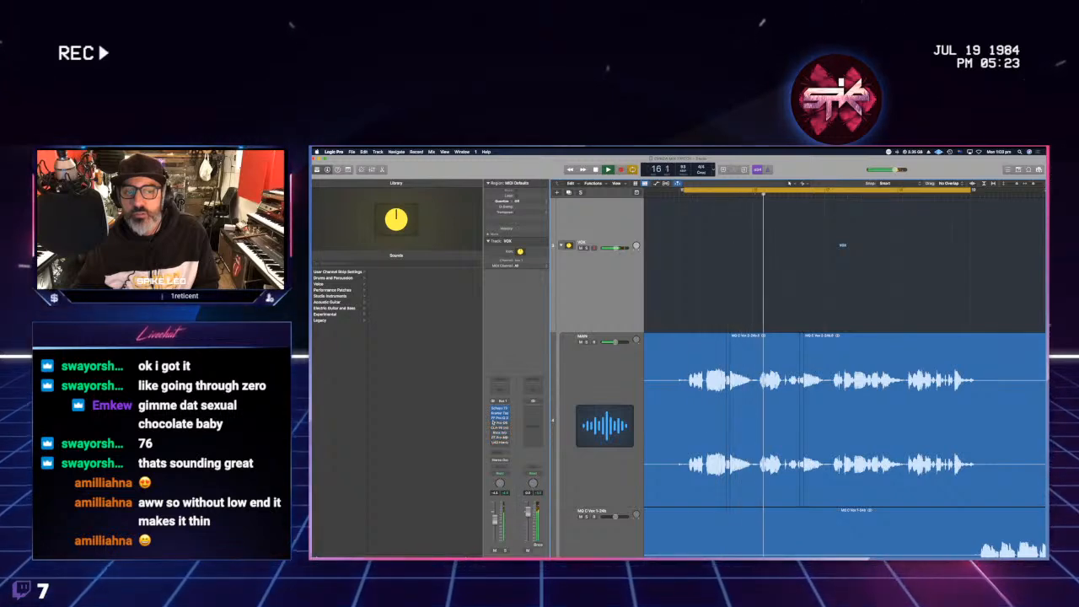
key(space)
key(space)
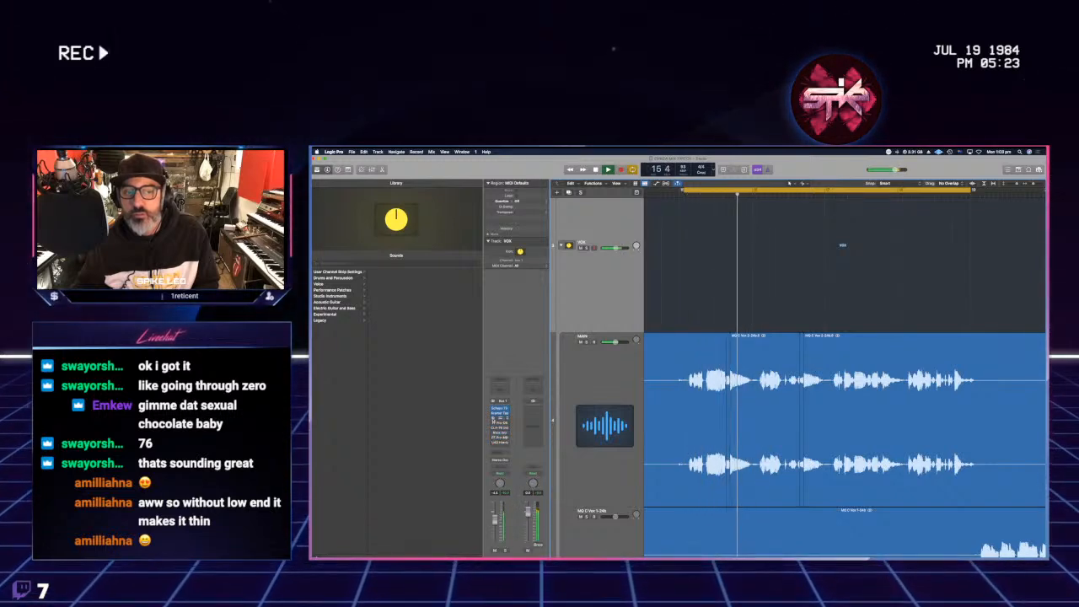
drag(493, 419, 493, 423)
key(space)
key(space)
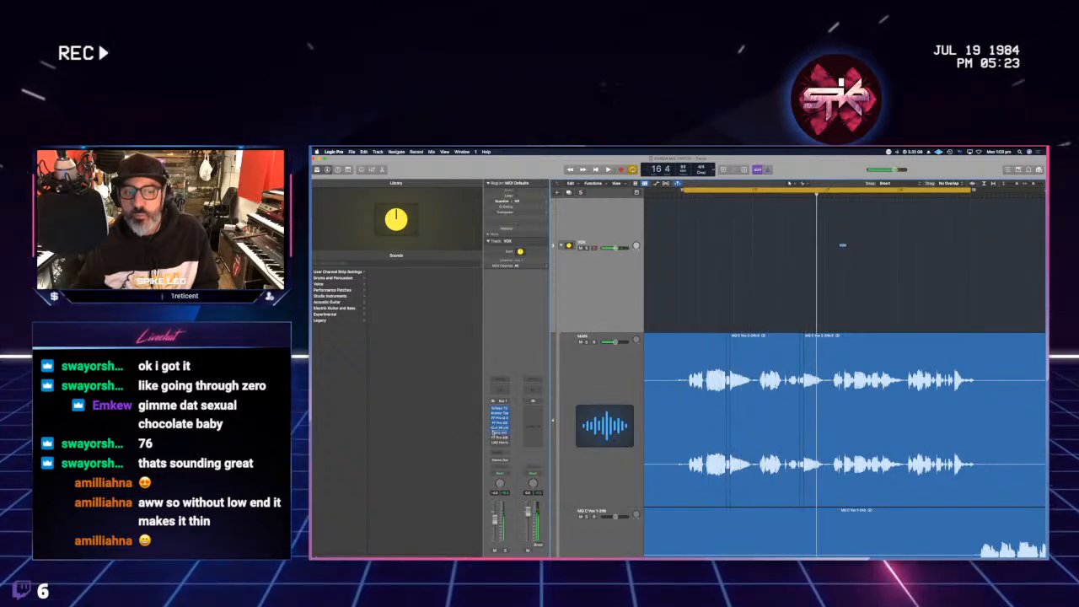
key(space)
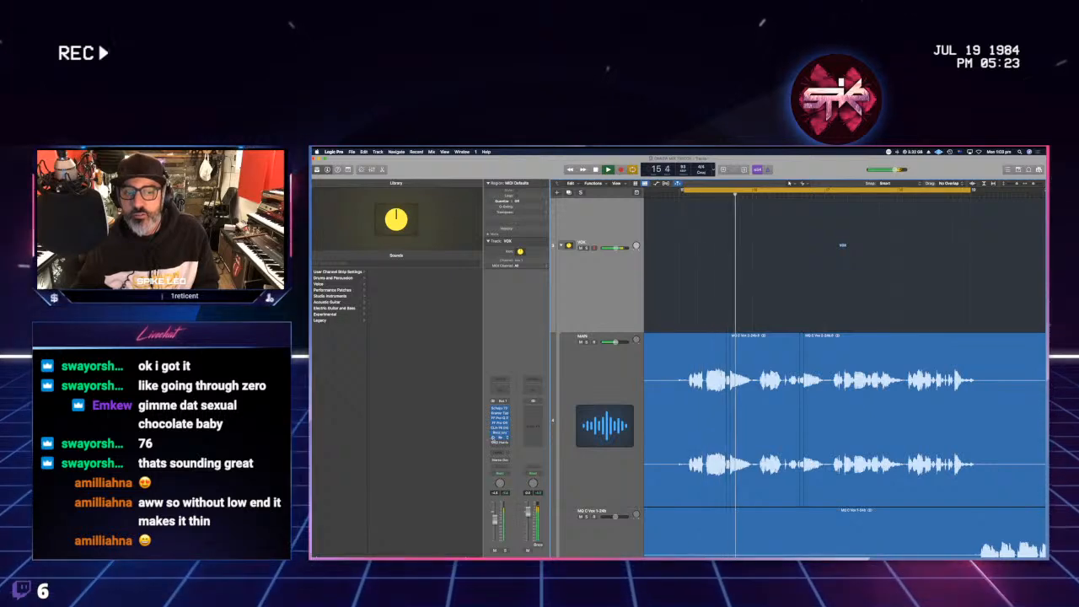
- Enable and open the VOX channel's Harrison 32C, audition it over the vocal loop, and close its window
click(500, 441)
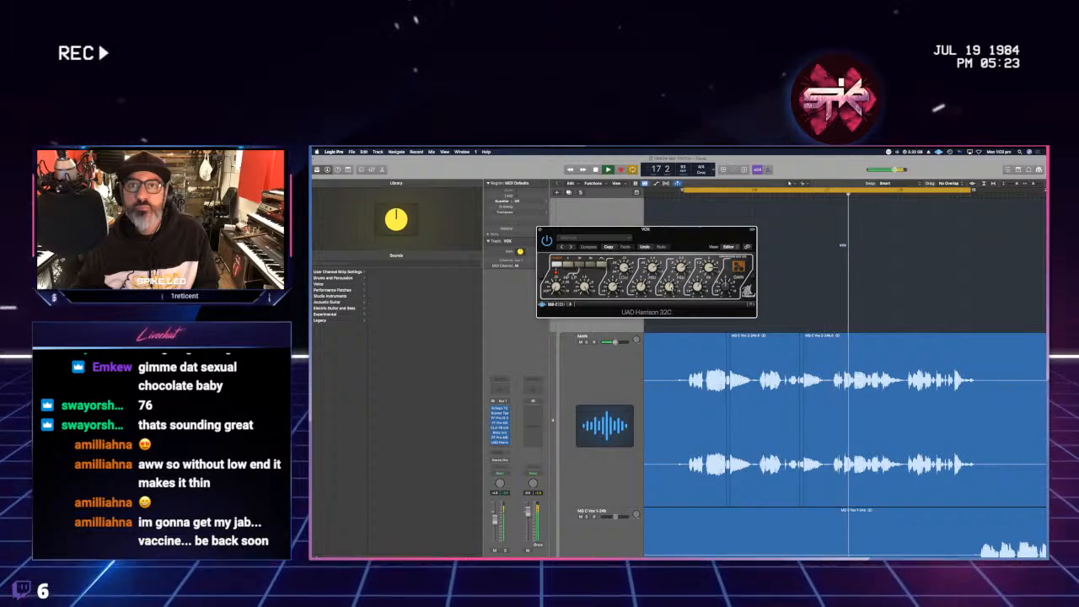
key(space)
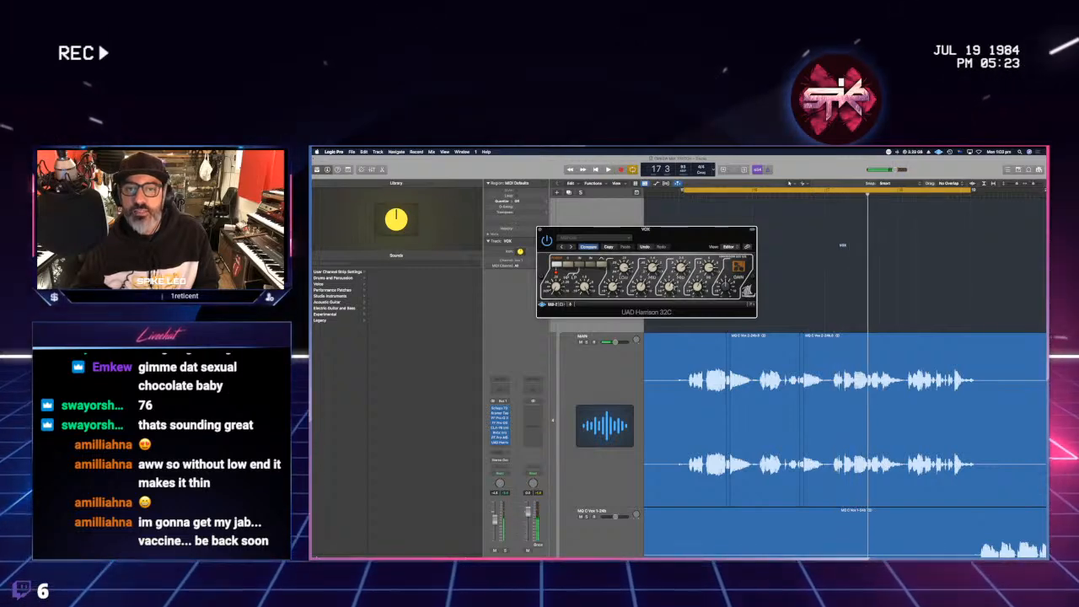
key(space)
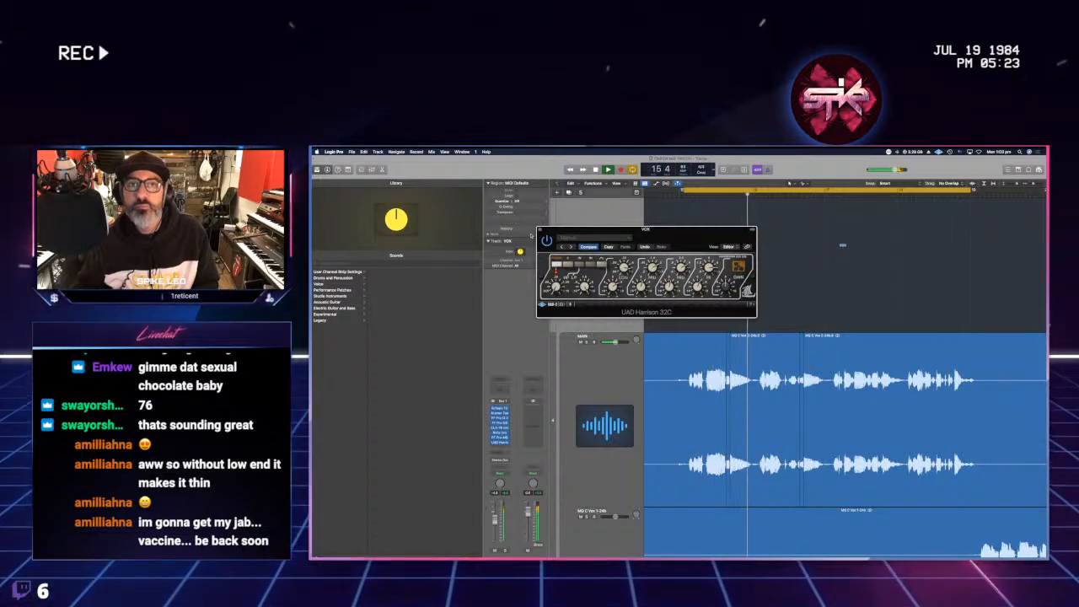
key(space)
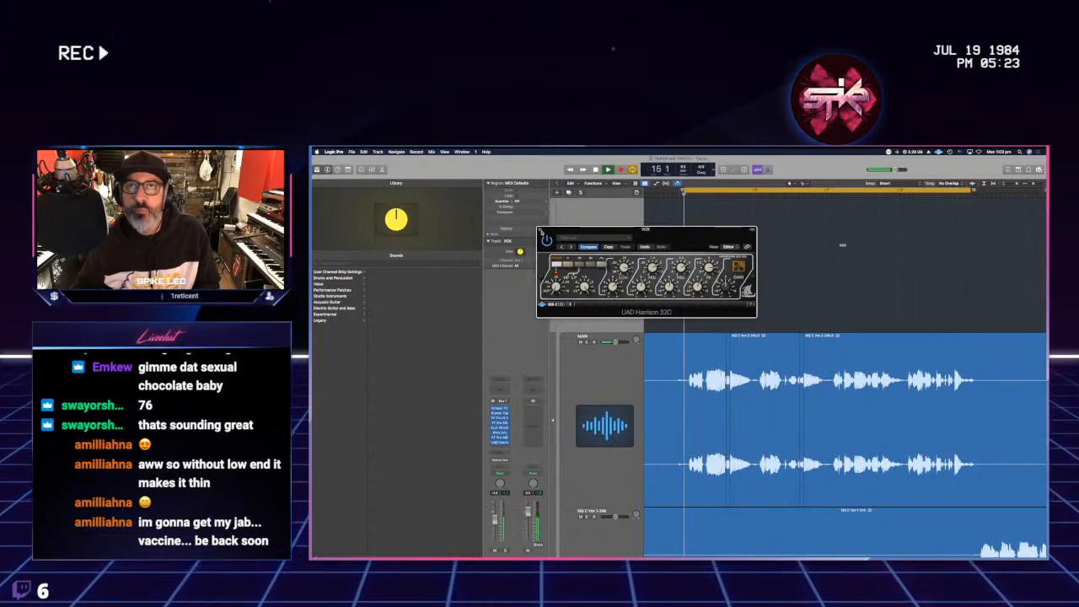
click(541, 231)
- Stop playback, bring all tracks from the beat reference to the doubles into view, and save the project
key(z)
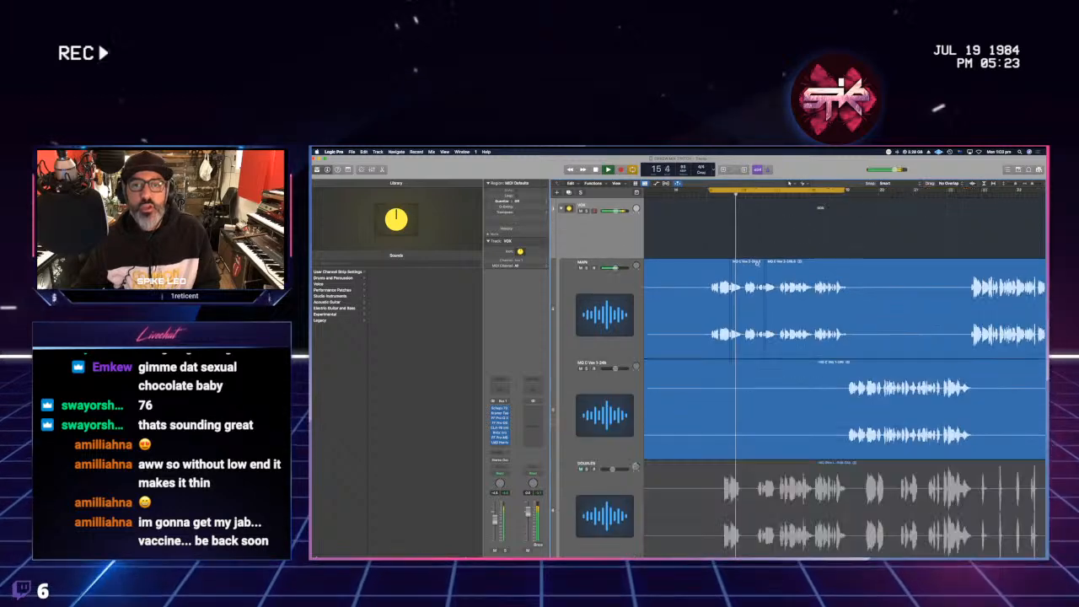
key(super+Up)
key(super+Up)
key(super+Up)
key(space)
key(super+Left)
key(super+Left)
key(super+Left)
key(super+Left)
key(super+Left)
key(super+Up)
key(super+Up)
key(super+Up)
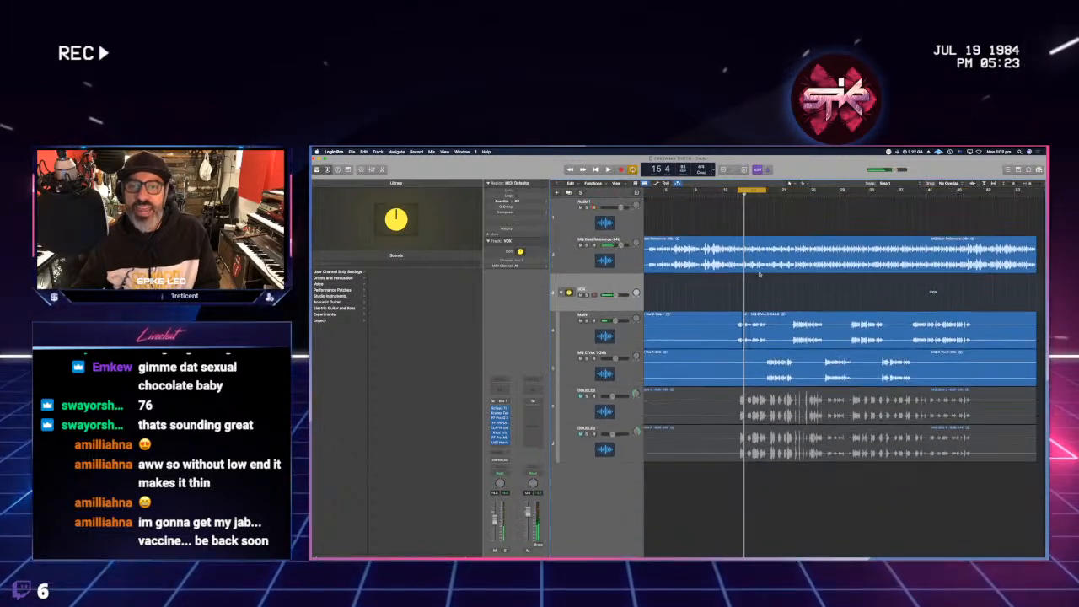
key(super+Right)
key(super+Right)
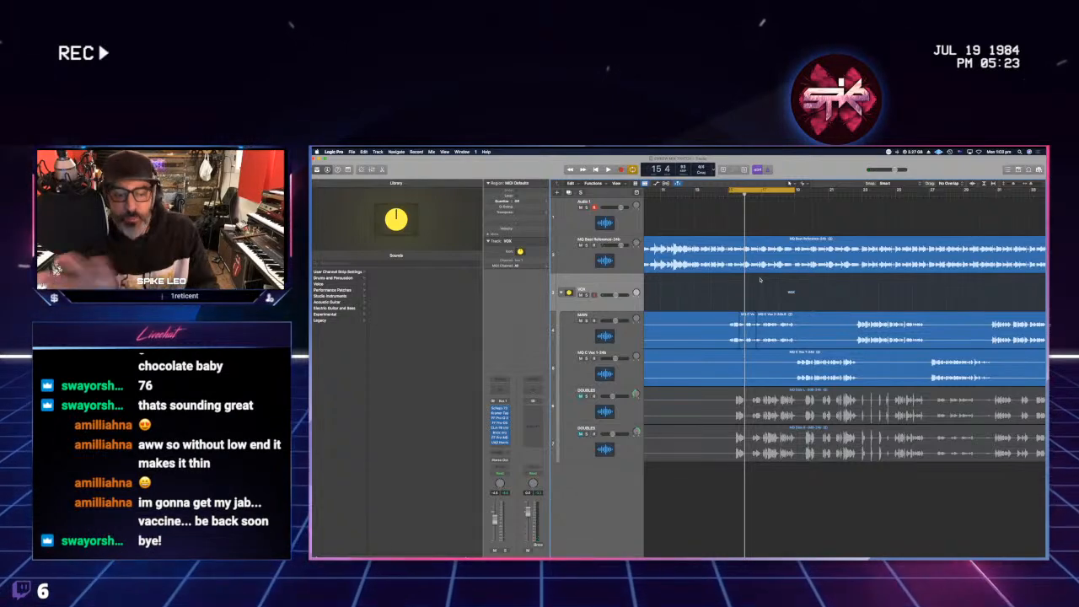
key(super+s)
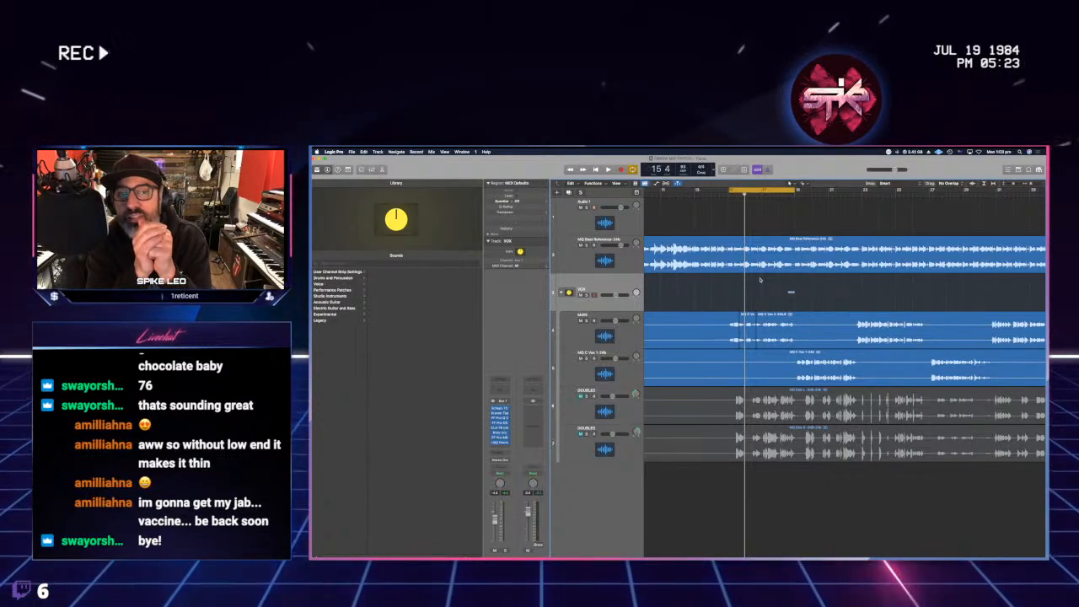
- Unmute both DOUBLES tracks and lower their volume together while playing them with the beat and main vocal
key(space)
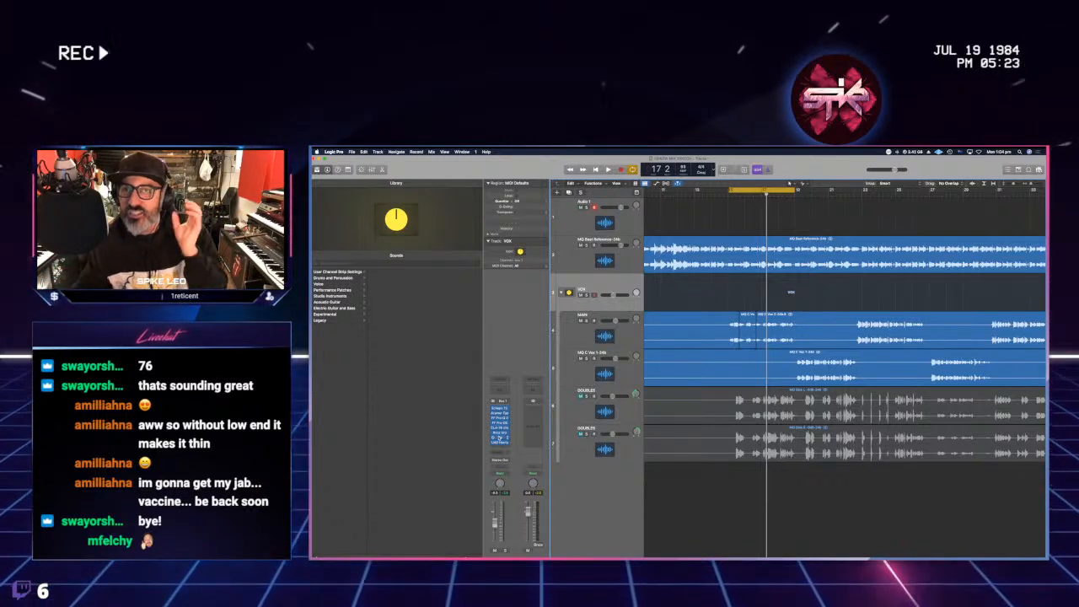
click(580, 396)
key(space)
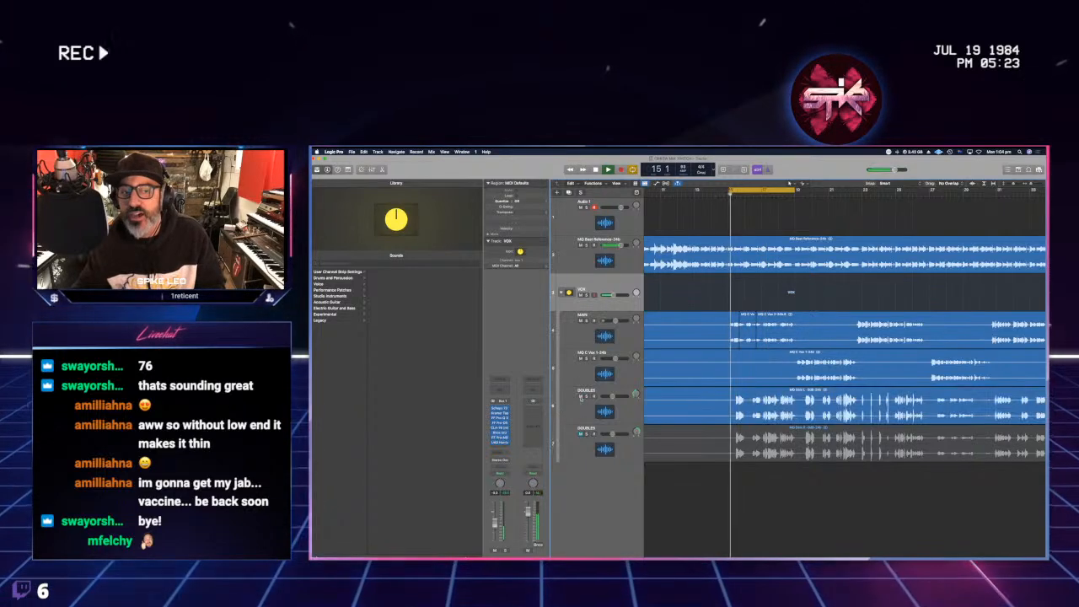
click(579, 433)
click(613, 390)
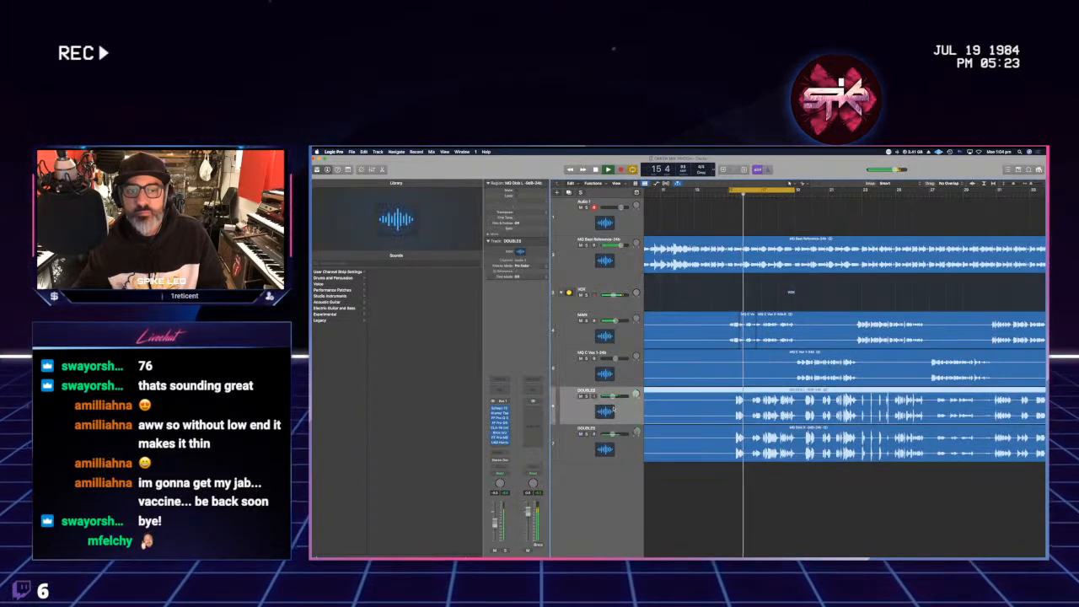
shift+click(614, 428)
drag(612, 434, 602, 435)
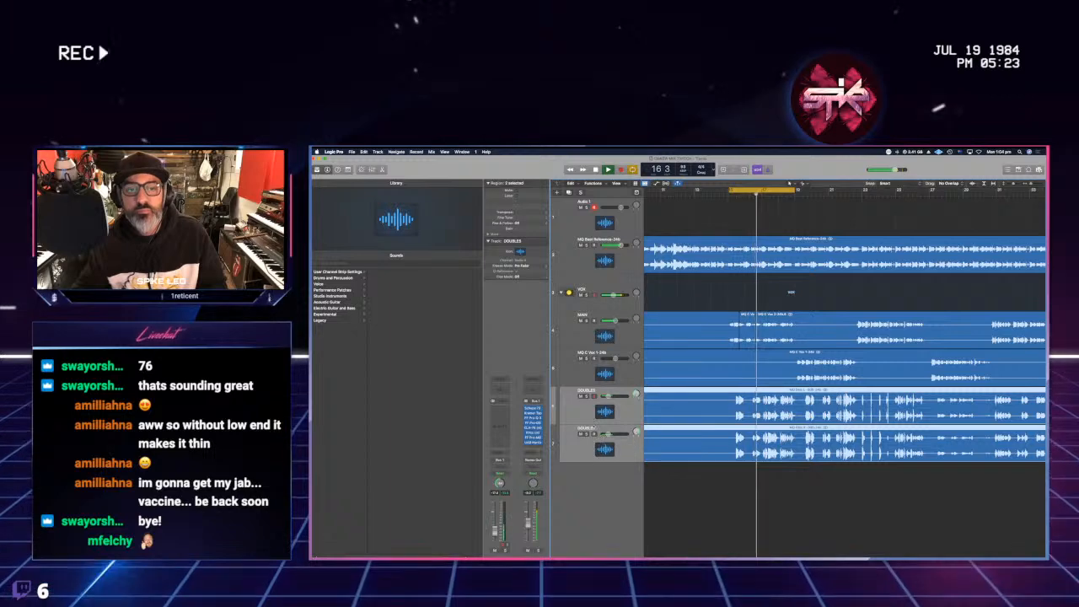
- Turn off loop playback and fine-tune the VOX channel's volume against the beat reference
click(613, 295)
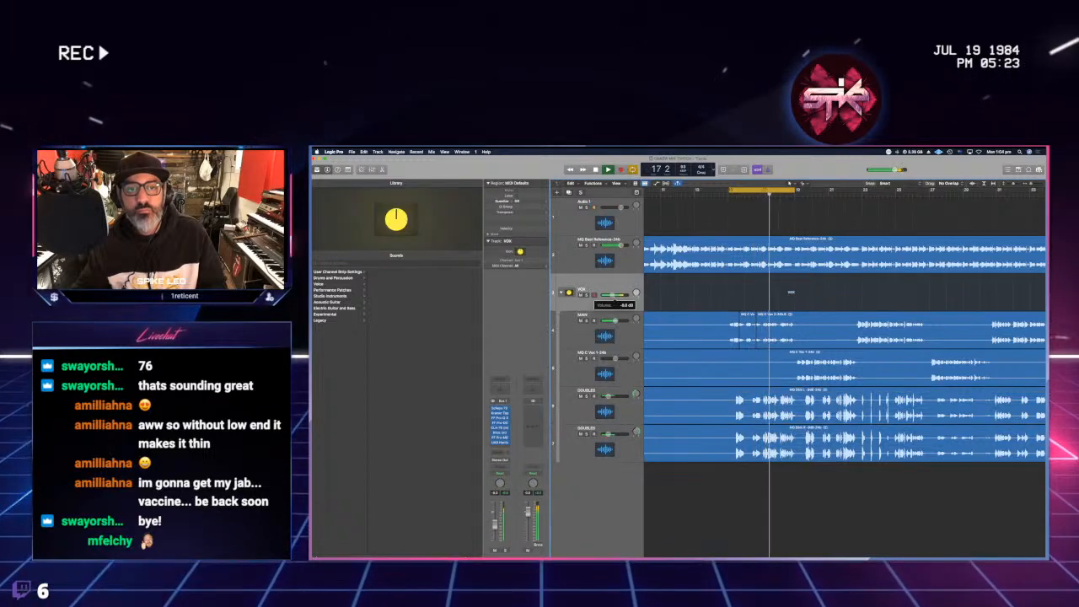
key(Up)
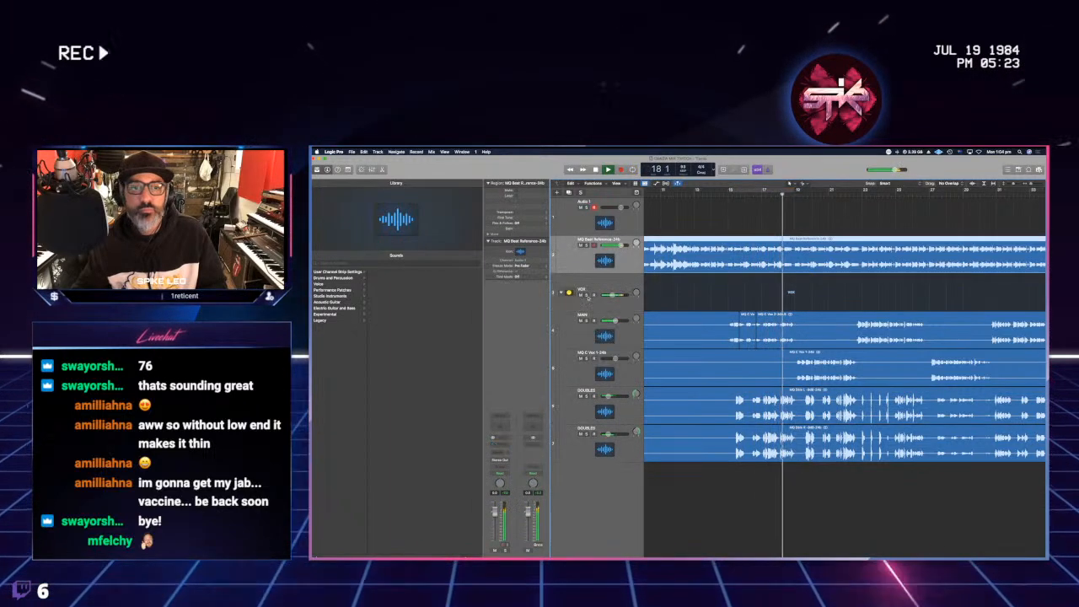
click(613, 296)
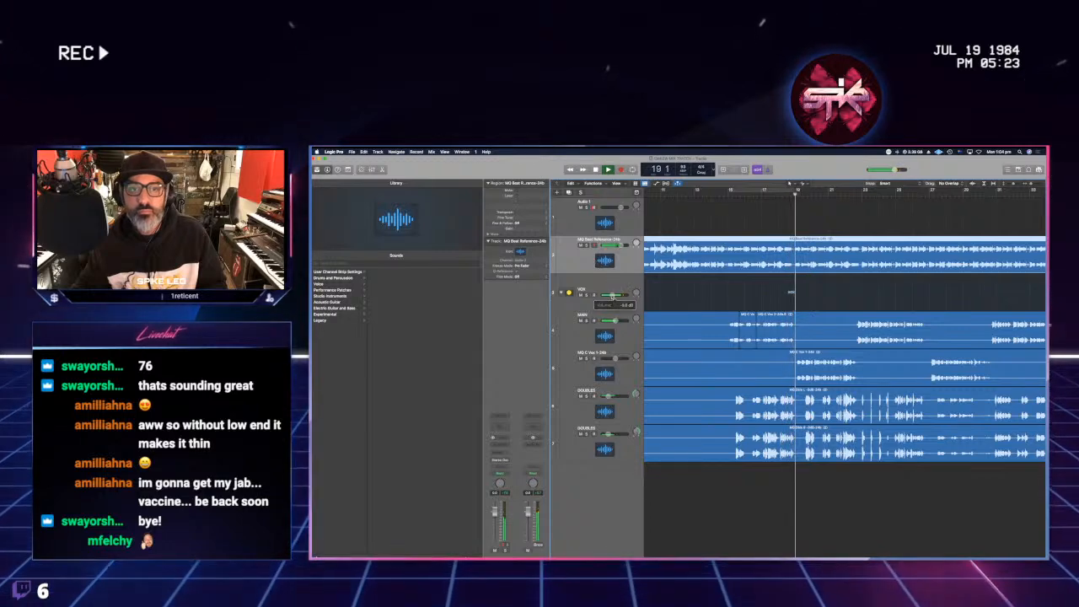
click(610, 295)
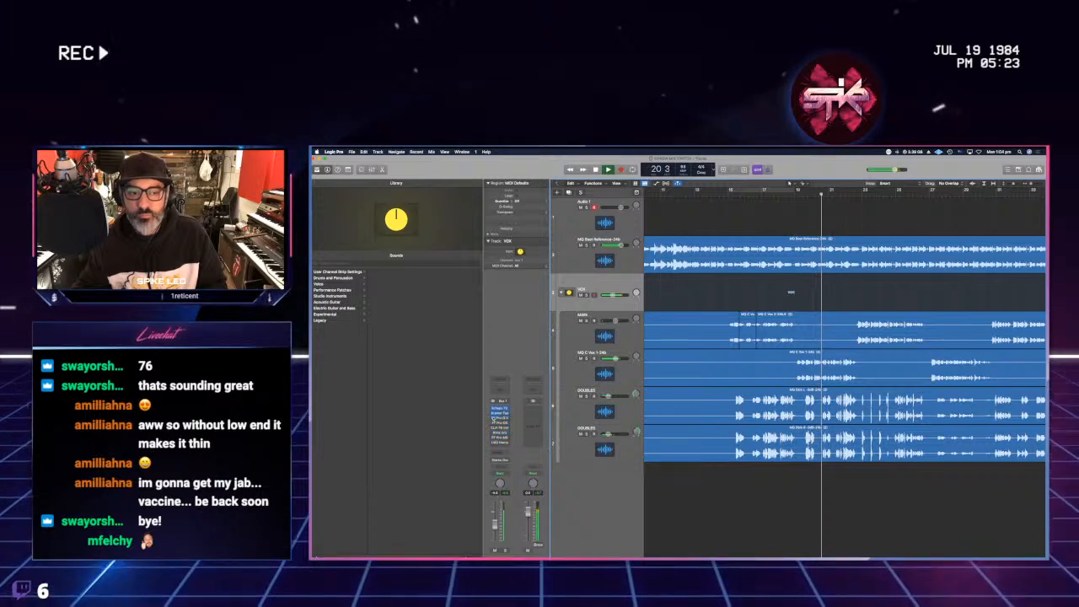
- Compare the VOX chain bypassed and re-enabled within the full mix, readjusting the VOX volume to suit
drag(494, 419, 494, 408)
mouse_move(613, 295)
mouse_down()
mouse_move(626, 295)
mouse_move(613, 295)
mouse_up()
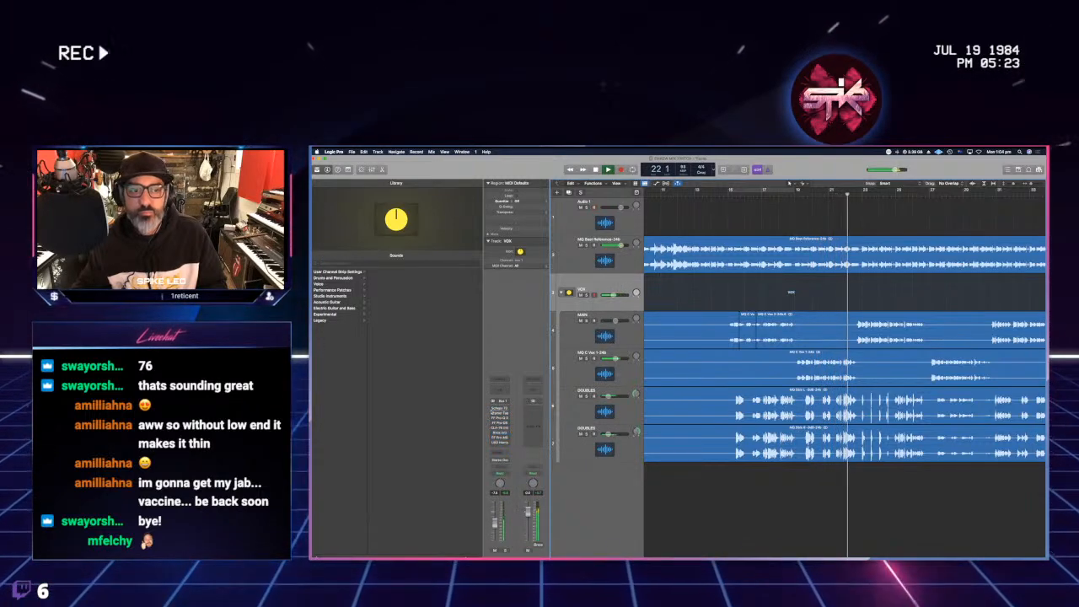
drag(492, 409, 494, 441)
click(613, 295)
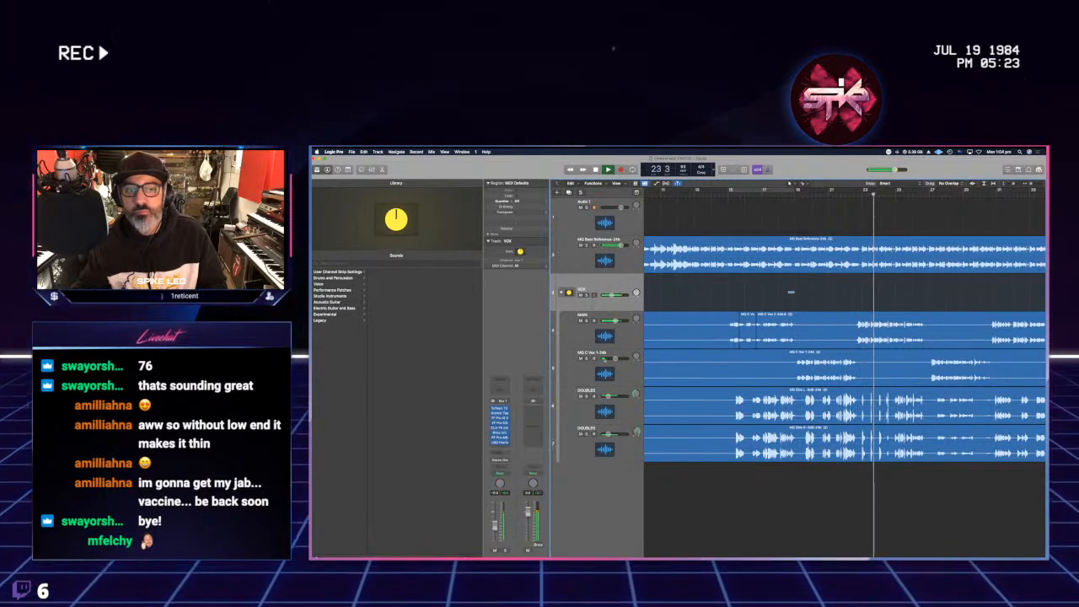
click(615, 320)
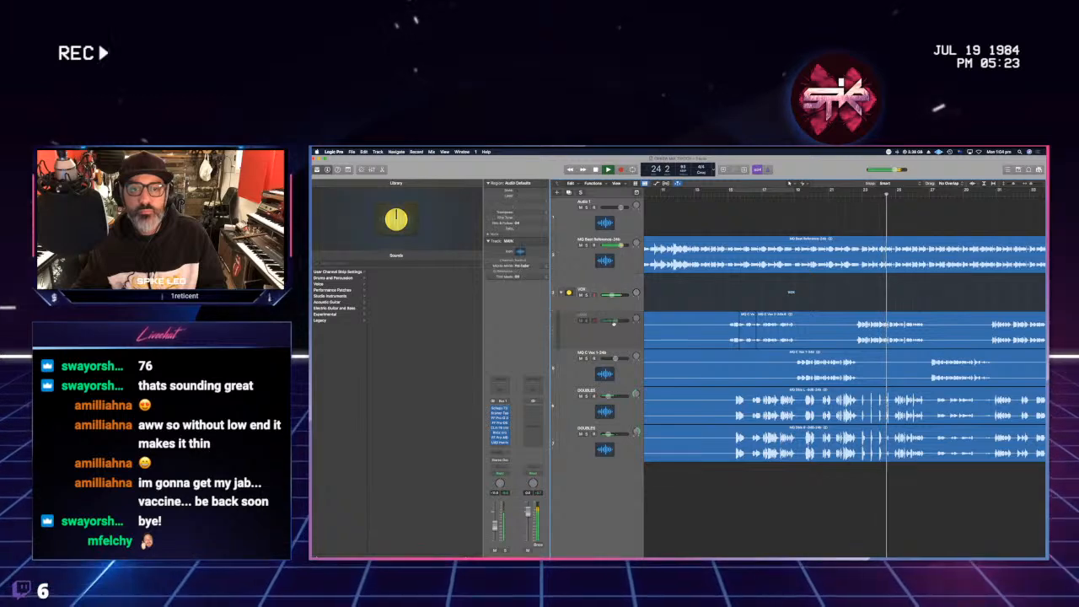
click(612, 294)
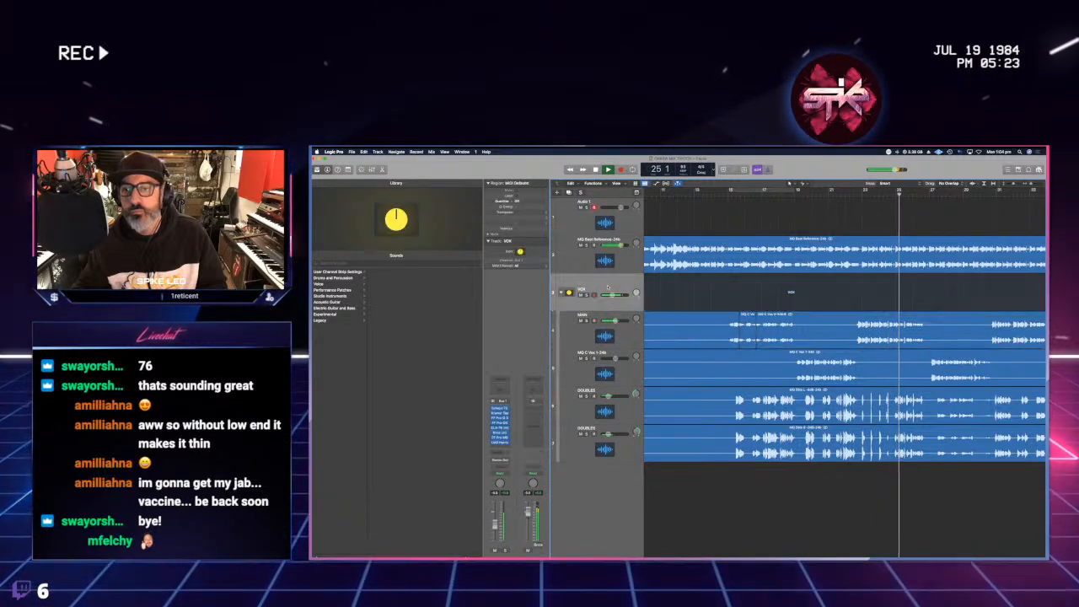